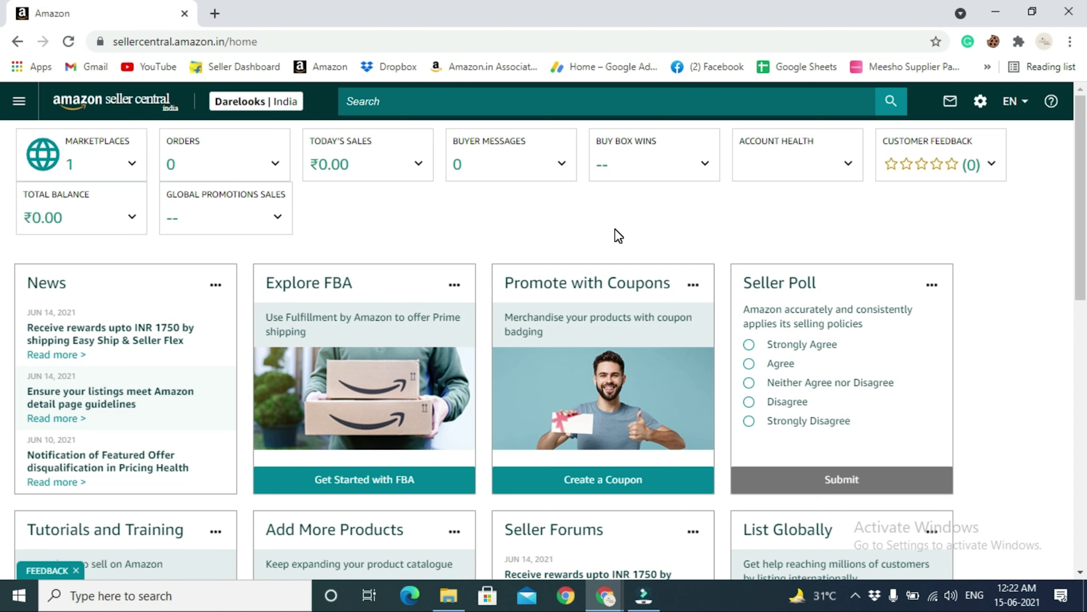
# Navigate via Catalogue to Add Products and scroll to the About adding products section.
pyautogui.click(19, 102)
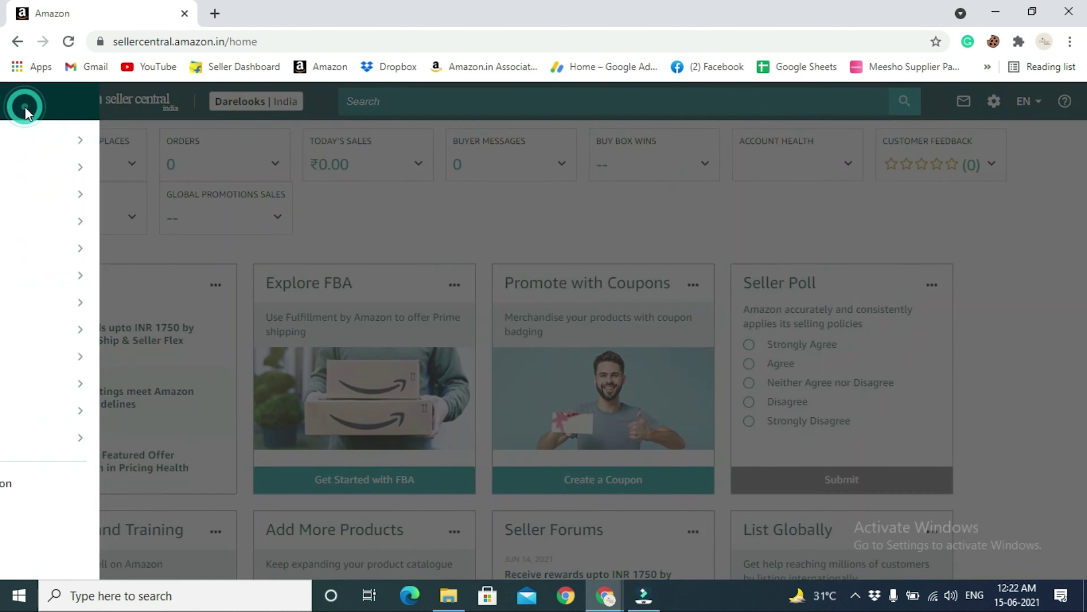
pyautogui.moveTo(82, 152)
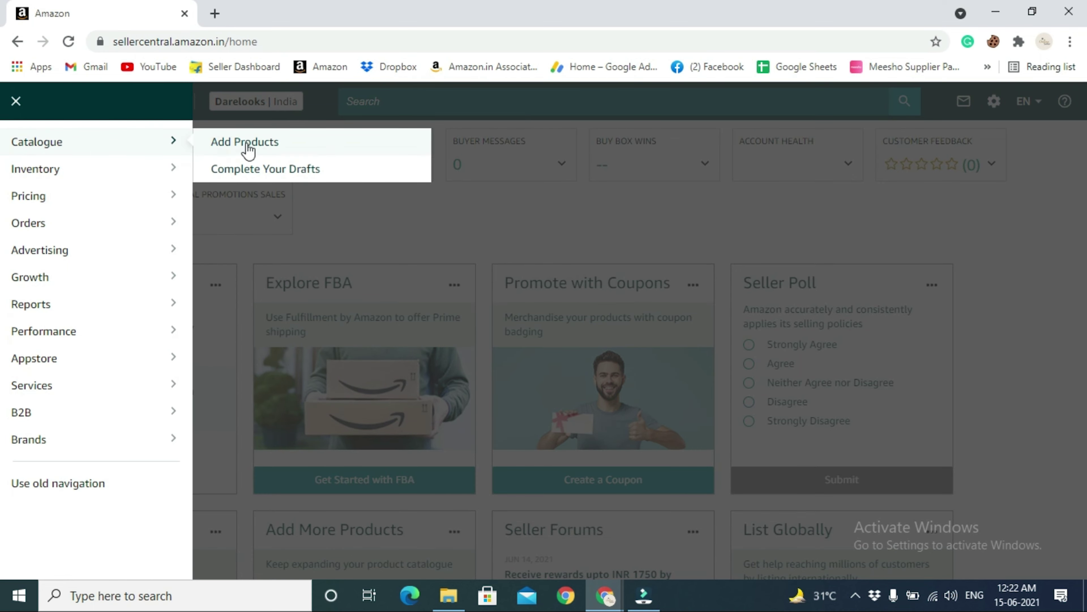
pyautogui.click(268, 144)
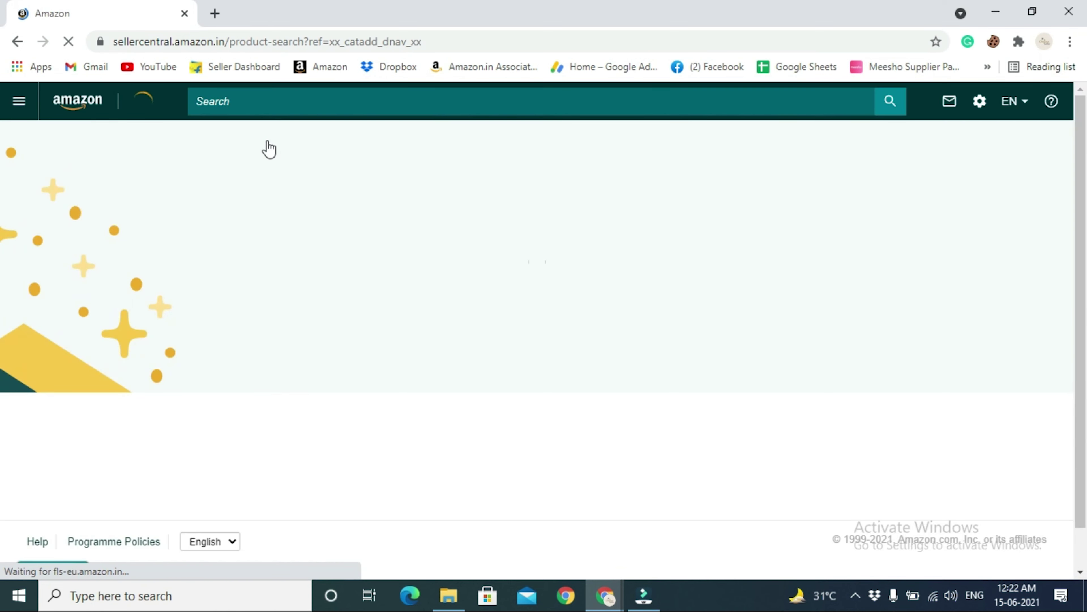
pyautogui.scroll(-3, 350, 354)
pyautogui.scroll(-3, 357, 359)
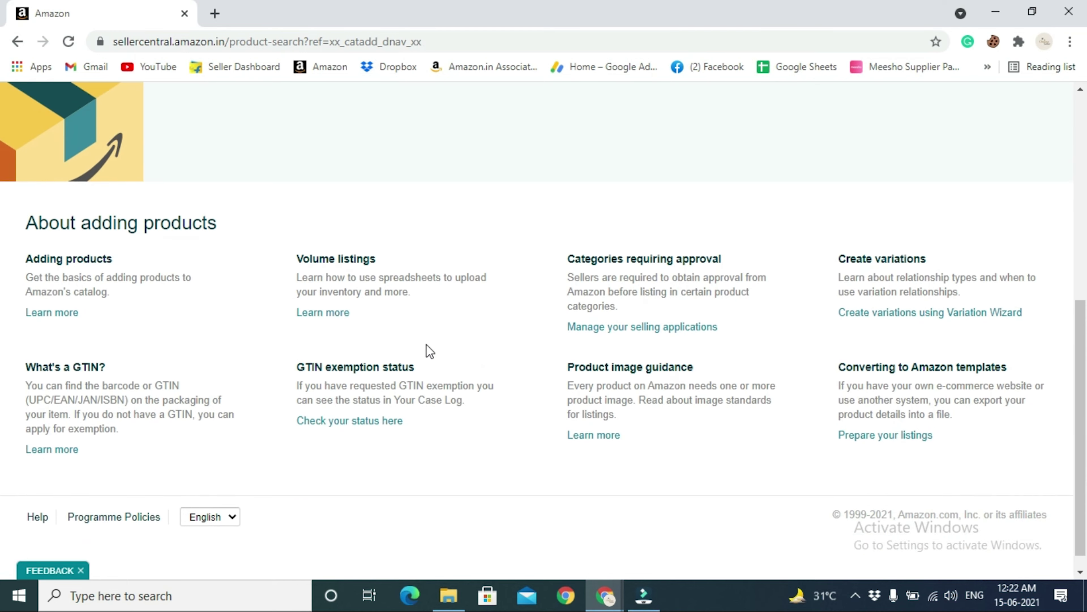
pyautogui.scroll(5, 338, 366)
pyautogui.scroll(-5, 342, 370)
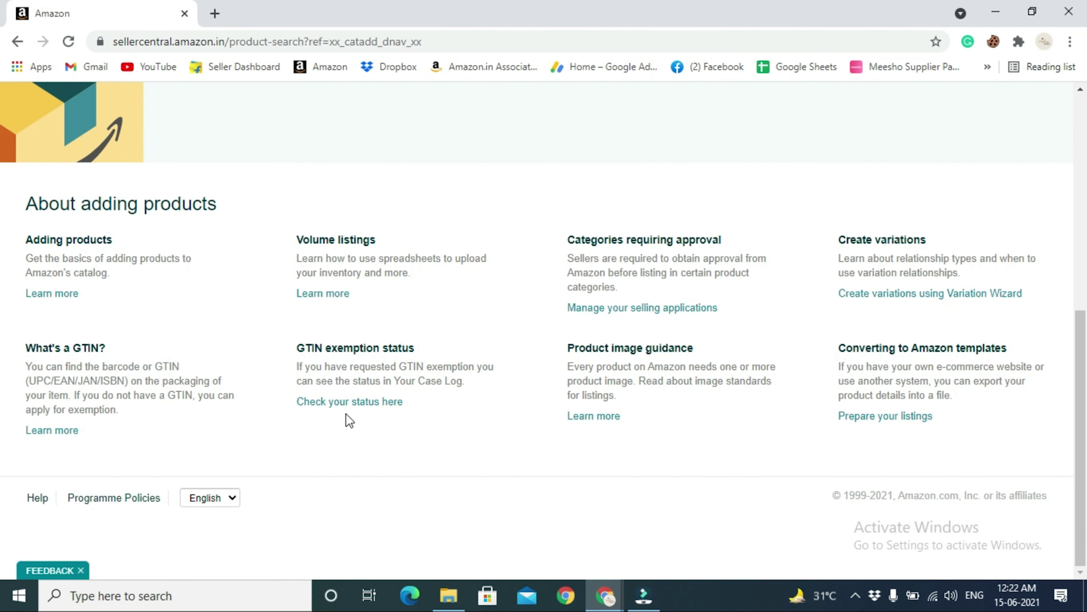
# Open the GTIN exemption status log and highlight brands Online Loot Store and DARELOOKS PREMIUM CLOTHING.
pyautogui.click(368, 403)
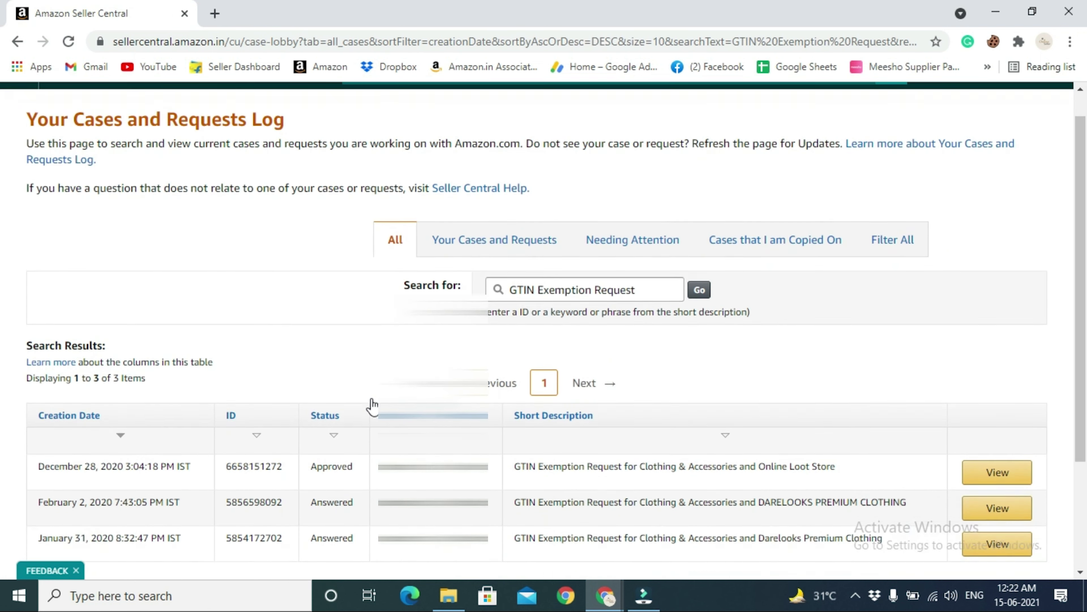
pyautogui.scroll(-3, 371, 405)
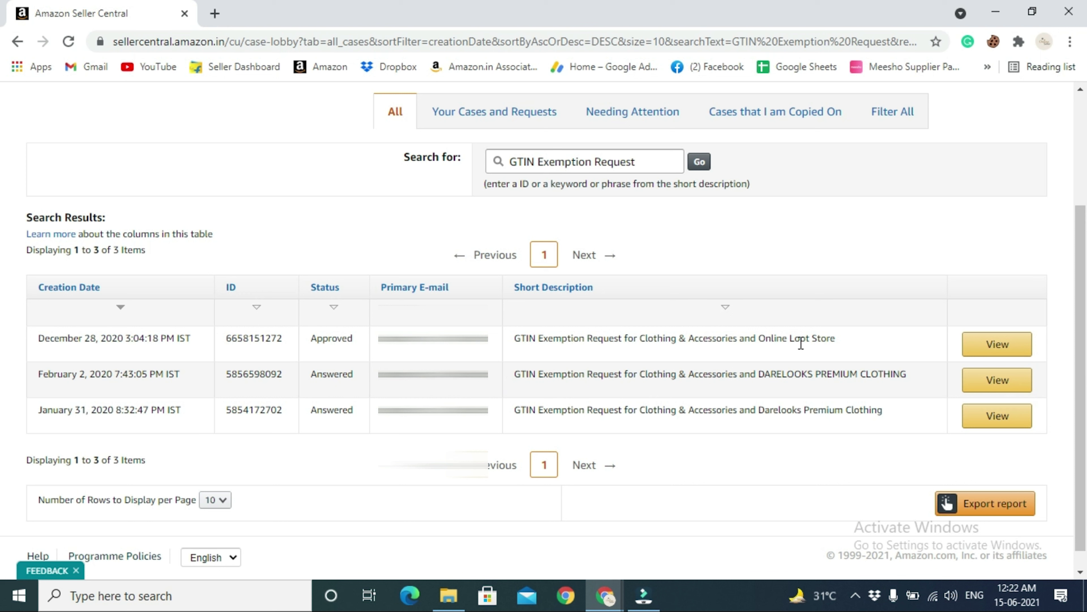
pyautogui.moveTo(765, 339); pyautogui.dragTo(828, 343)
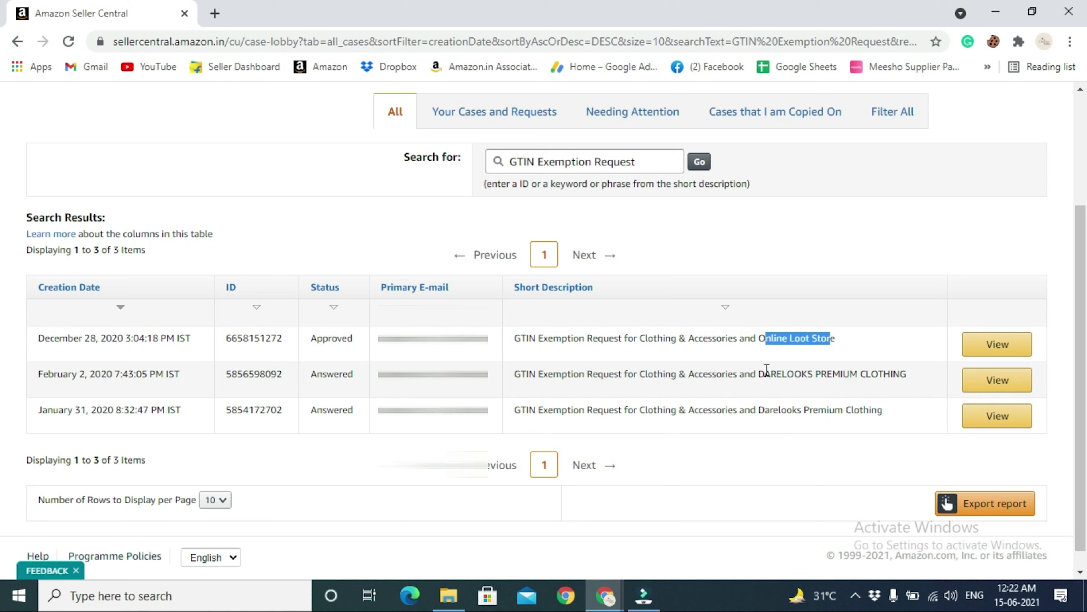
pyautogui.moveTo(766, 374); pyautogui.dragTo(873, 374)
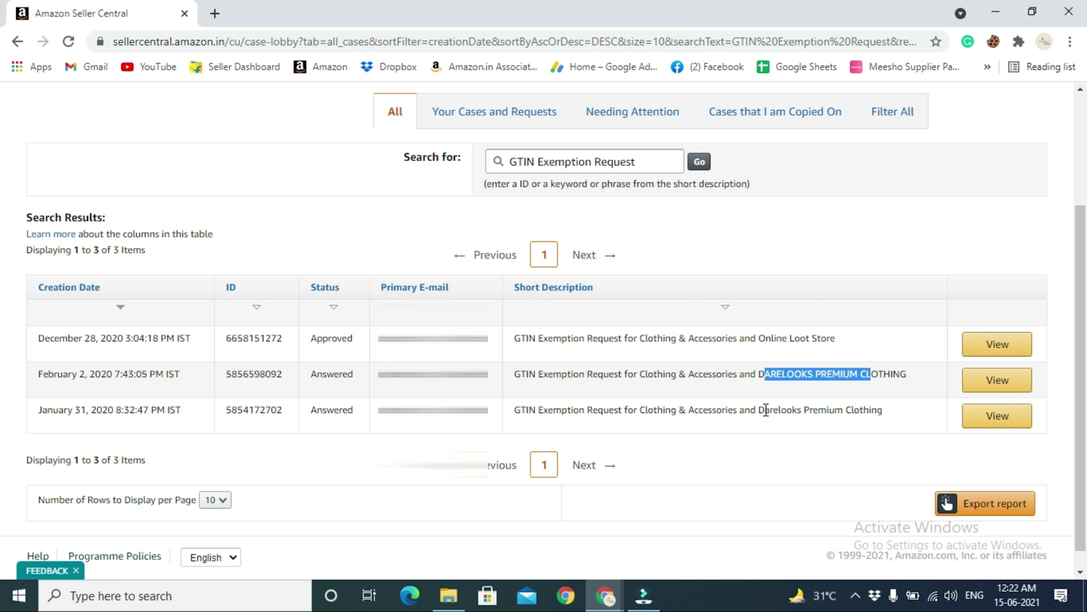
pyautogui.moveTo(773, 410); pyautogui.dragTo(792, 410)
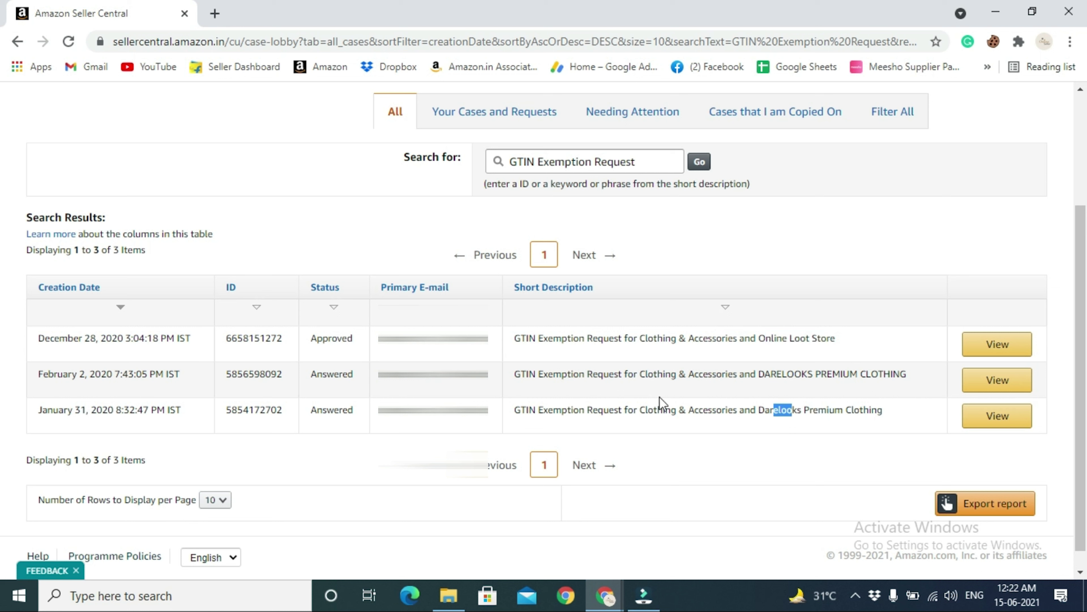
# Review the GTIN Exemption Request rows again, then go back to the Add Products page.
pyautogui.scroll(4, 628, 445)
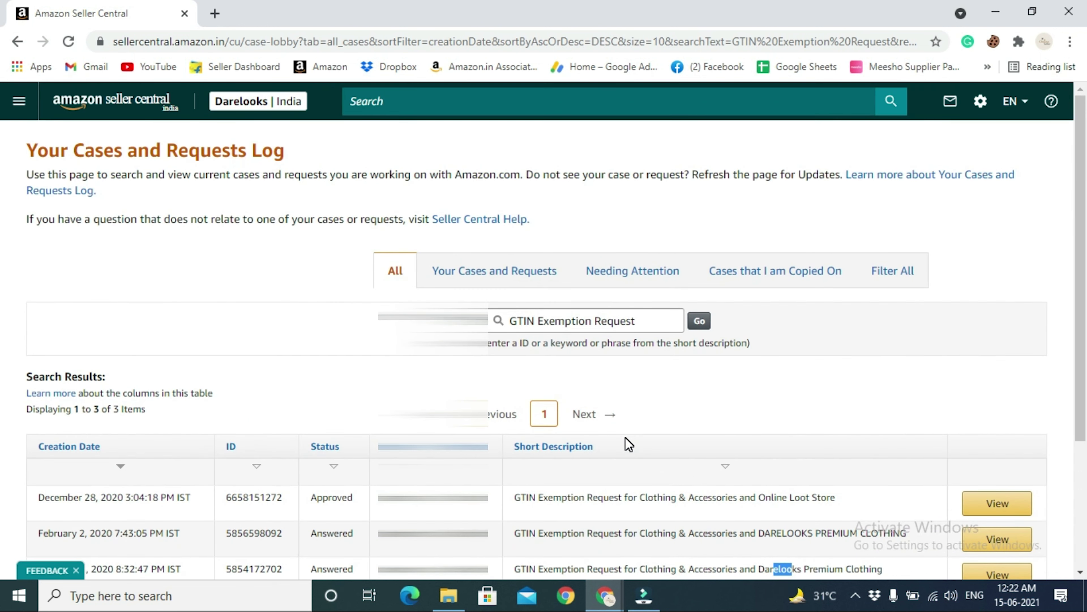
pyautogui.scroll(-4, 517, 372)
pyautogui.moveTo(644, 352); pyautogui.dragTo(741, 350)
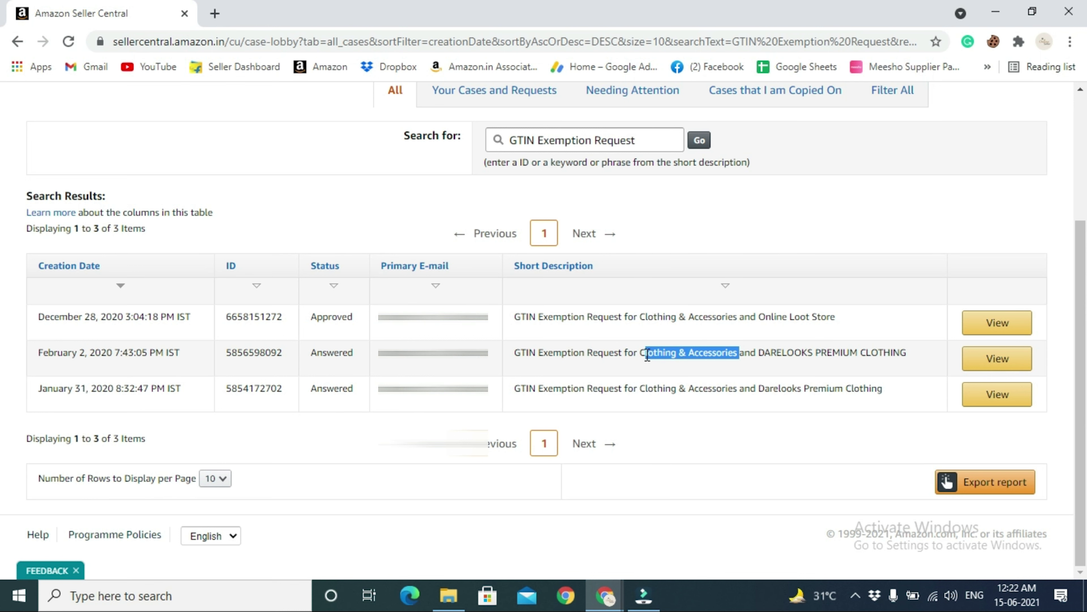
pyautogui.scroll(4, 570, 426)
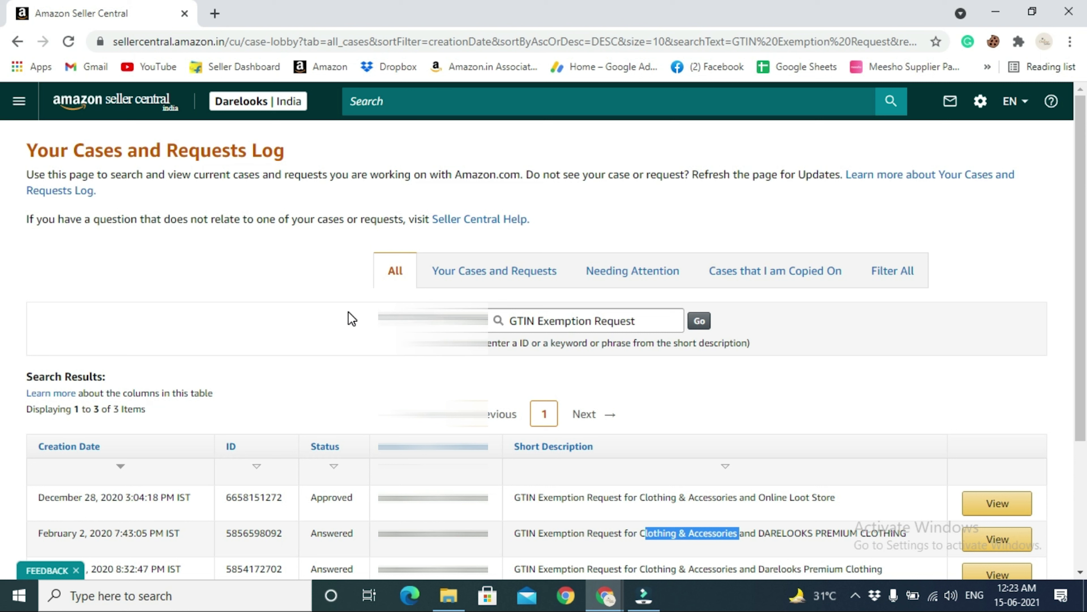
pyautogui.click(17, 41)
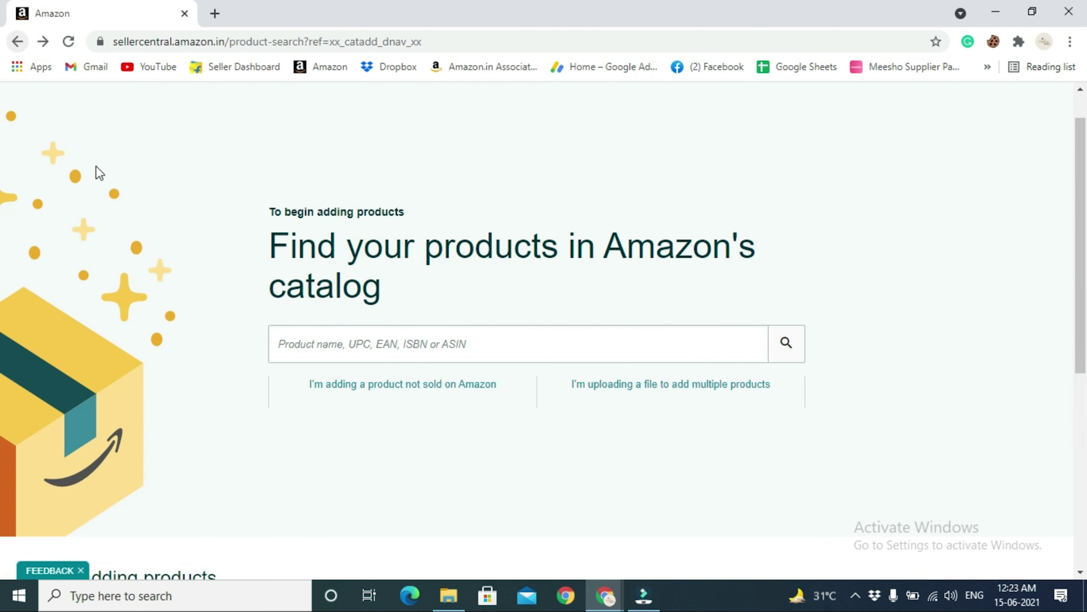
# Open the 'Learn more' help article under What's a GTIN? on Add Products.
pyautogui.scroll(-8, 289, 335)
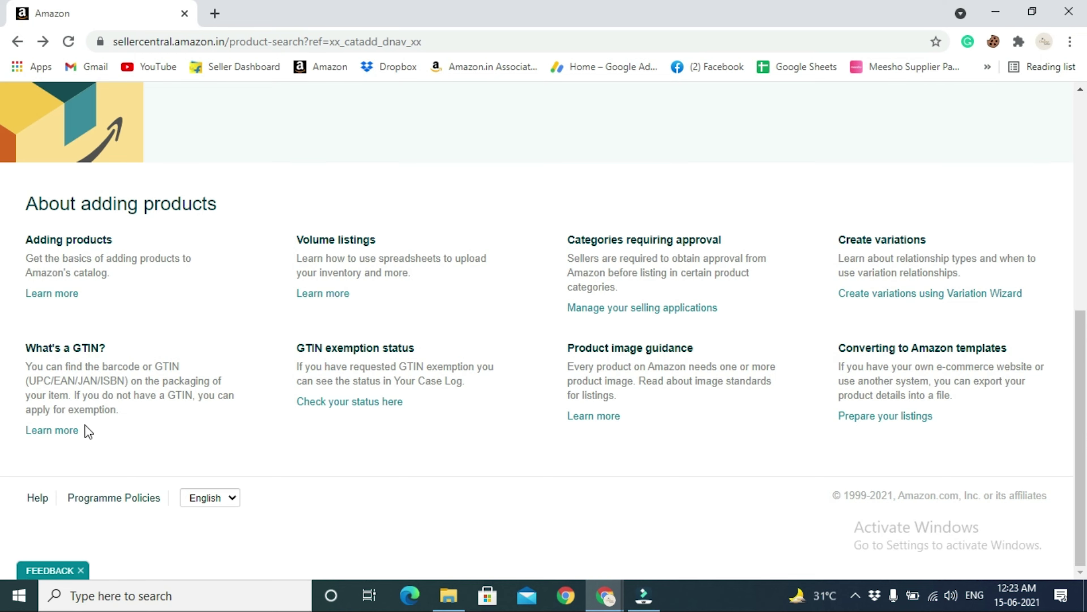
pyautogui.click(51, 432)
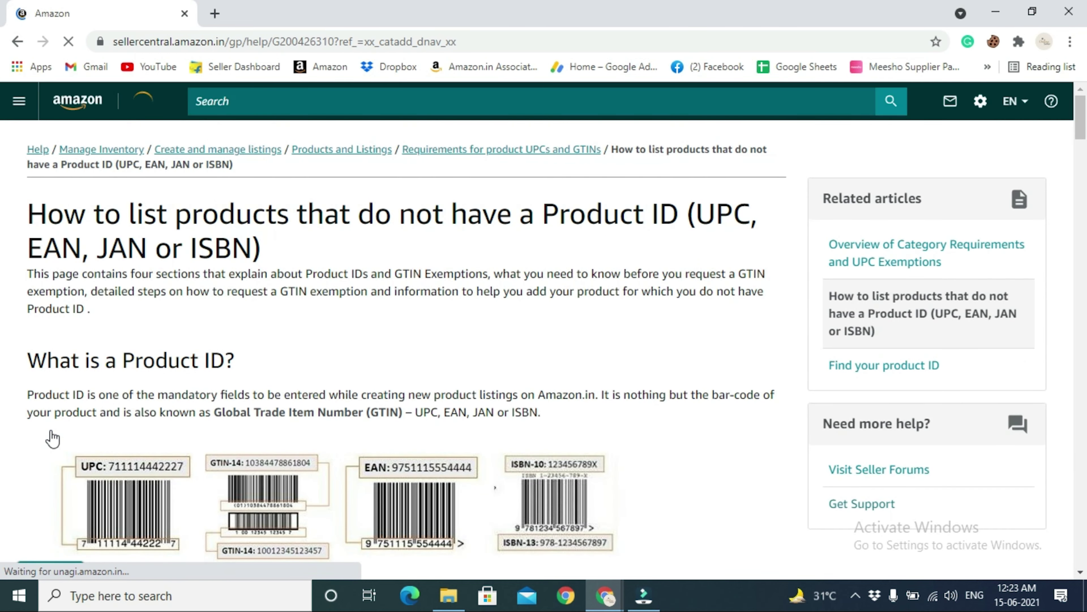
pyautogui.scroll(-7, 345, 394)
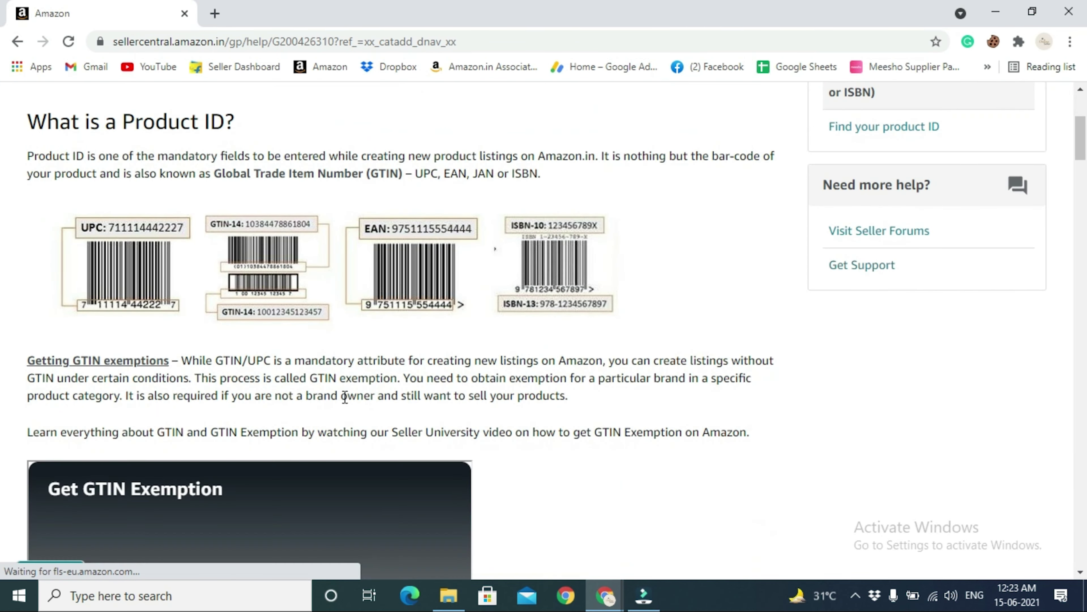
pyautogui.scroll(7, 344, 396)
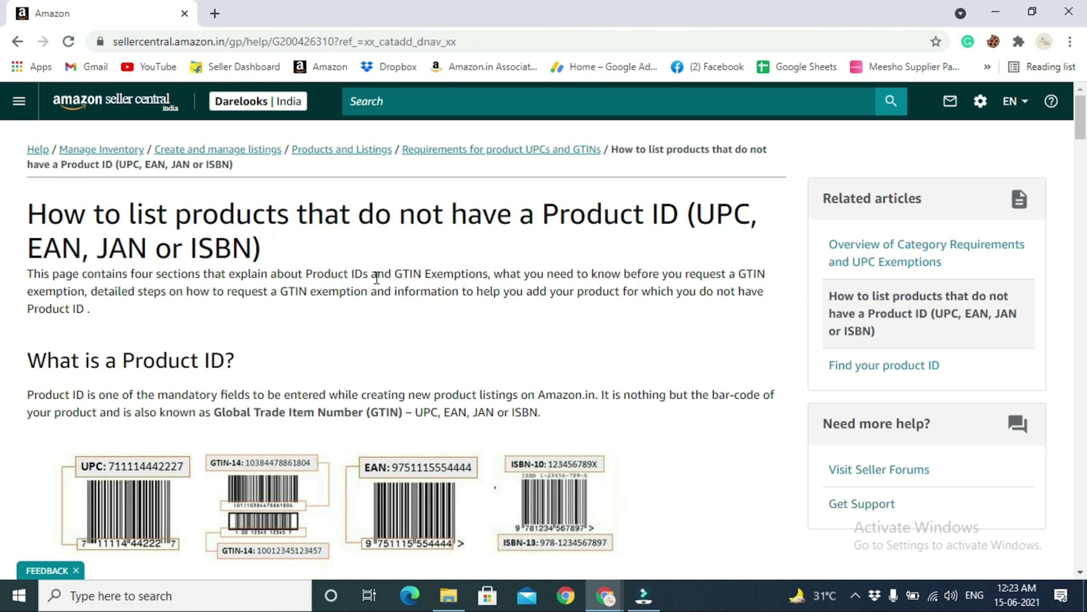
# Read through the GTIN help article down to its Next Steps section.
pyautogui.scroll(-20, 377, 278)
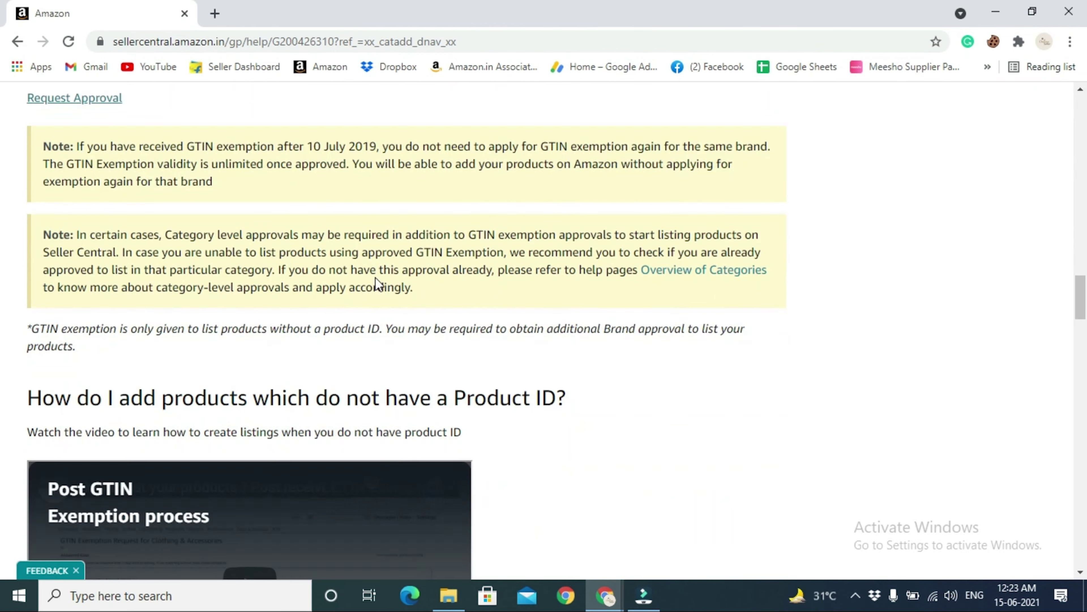
pyautogui.scroll(-15, 376, 278)
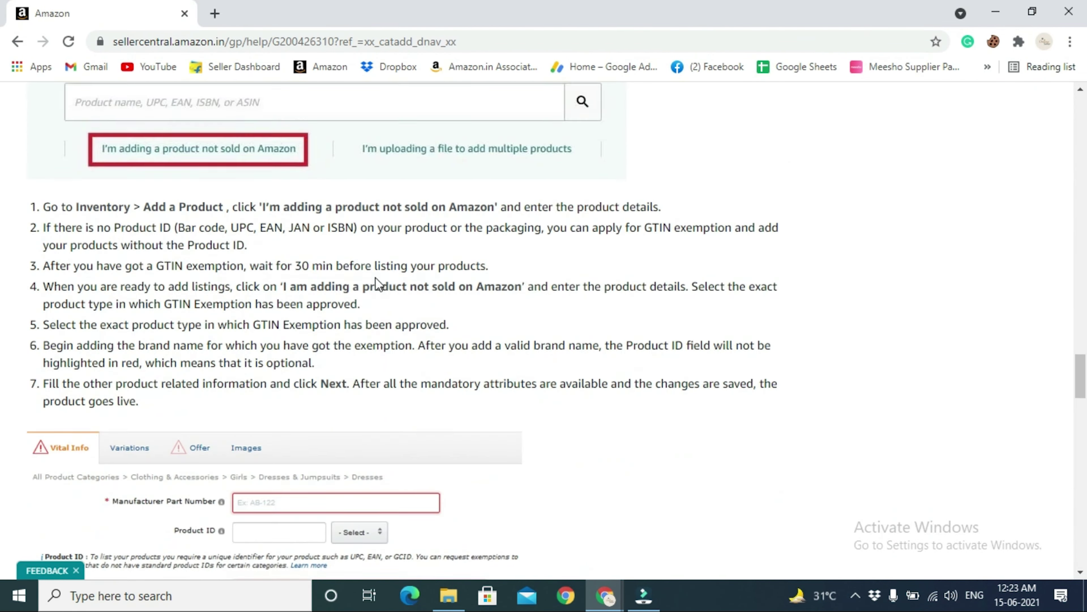
pyautogui.scroll(-20, 376, 277)
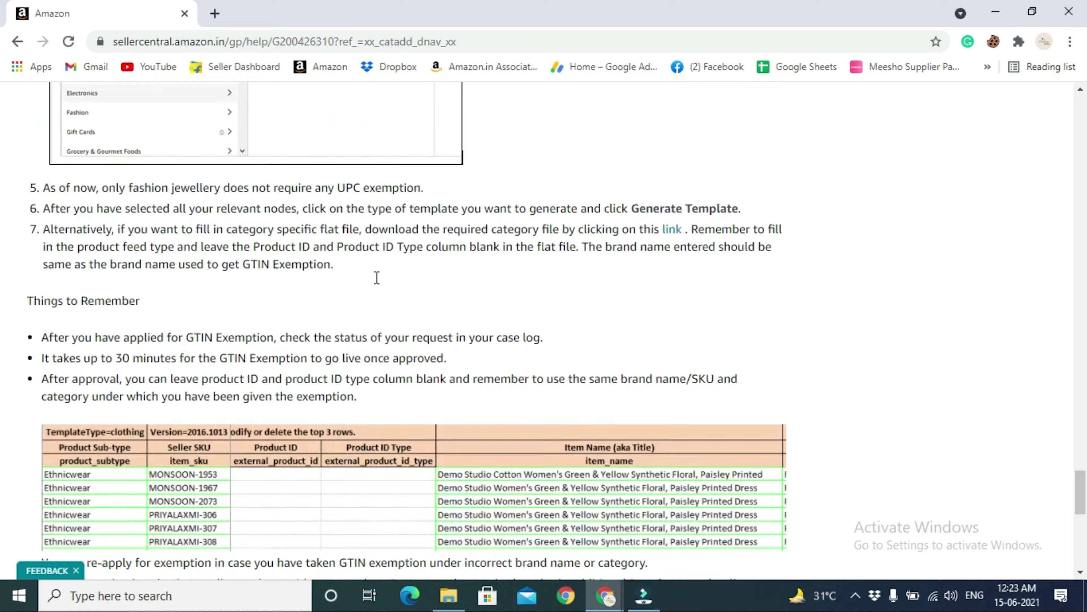
pyautogui.scroll(-10, 377, 277)
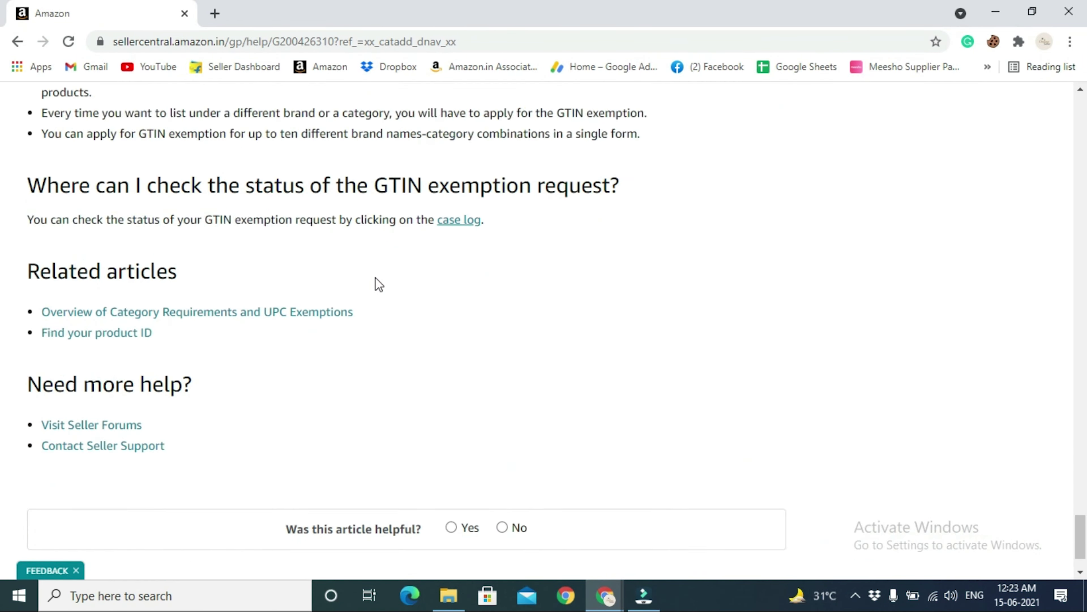
pyautogui.scroll(20, 376, 277)
pyautogui.scroll(20, 375, 277)
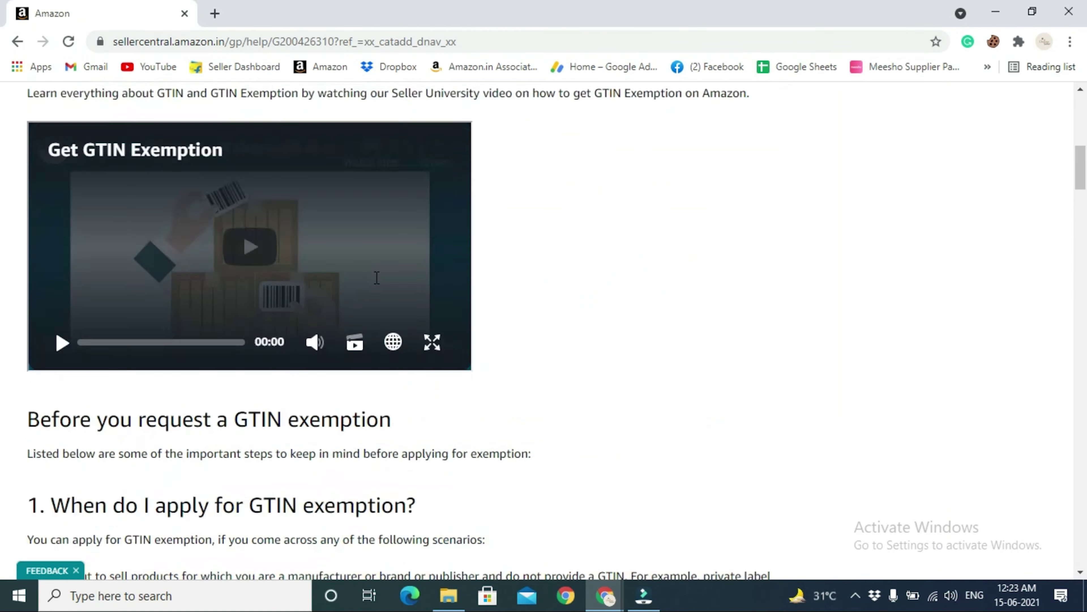
pyautogui.scroll(10, 376, 277)
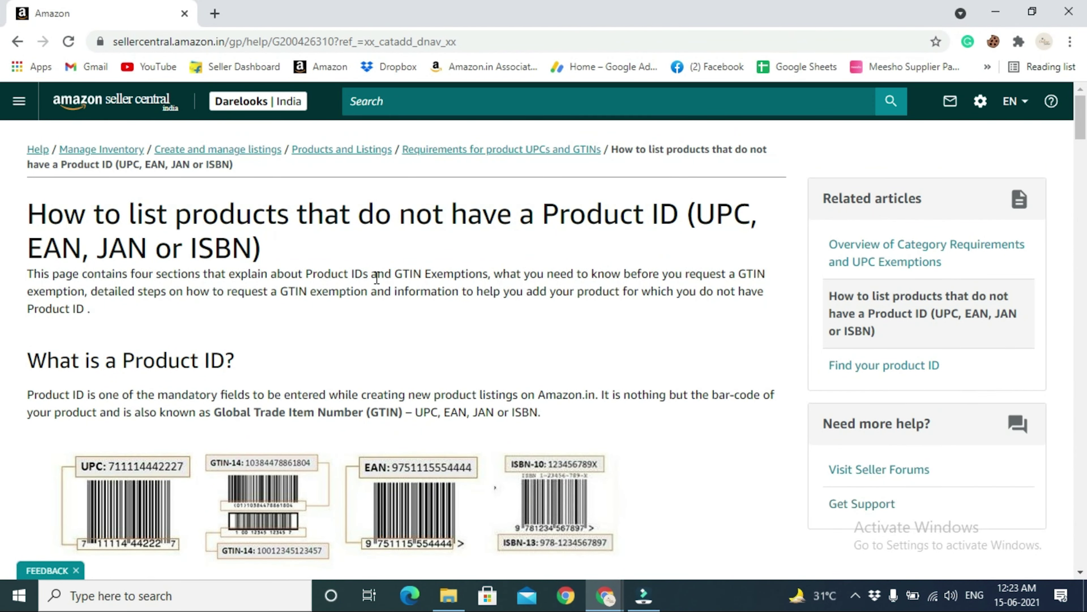
pyautogui.scroll(-10, 377, 278)
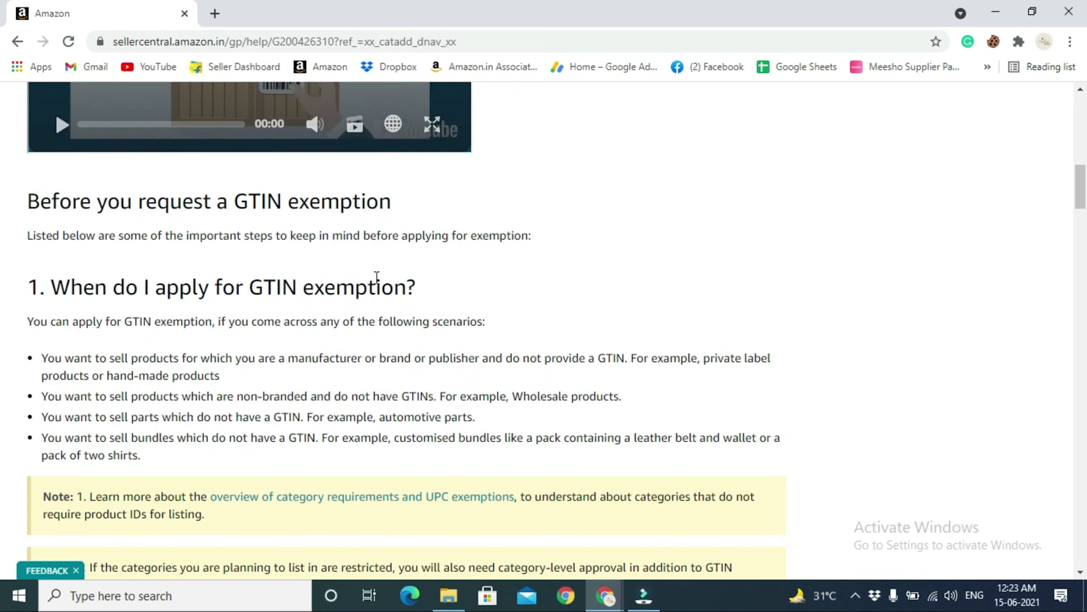
pyautogui.scroll(-4, 376, 277)
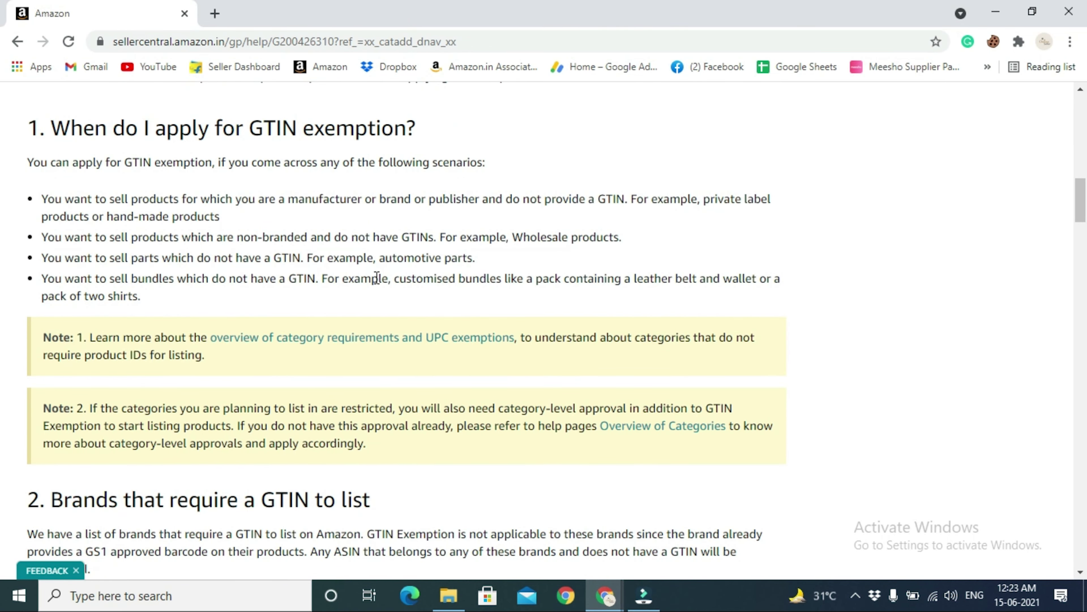
pyautogui.scroll(-6, 376, 277)
pyautogui.scroll(-12, 402, 272)
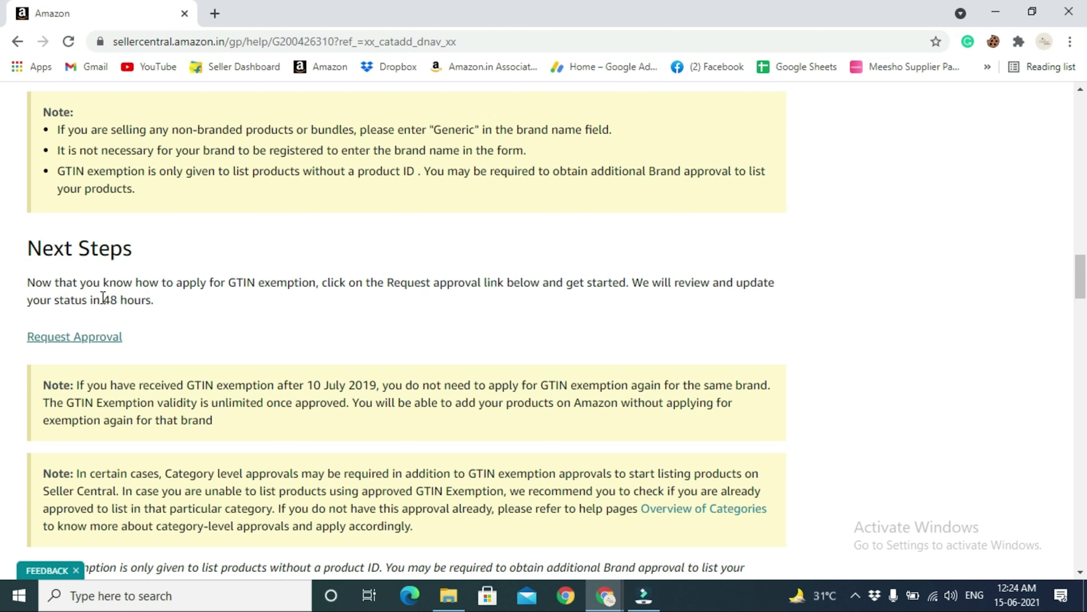
# Open the GTIN exemption request form and enter Angel Beauty as the brand.
pyautogui.click(85, 338)
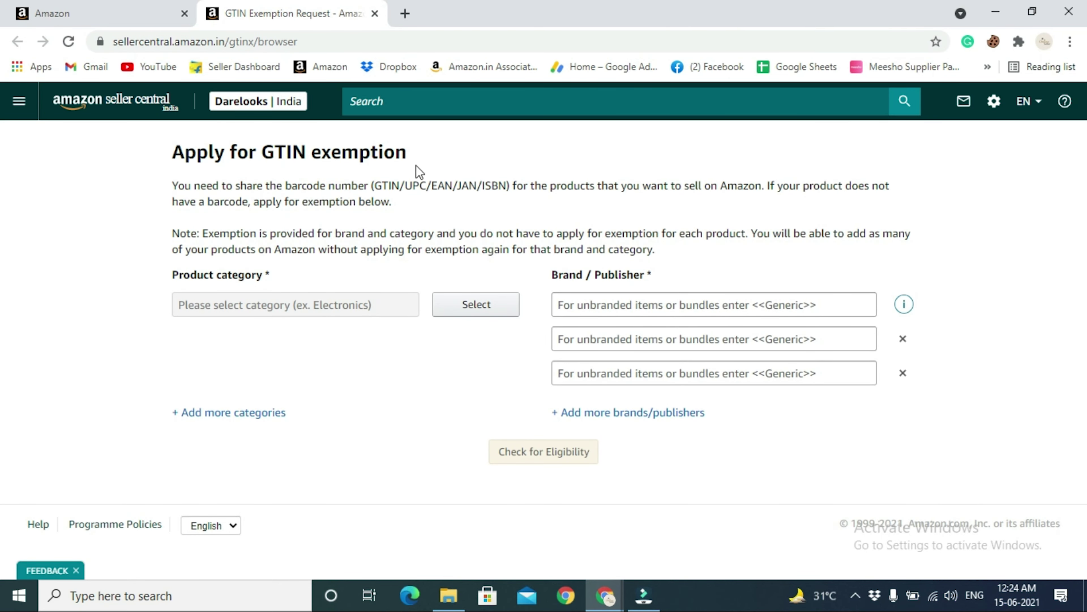
pyautogui.click(592, 304)
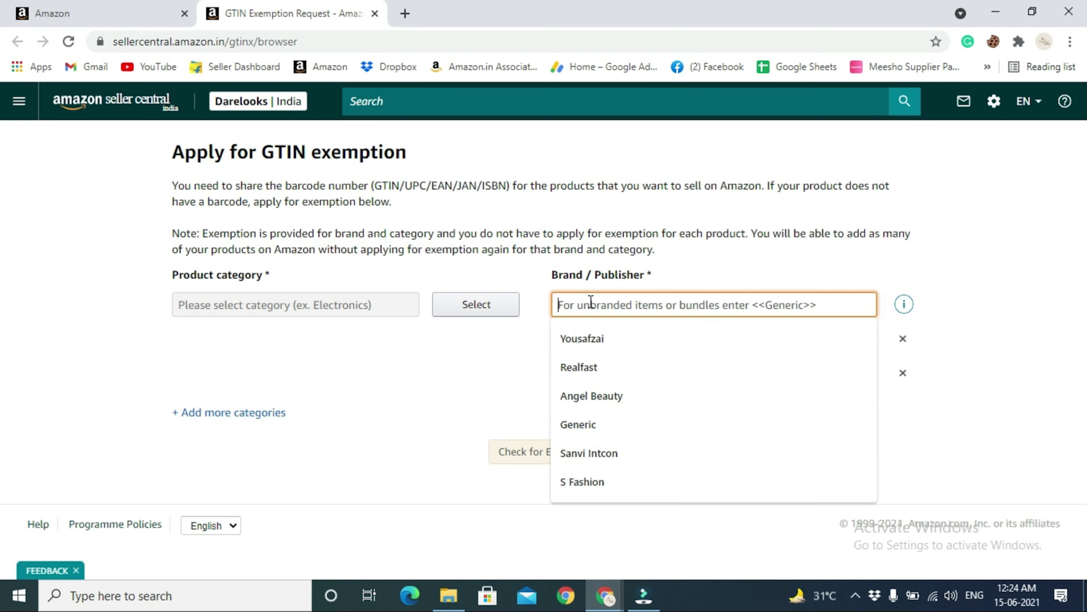
pyautogui.click(620, 403)
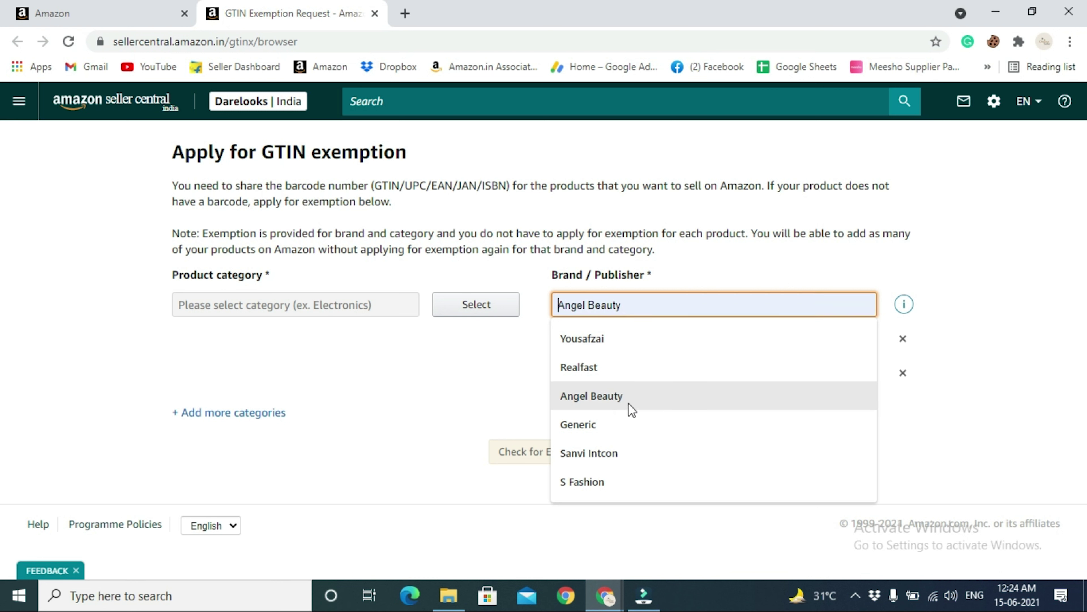
pyautogui.click(630, 405)
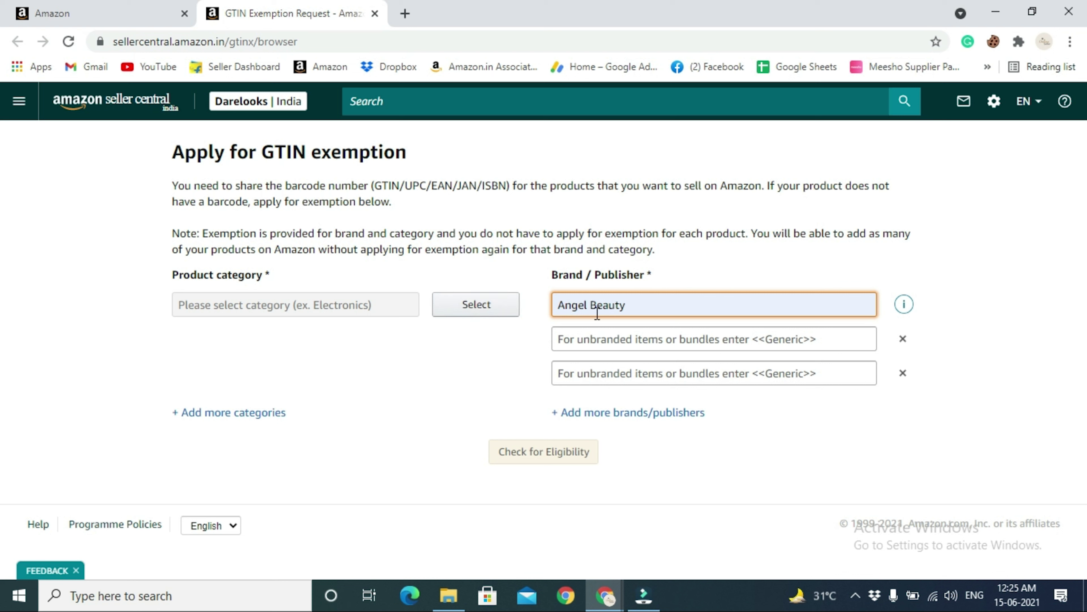
# Replace the brand with Generic from the suggestions and open a new browser tab.
pyautogui.tripleClick(635, 305)
pyautogui.write('Generic')
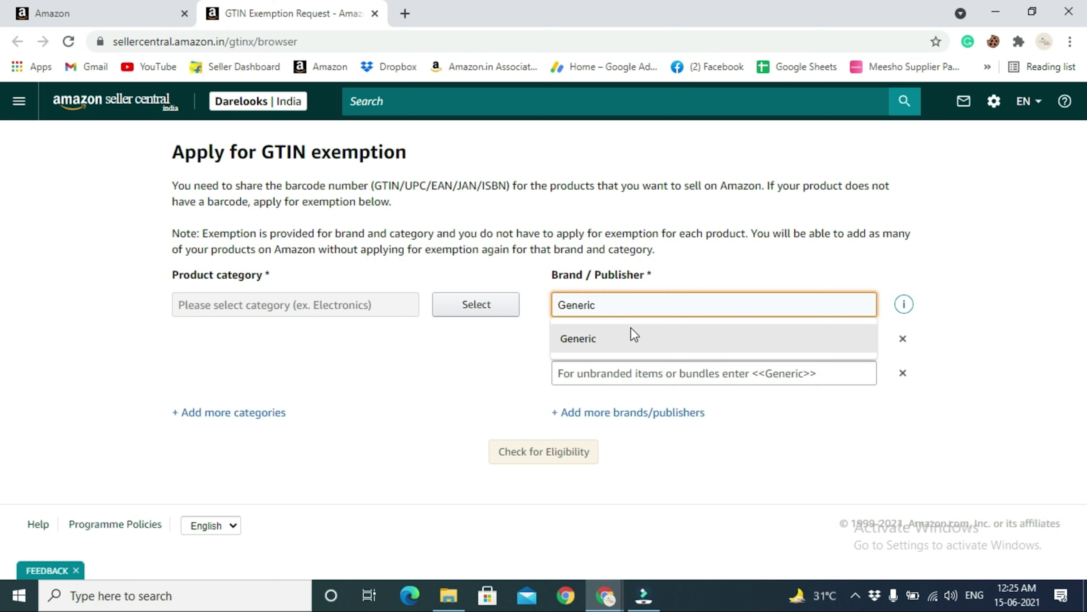
pyautogui.click(628, 337)
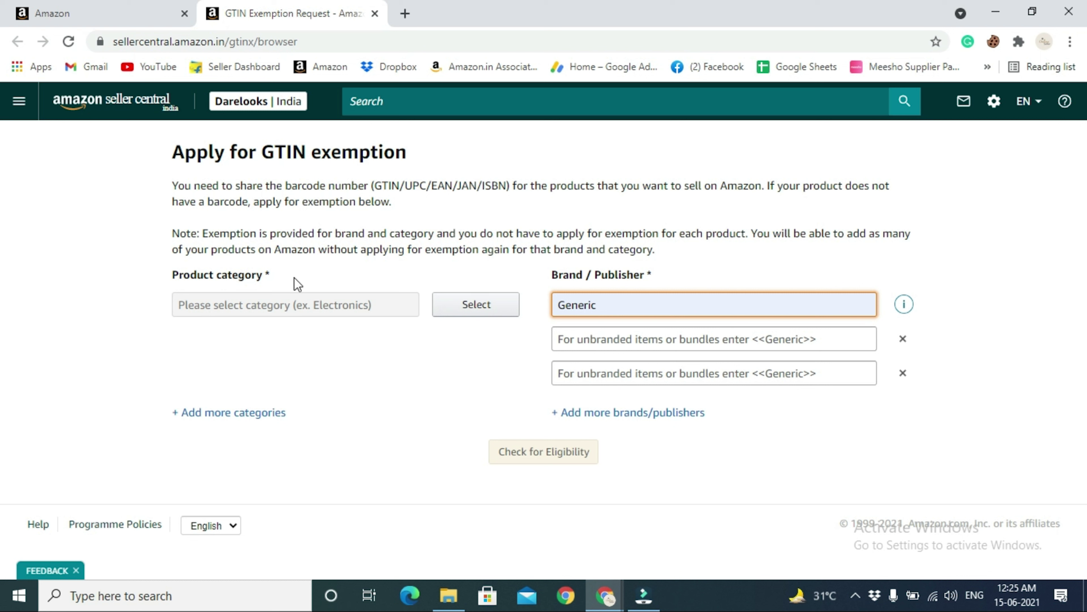
pyautogui.moveTo(173, 153); pyautogui.dragTo(213, 152)
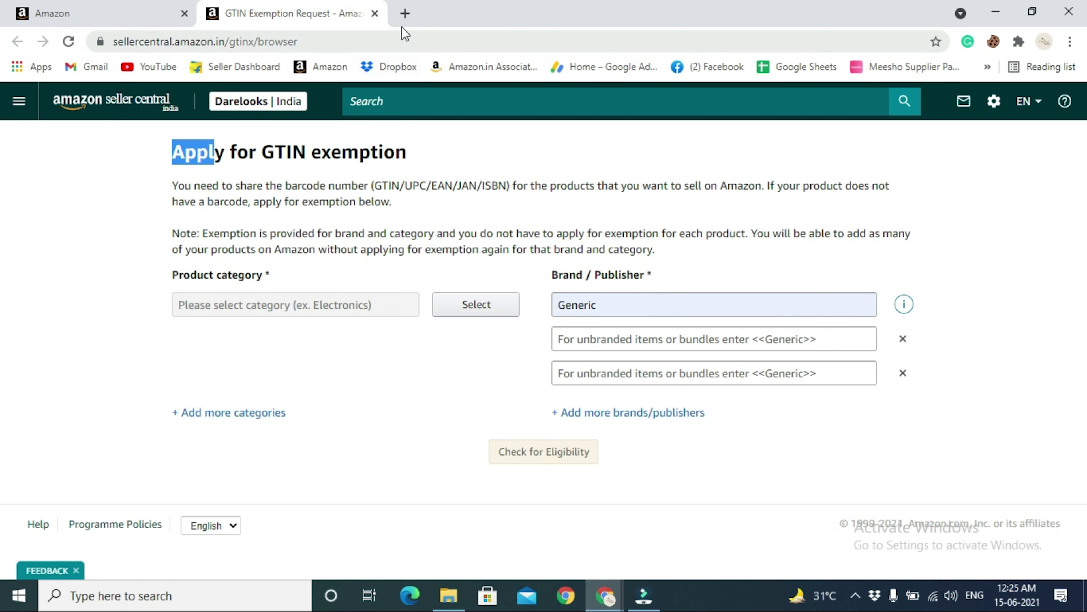
pyautogui.click(405, 17)
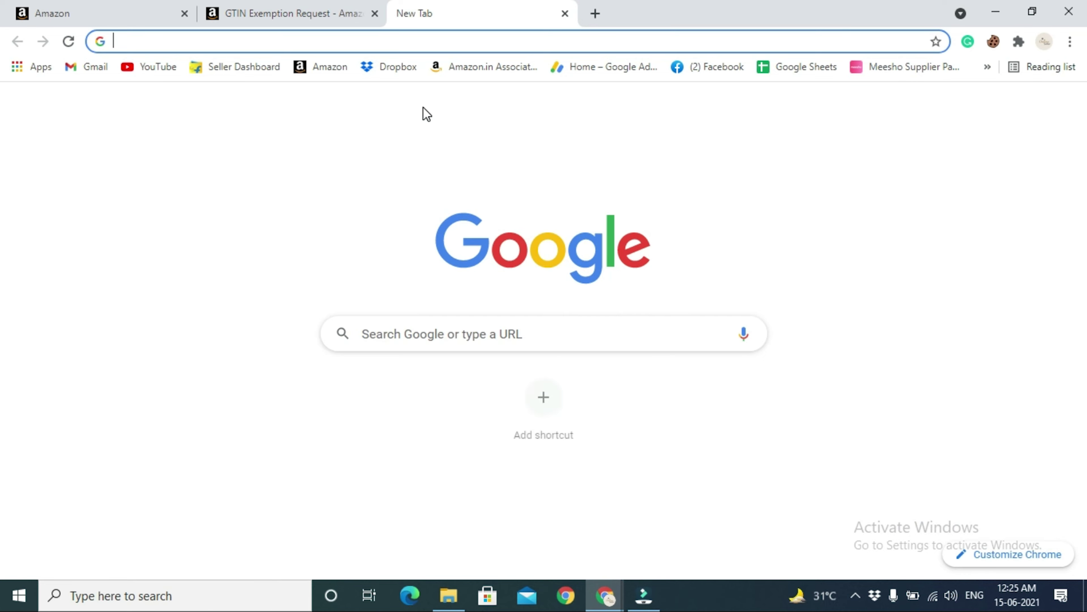
# Type XYZ Fashion into the new tab's address bar and copy it to the clipboard.
pyautogui.write('XYZ')
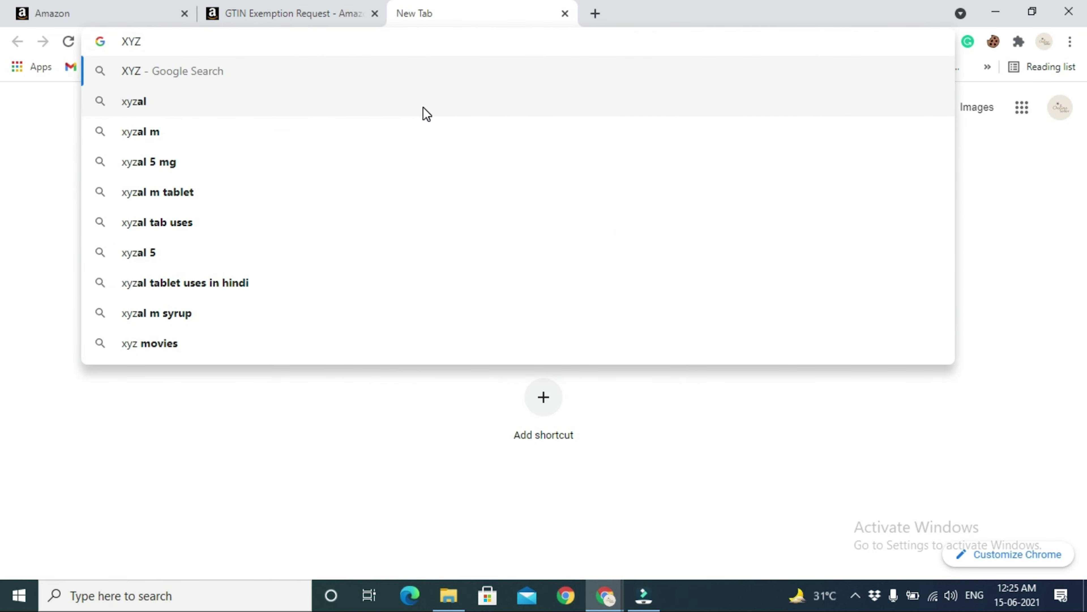
pyautogui.write(' F')
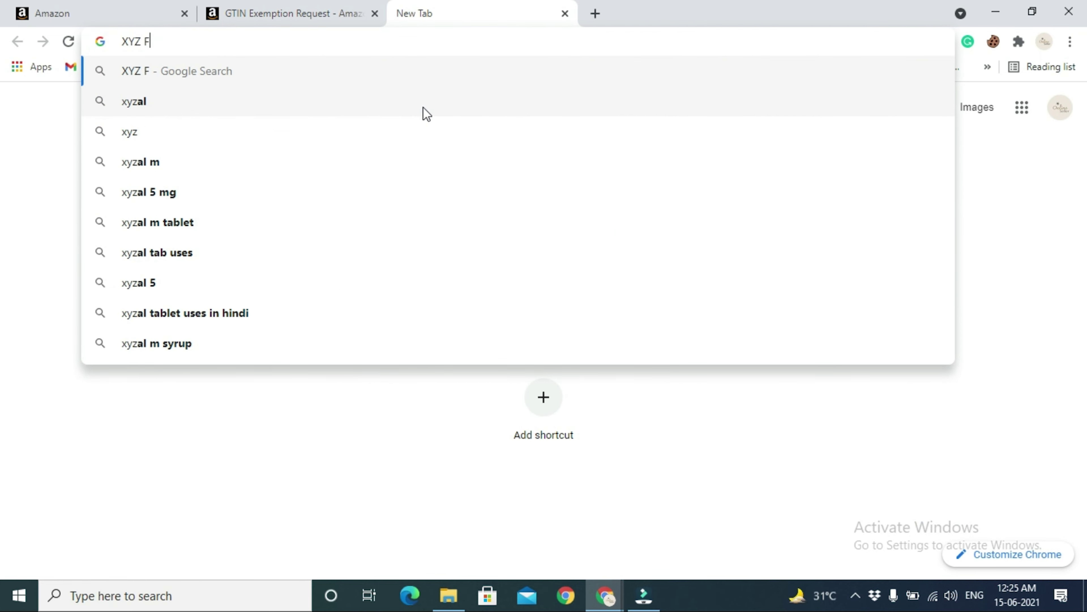
pyautogui.write('ashion')
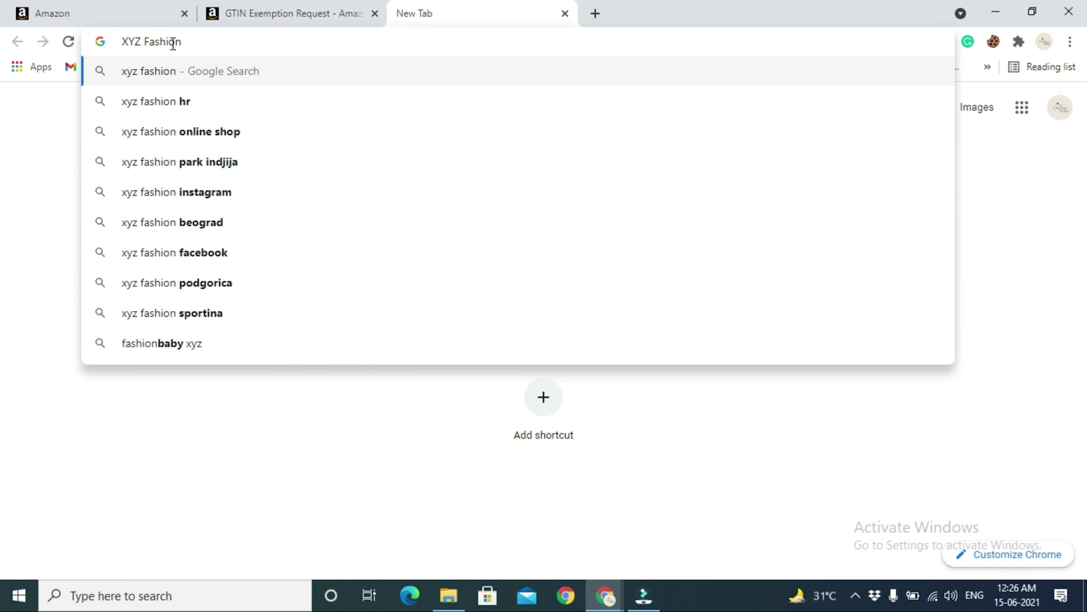
pyautogui.moveTo(123, 43); pyautogui.dragTo(180, 43)
pyautogui.rightClick(188, 42)
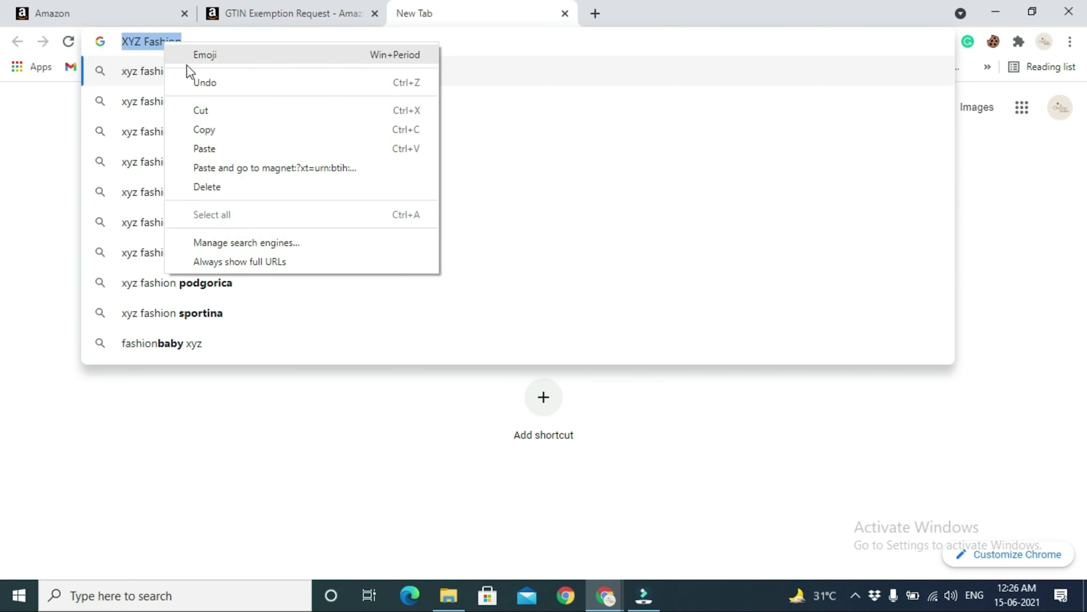
pyautogui.click(230, 125)
pyautogui.click(158, 43)
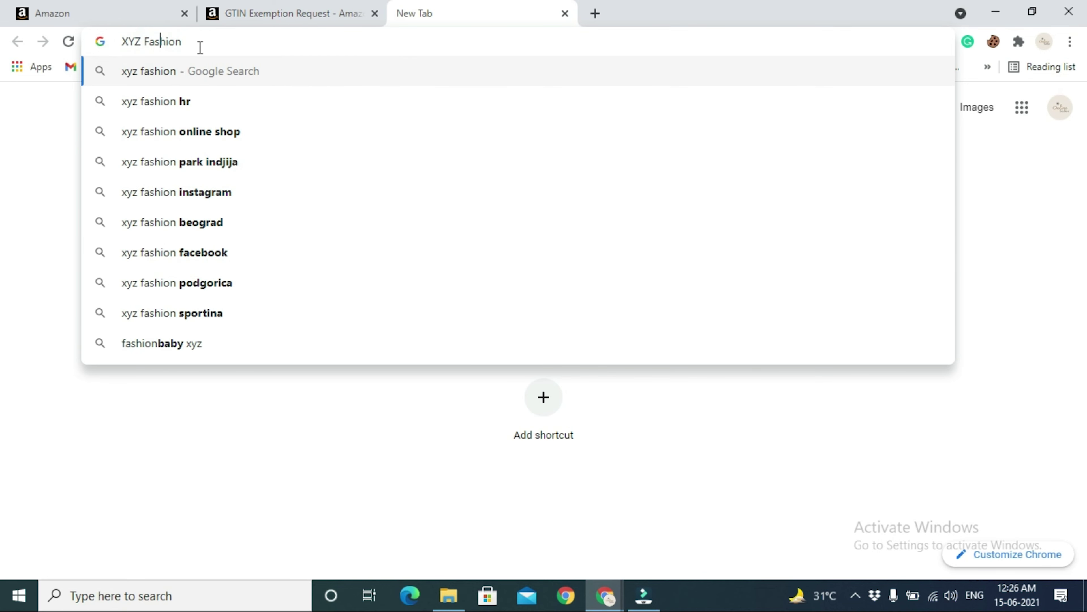
pyautogui.click(183, 41)
pyautogui.click(125, 42)
# Back on the exemption form, paste XYZ Fashion over Generic in the Brand field.
pyautogui.click(237, 12)
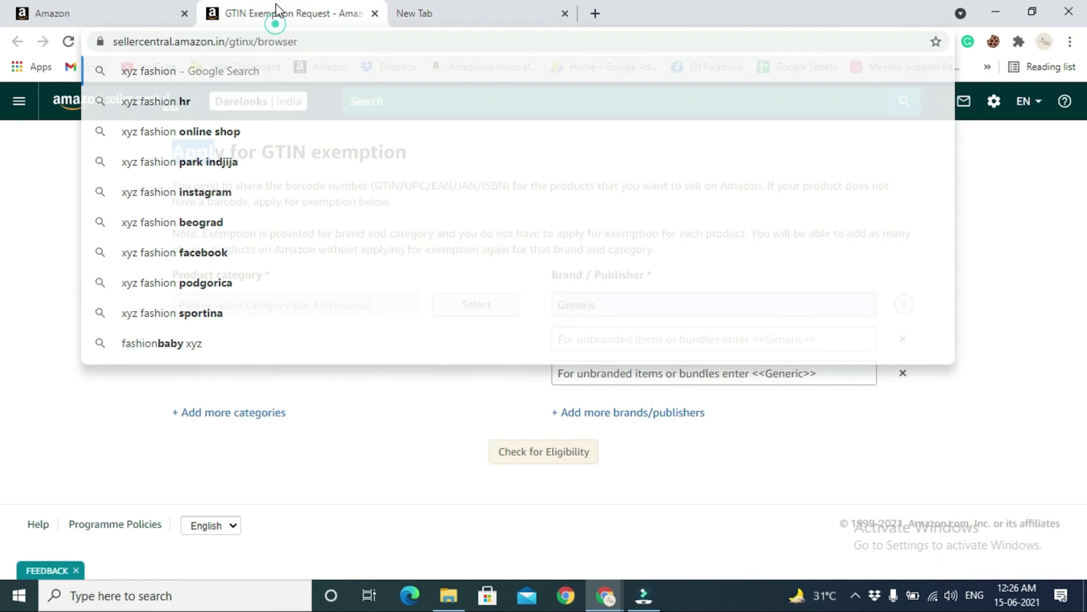
pyautogui.doubleClick(574, 303)
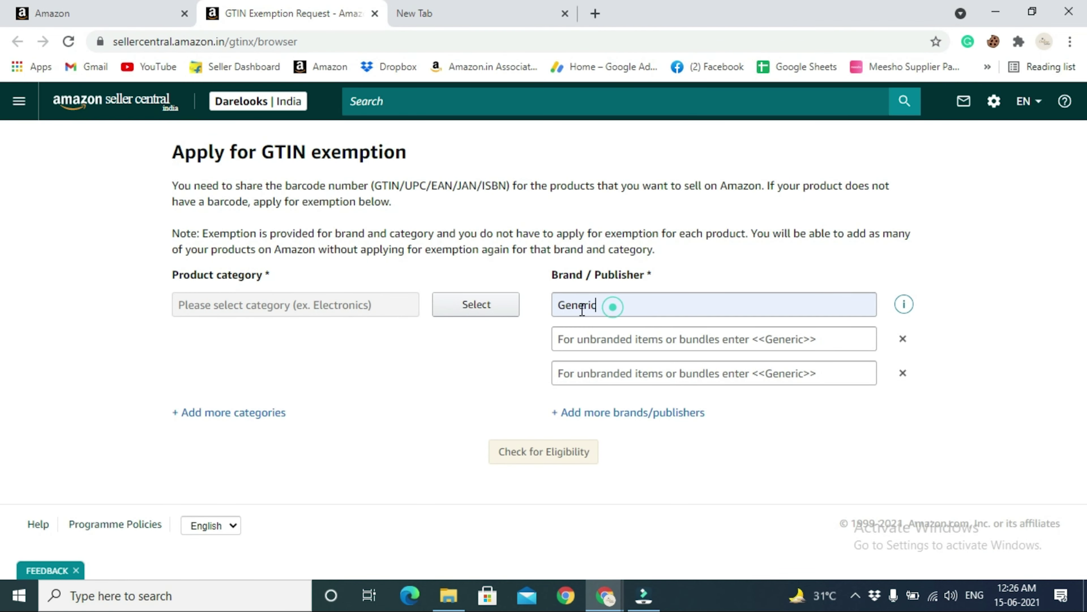
pyautogui.rightClick(574, 303)
pyautogui.click(614, 379)
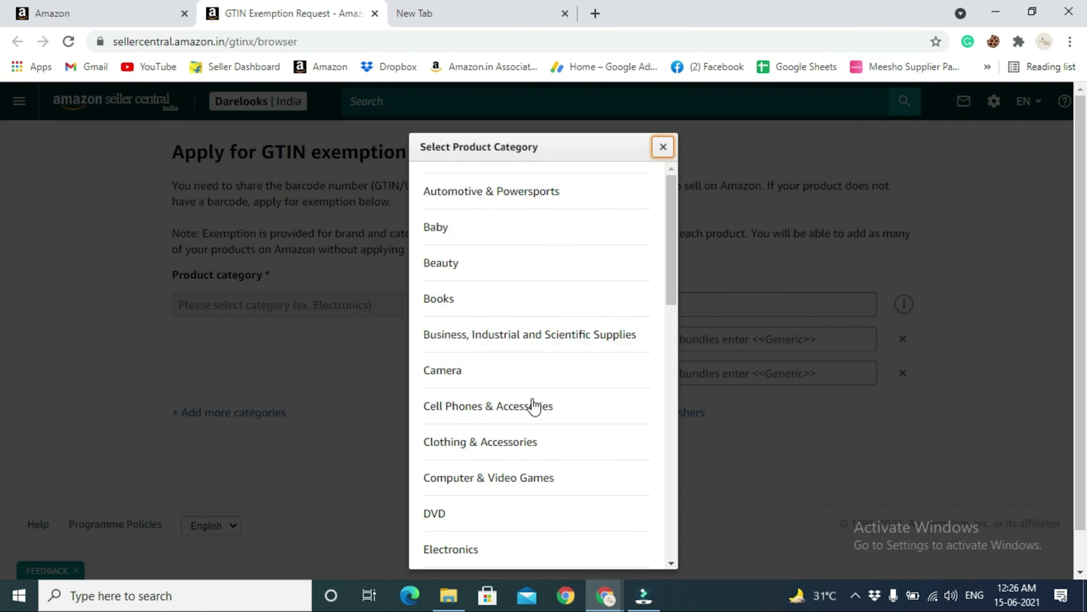
# Choose Clothing & Accessories, check eligibility, and return to the exemption form.
pyautogui.scroll(-2, 543, 411)
pyautogui.click(509, 373)
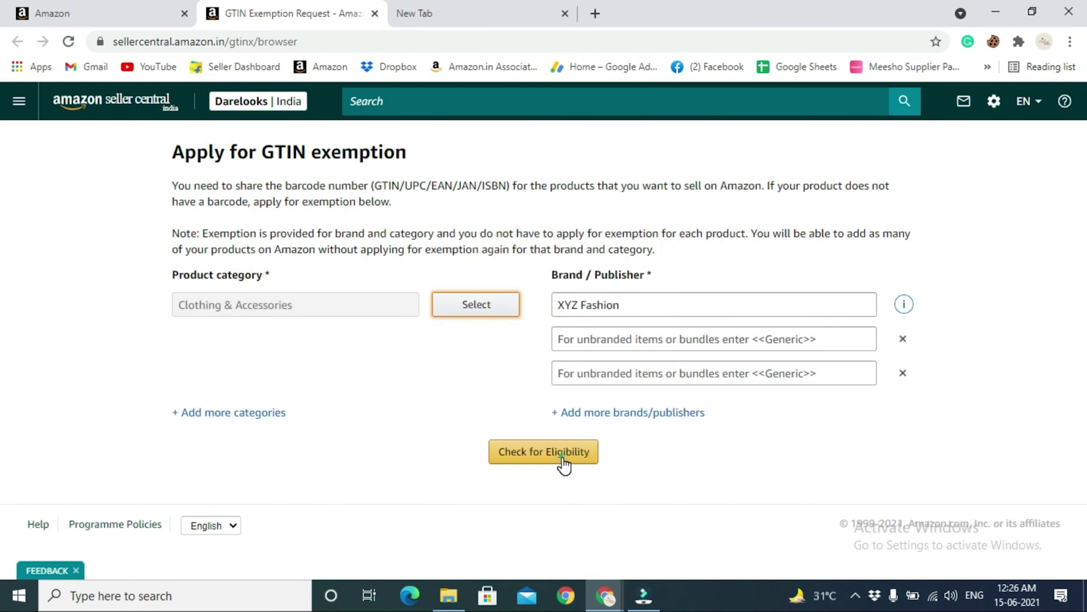
pyautogui.click(562, 457)
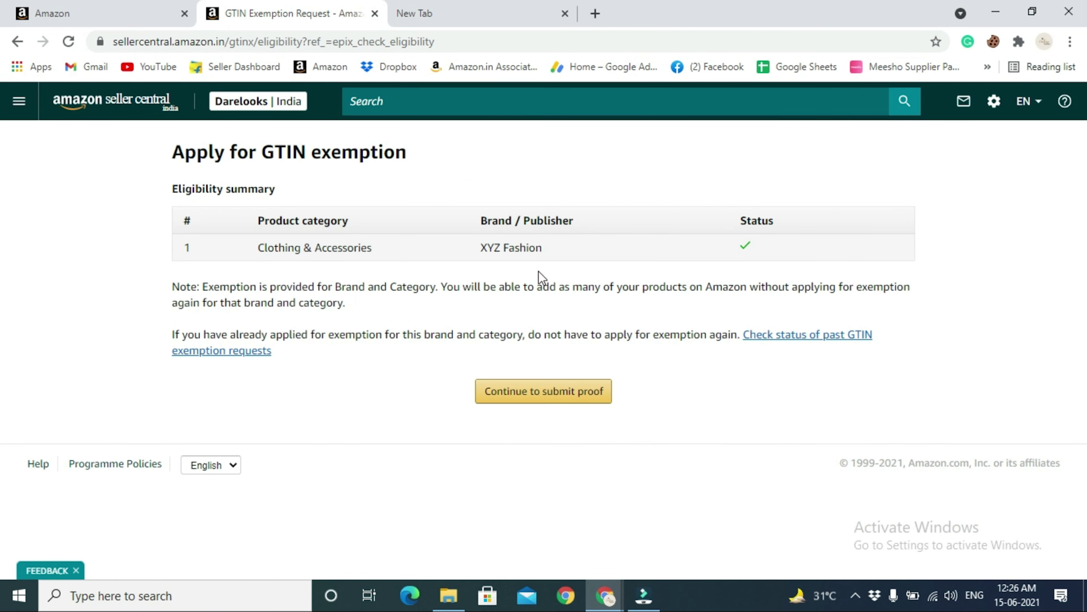
pyautogui.click(18, 41)
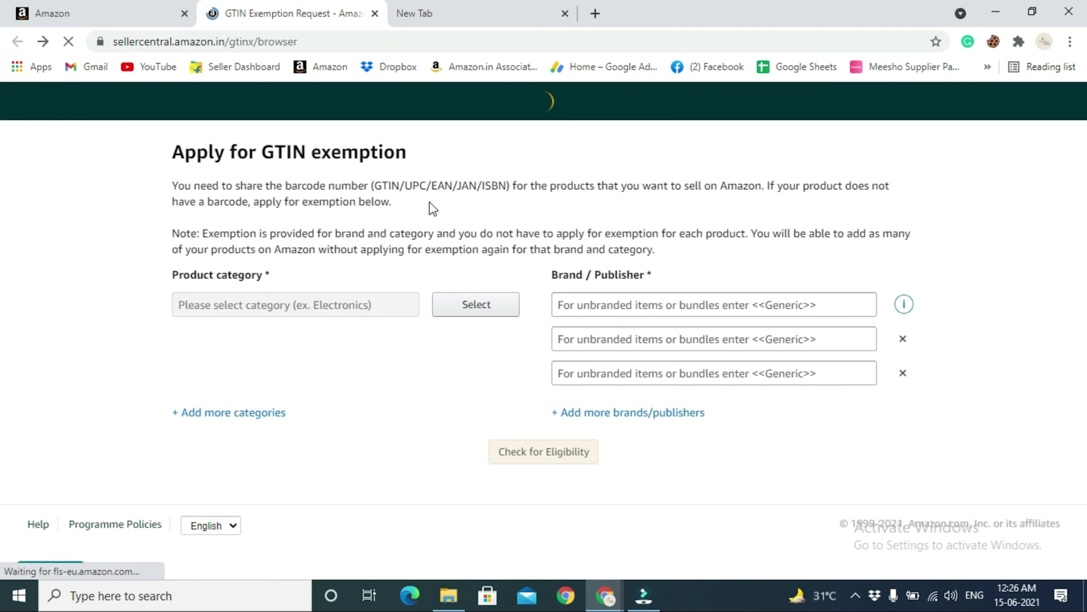
pyautogui.click(643, 305)
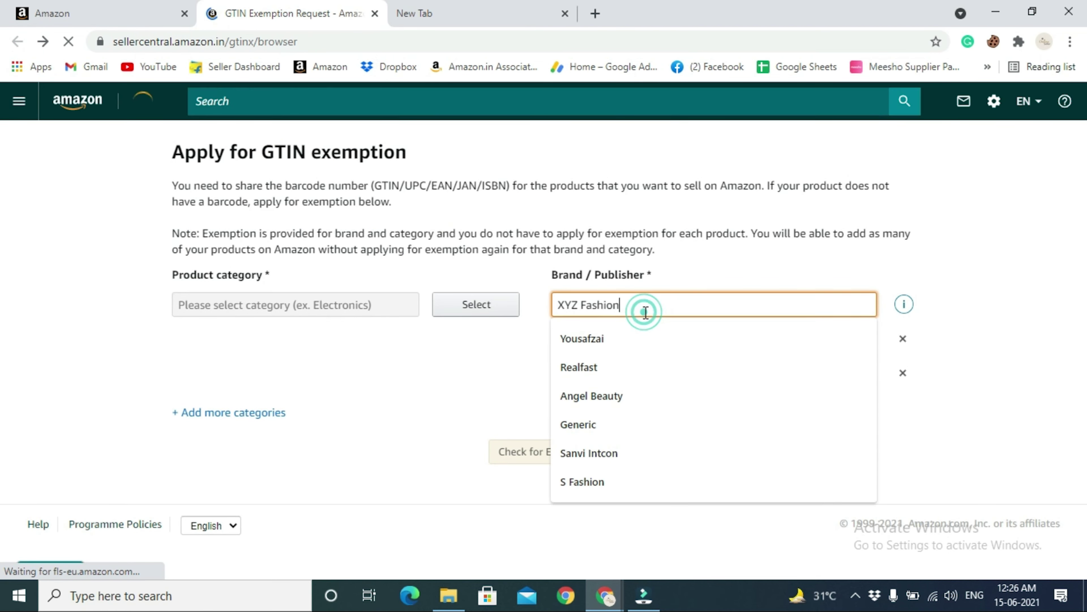
# Check eligibility for Realfast in Cell Phones & Accessories, then go back.
pyautogui.click(642, 368)
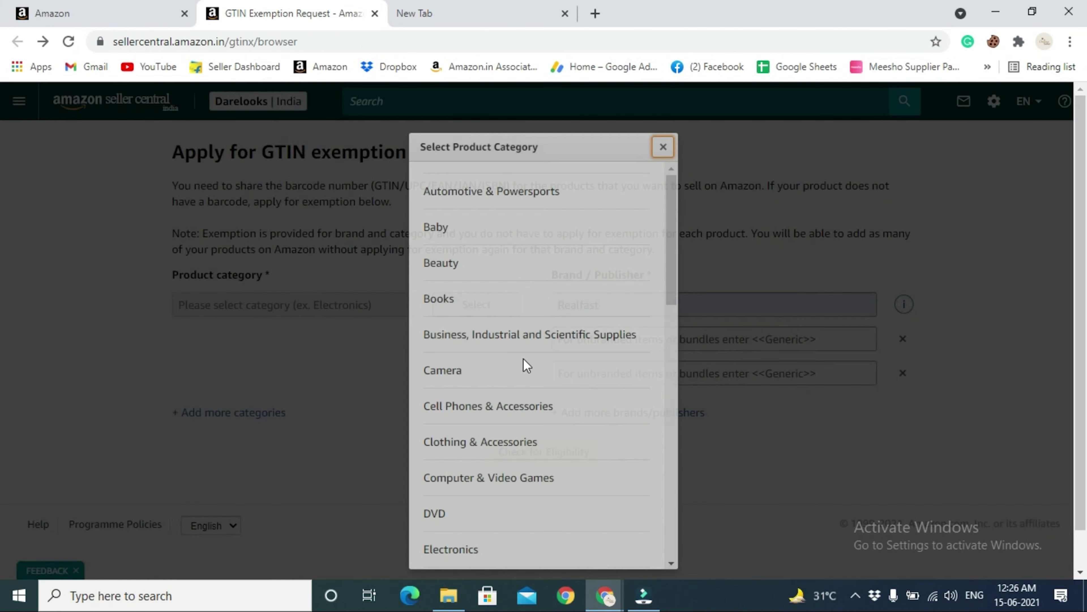
pyautogui.click(479, 309)
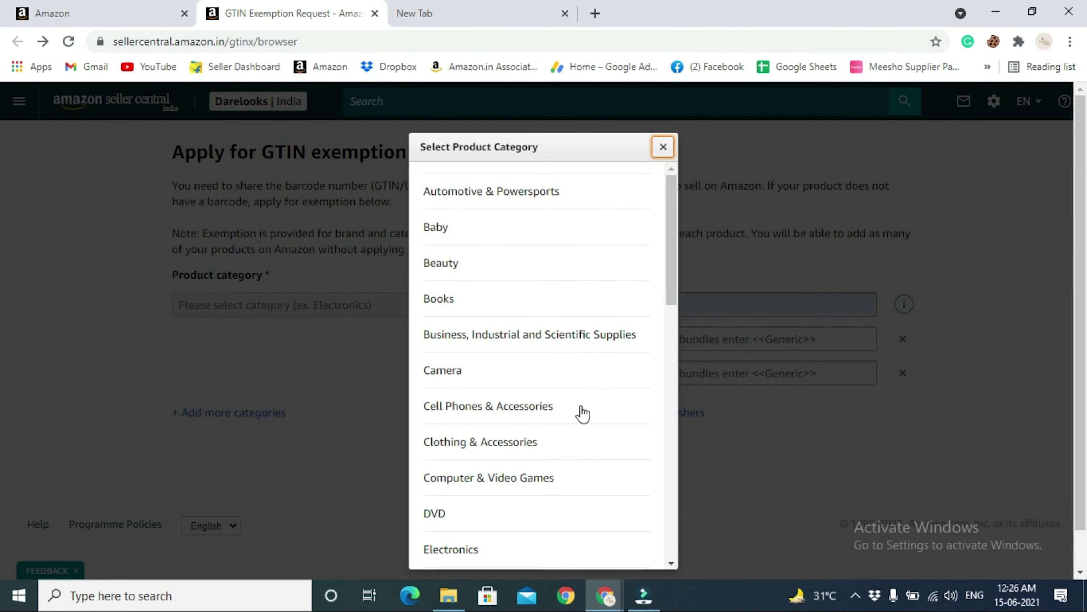
pyautogui.click(485, 412)
pyautogui.click(563, 453)
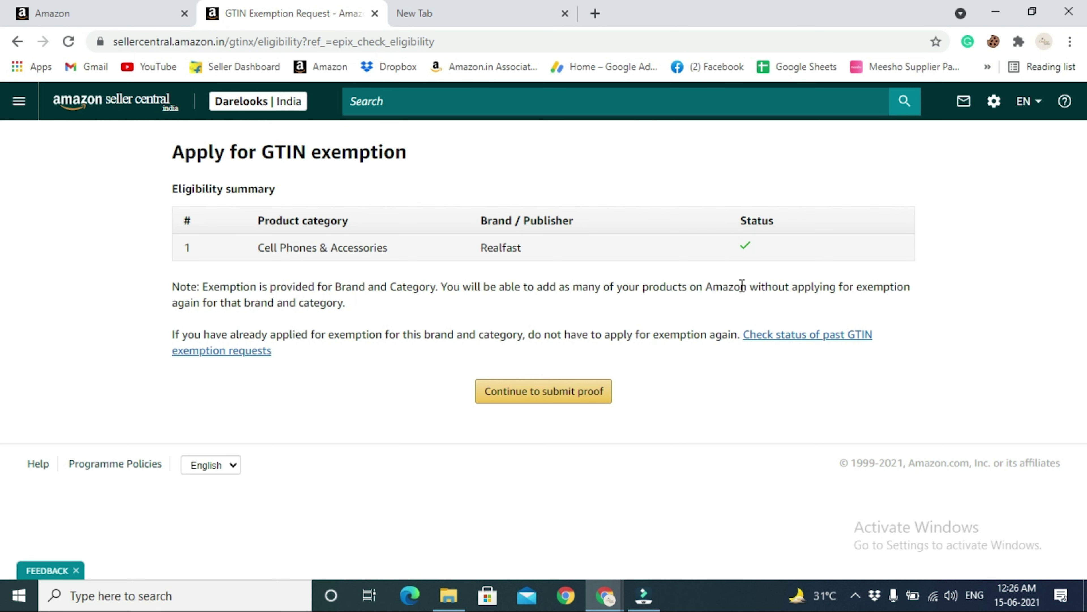
pyautogui.click(17, 42)
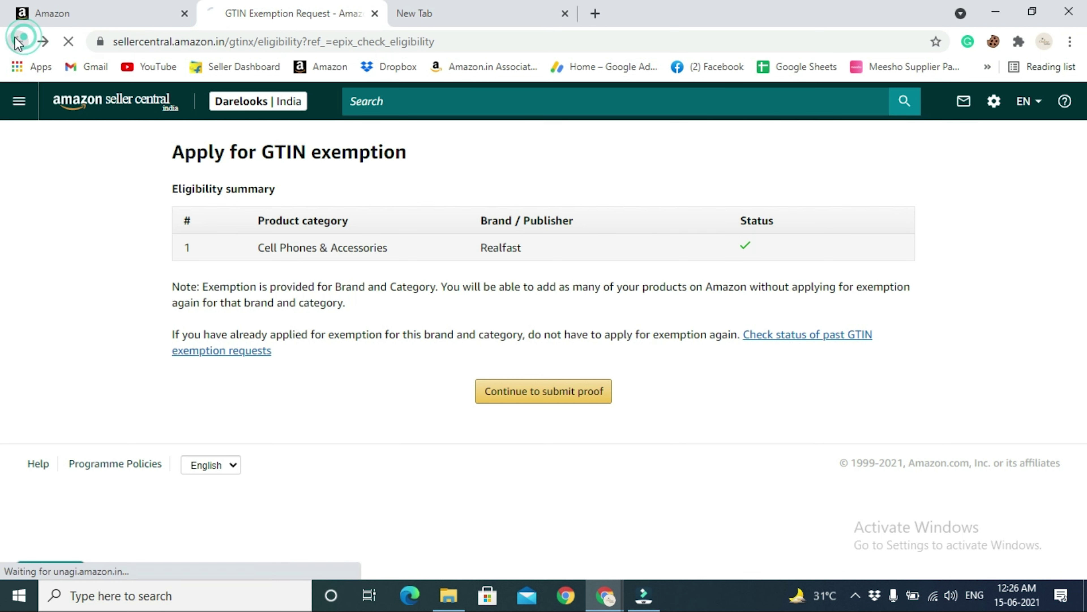
# Replace the brand with Sanvi Intcon, choose Home & Garden, and check eligibility.
pyautogui.doubleClick(612, 305)
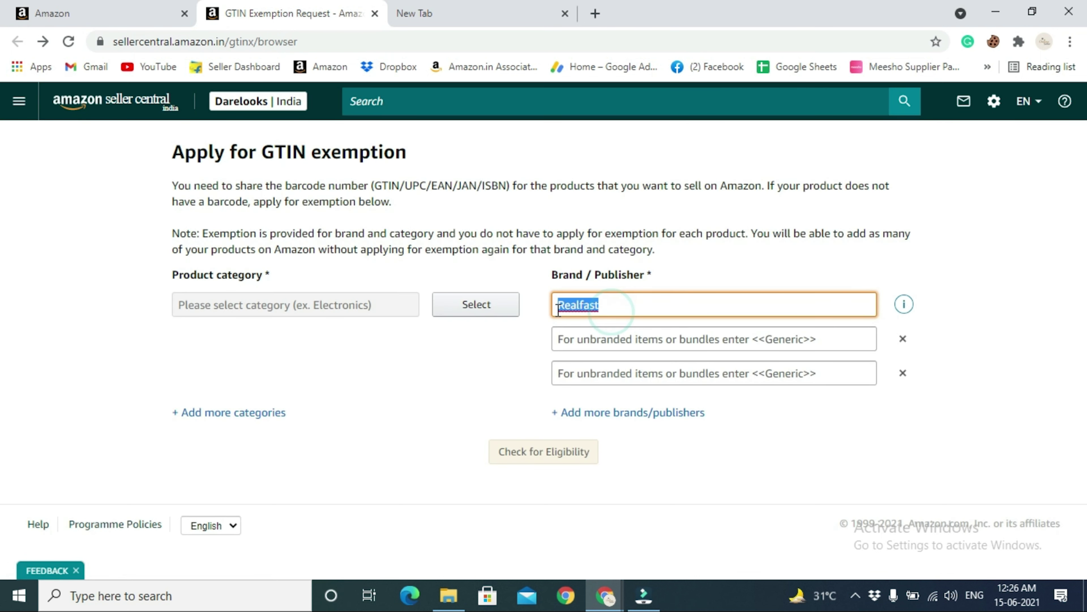
pyautogui.press('BackSpace')
pyautogui.click(604, 306)
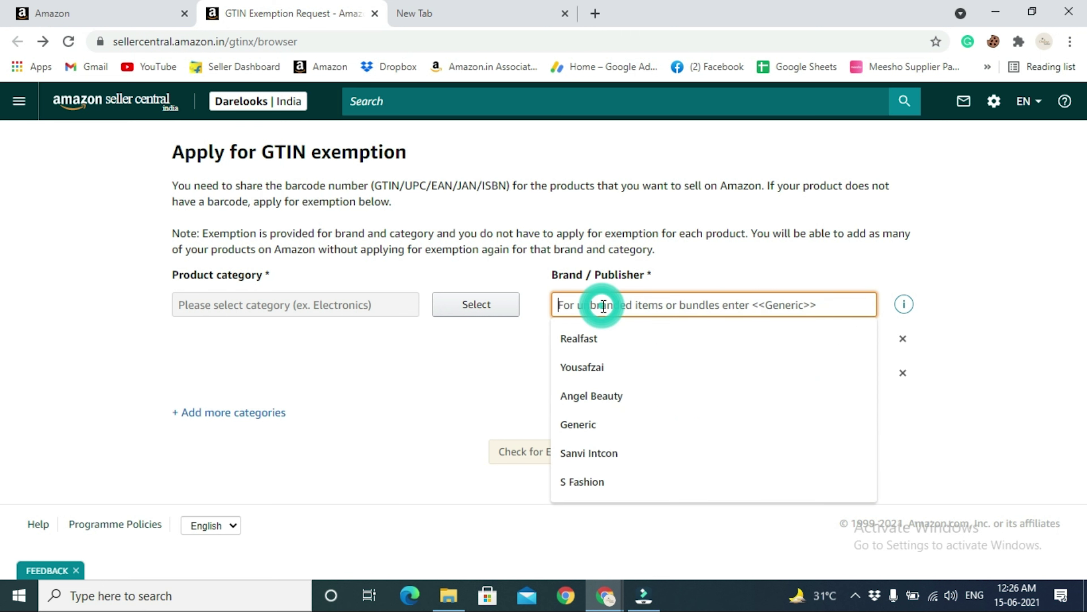
pyautogui.click(653, 456)
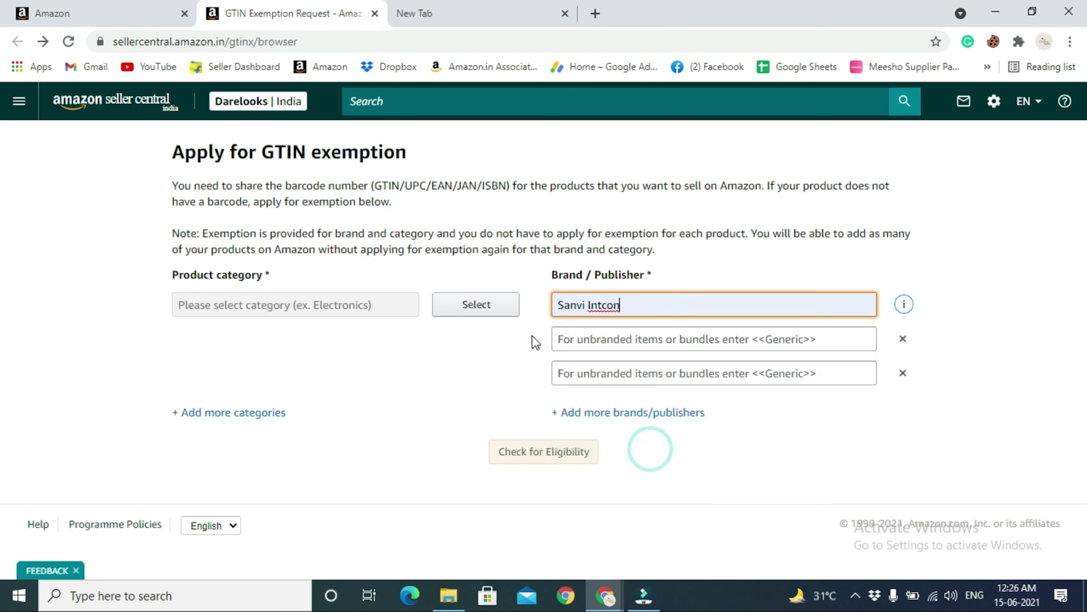
pyautogui.click(493, 307)
pyautogui.scroll(-7, 510, 441)
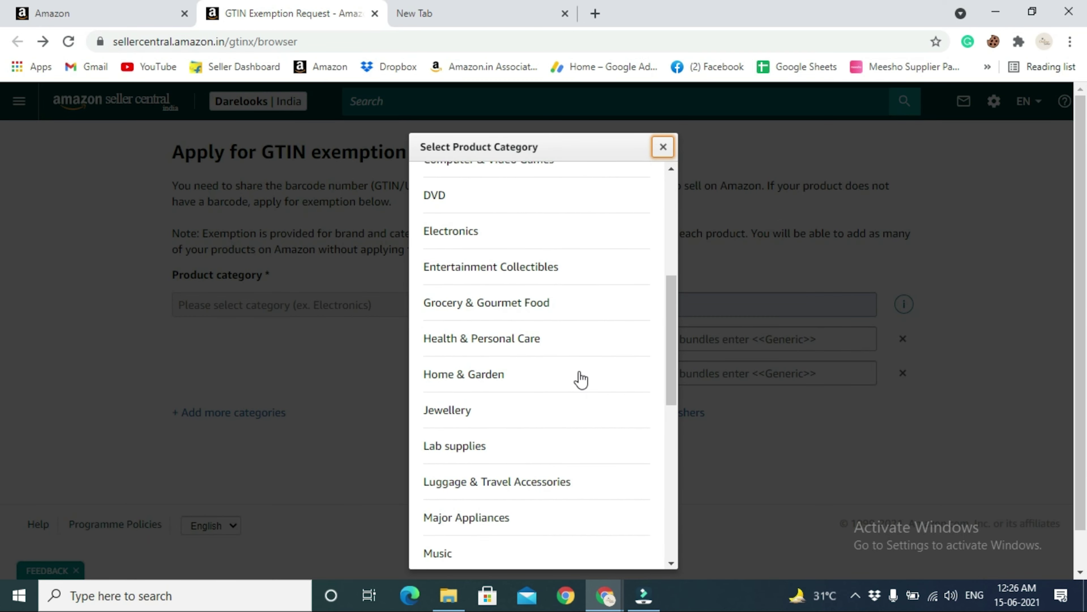
pyautogui.scroll(-2, 577, 378)
pyautogui.click(510, 295)
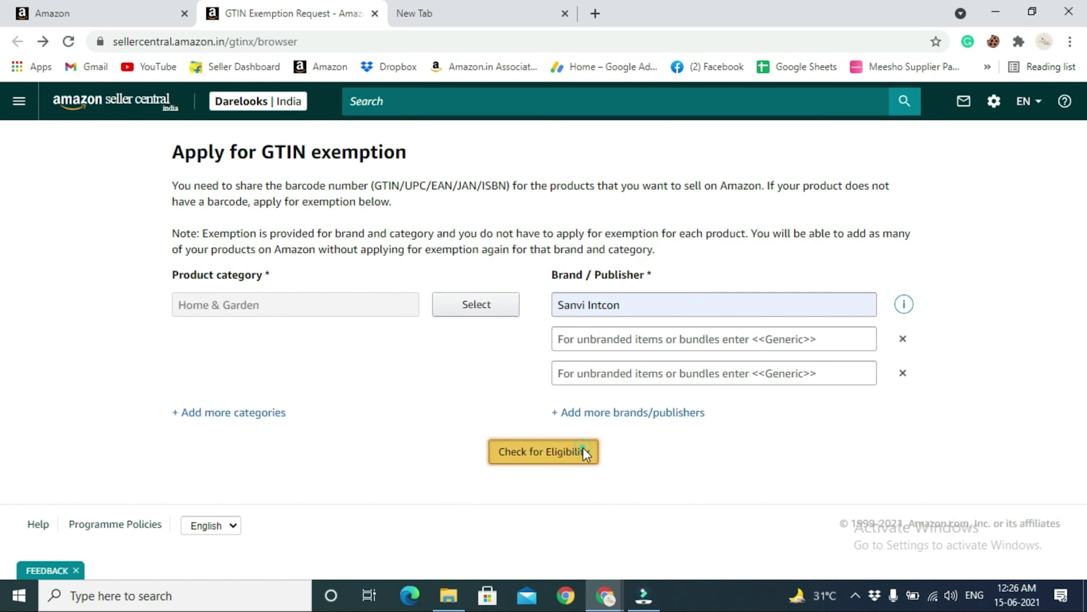
pyautogui.click(585, 451)
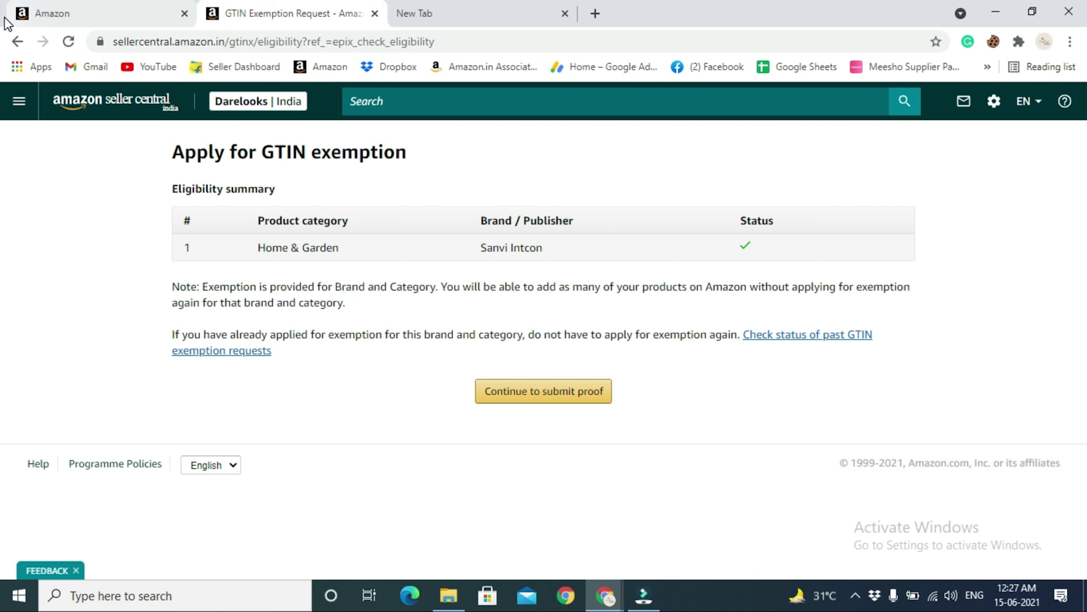
# Go back and switch to another seller account's India marketplace.
pyautogui.click(18, 41)
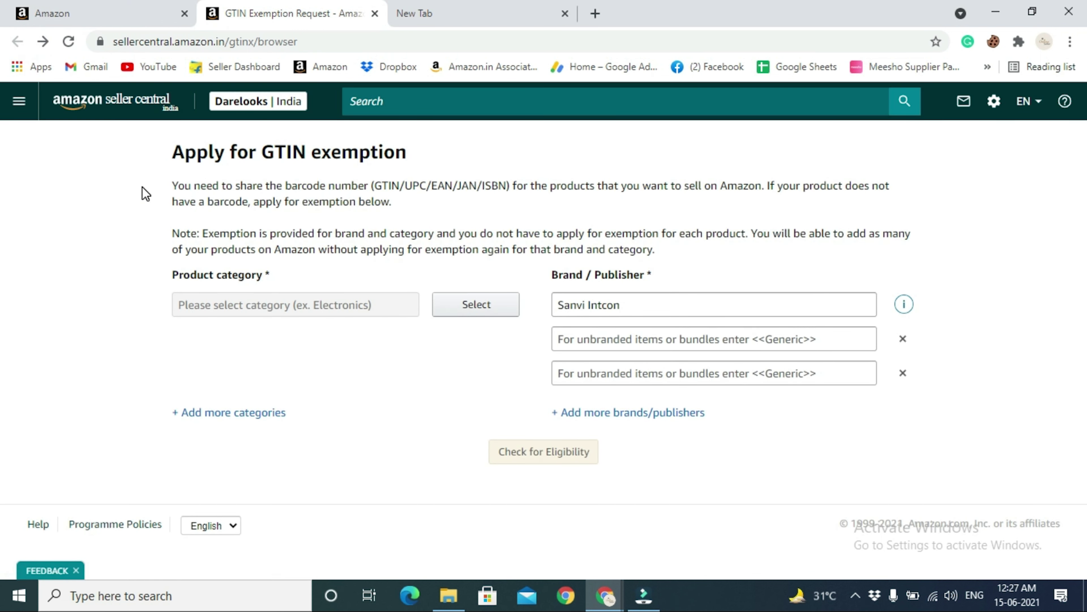
pyautogui.click(253, 102)
pyautogui.scroll(-3, 274, 223)
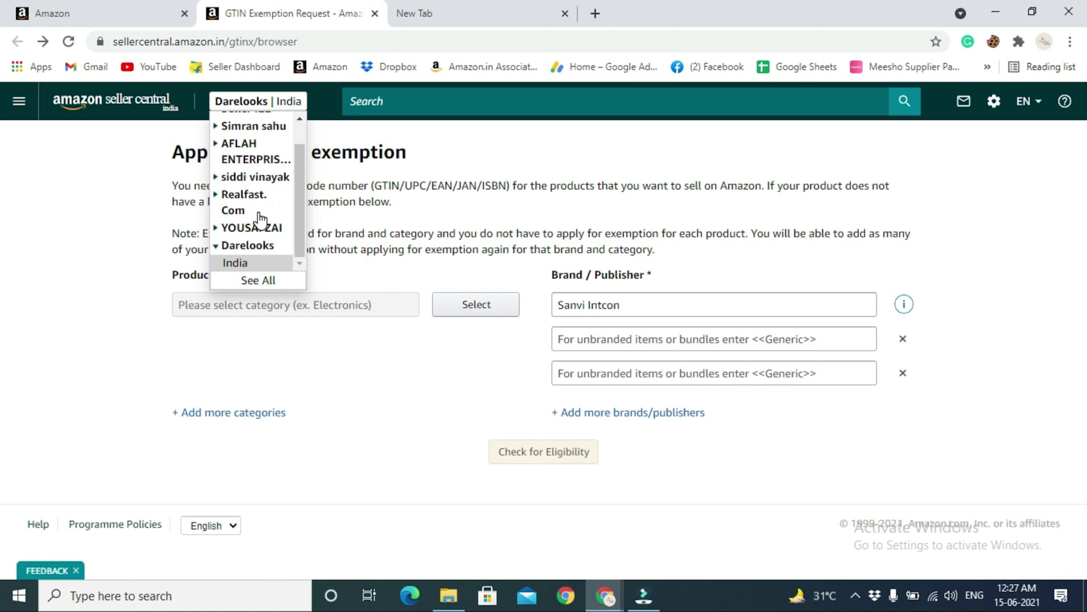
pyautogui.doubleClick(247, 198)
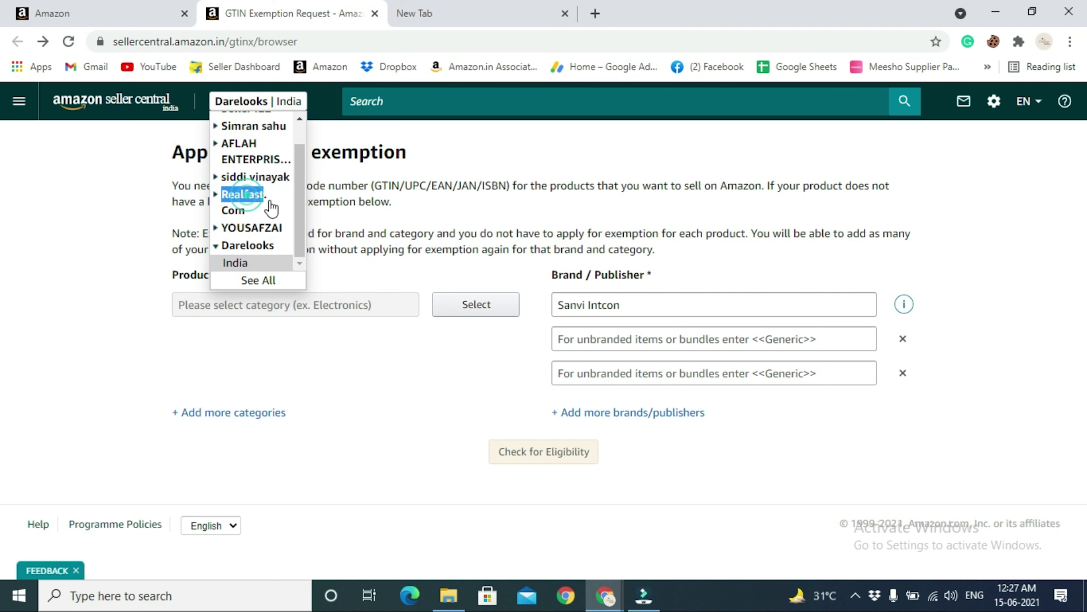
pyautogui.click(260, 160)
pyautogui.click(262, 175)
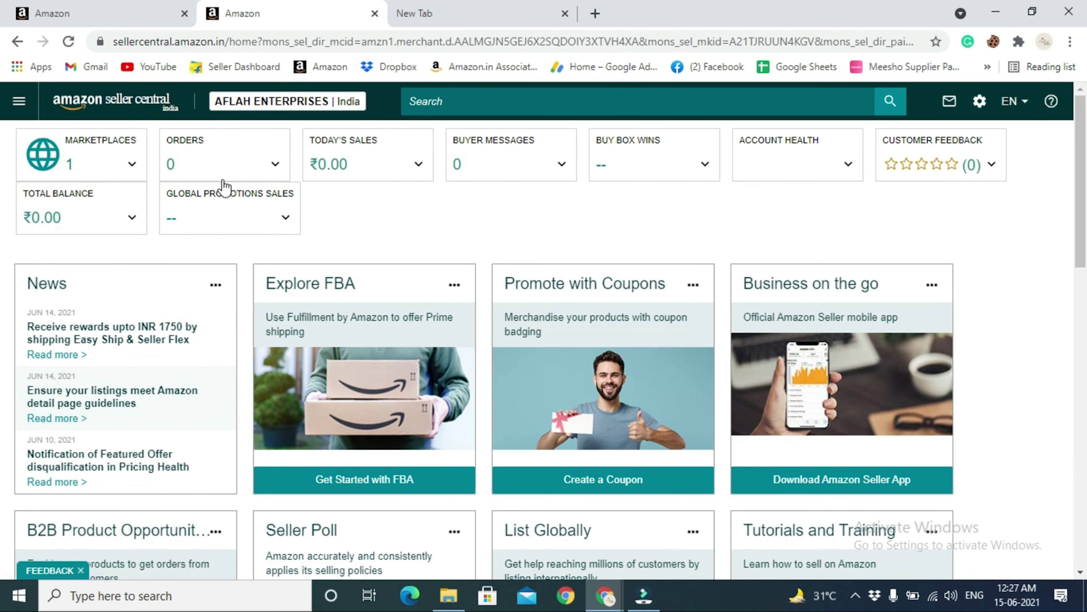
# Go to Catalogue > Add Products, open the GTIN help article, and choose Request Approval.
pyautogui.click(19, 109)
pyautogui.moveTo(73, 146)
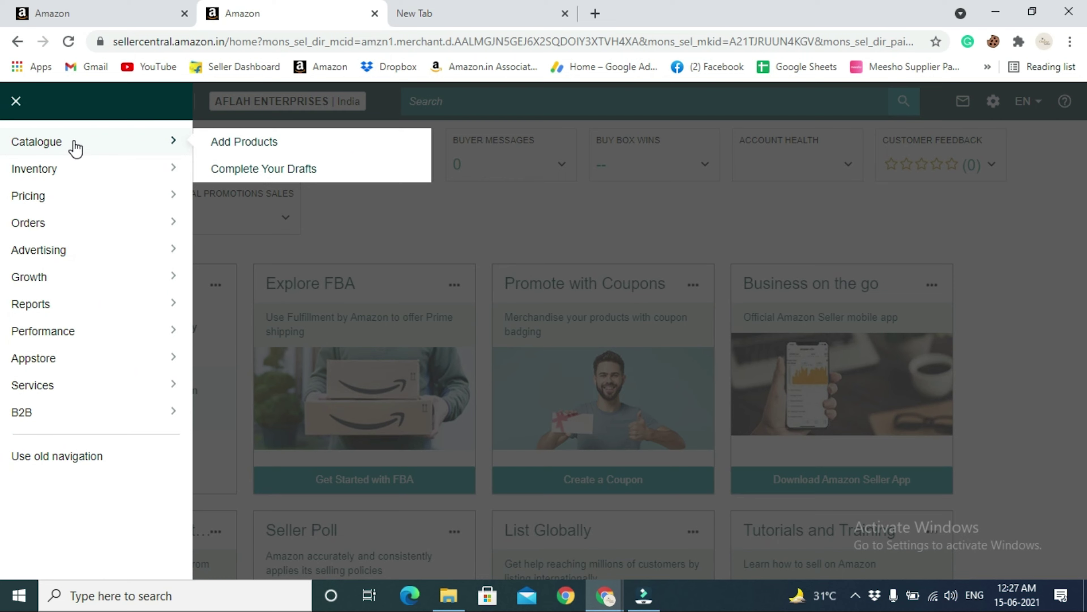
pyautogui.click(226, 150)
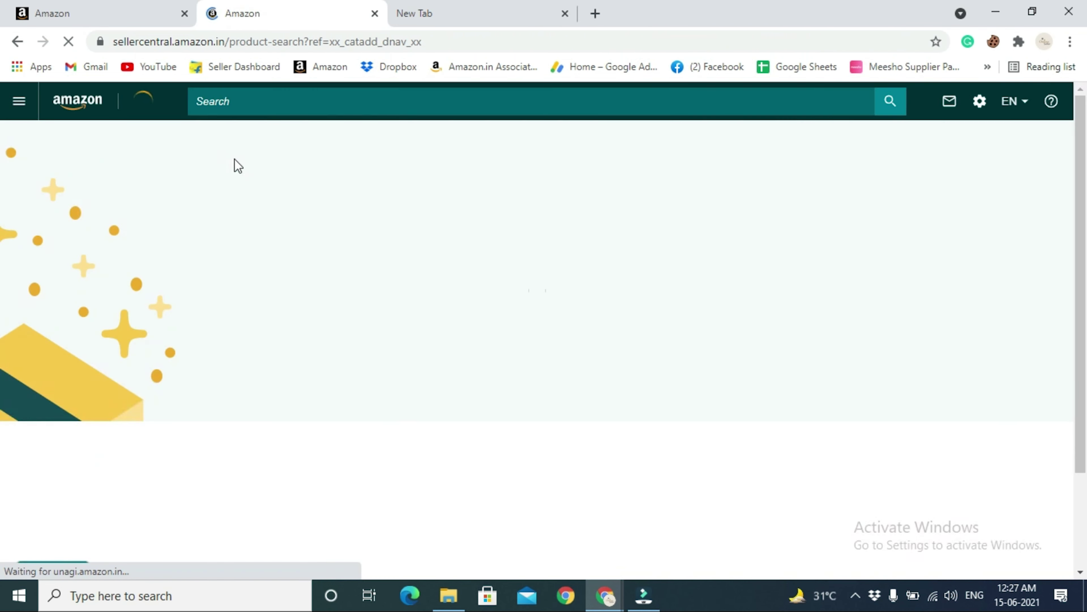
pyautogui.scroll(-7, 199, 275)
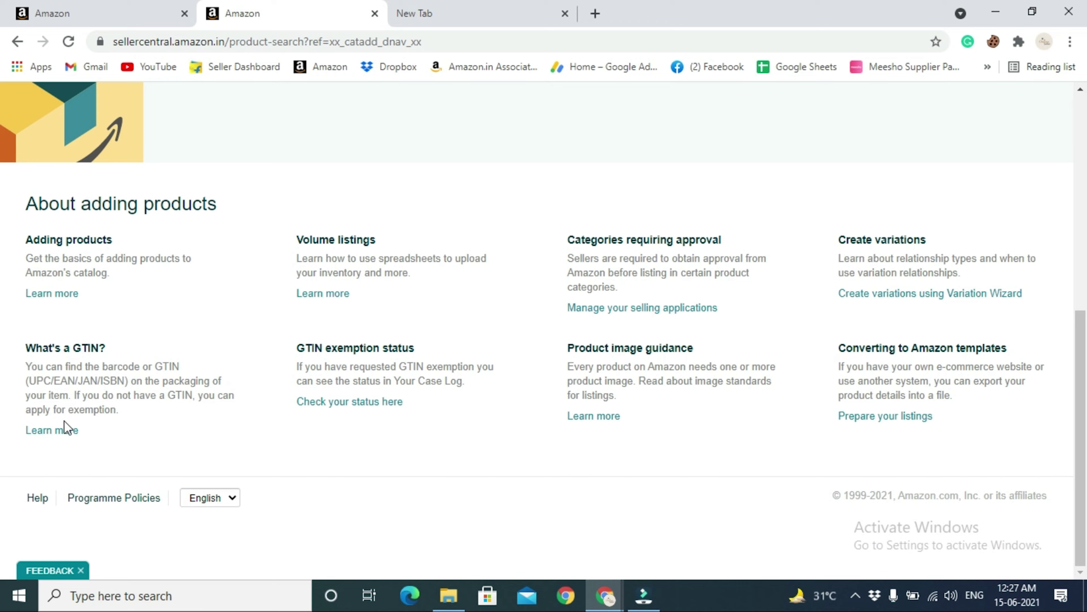
pyautogui.click(69, 431)
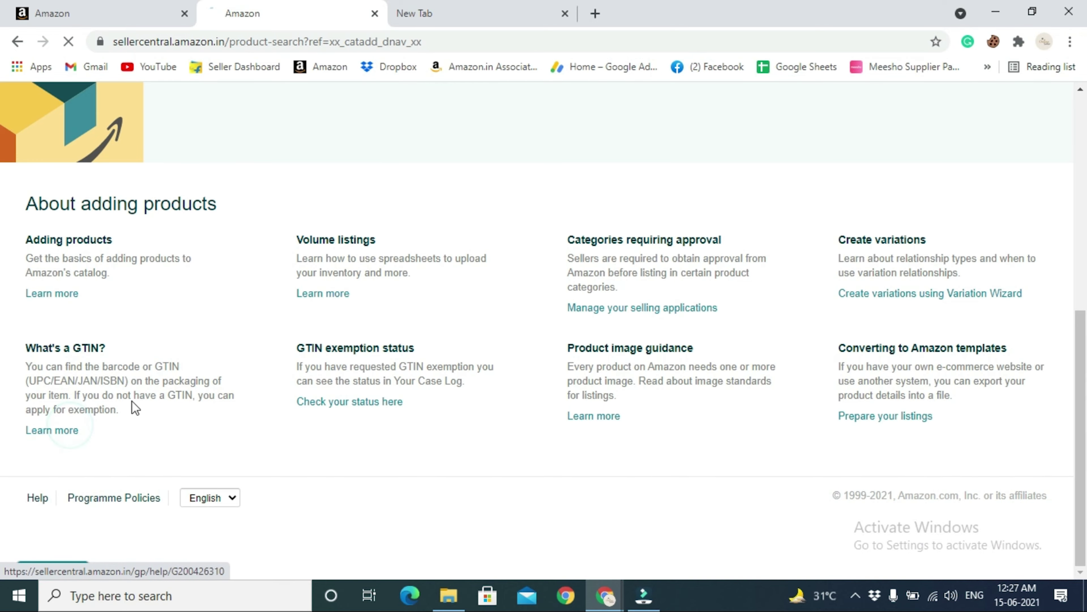
pyautogui.scroll(-20, 269, 379)
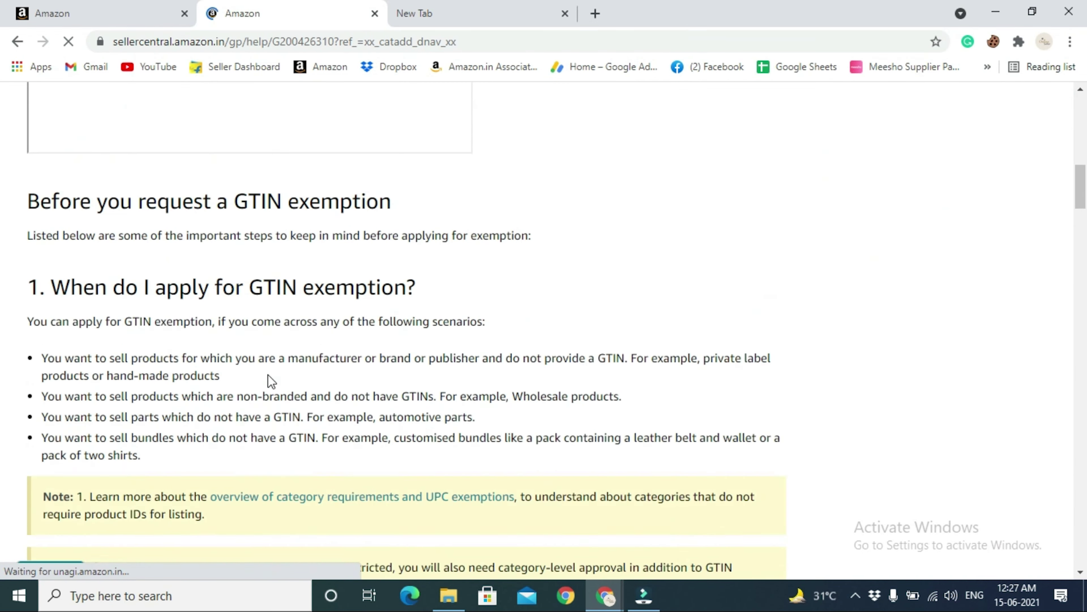
pyautogui.scroll(-15, 268, 374)
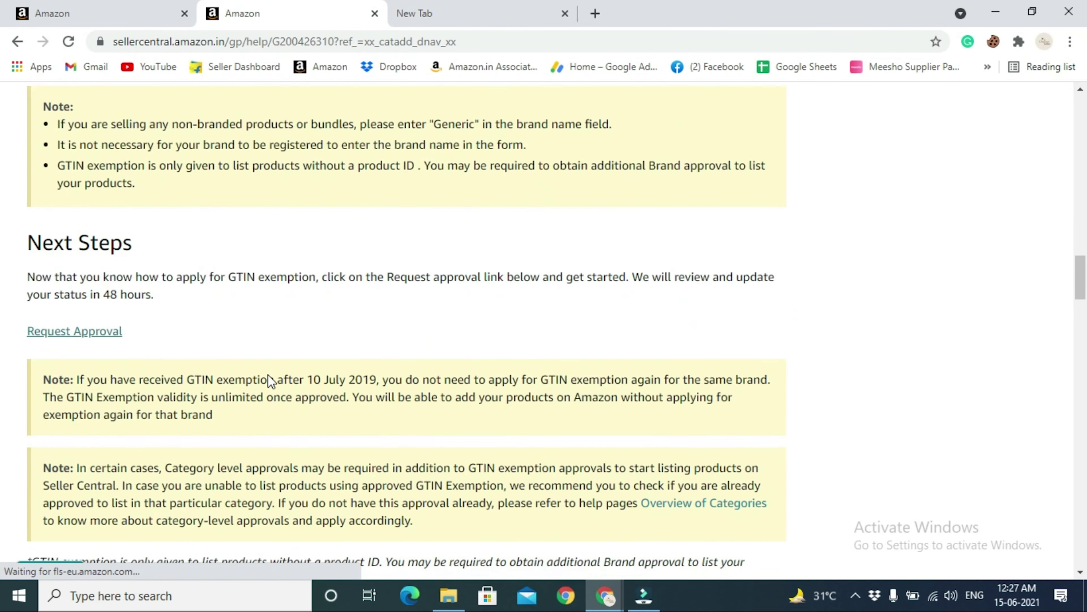
pyautogui.click(79, 256)
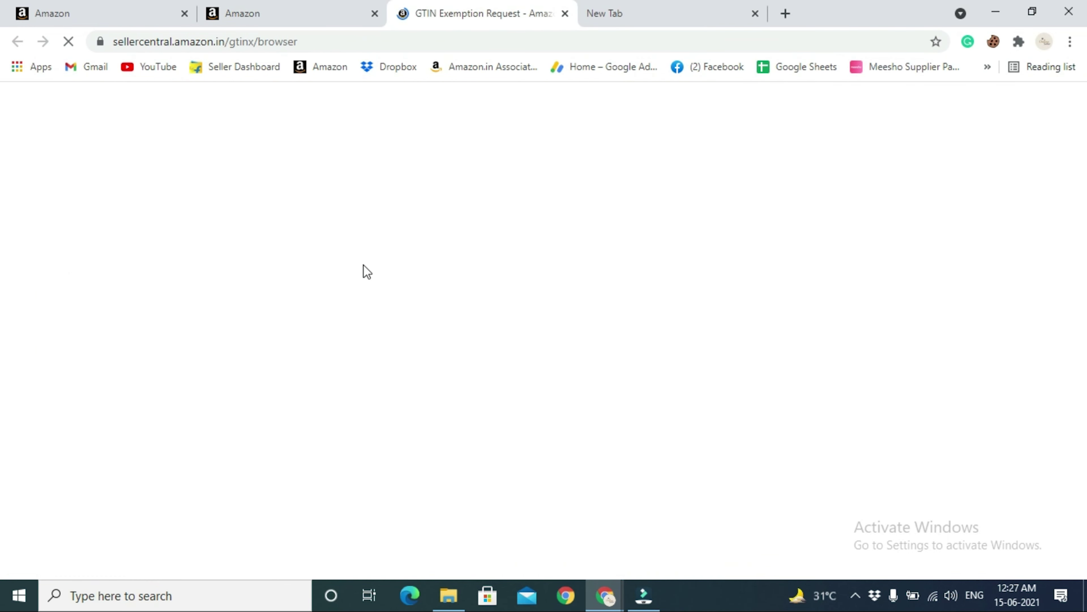
# Check eligibility for Realfast in Cell Phones & Accessories, then close that page.
pyautogui.click(623, 302)
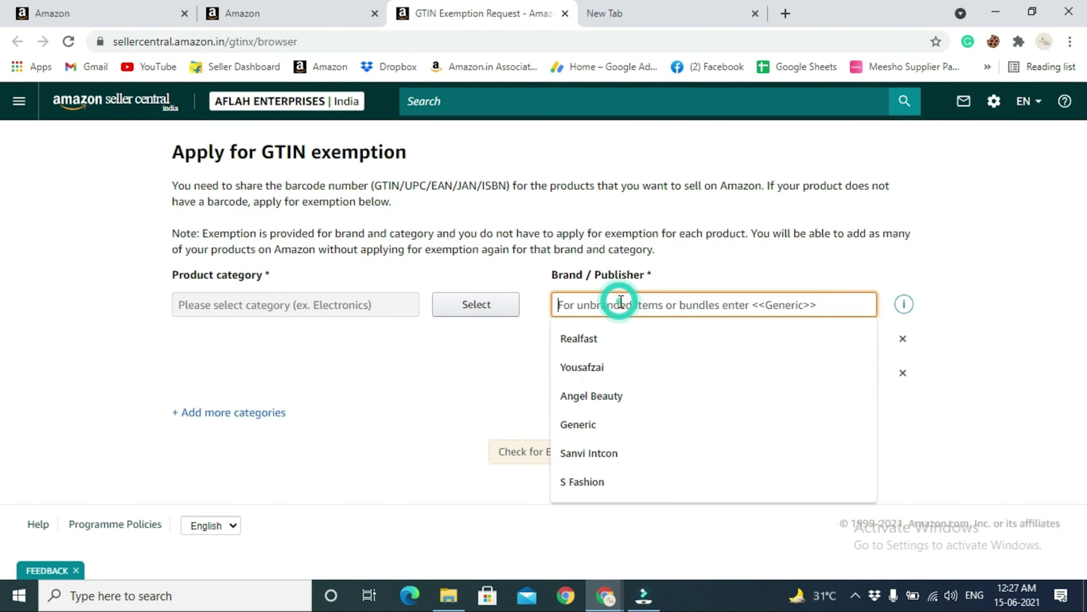
pyautogui.click(626, 344)
pyautogui.click(494, 305)
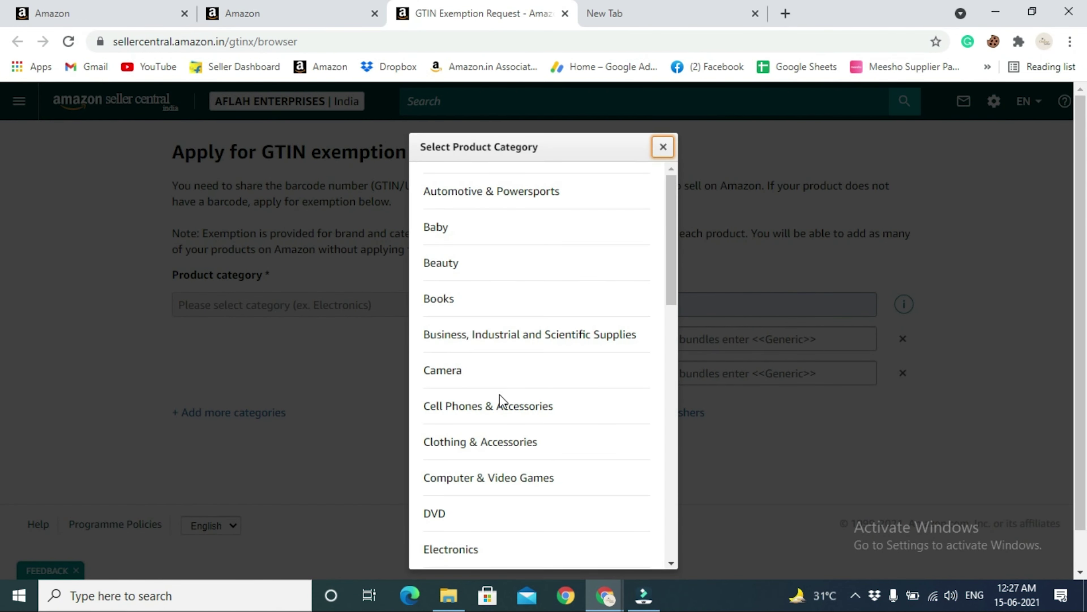
pyautogui.click(494, 404)
pyautogui.click(560, 451)
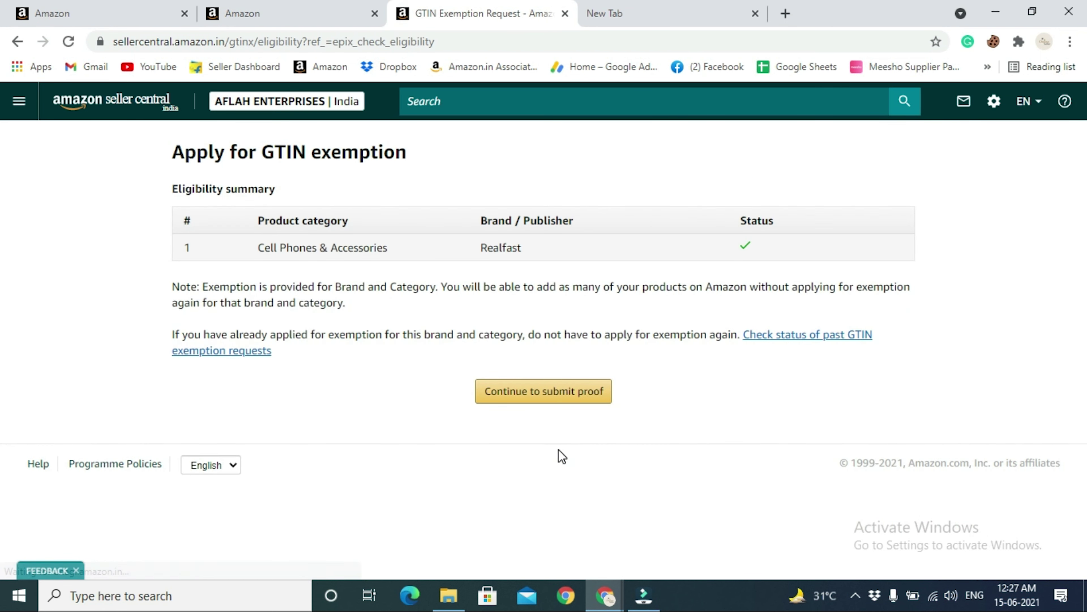
pyautogui.click(566, 14)
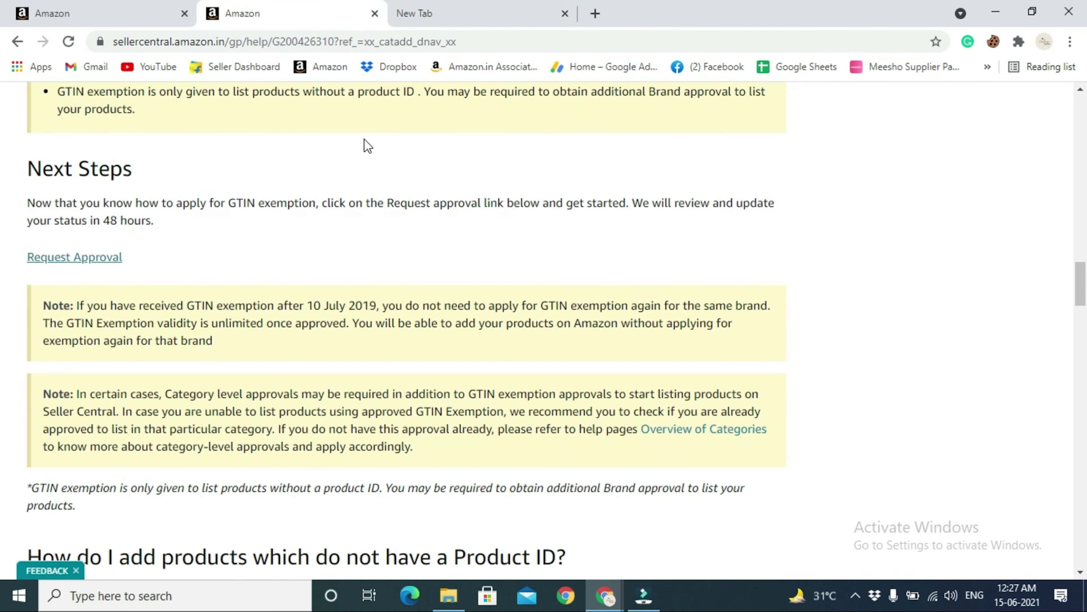
# Open a fresh exemption form and replace Realfast with a different saved brand.
pyautogui.click(63, 257)
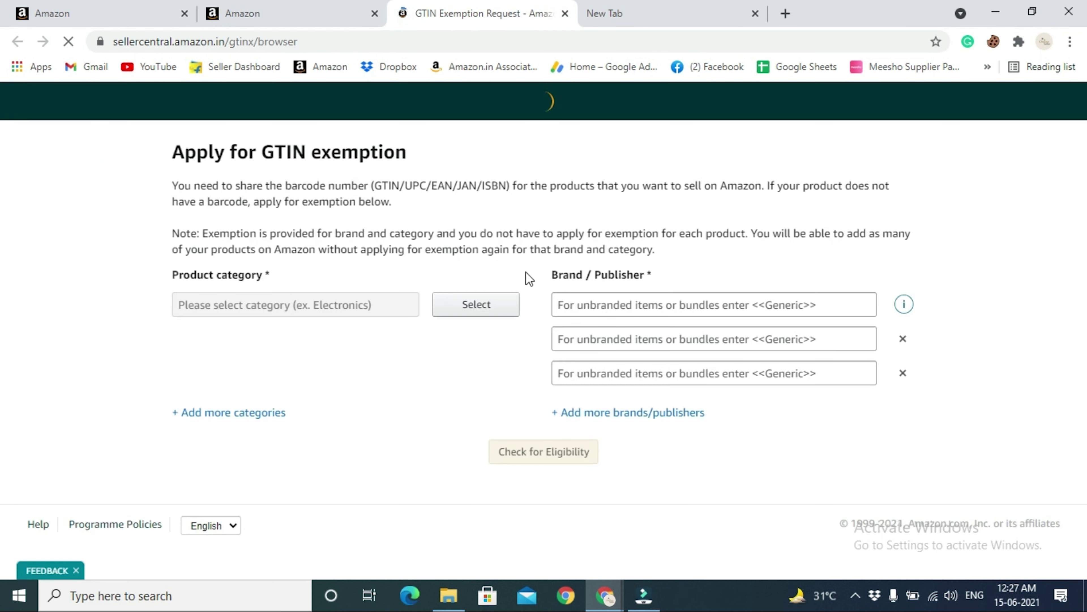
pyautogui.click(586, 302)
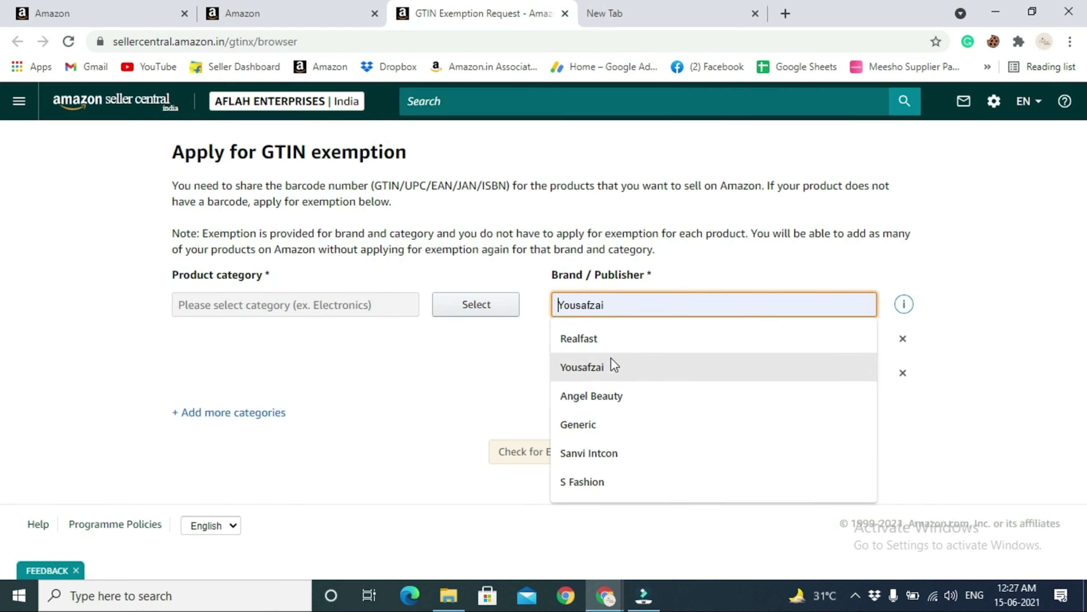
pyautogui.click(637, 346)
pyautogui.doubleClick(613, 310)
pyautogui.press('BackSpace')
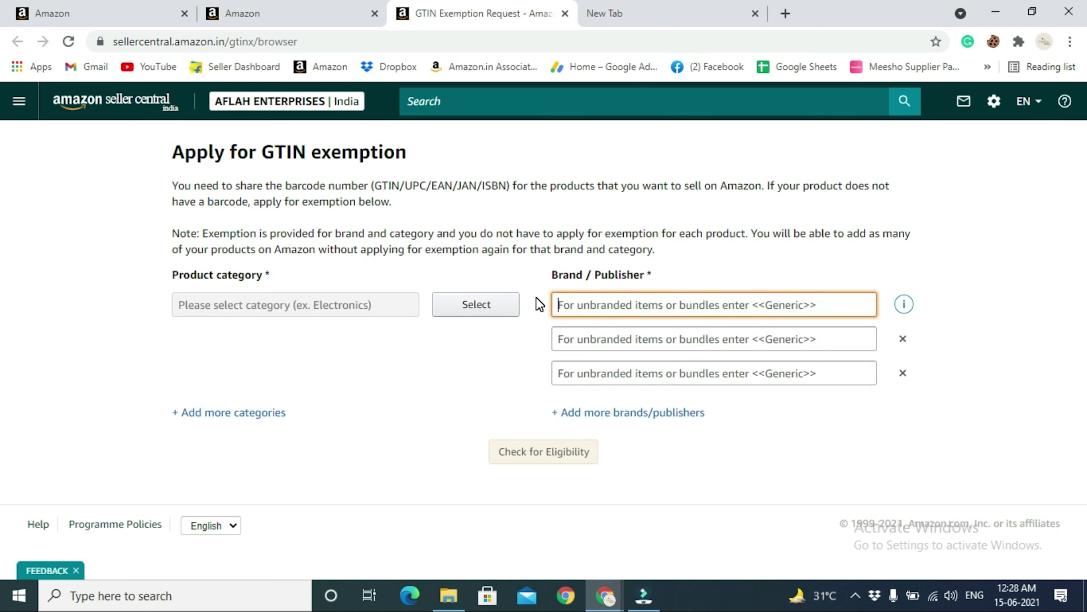
pyautogui.click(587, 307)
pyautogui.click(621, 365)
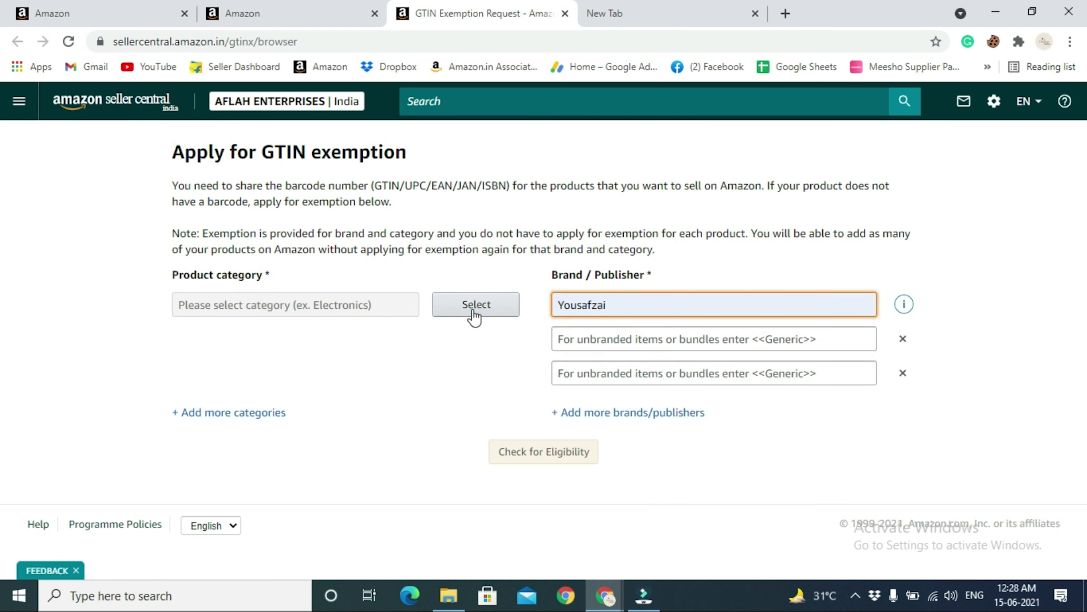
# Choose Home & Garden, check eligibility, and close the results page.
pyautogui.click(476, 310)
pyautogui.scroll(-2, 488, 424)
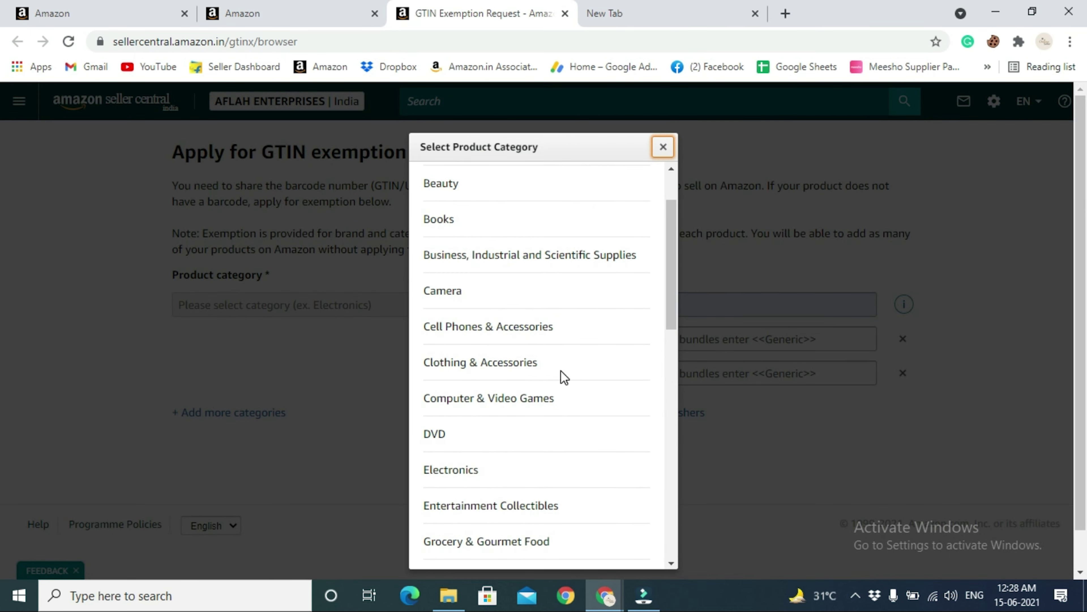
pyautogui.scroll(-5, 552, 386)
pyautogui.click(541, 388)
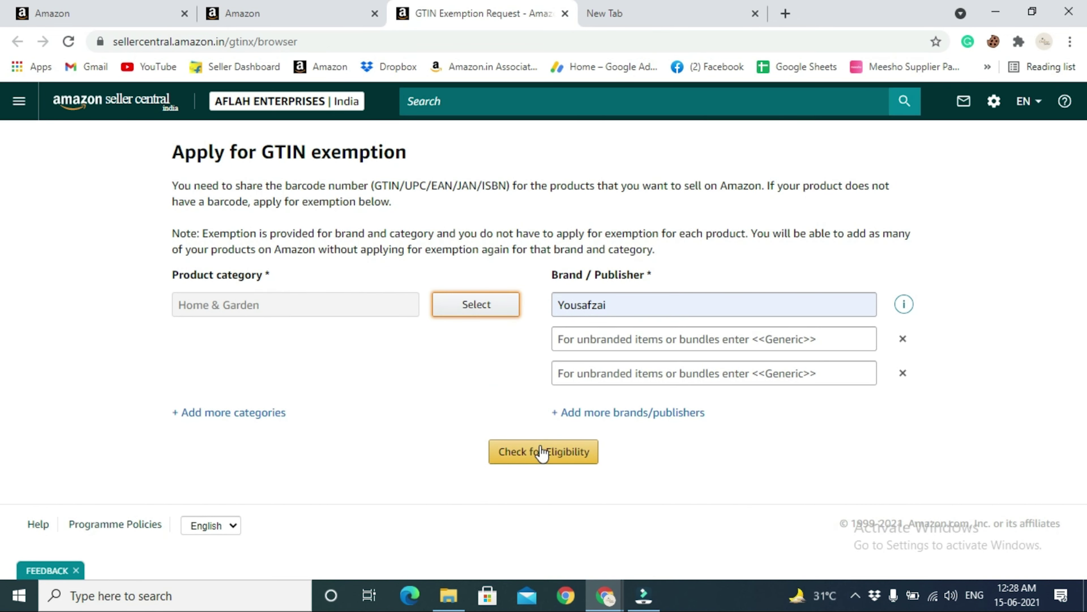
pyautogui.click(542, 452)
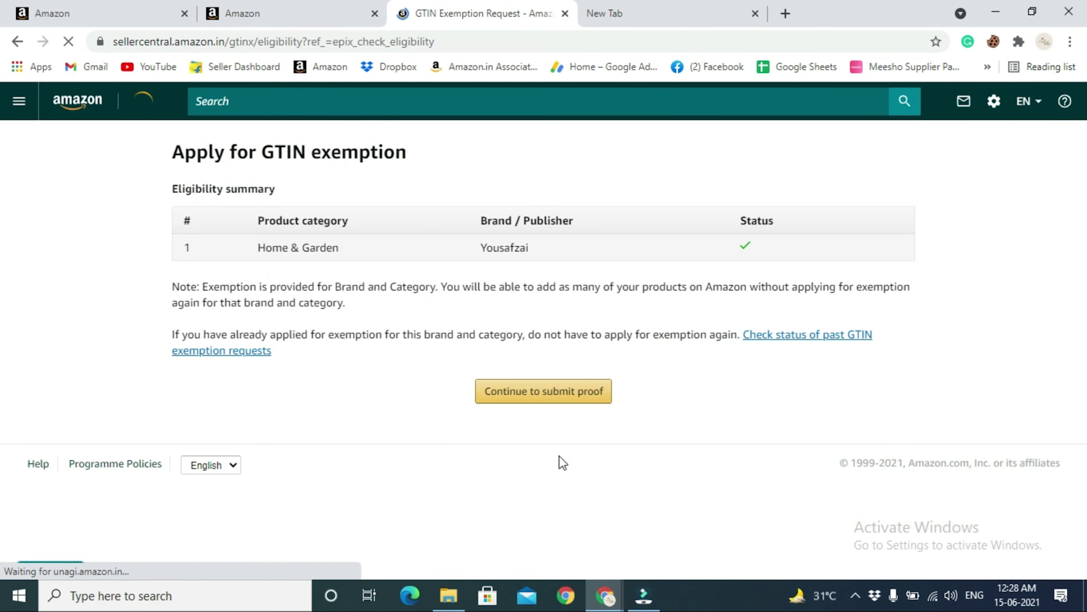
pyautogui.click(565, 13)
# Close the duplicate help article and reopen the GTIN exemption request form.
pyautogui.scroll(6, 262, 330)
pyautogui.scroll(15, 266, 329)
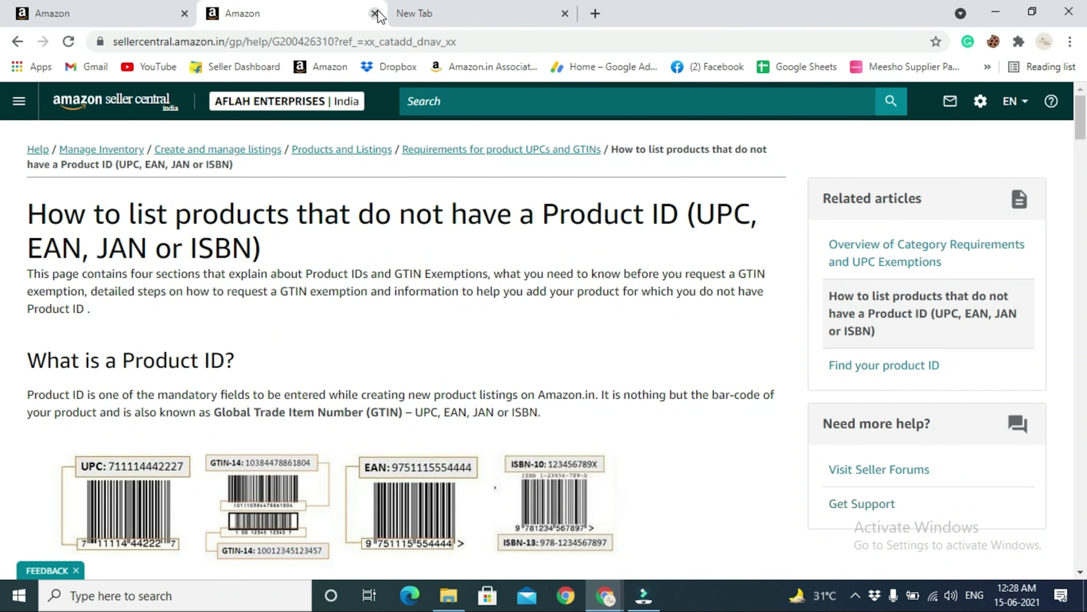
pyautogui.click(374, 13)
pyautogui.click(107, 9)
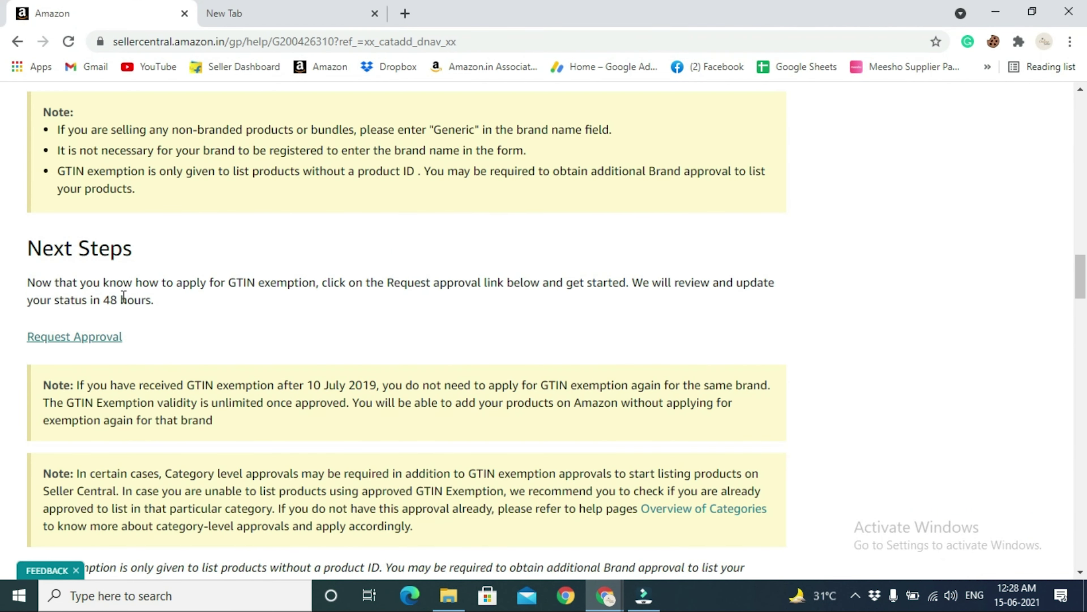
pyautogui.click(91, 336)
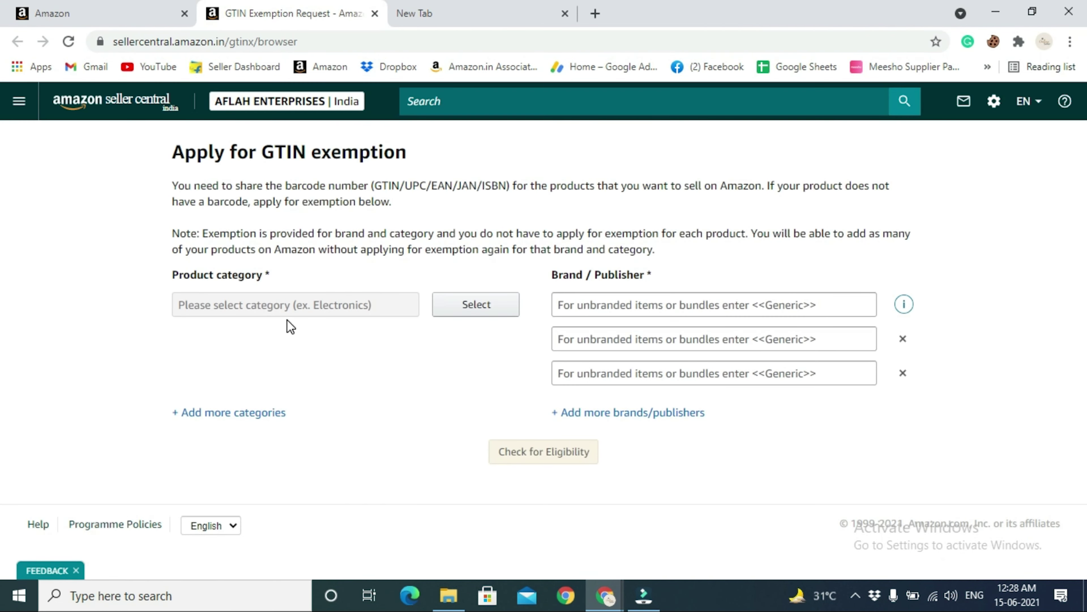
pyautogui.click(593, 304)
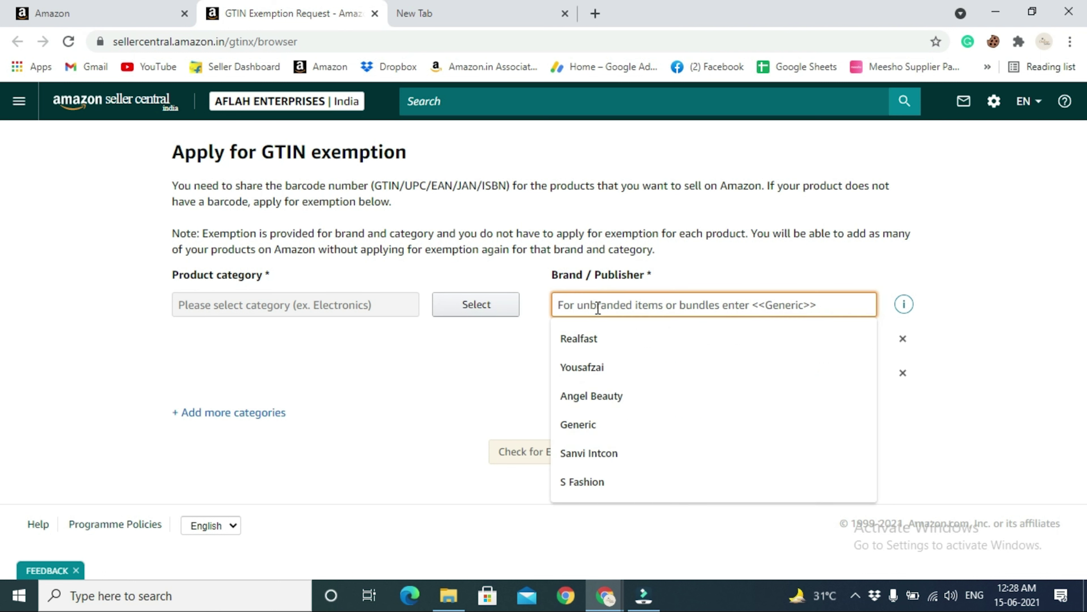
pyautogui.click(445, 345)
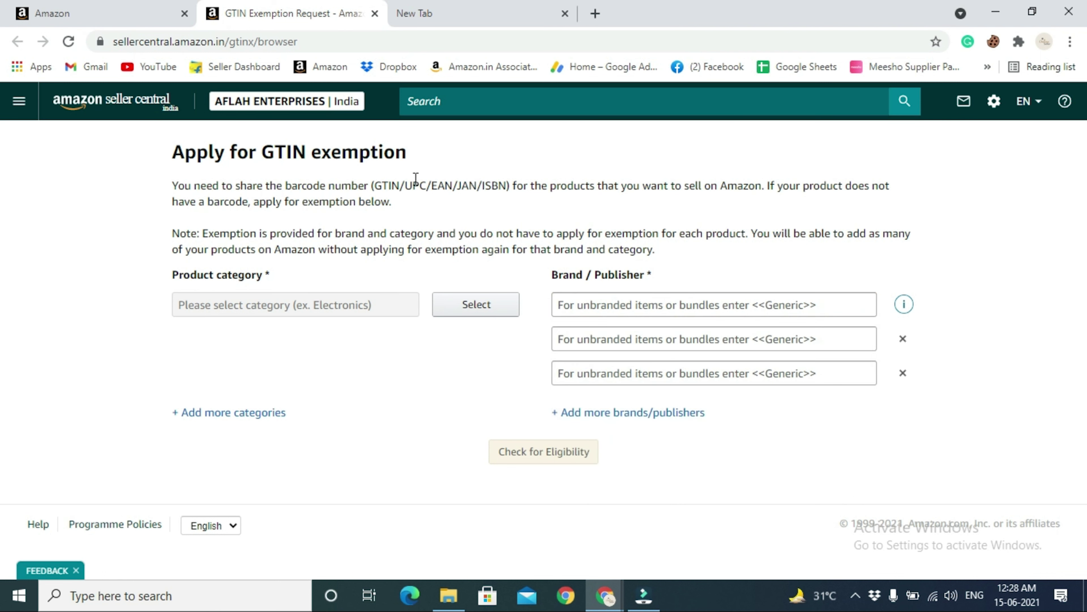
# Switch to another seller account's India marketplace and go to Add Products.
pyautogui.click(309, 102)
pyautogui.doubleClick(263, 241)
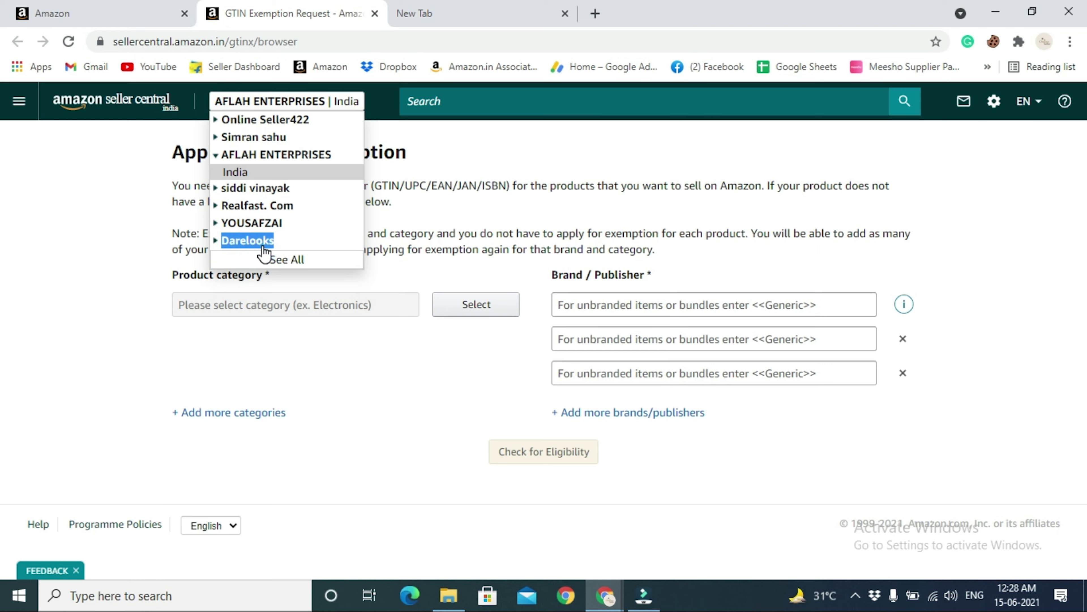
pyautogui.click(248, 241)
pyautogui.click(262, 258)
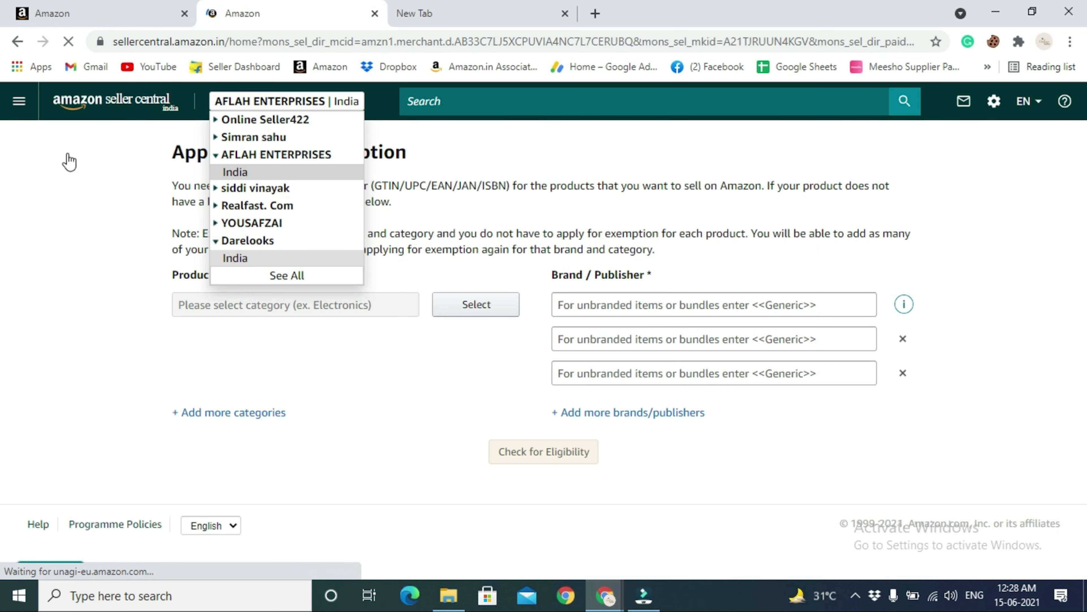
pyautogui.click(18, 101)
pyautogui.moveTo(81, 169)
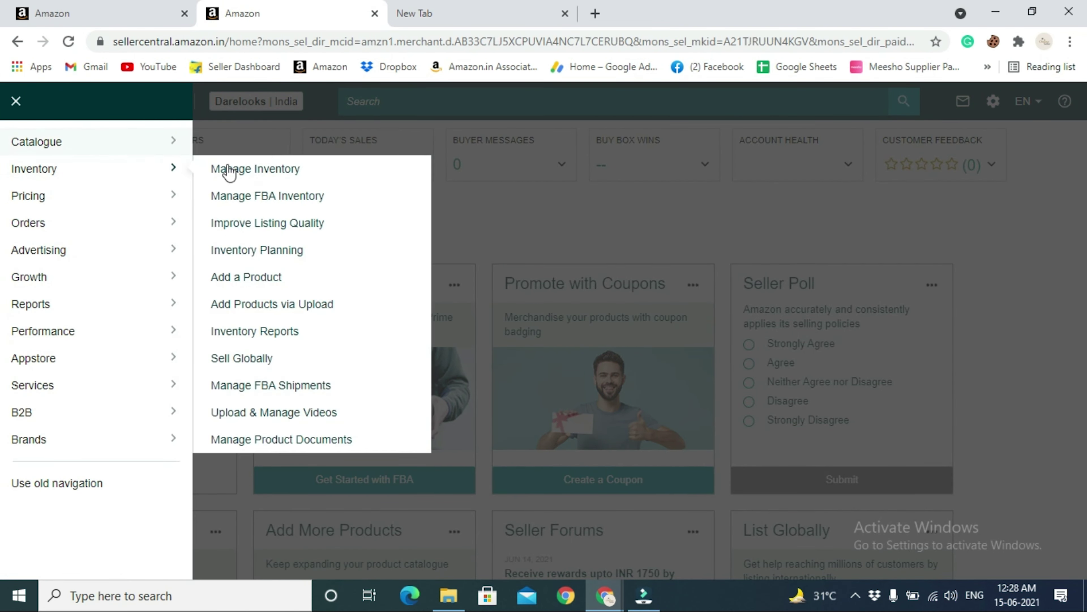
pyautogui.click(213, 141)
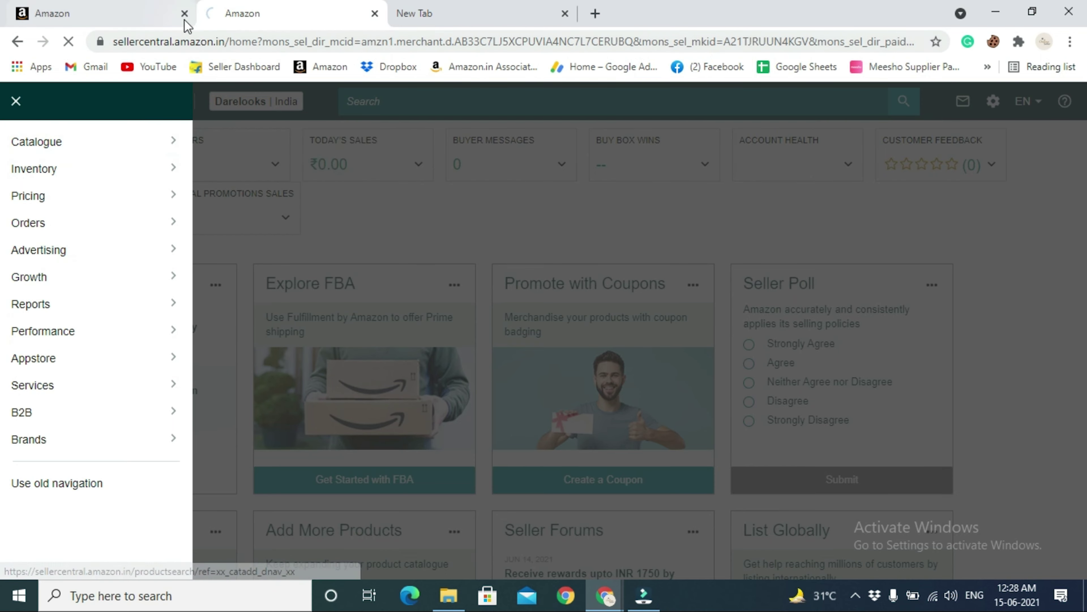
pyautogui.click(184, 13)
# Open the GTIN exemption form from the help article and pick Sanvi Intcon as brand.
pyautogui.scroll(-10, 240, 403)
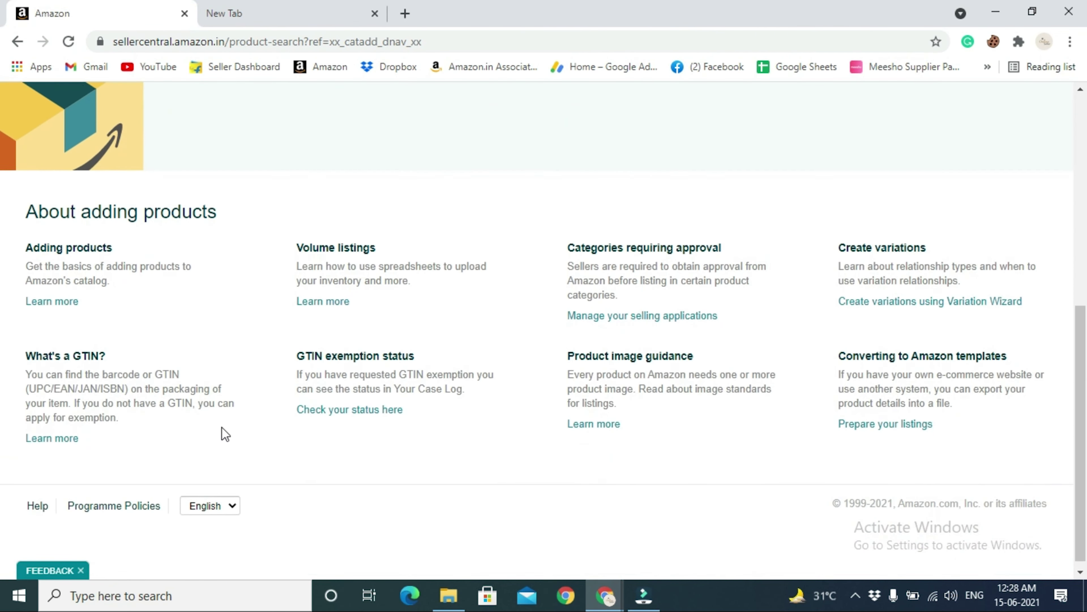
pyautogui.click(61, 426)
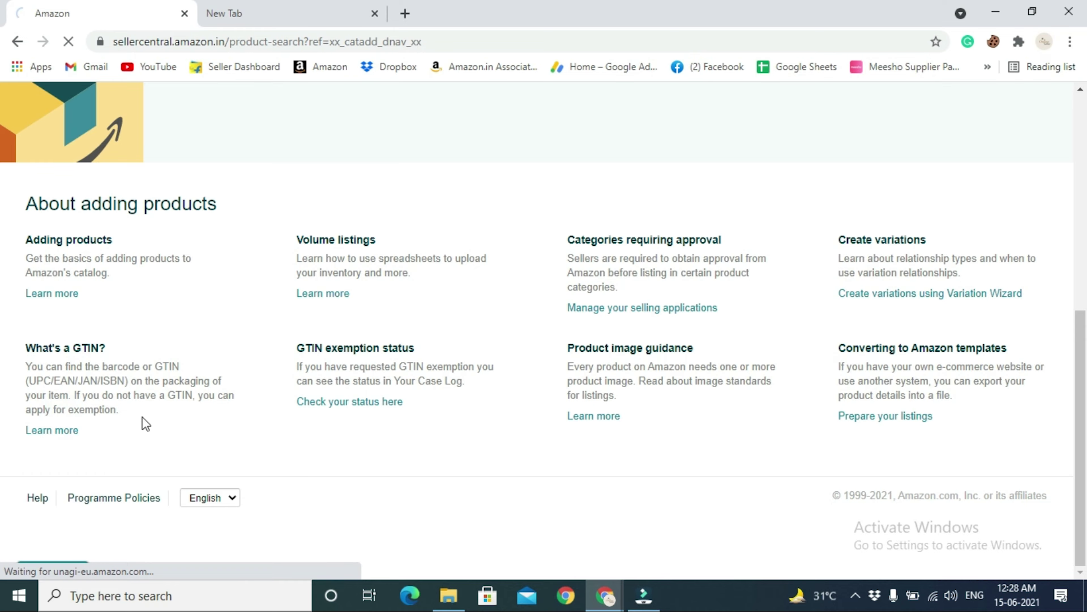
pyautogui.scroll(-15, 346, 370)
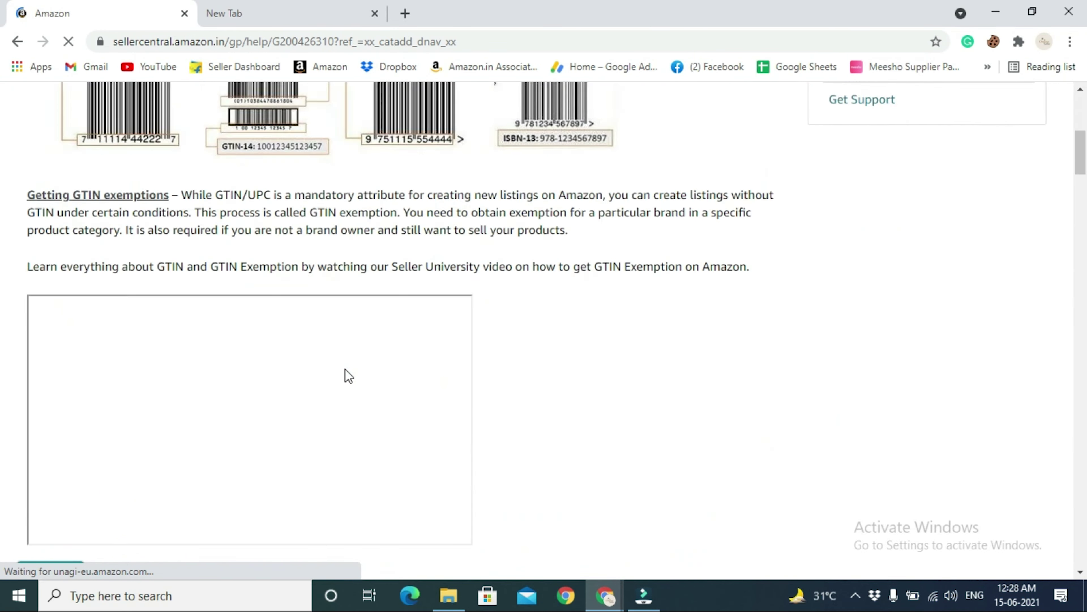
pyautogui.scroll(-20, 346, 371)
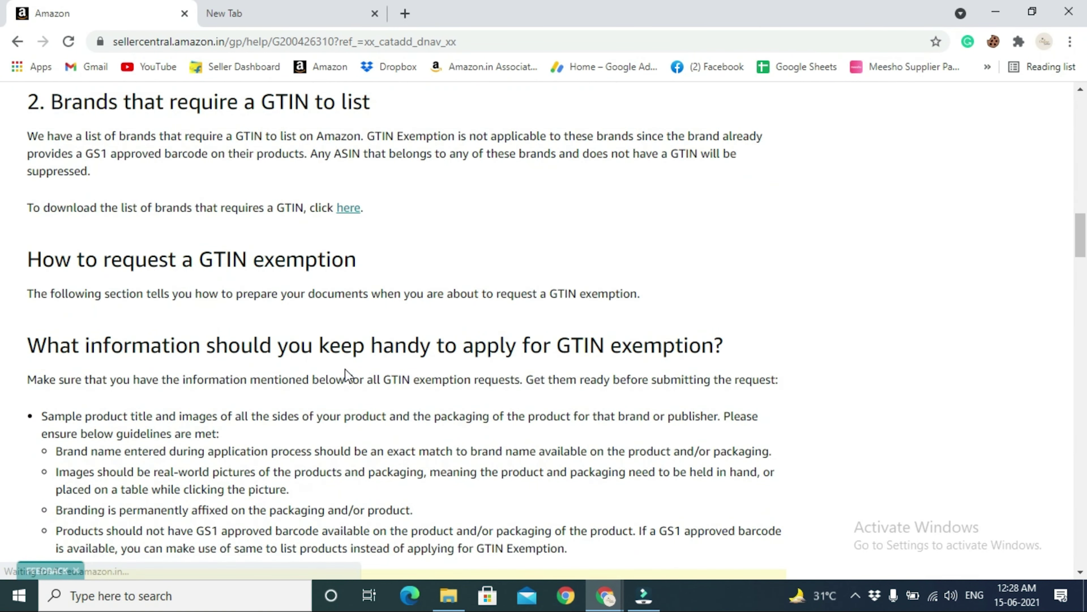
pyautogui.scroll(-7, 318, 352)
pyautogui.click(98, 257)
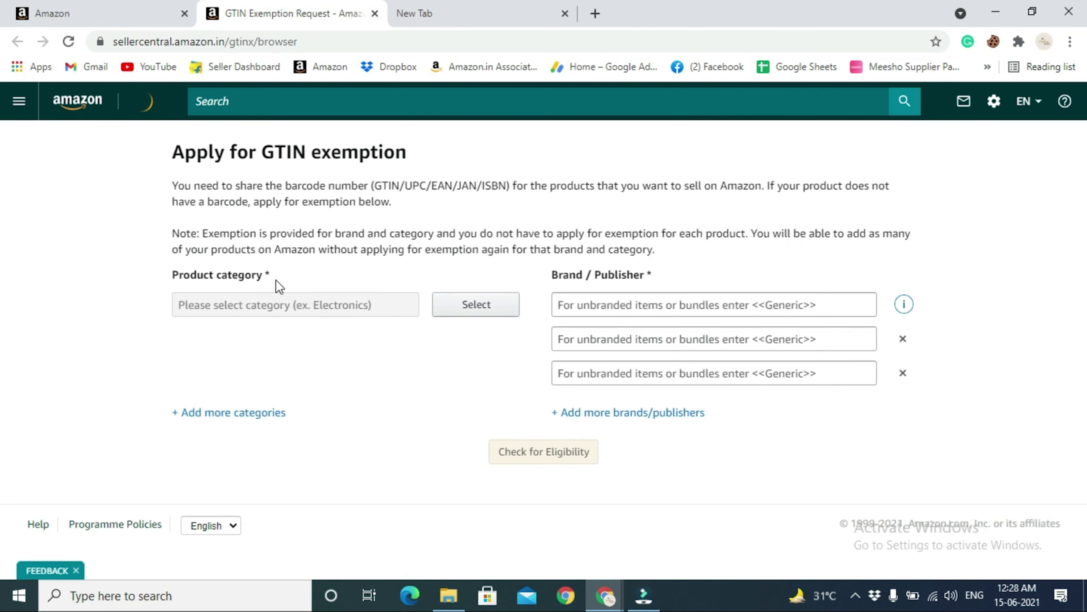
pyautogui.click(594, 306)
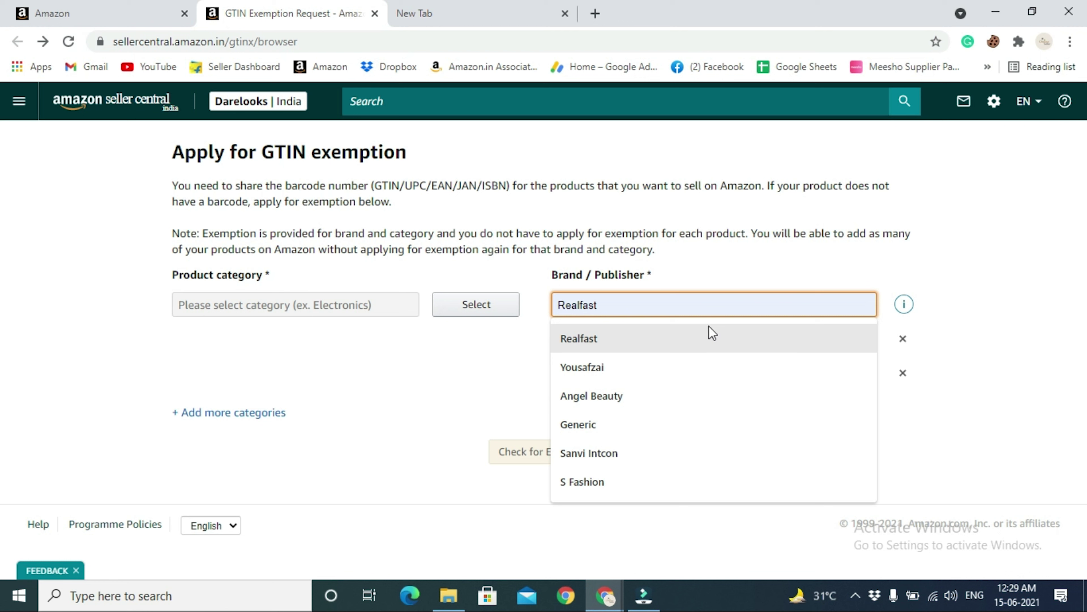
pyautogui.click(625, 454)
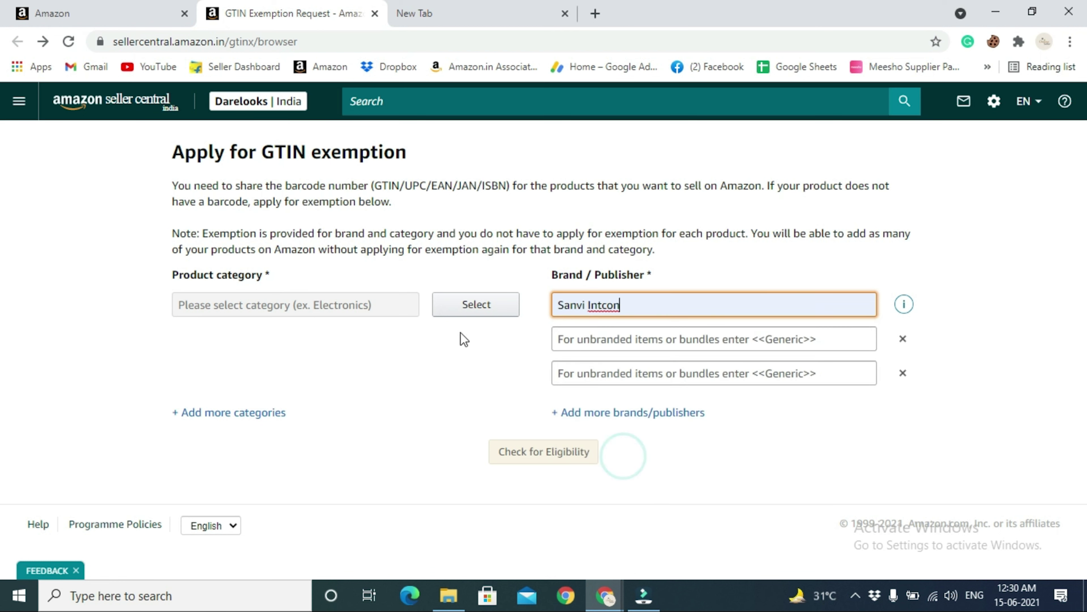
# Choose Home & Garden as the product category and run the eligibility check for Sanvi Intcon.
pyautogui.click(465, 311)
pyautogui.scroll(-10, 523, 465)
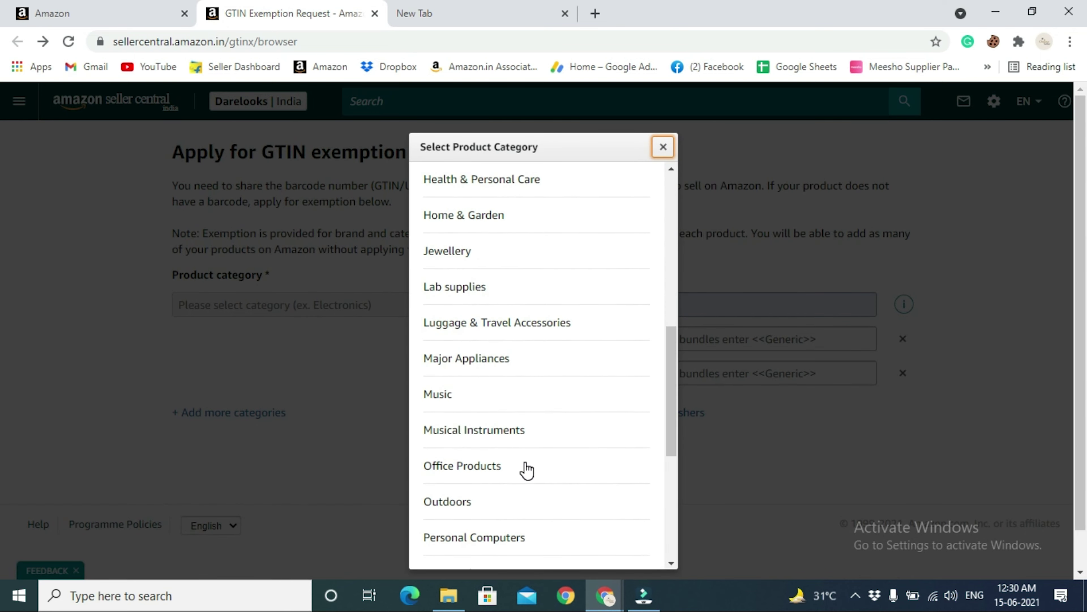
pyautogui.scroll(12, 526, 467)
pyautogui.scroll(-12, 526, 466)
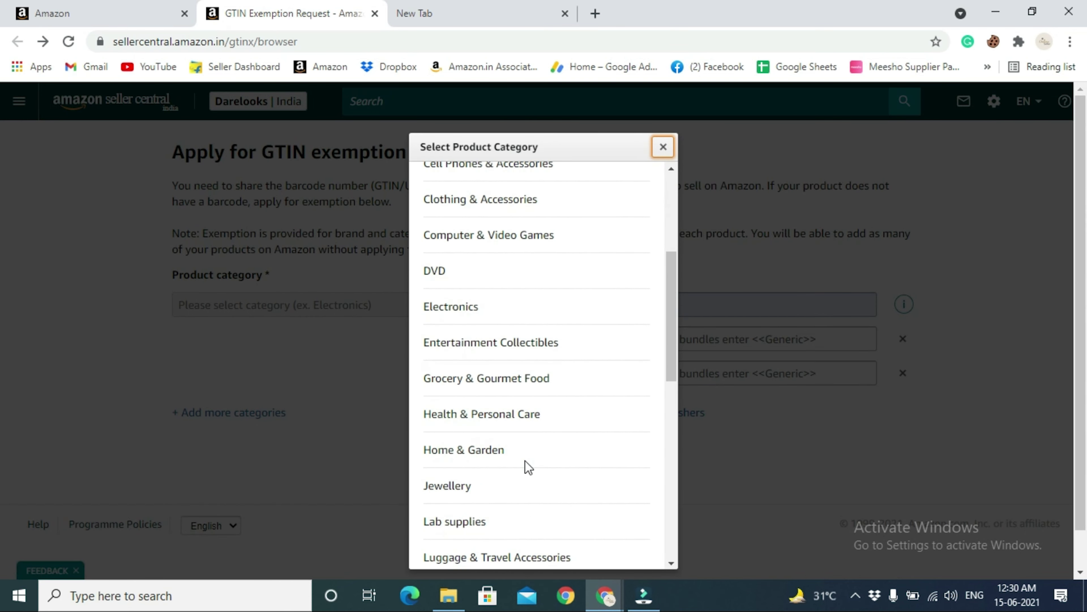
pyautogui.scroll(-4, 524, 466)
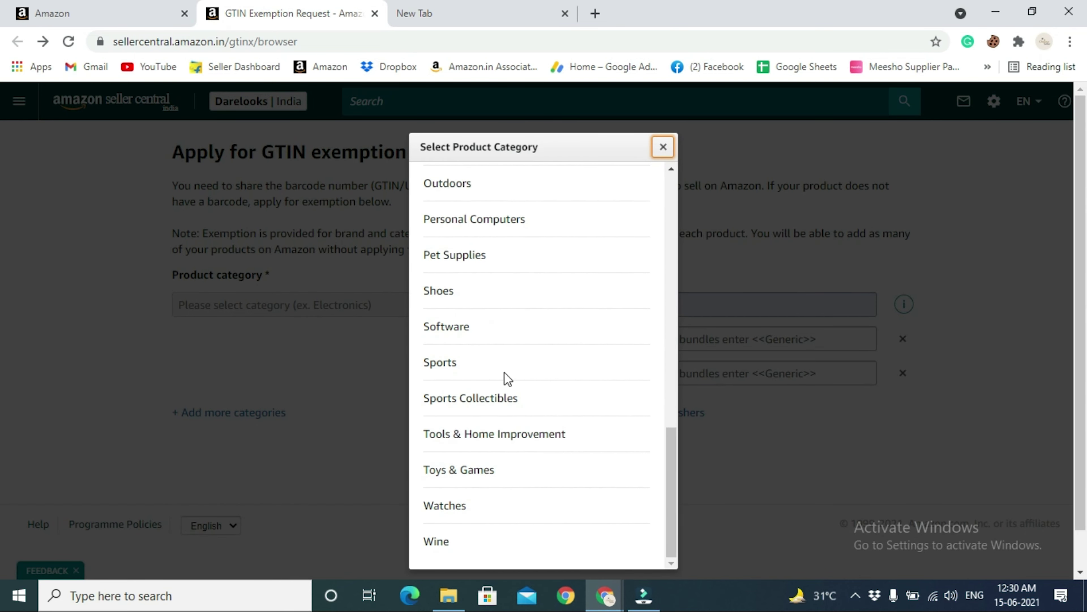
pyautogui.scroll(3, 505, 377)
pyautogui.scroll(8, 504, 377)
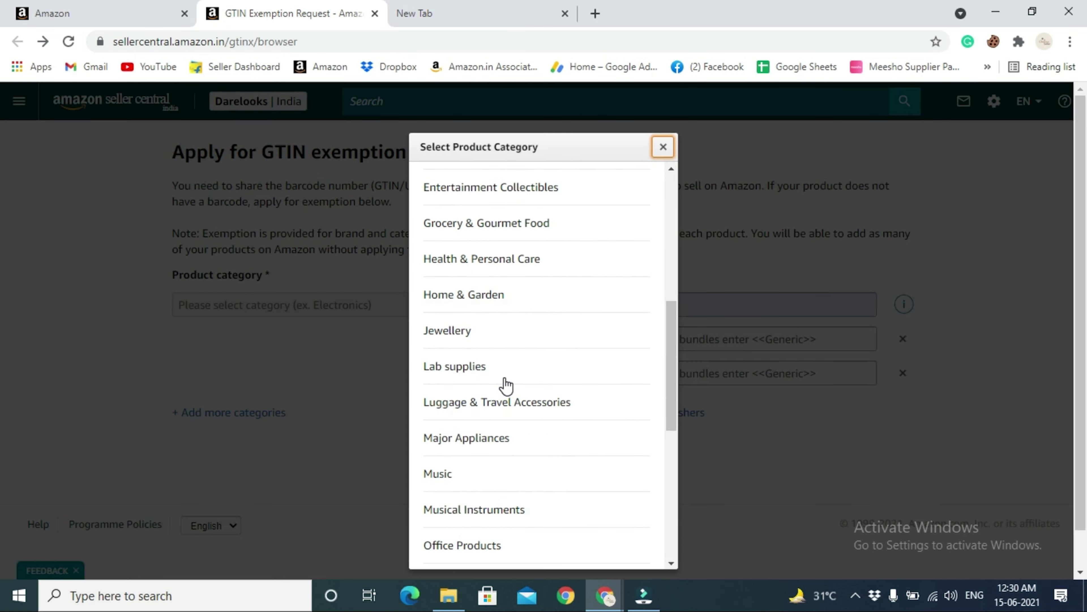
pyautogui.click(504, 374)
pyautogui.click(541, 456)
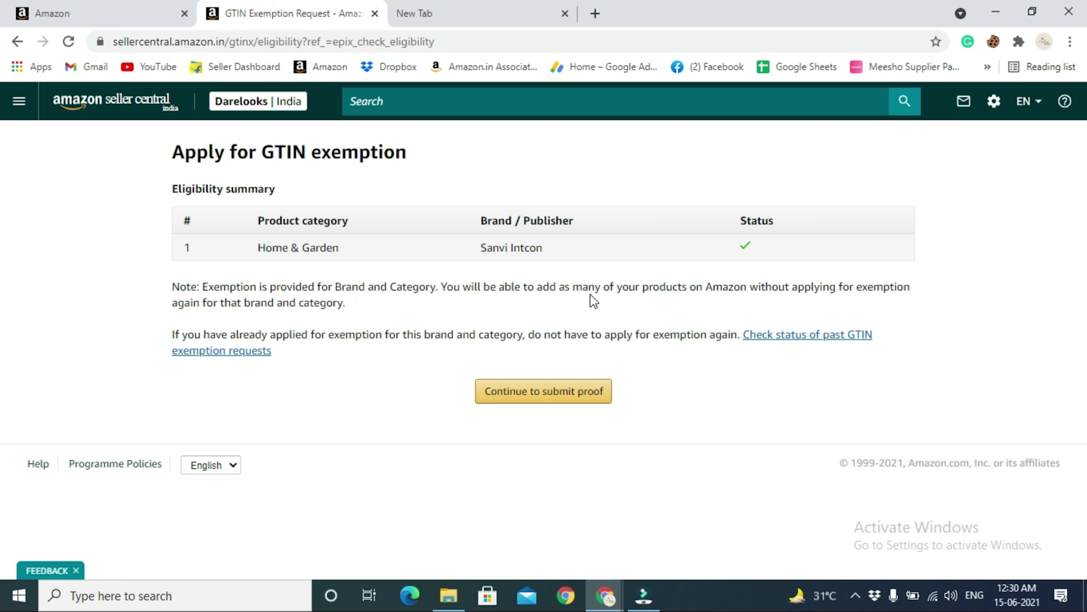
pyautogui.doubleClick(263, 243)
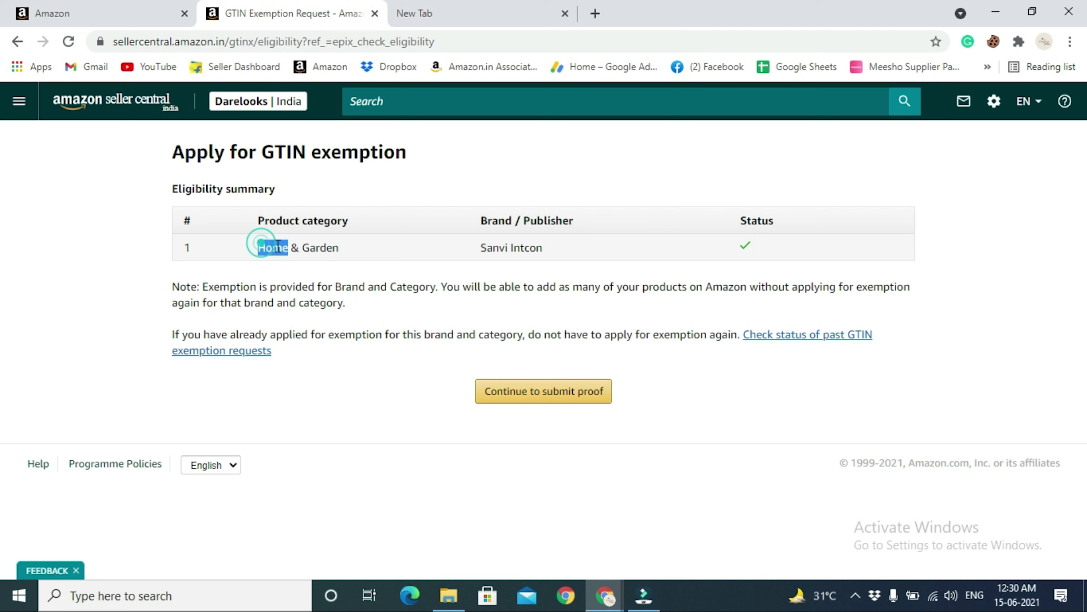
pyautogui.moveTo(302, 247); pyautogui.dragTo(320, 248)
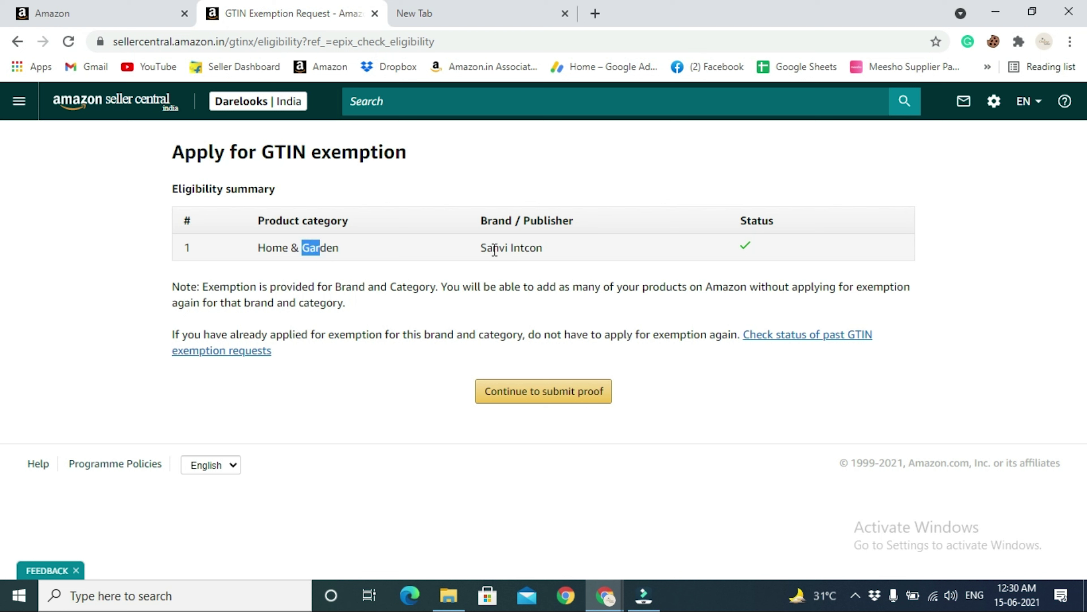
pyautogui.moveTo(487, 248); pyautogui.dragTo(505, 247)
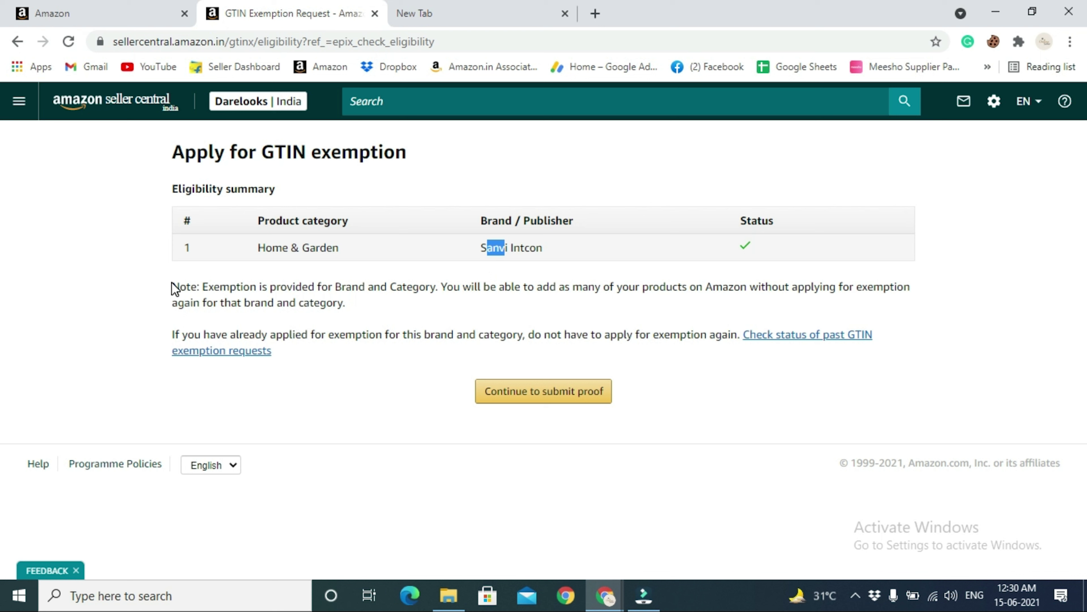
pyautogui.moveTo(173, 287); pyautogui.dragTo(330, 303)
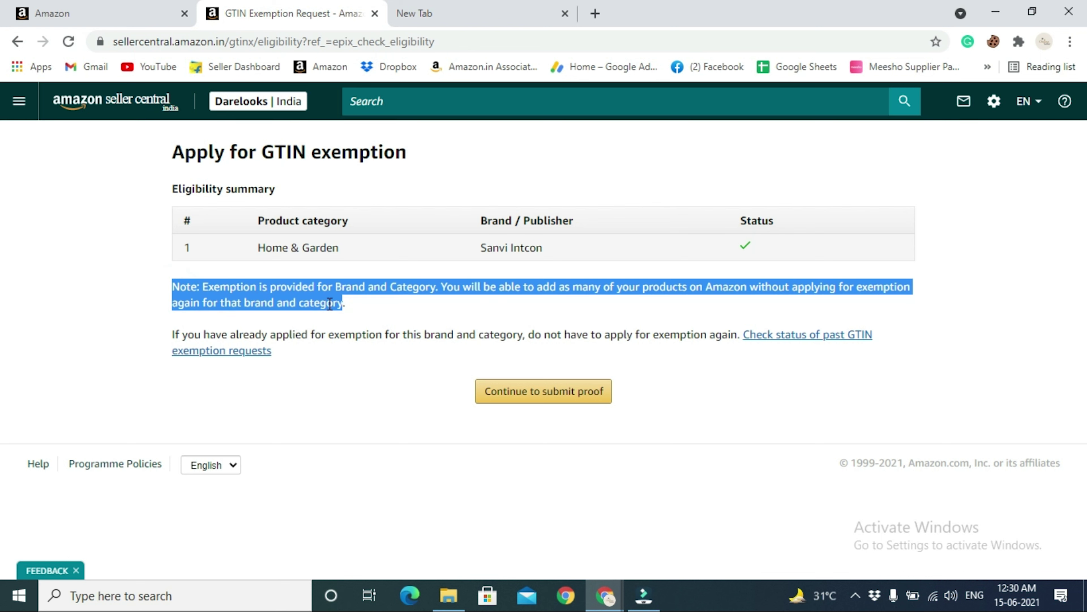
pyautogui.click(410, 307)
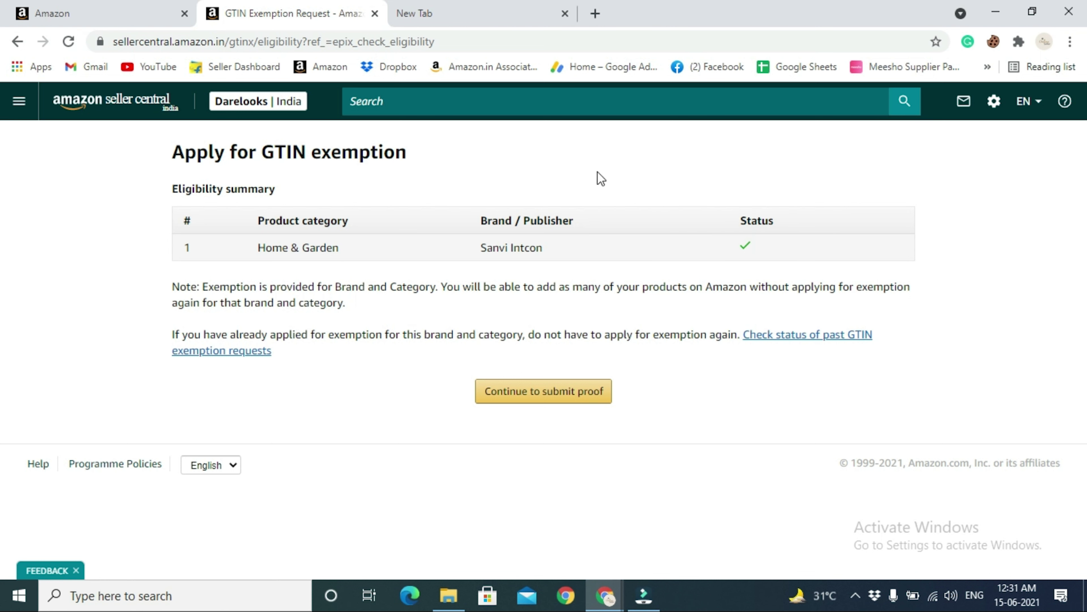
pyautogui.click(1065, 103)
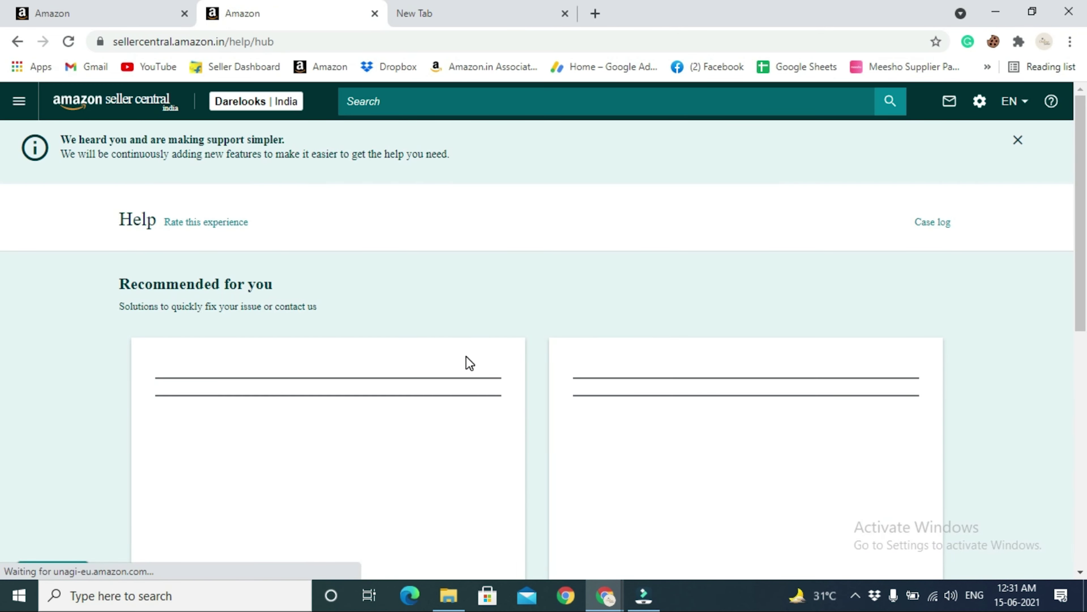
# Open the support page in a new tab, keep the exemption page in the original tab, and switch over.
pyautogui.scroll(-10, 468, 362)
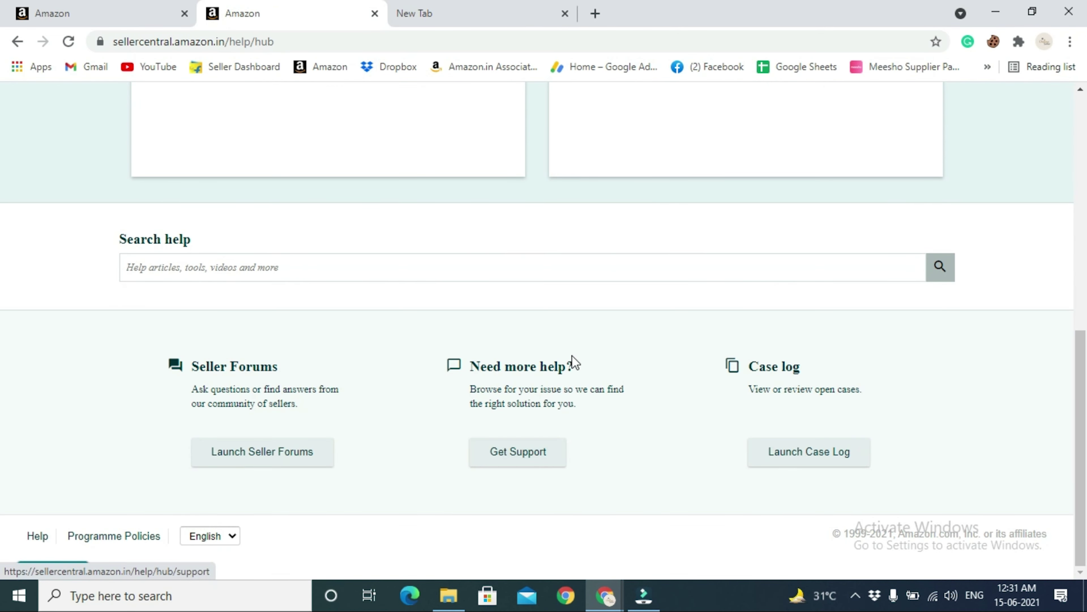
pyautogui.click(525, 458)
pyautogui.click(21, 44)
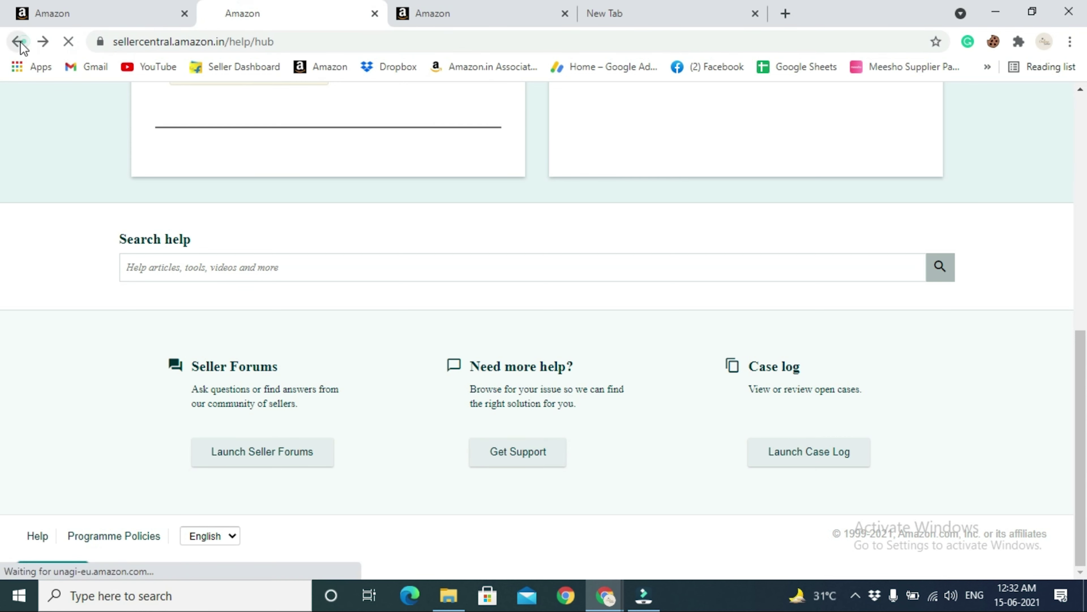
pyautogui.click(440, 16)
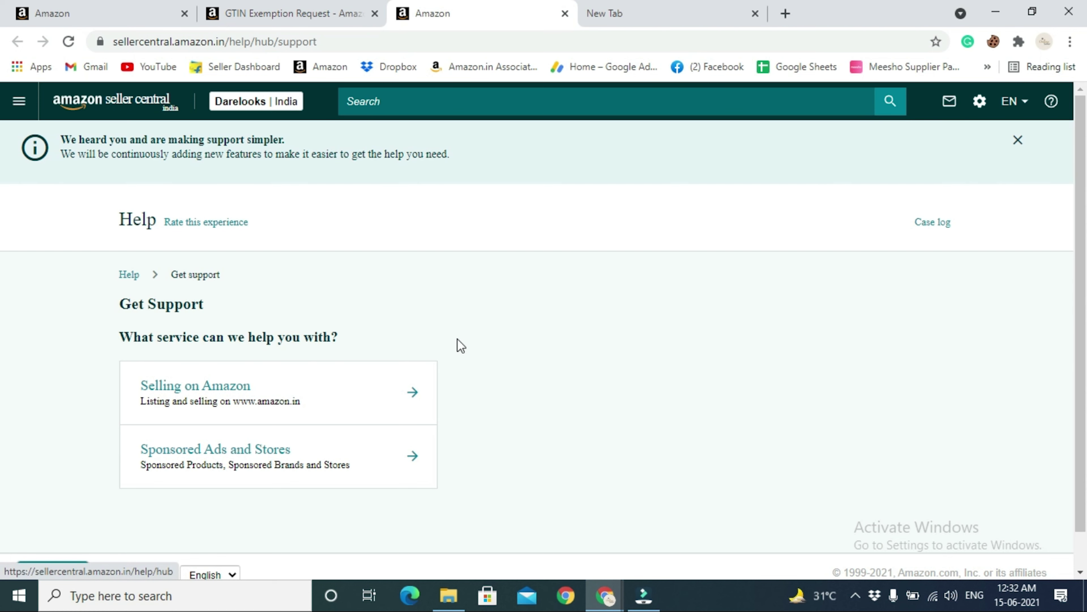
# Navigate support through Selling on Amazon and issue browsing to Your account > Other account issues.
pyautogui.scroll(-1, 504, 411)
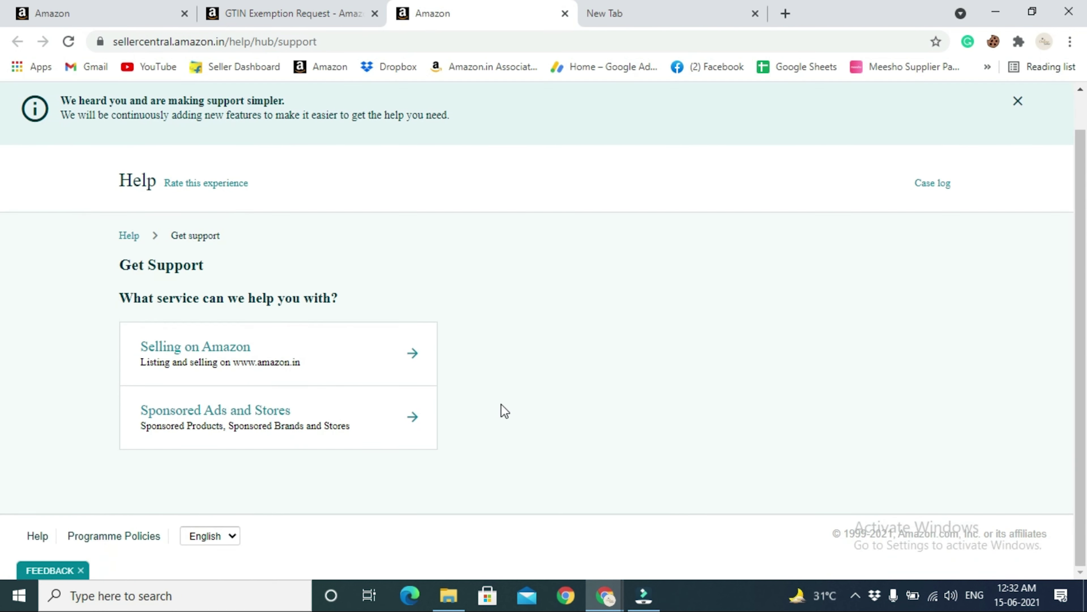
pyautogui.scroll(1, 504, 410)
pyautogui.click(257, 393)
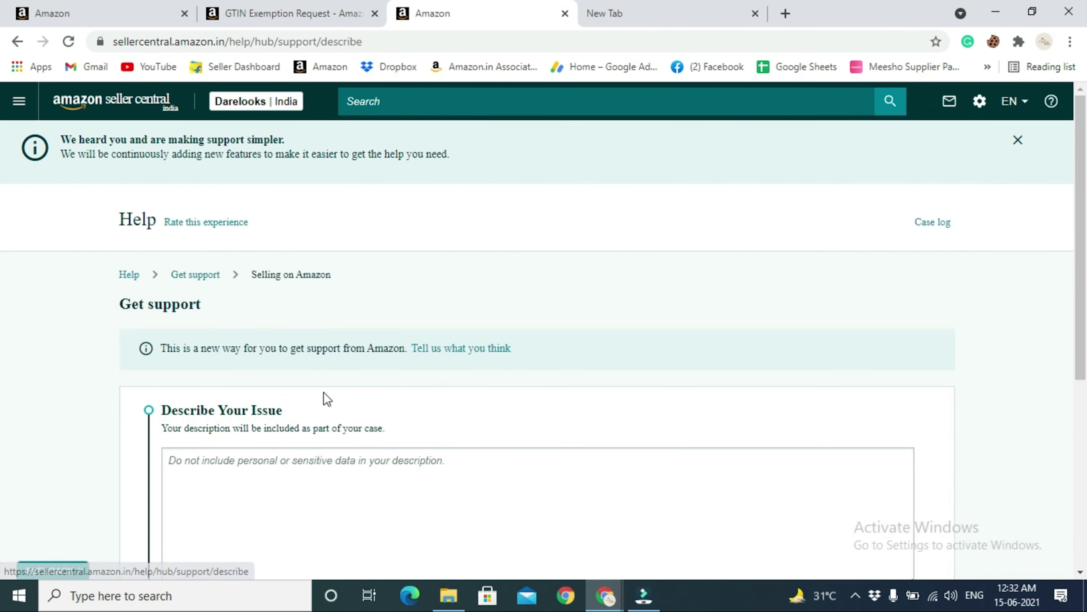
pyautogui.scroll(-8, 373, 401)
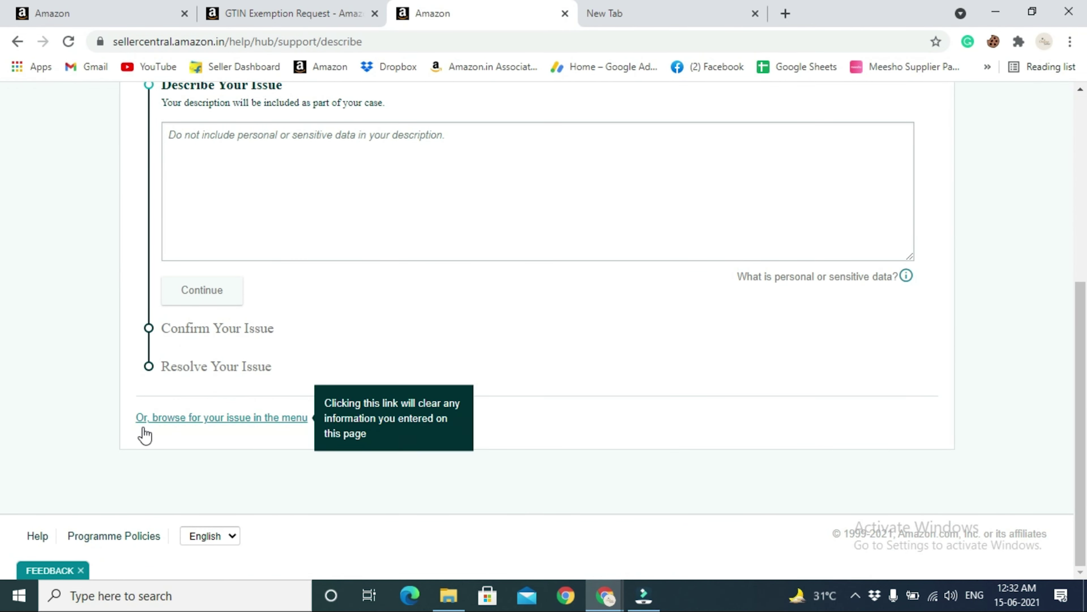
pyautogui.click(276, 418)
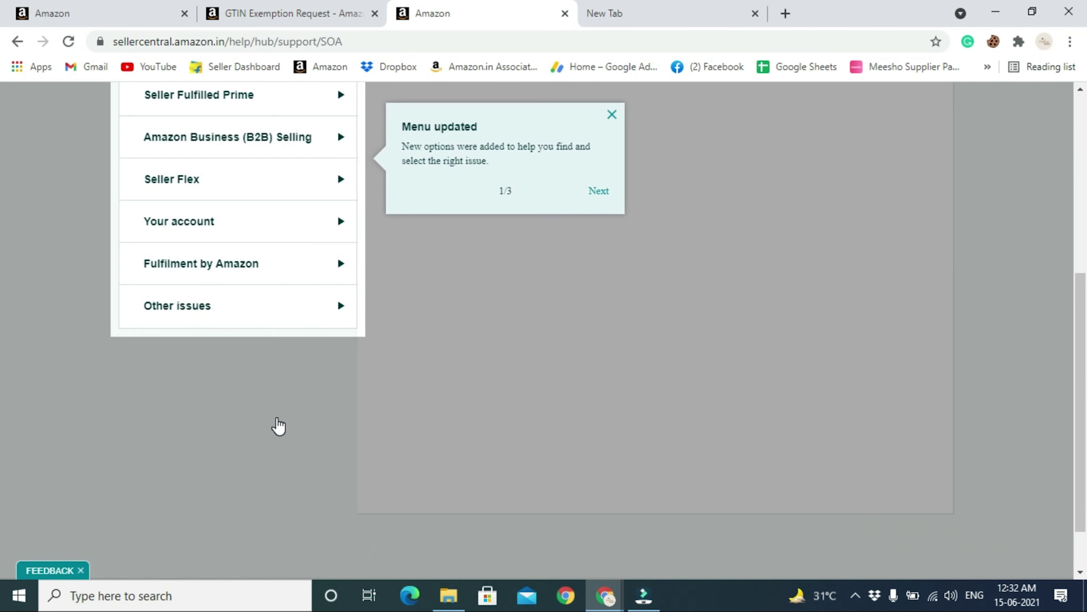
pyautogui.scroll(2, 261, 372)
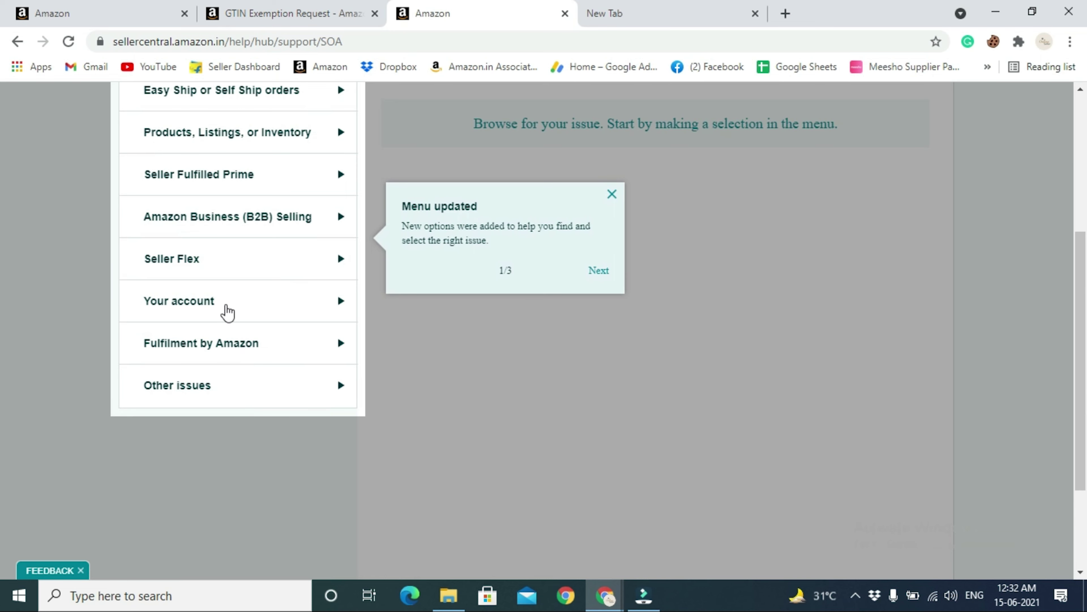
pyautogui.click(612, 194)
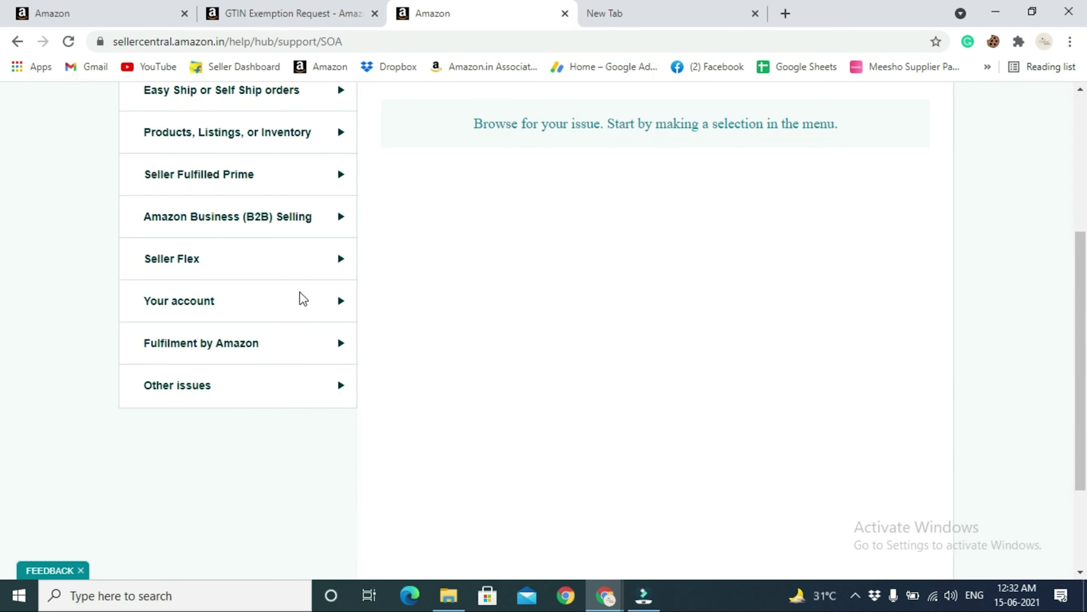
pyautogui.click(185, 302)
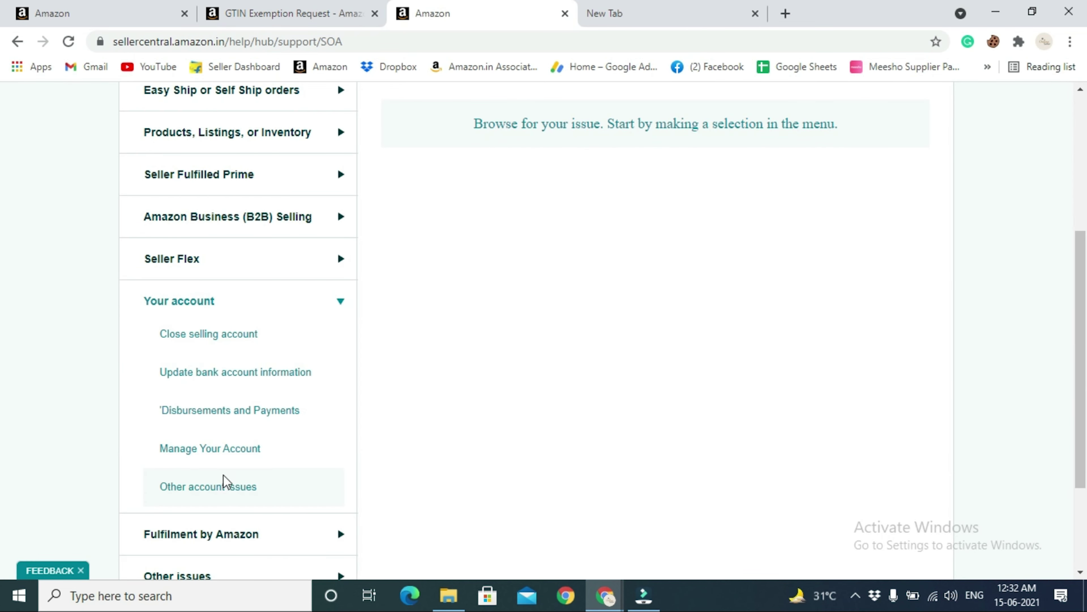
pyautogui.click(228, 488)
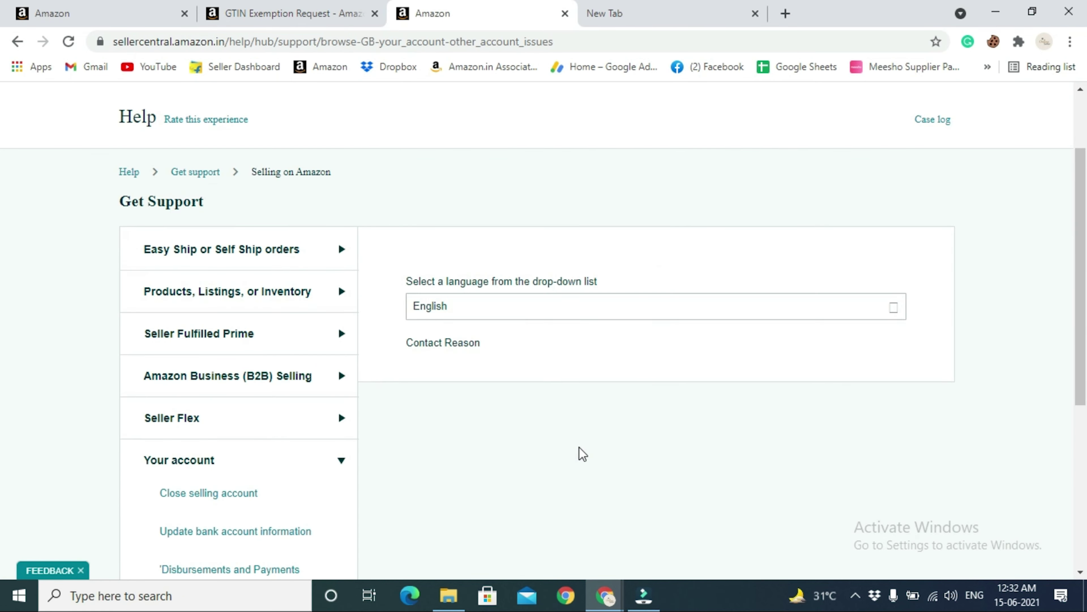
# Set the support form language to English after briefly selecting Hindi.
pyautogui.scroll(-5, 580, 446)
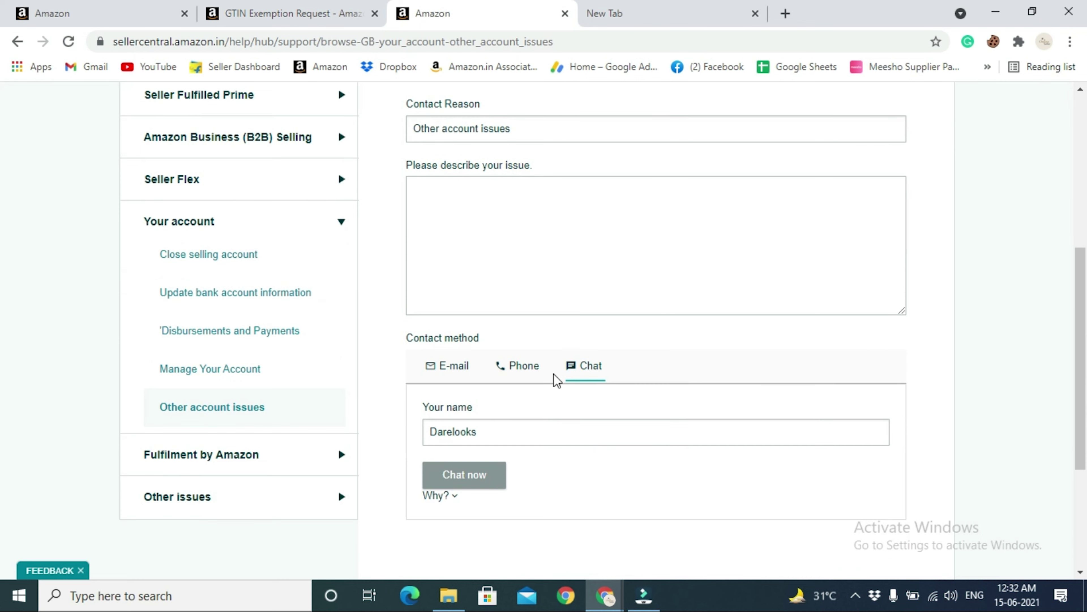
pyautogui.scroll(2, 517, 248)
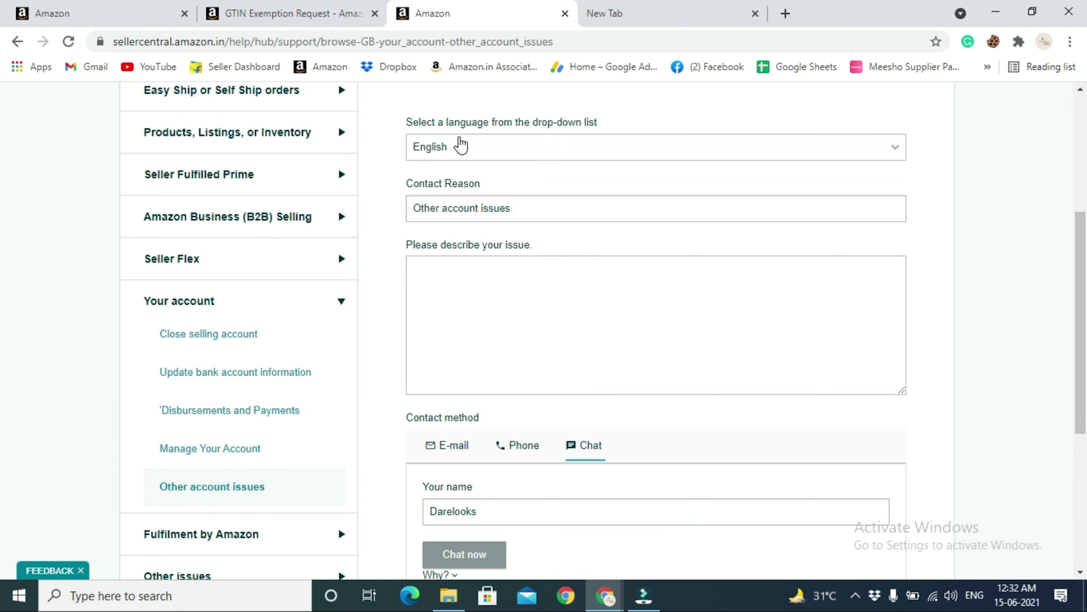
pyautogui.click(532, 150)
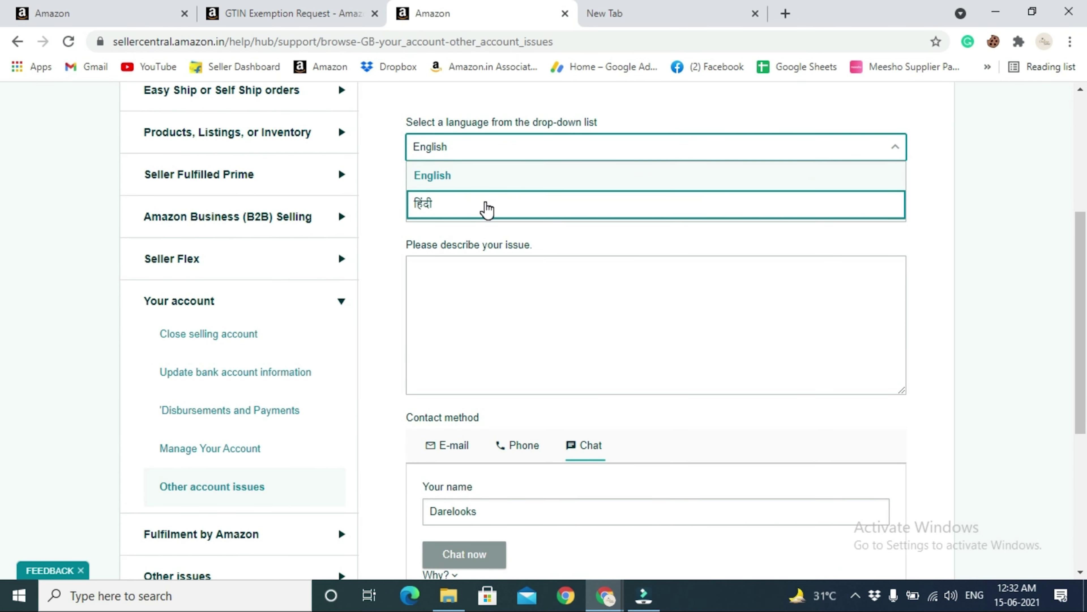
pyautogui.click(486, 208)
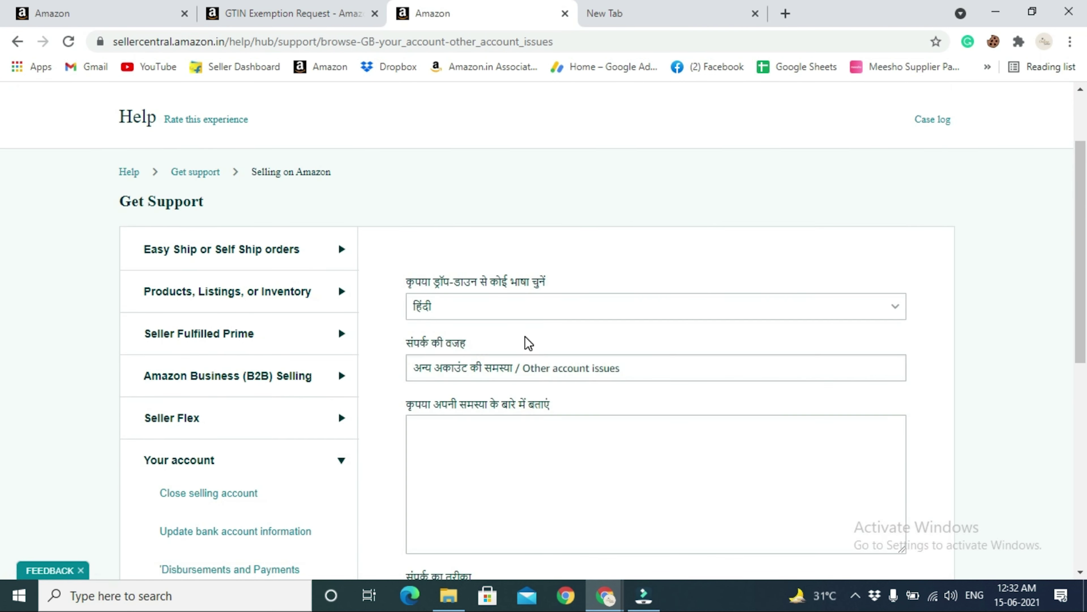
pyautogui.scroll(-2, 523, 317)
pyautogui.click(544, 231)
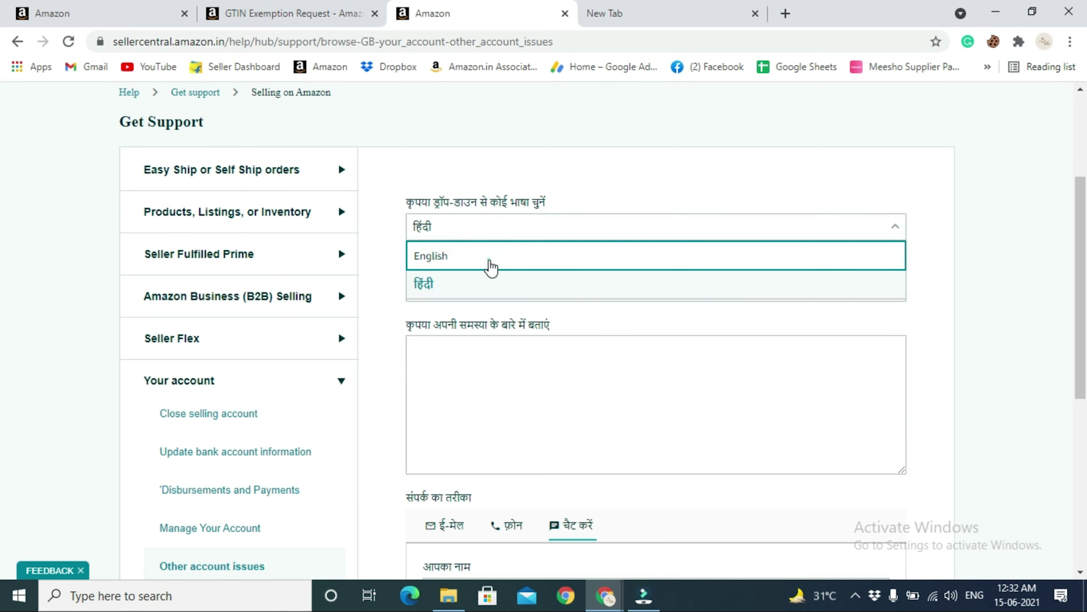
pyautogui.click(496, 259)
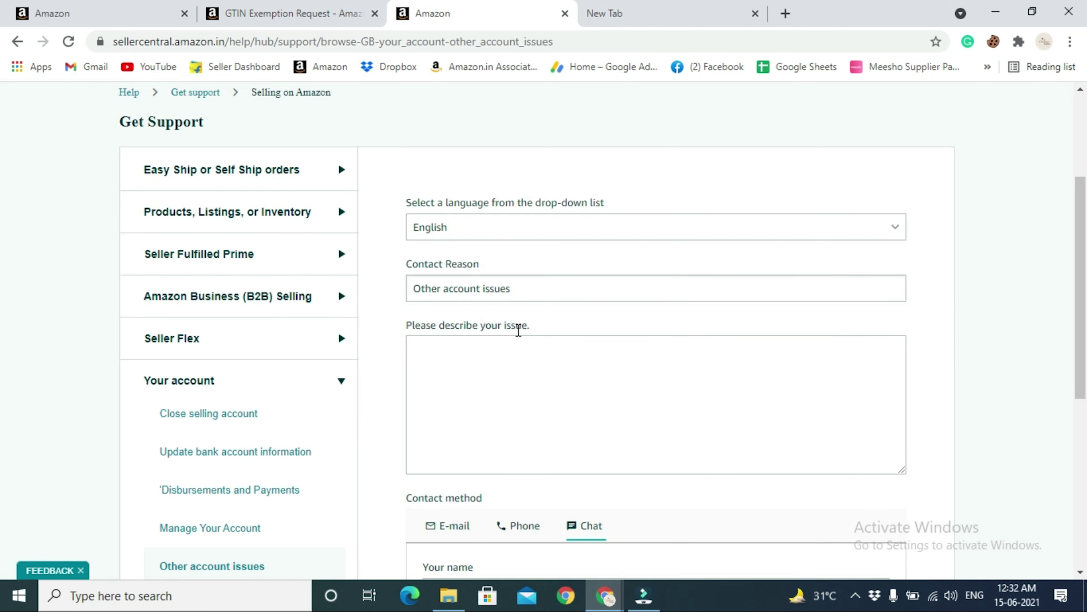
# Choose Phone as the contact method and enter the callback phone number.
pyautogui.scroll(-7, 518, 331)
pyautogui.scroll(6, 517, 330)
pyautogui.scroll(-1, 544, 340)
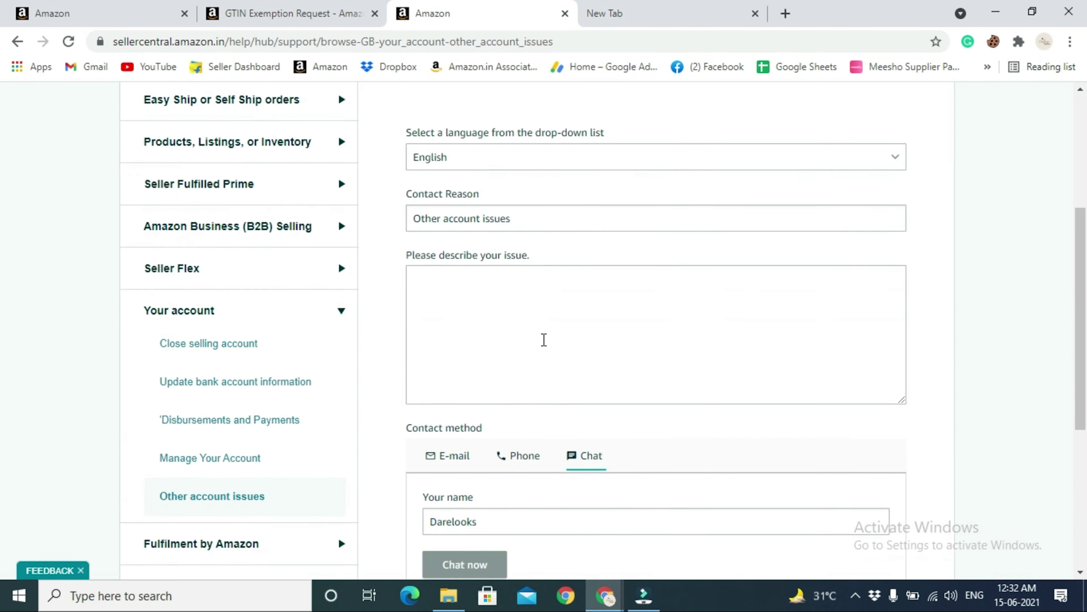
pyautogui.click(516, 457)
pyautogui.scroll(-3, 556, 428)
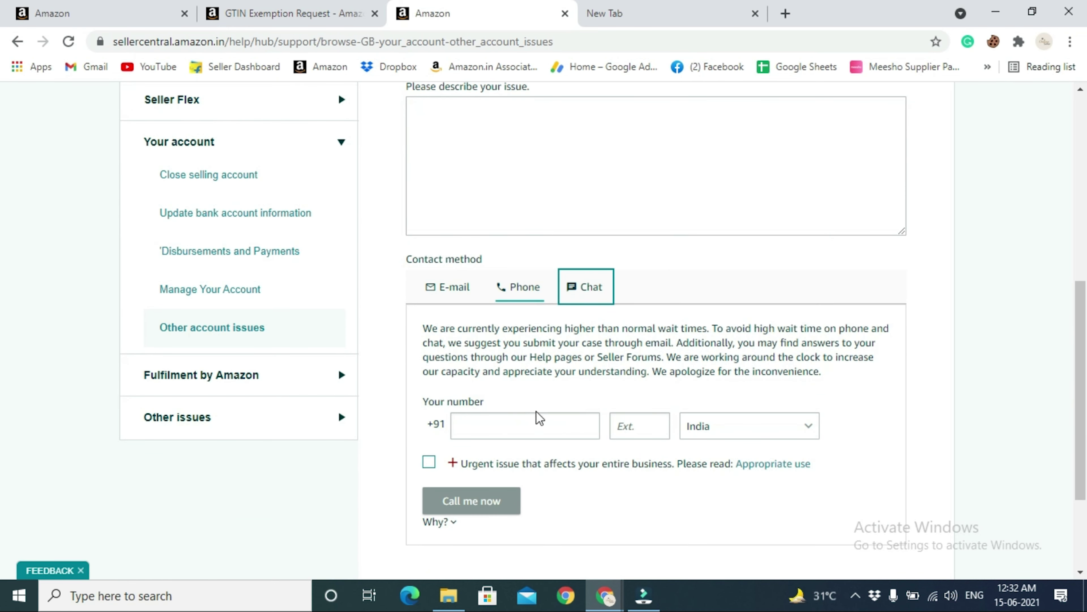
pyautogui.click(517, 422)
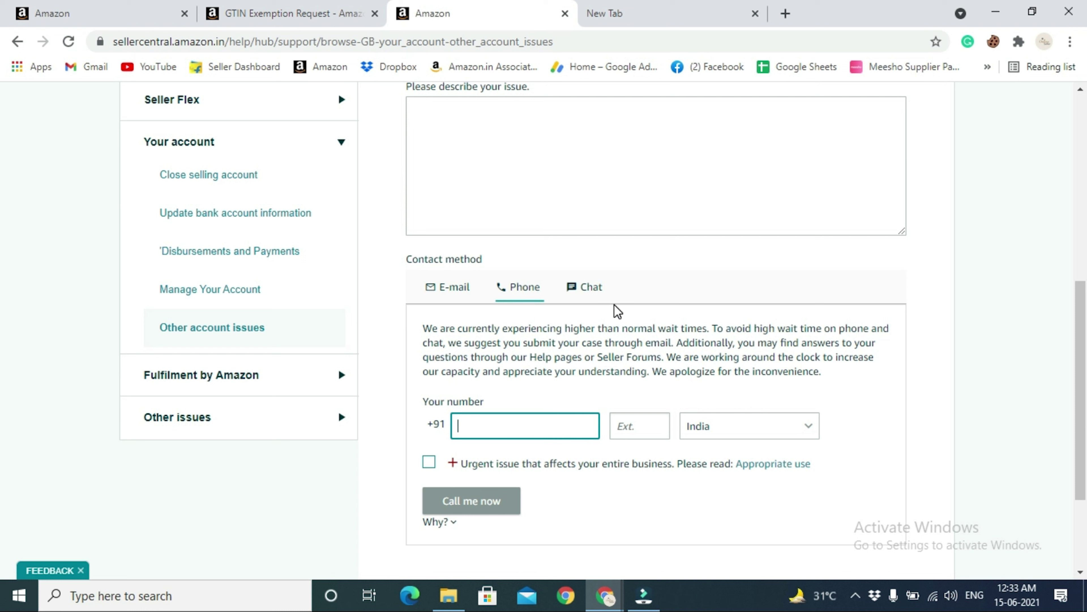
# Describe the issue as 'GTIN Approval'.
pyautogui.scroll(5, 614, 311)
pyautogui.scroll(-3, 539, 287)
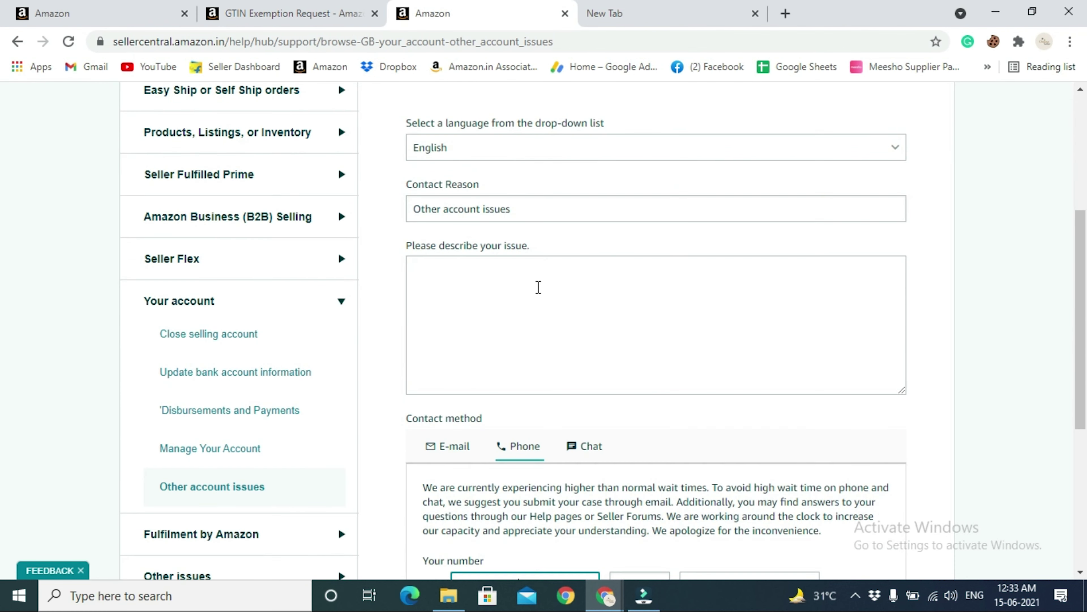
pyautogui.click(539, 287)
pyautogui.write('GTIN Approva')
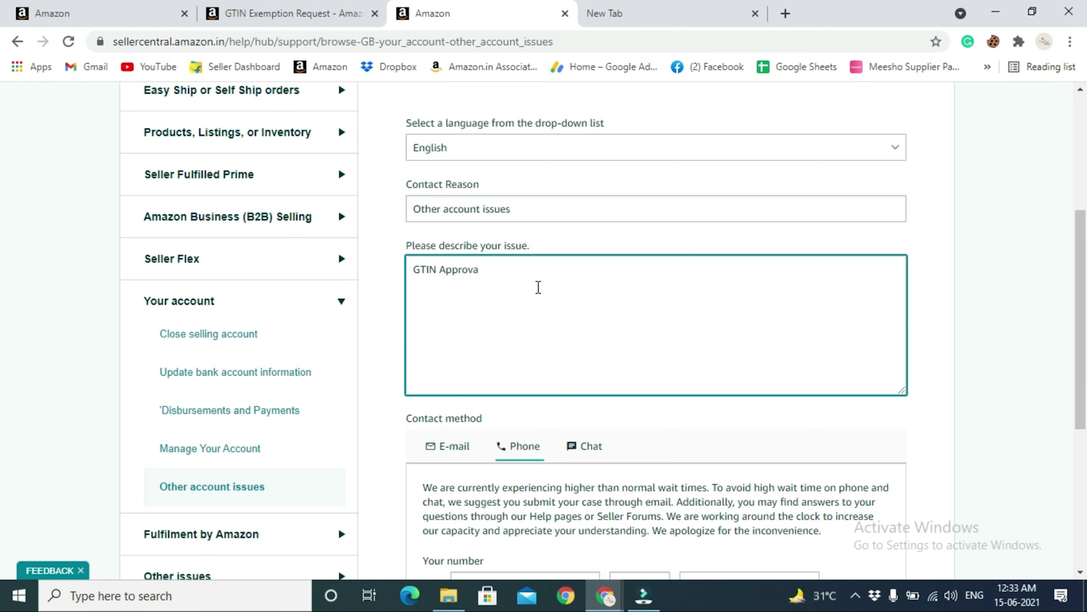
pyautogui.write('l')
# Review the completed support request, then close the support tab.
pyautogui.scroll(-5, 538, 287)
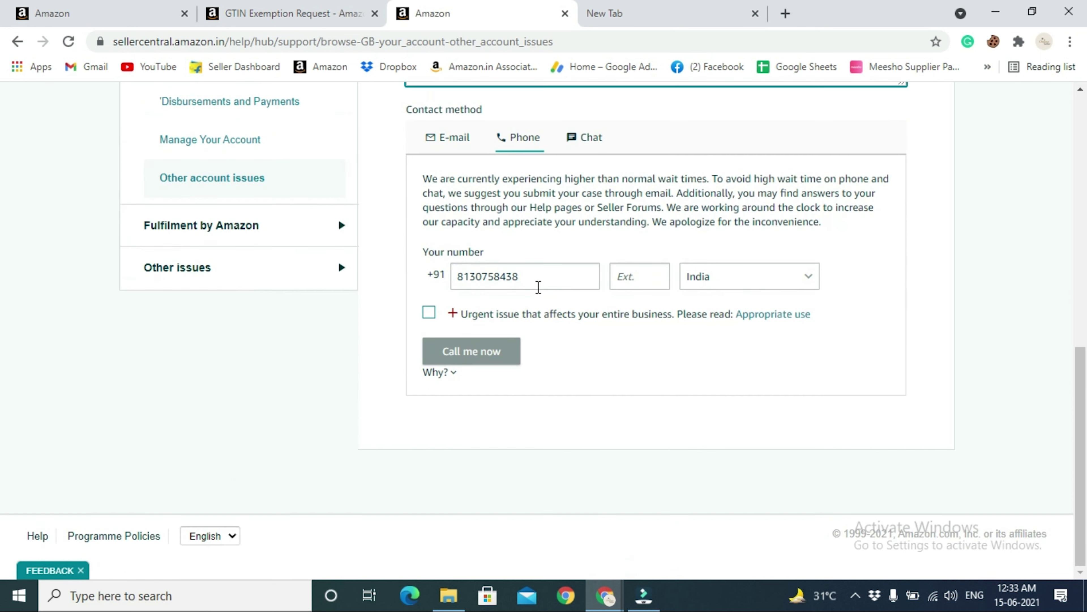
pyautogui.scroll(3, 538, 287)
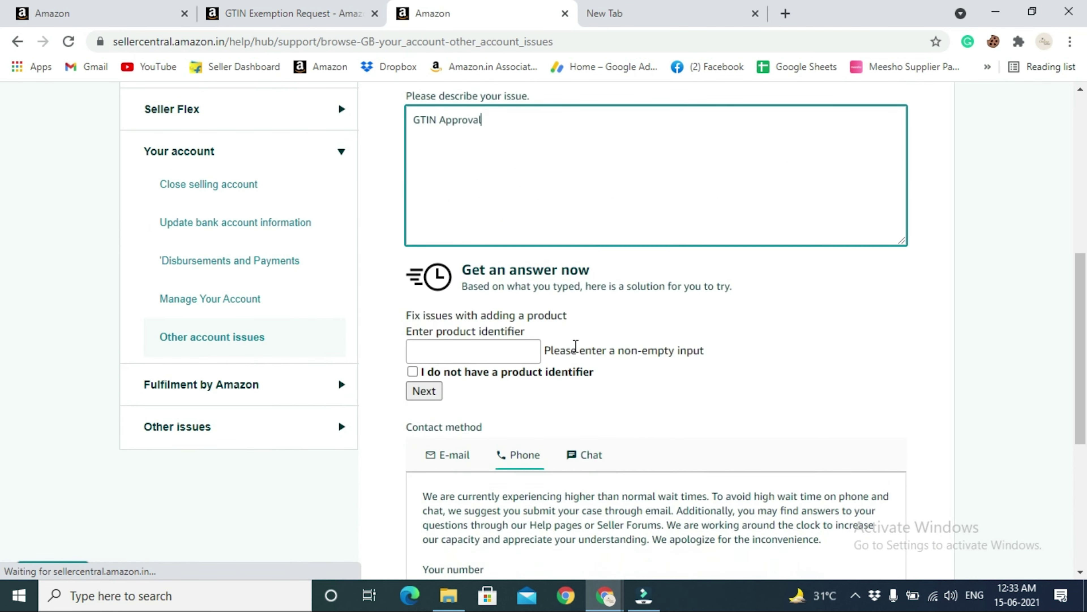
pyautogui.scroll(-3, 576, 360)
pyautogui.scroll(-5, 543, 430)
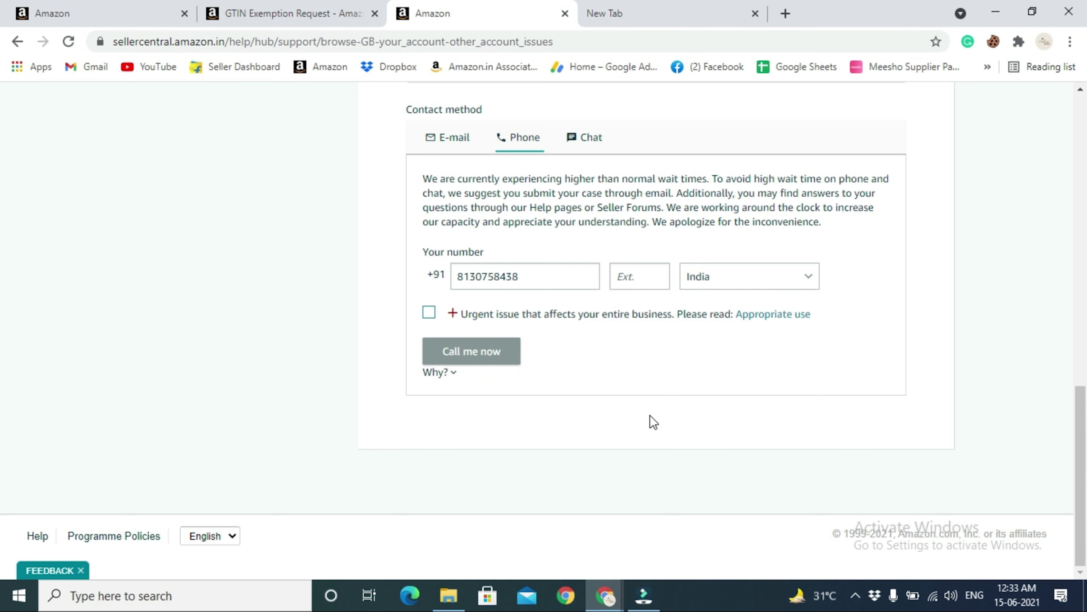
pyautogui.moveTo(1025, 592)
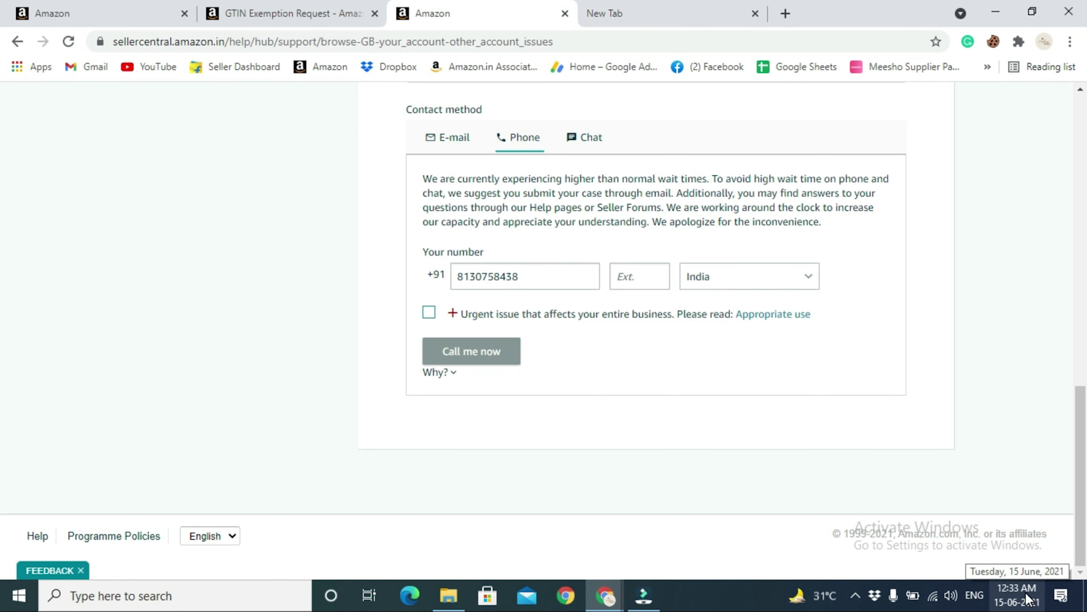
pyautogui.scroll(2, 711, 396)
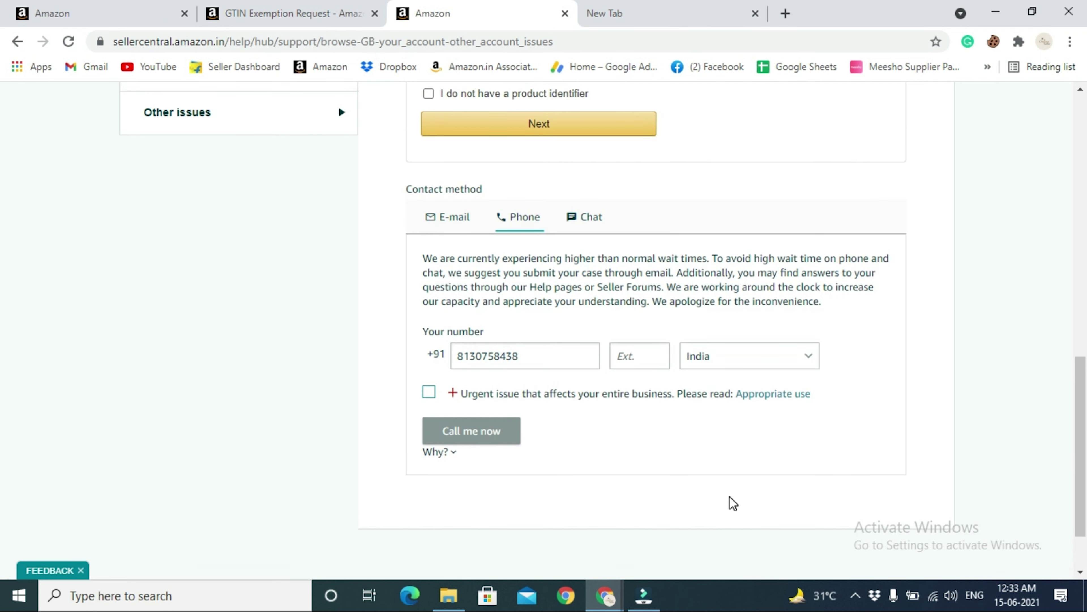
pyautogui.scroll(5, 727, 497)
pyautogui.scroll(-3, 673, 476)
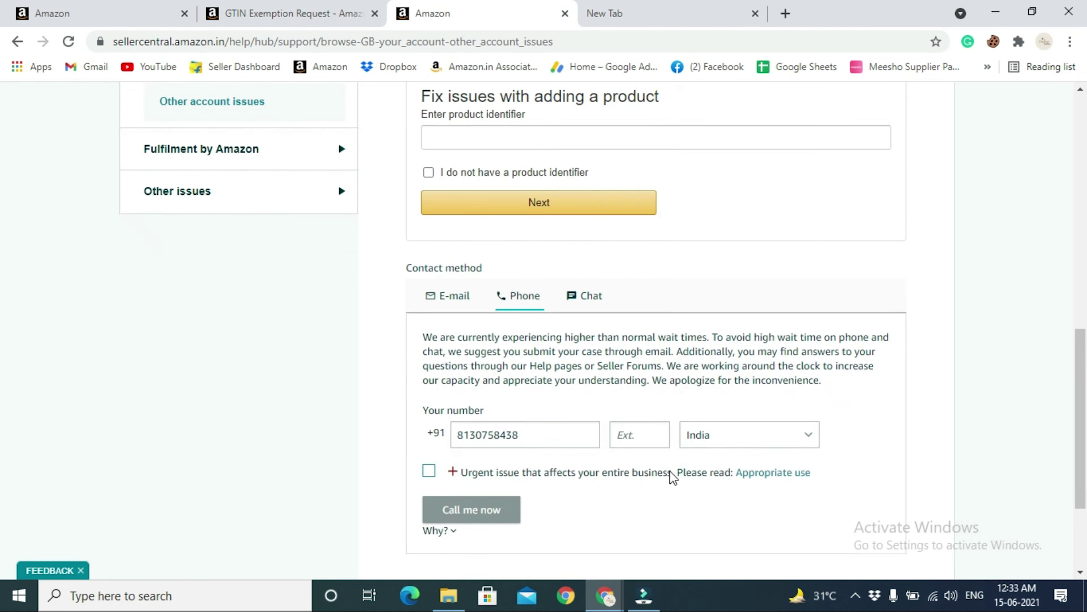
pyautogui.scroll(-2, 672, 477)
pyautogui.scroll(4, 655, 447)
pyautogui.scroll(2, 677, 444)
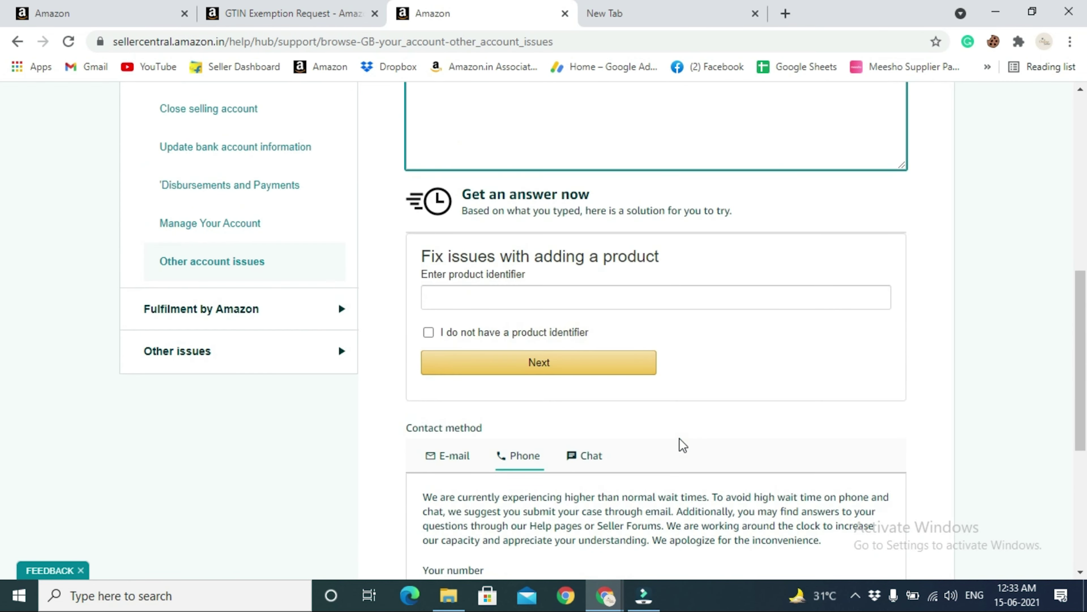
pyautogui.scroll(4, 681, 445)
pyautogui.scroll(-8, 678, 446)
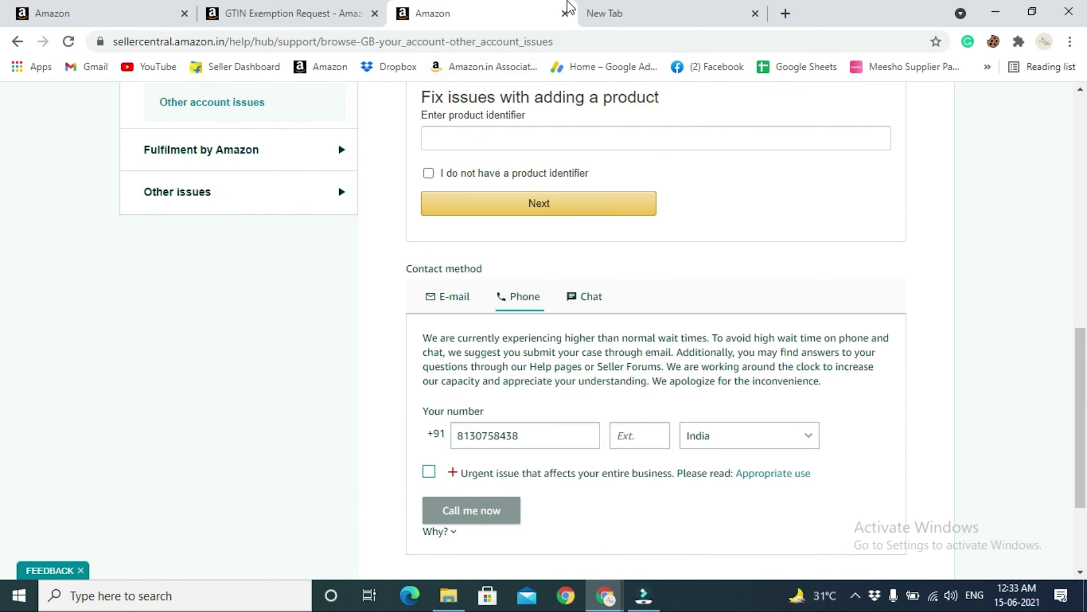
pyautogui.click(565, 14)
# Check Clothing & Accessories eligibility for Sanvi Intcon and continue to the proof submission step.
pyautogui.click(314, 19)
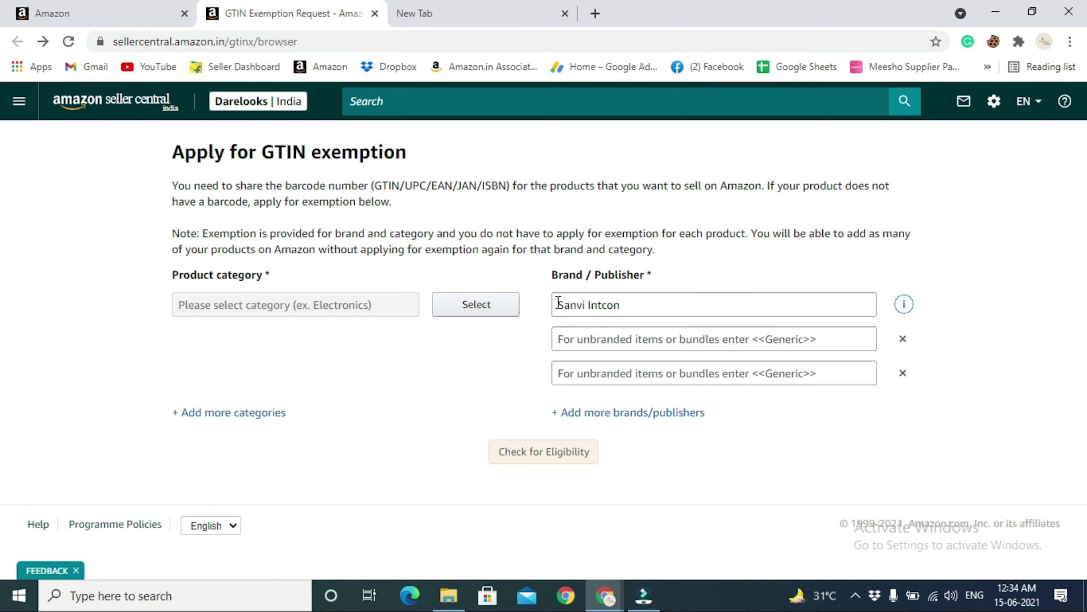
pyautogui.click(481, 304)
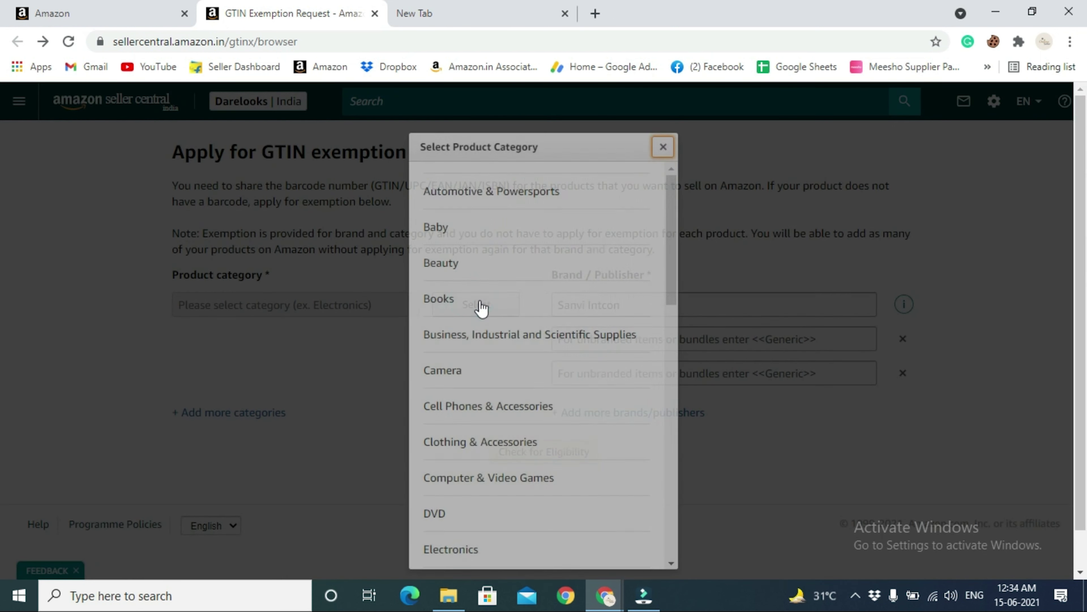
pyautogui.scroll(-5, 502, 406)
pyautogui.scroll(2, 502, 405)
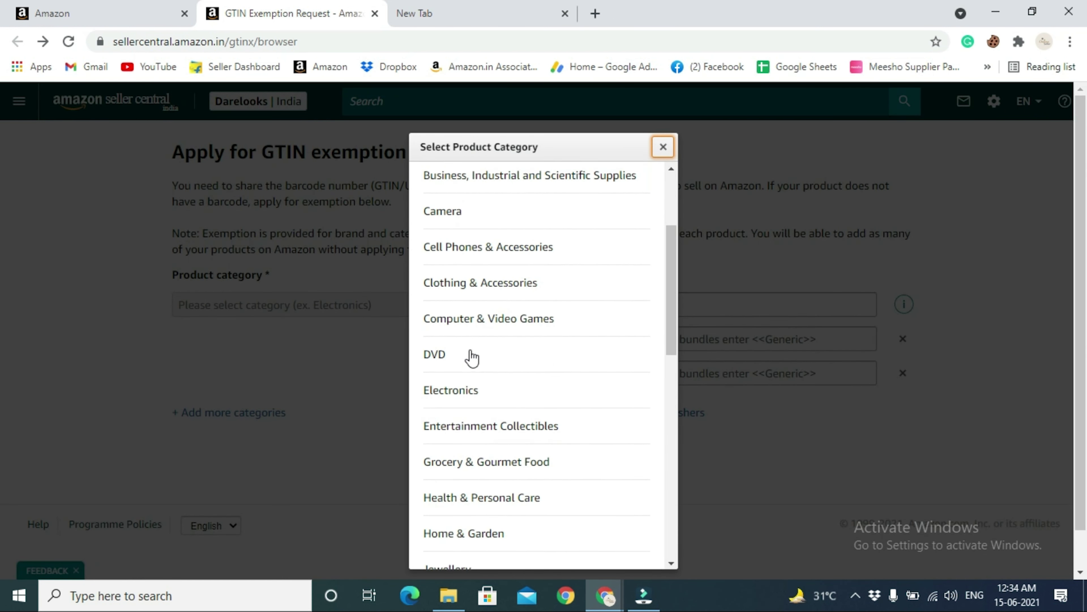
pyautogui.click(492, 284)
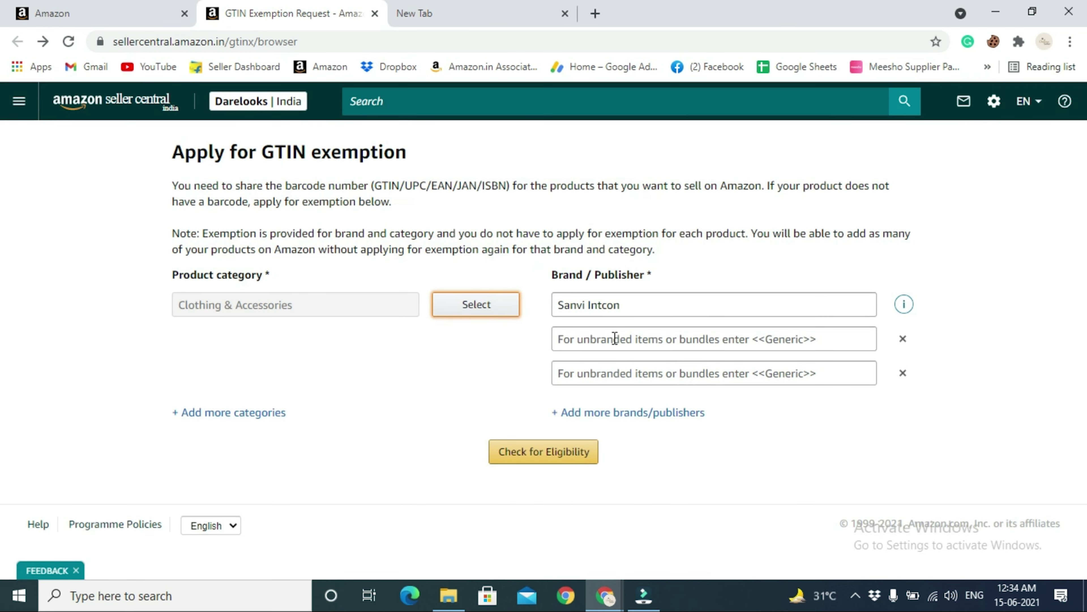
pyautogui.click(538, 448)
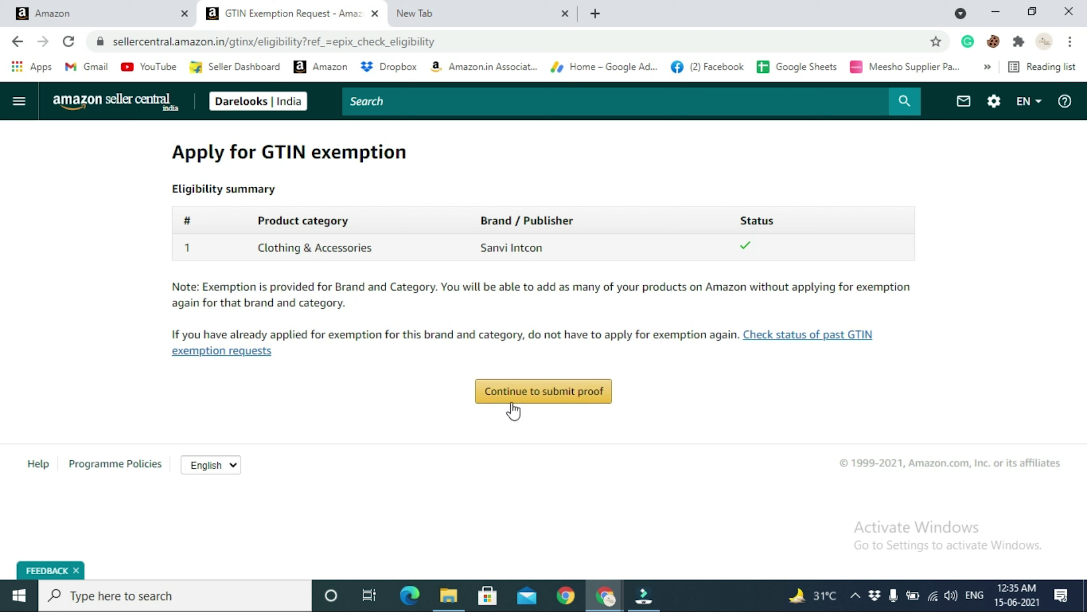
pyautogui.click(549, 392)
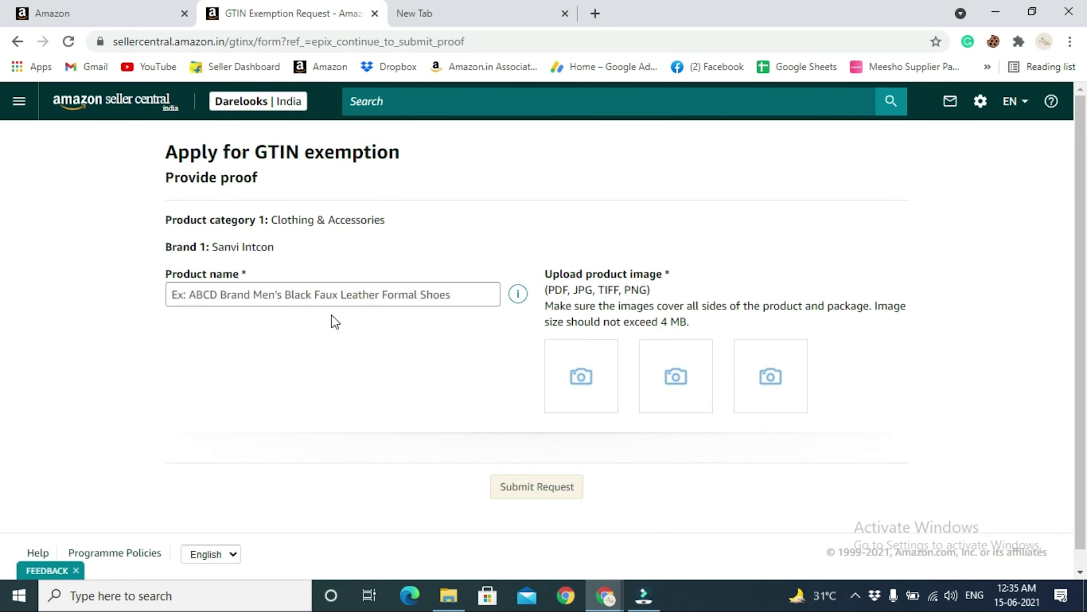
# Enter 'S Fashion Men's Kurta Pajama' as the product name from autocomplete, then go back.
pyautogui.click(245, 299)
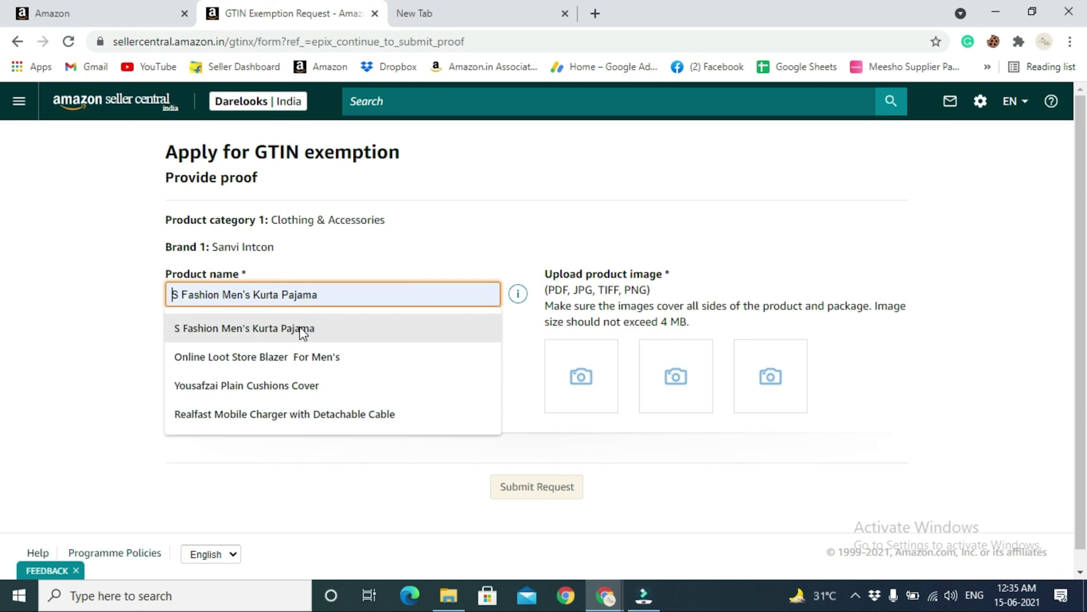
pyautogui.click(291, 328)
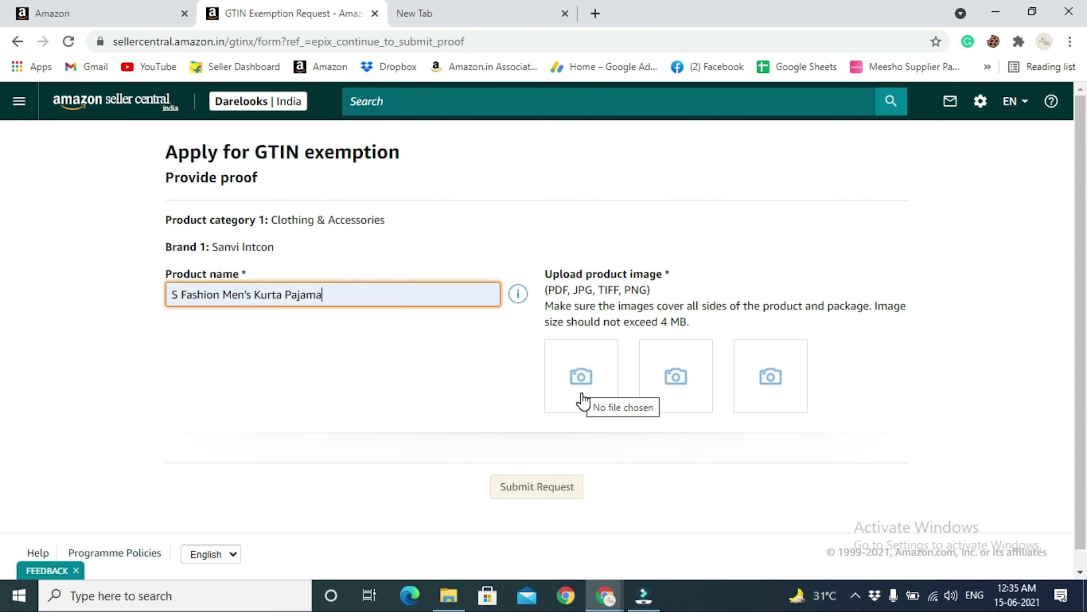
pyautogui.click(19, 42)
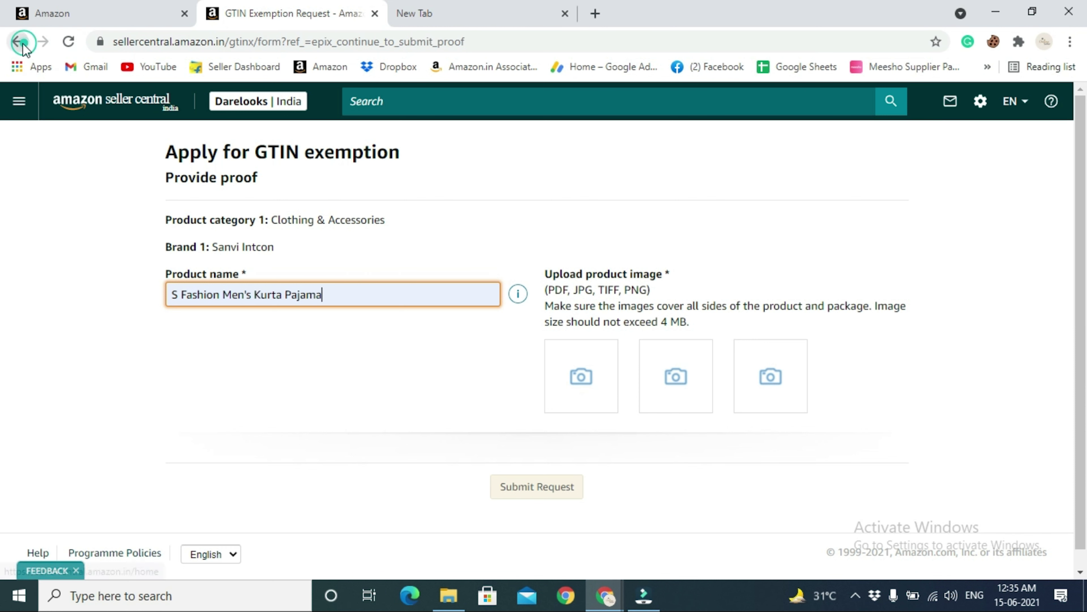
# Replace the brand with Generic, pick Clothing & Accessories, and check eligibility.
pyautogui.click(17, 42)
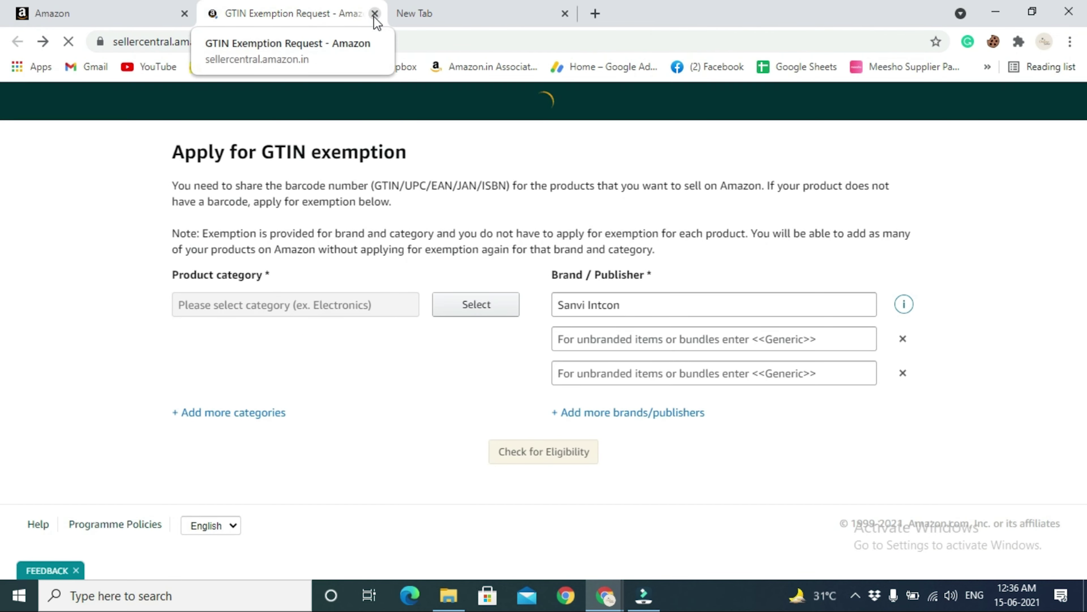
pyautogui.moveTo(634, 308); pyautogui.dragTo(555, 308)
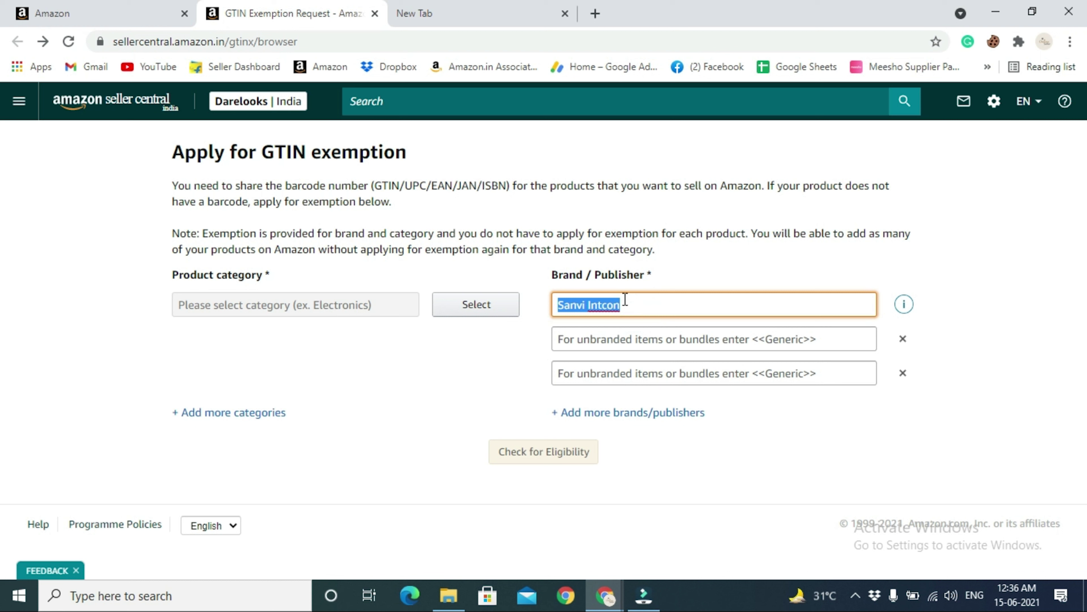
pyautogui.write('Generic')
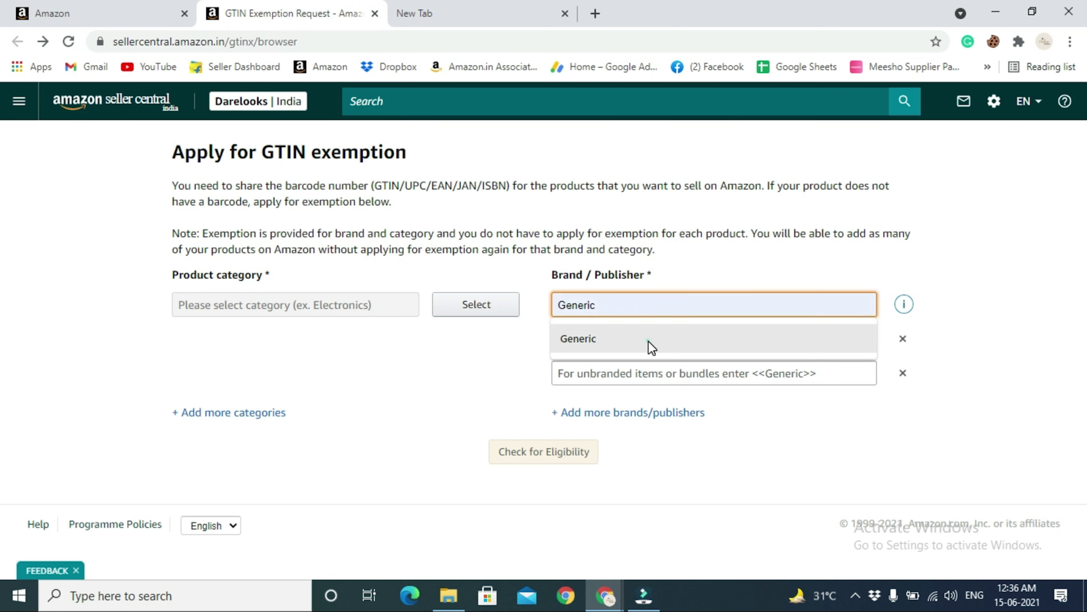
pyautogui.click(648, 341)
pyautogui.click(461, 309)
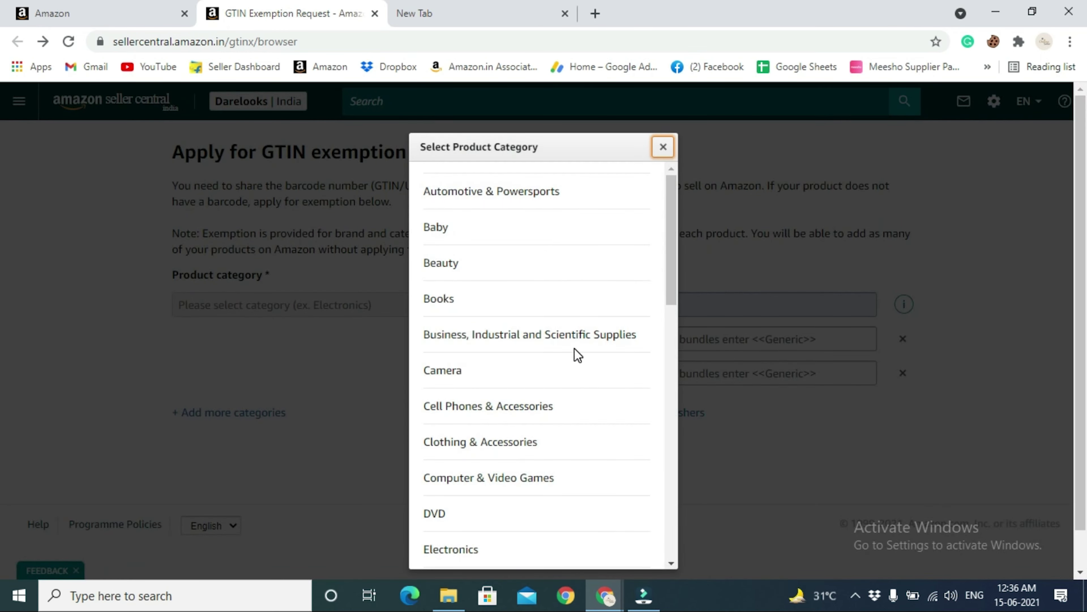
pyautogui.click(493, 443)
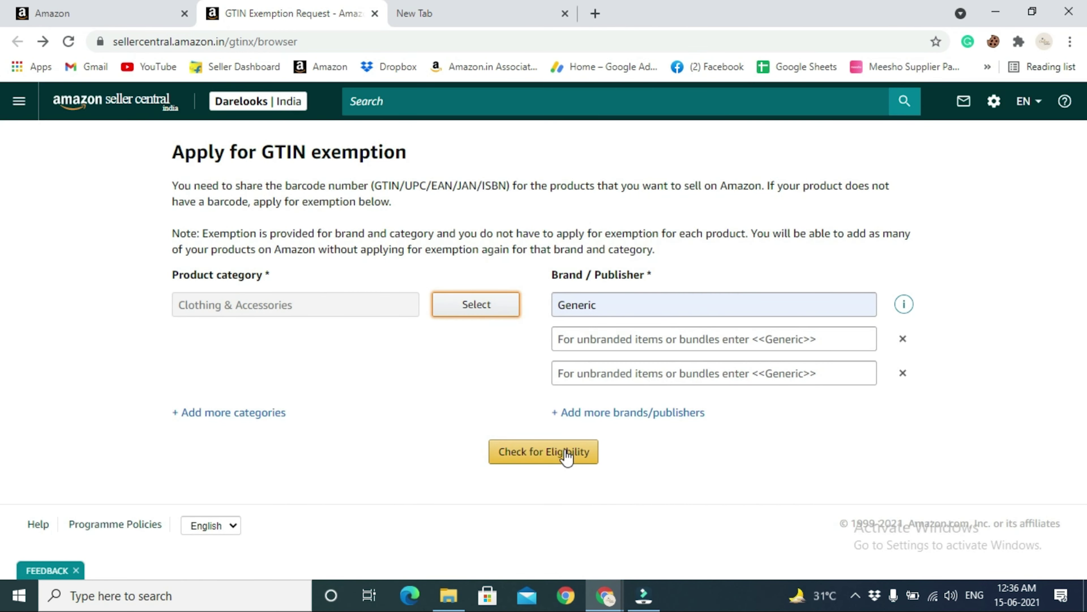
pyautogui.click(559, 450)
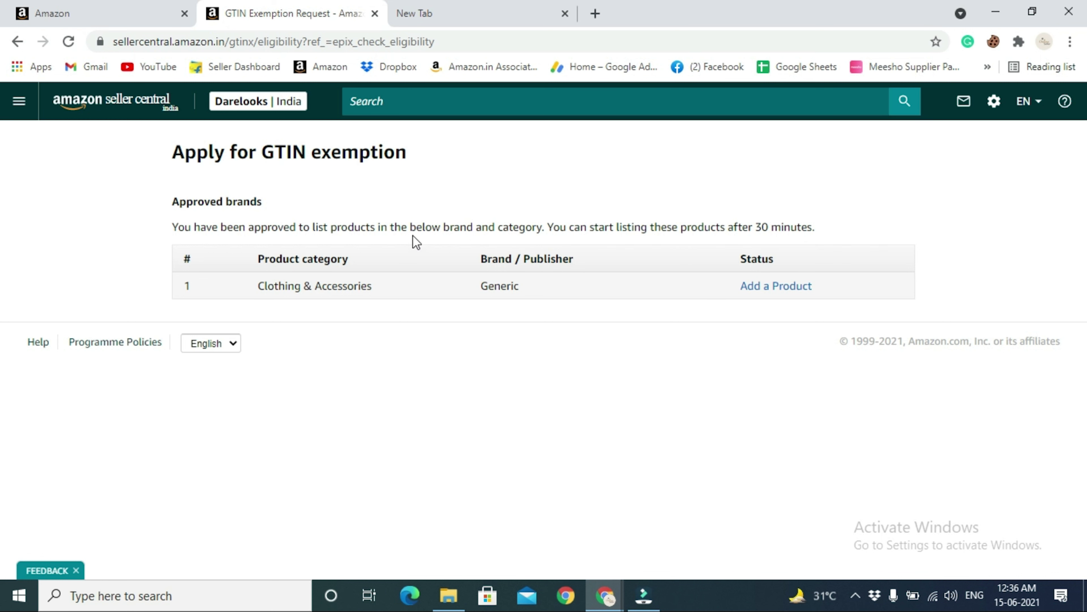
pyautogui.click(483, 287)
# Close the GTIN exemption tab, go back in the help article, and head to the Seller Central home page.
pyautogui.click(512, 288)
pyautogui.click(375, 14)
pyautogui.scroll(3, 194, 165)
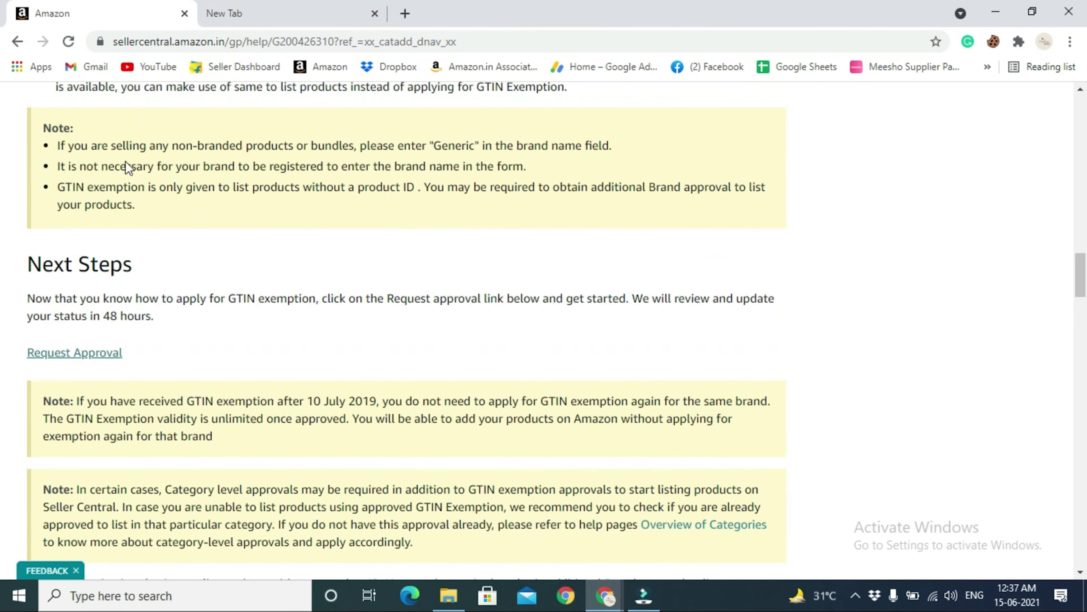
pyautogui.click(18, 42)
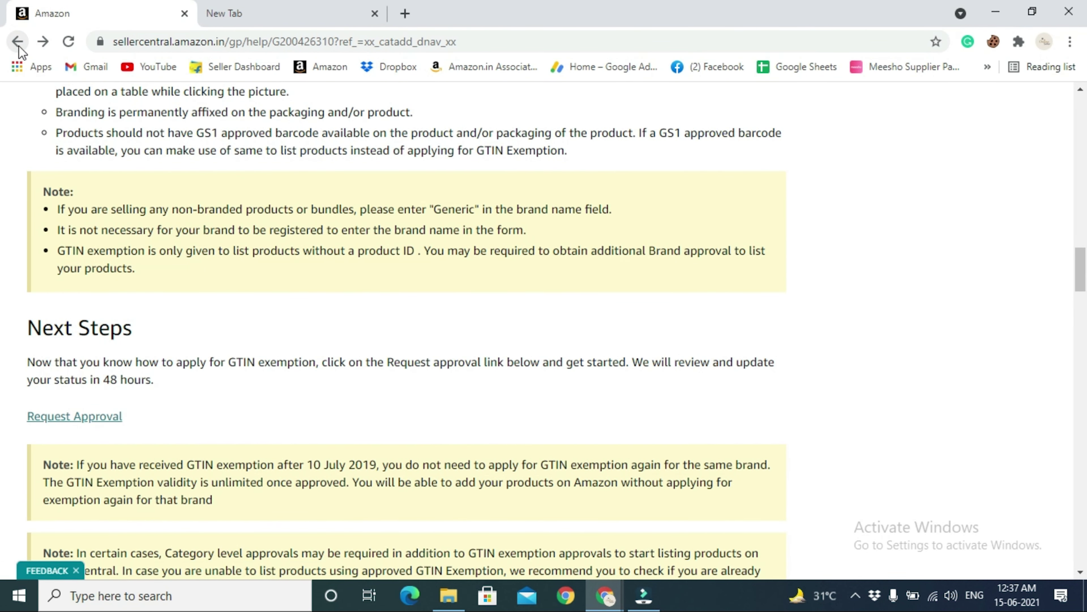
pyautogui.scroll(15, 162, 199)
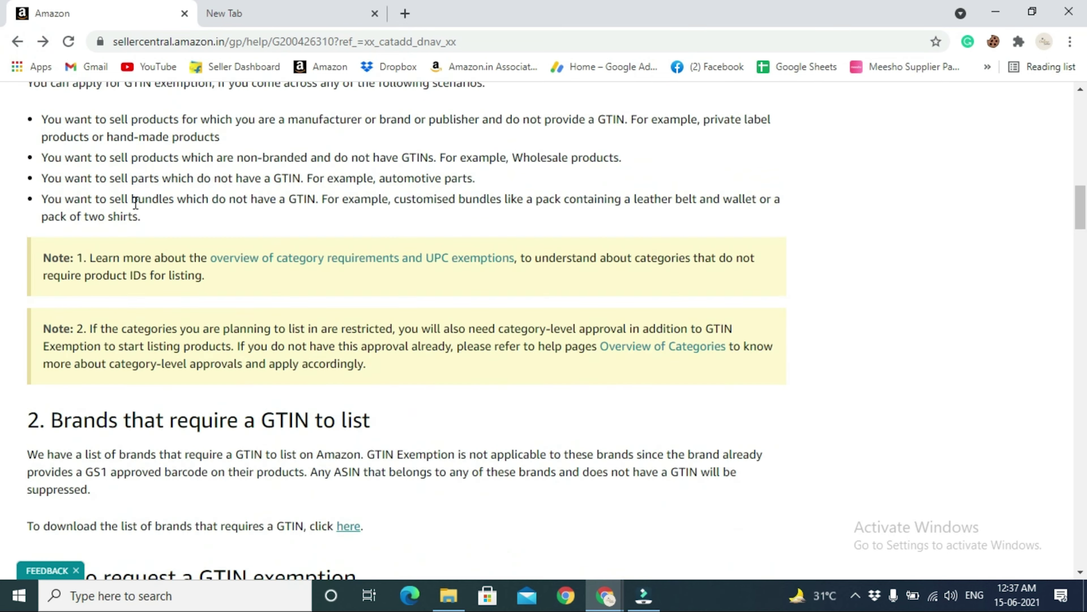
pyautogui.scroll(12, 135, 202)
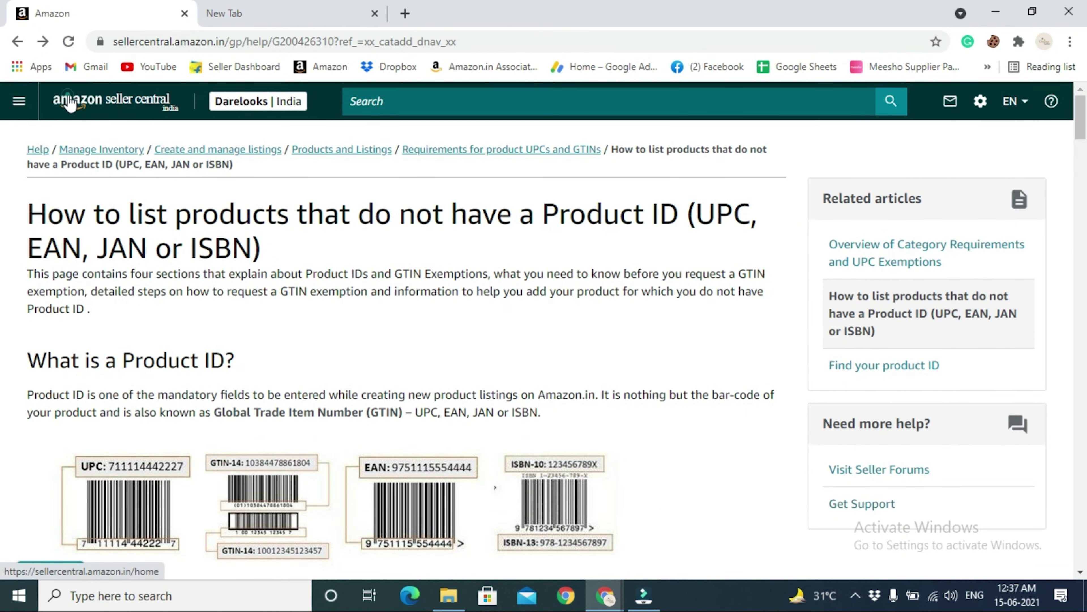
pyautogui.click(70, 104)
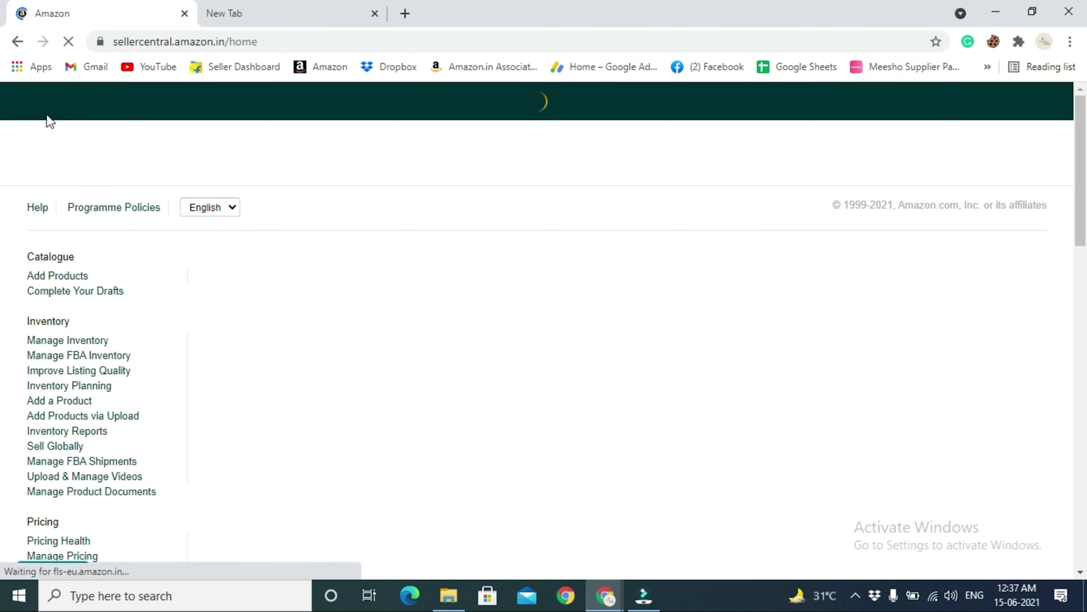
# Reach Catalogue > Add Products from the main menu and choose to add a product not sold on Amazon.
pyautogui.click(25, 107)
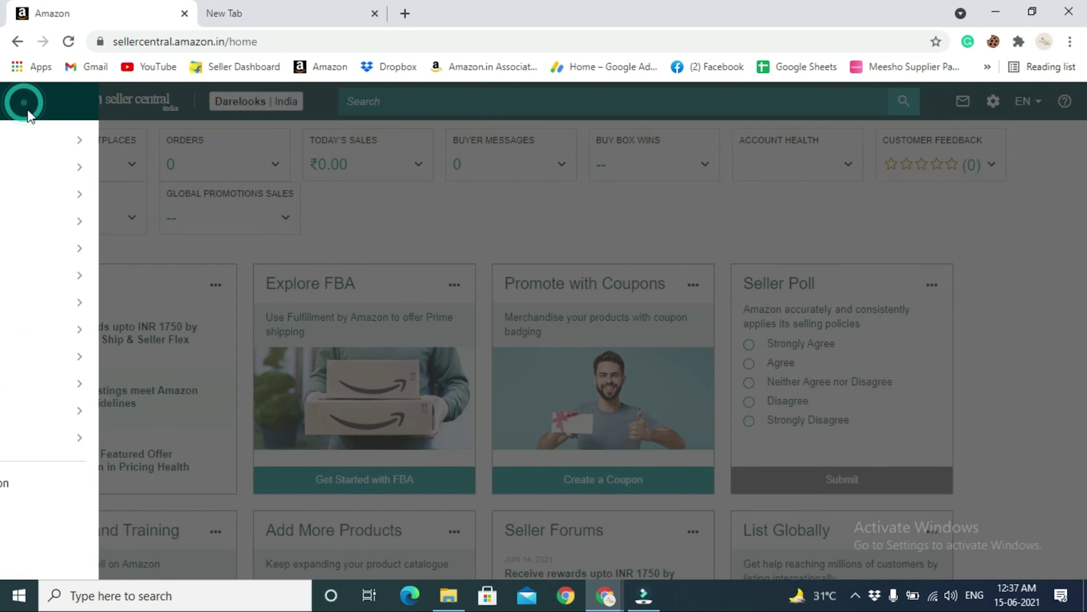
pyautogui.moveTo(171, 149)
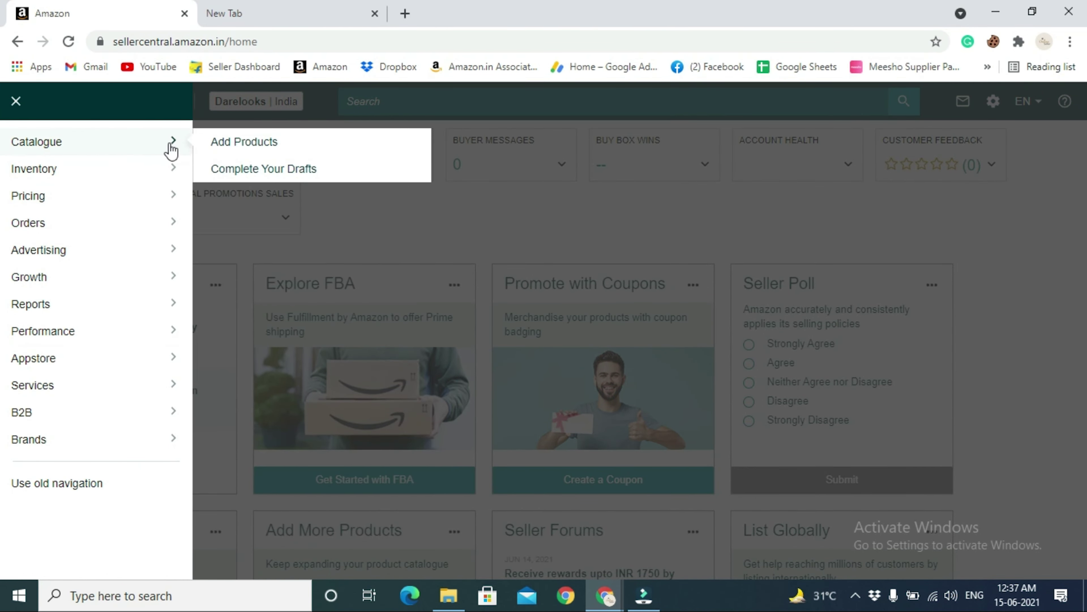
pyautogui.click(214, 142)
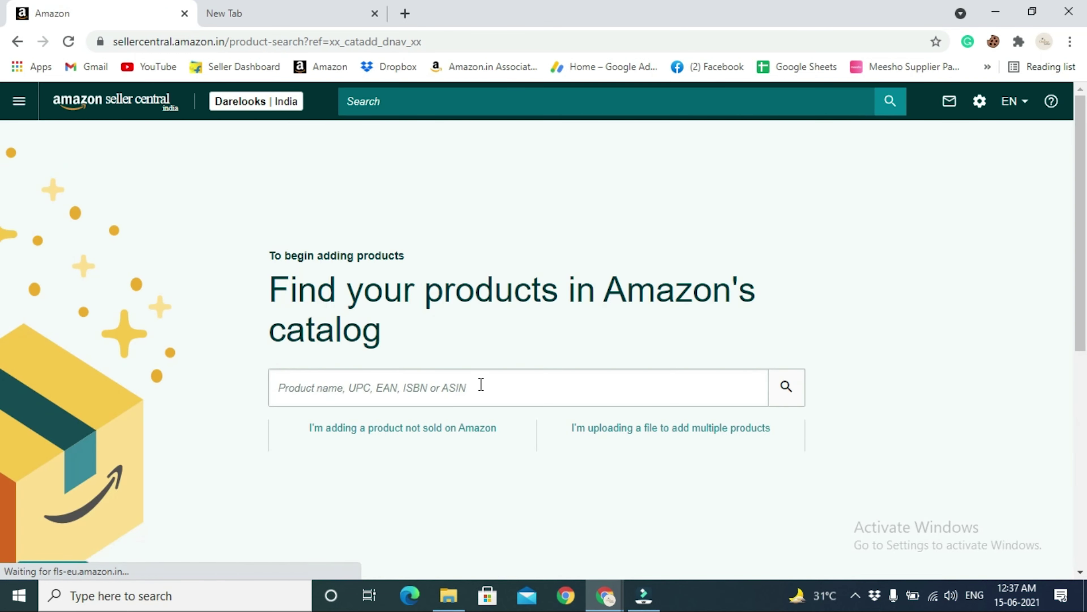
pyautogui.scroll(-8, 481, 384)
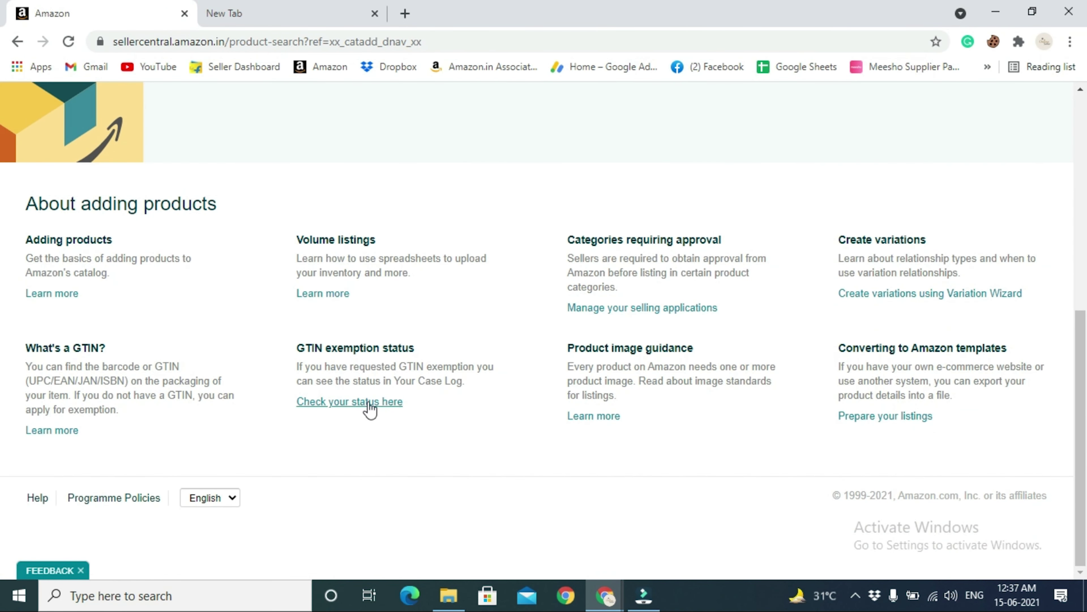
pyautogui.scroll(5, 420, 415)
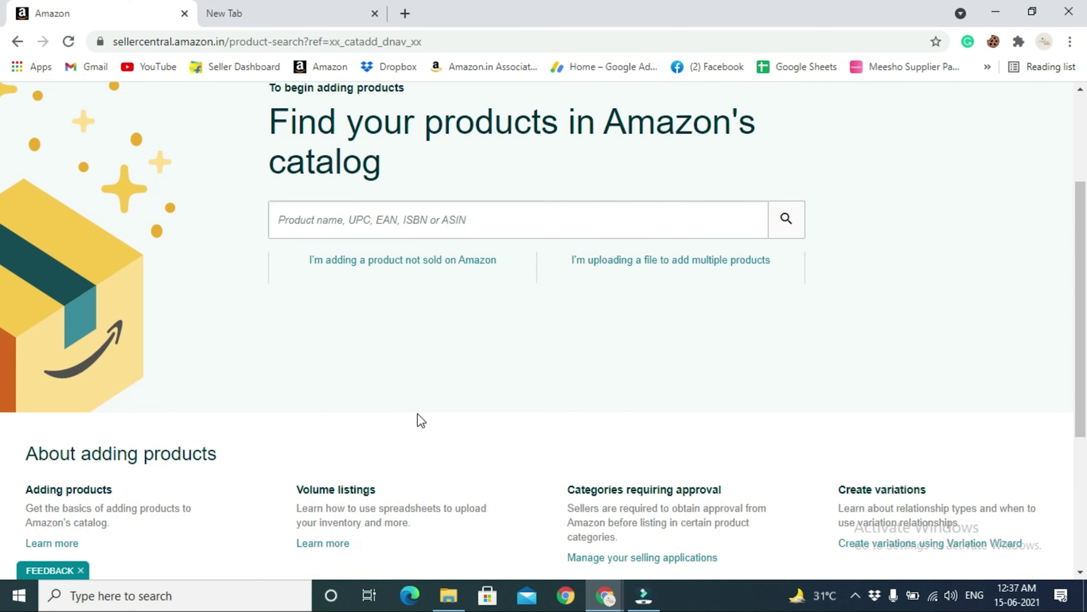
pyautogui.scroll(4, 419, 422)
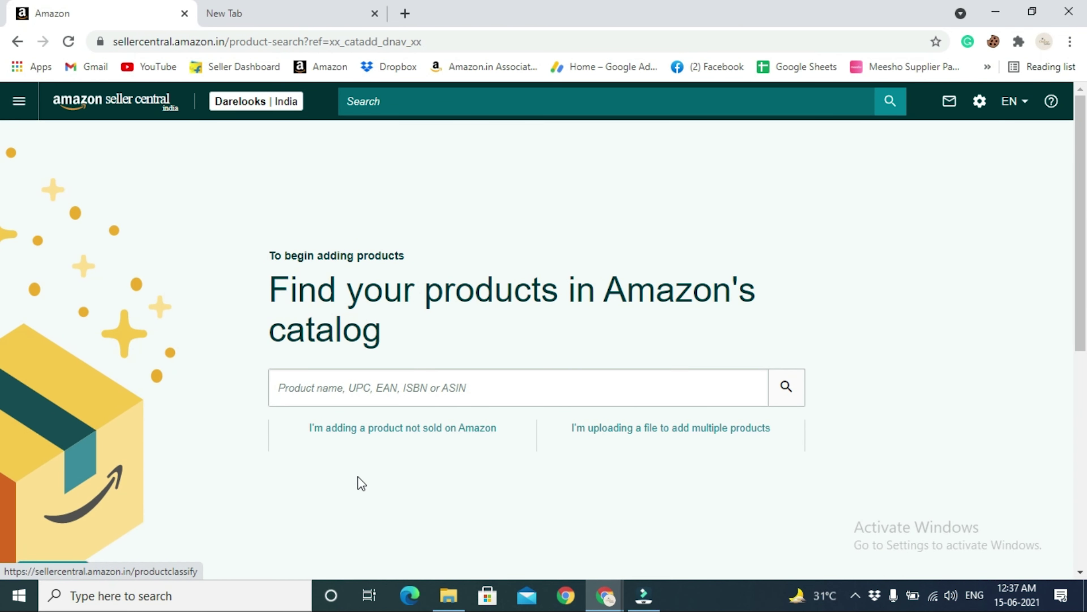
pyautogui.click(20, 102)
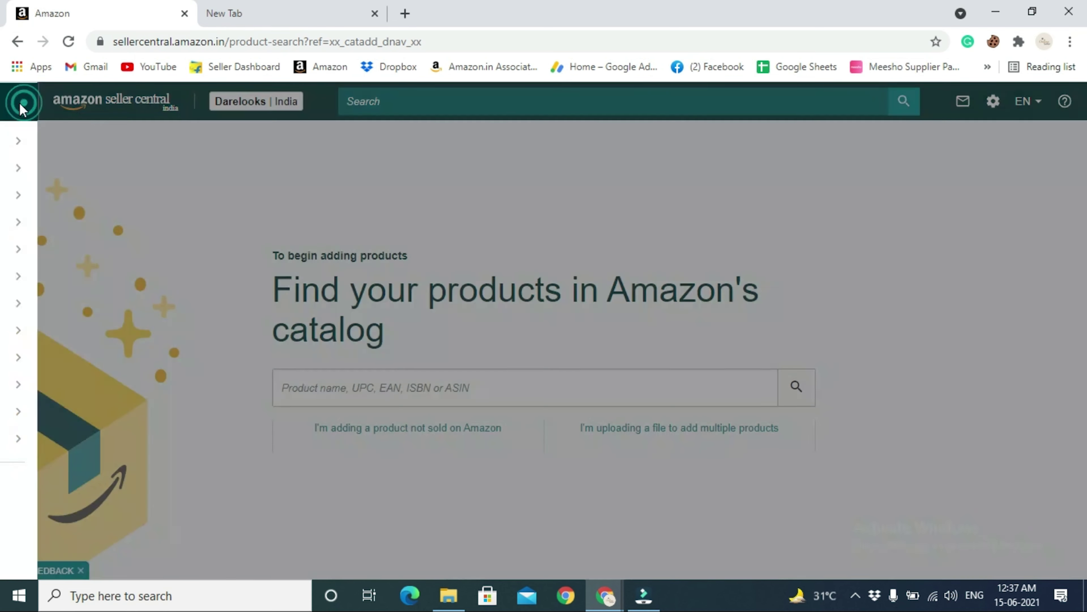
pyautogui.moveTo(87, 145)
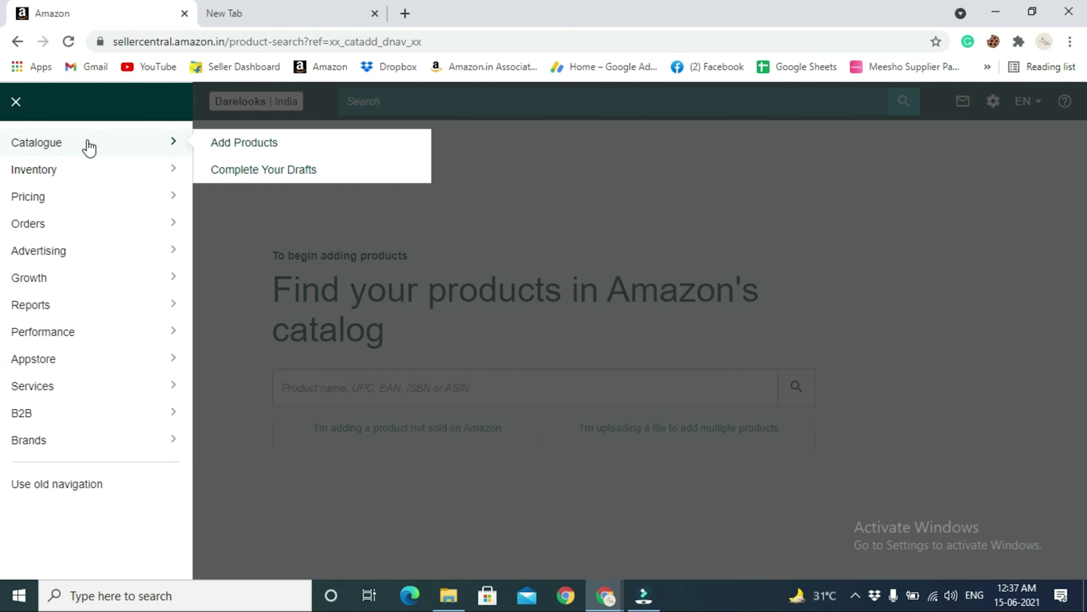
pyautogui.click(260, 146)
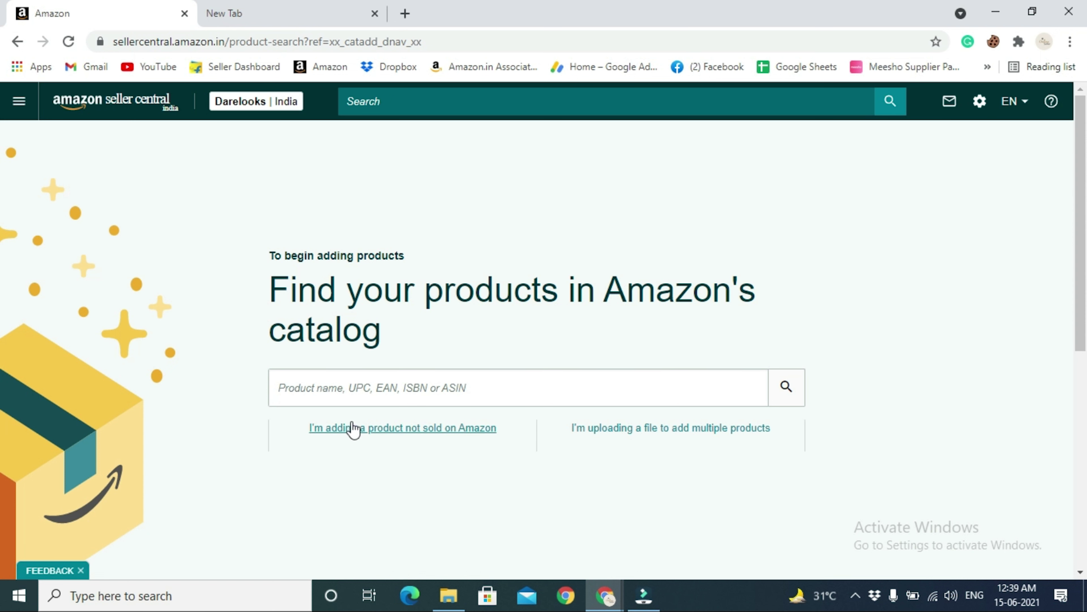
pyautogui.click(423, 430)
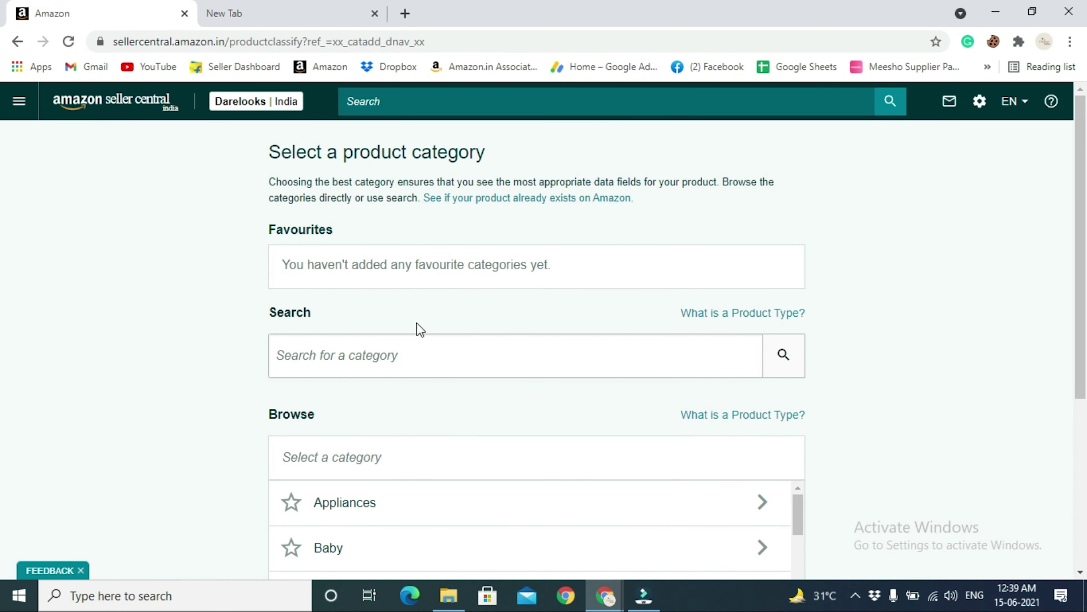
# Browse the categories, read the Gift Cards restricted-products article, and return to category selection.
pyautogui.scroll(-3, 412, 405)
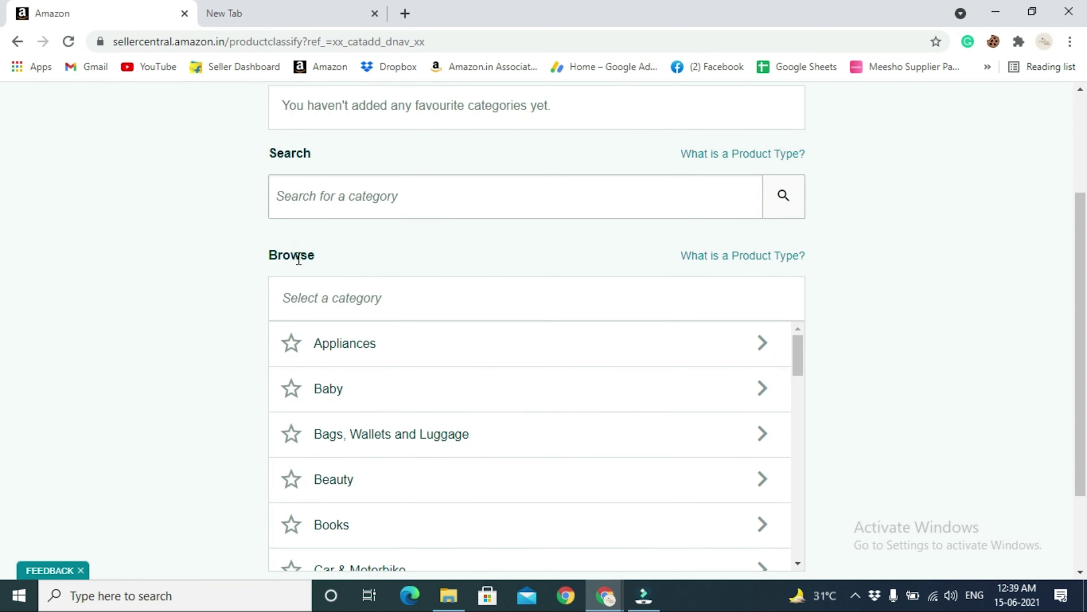
pyautogui.scroll(-2, 580, 340)
pyautogui.scroll(-4, 677, 423)
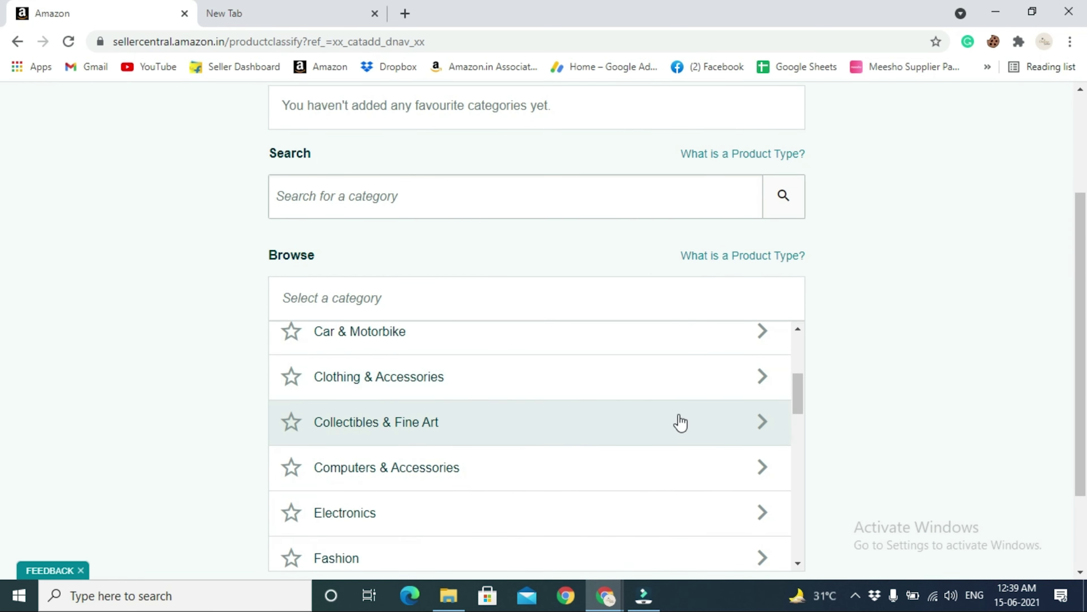
pyautogui.scroll(-3, 888, 371)
pyautogui.scroll(-3, 613, 340)
pyautogui.scroll(-9, 574, 353)
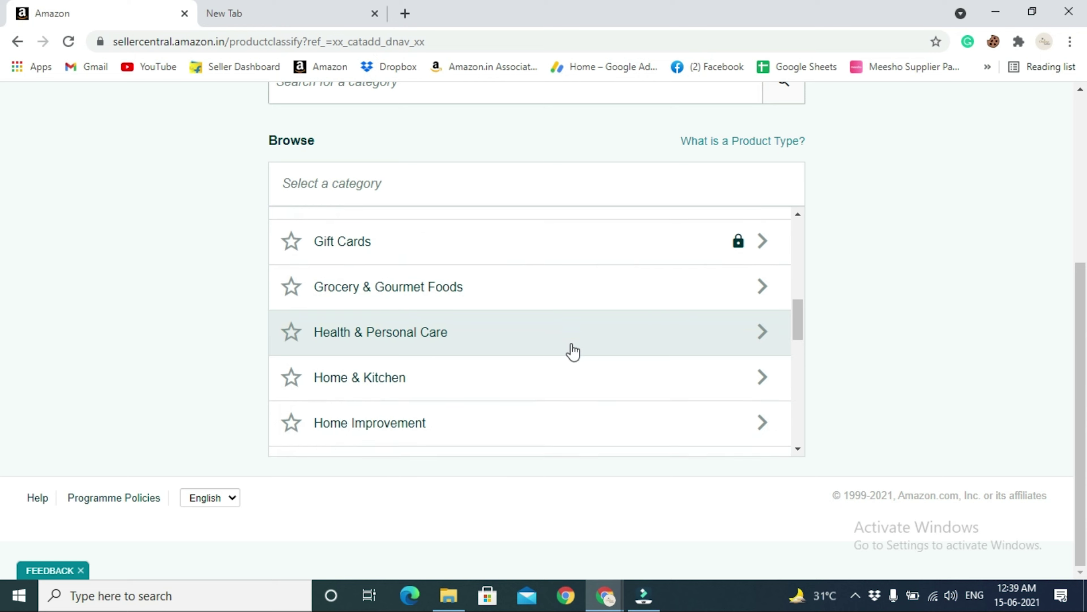
pyautogui.scroll(-5, 580, 357)
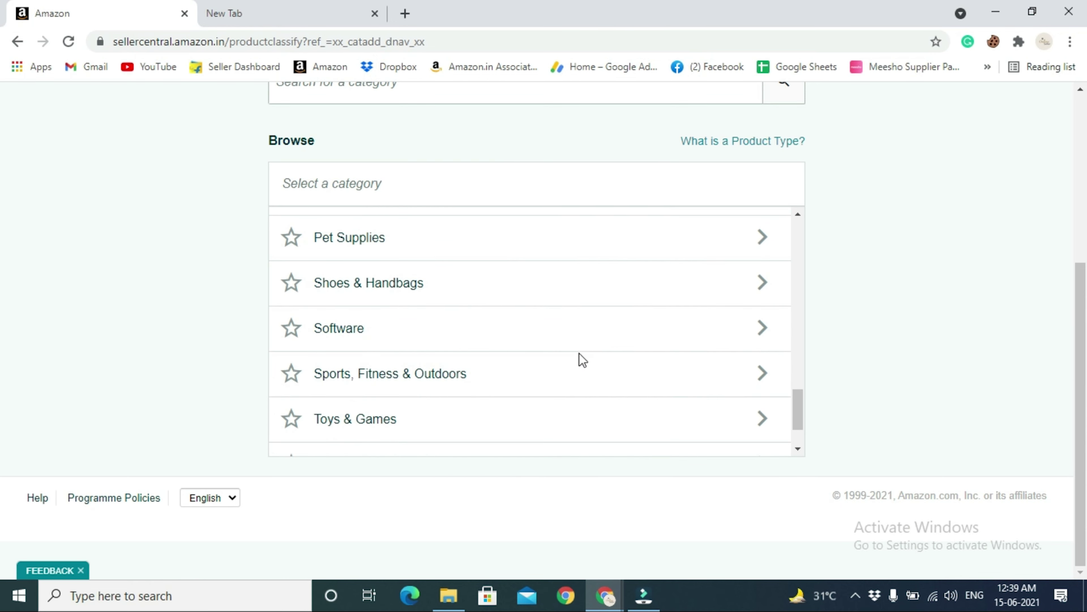
pyautogui.scroll(9, 580, 362)
pyautogui.scroll(6, 581, 365)
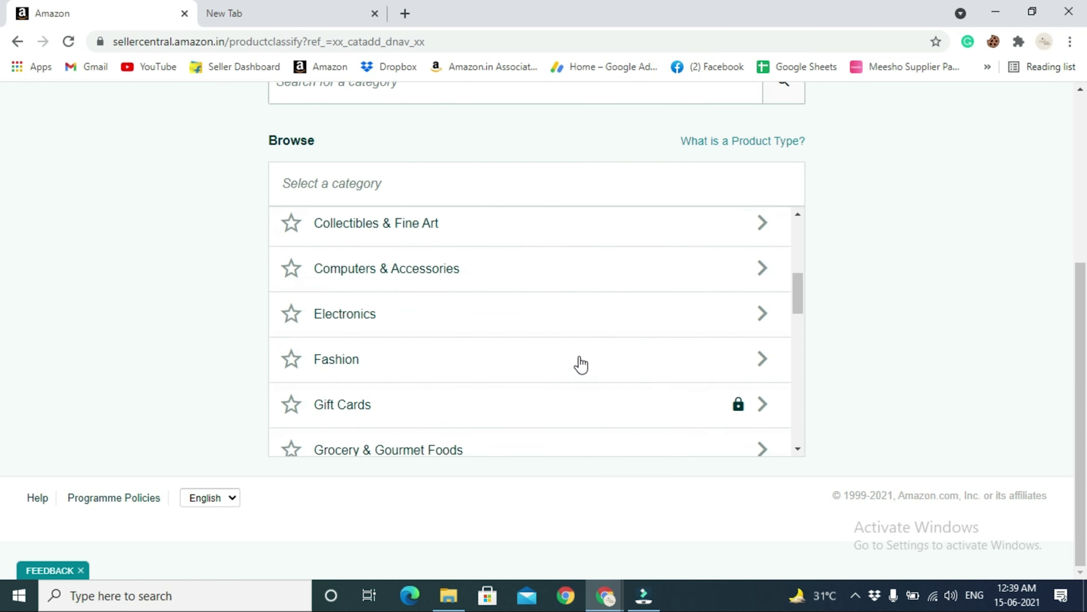
pyautogui.scroll(-3, 581, 364)
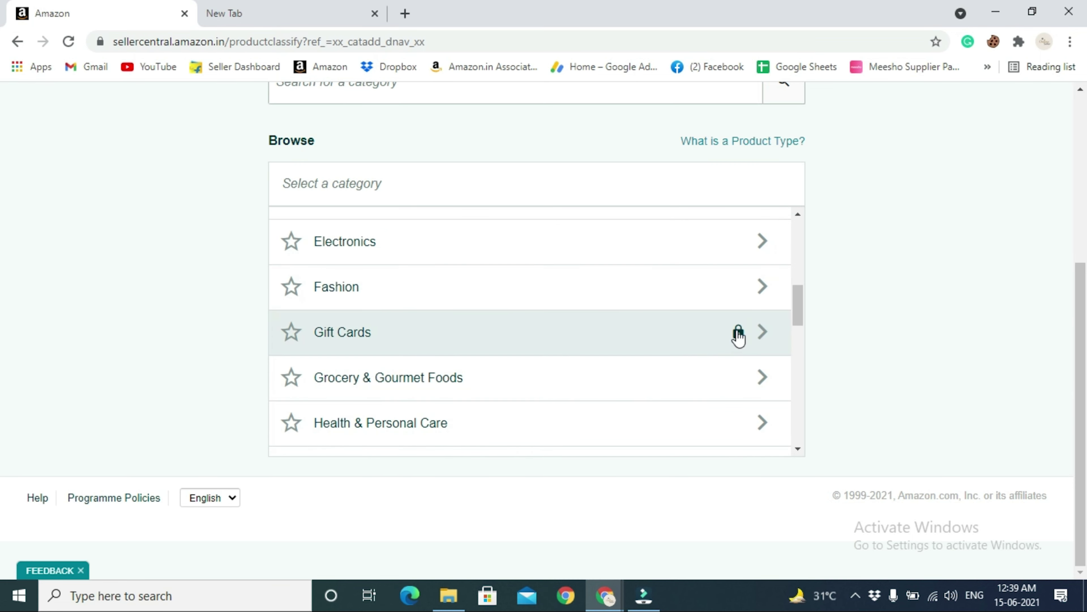
pyautogui.click(738, 336)
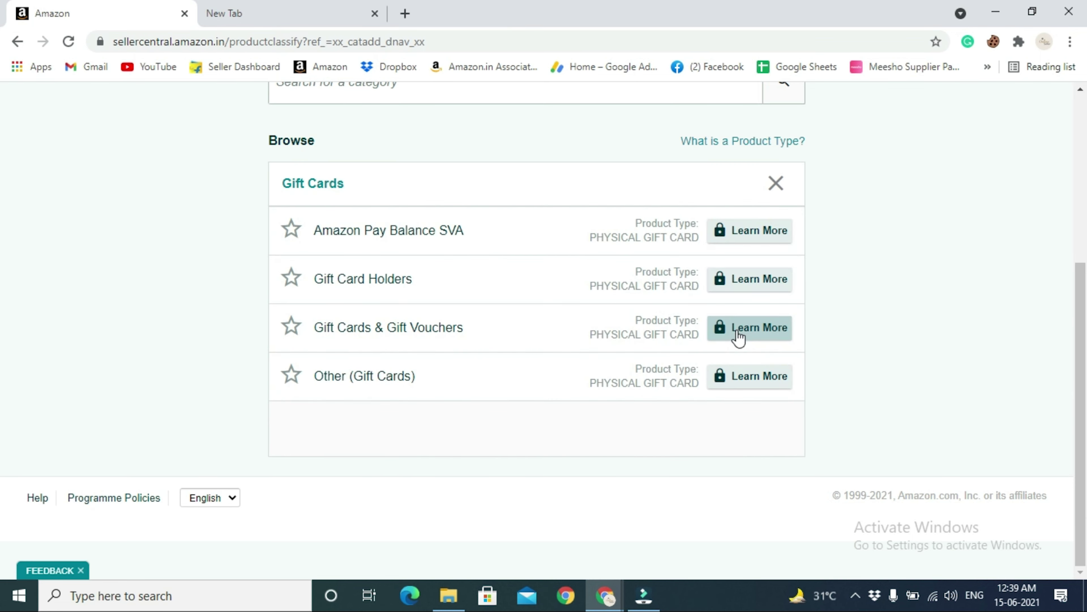
pyautogui.click(740, 234)
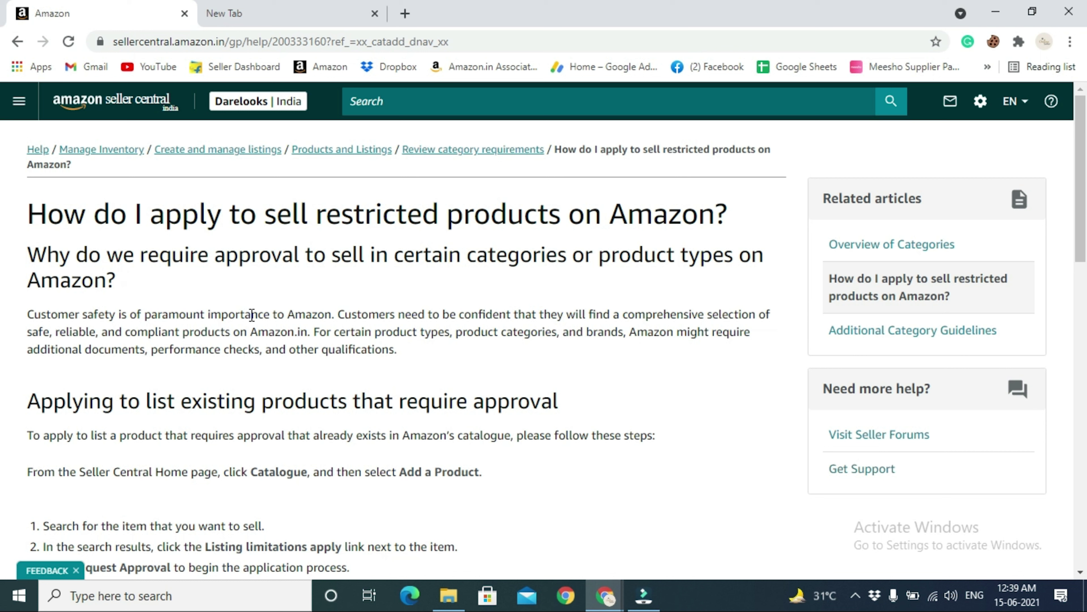
pyautogui.click(23, 42)
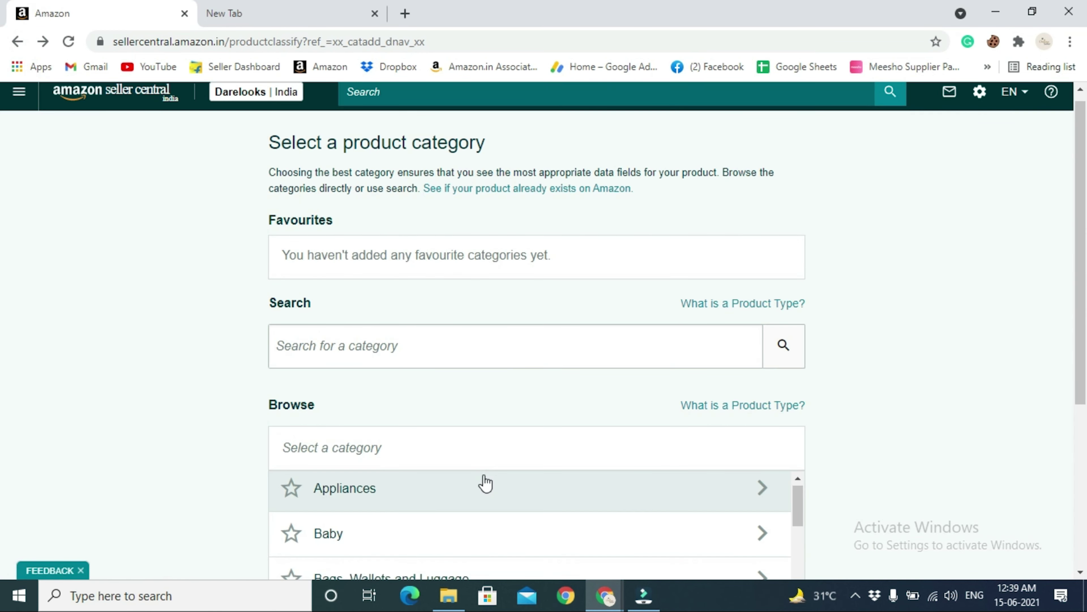
# Drill into Clothing & Accessories > Men > Shirts > Casual Shirts, then go back to category selection.
pyautogui.scroll(-8, 558, 493)
pyautogui.scroll(-3, 886, 434)
pyautogui.scroll(-6, 519, 412)
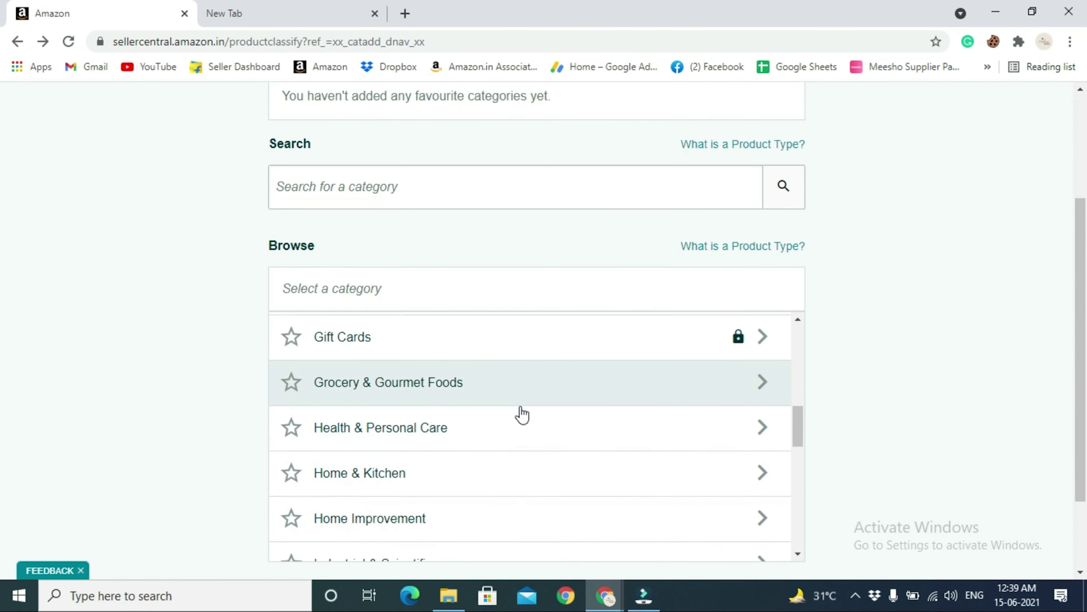
pyautogui.scroll(12, 652, 439)
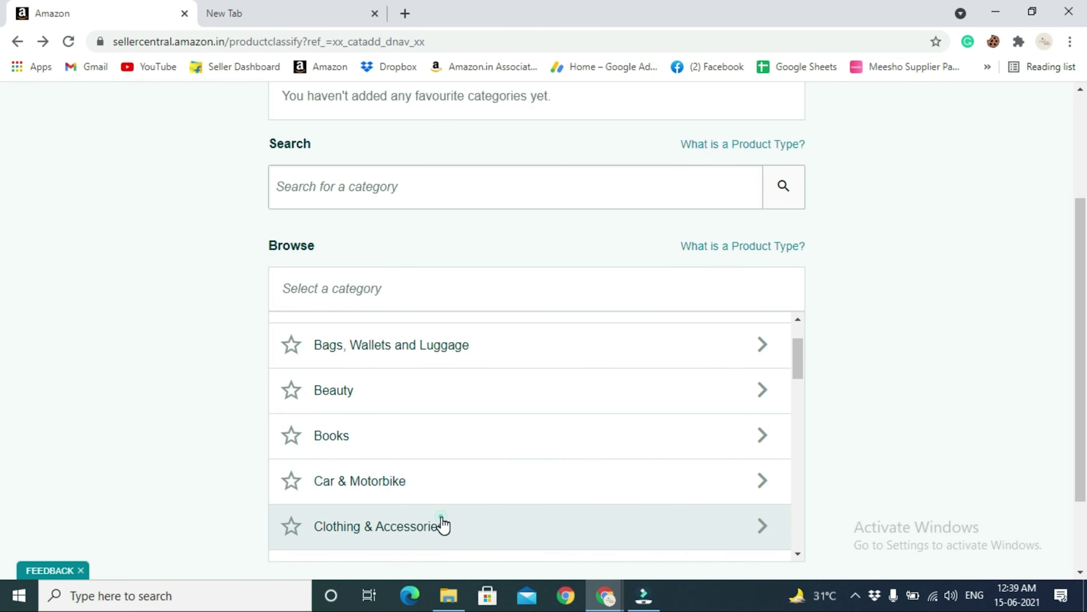
pyautogui.click(440, 524)
pyautogui.scroll(-1, 452, 467)
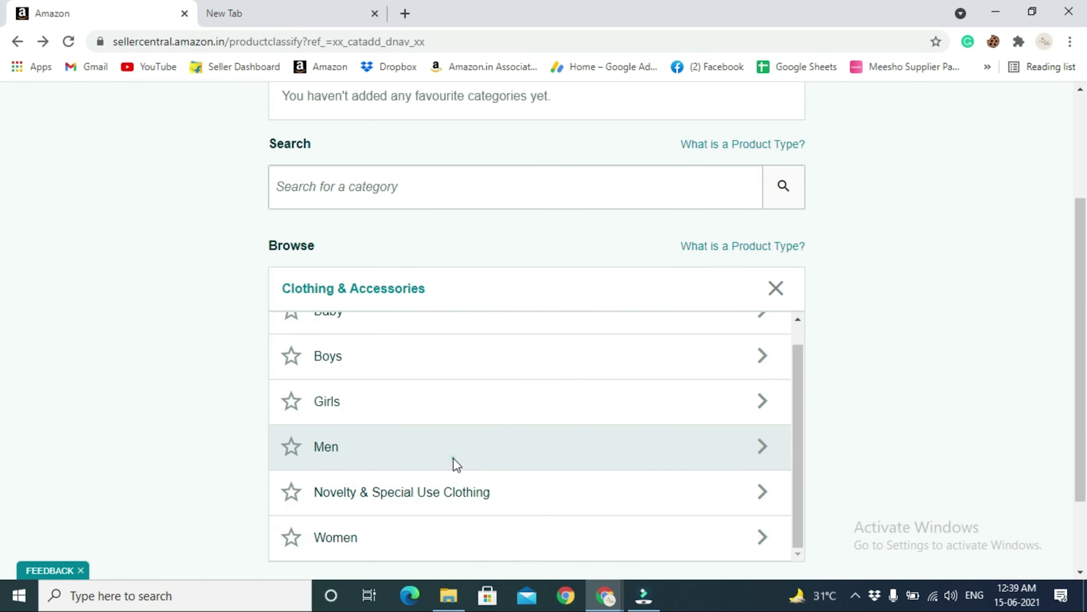
pyautogui.click(452, 461)
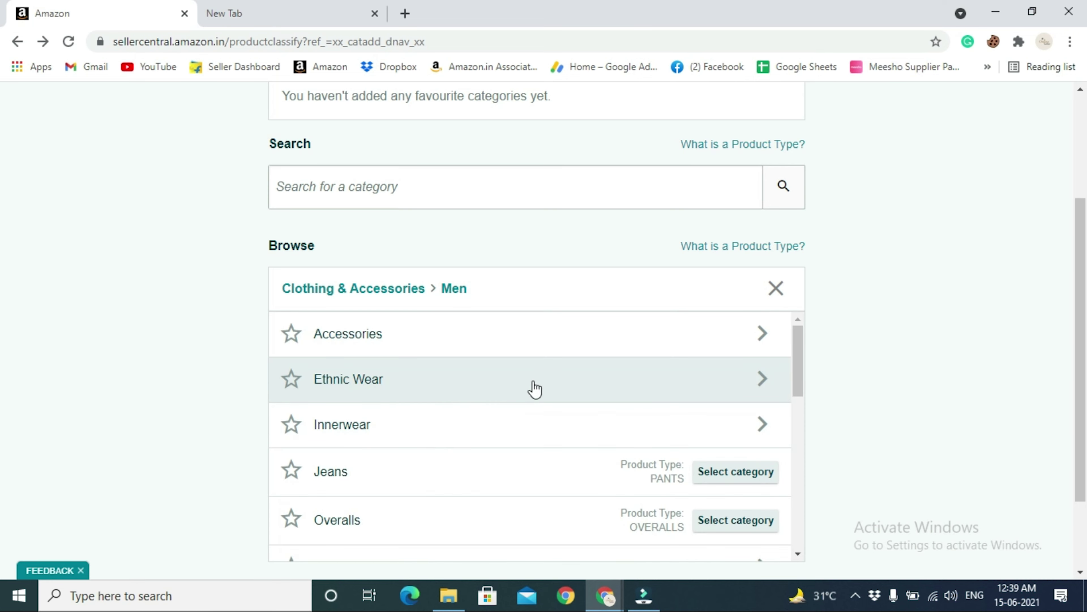
pyautogui.scroll(-3, 554, 429)
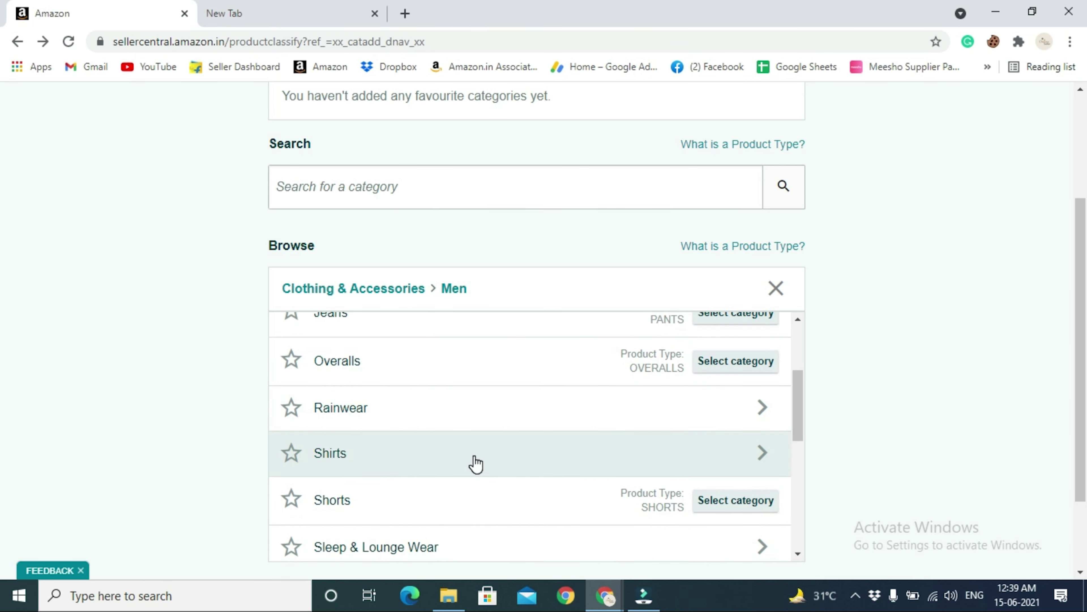
pyautogui.click(538, 463)
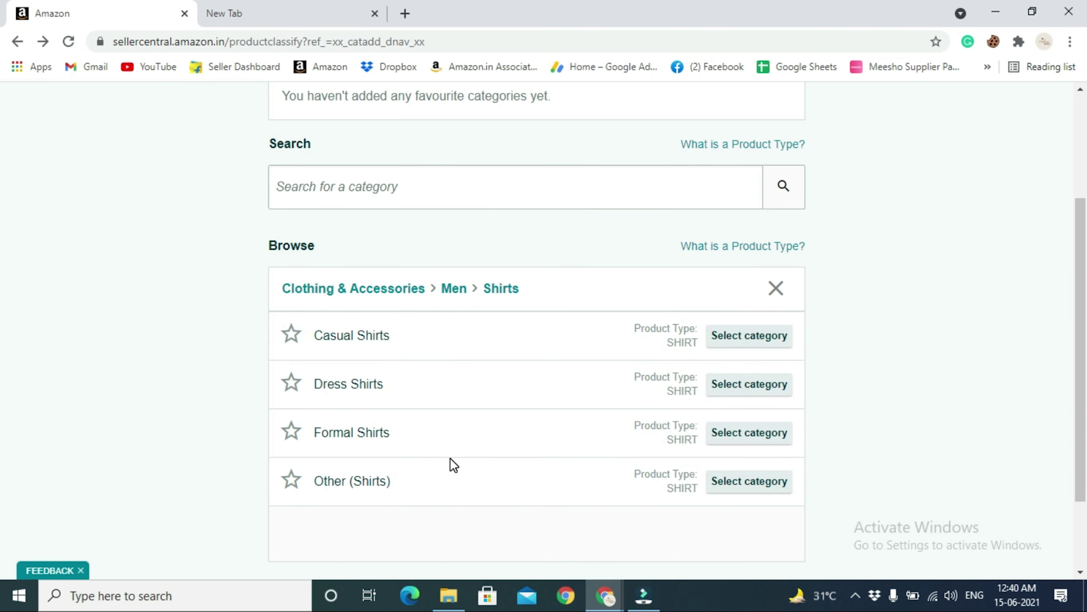
pyautogui.scroll(-2, 454, 464)
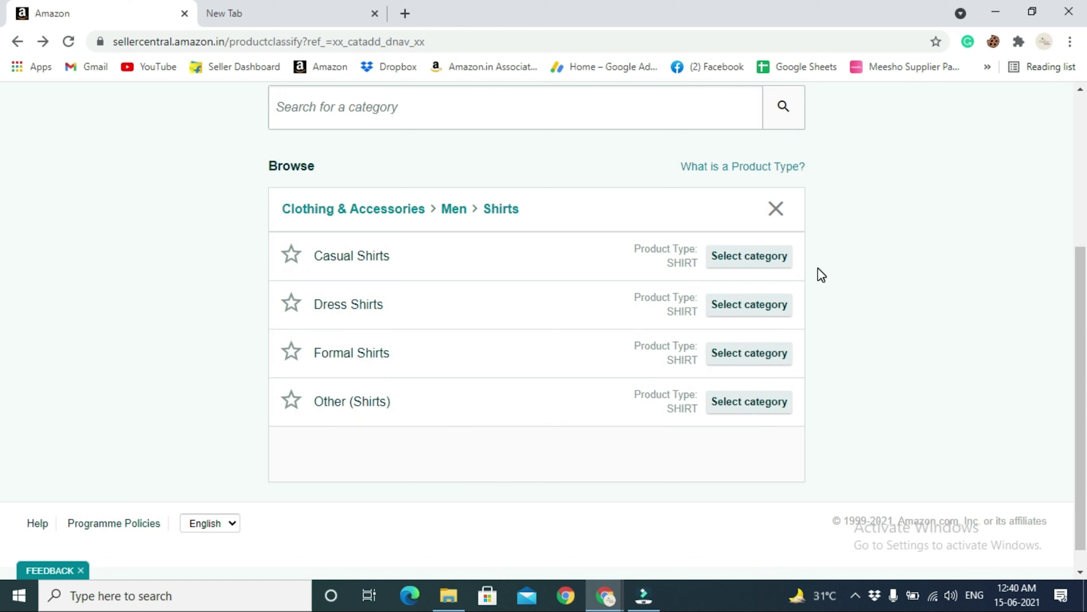
pyautogui.click(733, 255)
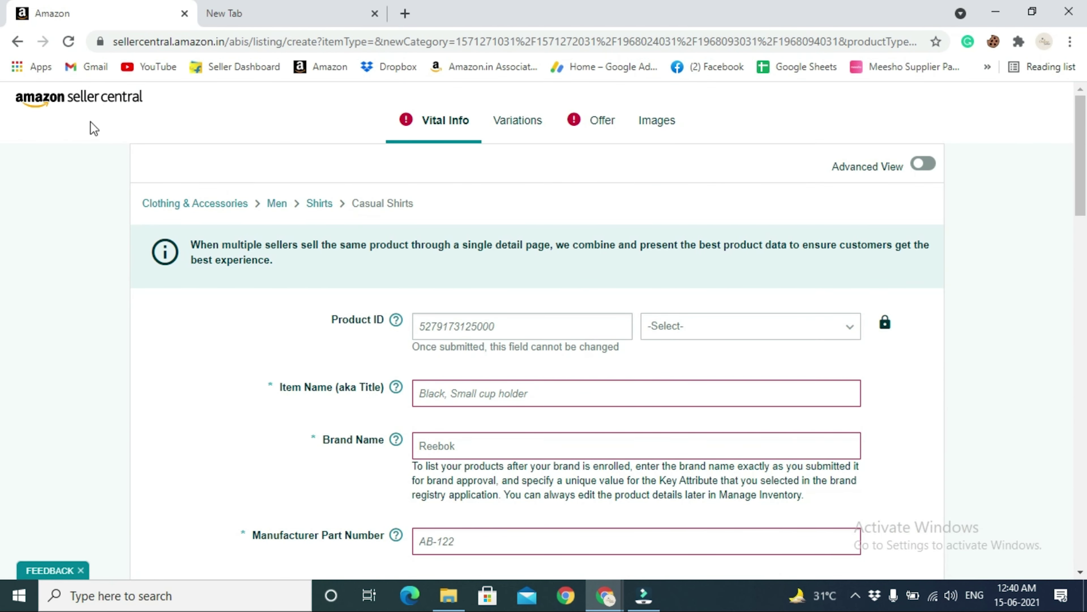
pyautogui.click(18, 41)
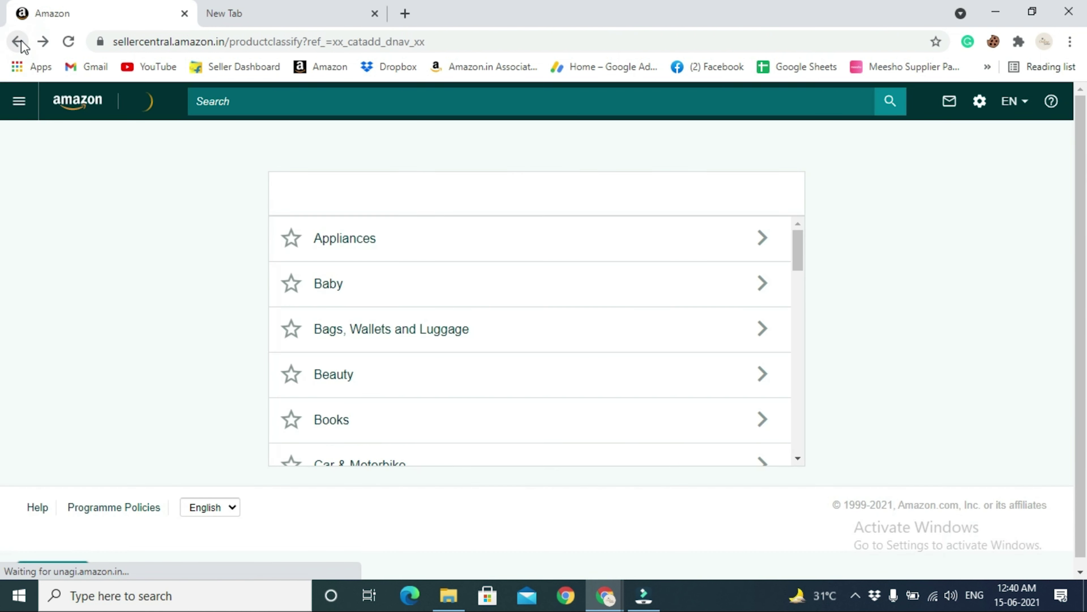
# Search categories for 'shirt' and select Clothing & Accessories > Men > Shirts > Casual Shirts.
pyautogui.click(387, 350)
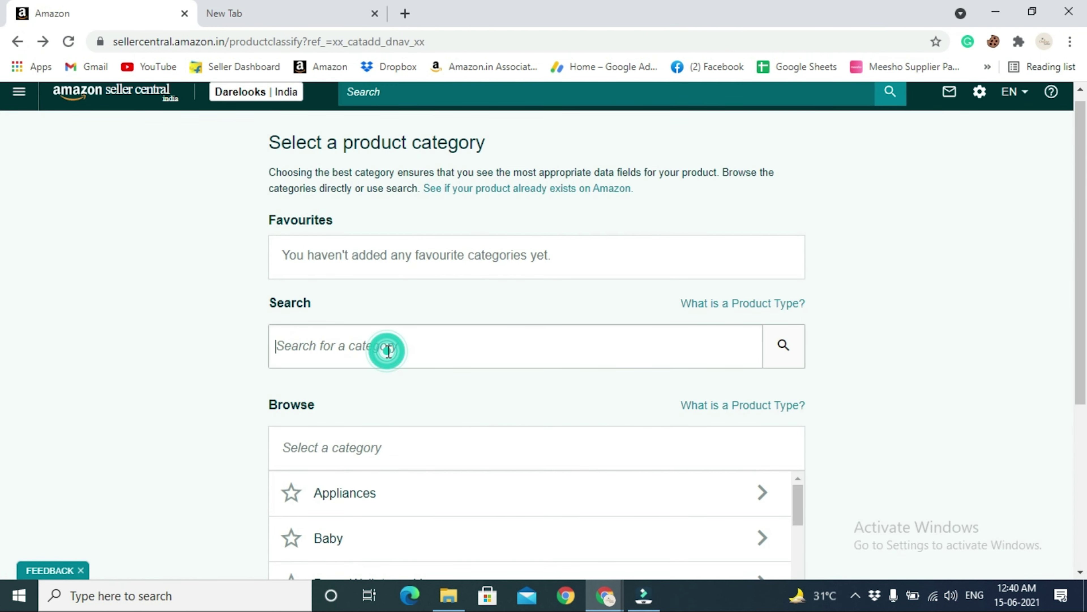
pyautogui.write('shirt')
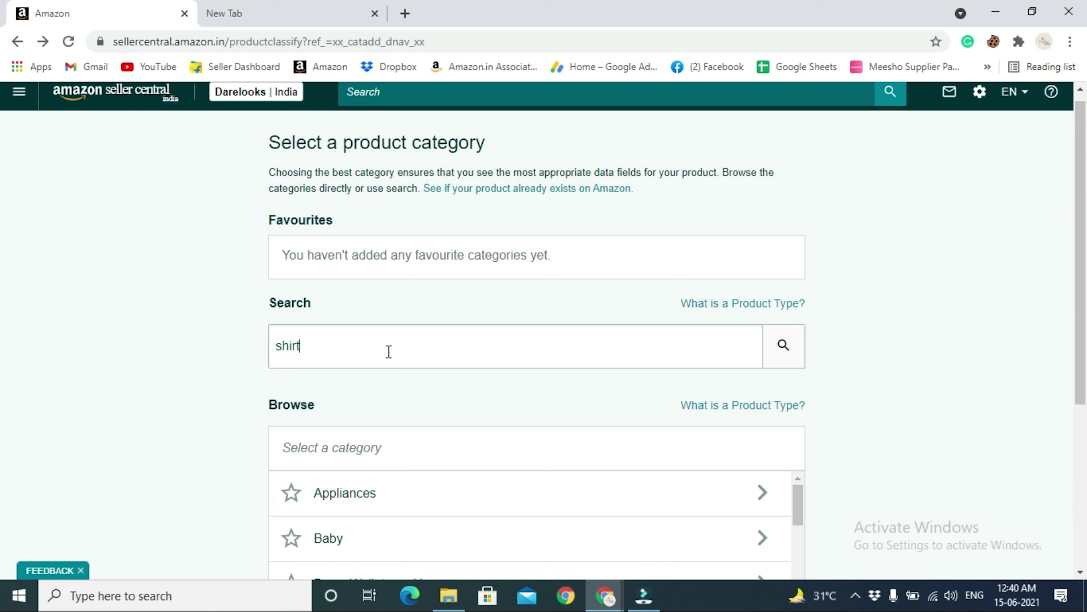
pyautogui.click(772, 366)
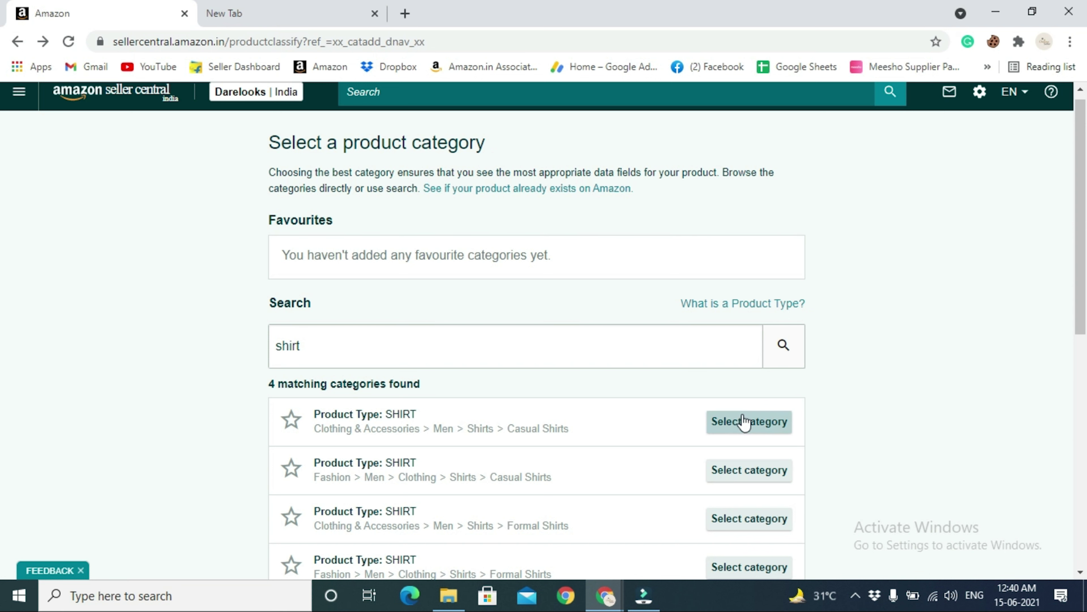
pyautogui.click(761, 421)
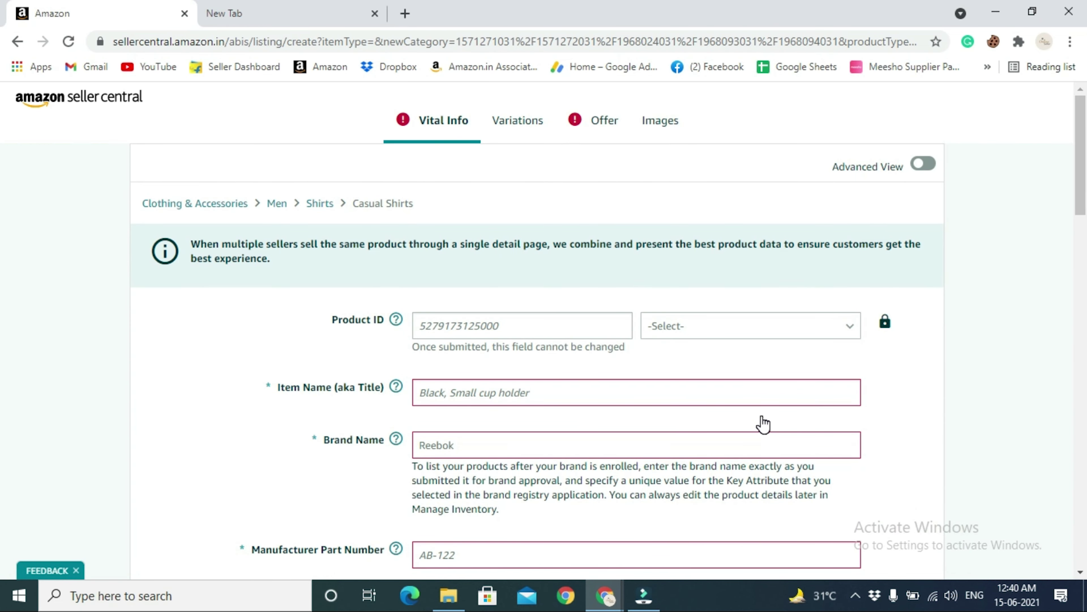
# Scroll the Vital Info form and cycle through the Variations, Offer and Images sections.
pyautogui.scroll(-20, 763, 424)
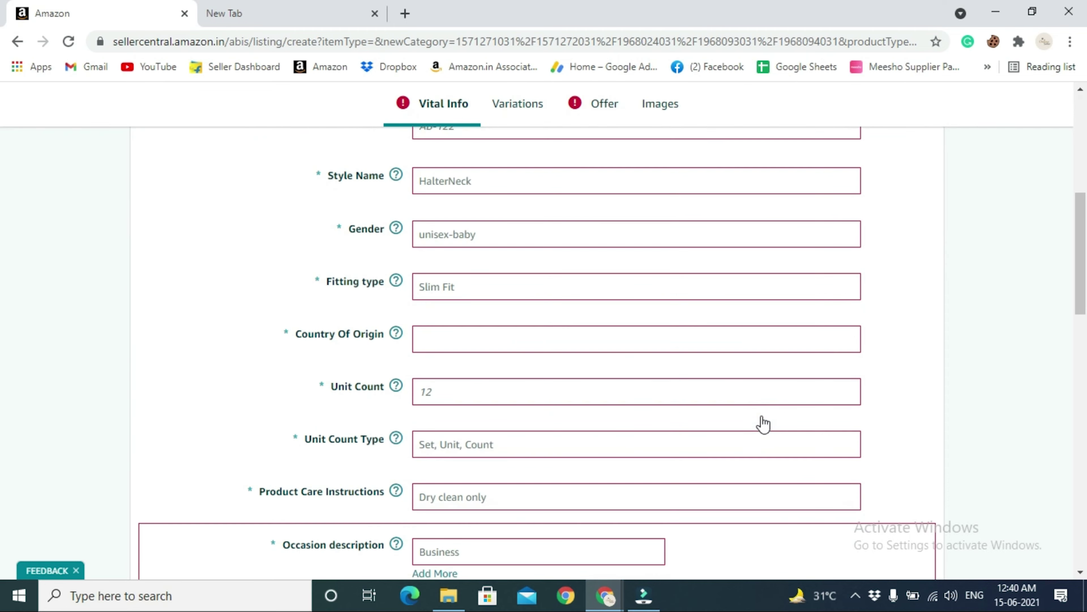
pyautogui.scroll(20, 763, 423)
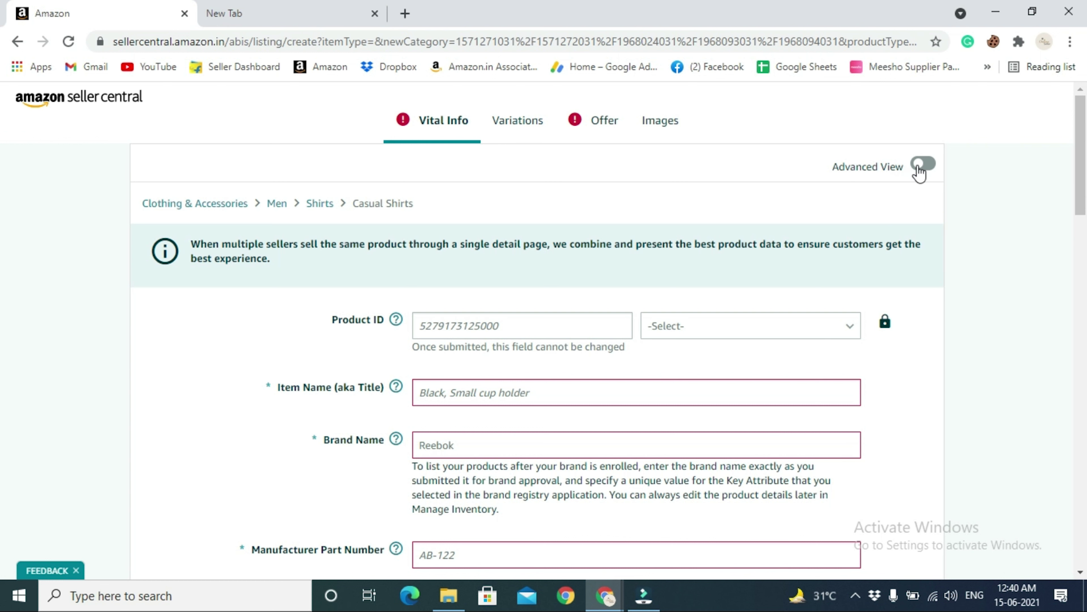
pyautogui.click(519, 122)
pyautogui.click(596, 129)
pyautogui.click(667, 126)
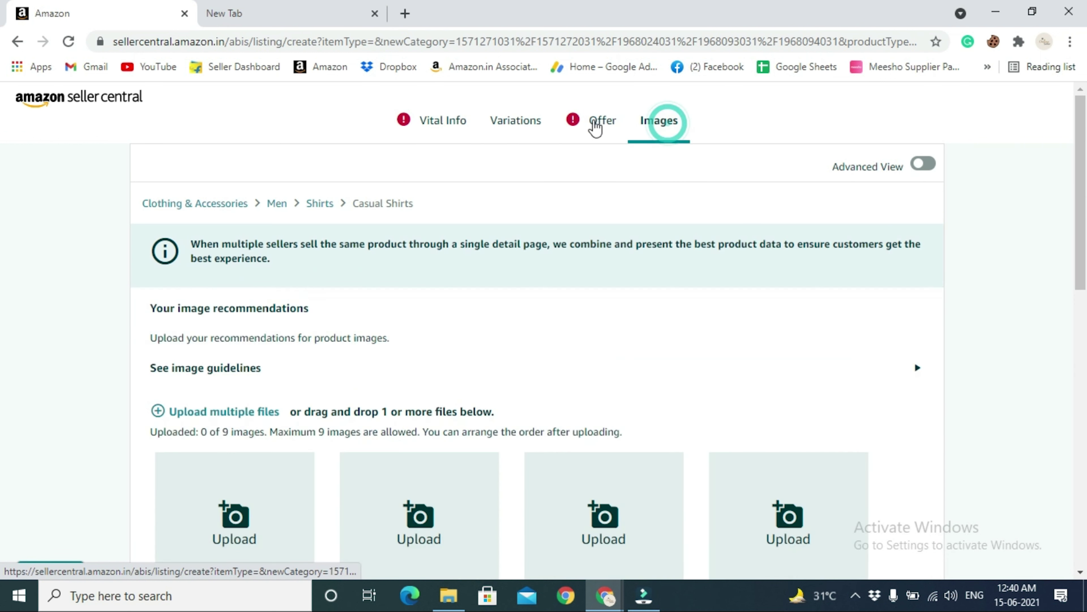
pyautogui.click(593, 124)
pyautogui.click(536, 124)
pyautogui.click(439, 128)
# Revisit the Offer, Images and Variations sections, then scroll back through Vital Info.
pyautogui.click(573, 129)
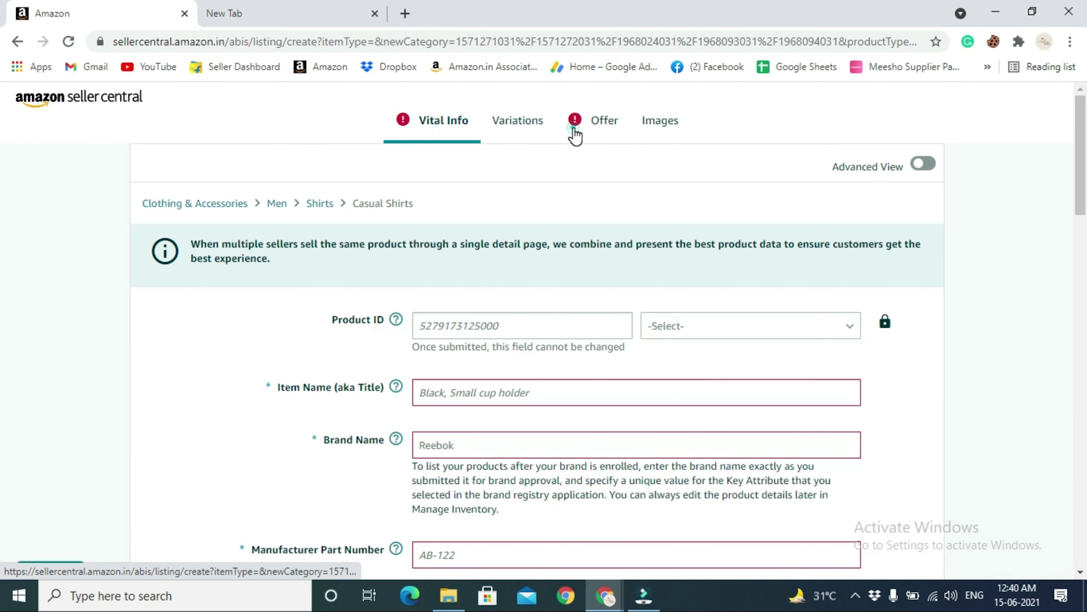
pyautogui.click(660, 124)
pyautogui.click(589, 123)
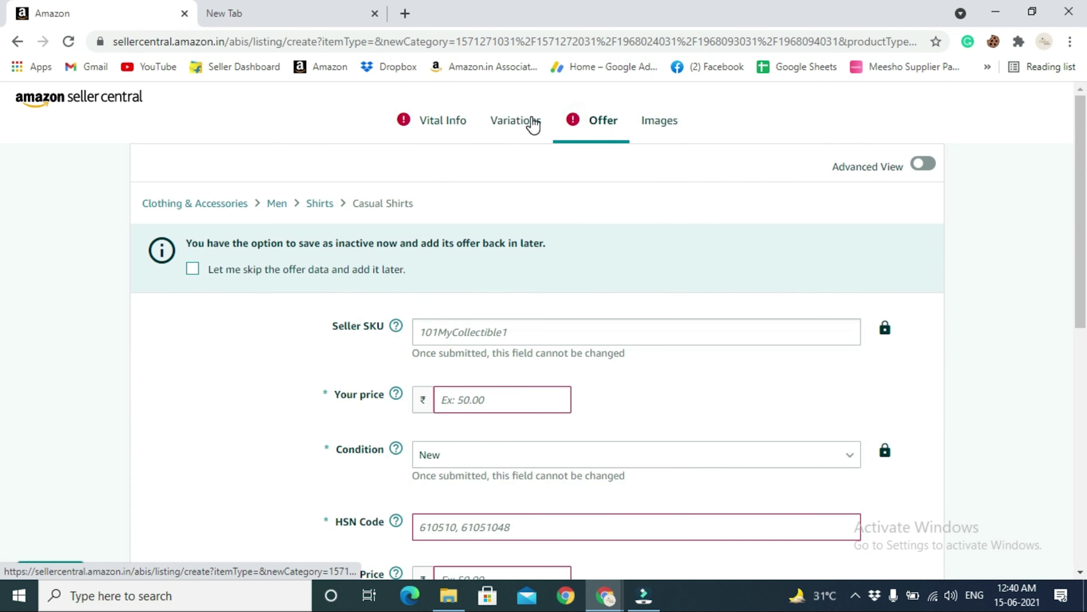
pyautogui.click(533, 124)
pyautogui.click(438, 128)
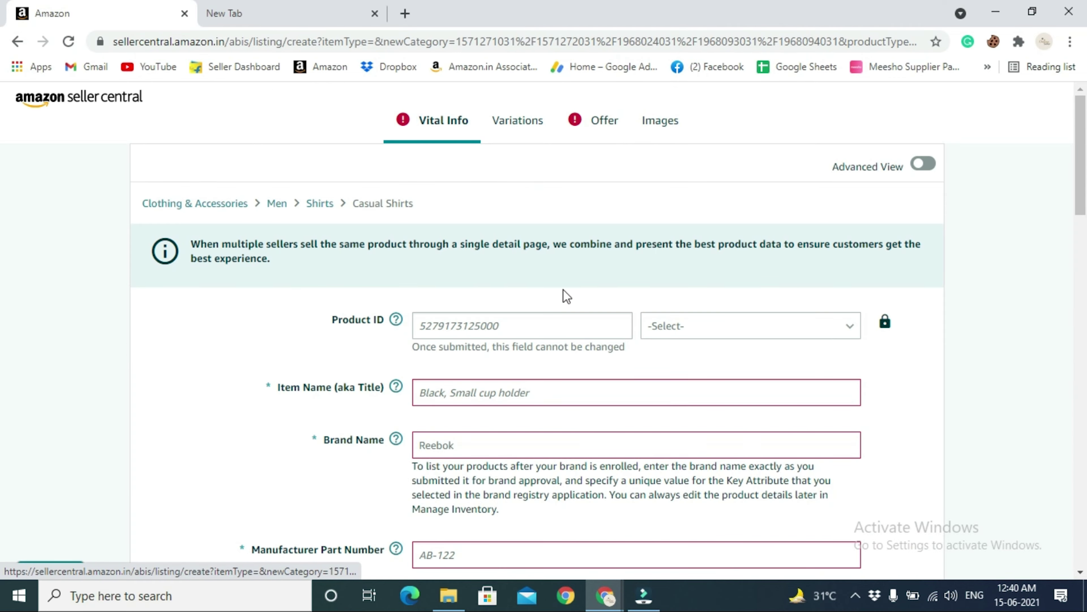
pyautogui.scroll(-20, 610, 386)
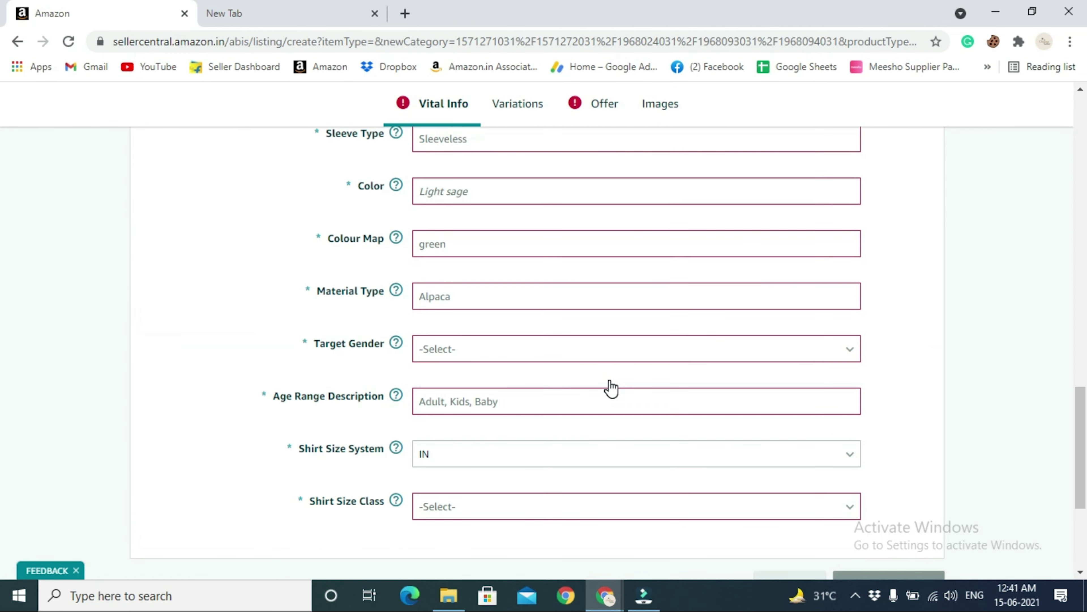
pyautogui.scroll(20, 611, 388)
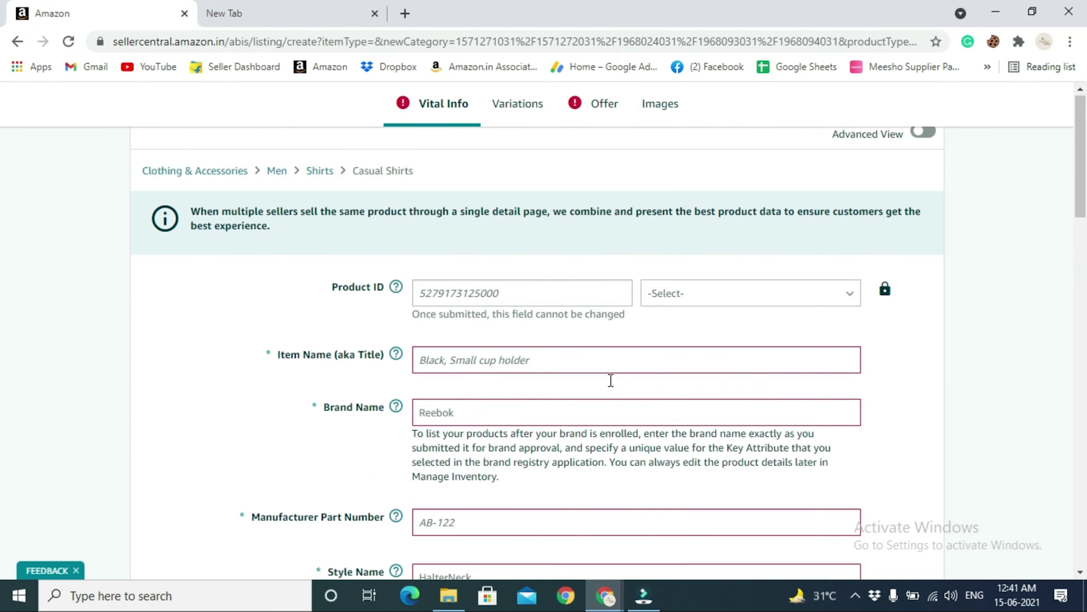
pyautogui.scroll(1, 610, 380)
# Step through Variations, Offer and Images once more, then switch on Advanced View.
pyautogui.click(516, 129)
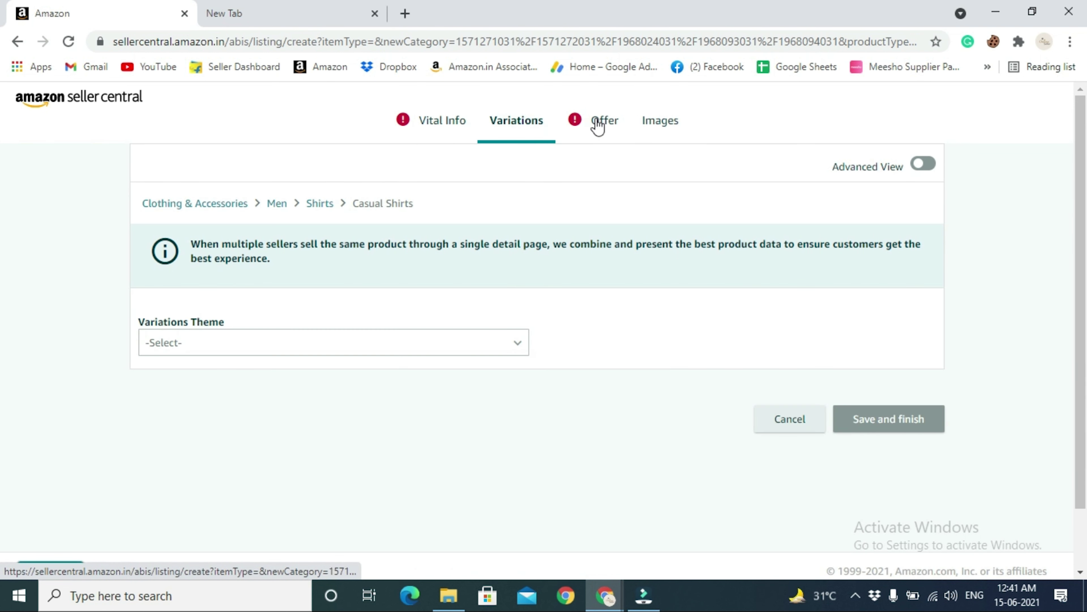
pyautogui.click(598, 126)
pyautogui.click(651, 126)
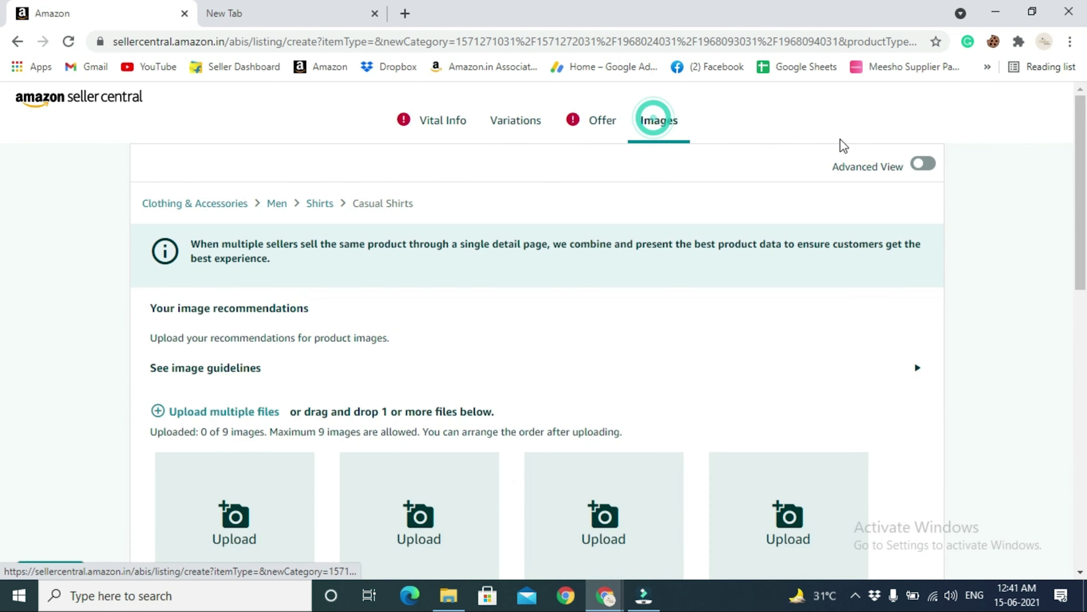
pyautogui.click(931, 167)
# Browse the Description, Keywords, More Details, Images, Compliance, Offer and Variations sections, then return to Vital Info.
pyautogui.click(655, 129)
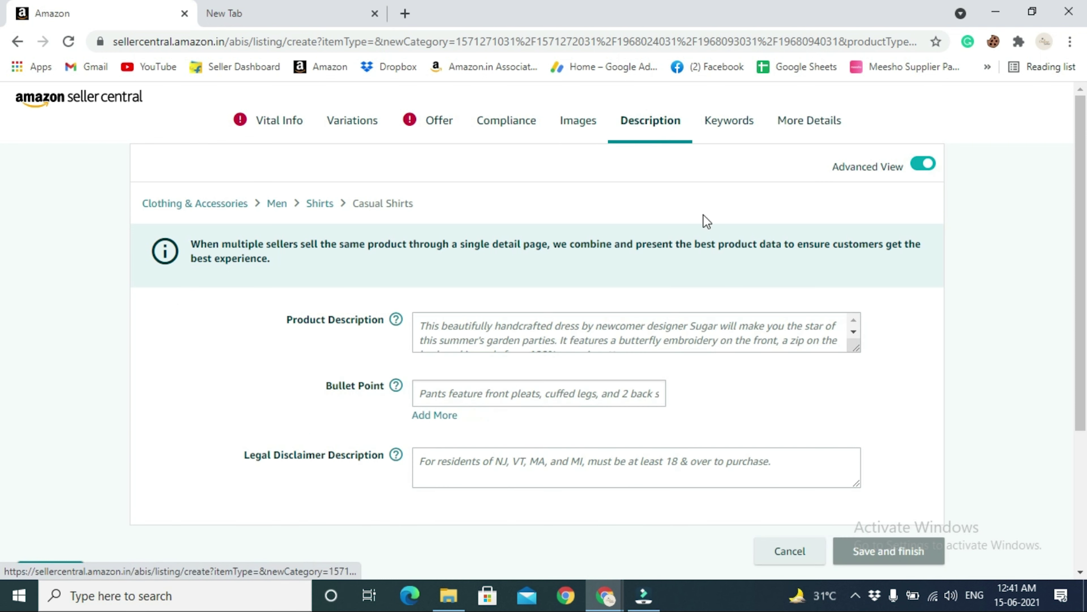
pyautogui.click(733, 128)
pyautogui.click(817, 128)
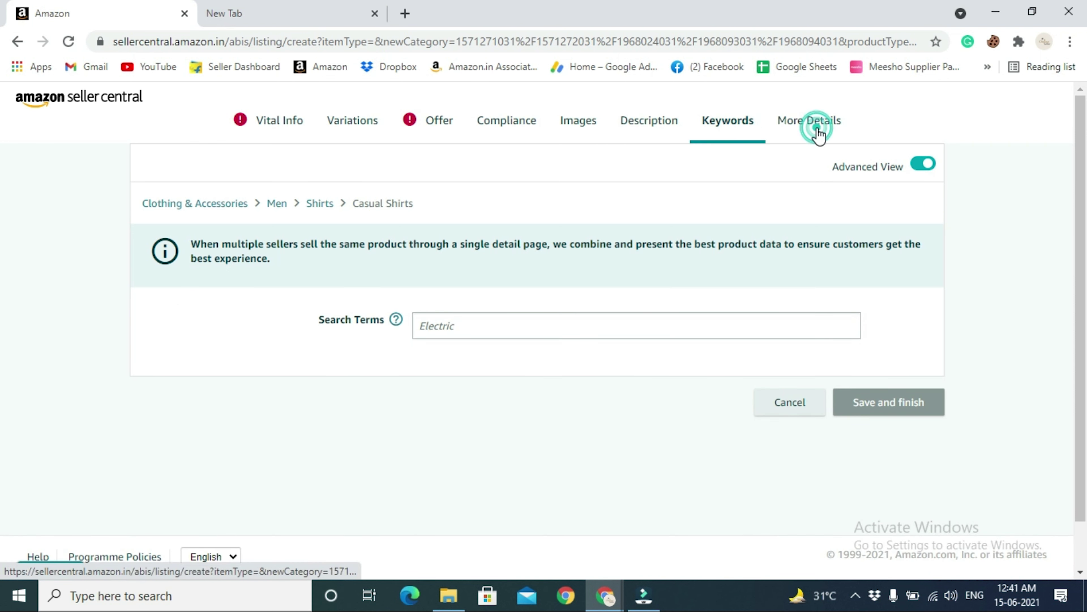
pyautogui.click(690, 128)
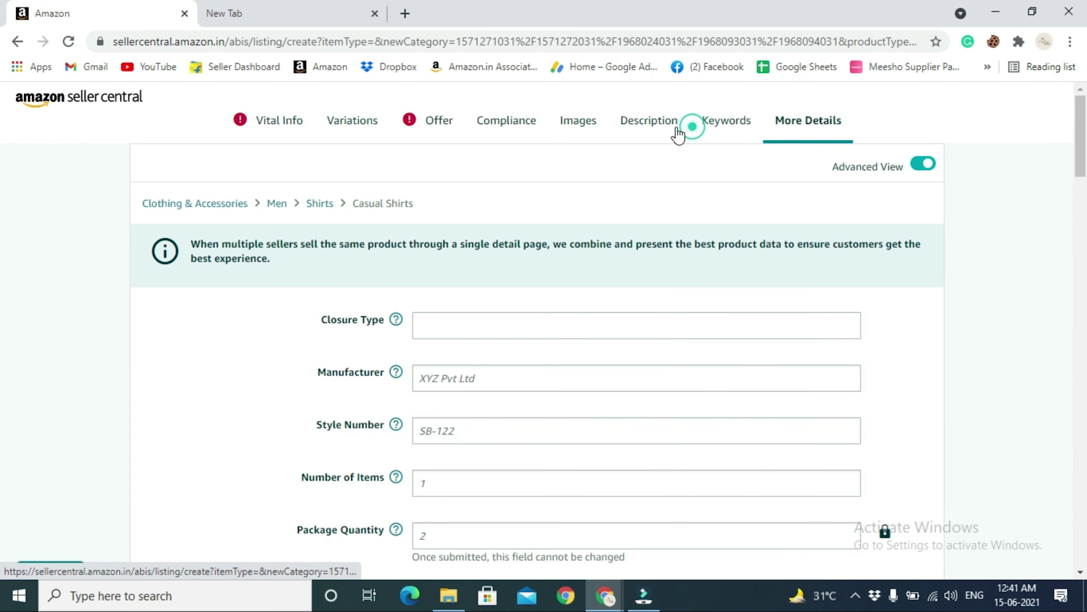
pyautogui.click(655, 127)
pyautogui.click(578, 125)
pyautogui.click(522, 125)
pyautogui.click(432, 128)
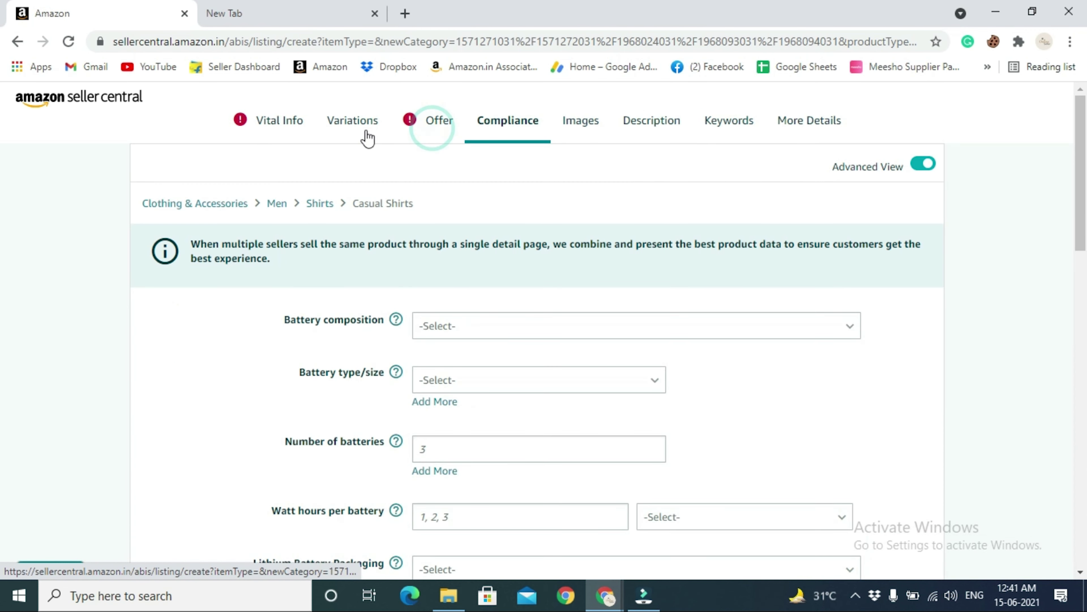
pyautogui.click(367, 134)
pyautogui.click(267, 129)
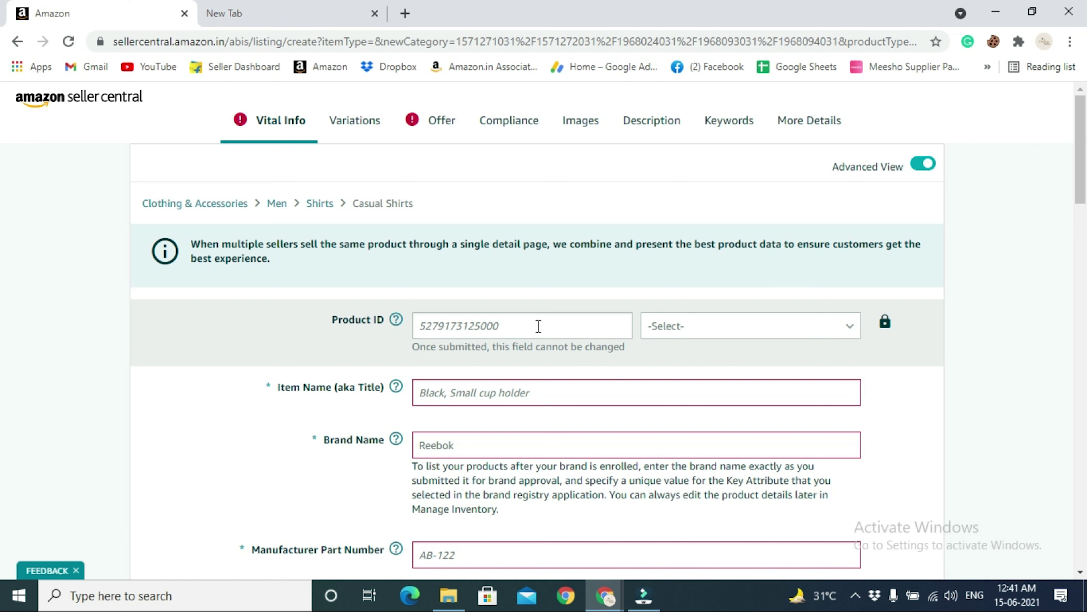
# Check the Product ID type options, then enter 'Online Loot Store' as the Brand Name.
pyautogui.click(704, 331)
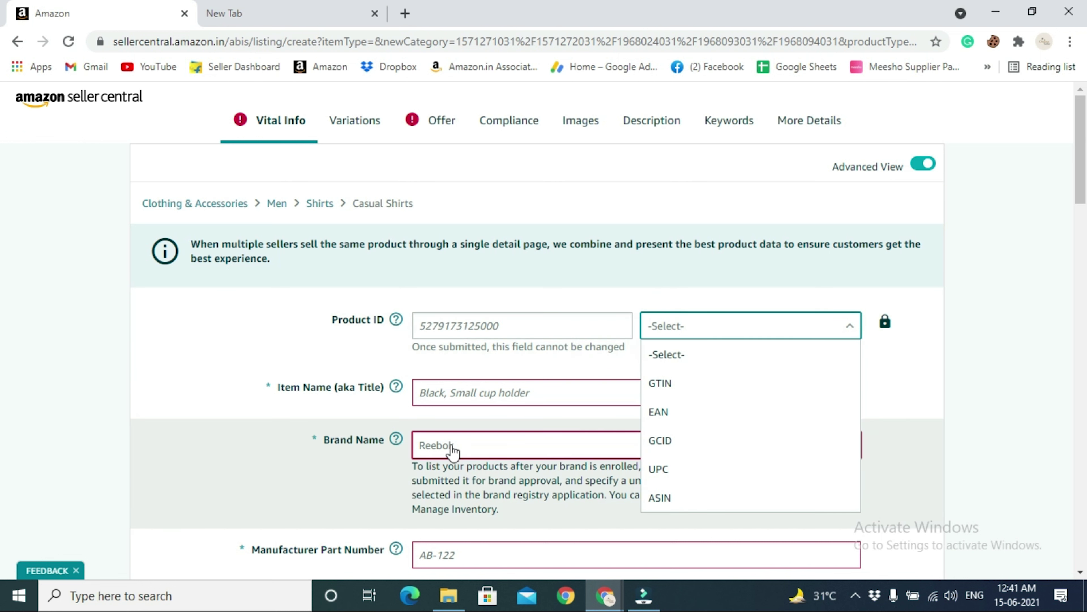
pyautogui.click(279, 443)
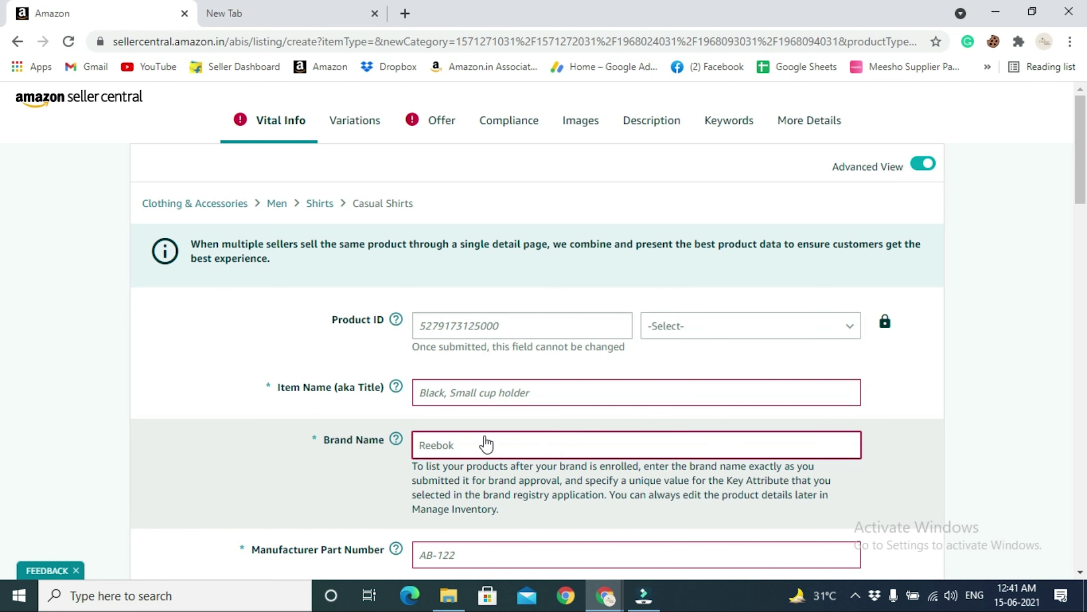
pyautogui.click(505, 445)
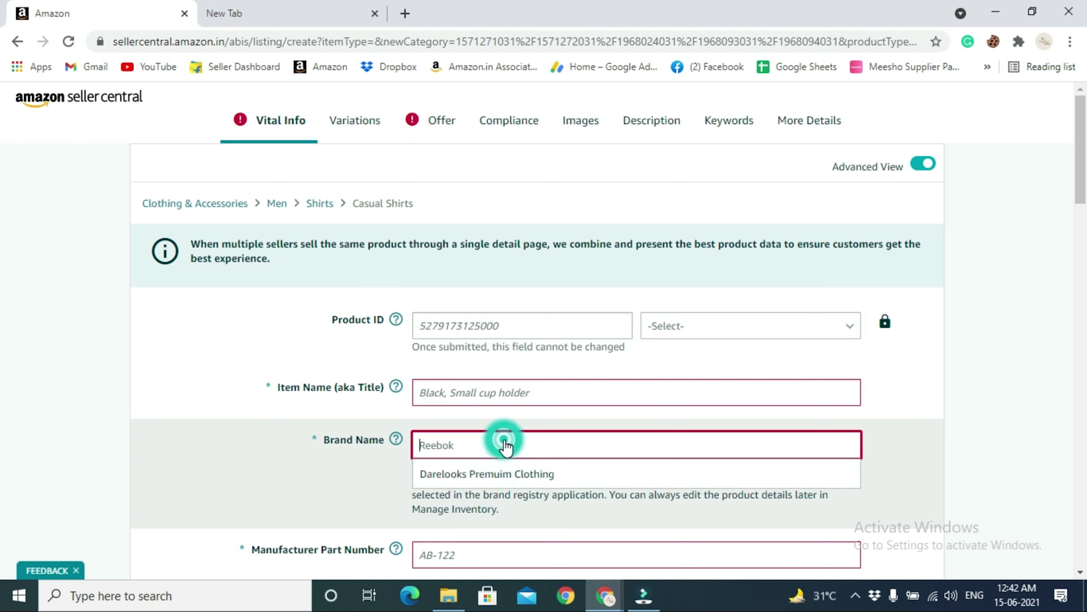
pyautogui.click(310, 458)
pyautogui.click(468, 452)
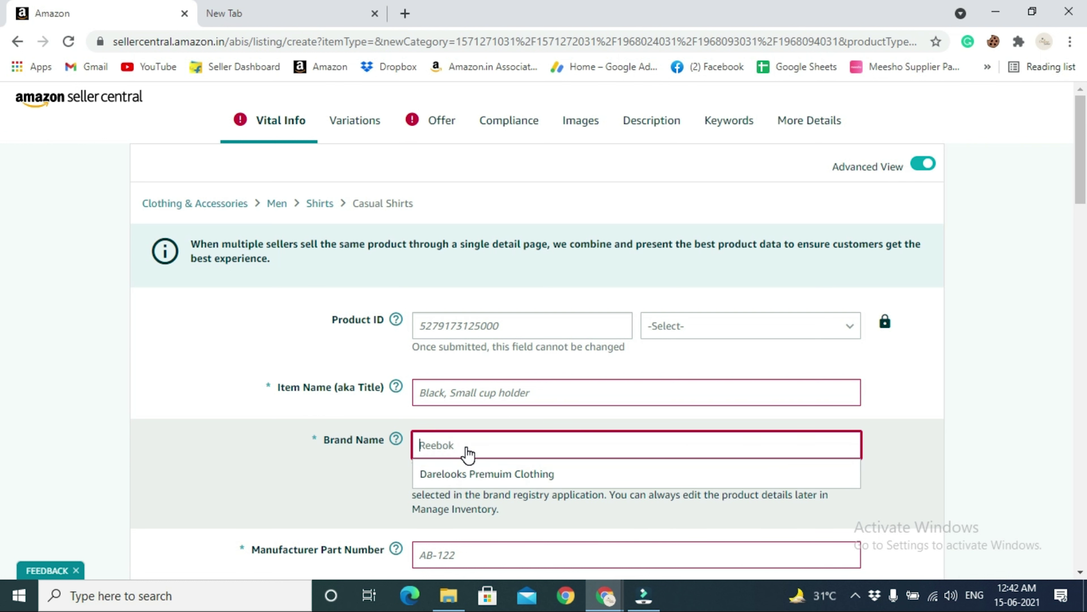
pyautogui.write('On')
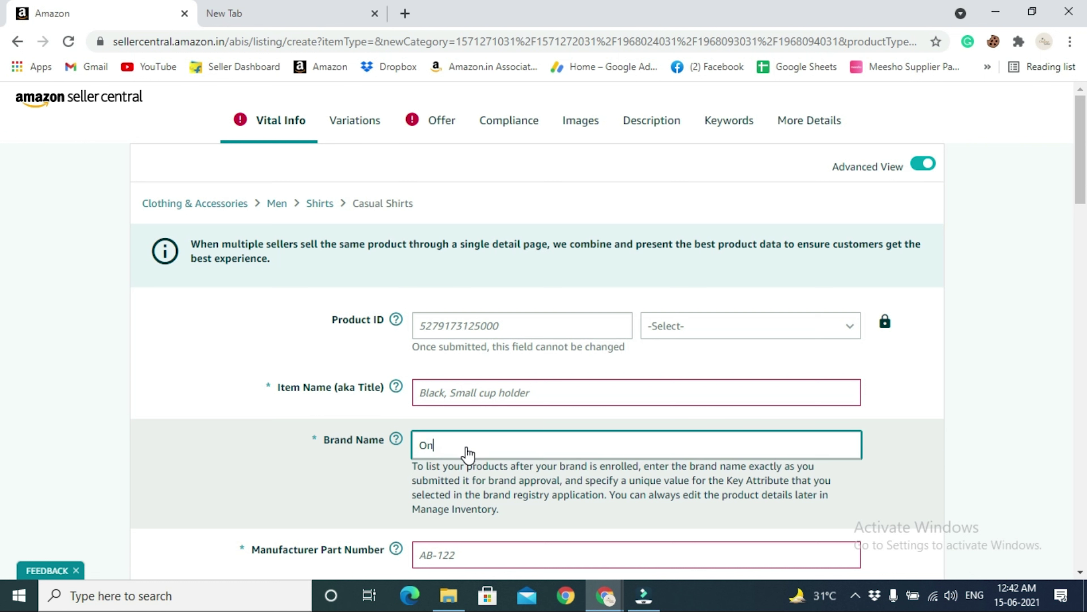
pyautogui.press('BackSpace')
pyautogui.press('BackSpace')
pyautogui.press('BackSpace')
pyautogui.write('nline L')
pyautogui.scroll(-10, 467, 452)
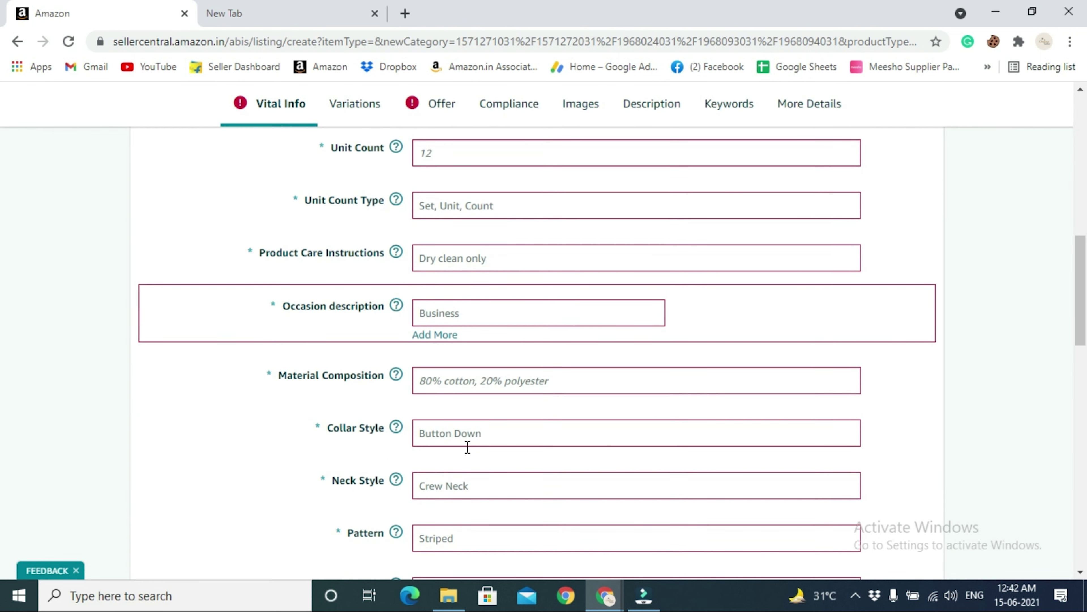
pyautogui.click(449, 433)
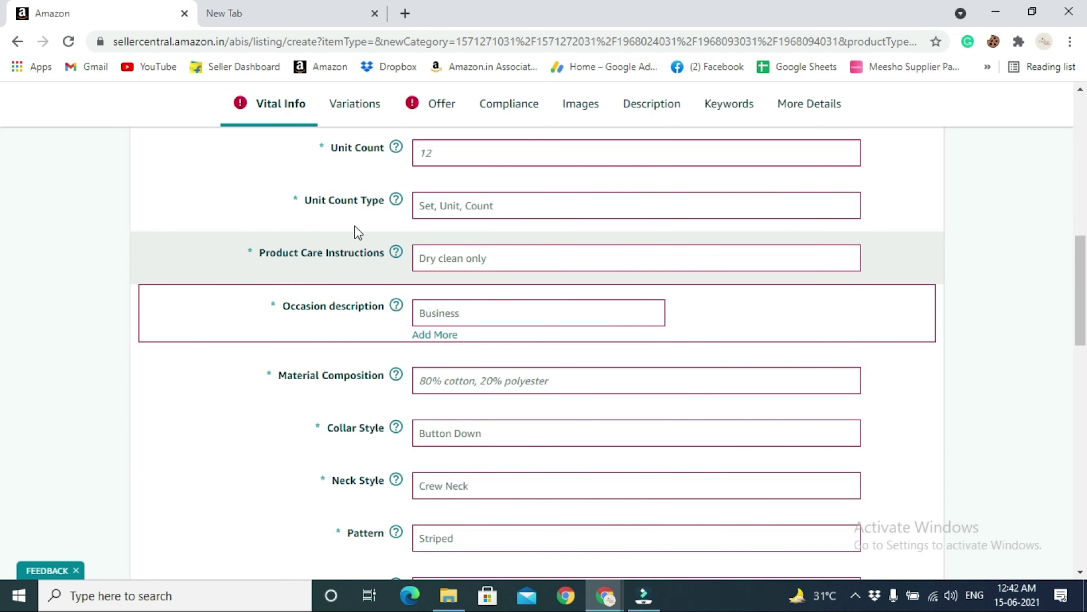
pyautogui.scroll(-3, 503, 354)
pyautogui.scroll(-2, 503, 354)
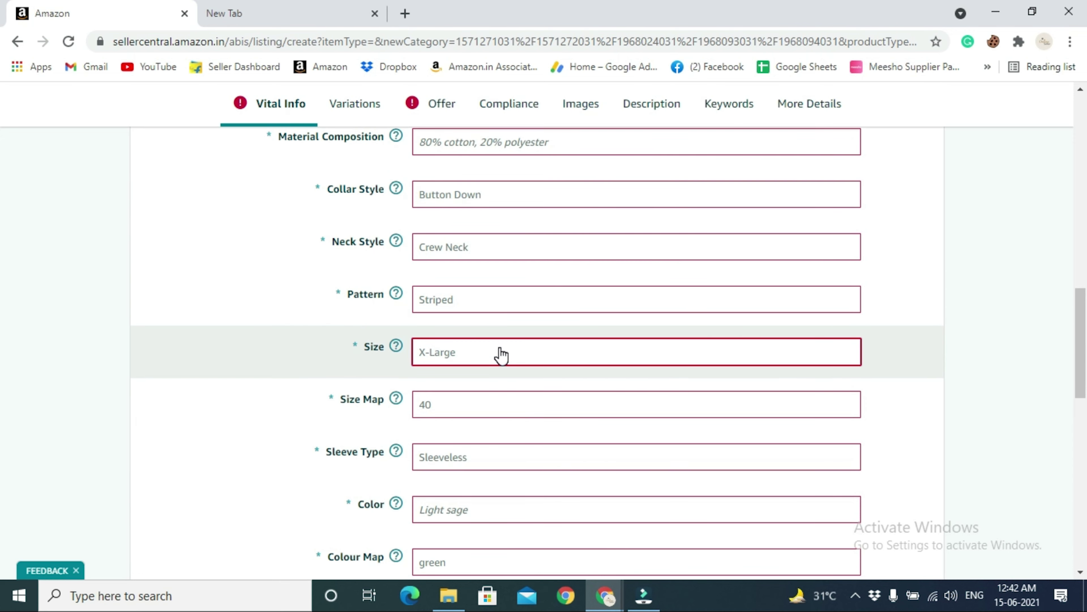
pyautogui.scroll(-8, 501, 356)
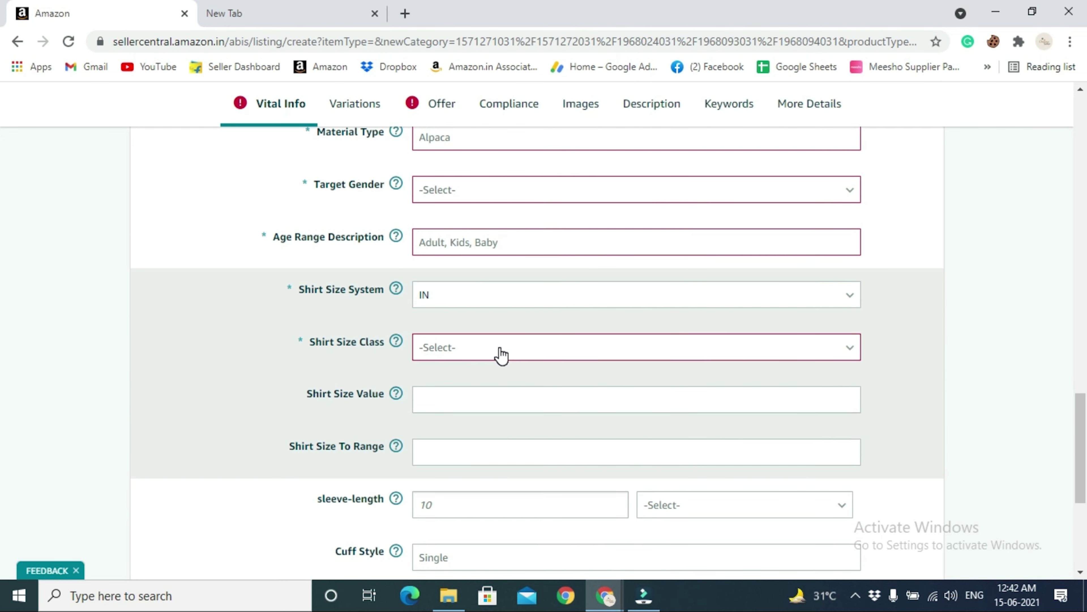
pyautogui.scroll(-6, 502, 356)
pyautogui.scroll(20, 502, 355)
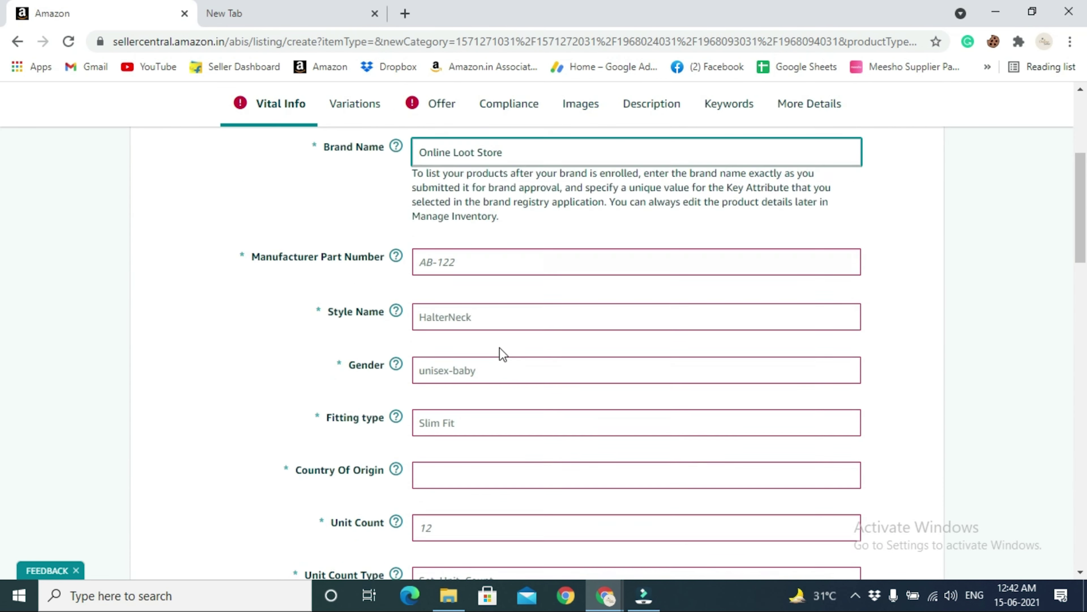
pyautogui.scroll(7, 503, 355)
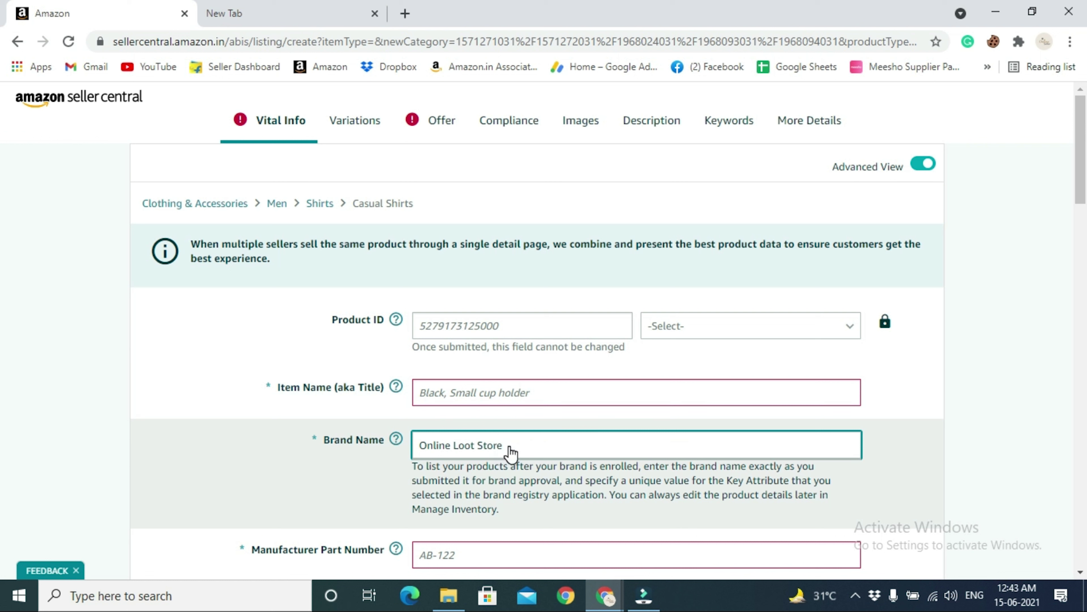
# Choose GTIN as Product ID type and type the Item Name 'Online Loot Store Men's Checkered Slim Fit Casual Shirt Color Blue Size'.
pyautogui.click(713, 330)
pyautogui.click(685, 383)
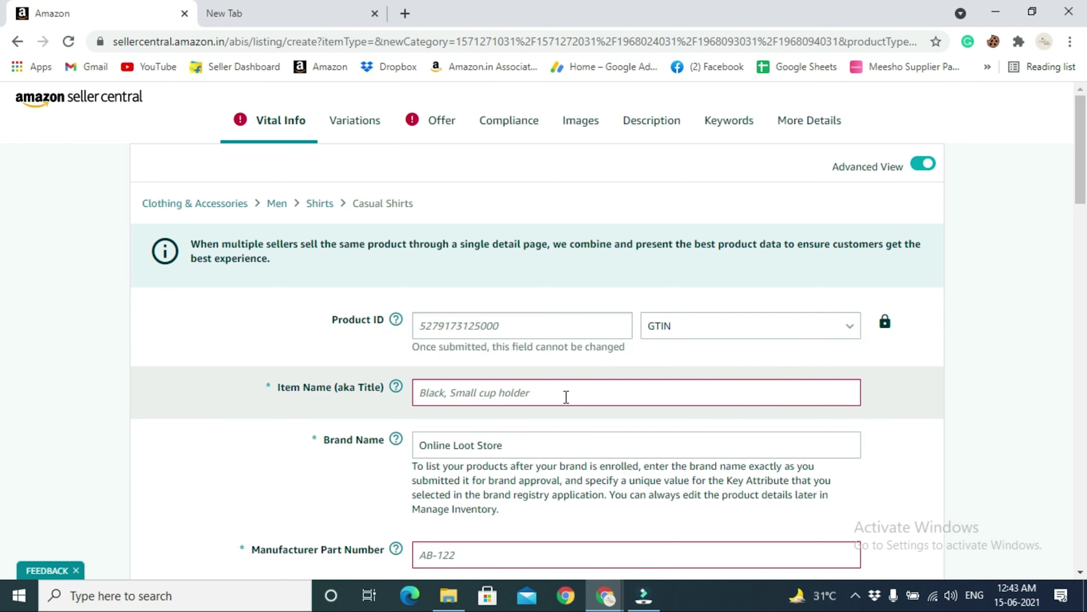
pyautogui.click(557, 392)
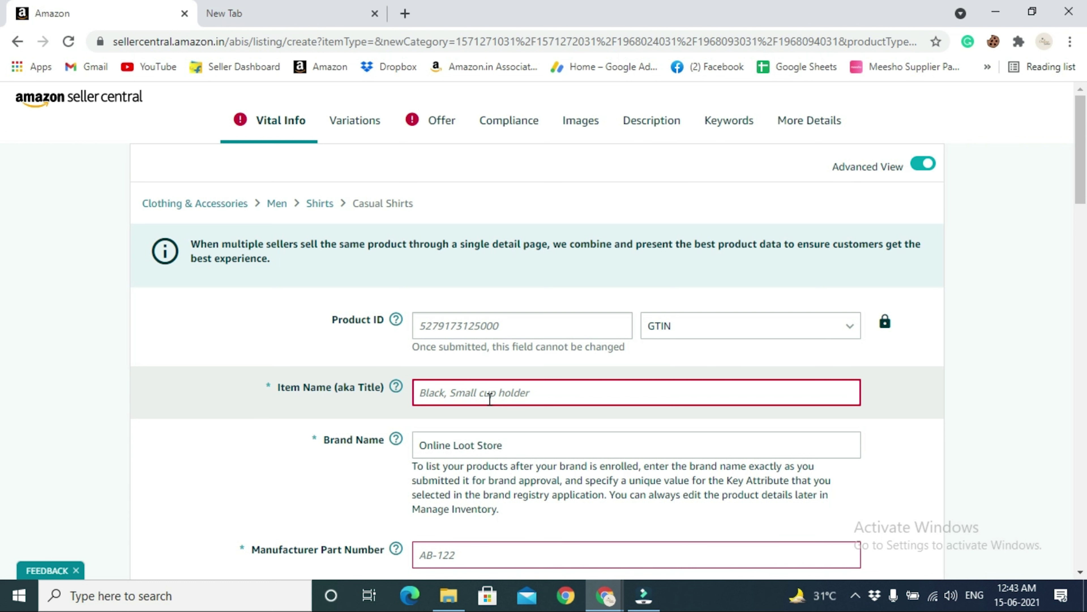
pyautogui.write('Me')
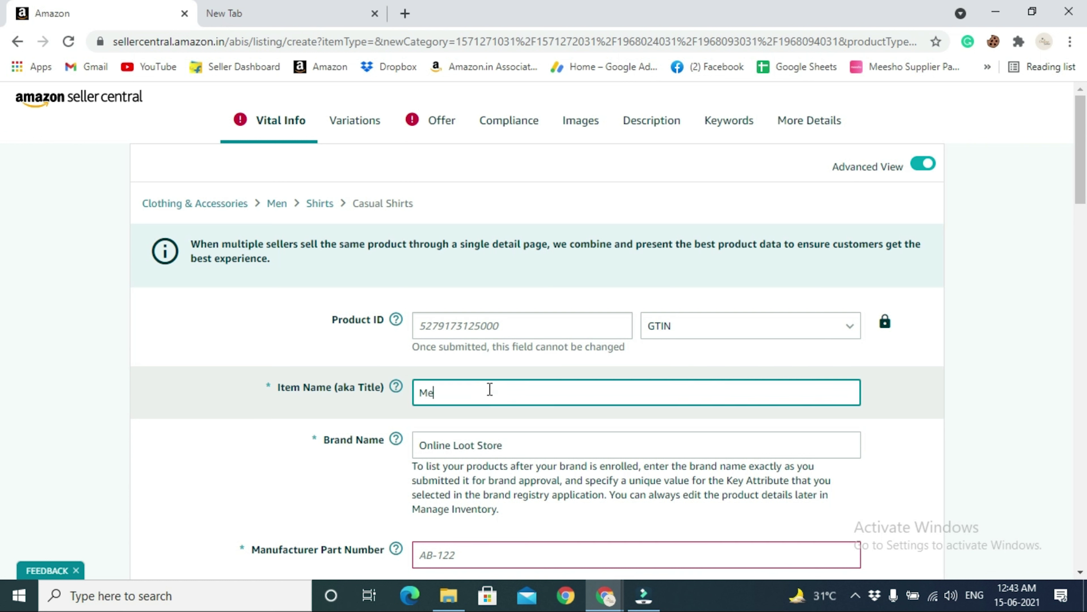
pyautogui.press('BackSpace')
pyautogui.press('BackSpace')
pyautogui.write("Online Loot Store Men's Check")
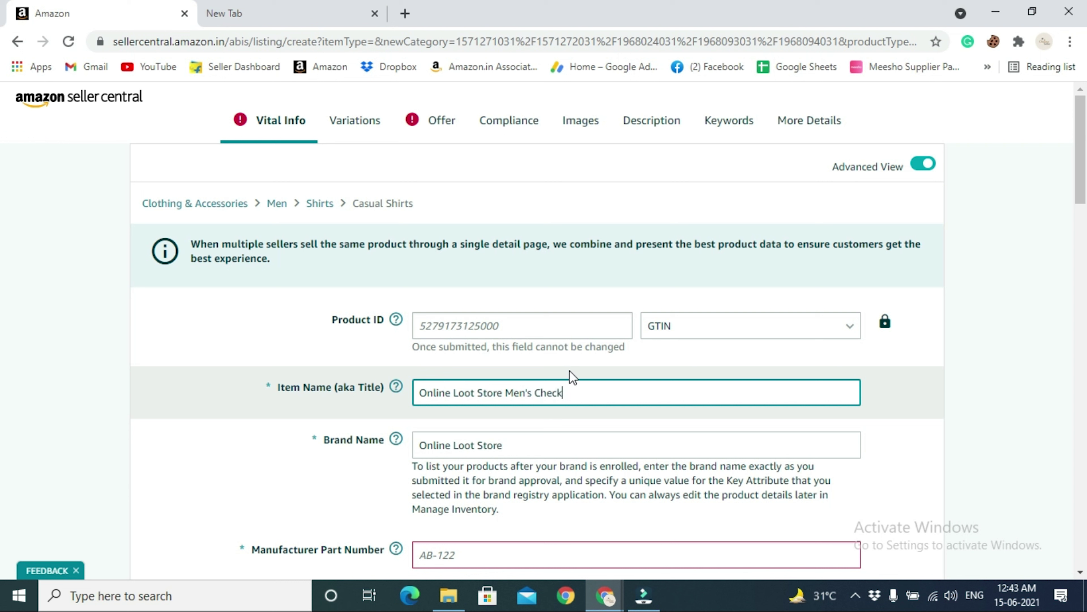
pyautogui.write('ered Slim Fit Casual Shirt')
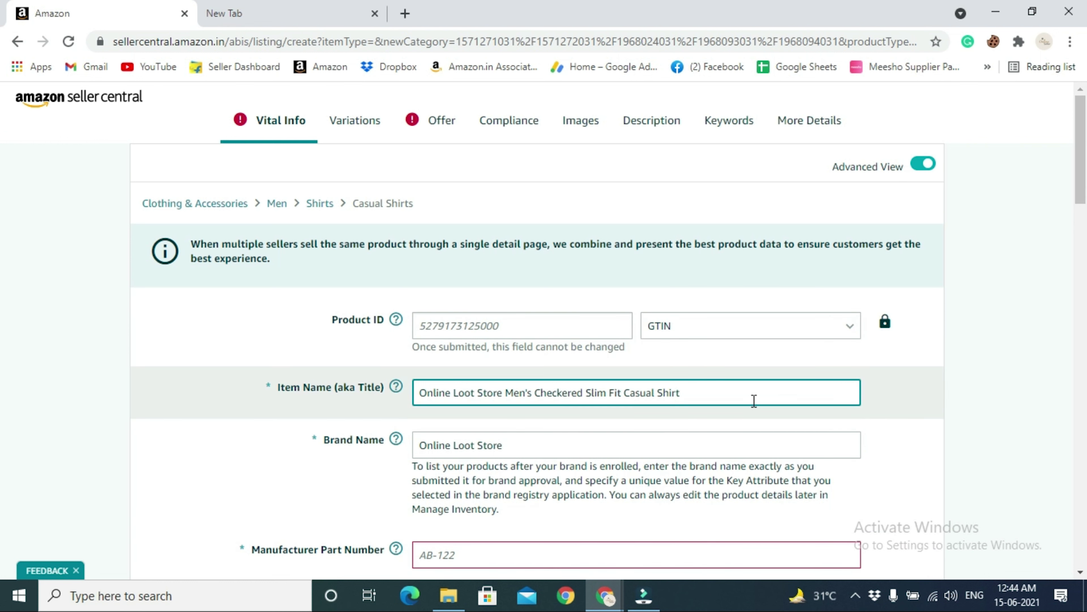
pyautogui.write('olo')
pyautogui.write('r Tea')
pyautogui.write('l Blu')
pyautogui.press('BackSpace')
pyautogui.press('BackSpace')
pyautogui.press('BackSpace')
pyautogui.write('Blu')
pyautogui.write('e Size')
# Search Google for 'bracket' in a new tab and select the opening bracket in the definition.
pyautogui.click(404, 14)
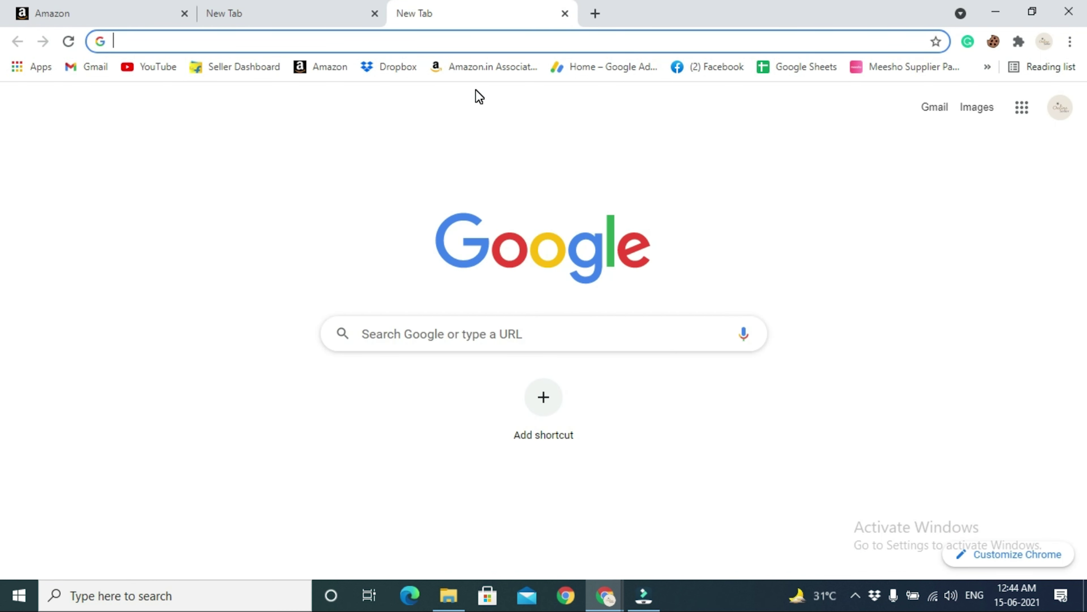
pyautogui.write('brack')
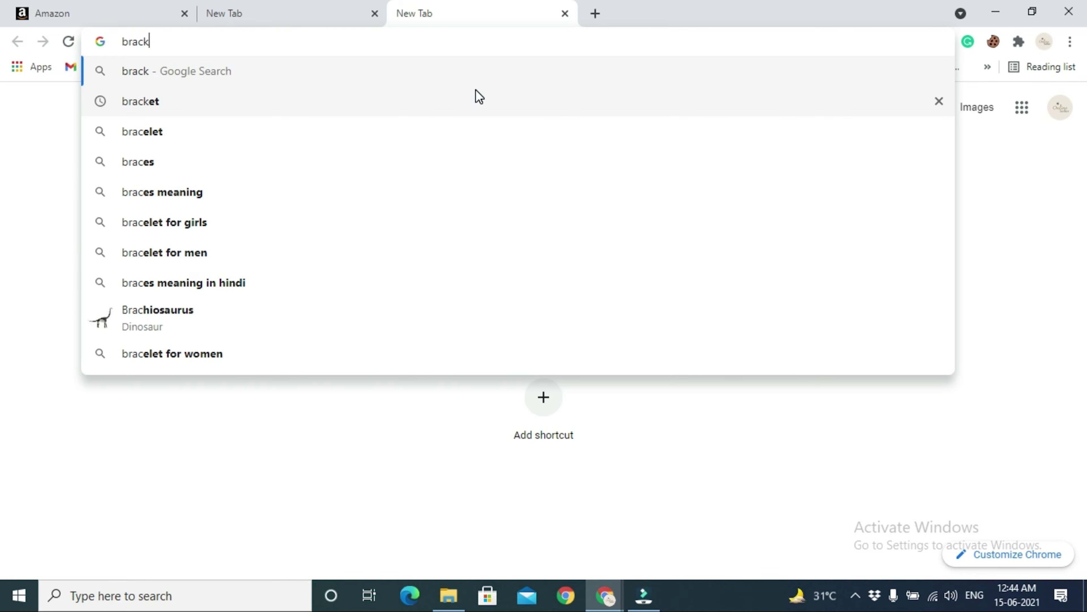
pyautogui.click(458, 90)
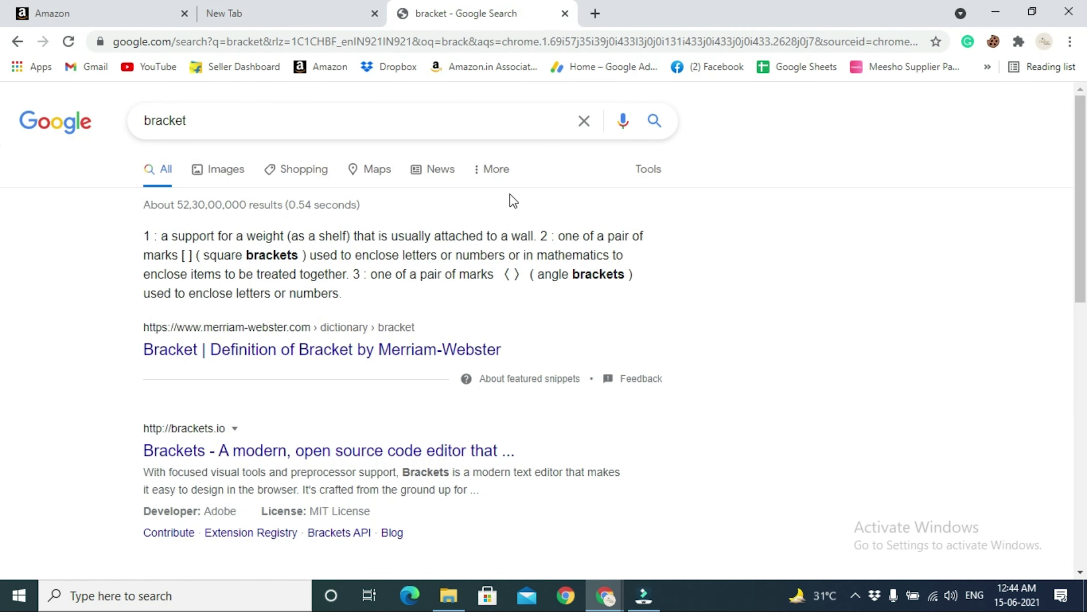
pyautogui.tripleClick(197, 256)
pyautogui.click(196, 256)
pyautogui.moveTo(196, 256); pyautogui.dragTo(204, 254)
pyautogui.rightClick(197, 258)
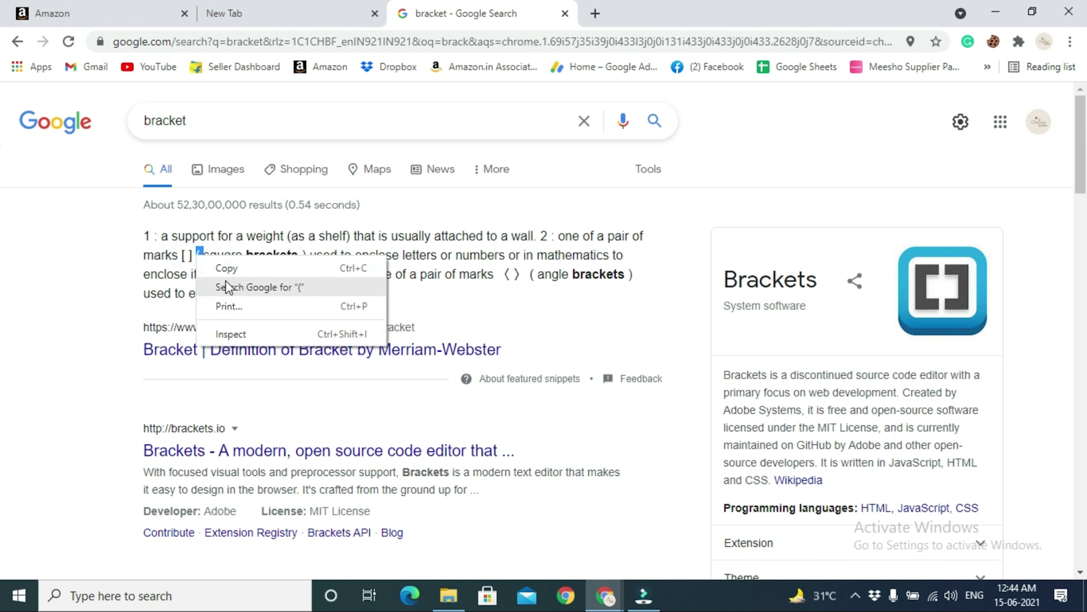
pyautogui.click(129, 13)
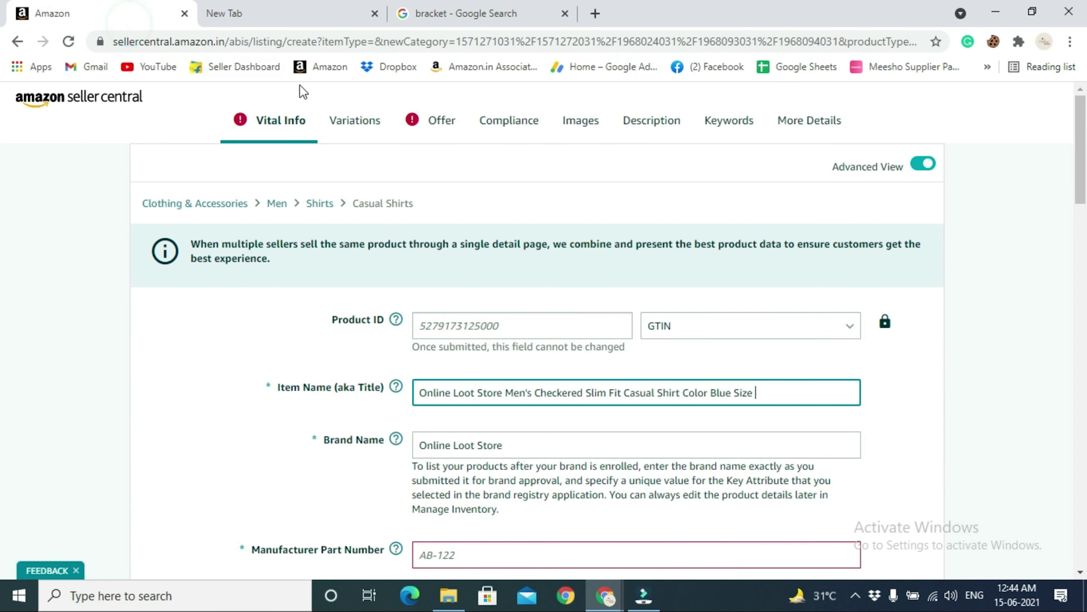
# Replace the mistakenly pasted 'XYZ Fashion' after Size with a copied '(' and type 'Medium'.
pyautogui.rightClick(774, 402)
pyautogui.click(825, 269)
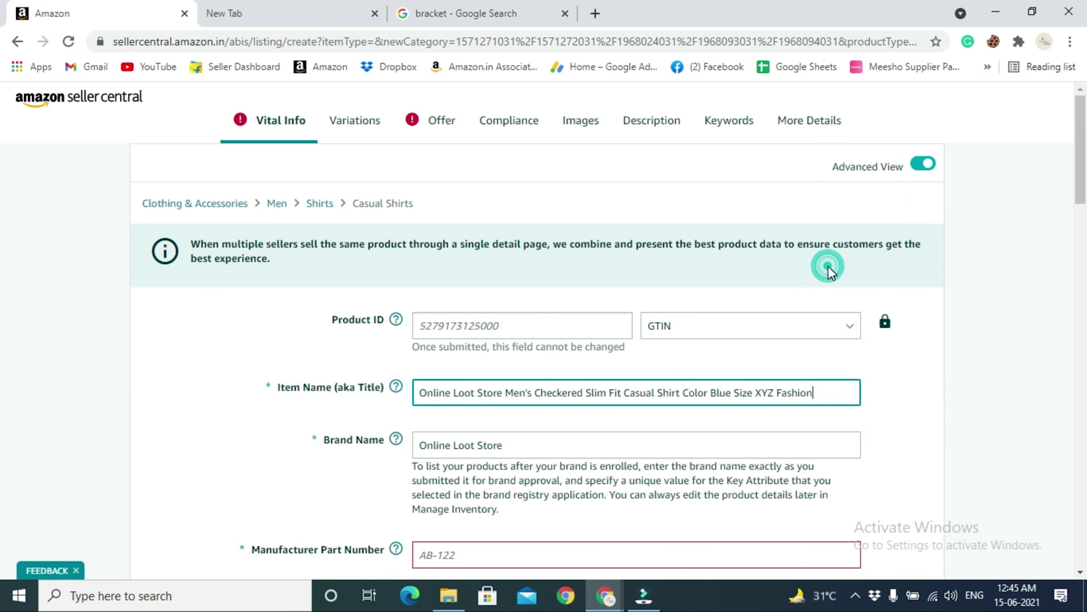
pyautogui.doubleClick(764, 392)
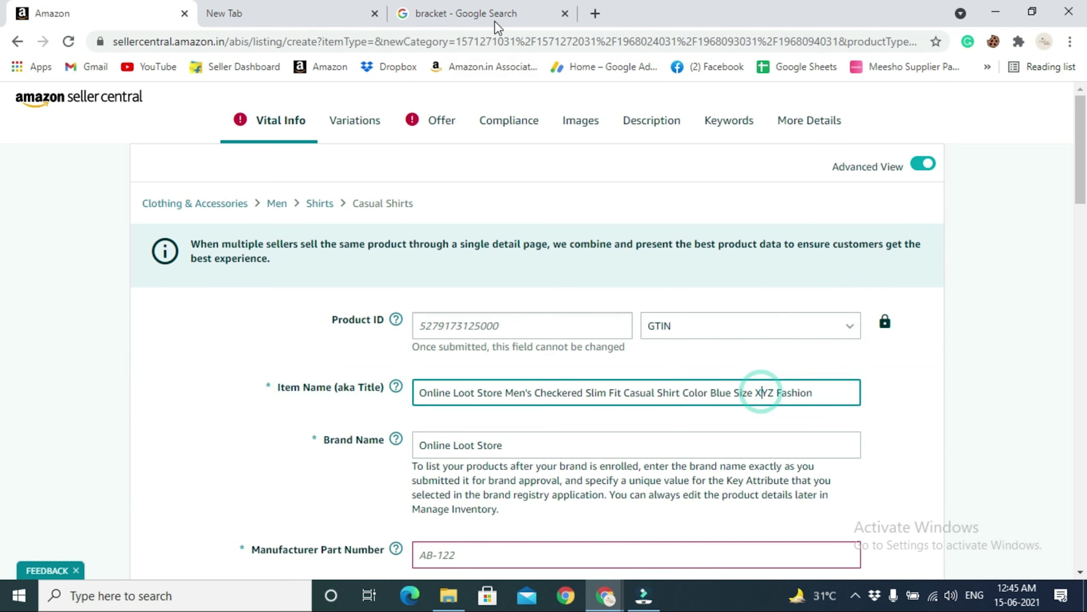
pyautogui.click(487, 16)
pyautogui.rightClick(208, 255)
pyautogui.click(219, 264)
pyautogui.click(82, 13)
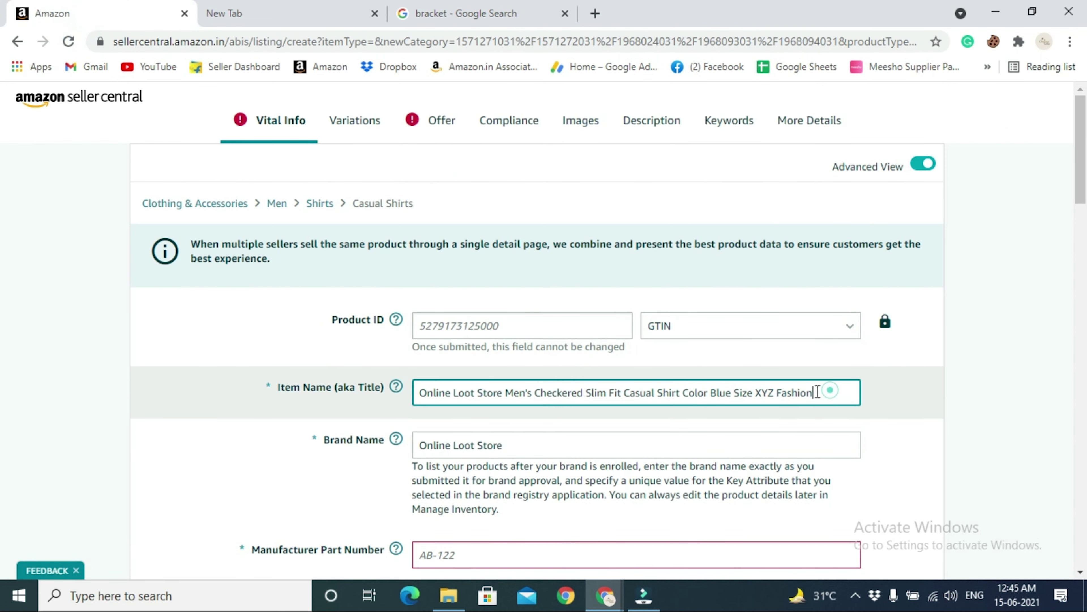
pyautogui.moveTo(828, 393)
pyautogui.mouseDown()
pyautogui.moveTo(758, 393)
pyautogui.moveTo(812, 395)
pyautogui.mouseUp()
pyautogui.click(758, 394)
pyautogui.rightClick(800, 396)
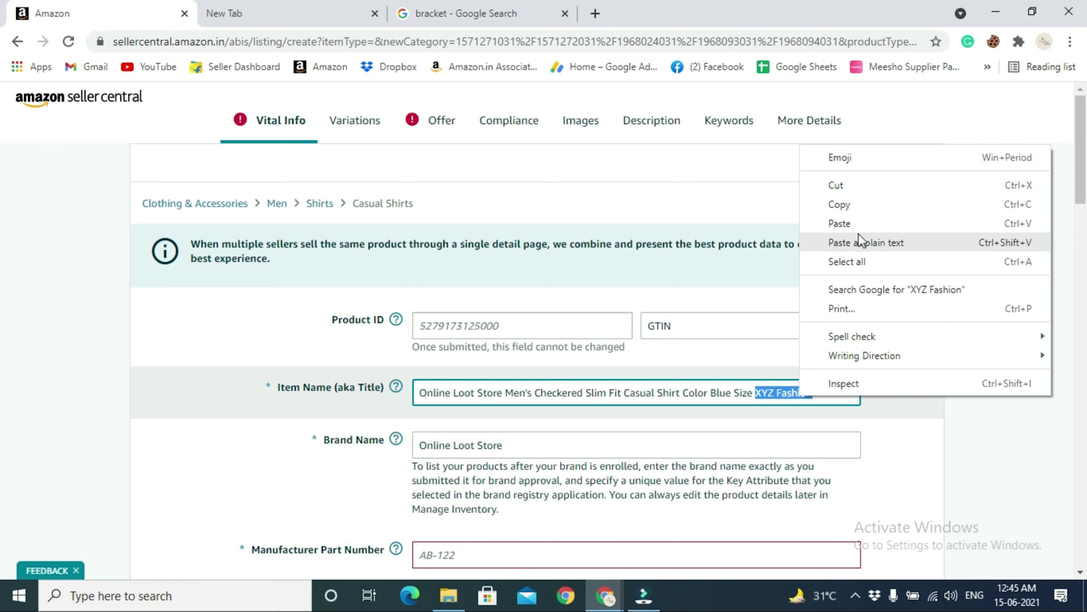
pyautogui.click(854, 223)
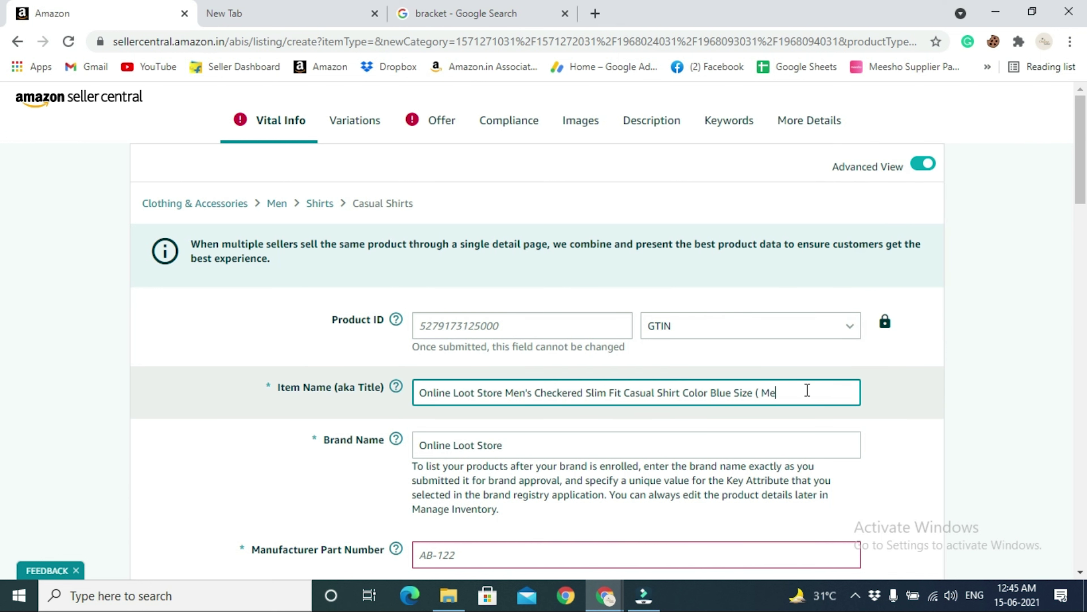
pyautogui.write('Medium')
# Copy ')' from the bracket results and paste it after Medium in the Item Name.
pyautogui.click(498, 10)
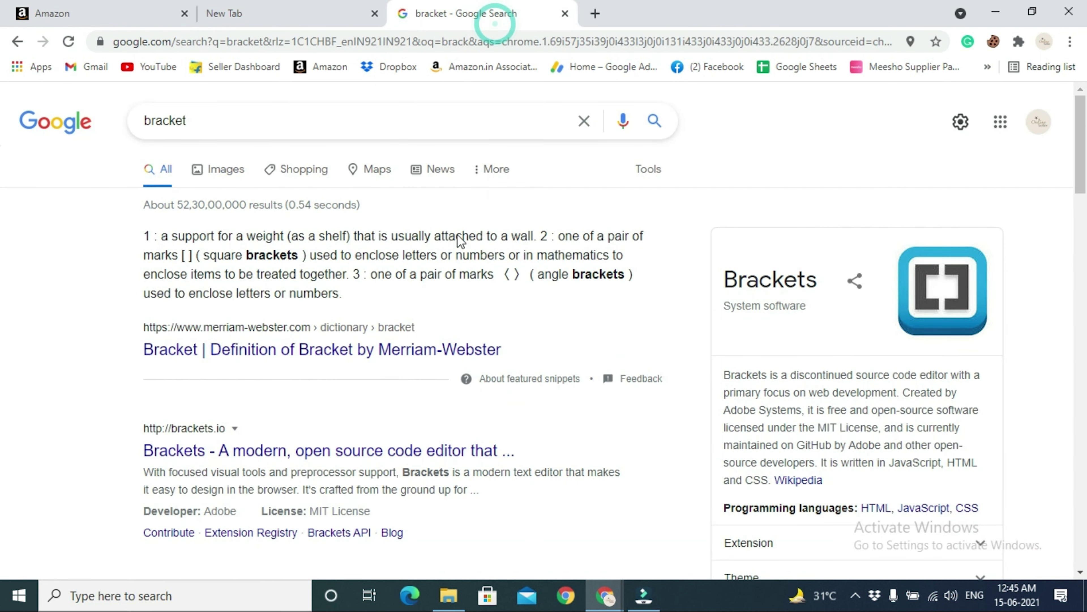
pyautogui.doubleClick(304, 254)
pyautogui.rightClick(304, 253)
pyautogui.click(335, 265)
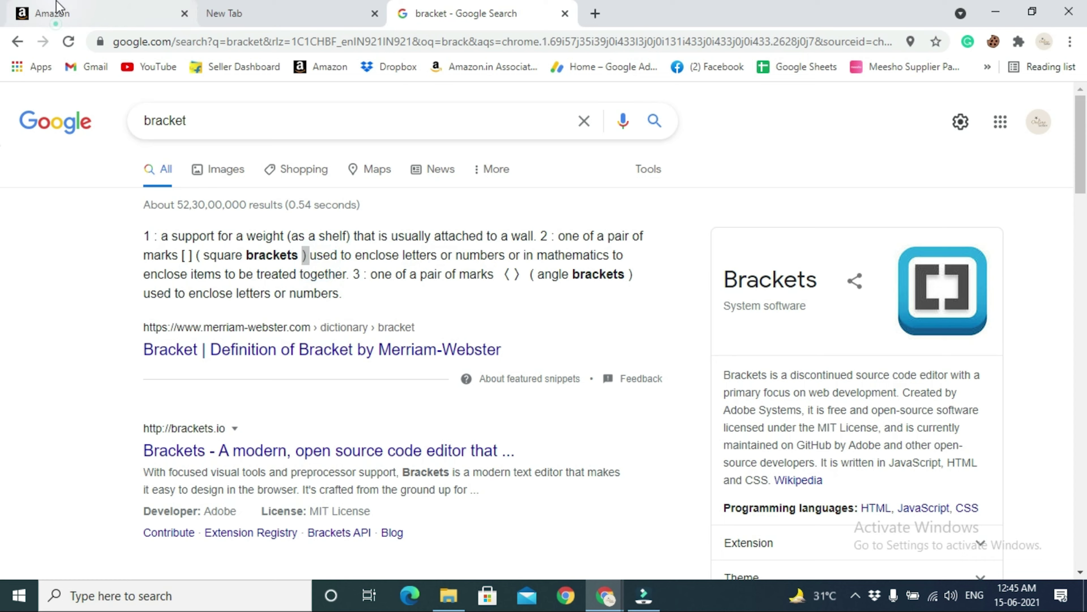
pyautogui.click(99, 13)
pyautogui.rightClick(821, 388)
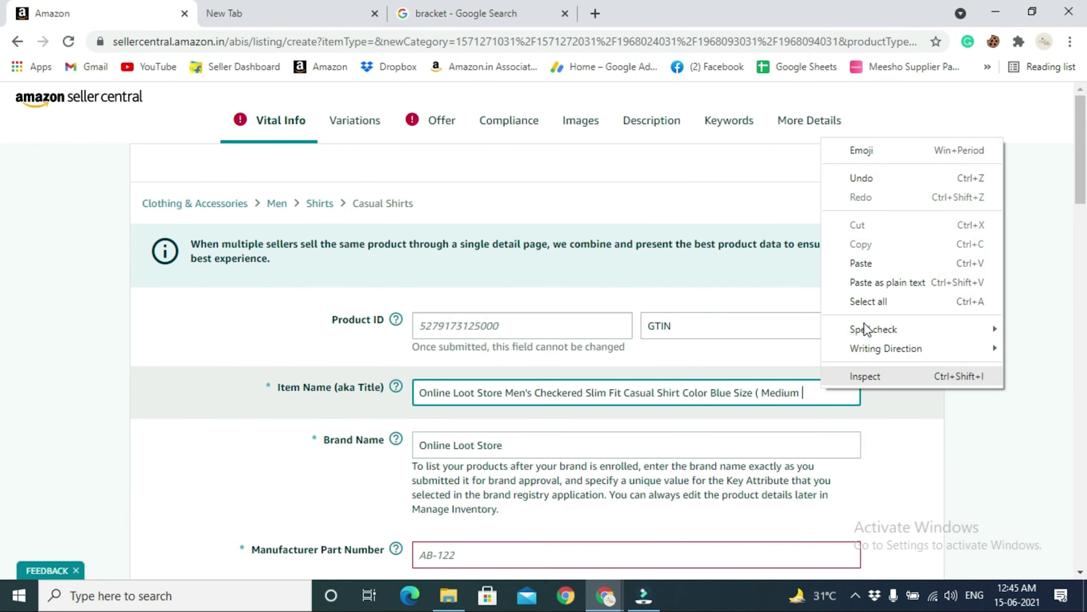
pyautogui.click(884, 263)
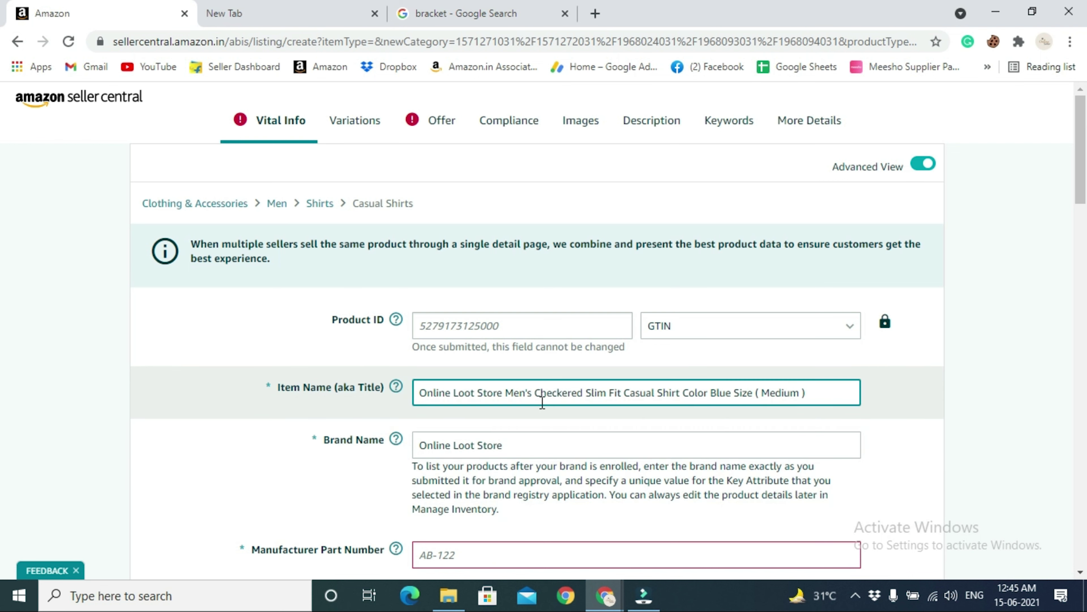
# Choose Casual from the Style Name dropdown list.
pyautogui.scroll(-3, 548, 433)
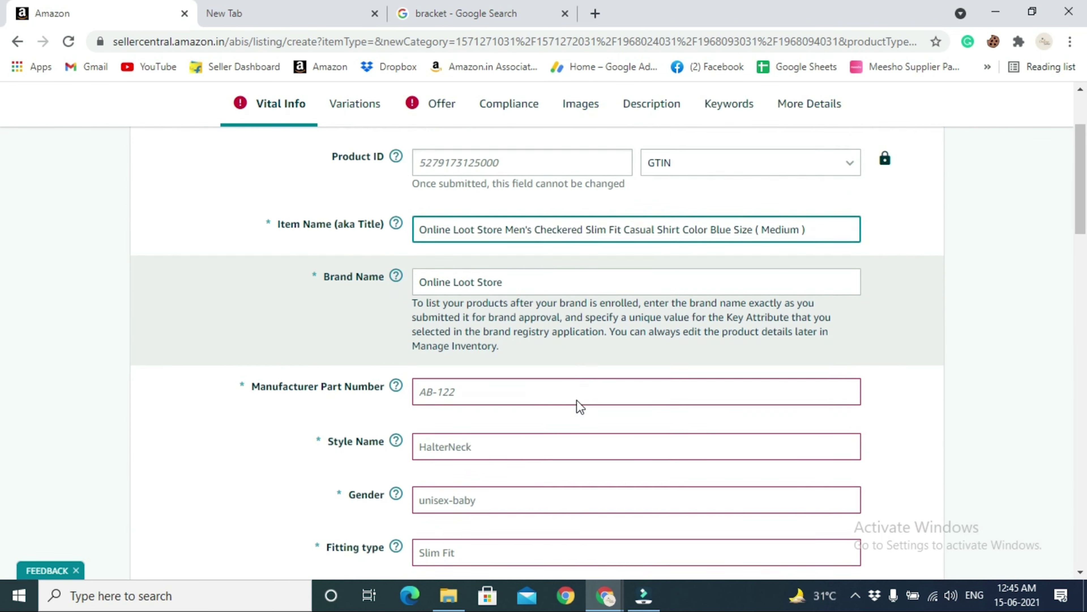
pyautogui.scroll(2, 672, 374)
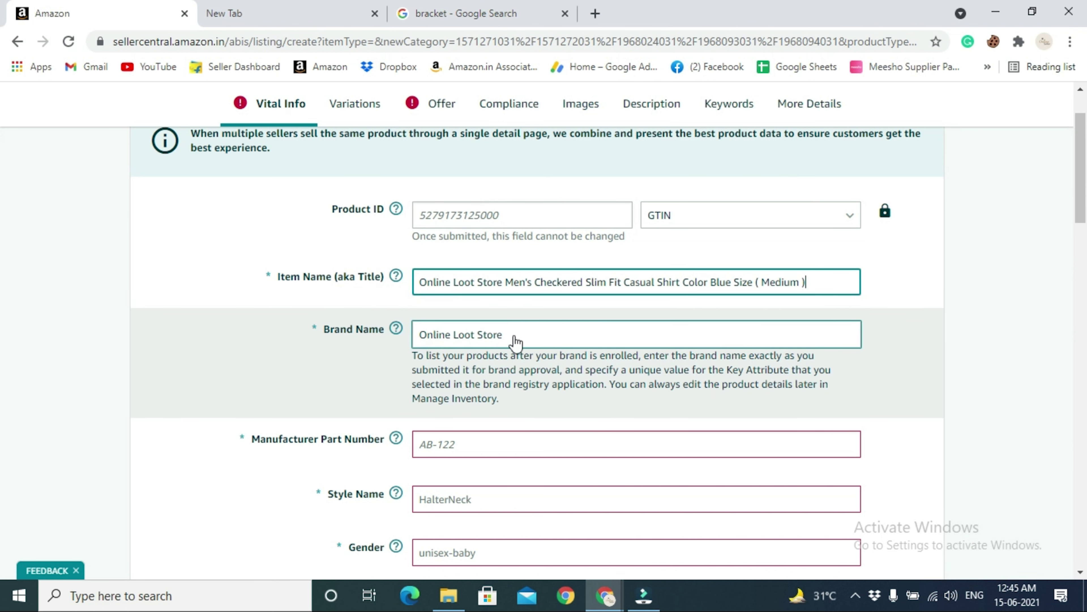
pyautogui.scroll(-2, 483, 369)
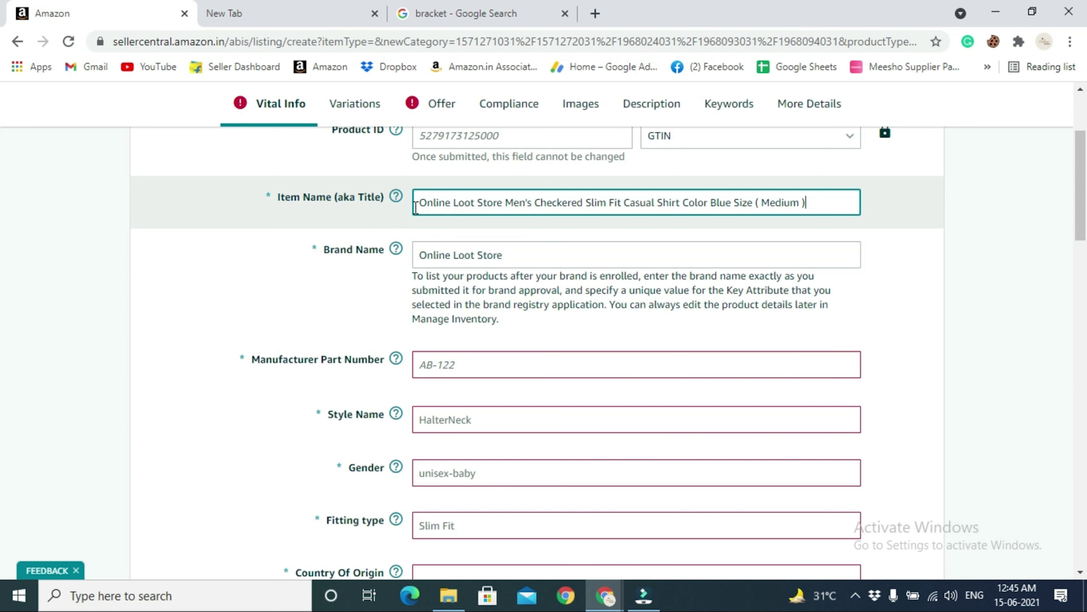
pyautogui.scroll(-2, 555, 327)
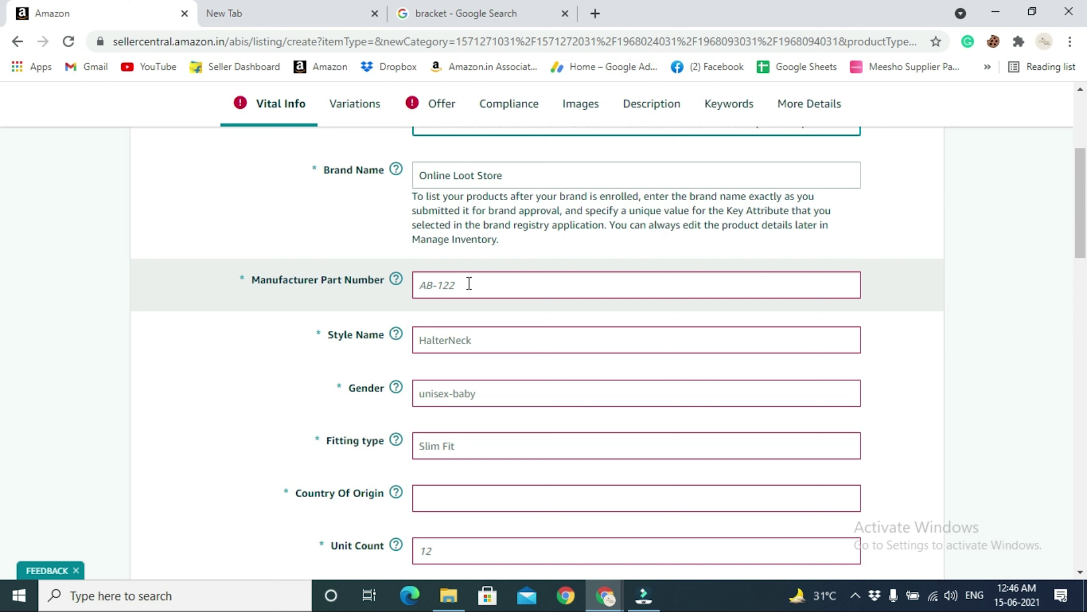
pyautogui.click(452, 343)
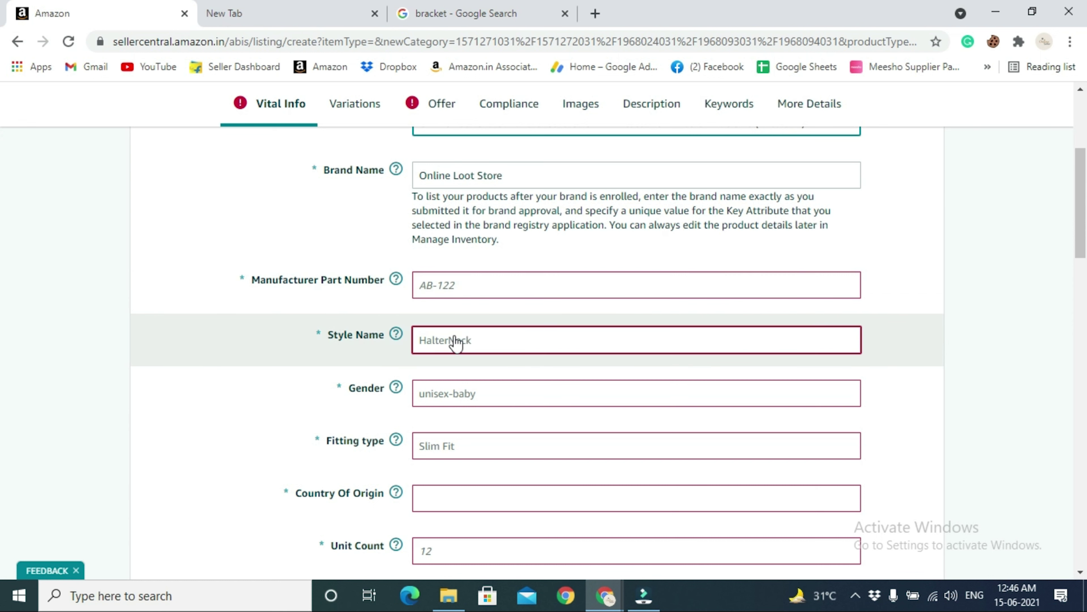
pyautogui.click(492, 344)
pyautogui.scroll(2, 493, 343)
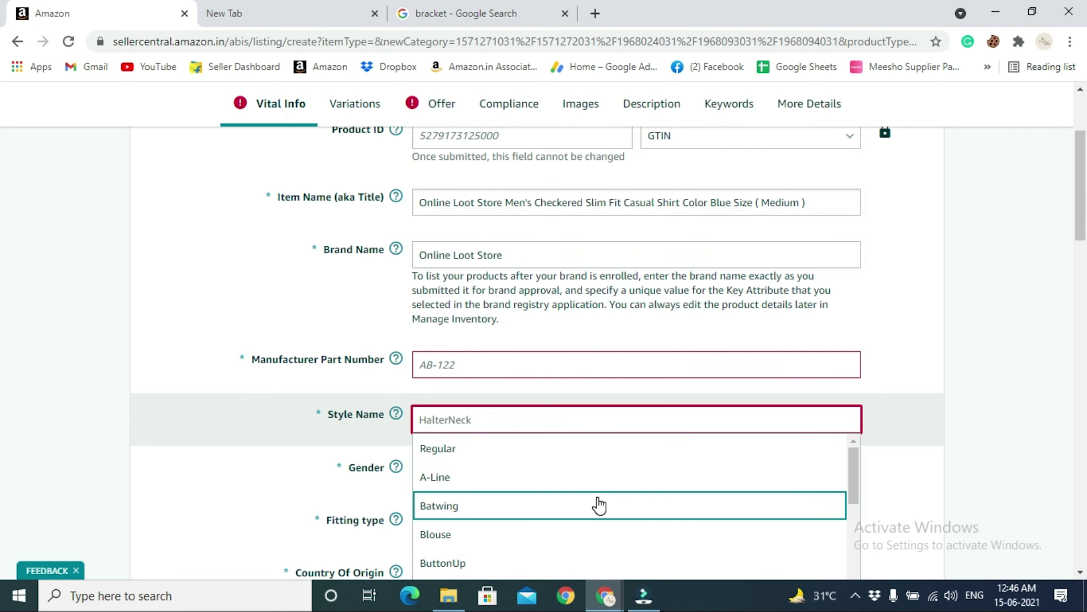
pyautogui.scroll(-2, 620, 507)
pyautogui.scroll(-4, 918, 475)
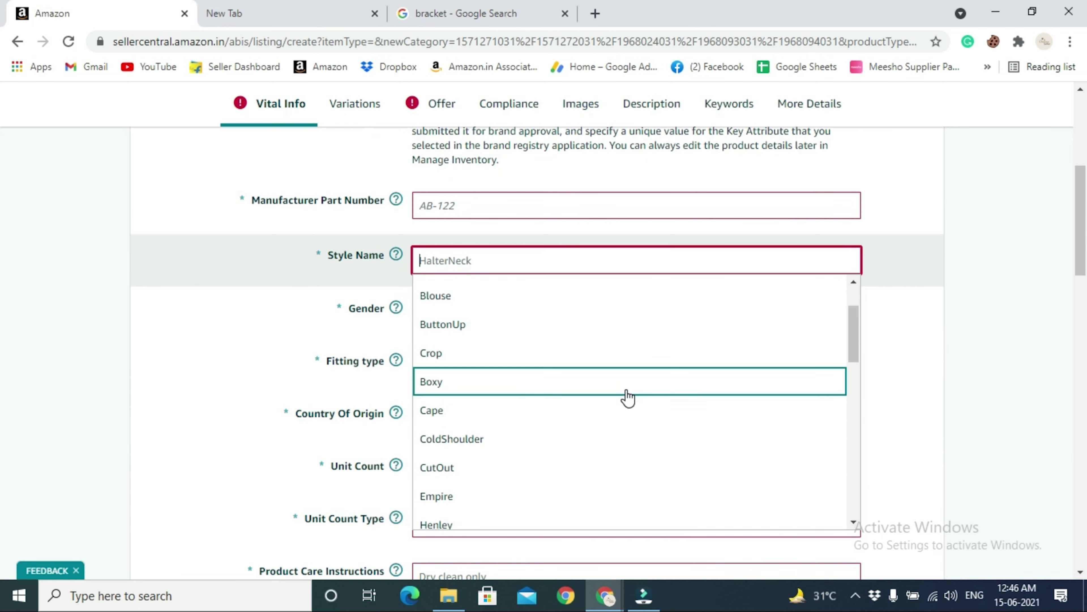
pyautogui.scroll(-3, 623, 412)
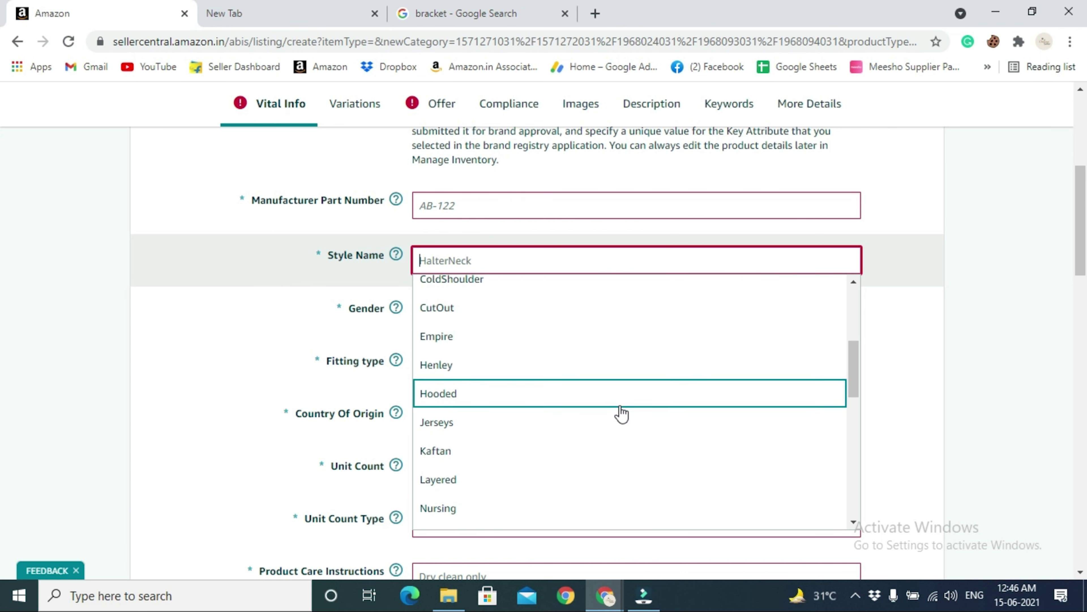
pyautogui.scroll(-9, 622, 412)
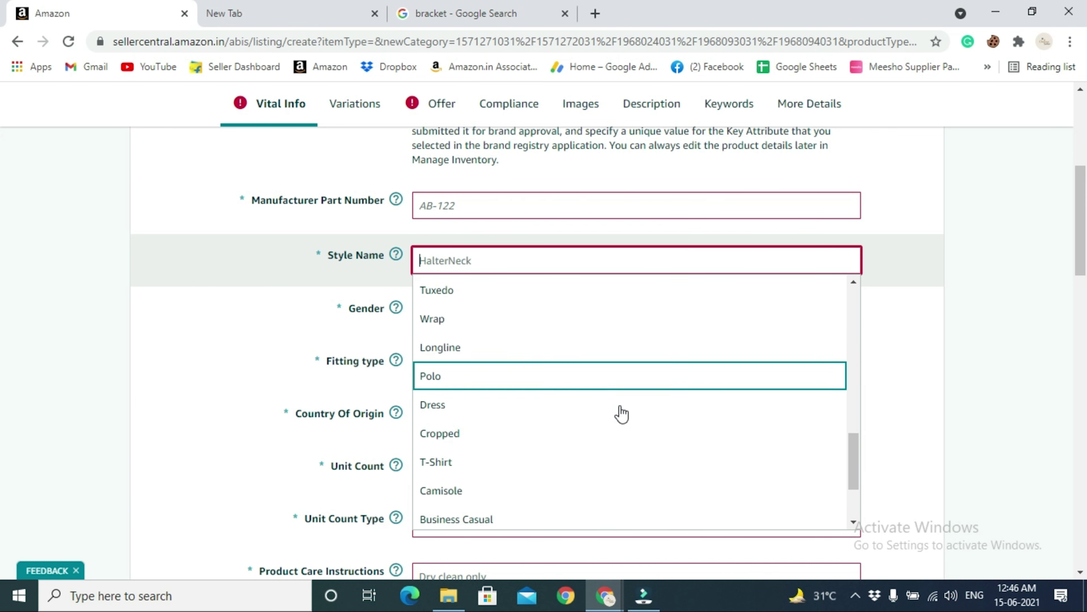
pyautogui.scroll(-3, 622, 413)
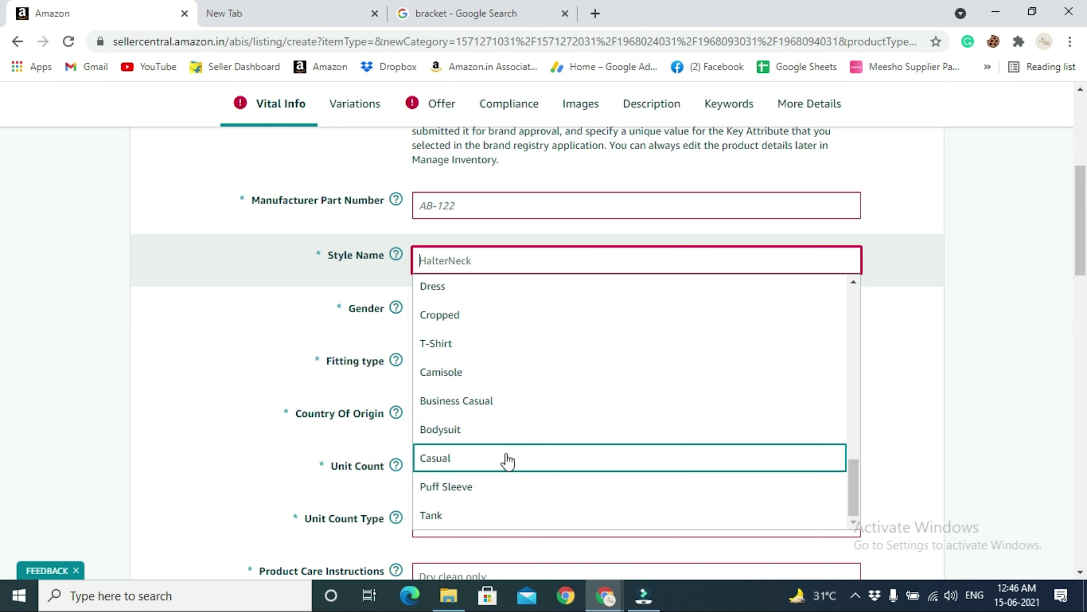
pyautogui.click(484, 467)
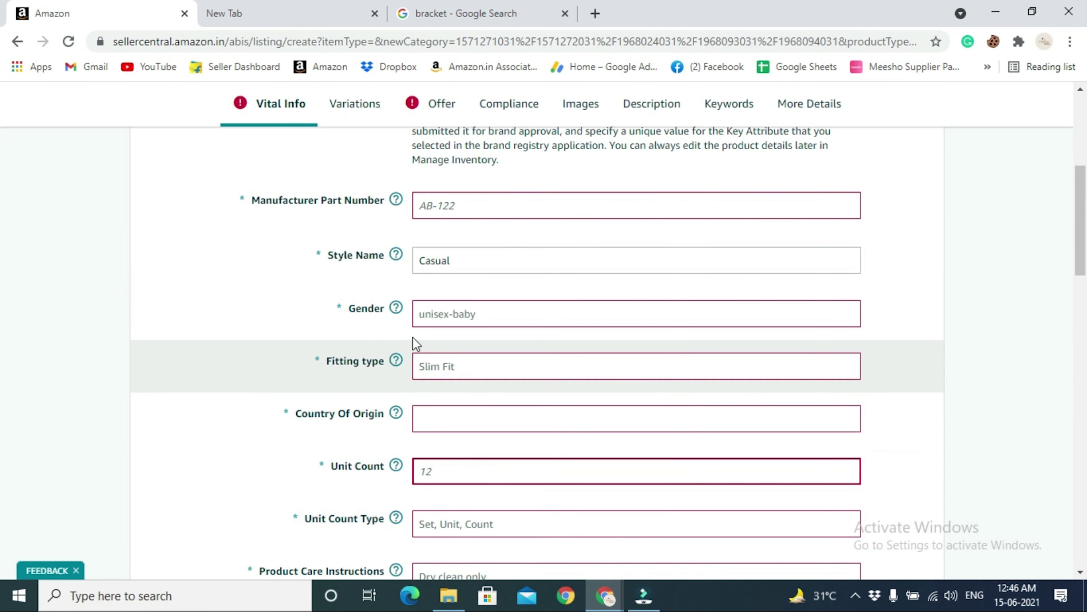
# Recheck the style name options, then bring the Downloads folder window forward.
pyautogui.click(477, 270)
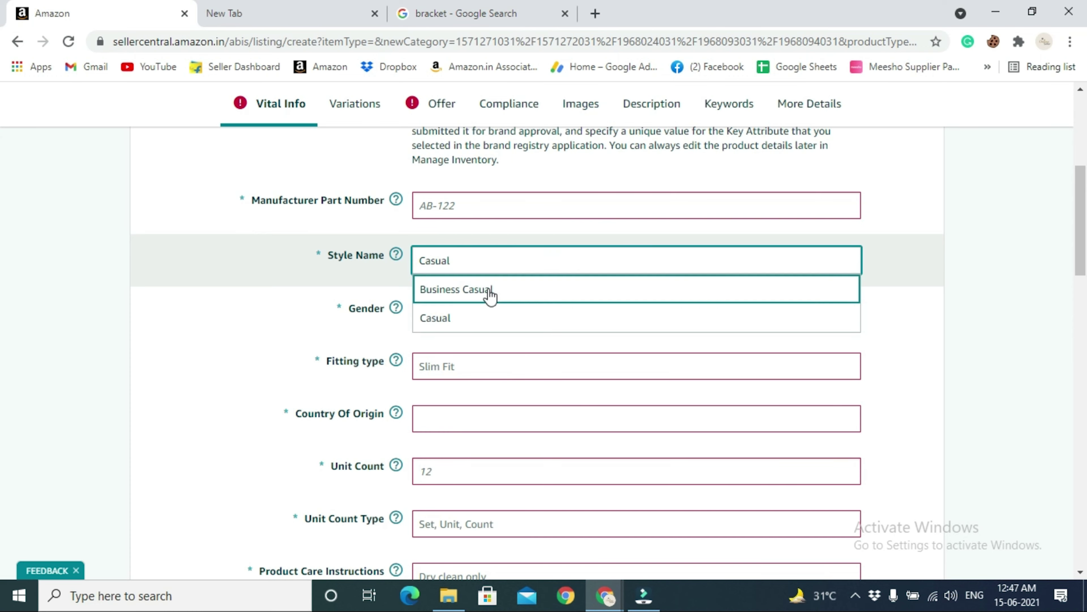
pyautogui.click(476, 317)
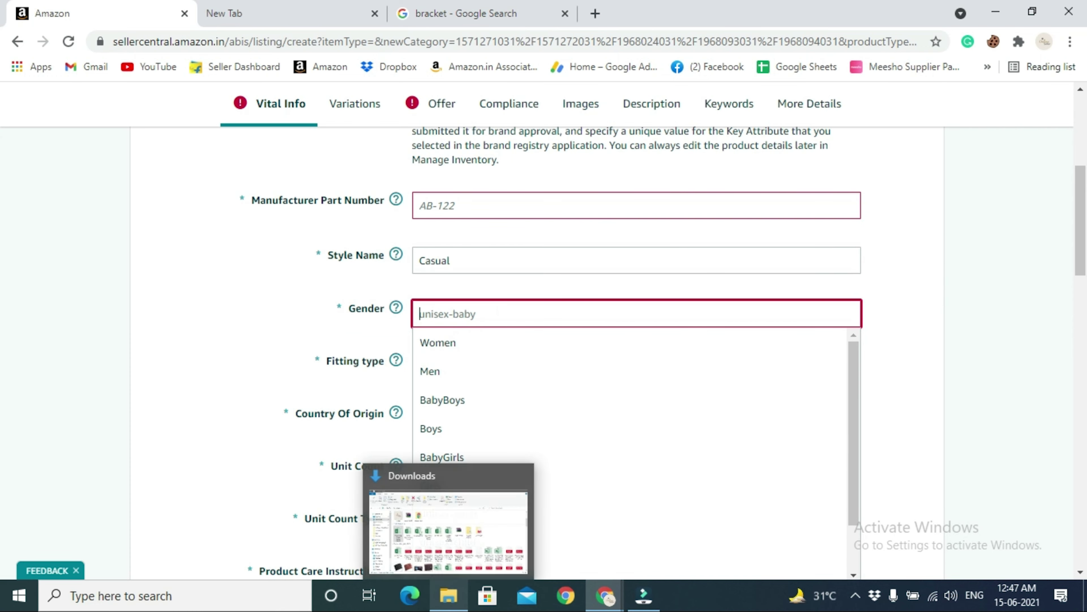
pyautogui.click(448, 596)
# Open the Shirt folder in Downloads and view its first photo, 1.jpg.
pyautogui.scroll(-2, 291, 199)
pyautogui.scroll(6, 359, 291)
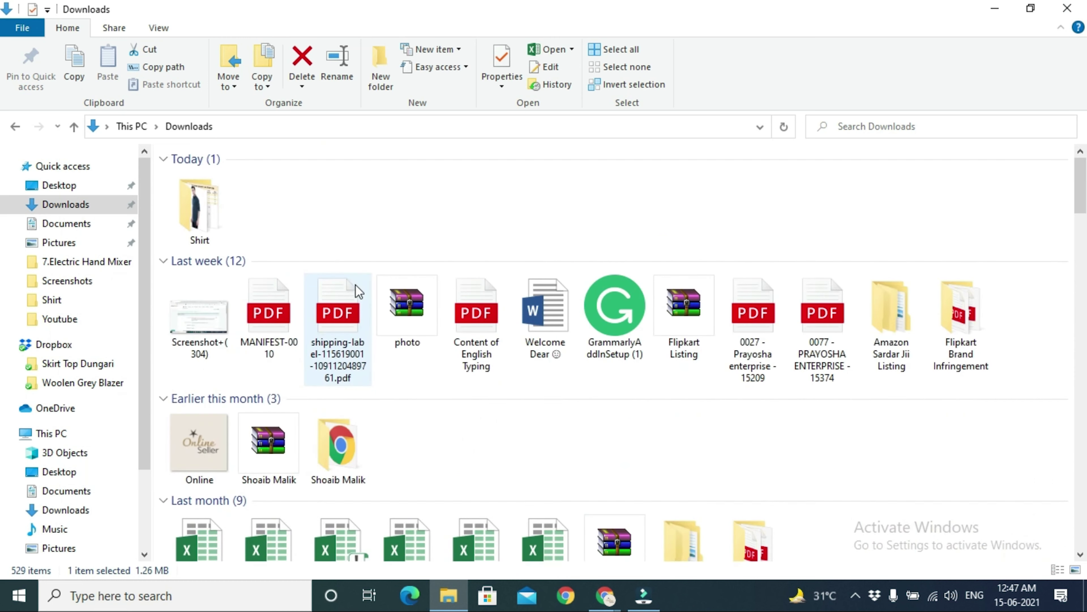
pyautogui.doubleClick(204, 230)
pyautogui.click(202, 194)
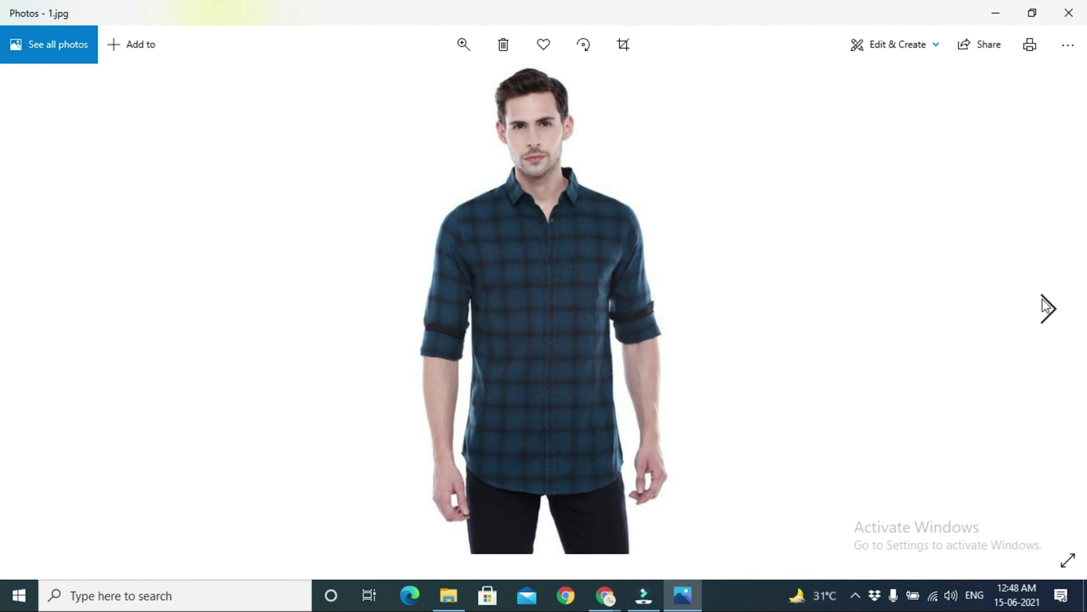
# Flip through the shirt photos to the size chart and back, then return to the listing.
pyautogui.click(1047, 307)
pyautogui.click(1047, 306)
pyautogui.click(1046, 306)
pyautogui.click(1046, 307)
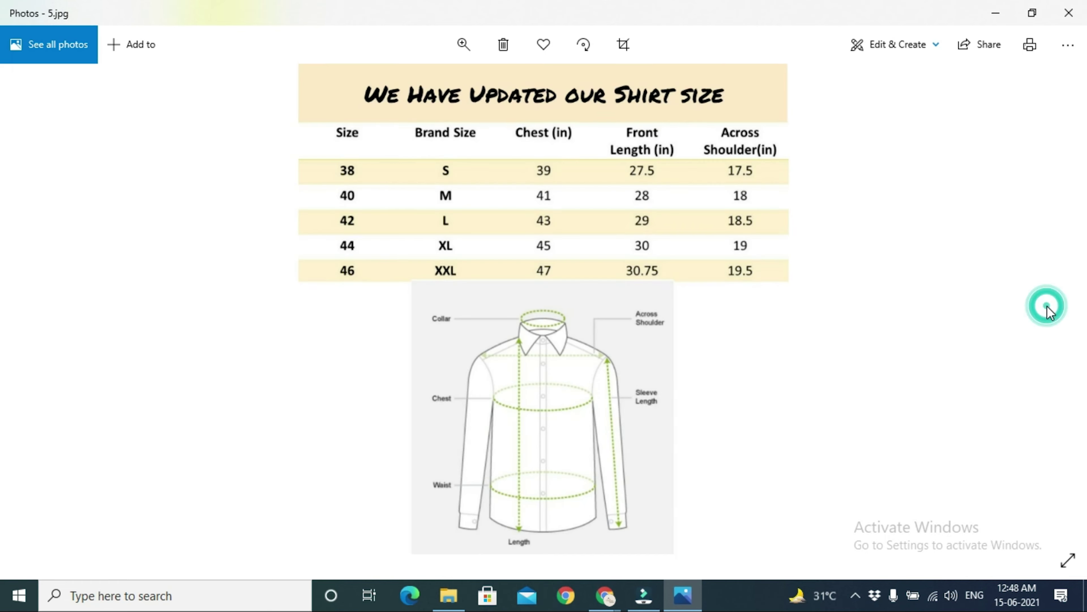
pyautogui.click(50, 309)
pyautogui.click(51, 310)
pyautogui.click(51, 309)
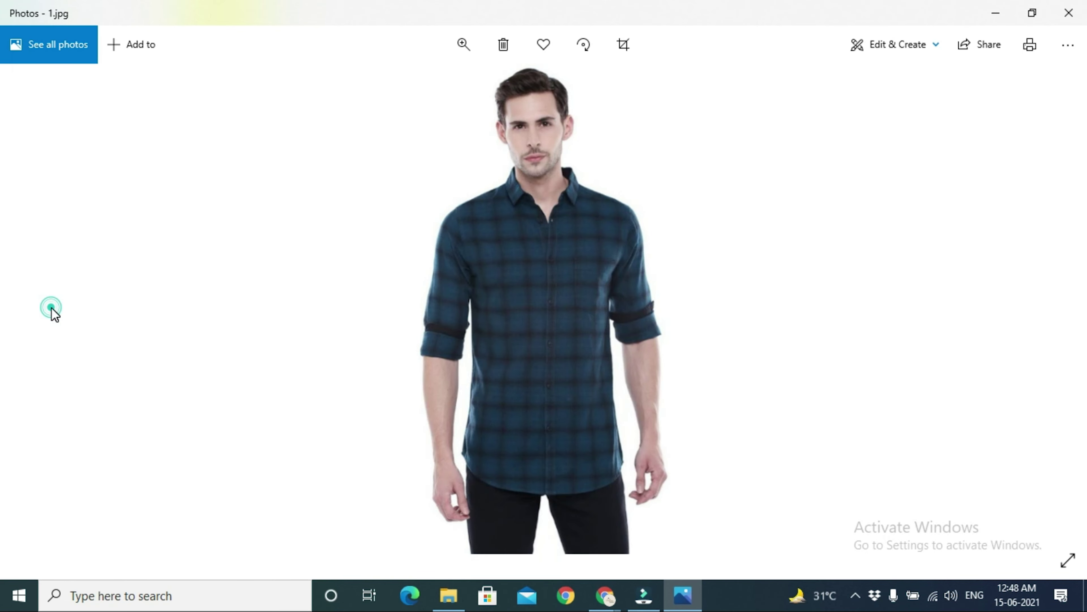
pyautogui.click(50, 310)
pyautogui.click(1069, 13)
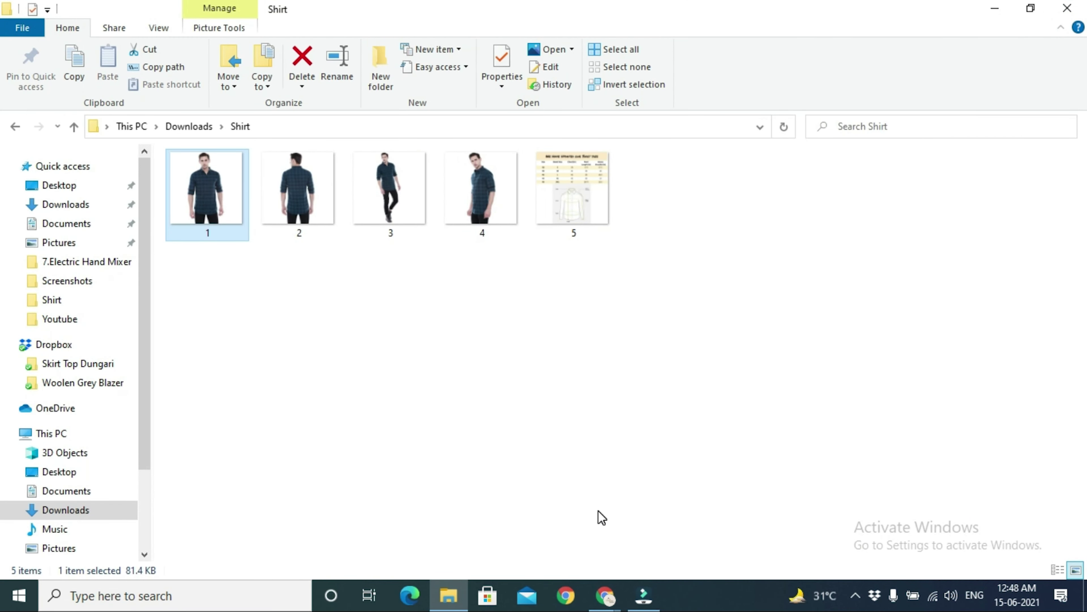
pyautogui.click(615, 585)
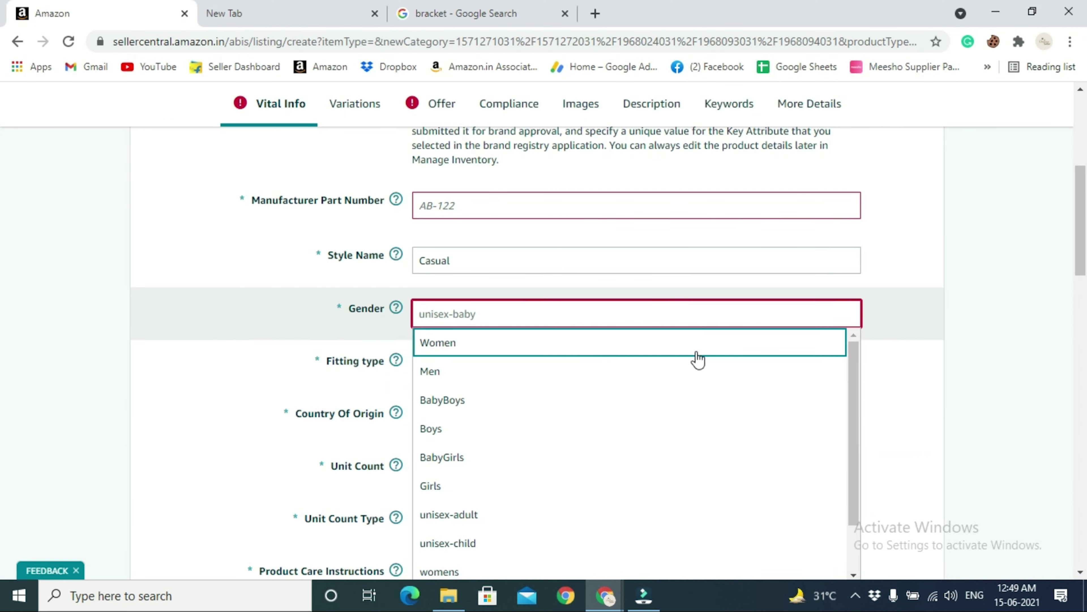
# Set Gender to Men and Fitting type to Slim Fit.
pyautogui.click(600, 370)
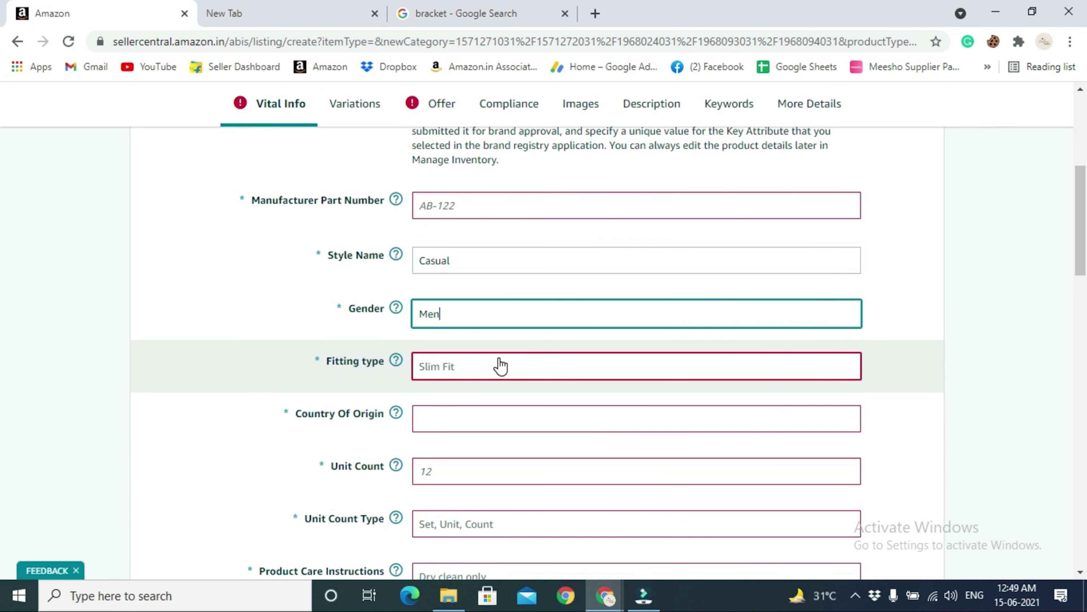
pyautogui.click(498, 365)
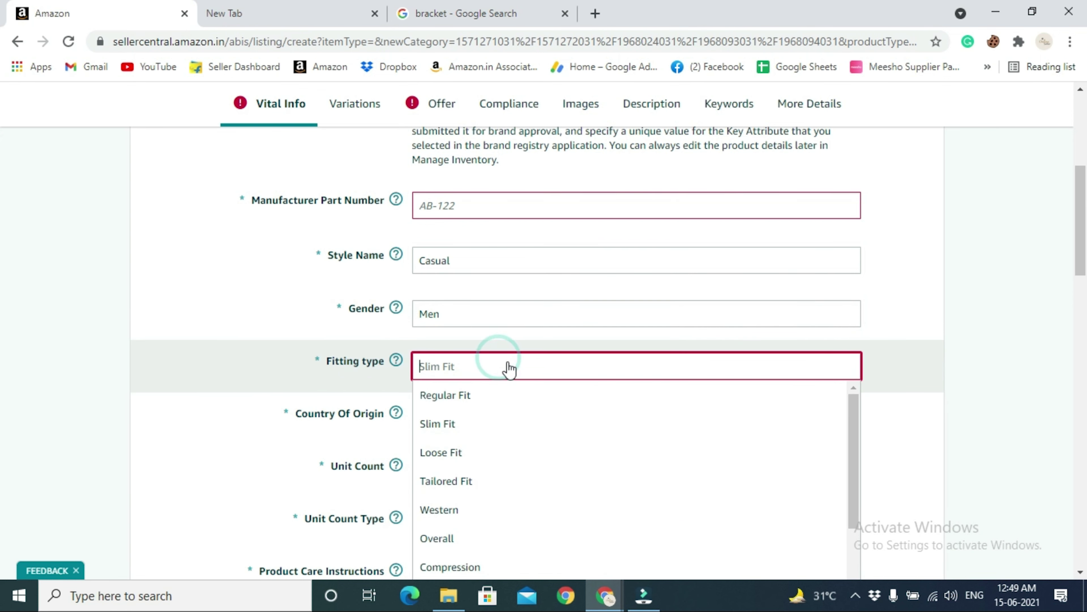
pyautogui.click(497, 425)
pyautogui.moveTo(448, 595)
pyautogui.click(449, 557)
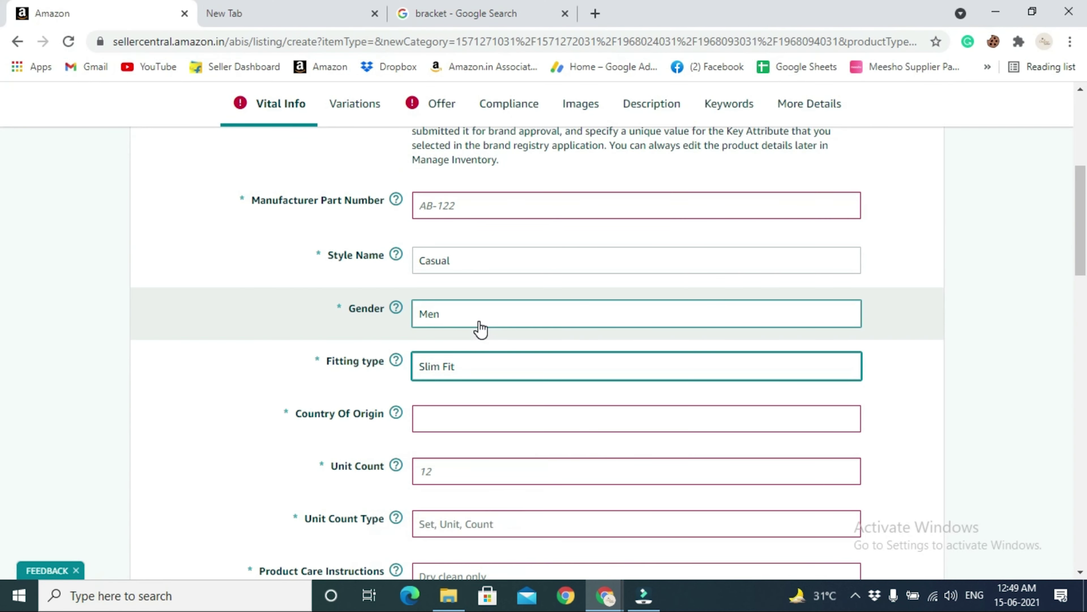
pyautogui.click(497, 371)
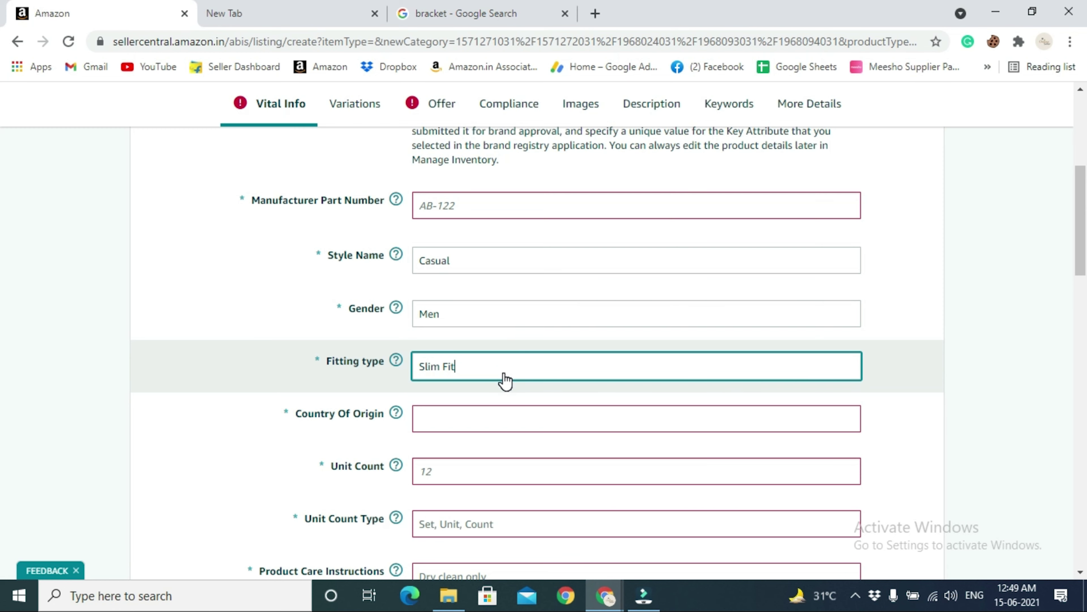
# Set Country Of Origin to India, replacing a mistaken China pick.
pyautogui.scroll(-3, 481, 391)
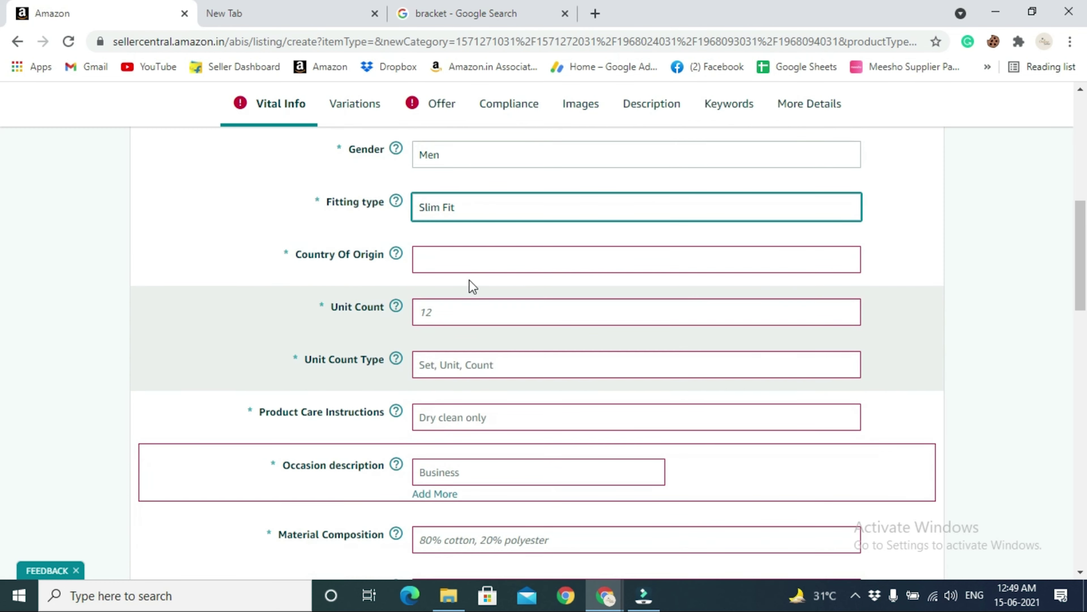
pyautogui.click(478, 257)
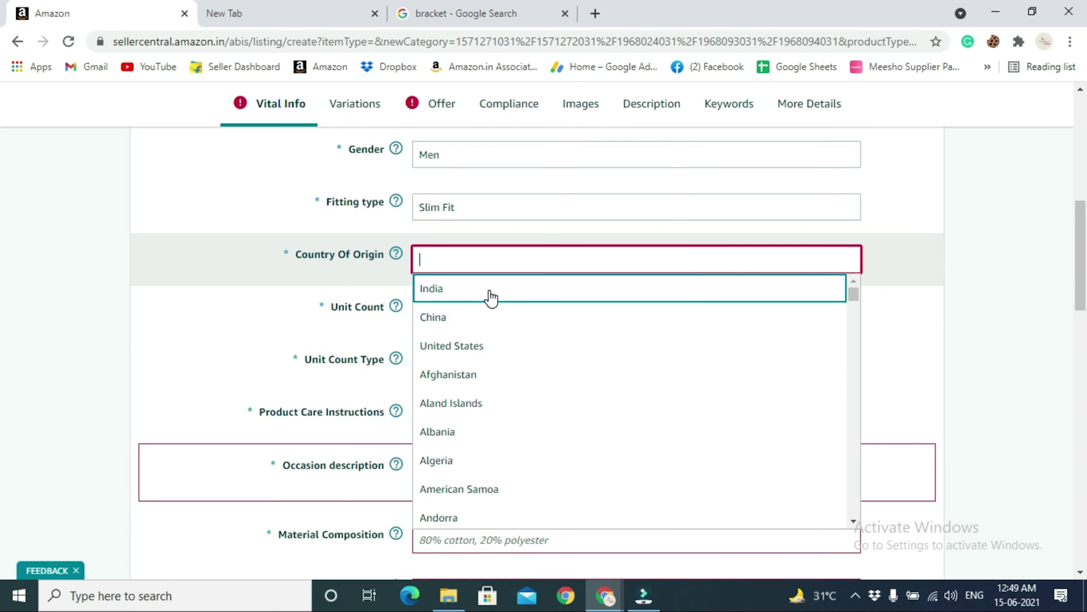
pyautogui.click(491, 317)
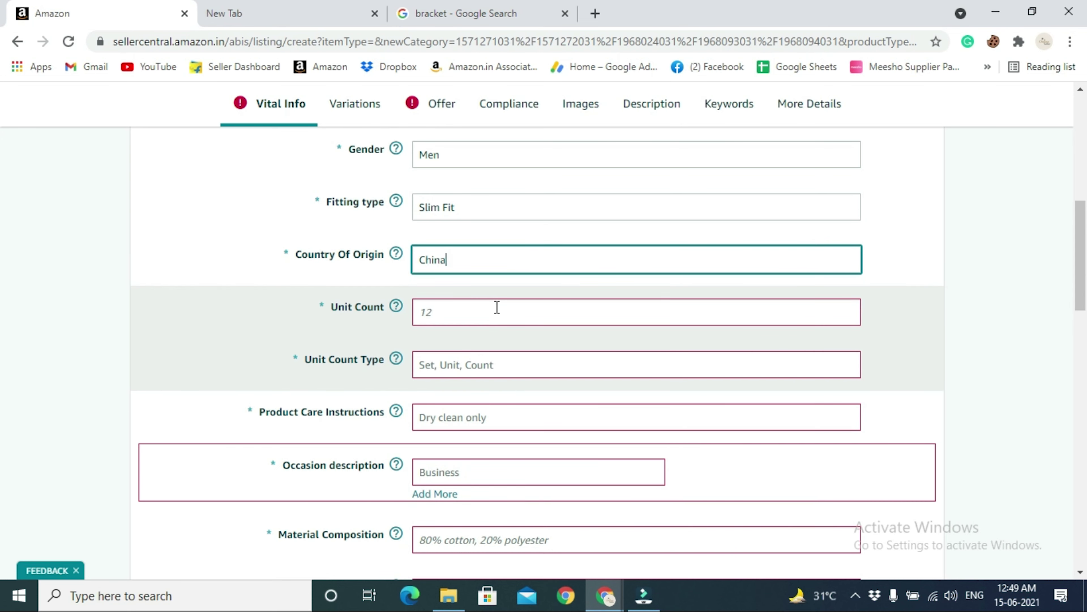
pyautogui.press('BackSpace')
pyautogui.press('BackSpace')
pyautogui.press('BackSpace')
pyautogui.press('BackSpace')
pyautogui.press('BackSpace')
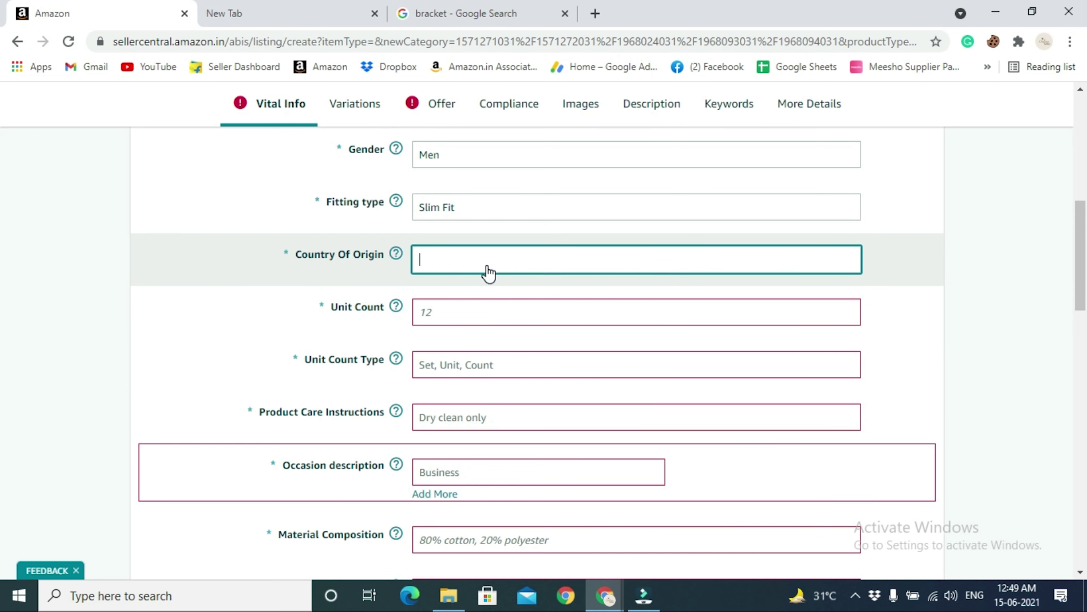
pyautogui.click(485, 269)
pyautogui.click(252, 316)
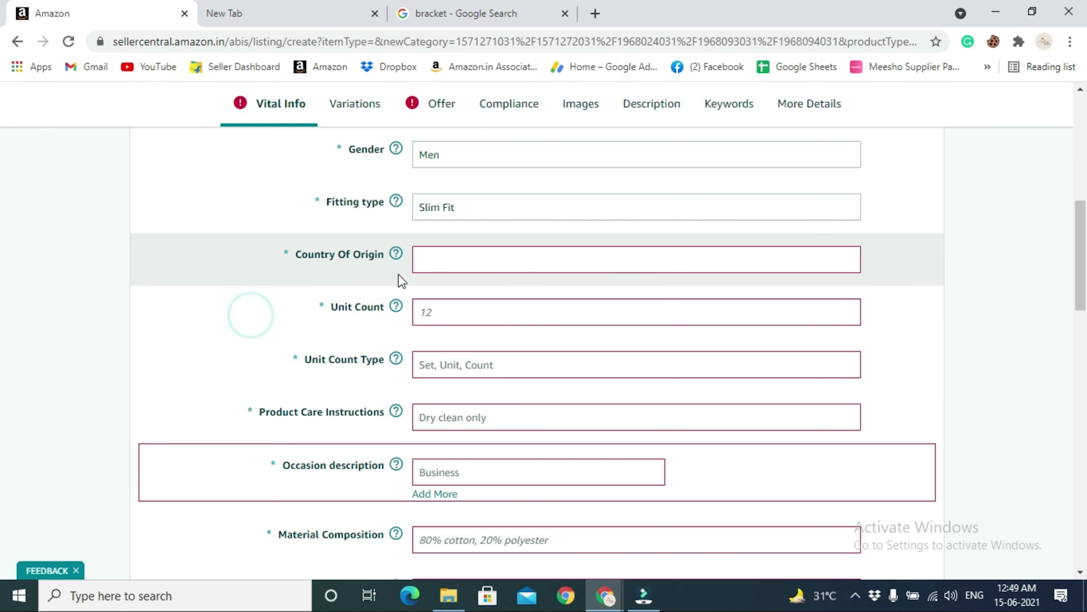
pyautogui.click(451, 266)
pyautogui.click(479, 286)
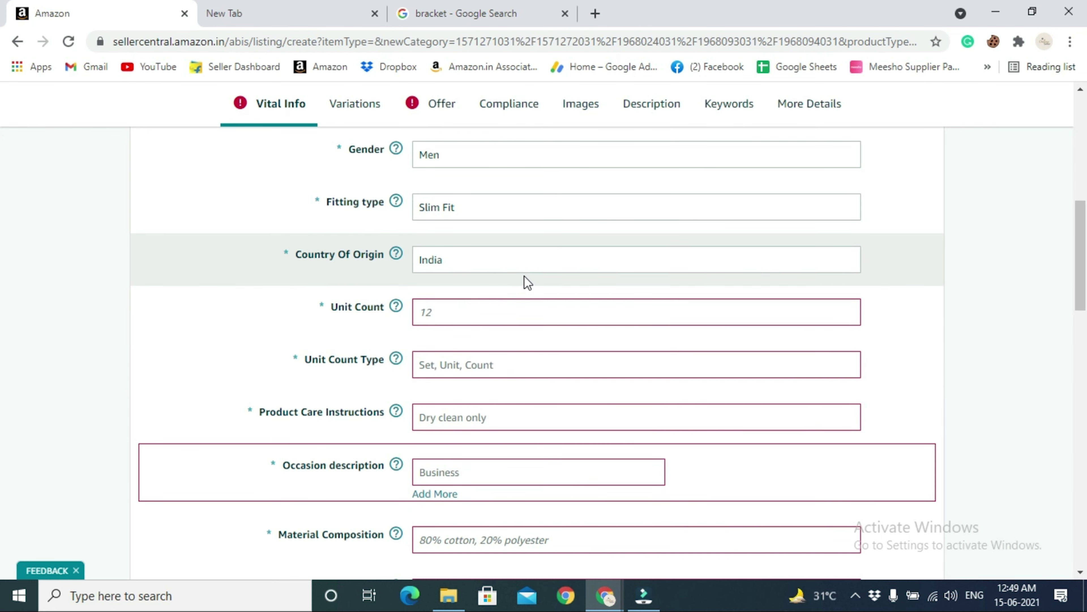
pyautogui.click(455, 316)
# Enter Unit Count 1 with type Count instead of Gram, and care instructions Machine-wash.
pyautogui.moveTo(399, 304)
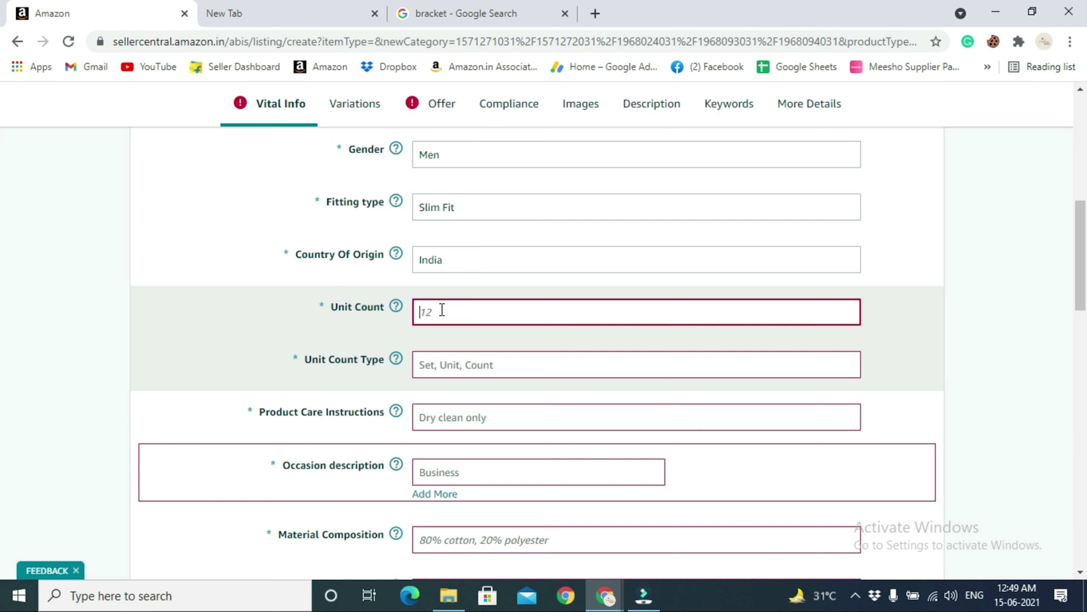
pyautogui.write('1')
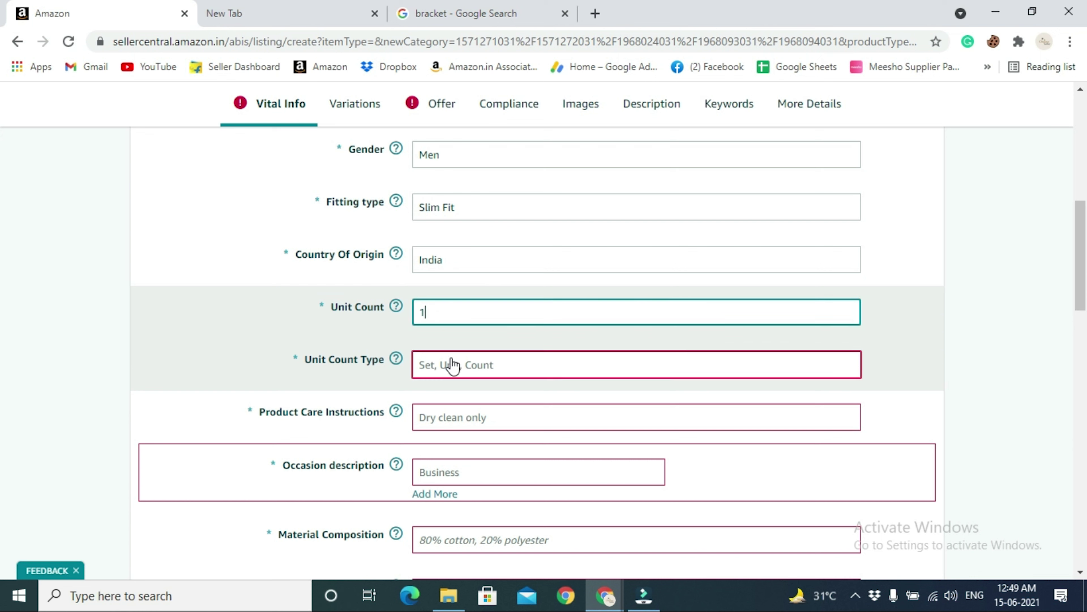
pyautogui.click(451, 363)
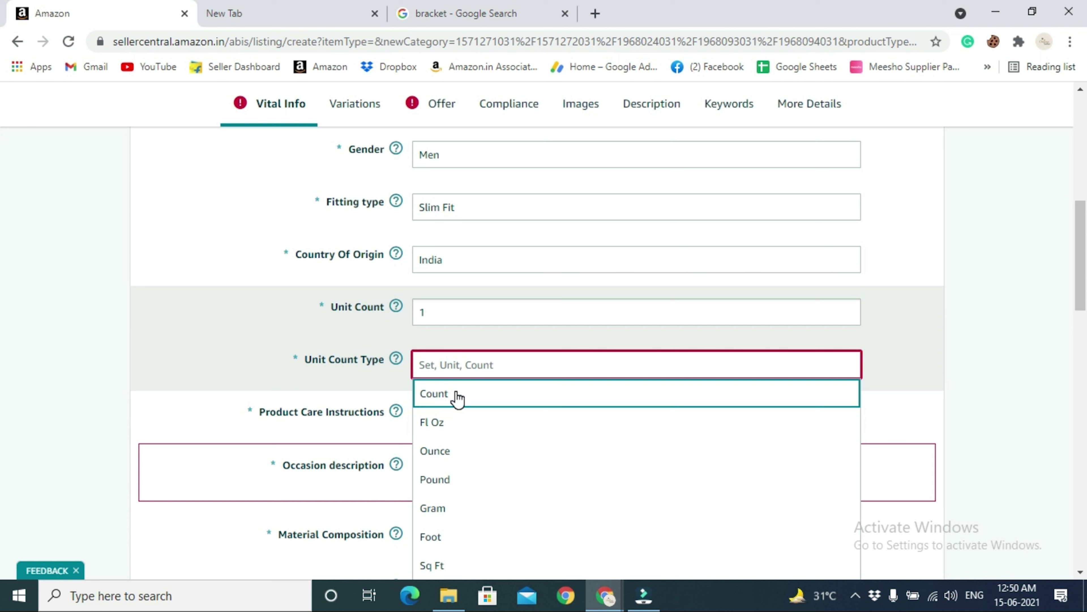
pyautogui.click(440, 512)
pyautogui.click(453, 310)
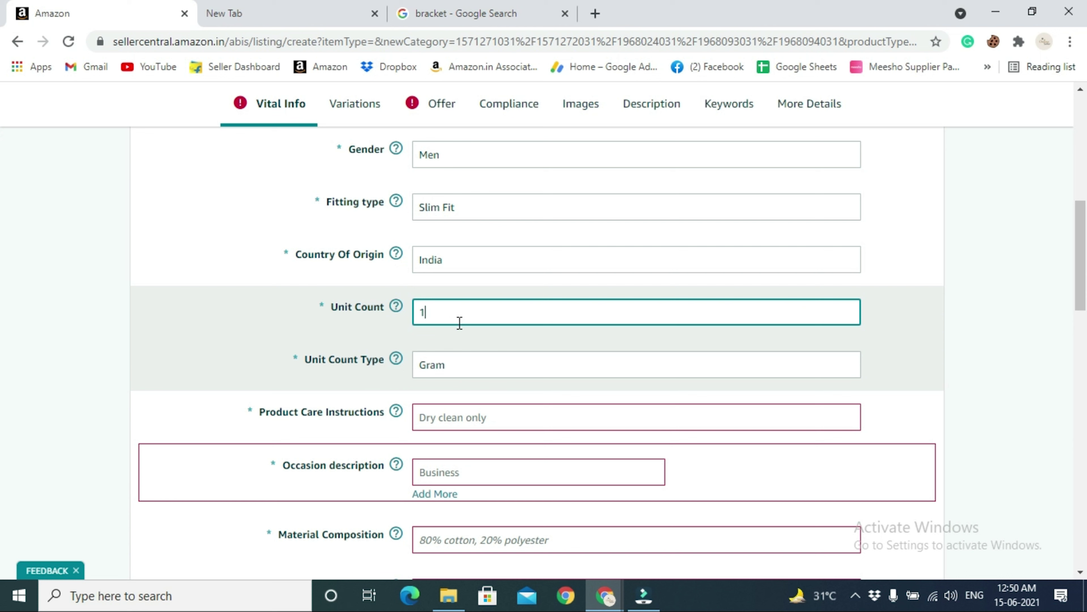
pyautogui.click(444, 365)
pyautogui.click(515, 367)
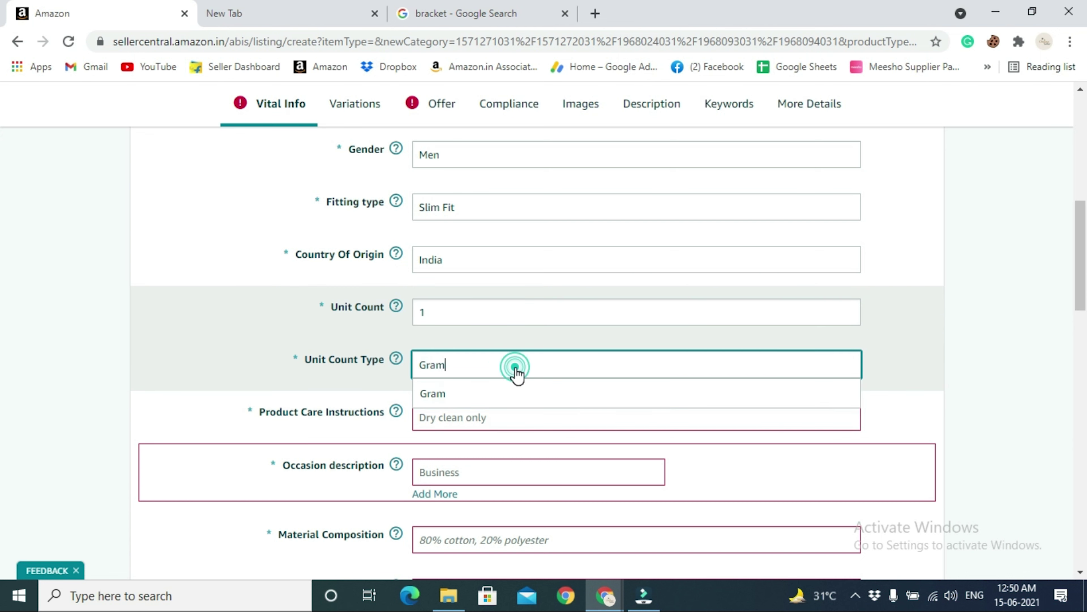
pyautogui.press('BackSpace')
pyautogui.press('BackSpace')
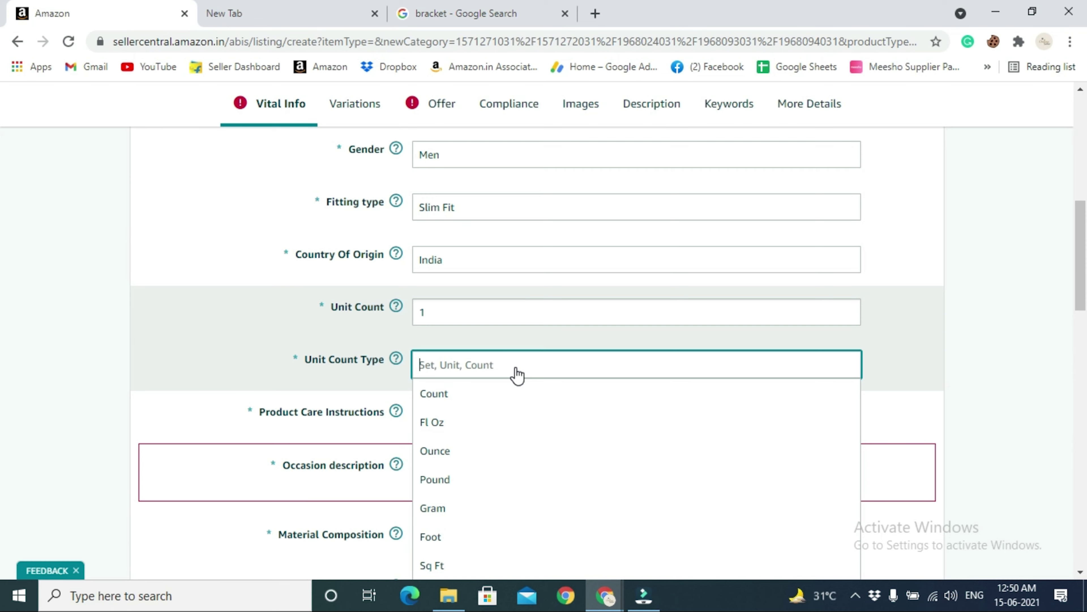
pyautogui.scroll(-2, 515, 469)
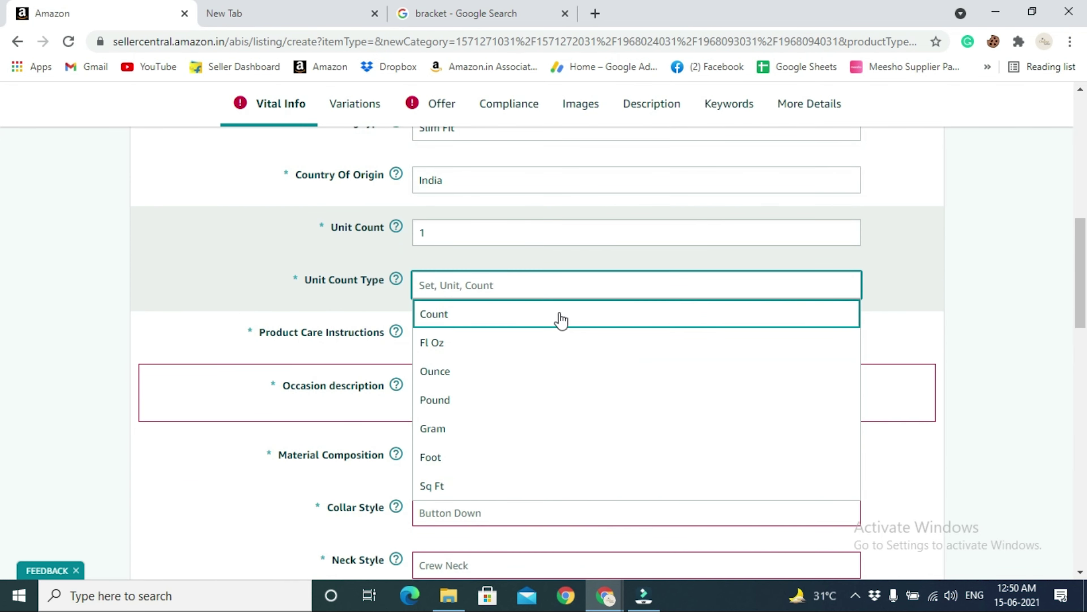
pyautogui.click(561, 320)
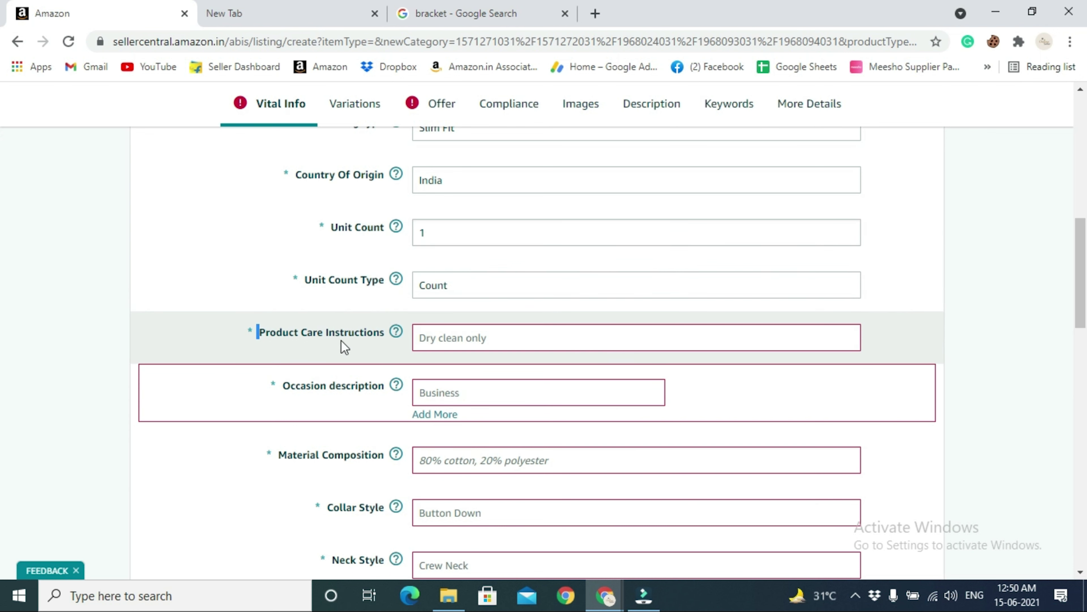
pyautogui.click(462, 342)
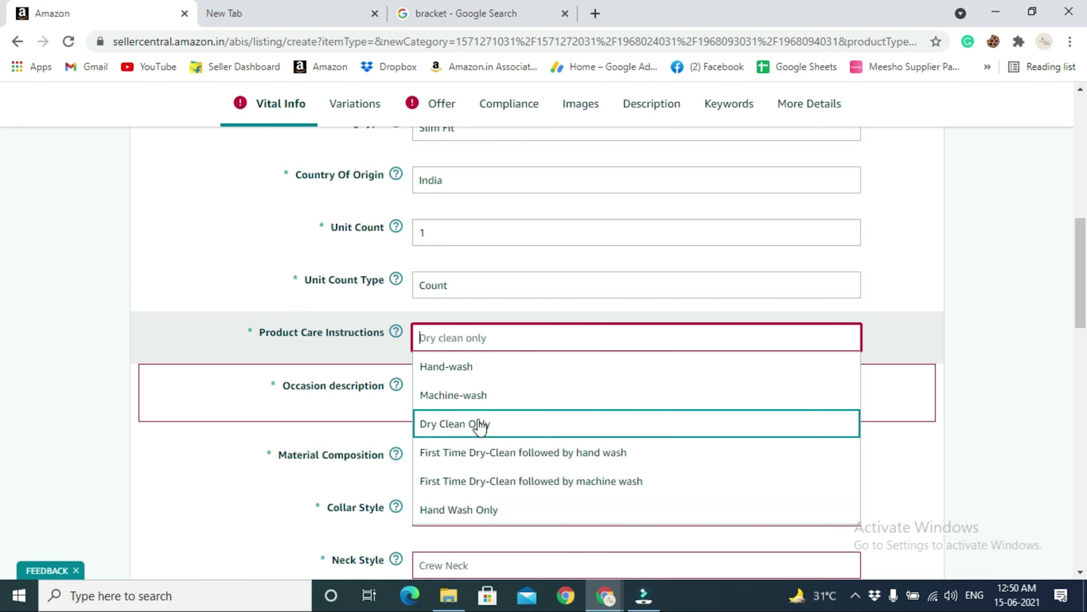
pyautogui.click(518, 398)
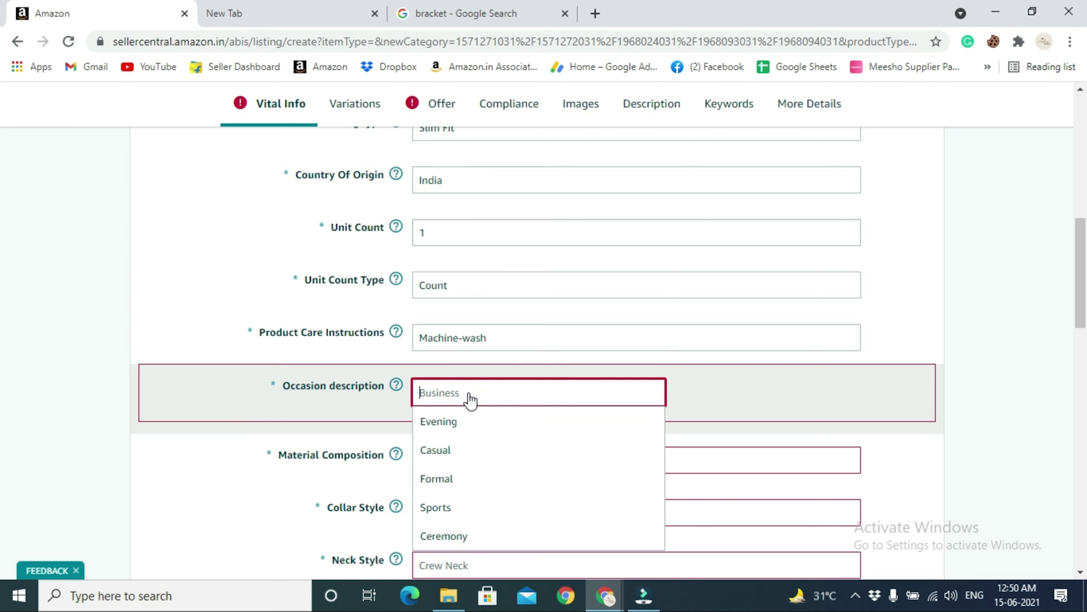
# Set the first three occasions to Casual, Evening and Formal.
pyautogui.click(445, 449)
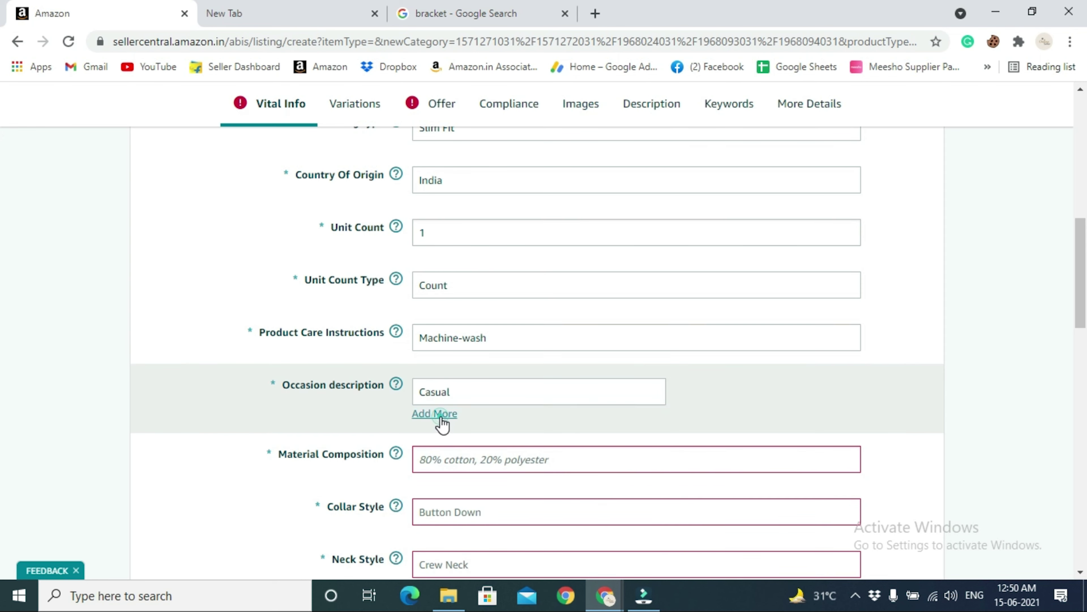
pyautogui.click(437, 414)
pyautogui.click(473, 423)
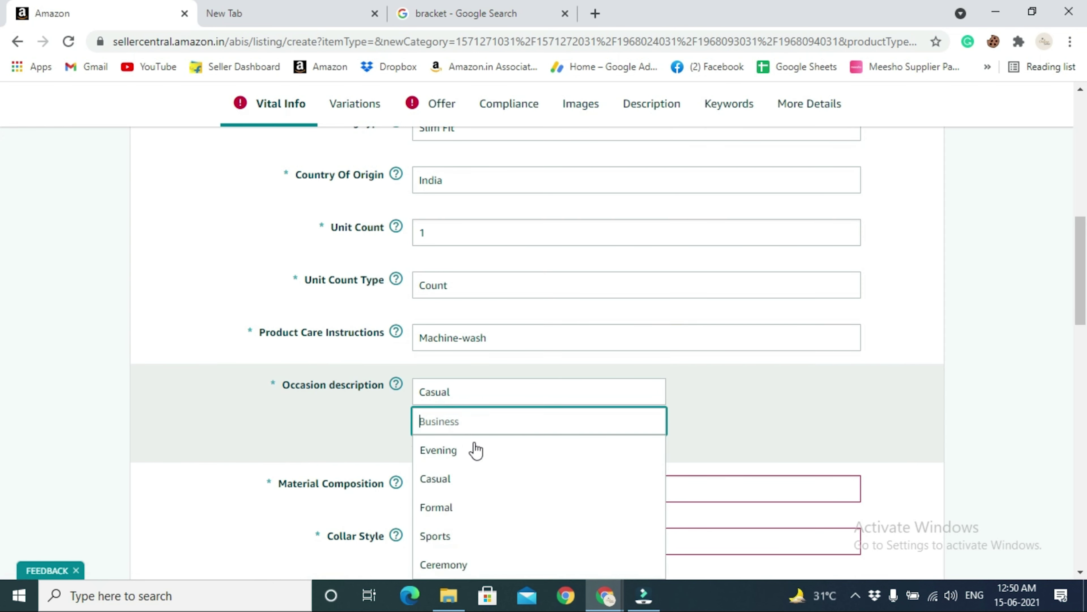
pyautogui.click(467, 452)
pyautogui.click(436, 445)
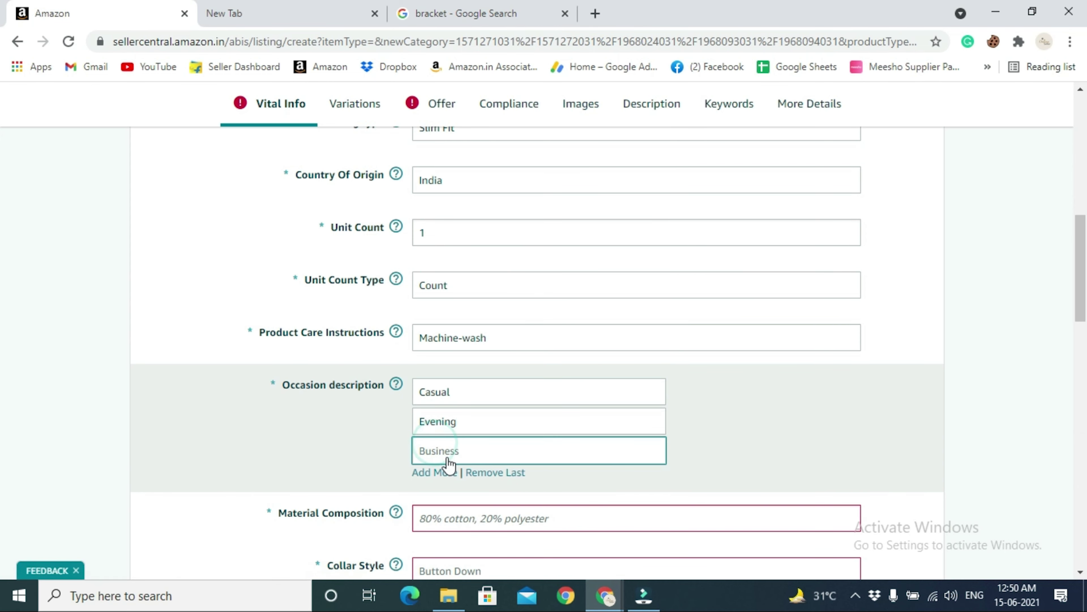
pyautogui.click(455, 450)
pyautogui.click(466, 531)
# Add Ceremony as the fourth occasion and finish the occasion entries.
pyautogui.scroll(-3, 466, 531)
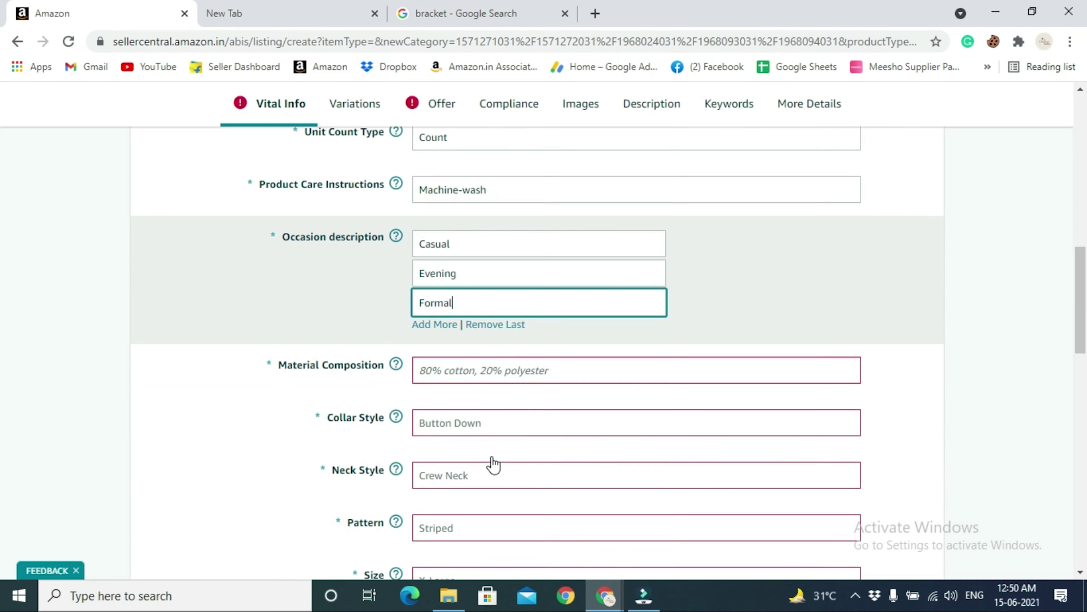
pyautogui.click(434, 317)
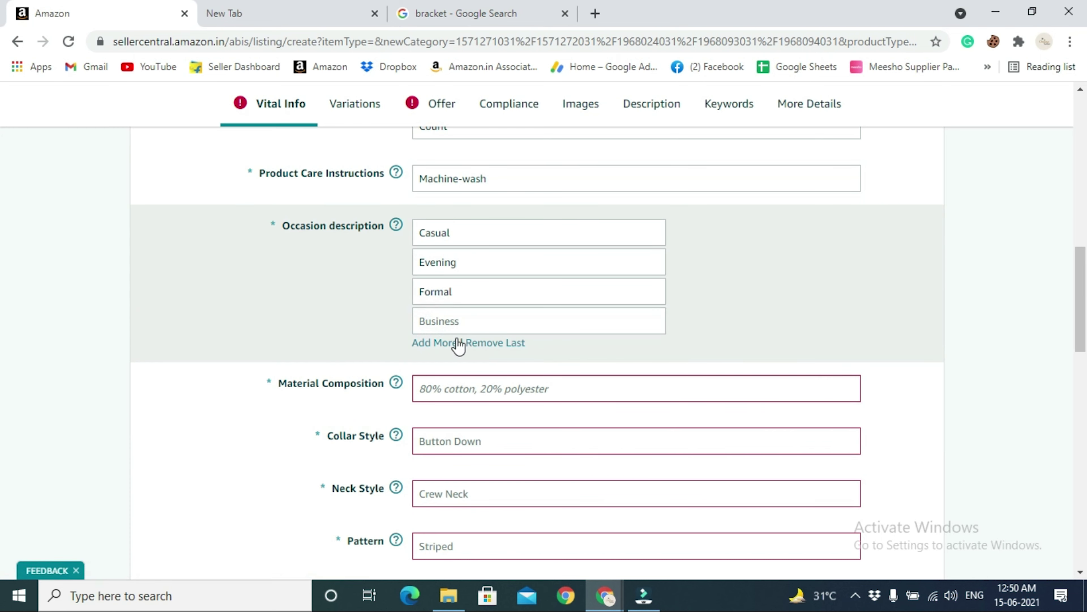
pyautogui.click(428, 326)
pyautogui.scroll(-2, 463, 410)
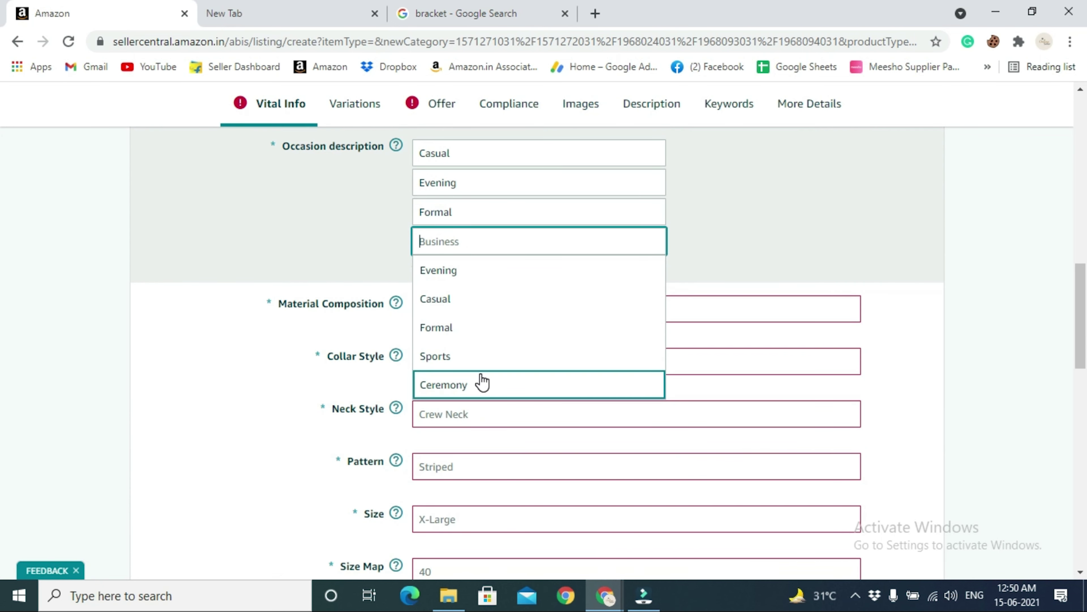
pyautogui.click(471, 385)
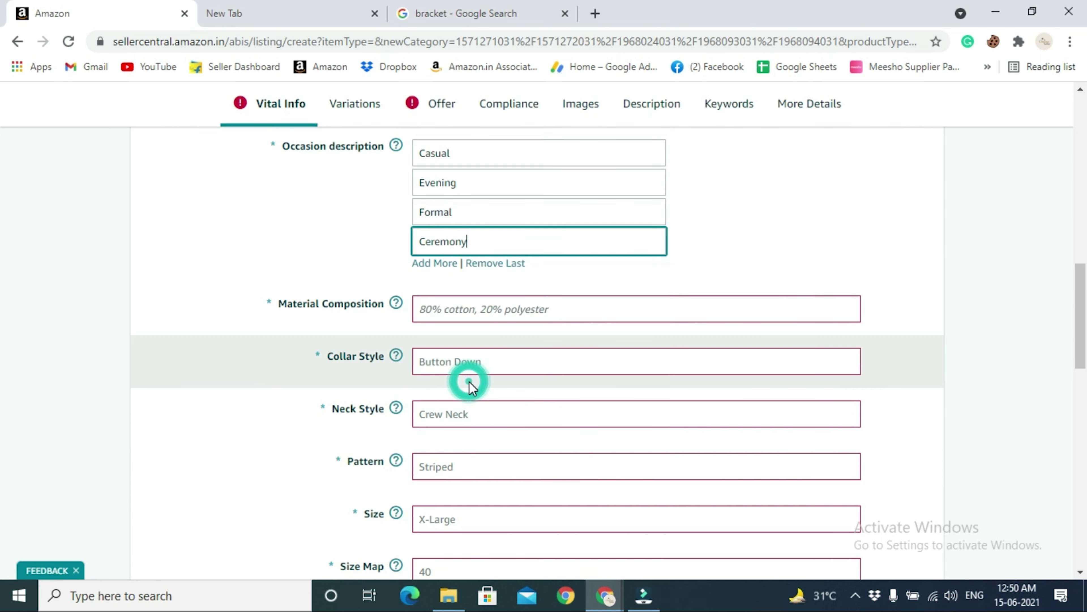
pyautogui.scroll(2, 492, 304)
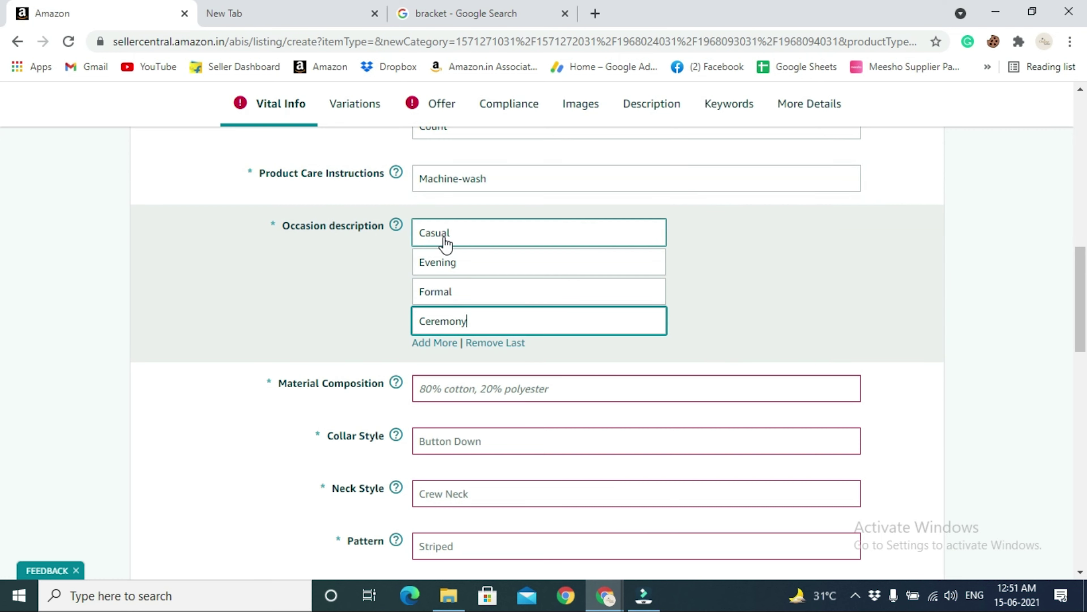
pyautogui.doubleClick(758, 299)
pyautogui.click(691, 310)
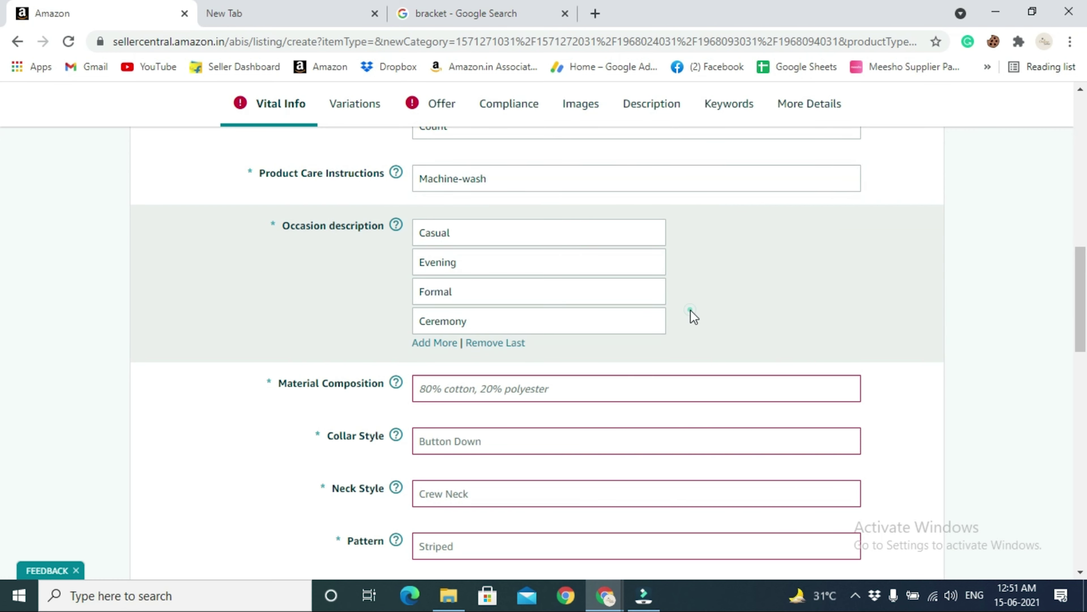
pyautogui.scroll(-3, 631, 348)
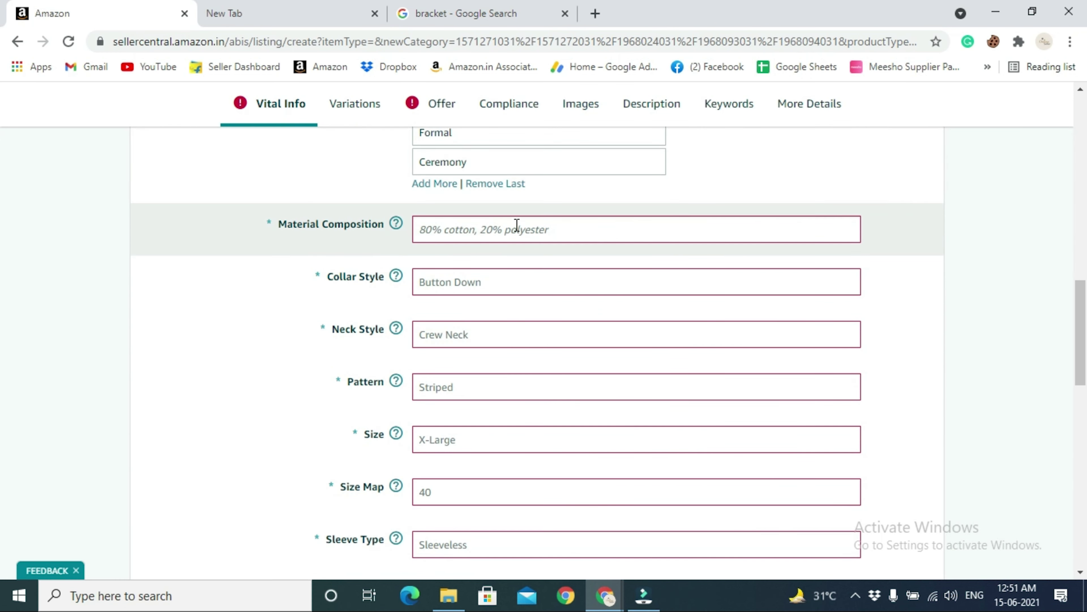
# Enter '80% Cotton 20% Polyester' as Material Composition, correcting the Polyster misspelling.
pyautogui.click(527, 224)
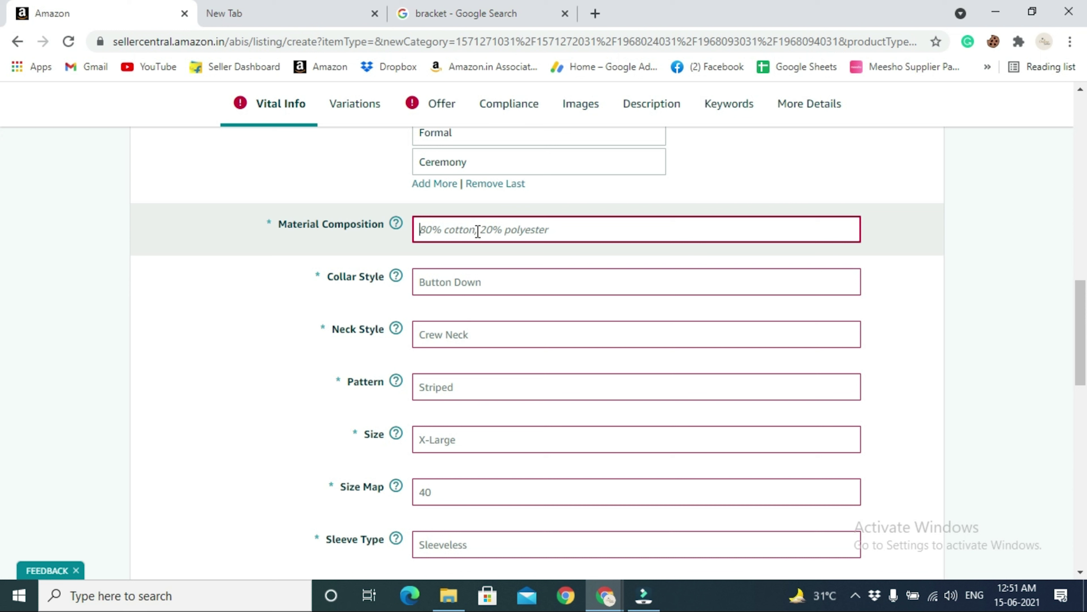
pyautogui.write('10')
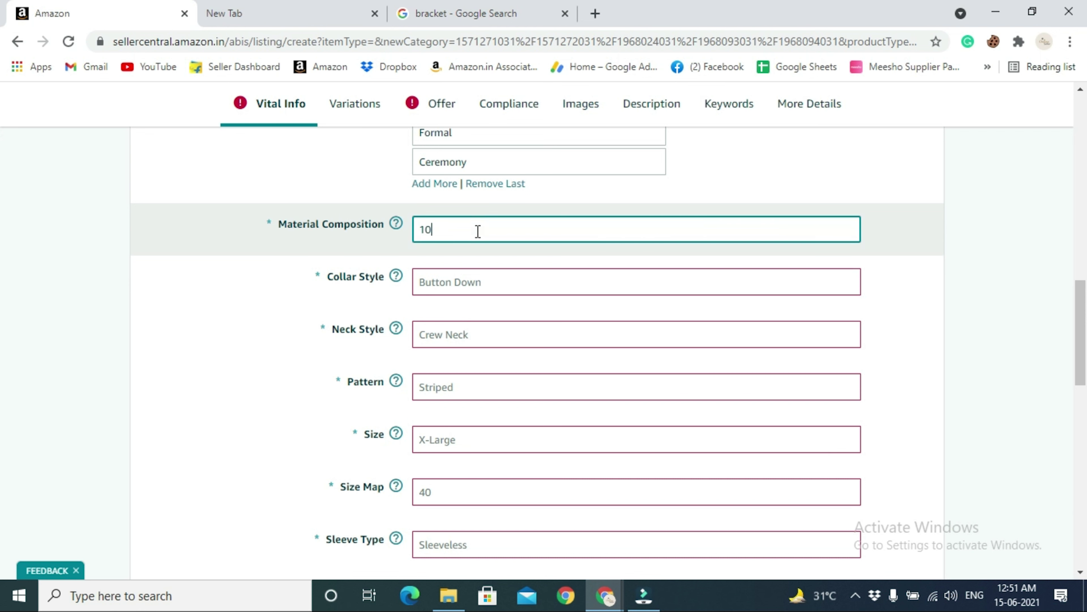
pyautogui.press('BackSpace')
pyautogui.press('BackSpace')
pyautogui.press('BackSpace')
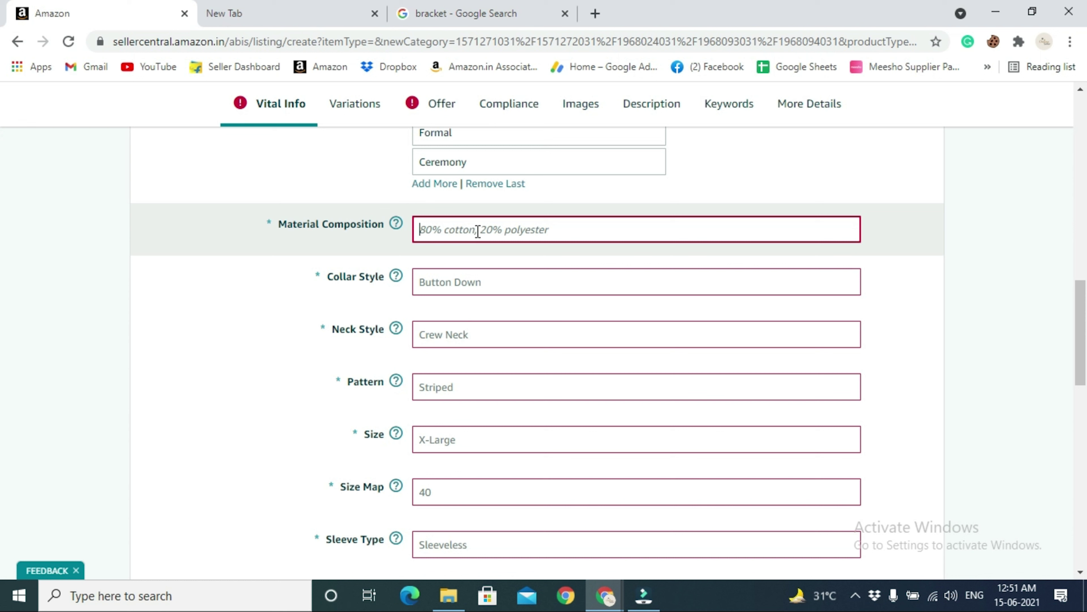
pyautogui.write('1')
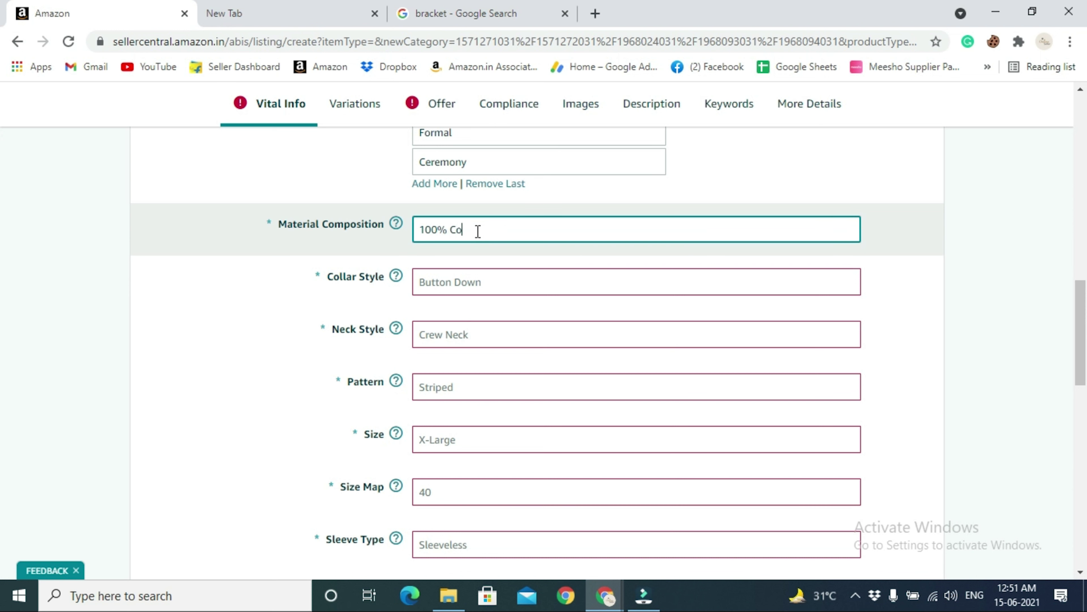
pyautogui.press('BackSpace')
pyautogui.press('BackSpace')
pyautogui.press('BackSpace')
pyautogui.press('BackSpace')
pyautogui.press('BackSpace')
pyautogui.write('80')
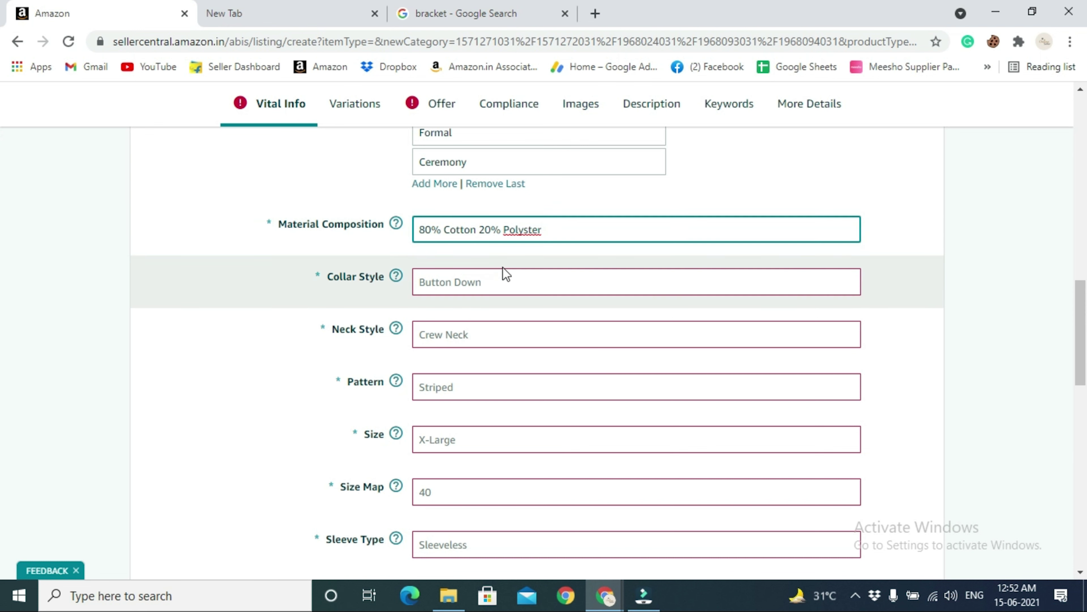
pyautogui.rightClick(519, 223)
pyautogui.click(552, 233)
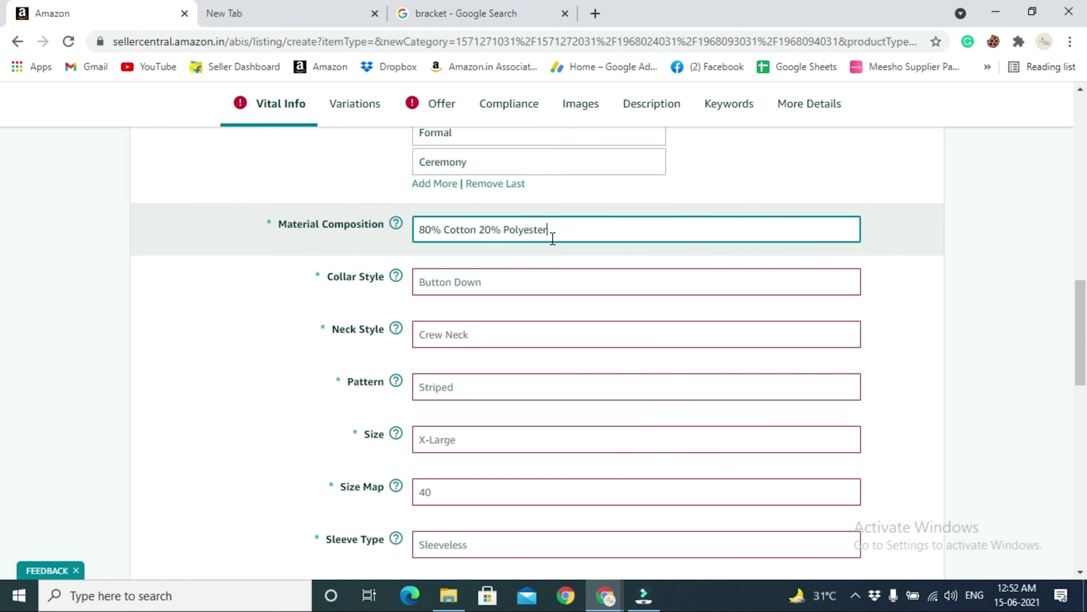
# Set Collar Style to Round Collar, replacing a mistaken Classic Collar choice.
pyautogui.click(515, 284)
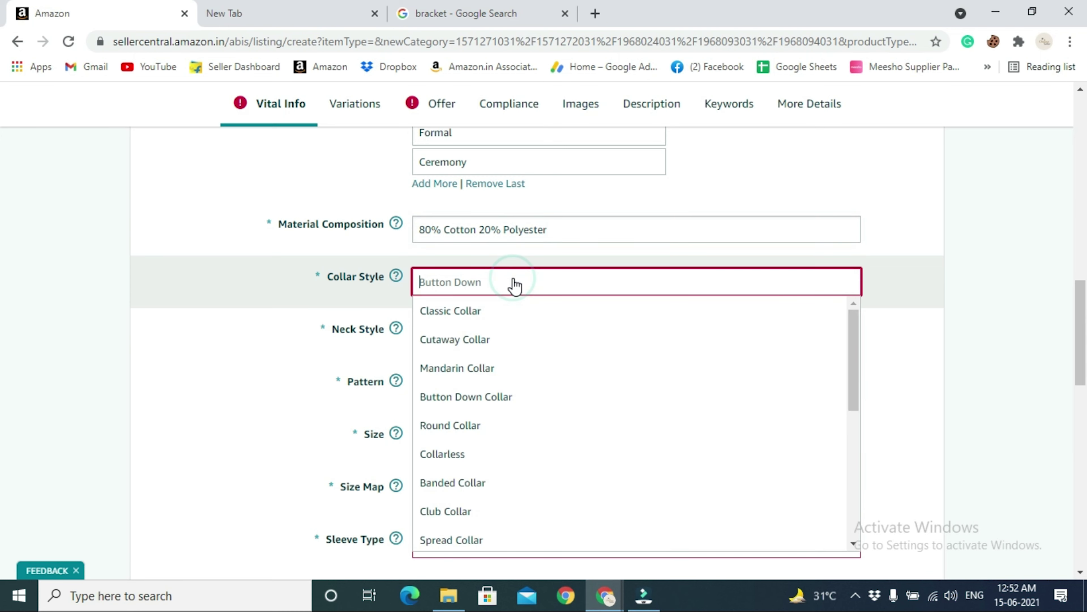
pyautogui.scroll(-7, 541, 430)
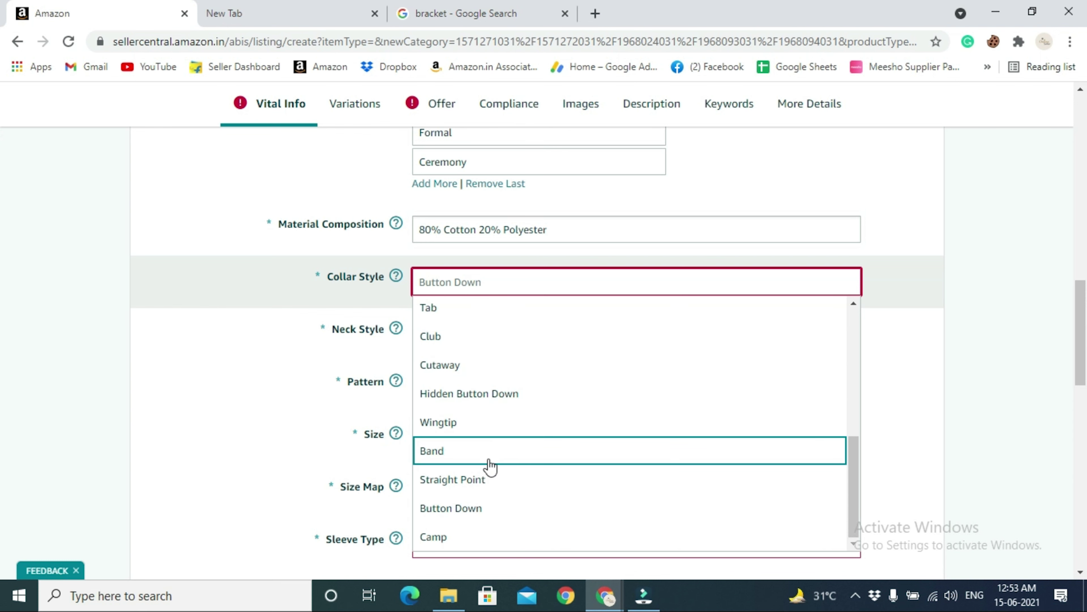
pyautogui.scroll(7, 497, 317)
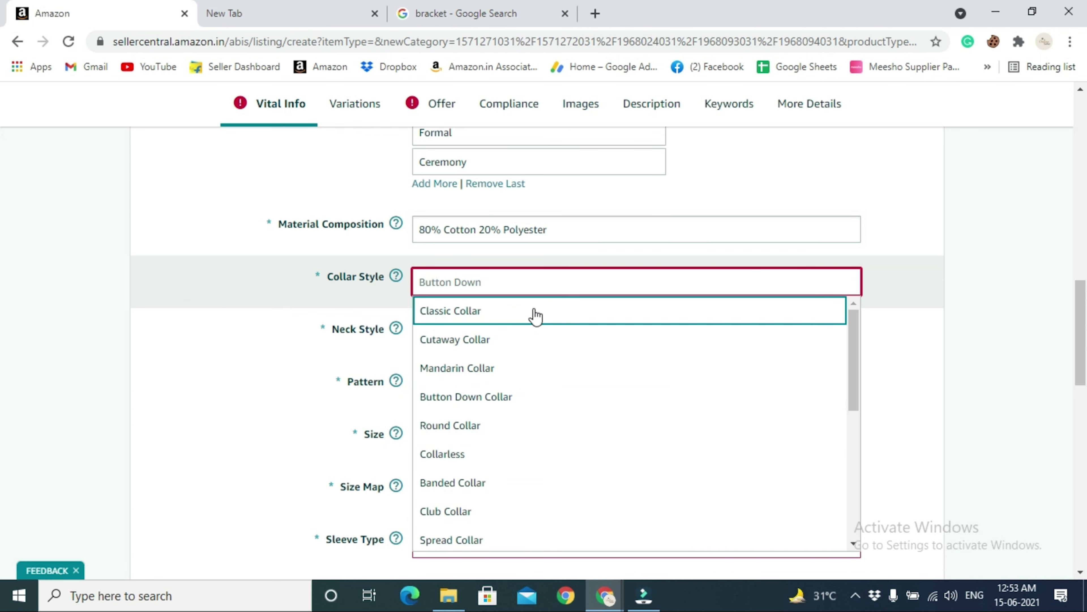
pyautogui.click(554, 316)
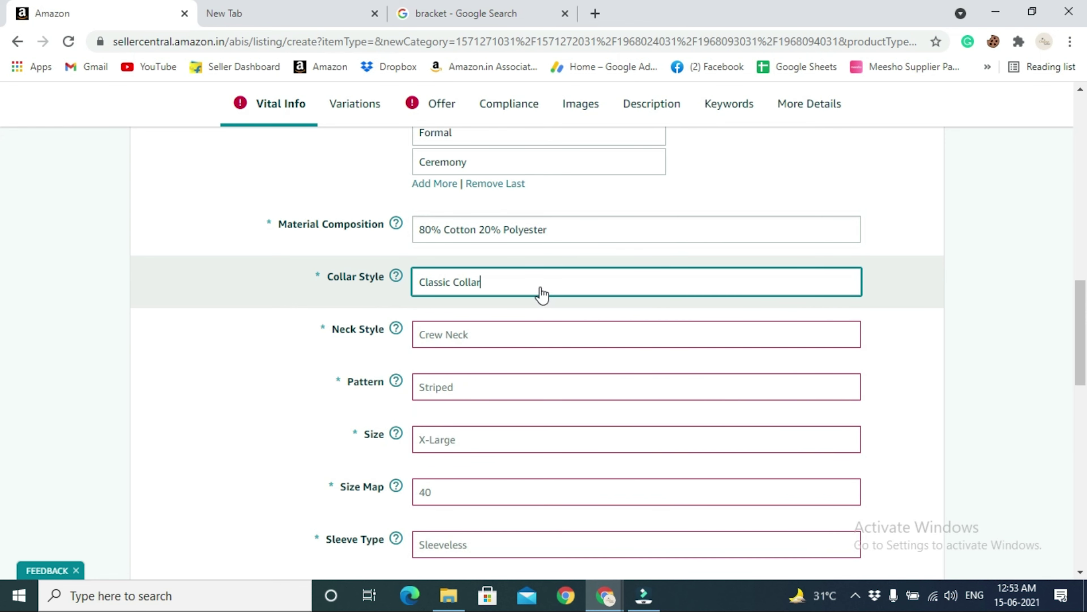
pyautogui.click(527, 282)
pyautogui.press('BackSpace')
pyautogui.press('BackSpace')
pyautogui.press('BackSpace')
pyautogui.press('BackSpace')
pyautogui.press('BackSpace')
pyautogui.press('BackSpace')
pyautogui.press('BackSpace')
pyautogui.press('BackSpace')
pyautogui.press('BackSpace')
pyautogui.press('BackSpace')
pyautogui.press('BackSpace')
pyautogui.press('BackSpace')
pyautogui.press('BackSpace')
pyautogui.click(526, 282)
pyautogui.click(252, 317)
pyautogui.click(468, 281)
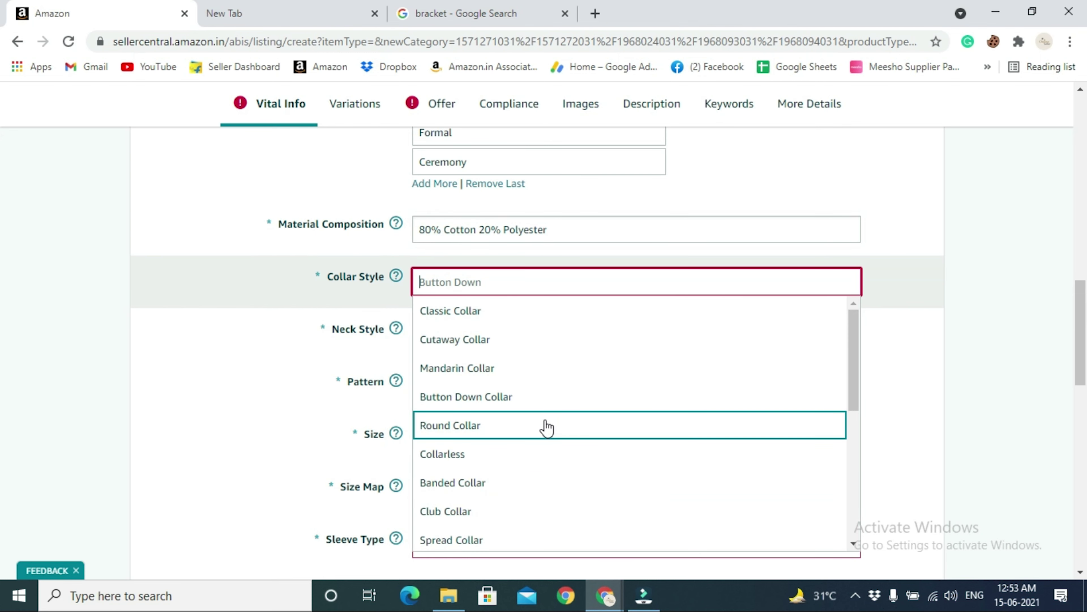
pyautogui.click(492, 427)
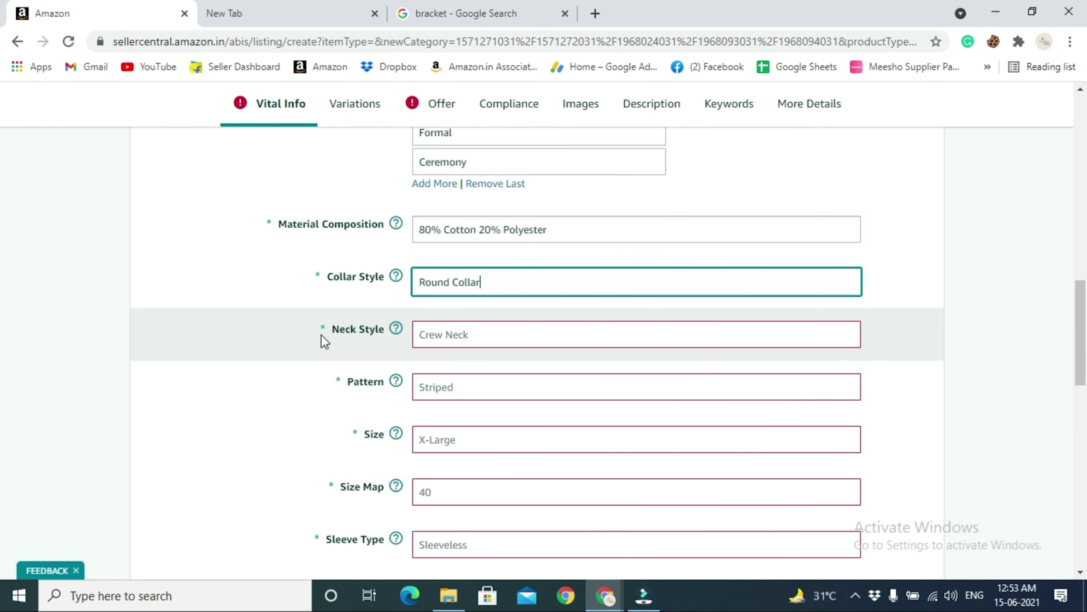
# Set Neck Style to Collared.
pyautogui.click(468, 336)
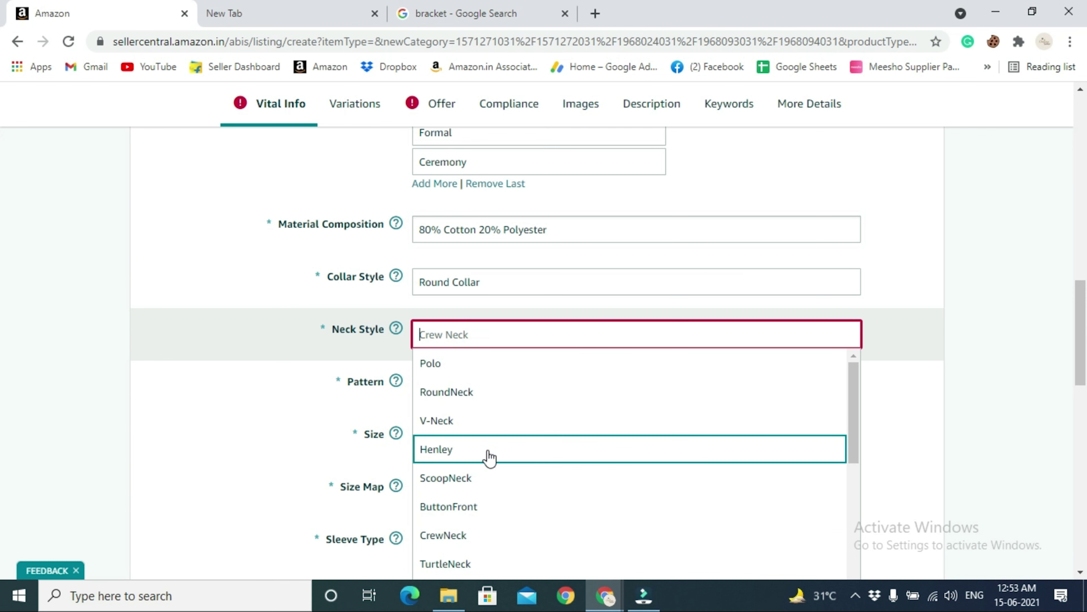
pyautogui.scroll(-3, 518, 513)
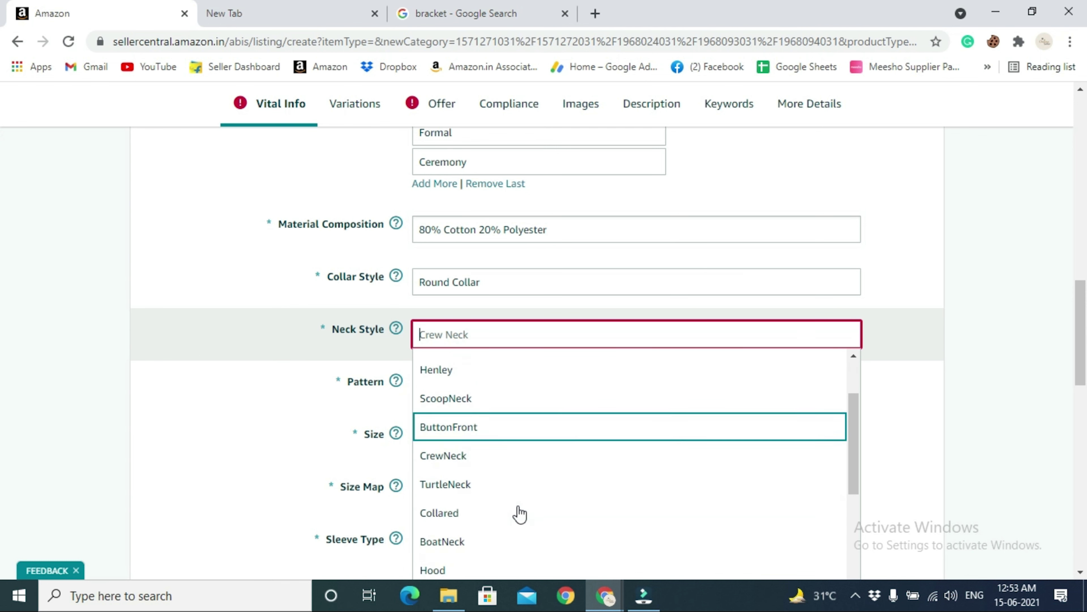
pyautogui.click(546, 441)
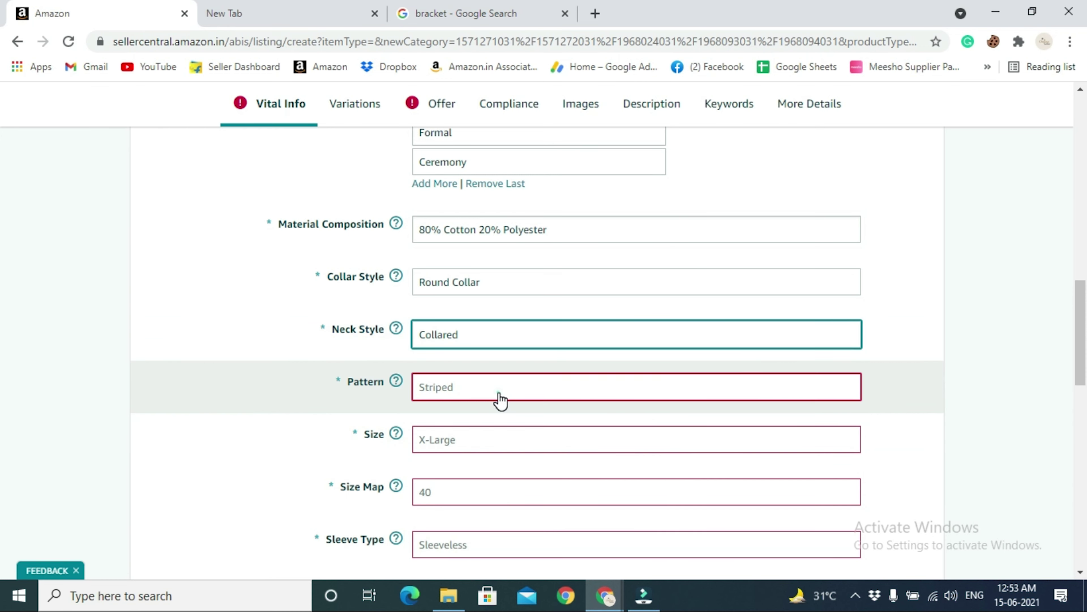
# Set Pattern to Checkered.
pyautogui.click(498, 394)
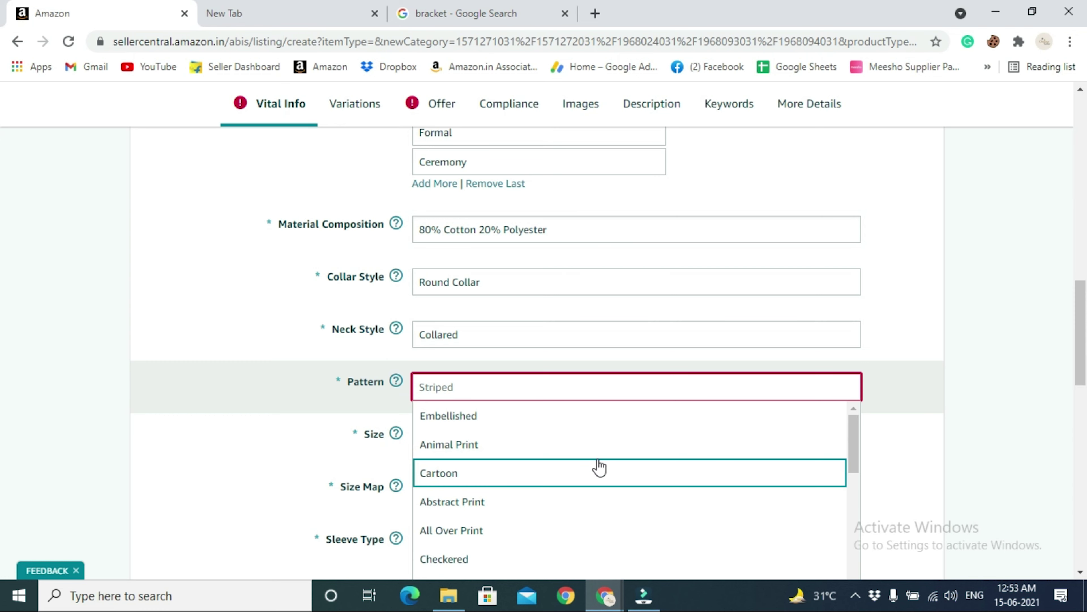
pyautogui.scroll(-2, 540, 477)
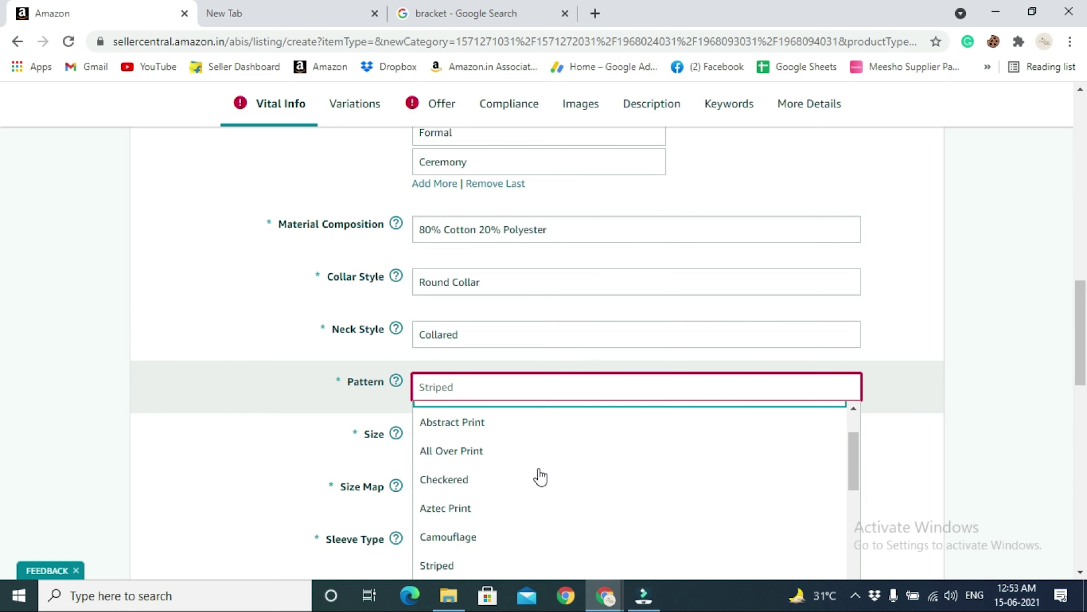
pyautogui.click(501, 479)
pyautogui.scroll(-2, 527, 416)
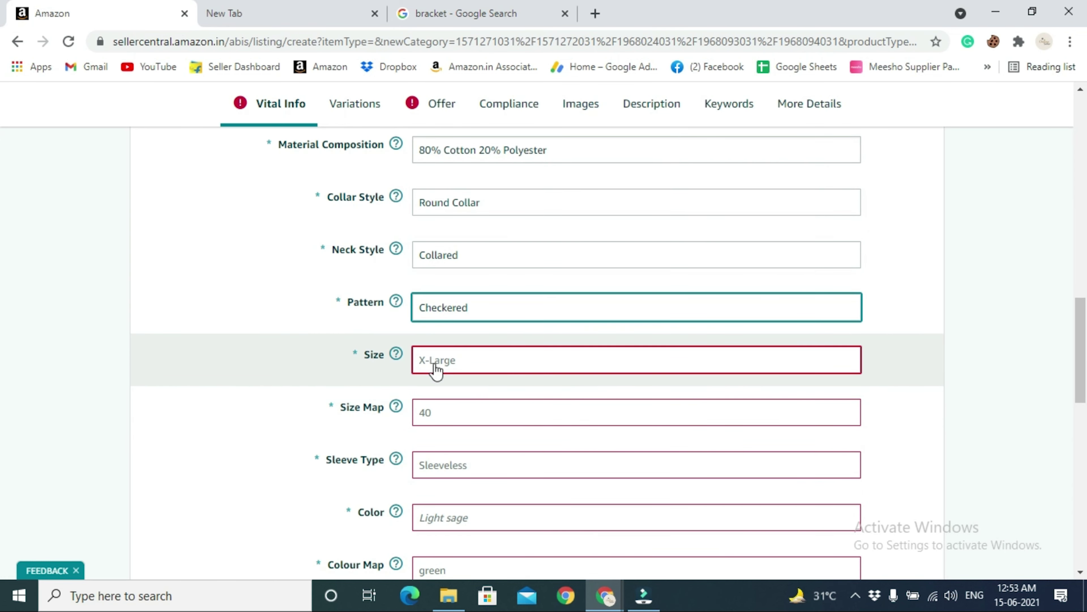
# Set the shirt Size to Medium.
pyautogui.click(478, 360)
pyautogui.click(516, 358)
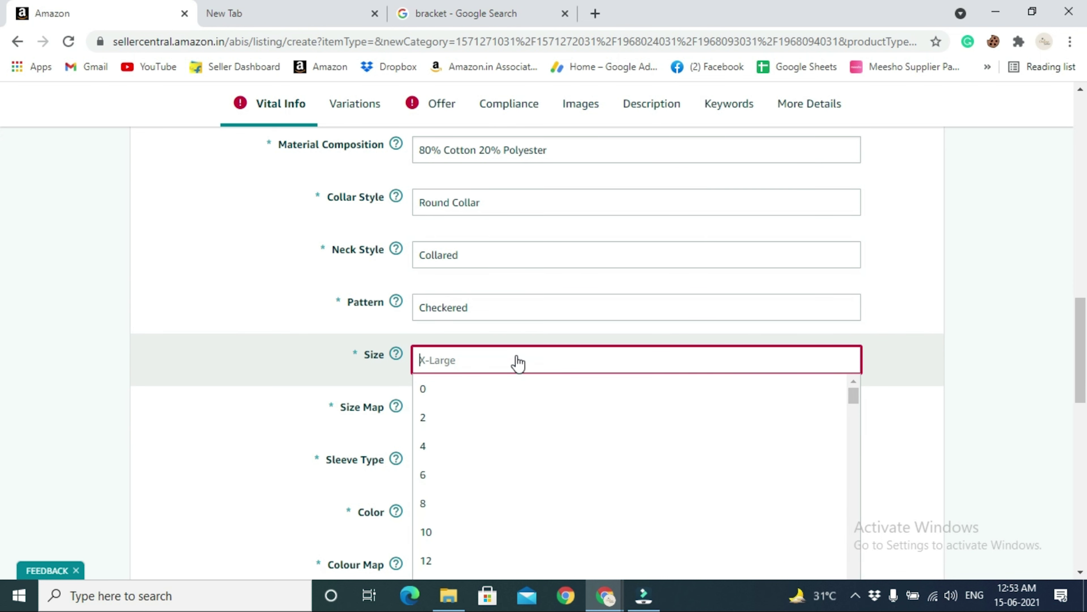
pyautogui.write('M')
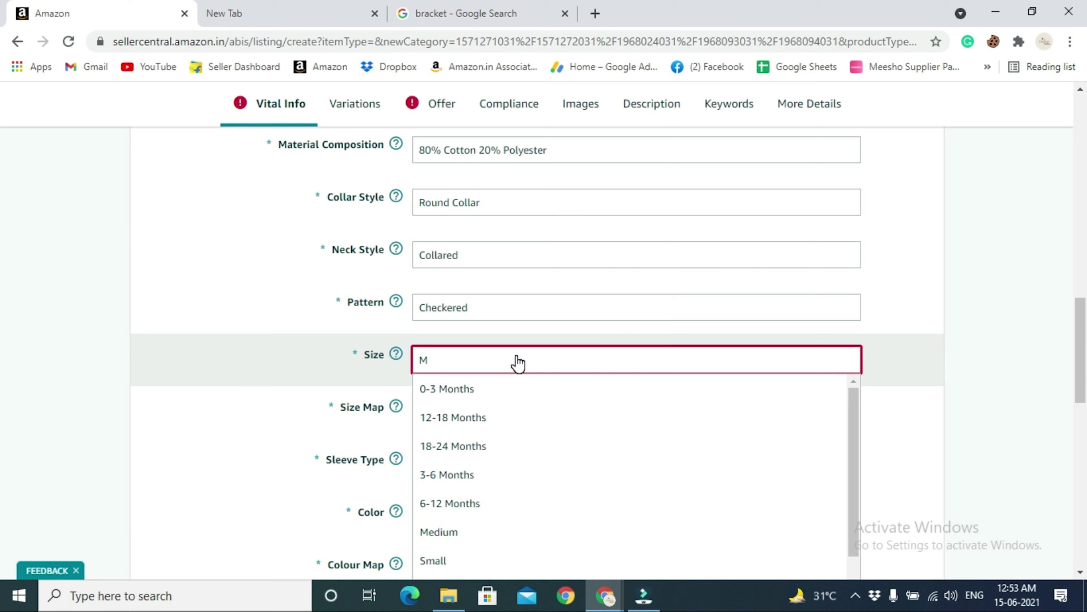
pyautogui.scroll(-2, 512, 488)
pyautogui.click(532, 452)
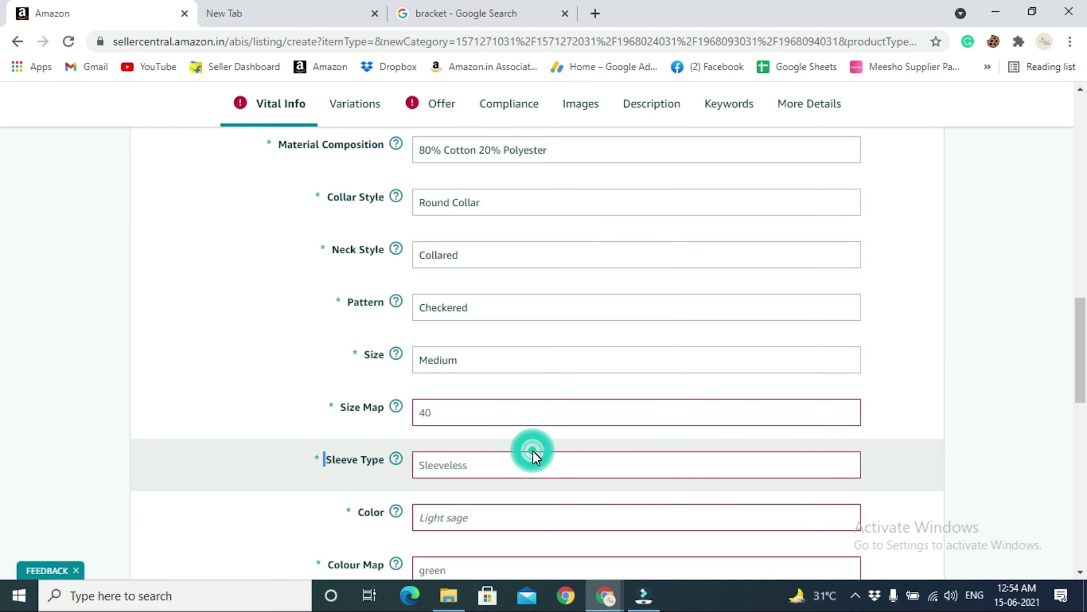
# Set Size Map to M.
pyautogui.click(454, 413)
pyautogui.scroll(-20, 497, 486)
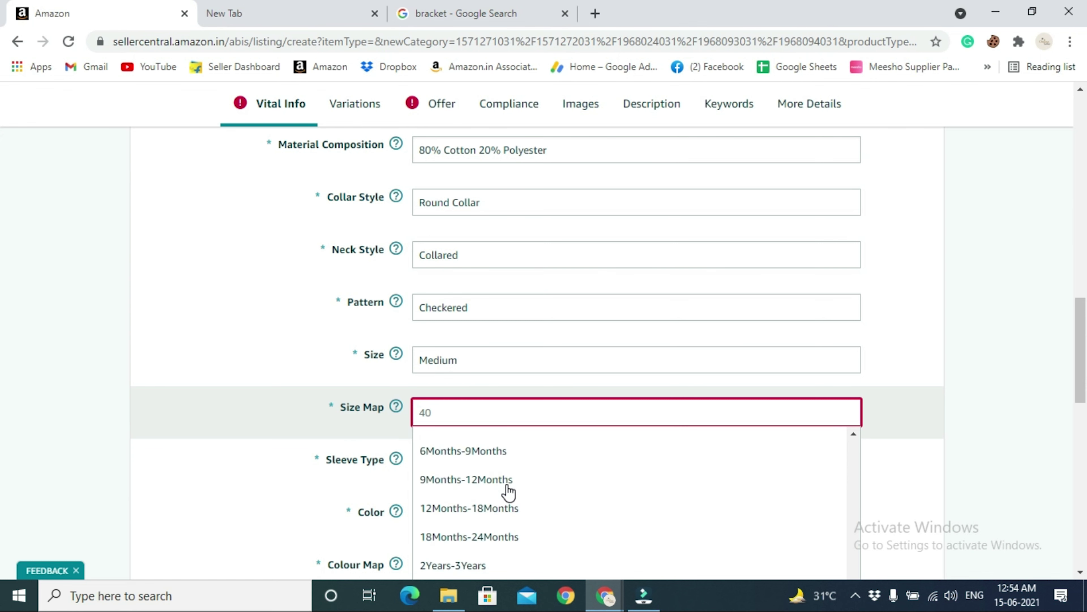
pyautogui.scroll(-8, 508, 493)
pyautogui.scroll(7, 506, 490)
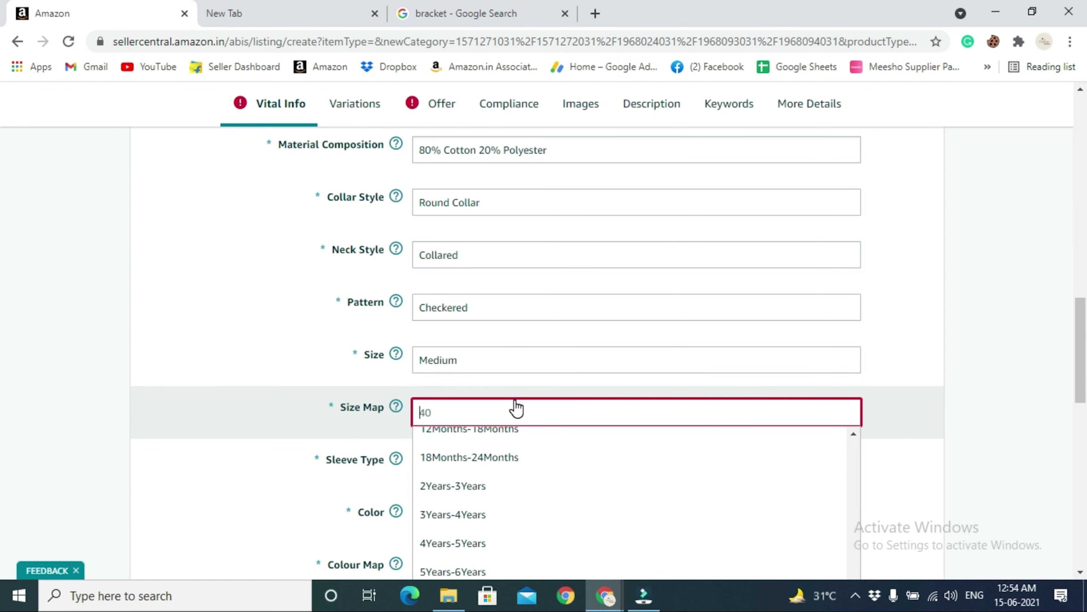
pyautogui.write('M')
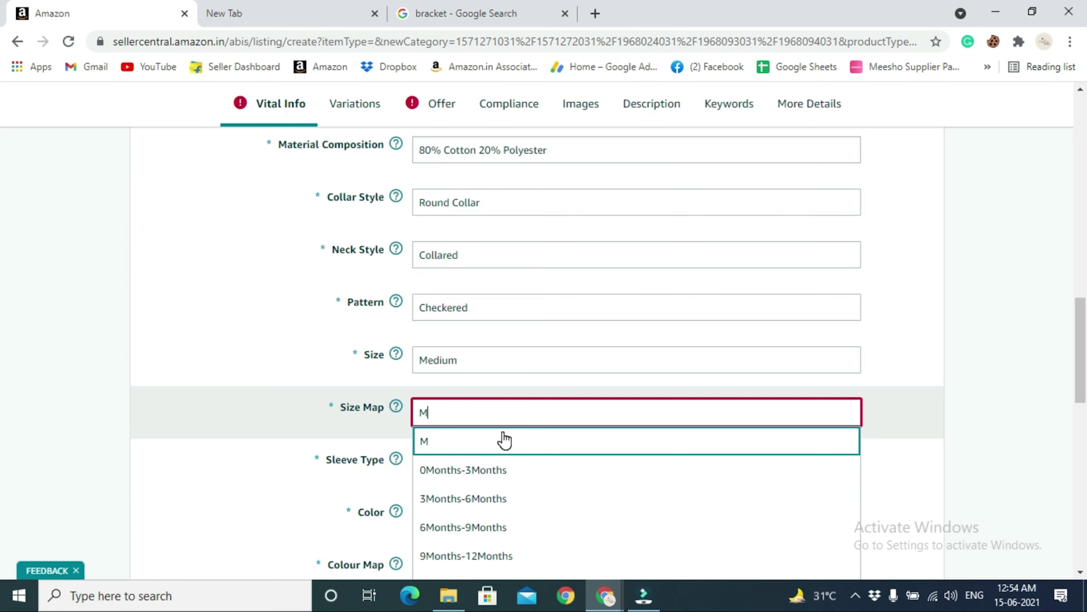
pyautogui.click(503, 435)
# Set Sleeve Type to Fullsleeve.
pyautogui.scroll(-2, 505, 435)
pyautogui.scroll(-1, 503, 432)
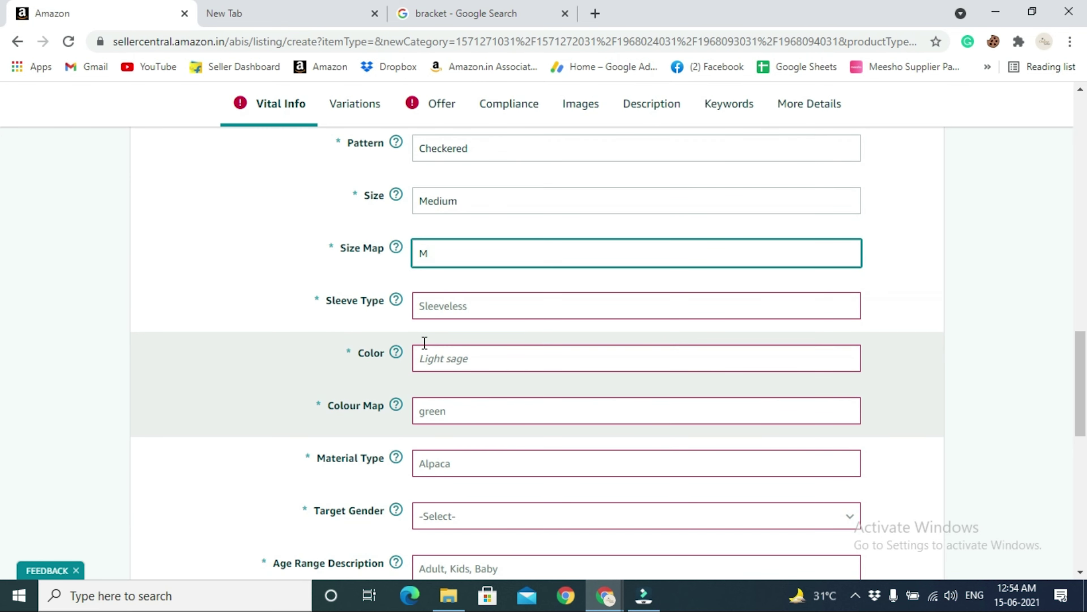
pyautogui.click(510, 309)
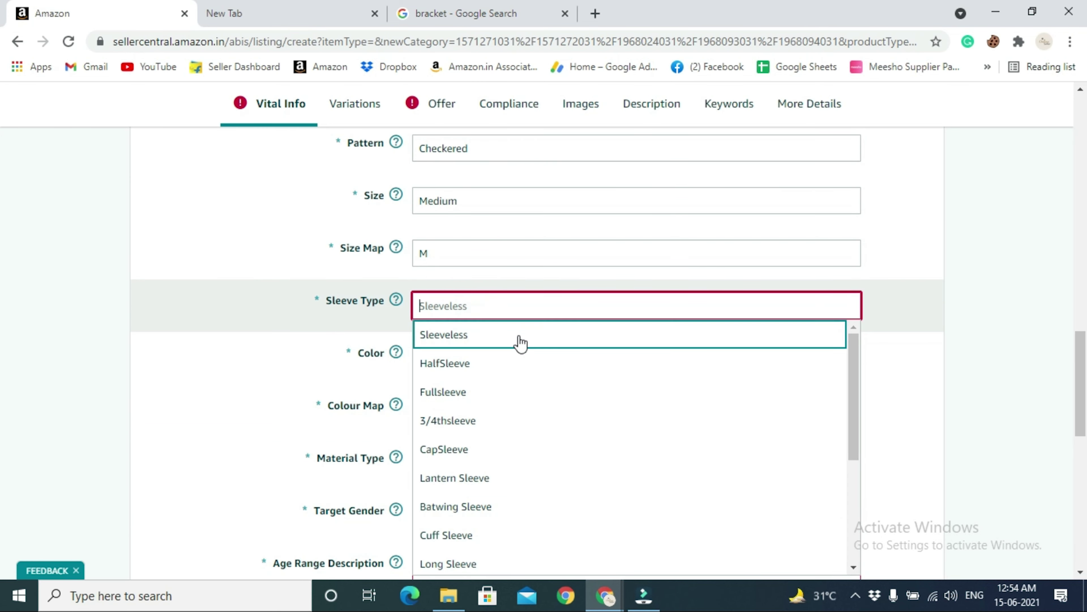
pyautogui.click(485, 393)
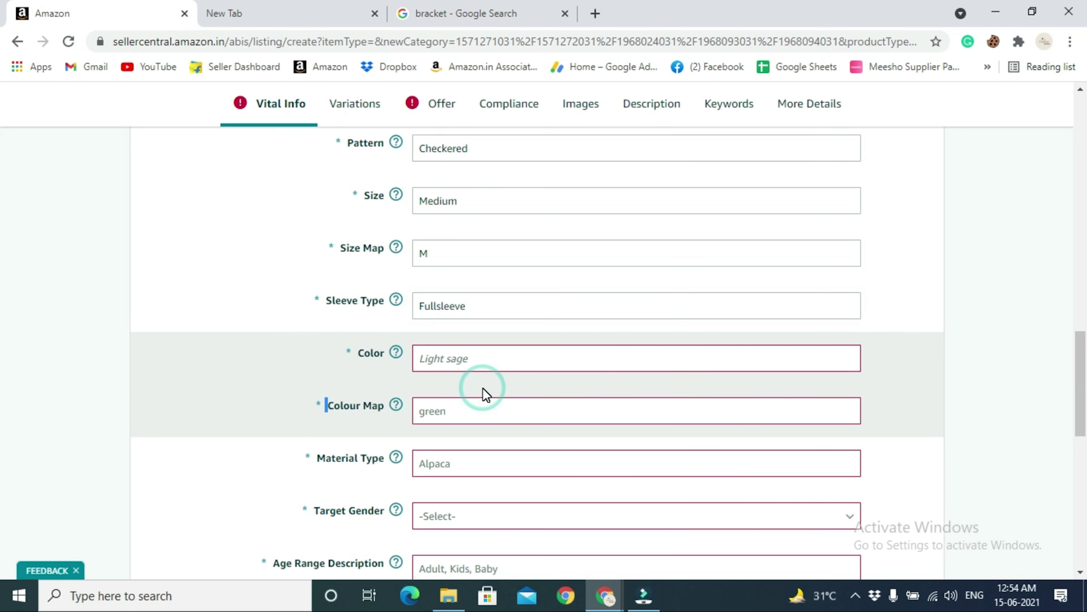
# Start typing the shirt's colour, Blue, into the Color field.
pyautogui.moveTo(396, 354)
pyautogui.click(473, 358)
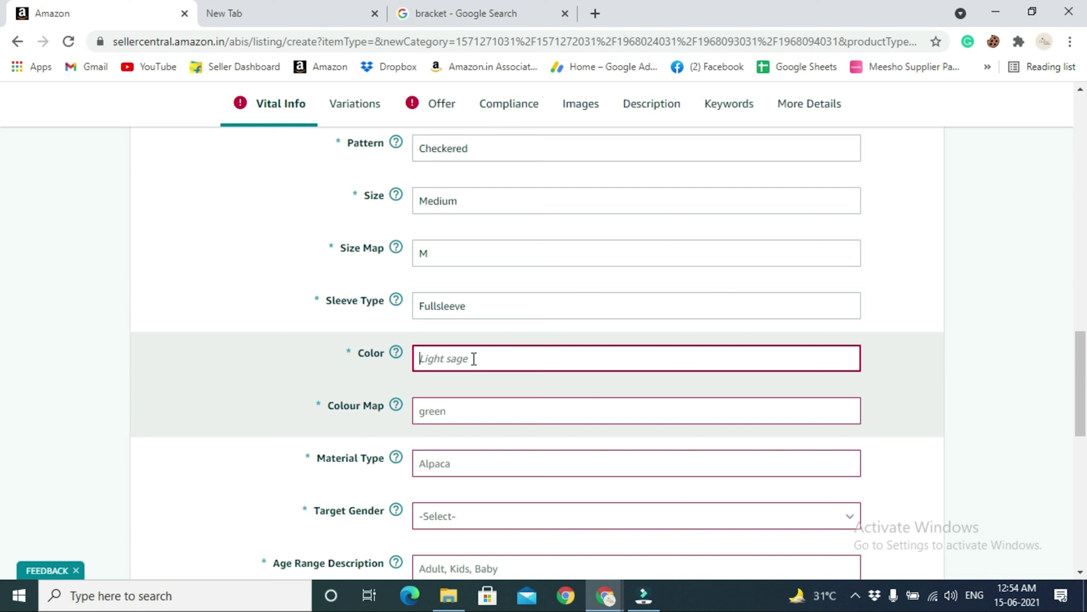
pyautogui.write('Blue')
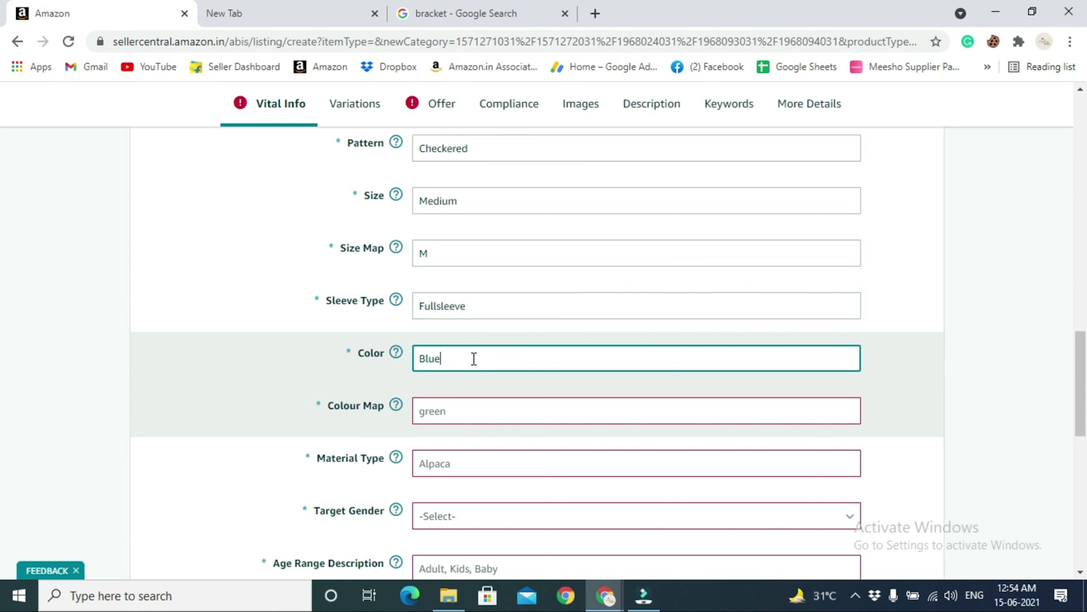
# Pick Blue from the Colour Map suggestions, then clear the entry.
pyautogui.click(464, 412)
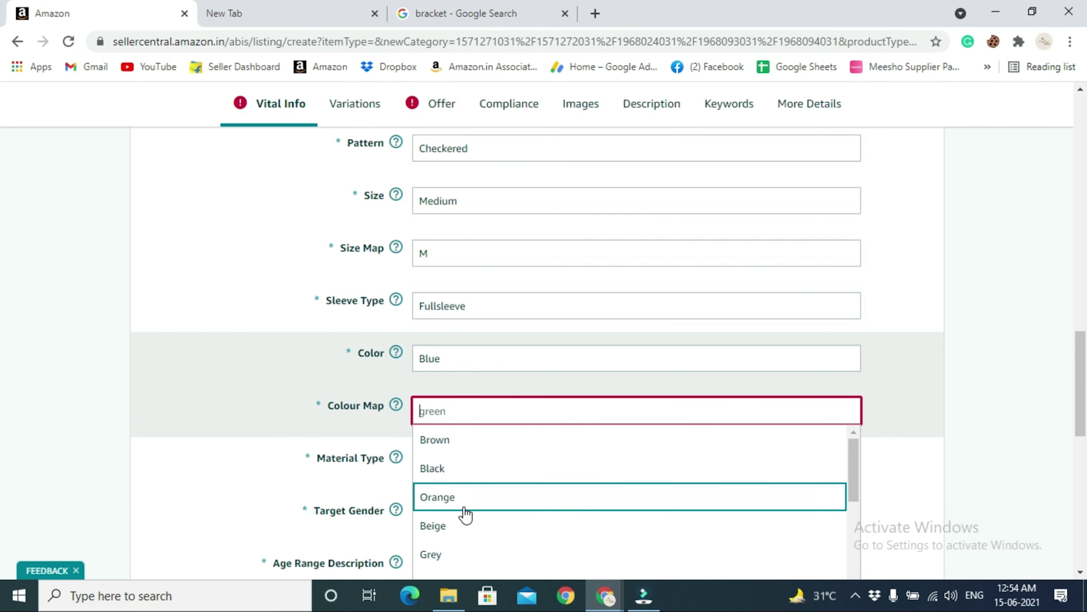
pyautogui.scroll(-4, 464, 516)
pyautogui.click(486, 483)
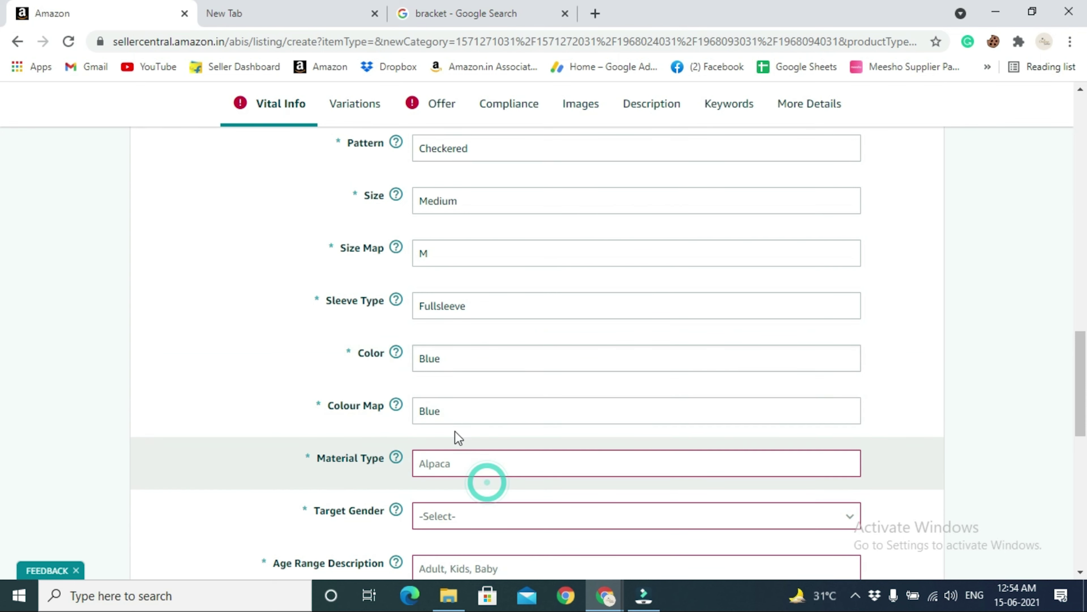
pyautogui.moveTo(398, 252)
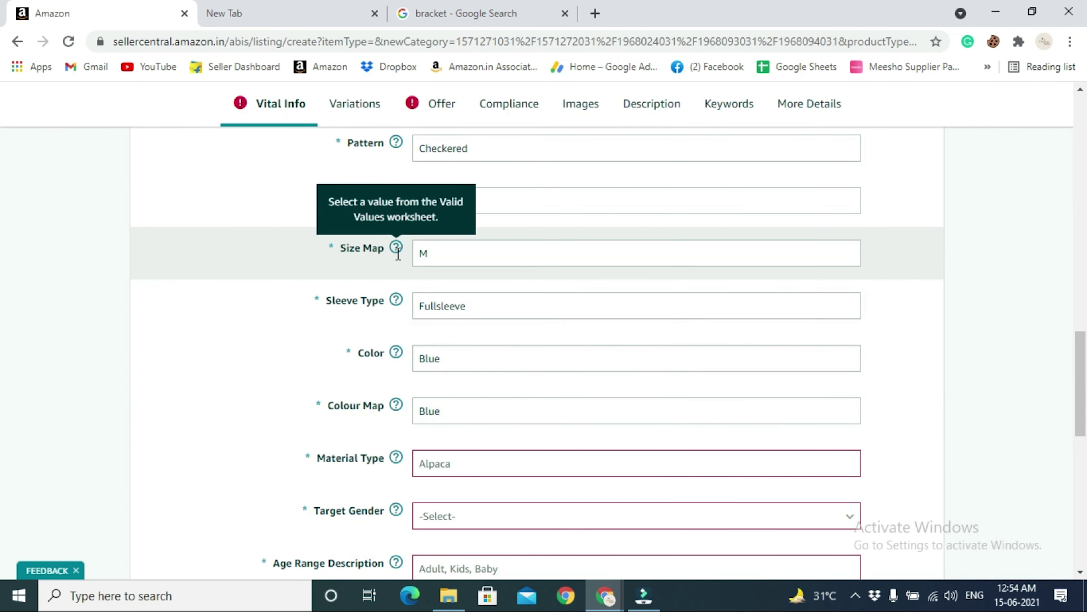
pyautogui.click(414, 418)
pyautogui.click(462, 412)
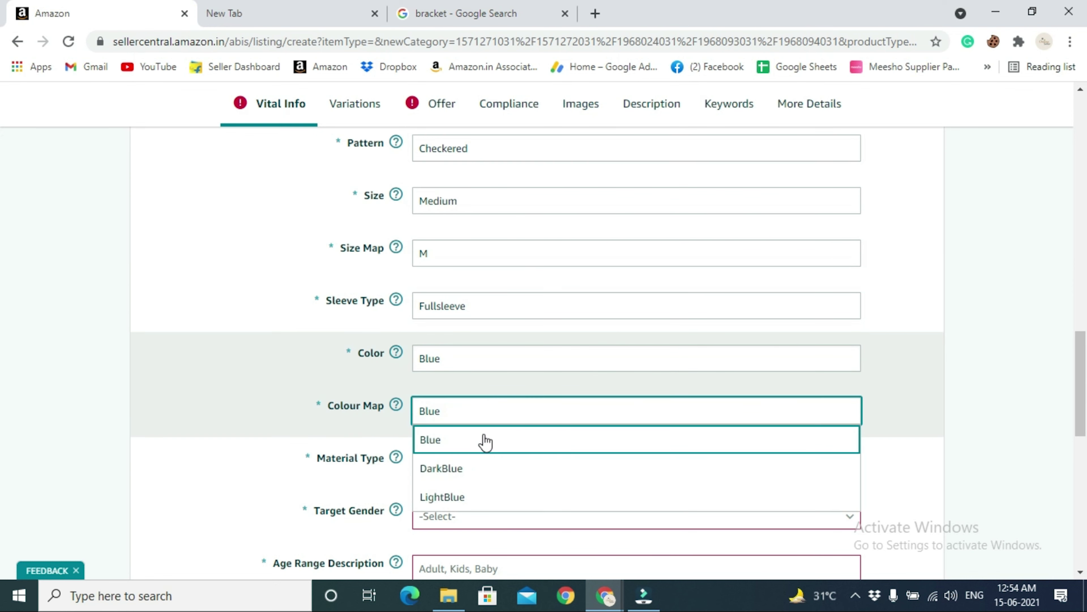
pyautogui.click(467, 453)
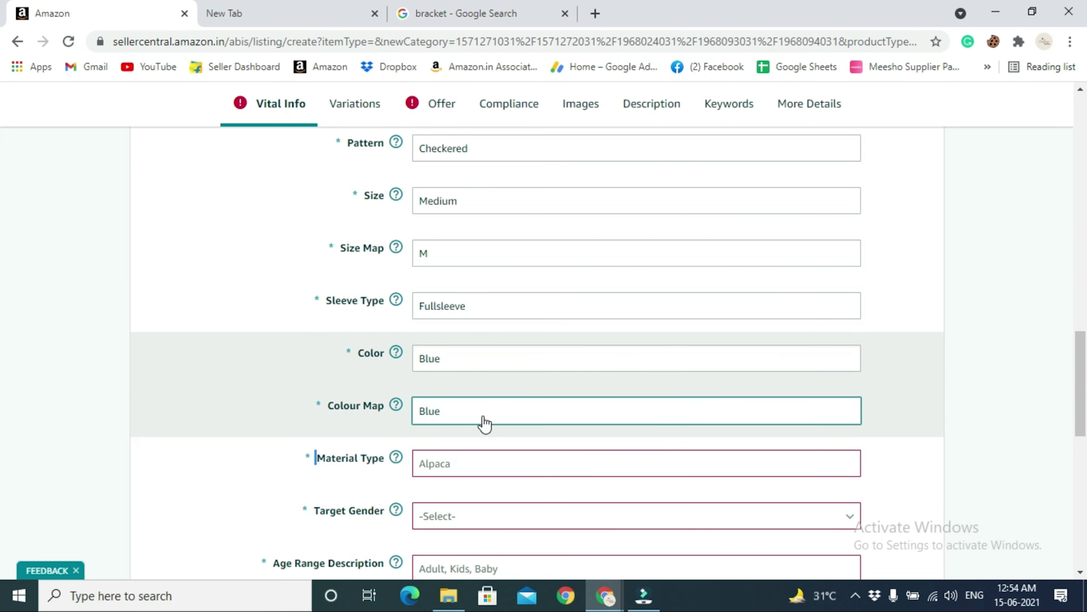
pyautogui.click(453, 414)
pyautogui.press('BackSpace')
pyautogui.press('BackSpace')
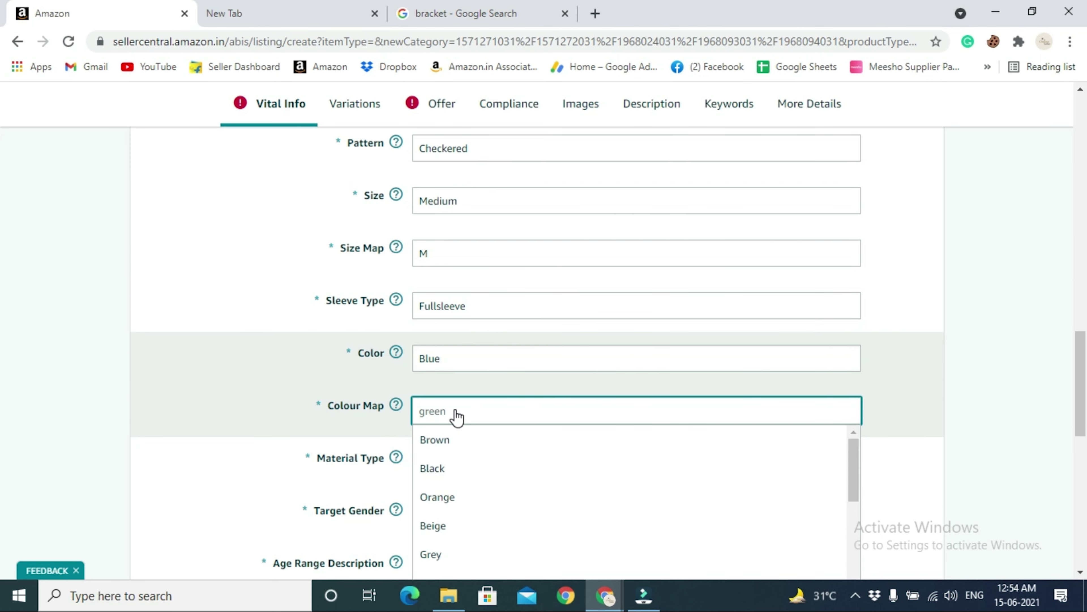
pyautogui.click(965, 464)
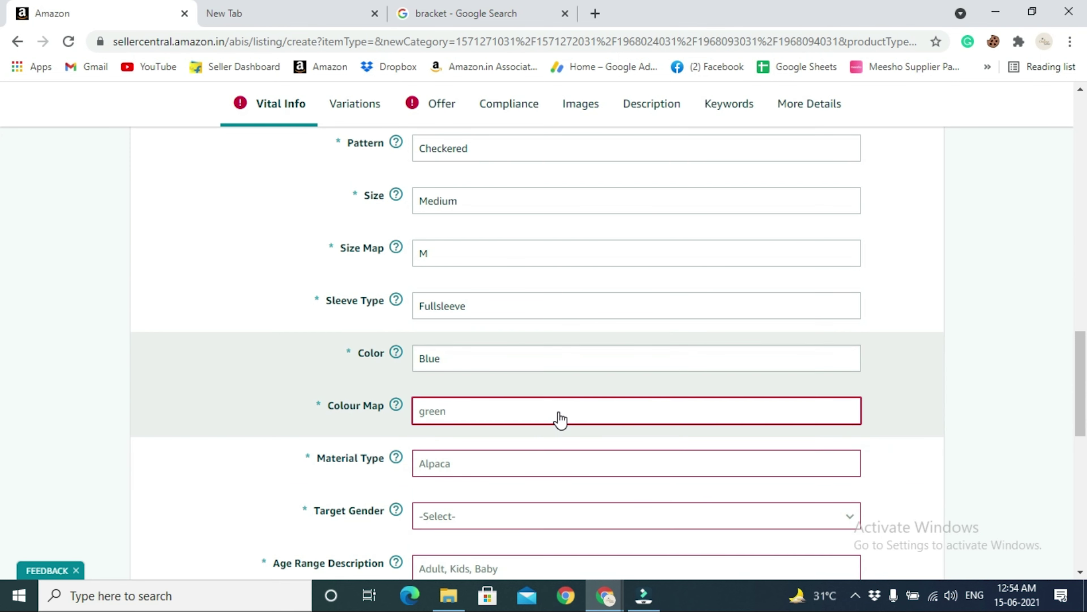
# Retype the Colour Map and trim it back to Blue.
pyautogui.click(558, 418)
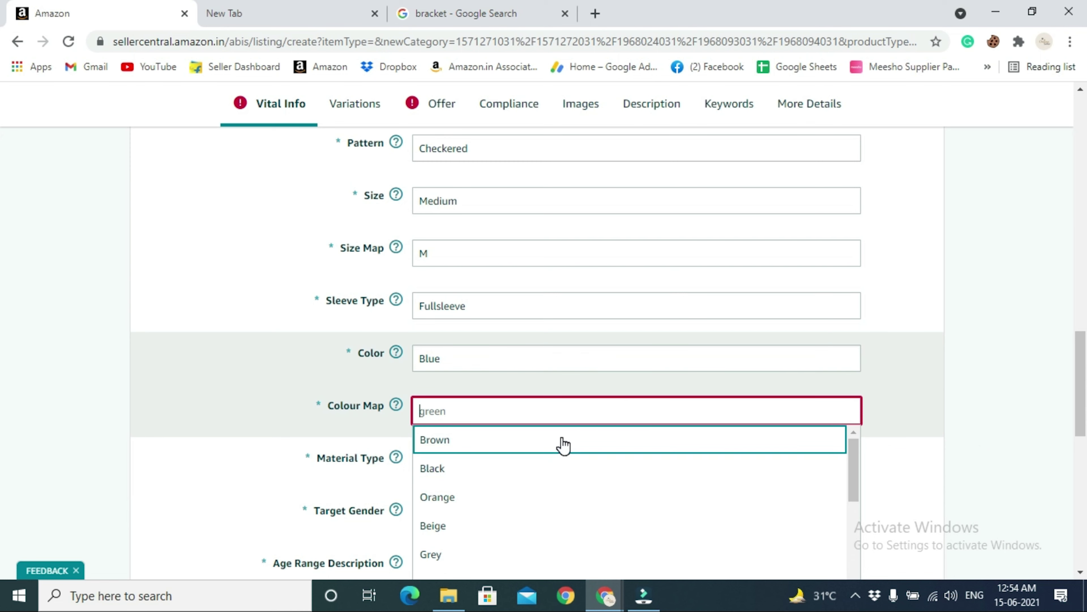
pyautogui.write('Teal Blue')
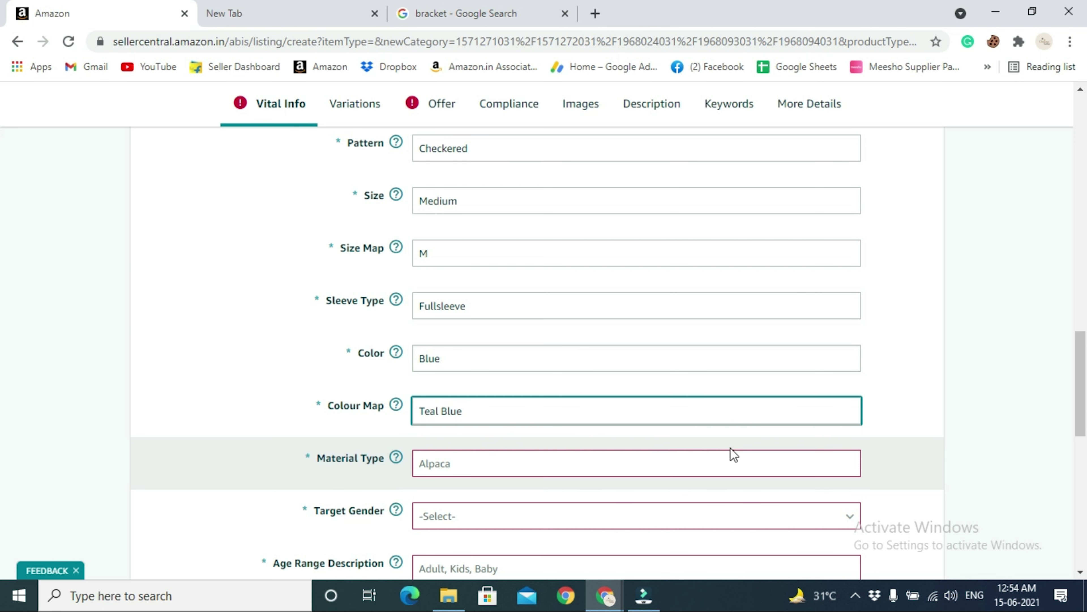
pyautogui.click(987, 439)
pyautogui.click(600, 401)
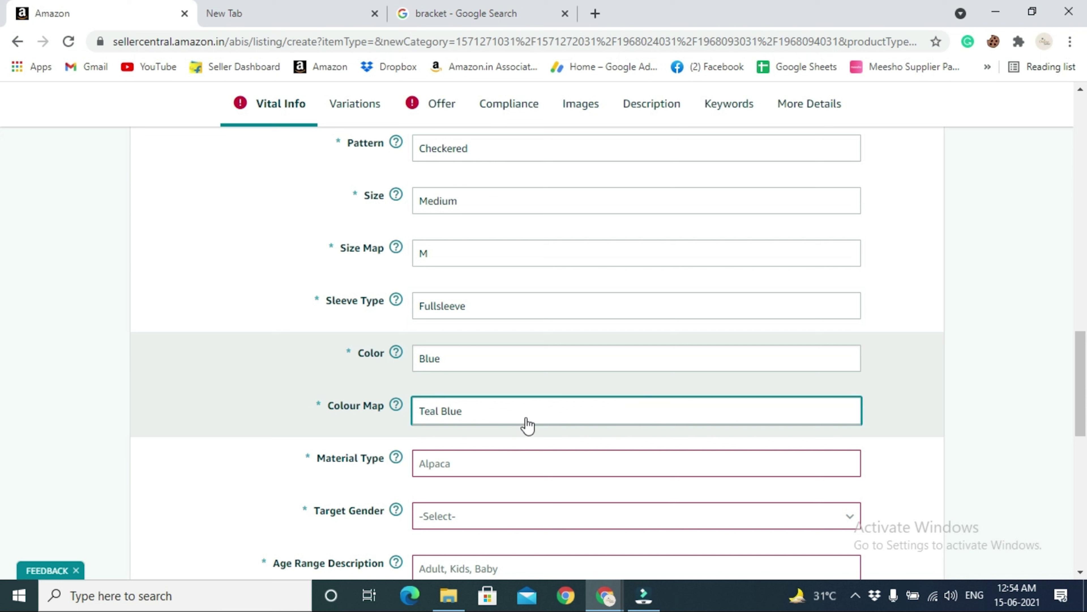
pyautogui.moveTo(438, 413); pyautogui.dragTo(421, 414)
pyautogui.click(420, 418)
pyautogui.press('BackSpace')
pyautogui.press('BackSpace')
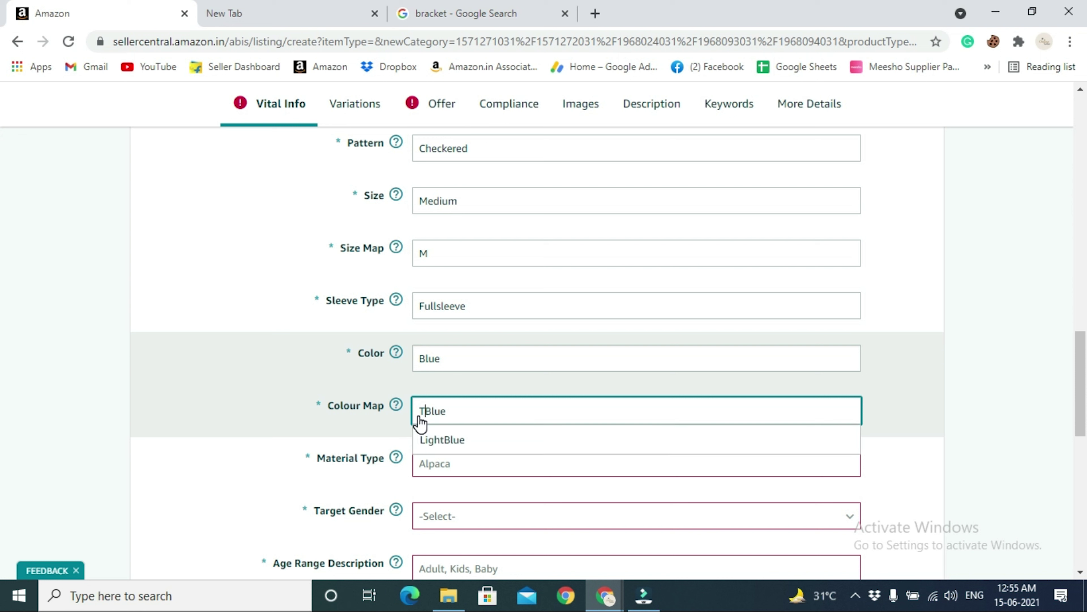
pyautogui.press('BackSpace')
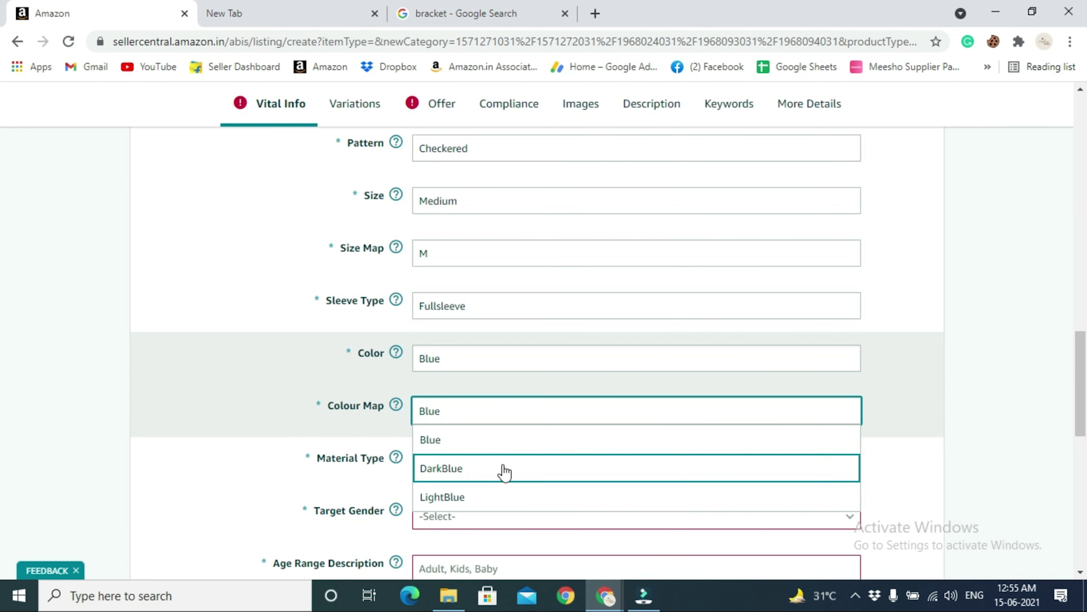
pyautogui.click(466, 441)
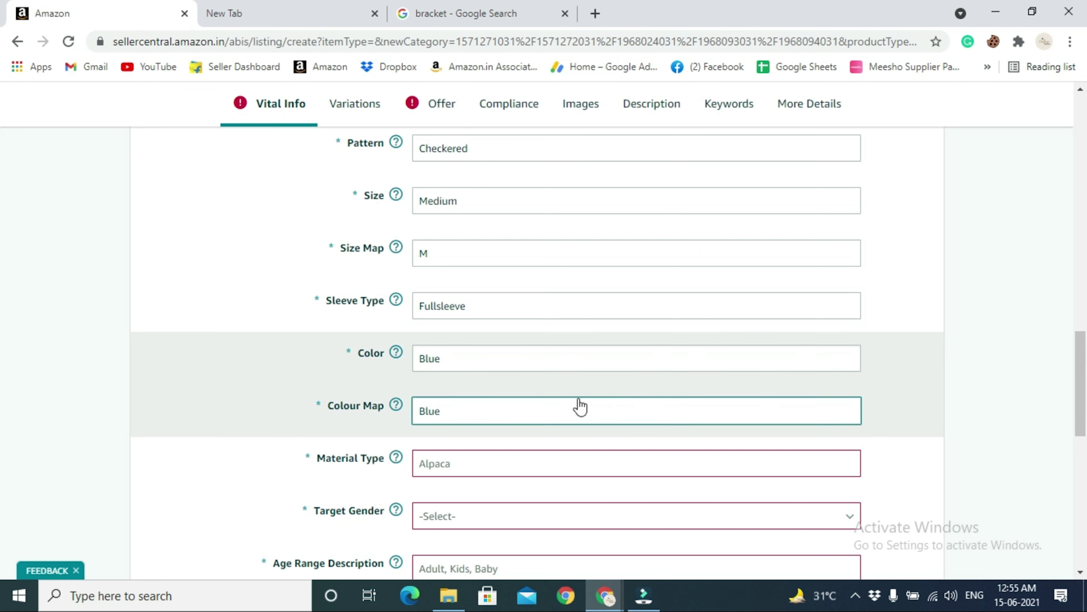
# Check that the Color field reads Blue and finish editing it.
pyautogui.doubleClick(473, 358)
pyautogui.click(682, 359)
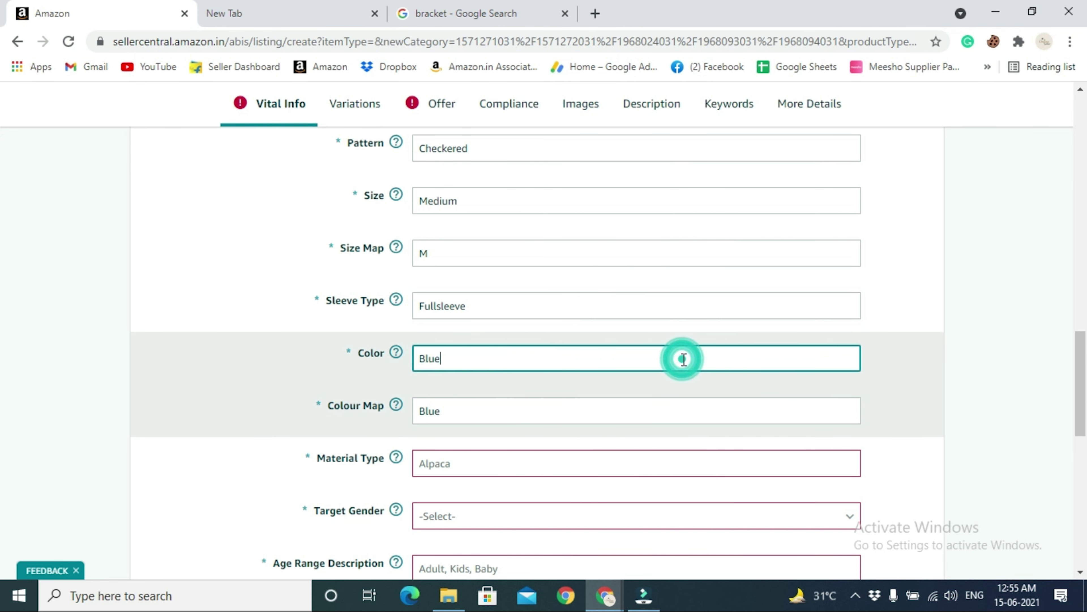
pyautogui.click(994, 365)
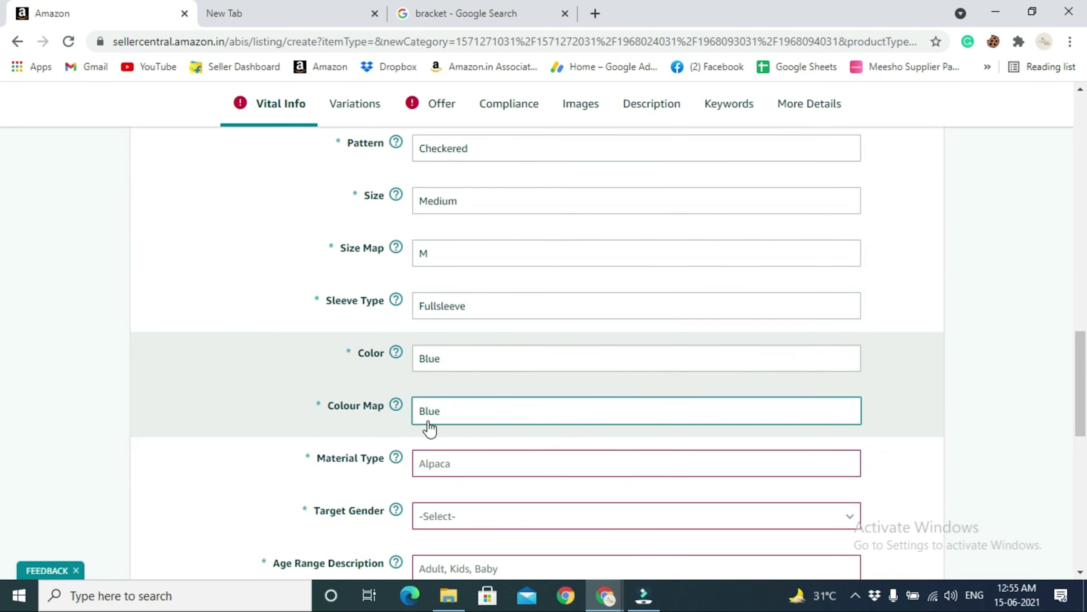
pyautogui.scroll(-2, 544, 461)
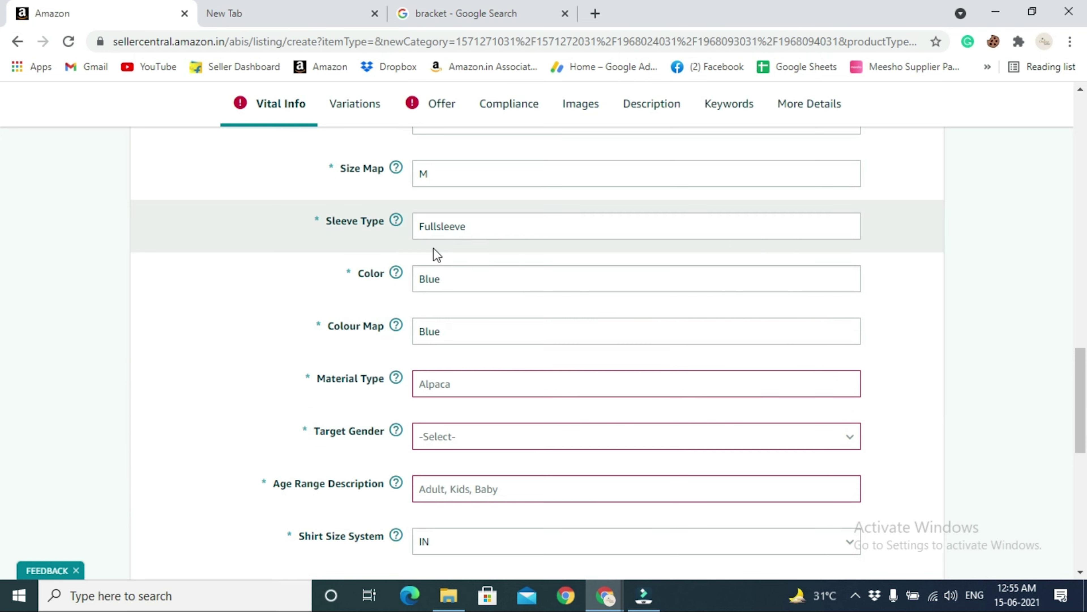
# Set the shirt's Material Type to Polycotton.
pyautogui.click(498, 388)
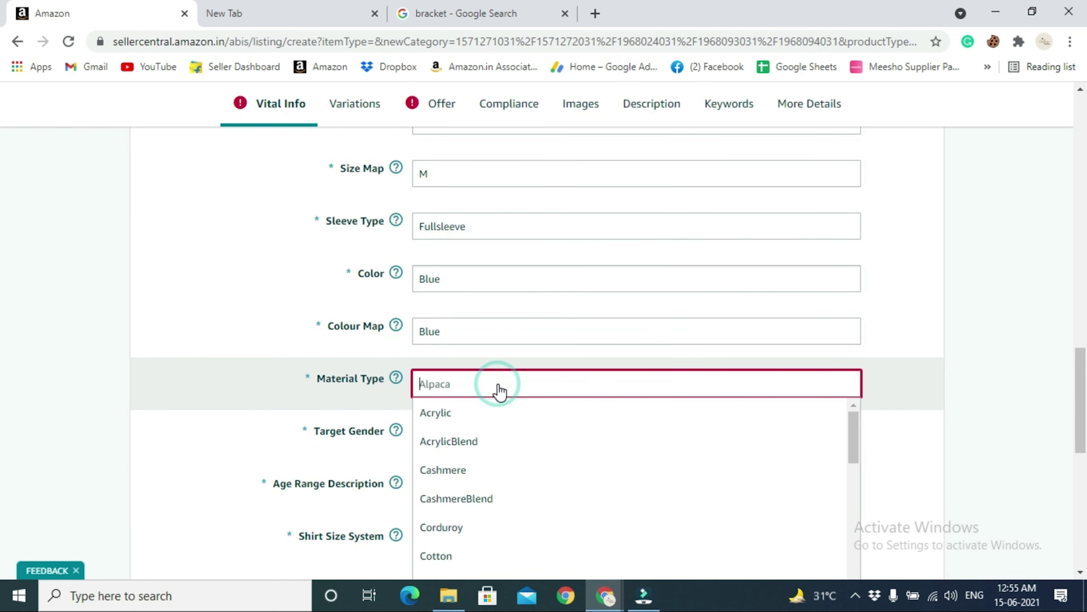
pyautogui.scroll(-2, 539, 471)
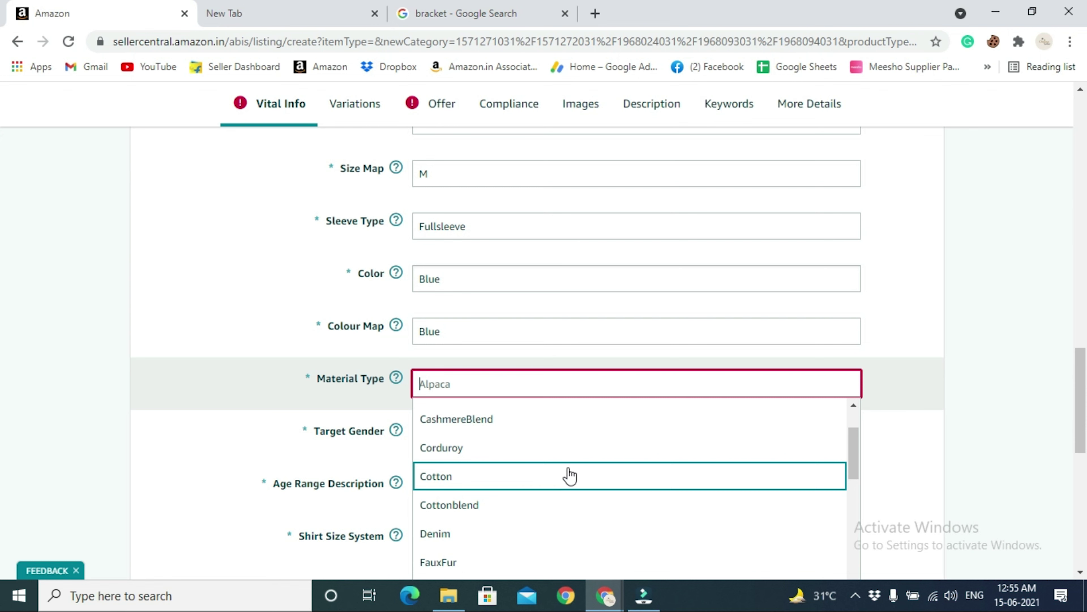
pyautogui.scroll(-10, 569, 475)
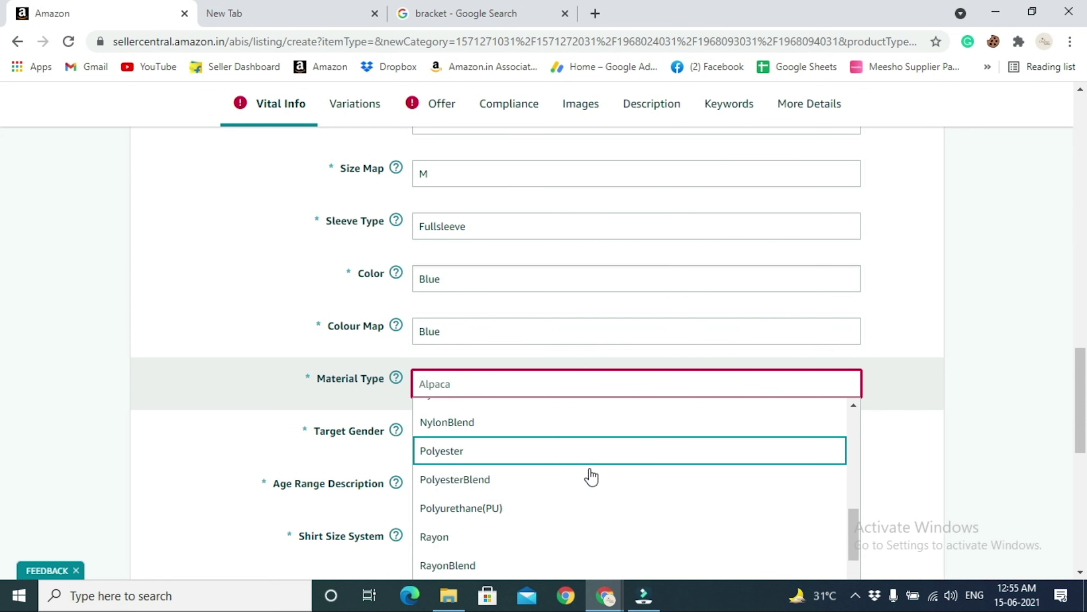
pyautogui.scroll(-4, 542, 505)
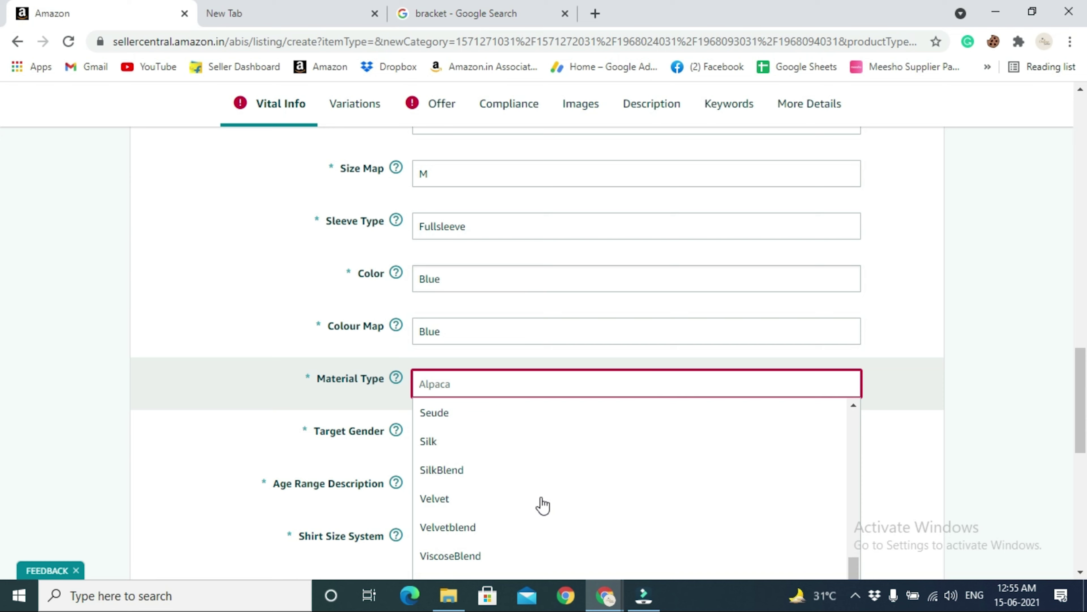
pyautogui.scroll(3, 542, 504)
pyautogui.scroll(-2, 541, 505)
pyautogui.scroll(-8, 542, 504)
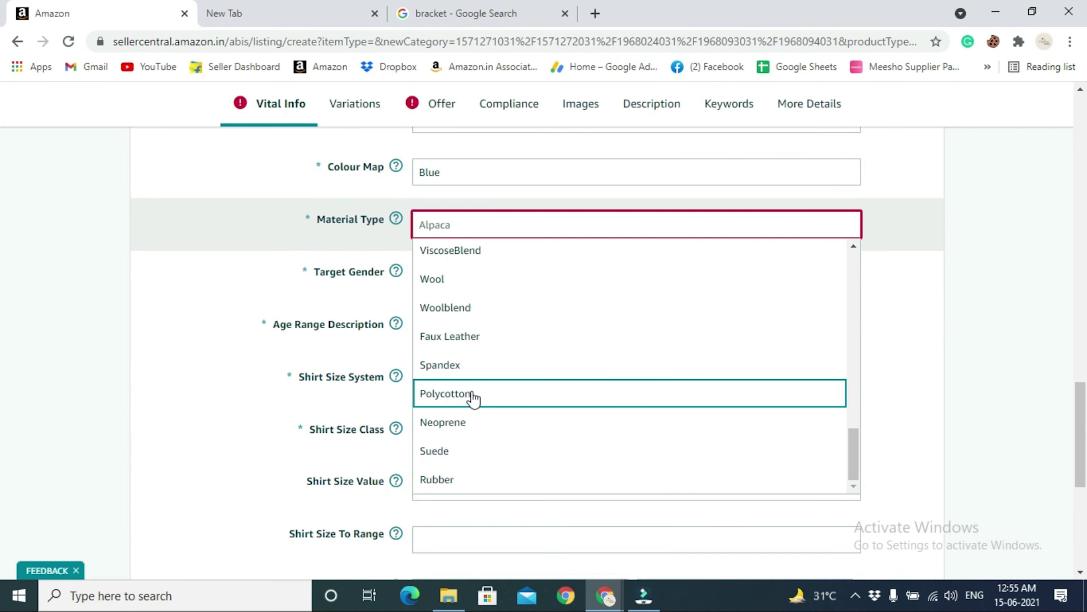
pyautogui.click(466, 396)
# Set Target Gender to Male and Age Range Description to Adult.
pyautogui.click(465, 386)
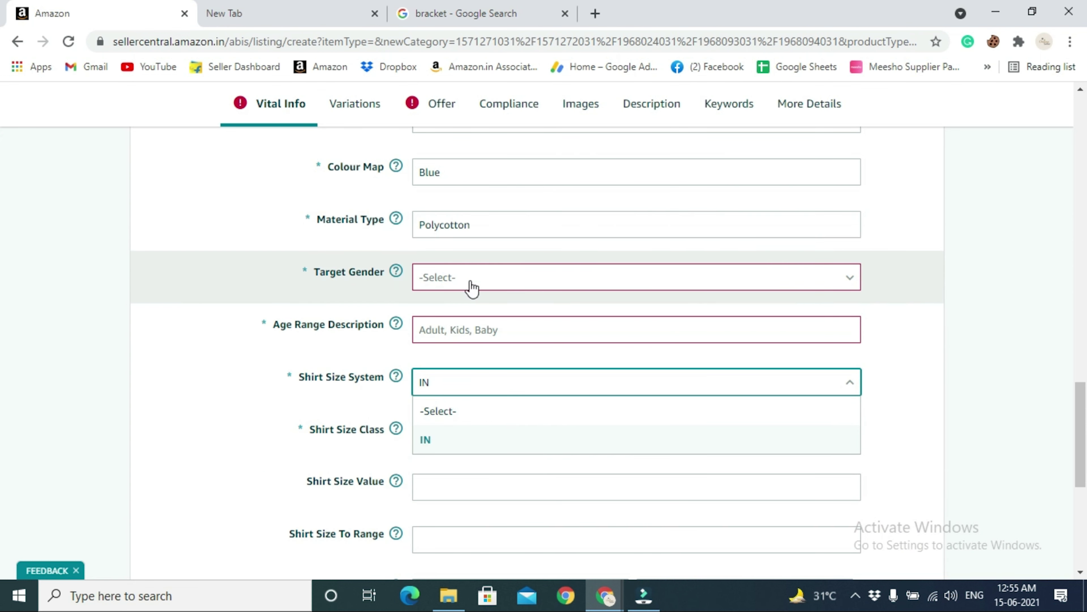
pyautogui.click(461, 280)
pyautogui.click(468, 280)
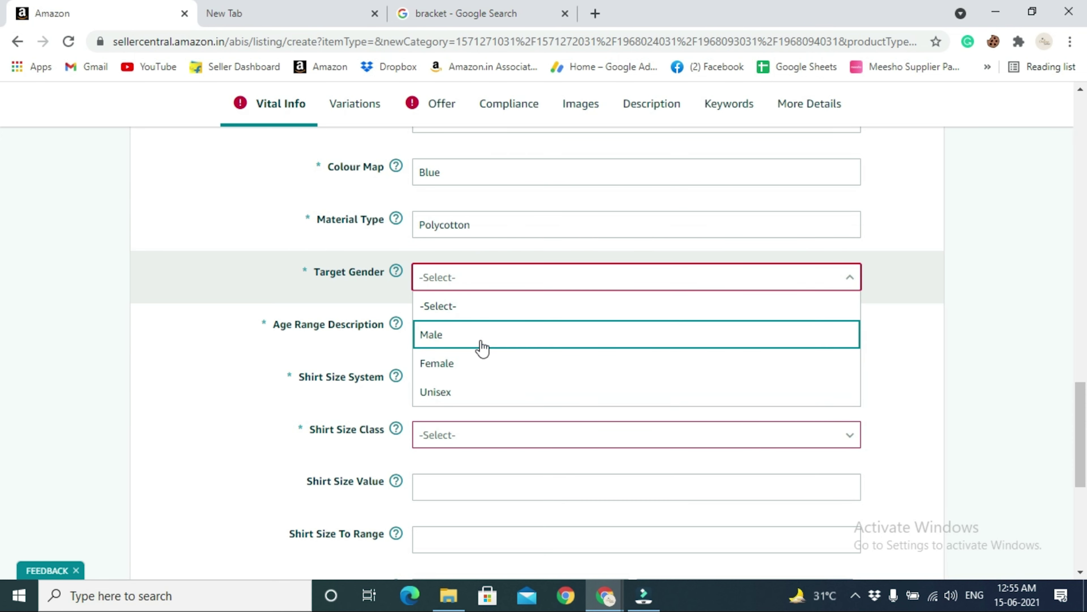
pyautogui.click(470, 346)
pyautogui.click(468, 339)
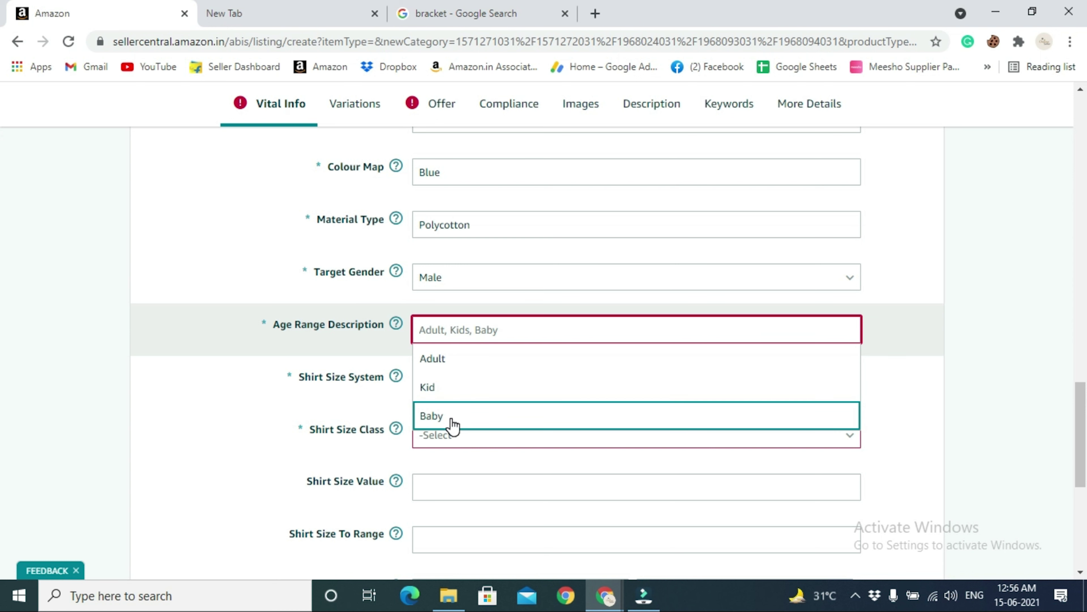
pyautogui.click(465, 361)
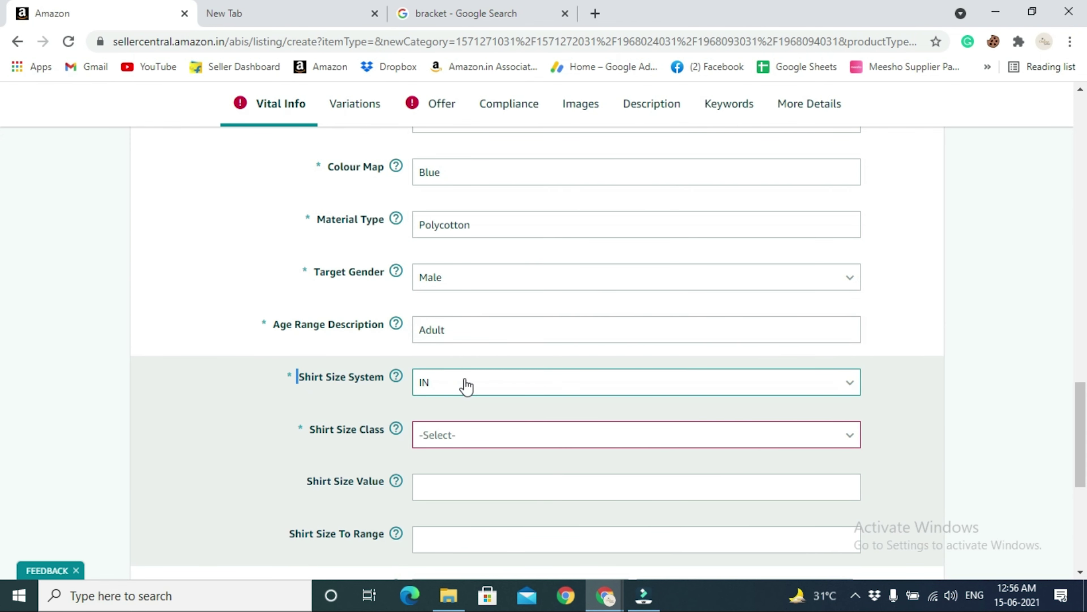
pyautogui.click(485, 382)
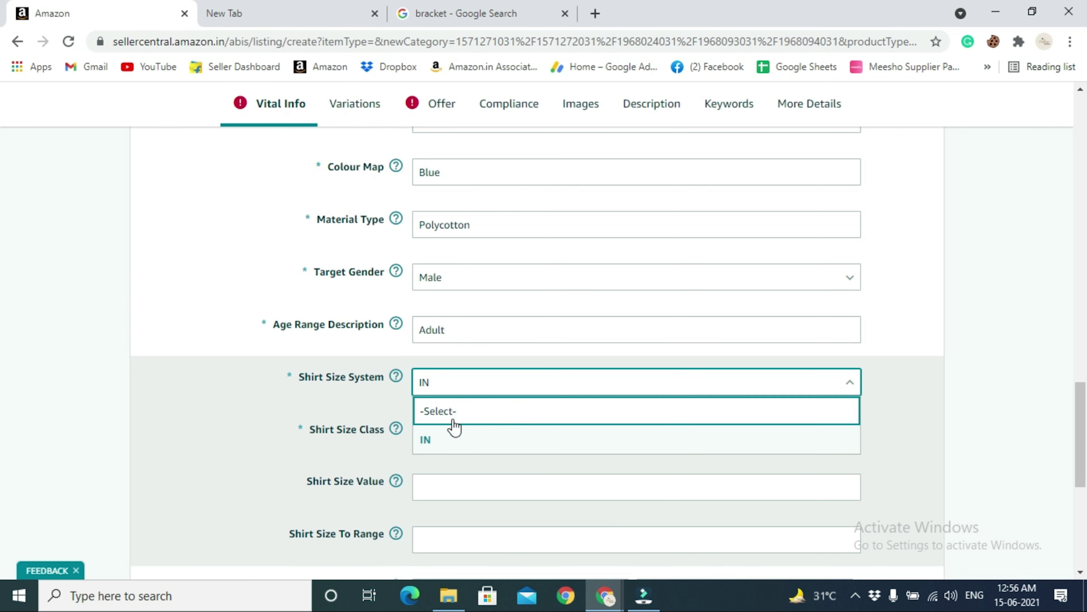
# Confirm IN as the Shirt Size System and choose Alpha for Shirt Size Class.
pyautogui.click(433, 443)
pyautogui.click(432, 438)
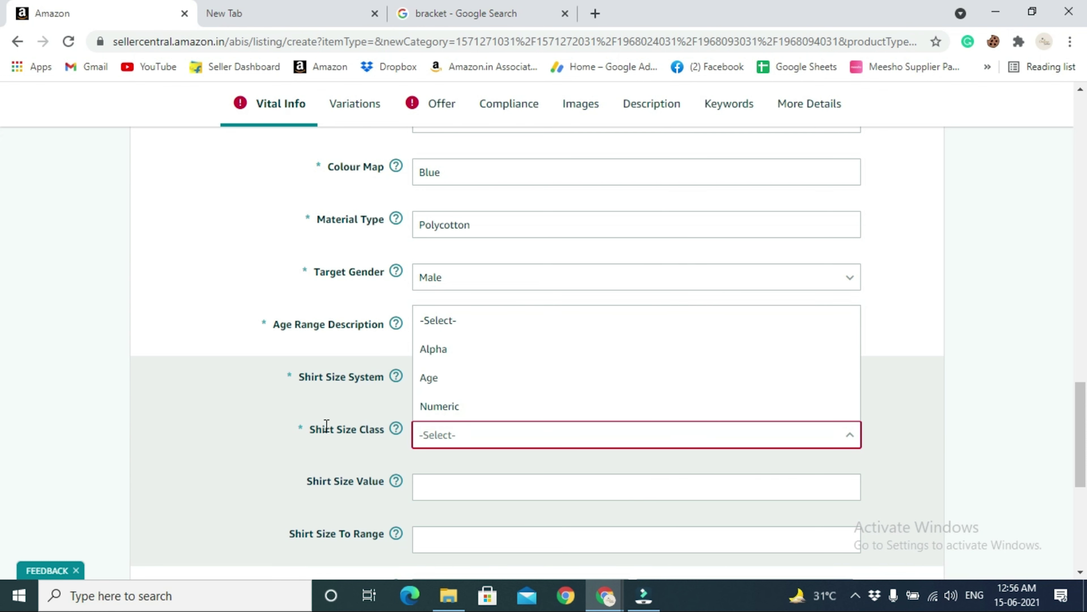
pyautogui.click(433, 438)
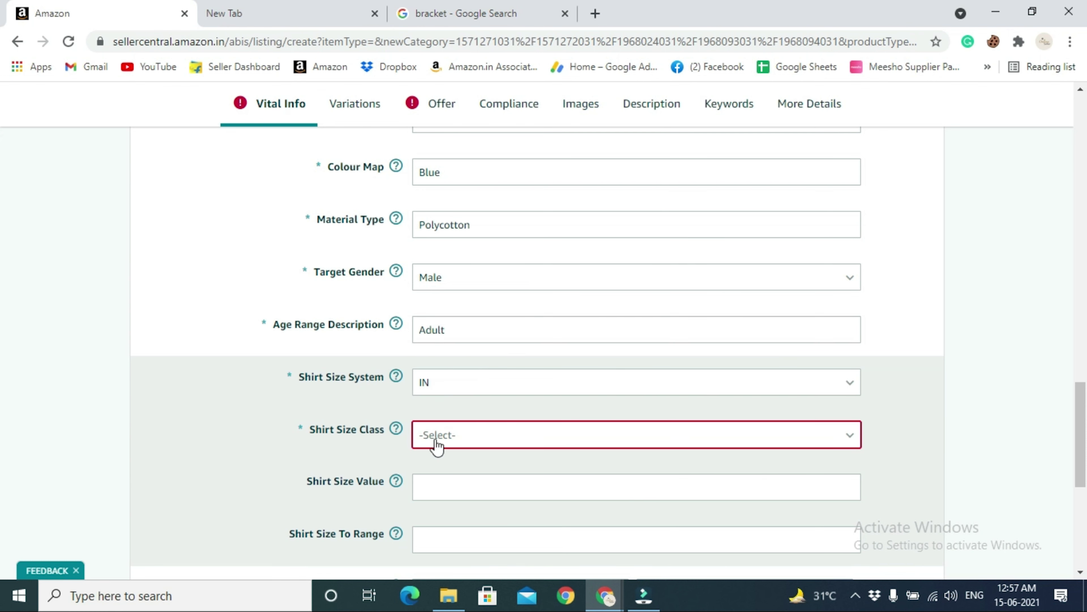
pyautogui.click(492, 436)
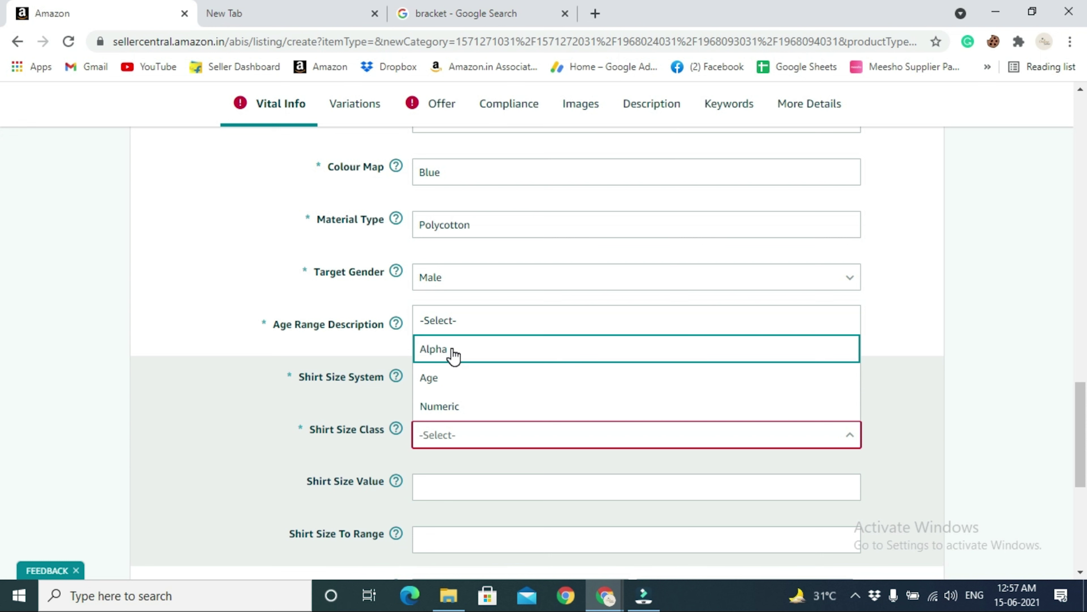
pyautogui.click(491, 355)
pyautogui.scroll(-2, 483, 424)
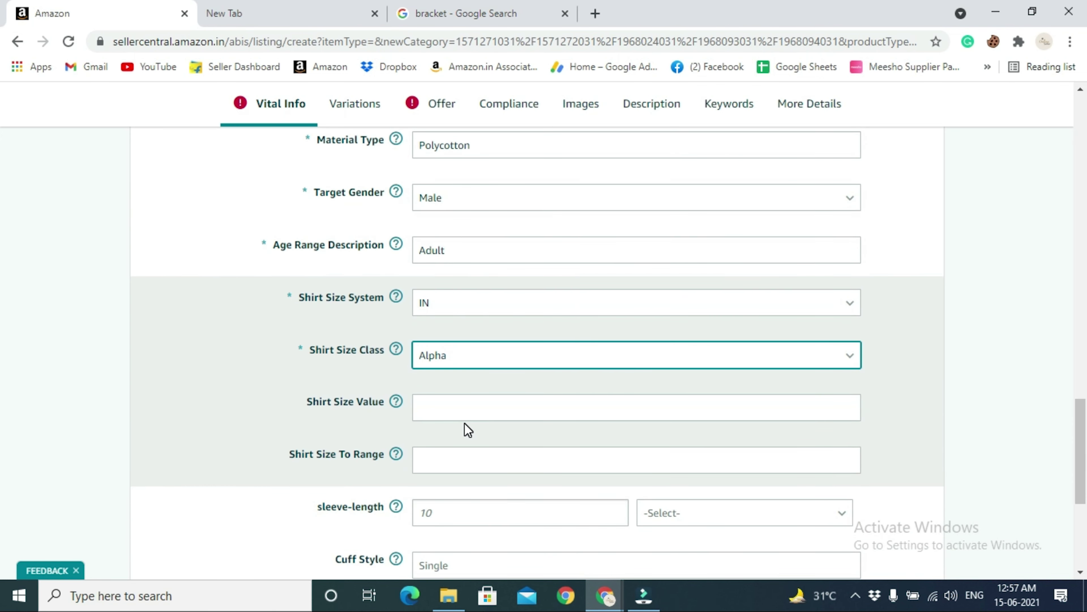
pyautogui.scroll(-2, 467, 430)
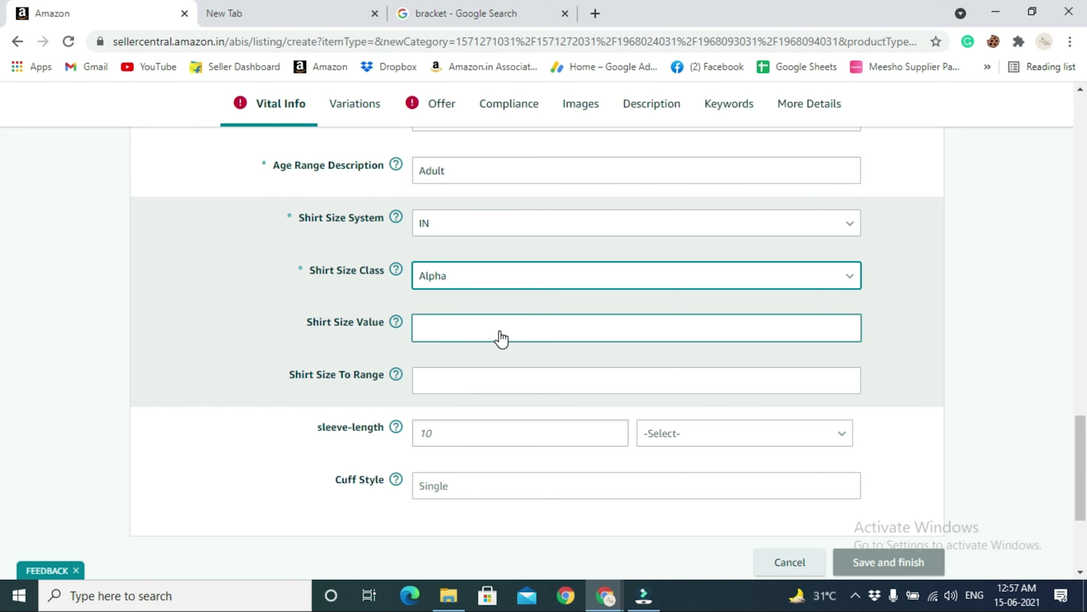
# Pick M from the Shirt Size Value suggestions, leaving Shirt Size To Range blank.
pyautogui.click(501, 339)
pyautogui.scroll(-3, 516, 394)
pyautogui.scroll(-20, 522, 405)
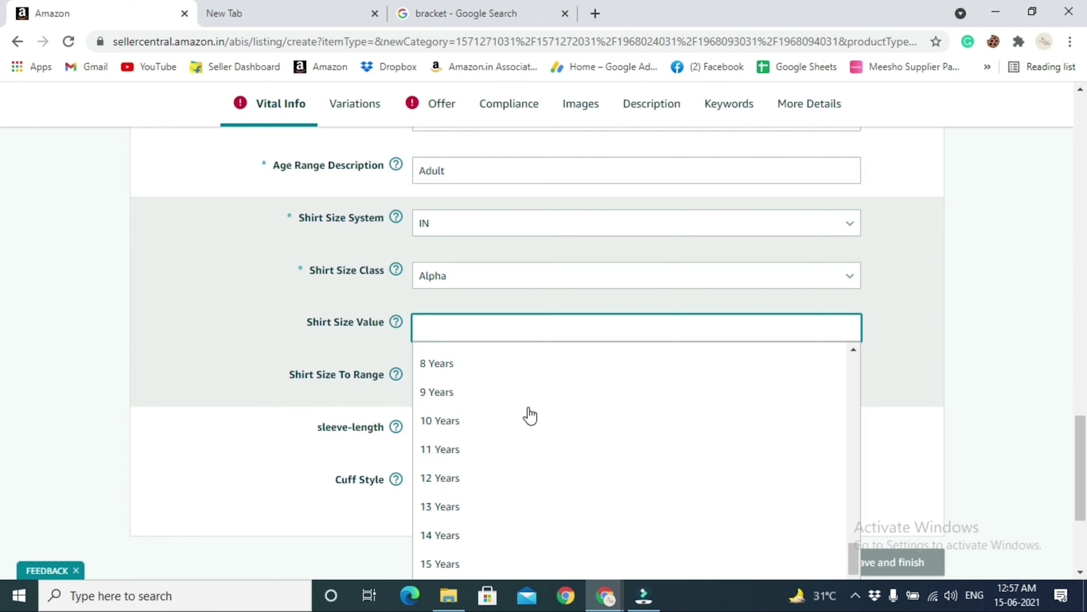
pyautogui.scroll(12, 530, 416)
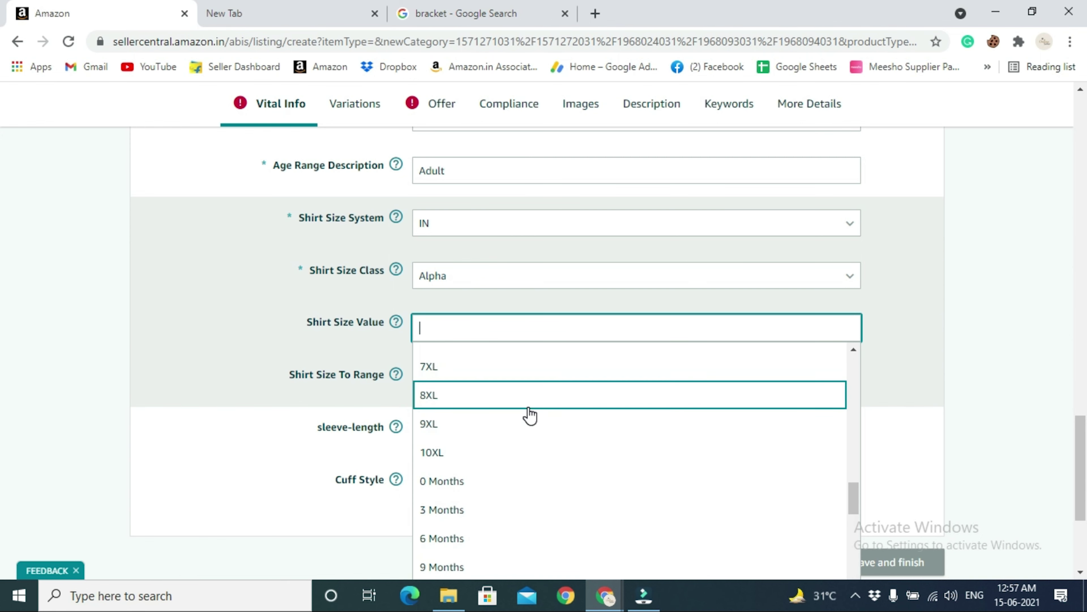
pyautogui.scroll(-2, 530, 415)
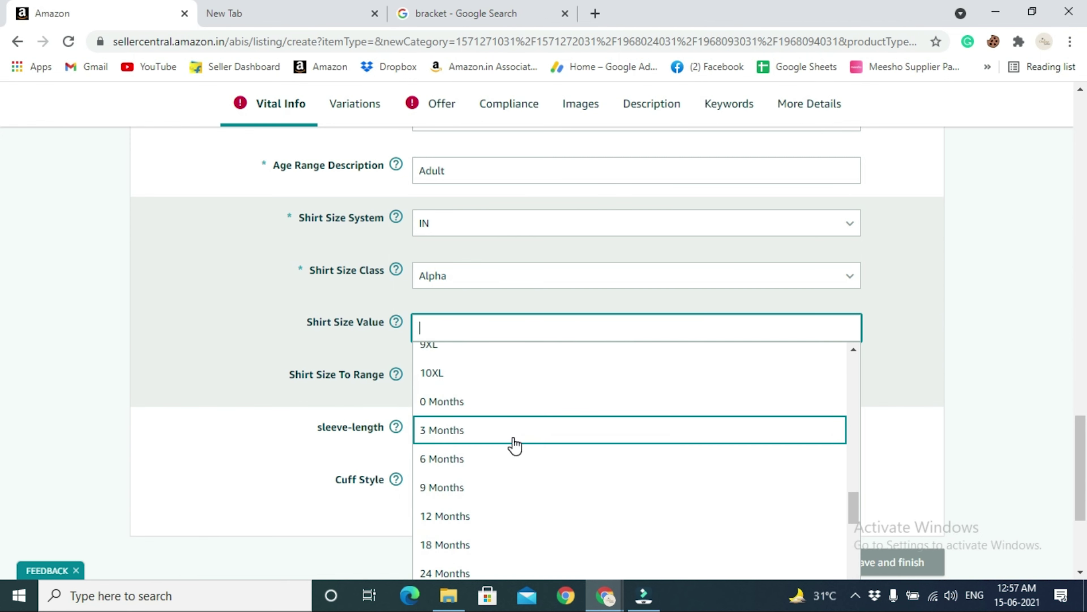
pyautogui.scroll(-2, 513, 446)
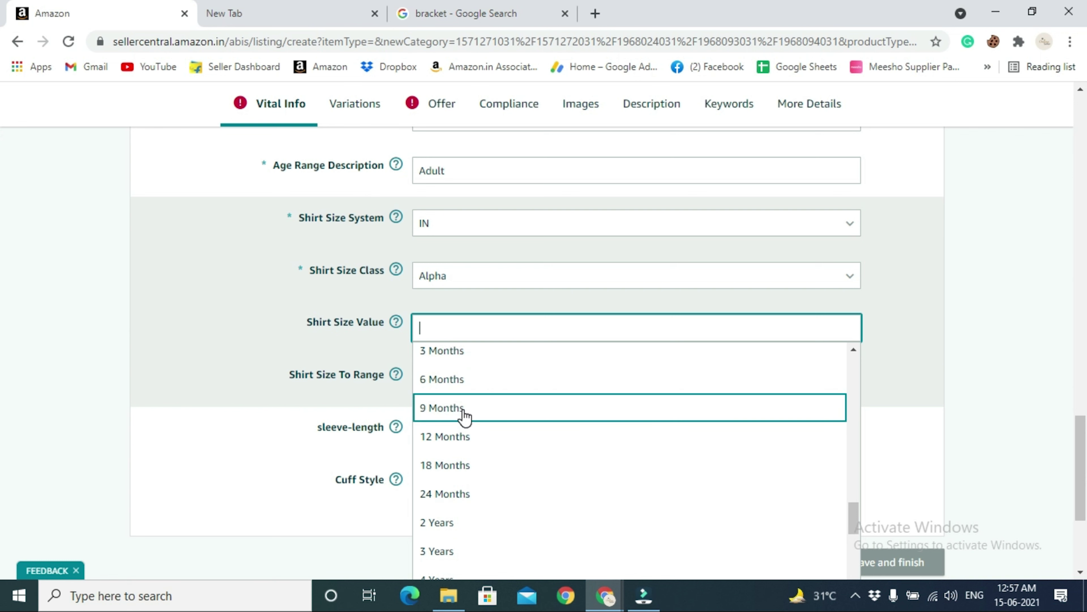
pyautogui.scroll(-3, 497, 456)
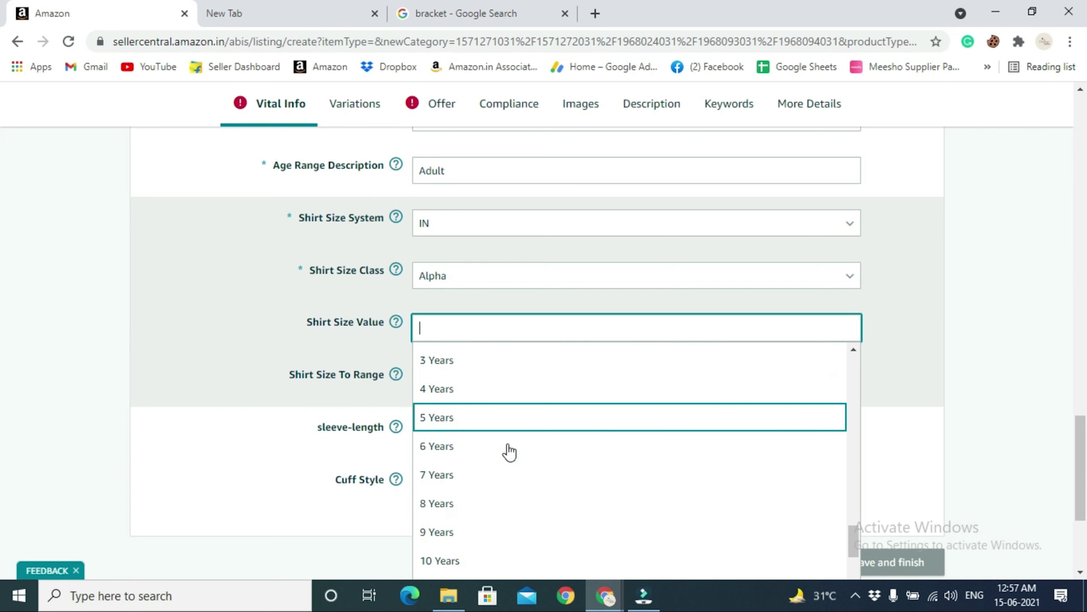
pyautogui.scroll(-3, 510, 451)
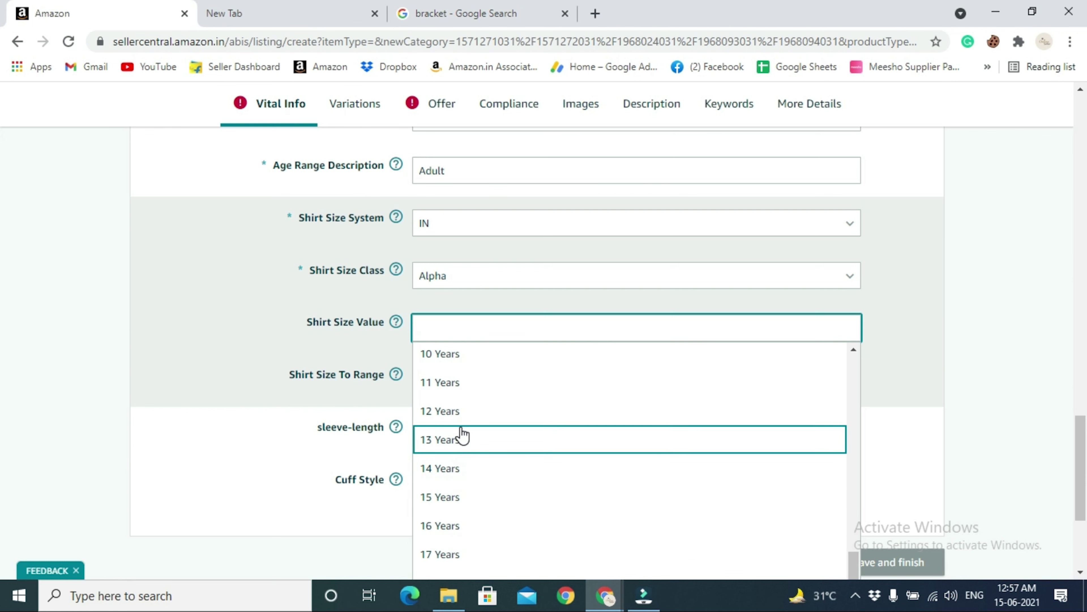
pyautogui.scroll(11, 507, 429)
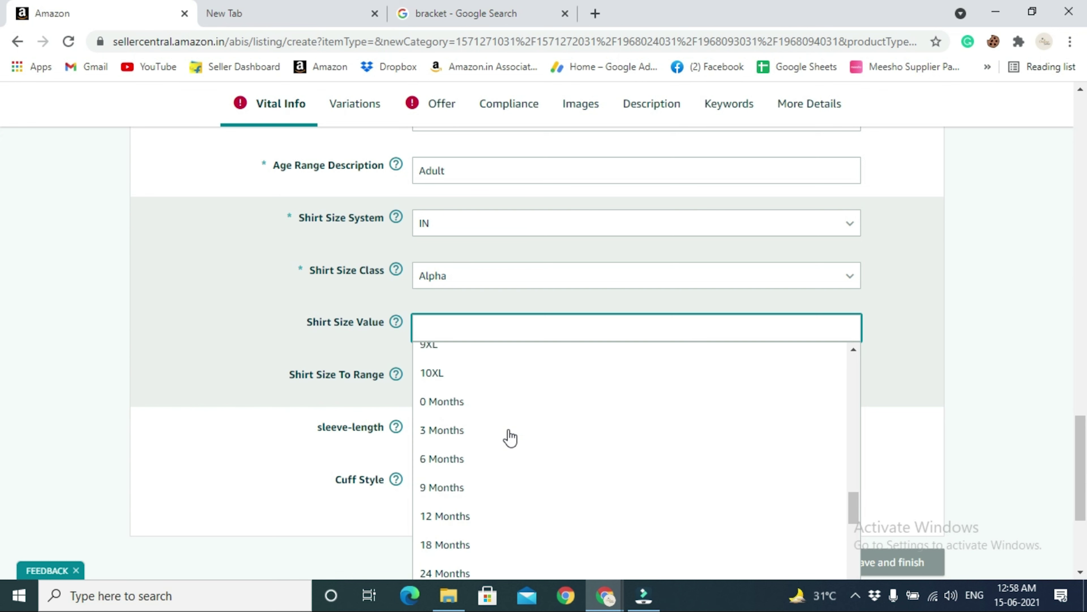
pyautogui.scroll(-3, 511, 437)
pyautogui.scroll(9, 486, 459)
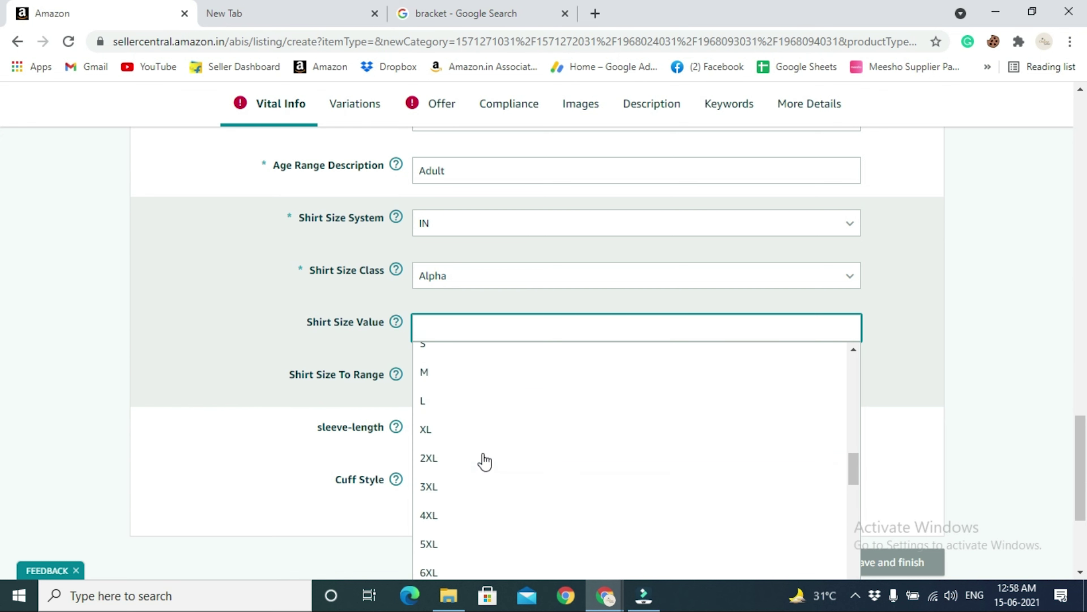
pyautogui.scroll(-3, 486, 459)
pyautogui.scroll(3, 478, 425)
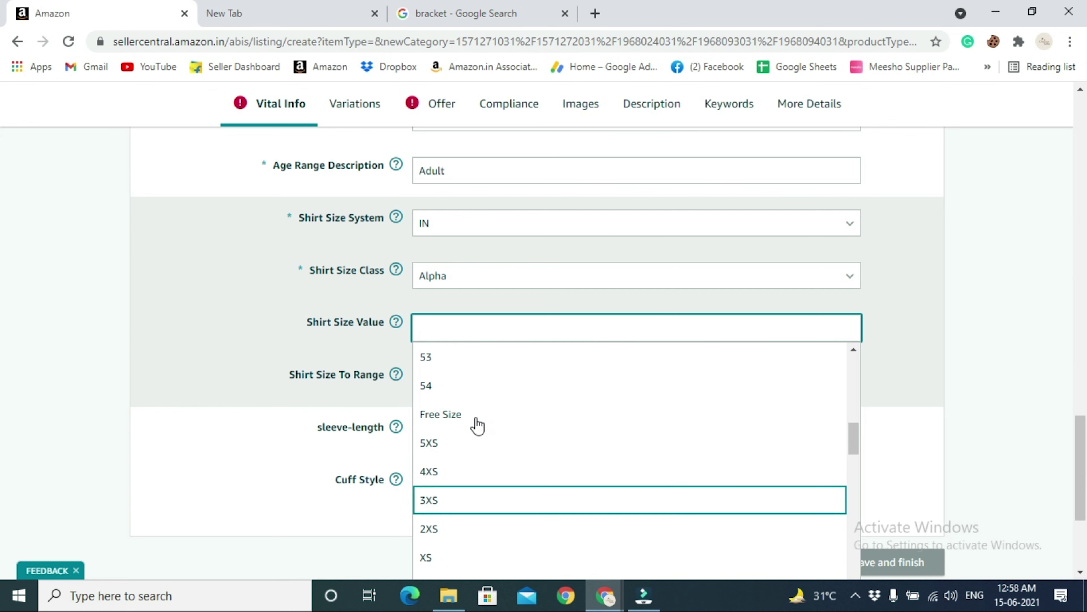
pyautogui.scroll(2, 495, 425)
pyautogui.scroll(9, 520, 427)
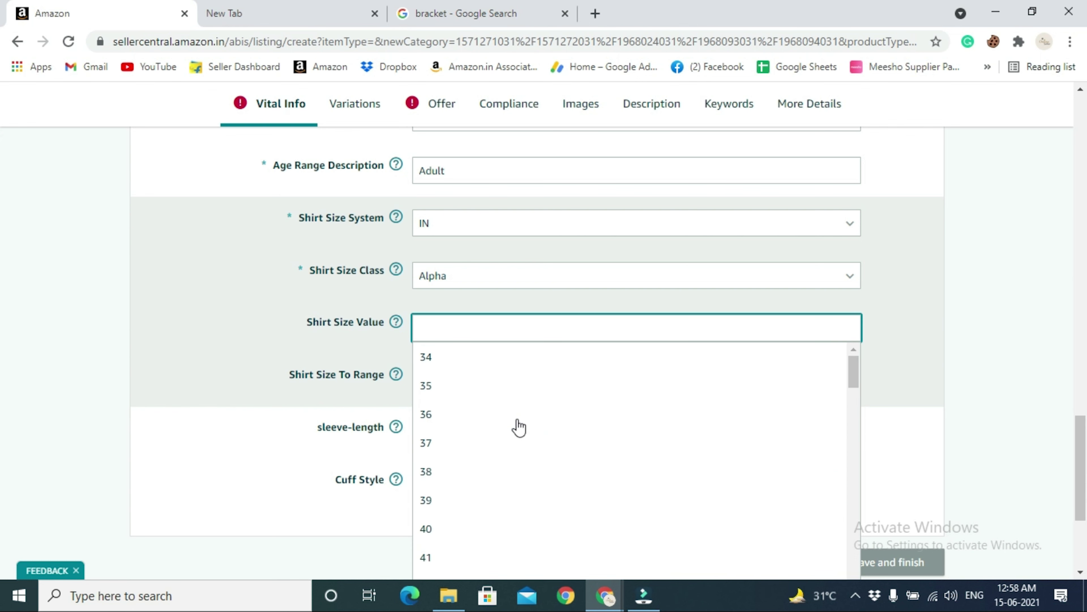
pyautogui.scroll(-16, 519, 427)
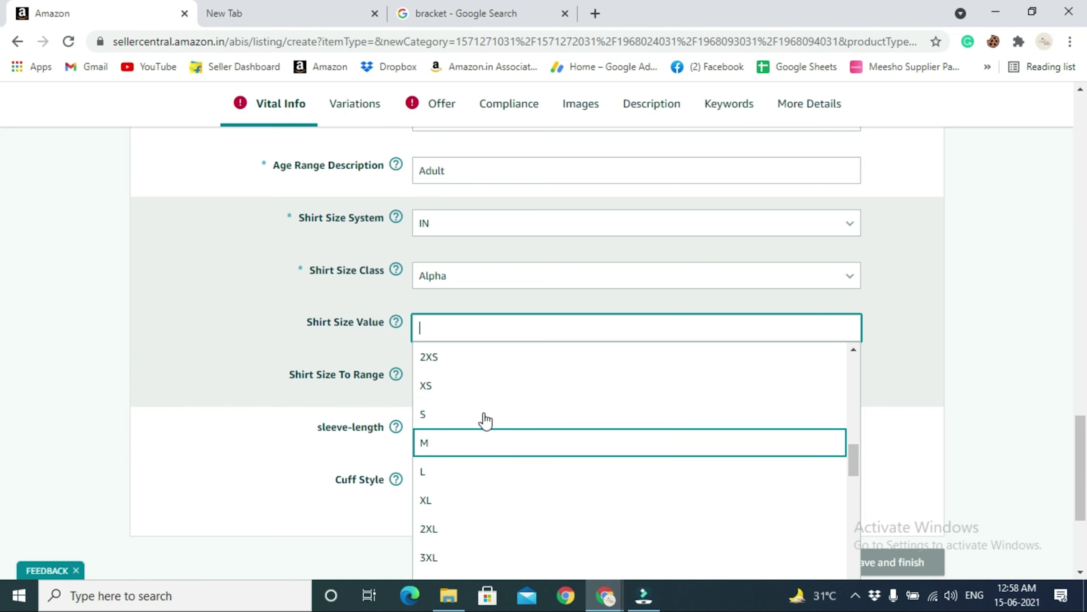
pyautogui.scroll(12, 532, 440)
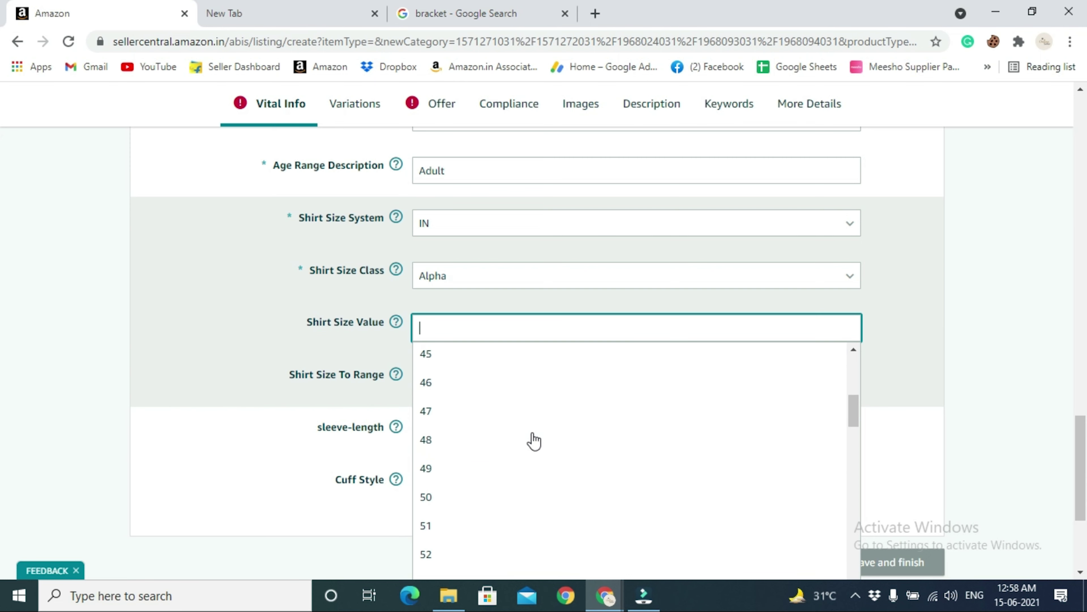
pyautogui.scroll(8, 492, 398)
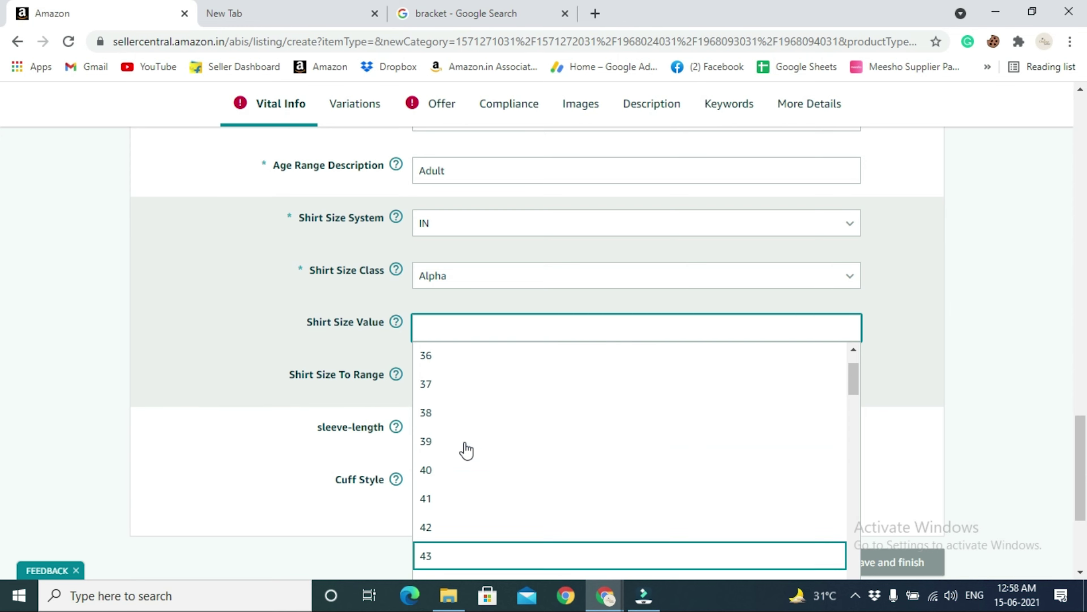
pyautogui.scroll(2, 490, 430)
pyautogui.scroll(-10, 492, 434)
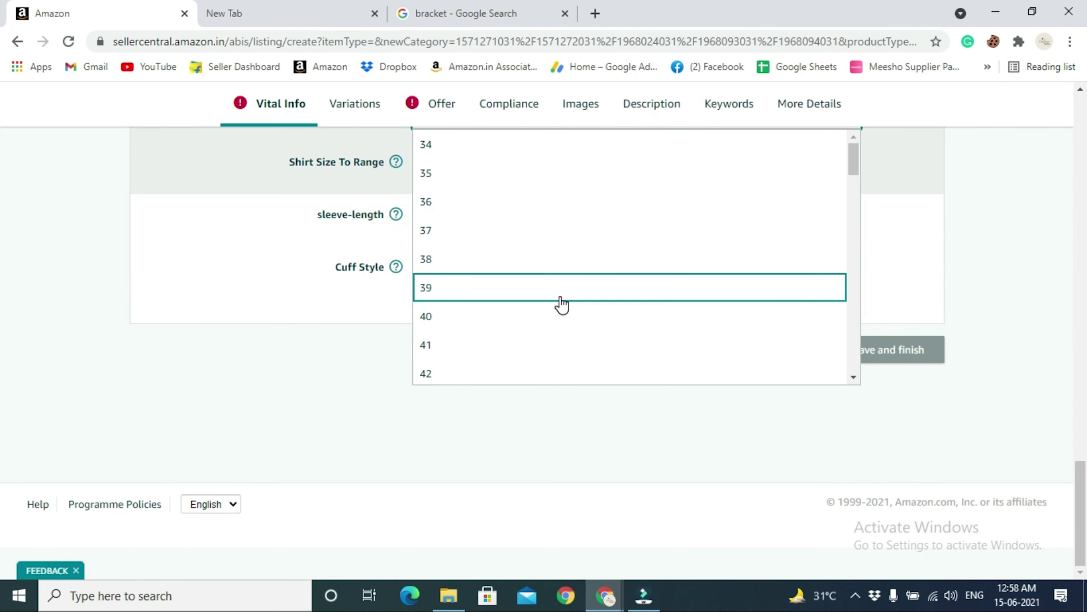
pyautogui.scroll(-9, 561, 305)
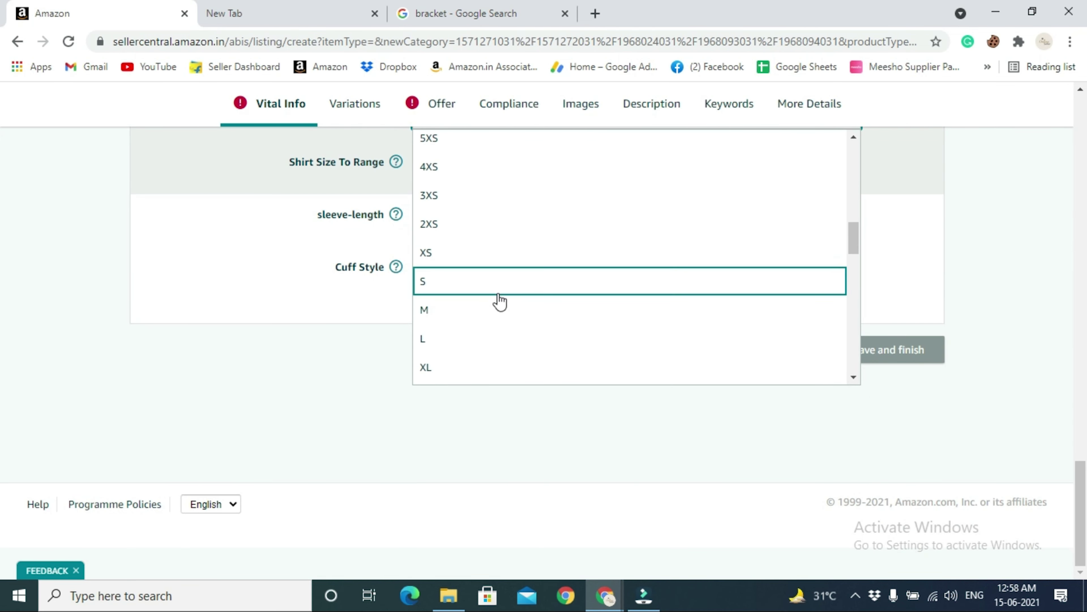
pyautogui.click(459, 308)
pyautogui.scroll(3, 488, 334)
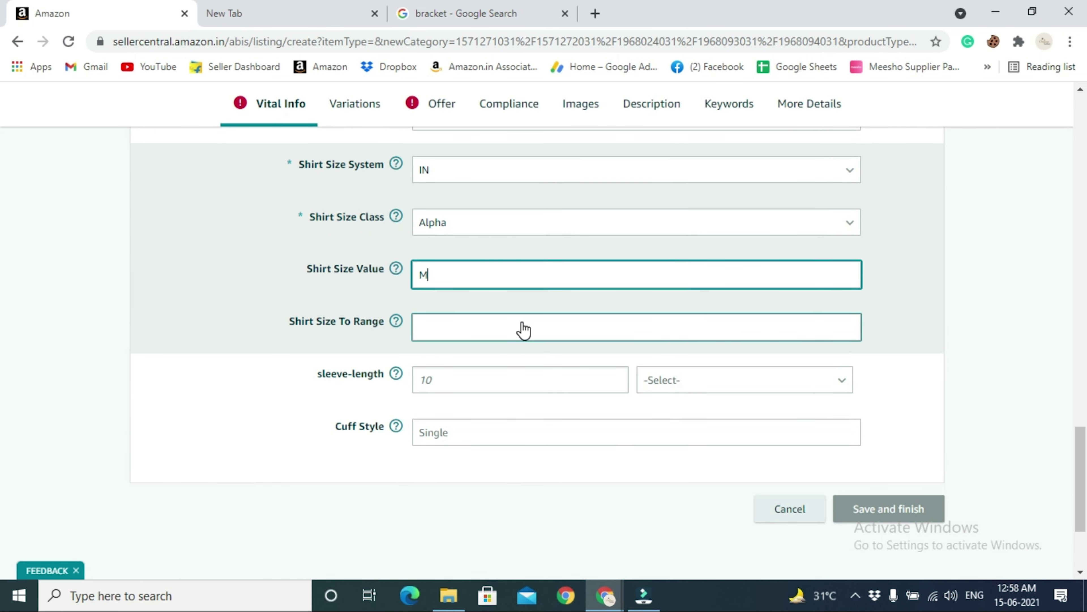
pyautogui.click(450, 338)
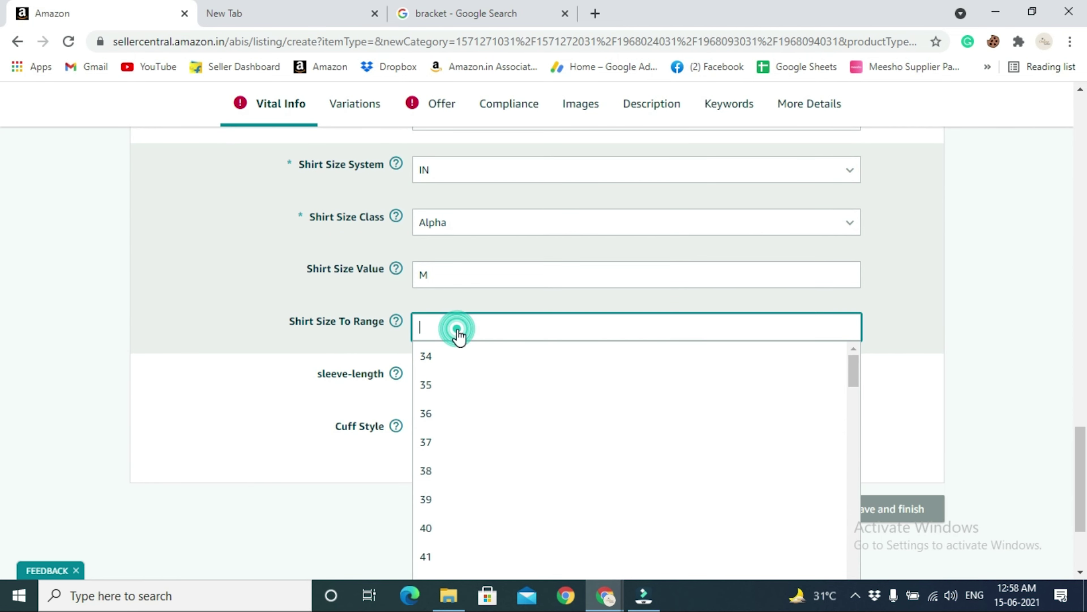
pyautogui.moveTo(393, 319)
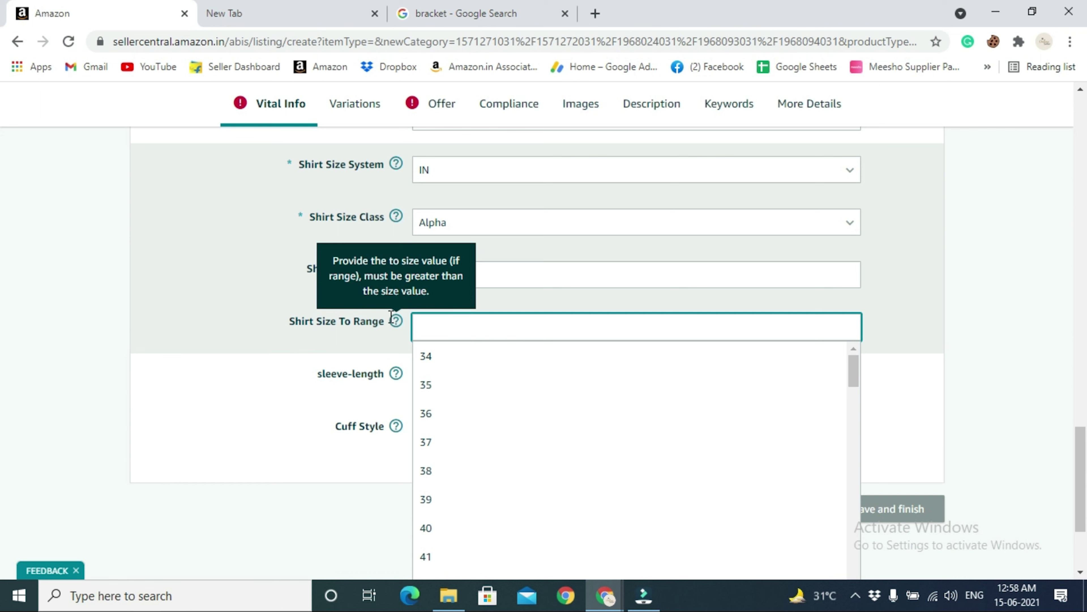
pyautogui.doubleClick(341, 333)
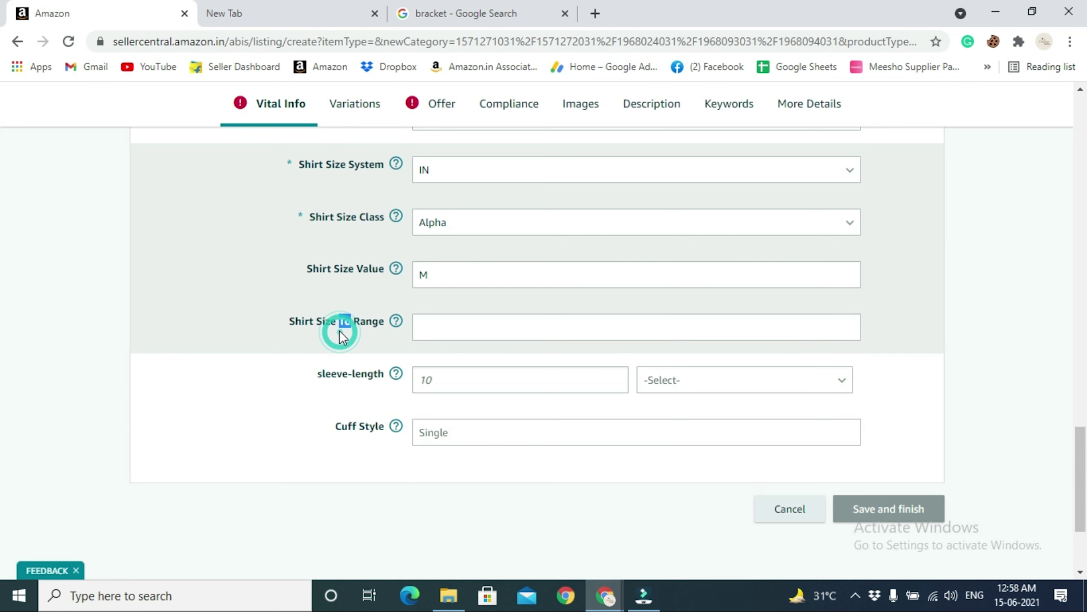
pyautogui.click(348, 339)
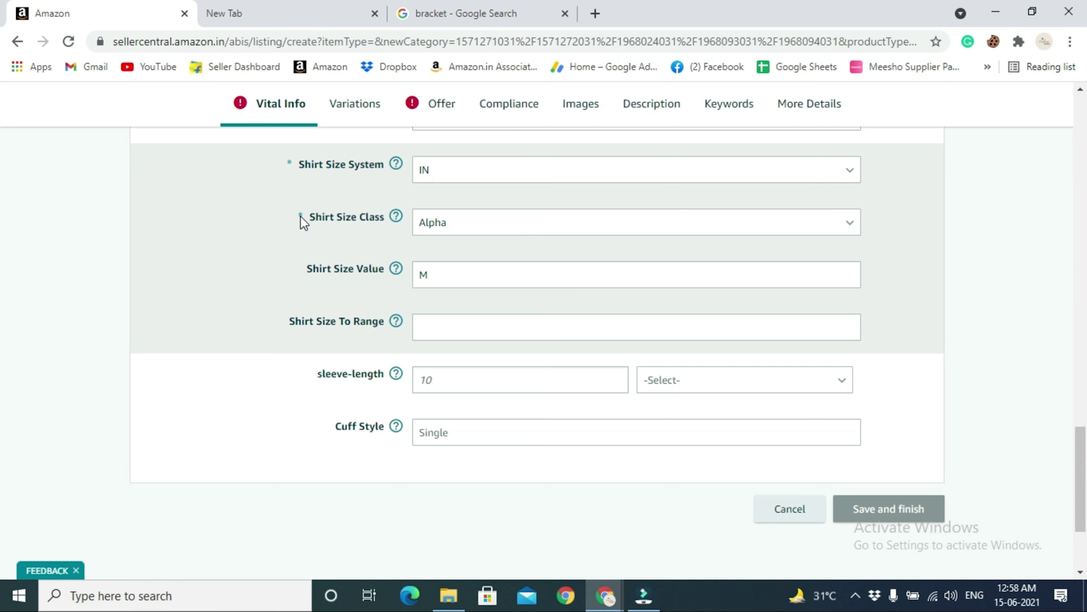
pyautogui.scroll(3, 300, 218)
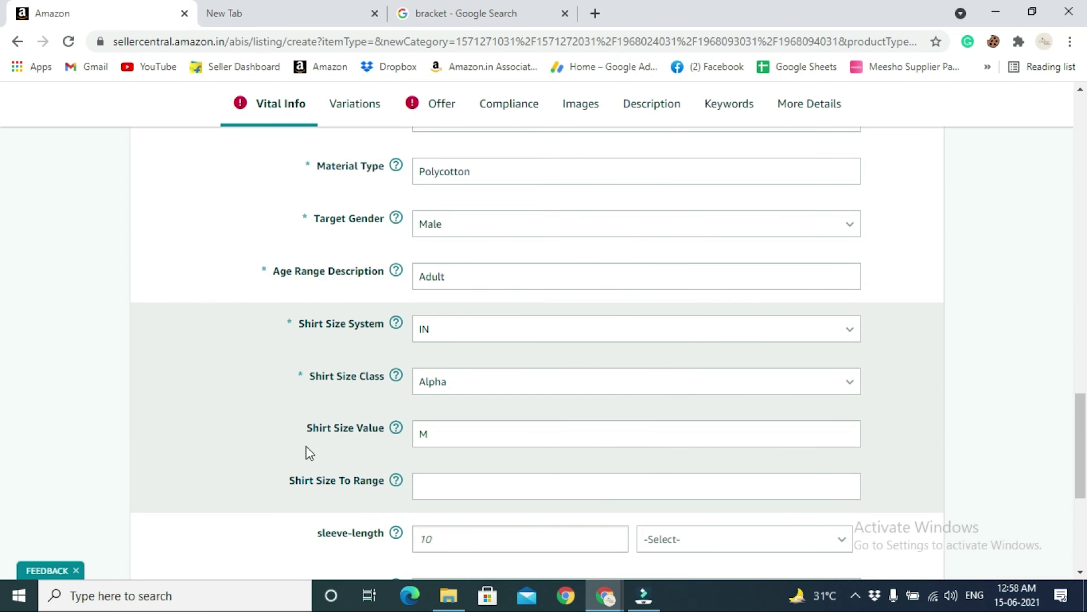
pyautogui.click(462, 444)
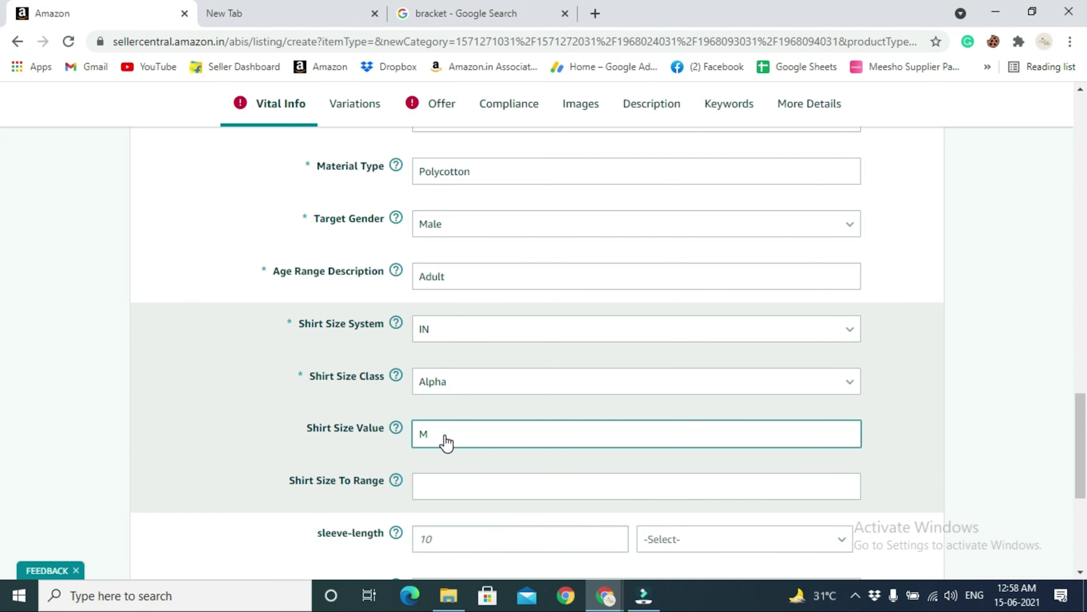
pyautogui.press('BackSpace')
pyautogui.write('M')
pyautogui.scroll(-3, 481, 435)
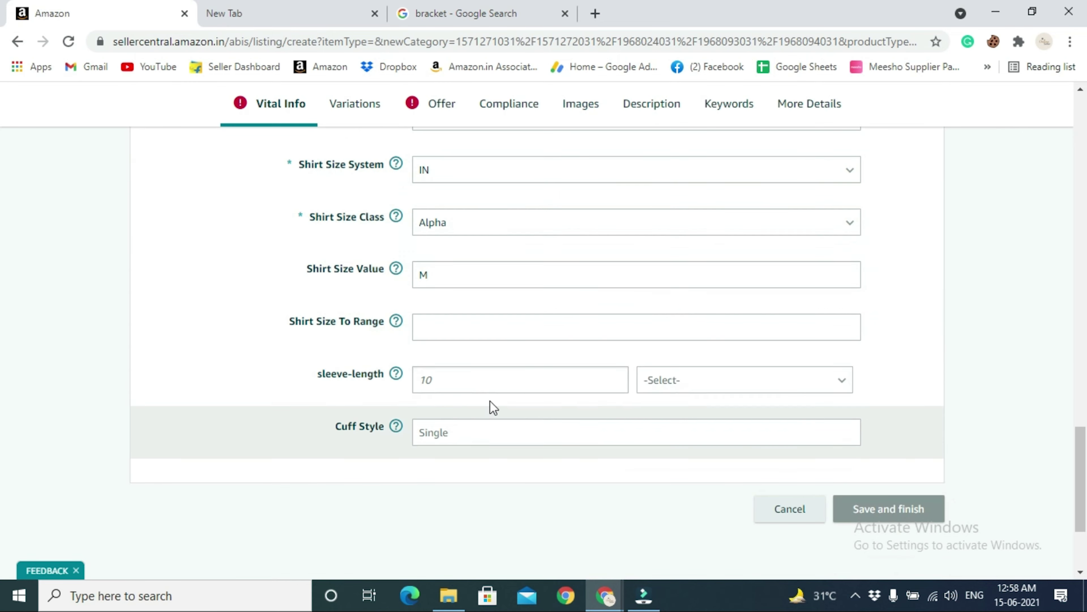
# Enter a sleeve length of 26 with the unit IN.
pyautogui.click(488, 380)
pyautogui.click(662, 381)
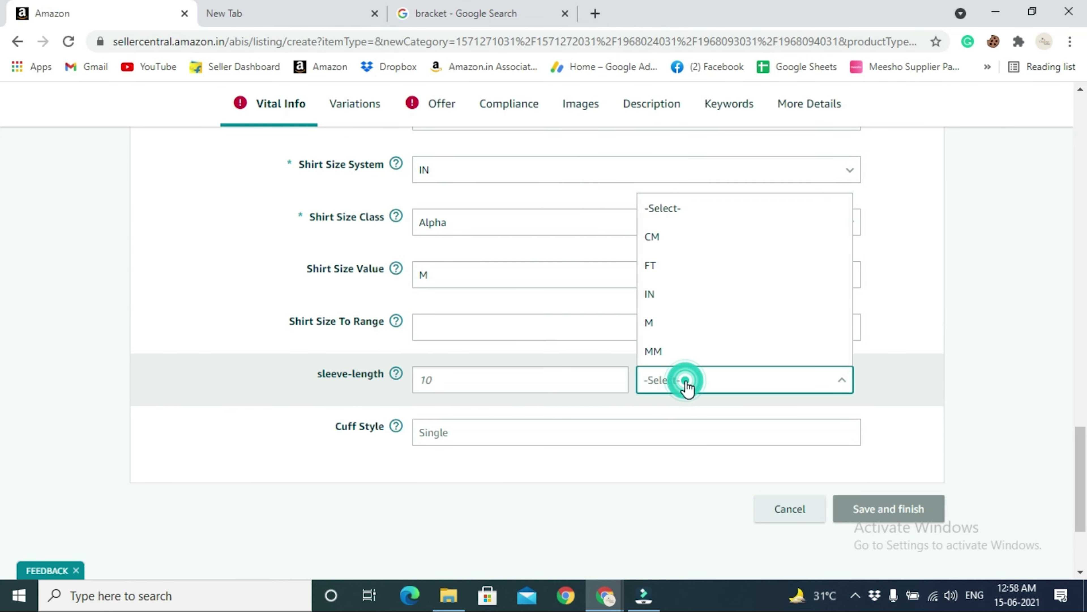
pyautogui.click(687, 388)
pyautogui.click(457, 381)
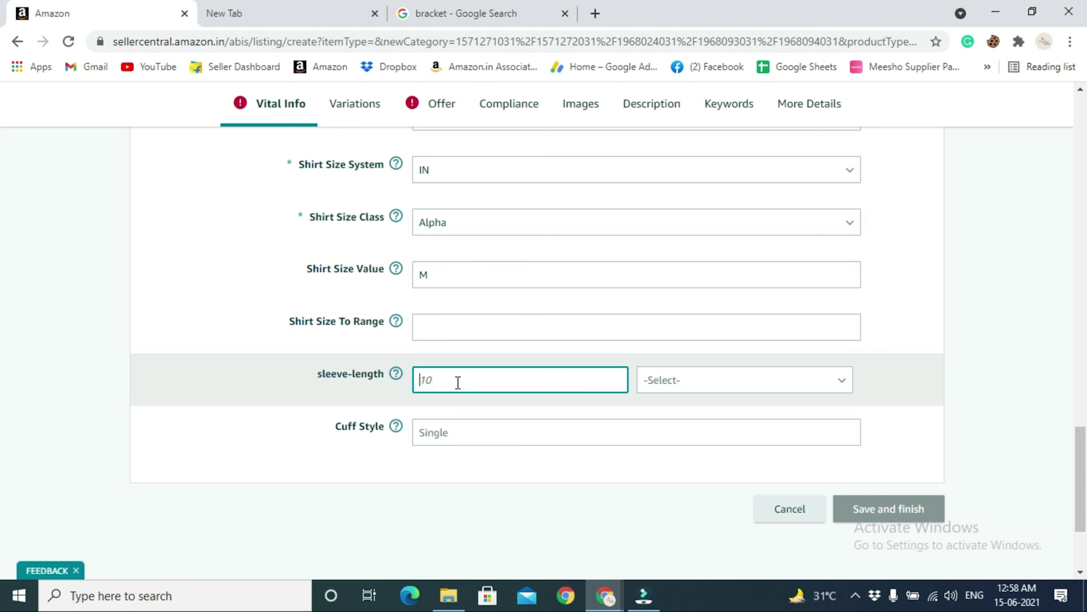
pyautogui.write('26')
pyautogui.click(754, 383)
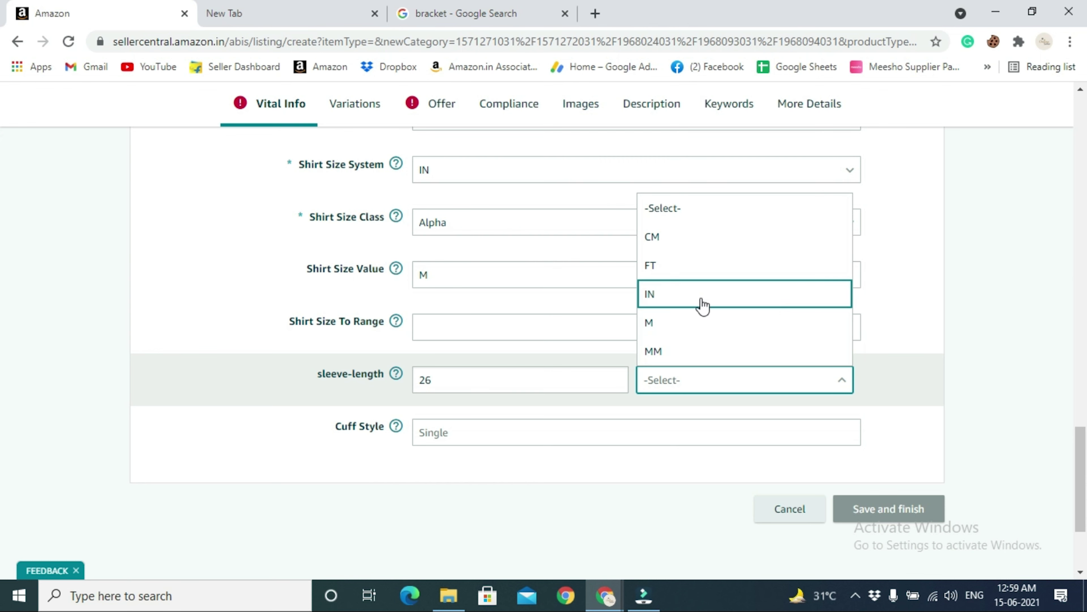
pyautogui.click(673, 295)
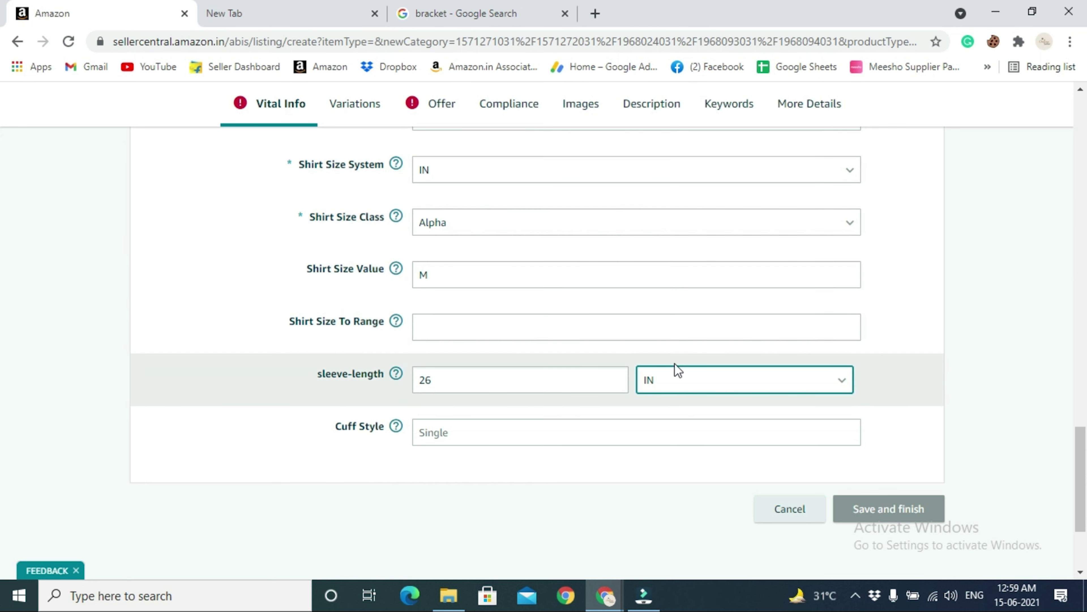
# Set the Cuff Style to Single.
pyautogui.click(500, 441)
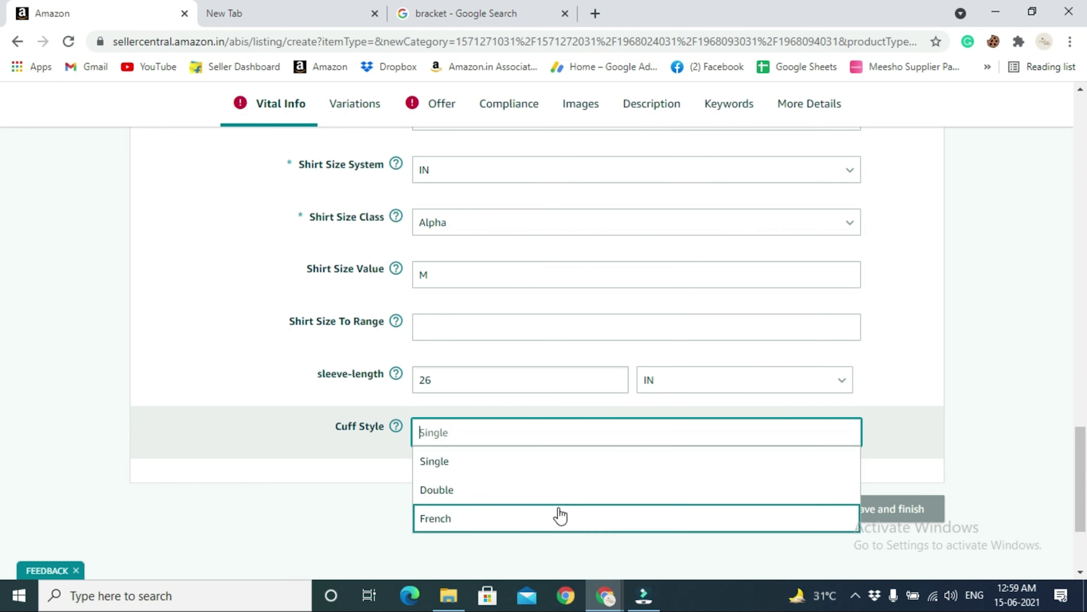
pyautogui.click(561, 463)
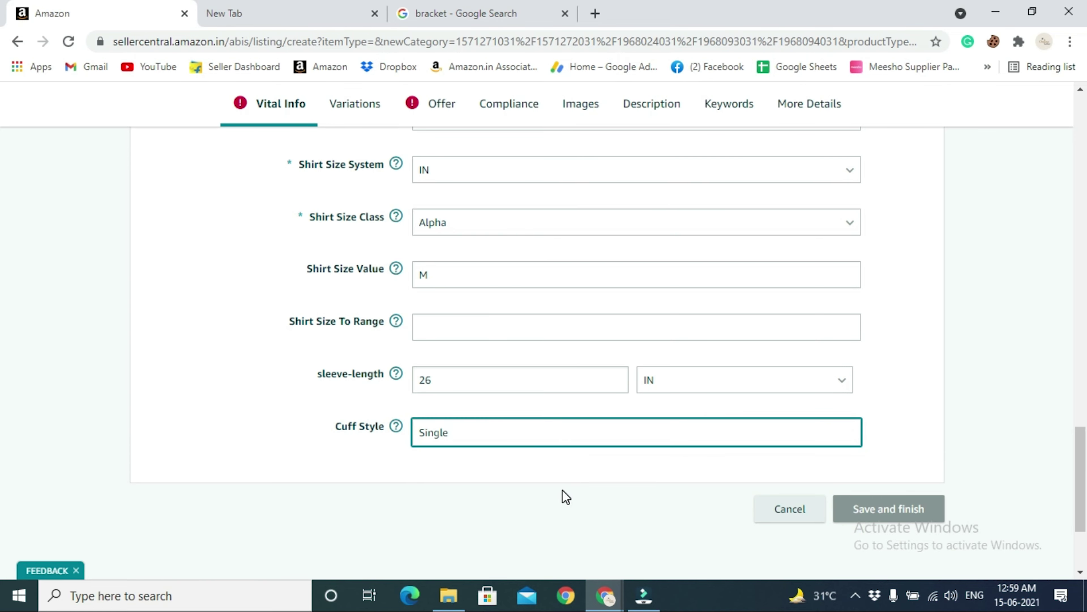
pyautogui.scroll(5, 562, 496)
pyautogui.scroll(20, 563, 489)
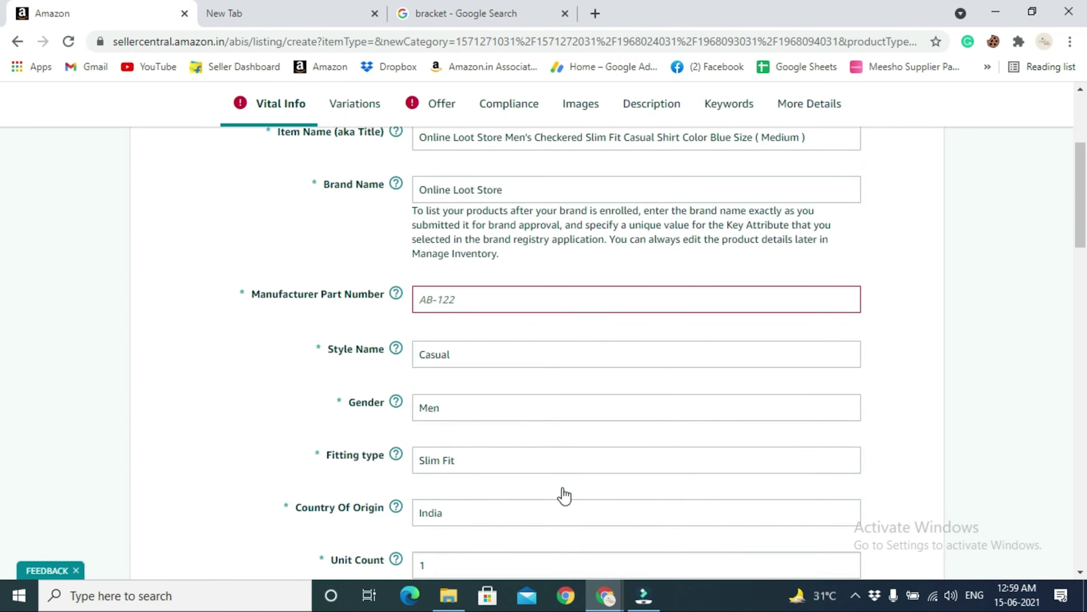
pyautogui.scroll(-6, 563, 488)
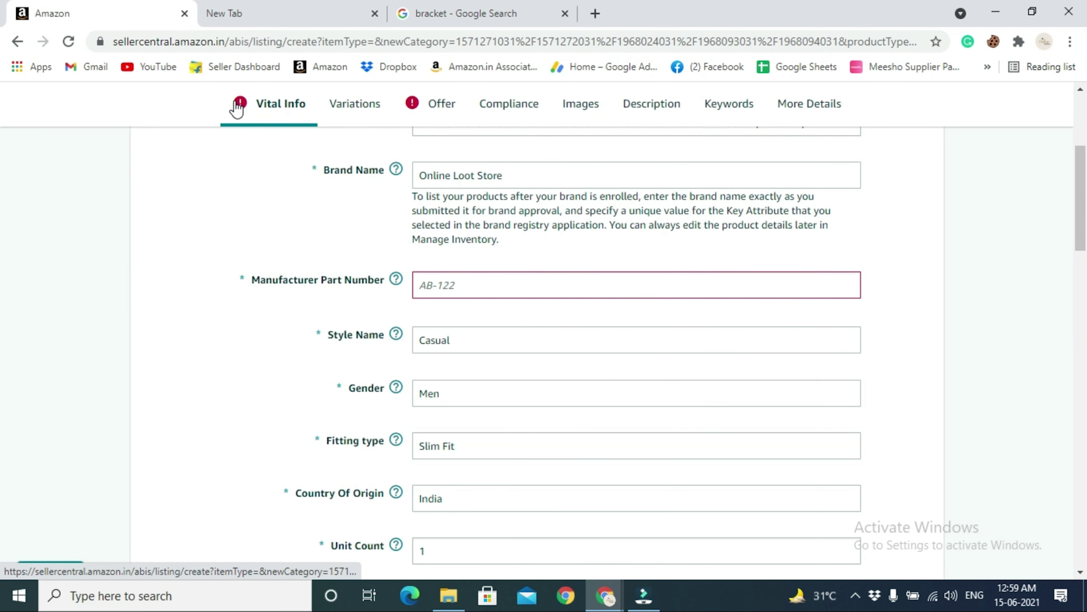
pyautogui.scroll(5, 400, 309)
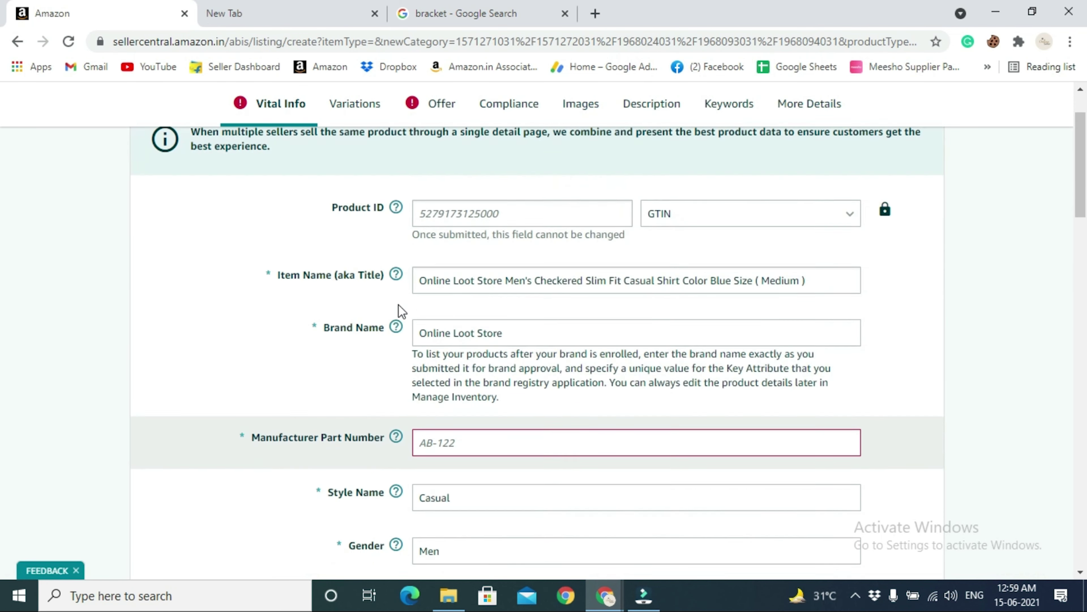
pyautogui.scroll(-4, 400, 313)
pyautogui.scroll(4, 377, 351)
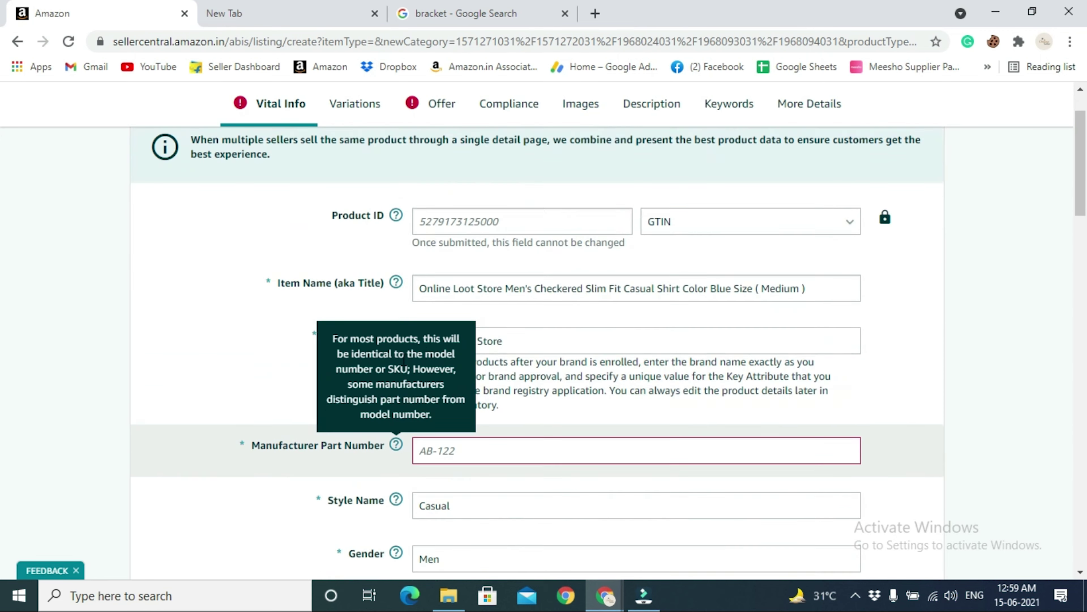
pyautogui.scroll(-3, 466, 434)
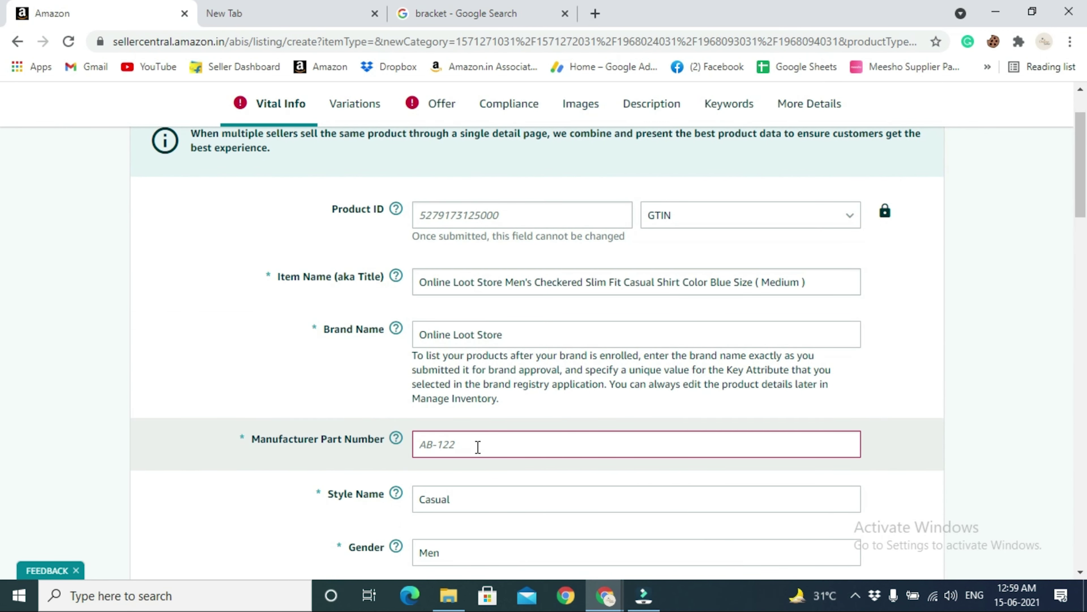
pyautogui.scroll(3, 476, 474)
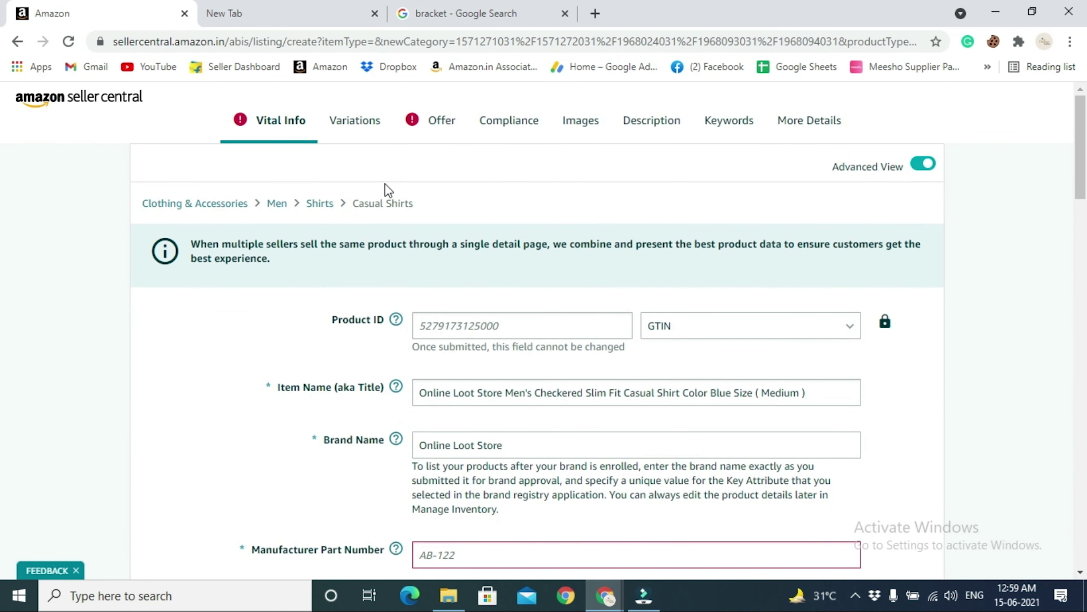
# Pass through Variations without choosing a theme and continue to the Offer section.
pyautogui.click(355, 122)
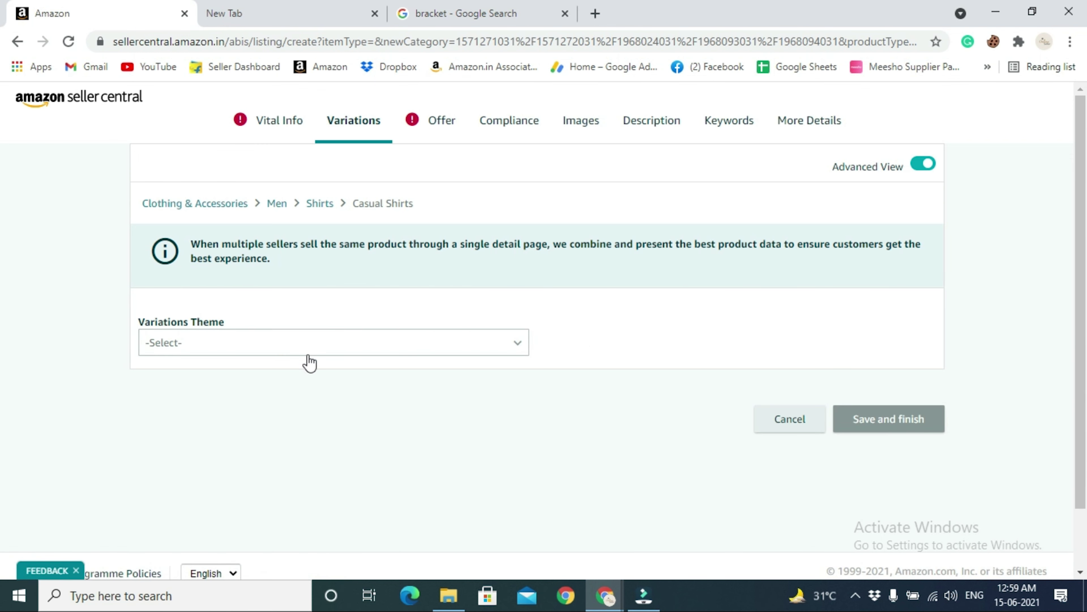
pyautogui.click(303, 340)
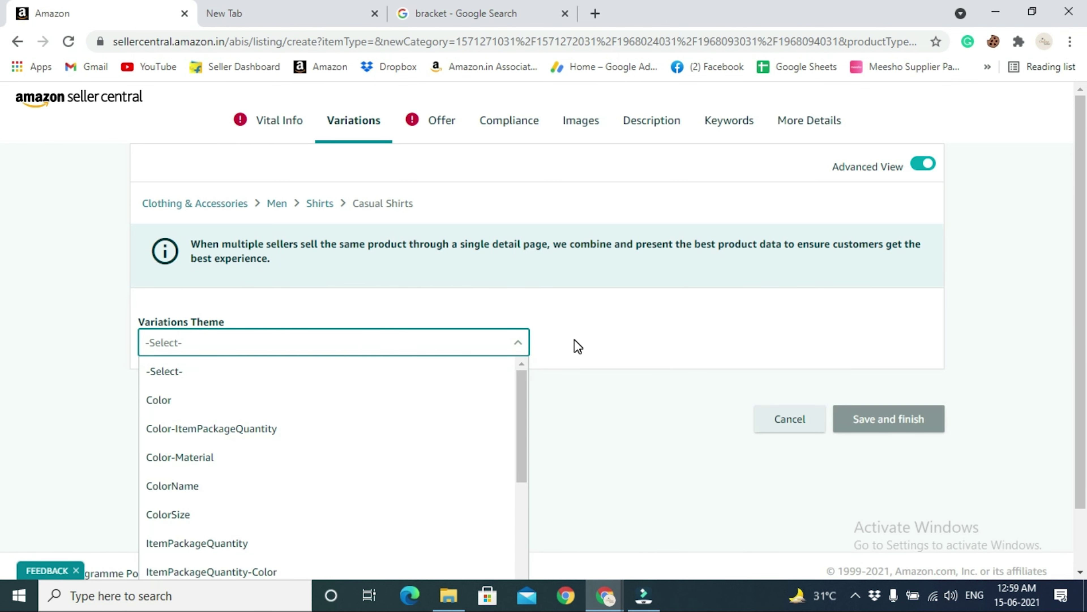
pyautogui.click(563, 340)
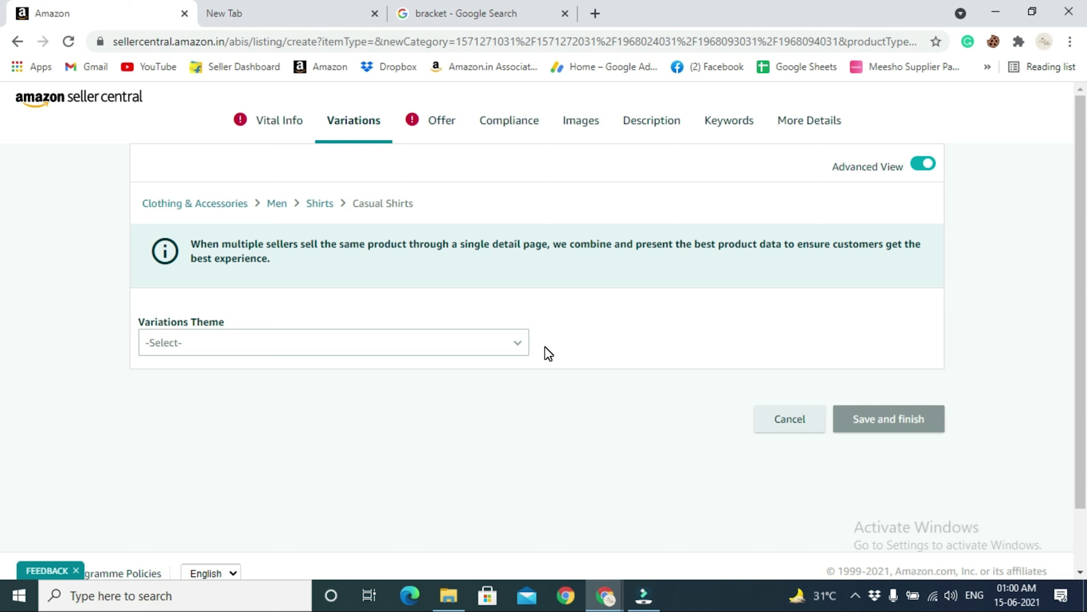
pyautogui.click(423, 356)
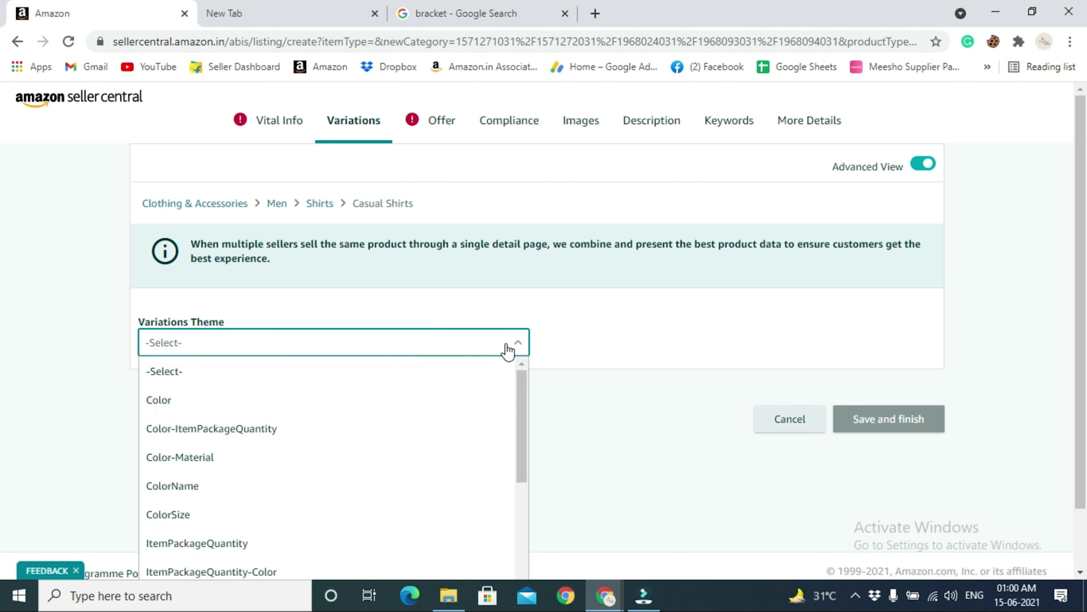
pyautogui.click(572, 342)
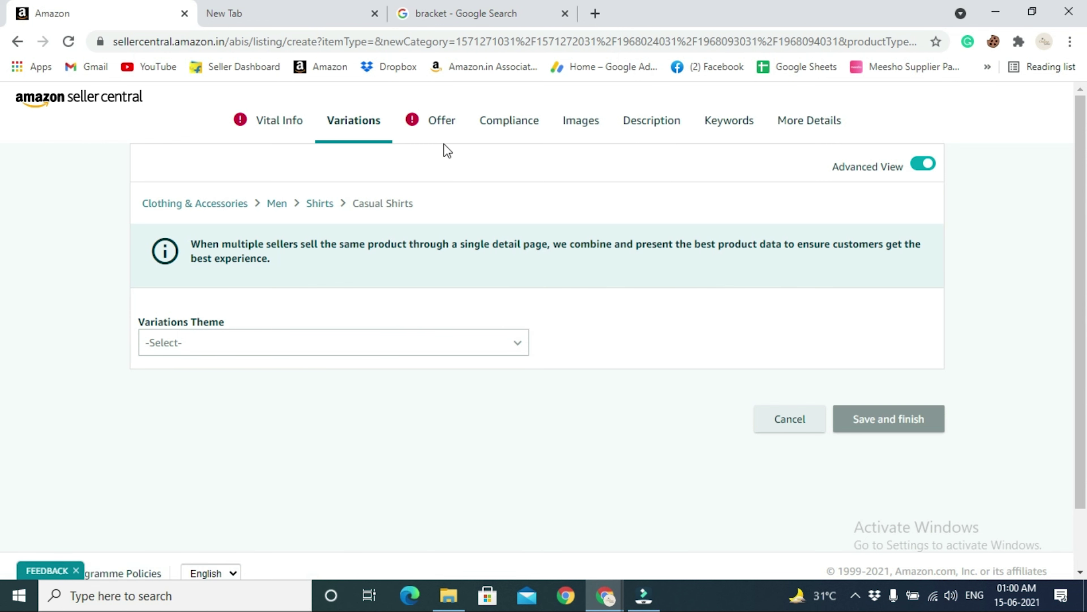
pyautogui.click(439, 131)
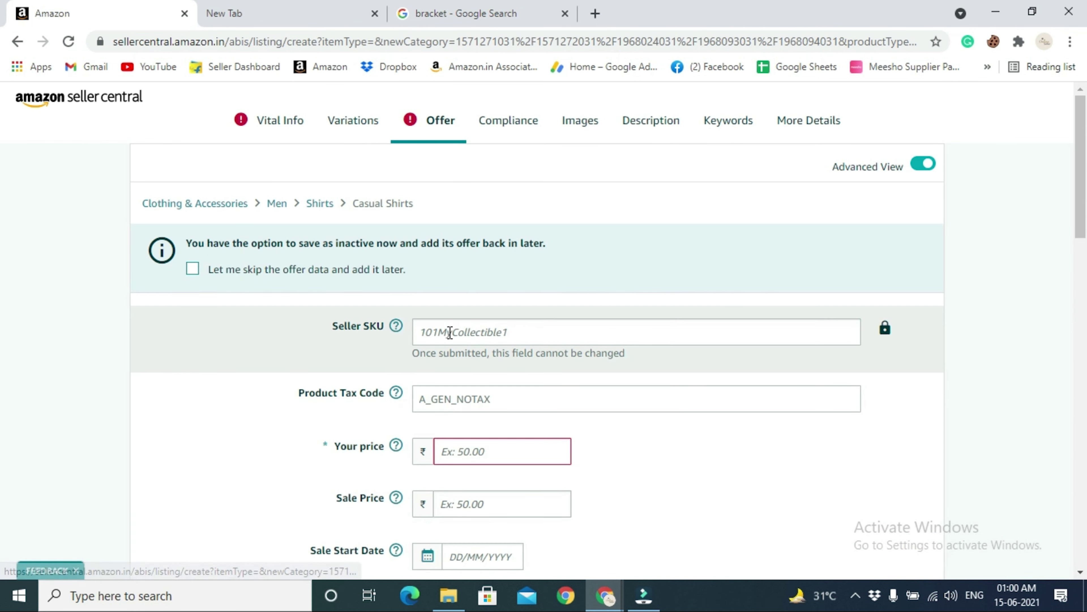
# Select the Seller SKU field, then bring up the Shirt photo folder in File Explorer.
pyautogui.click(493, 323)
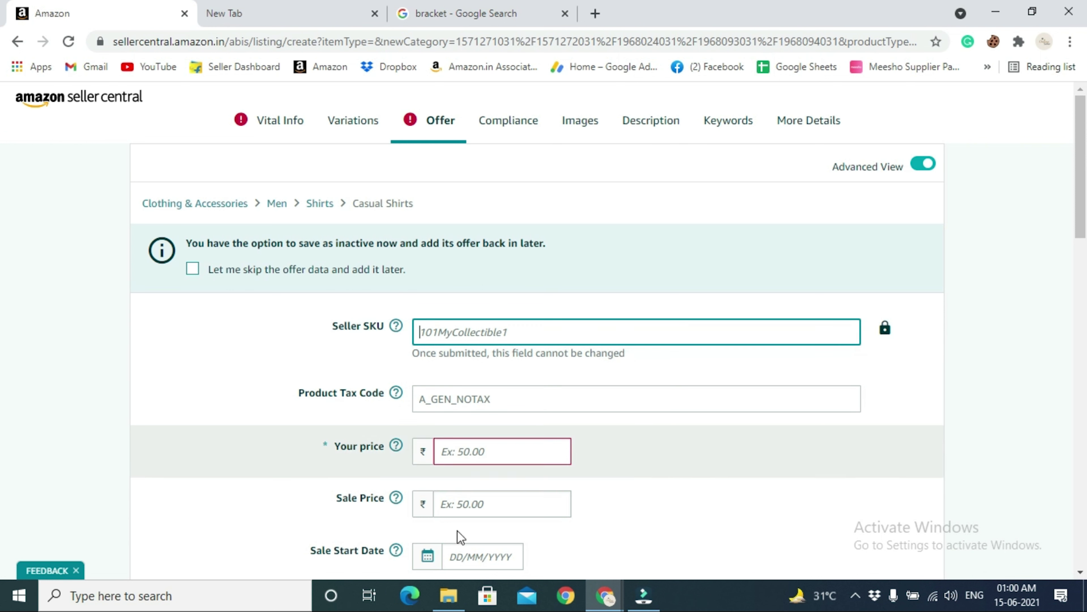
pyautogui.moveTo(449, 596)
pyautogui.click(448, 553)
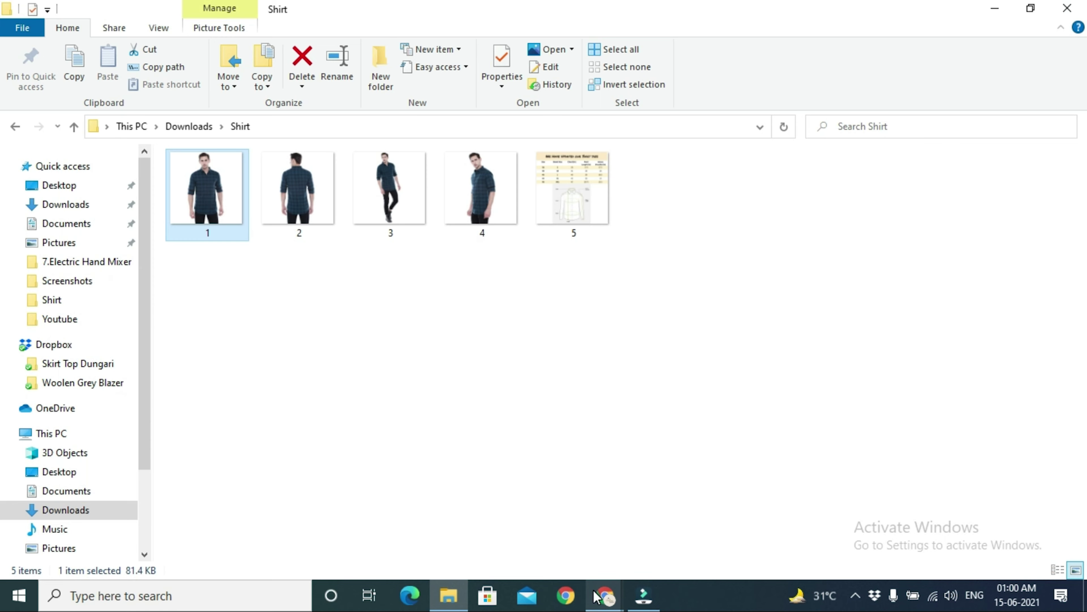
# Switch back to the Chrome window showing the Amazon listing's Offer form.
pyautogui.moveTo(596, 596)
pyautogui.click(595, 552)
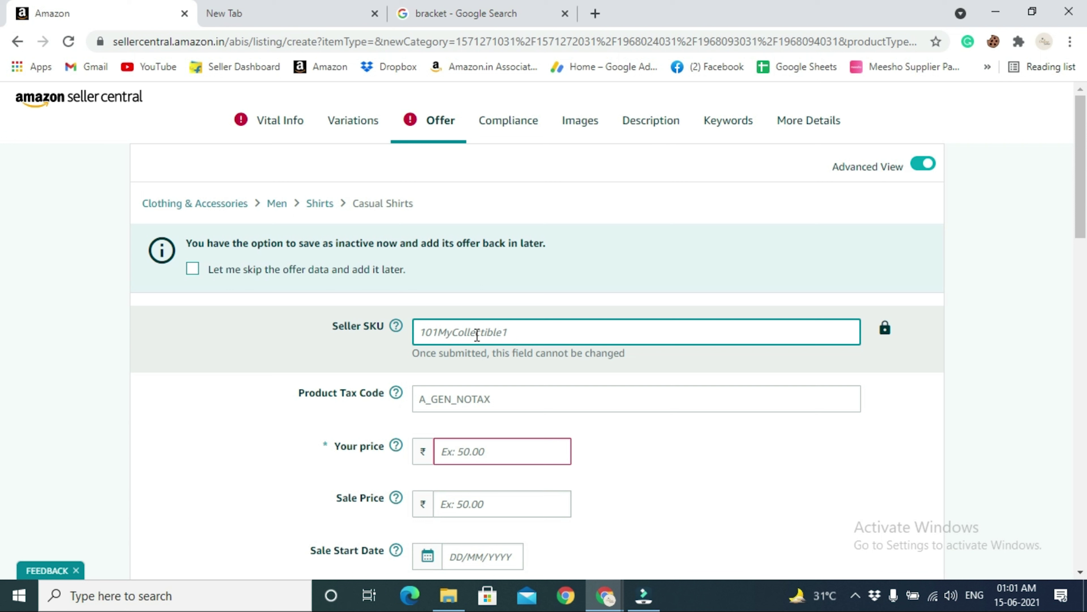
# Start typing the Seller SKU, correcting with Backspace, so it now begins BC.
pyautogui.write('B')
pyautogui.write('lue')
pyautogui.press('BackSpace')
pyautogui.press('BackSpace')
pyautogui.press('BackSpace')
pyautogui.write('L')
pyautogui.write('C')
pyautogui.write('H')
pyautogui.write('E')
pyautogui.write('C')
pyautogui.write('K')
pyautogui.press('BackSpace')
pyautogui.press('BackSpace')
pyautogui.press('BackSpace')
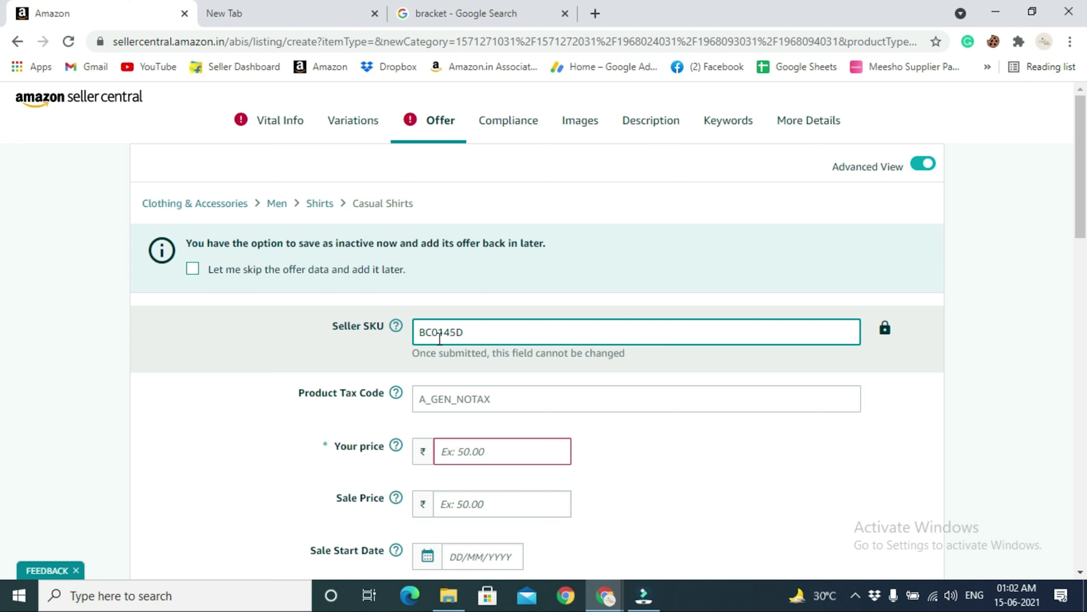
# Replace the trailing 45D of seller SKU BC0145D with -M.
pyautogui.moveTo(468, 332); pyautogui.dragTo(444, 332)
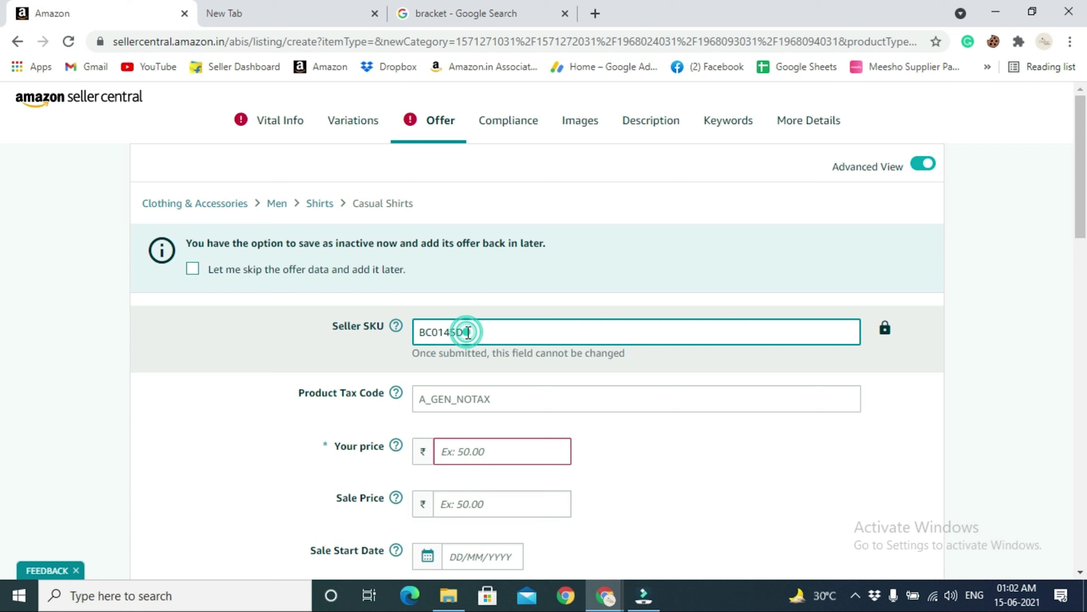
pyautogui.press('BackSpace')
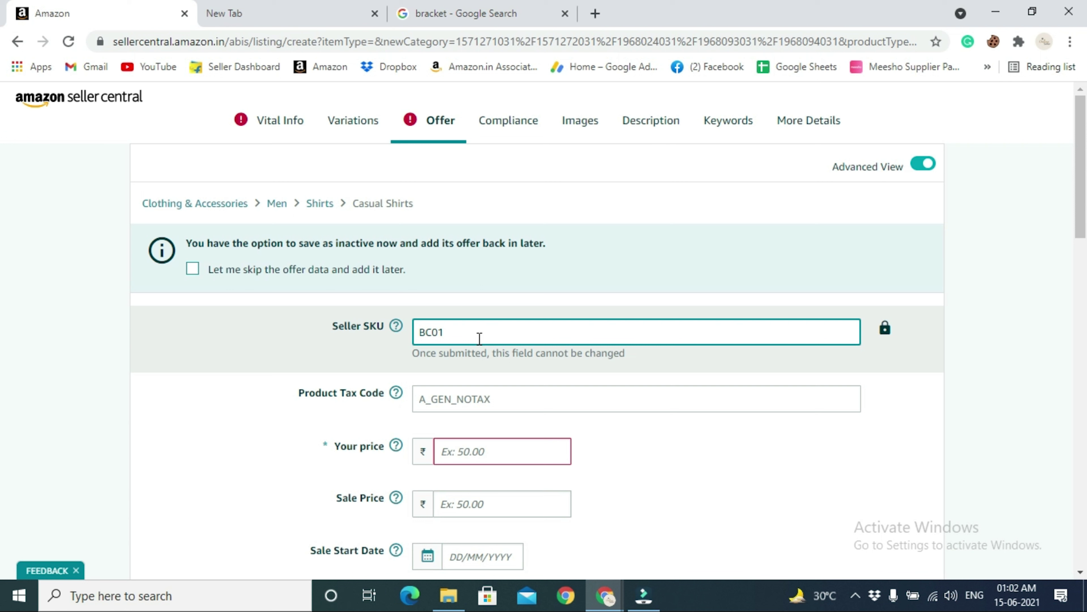
pyautogui.write('-M')
# Review the new SKU value BC01-M and confirm the edit.
pyautogui.doubleClick(426, 333)
pyautogui.click(426, 333)
pyautogui.doubleClick(432, 333)
pyautogui.click(434, 333)
pyautogui.doubleClick(433, 333)
pyautogui.moveTo(431, 333); pyautogui.dragTo(440, 335)
pyautogui.tripleClick(441, 335)
pyautogui.click(442, 336)
pyautogui.moveTo(397, 331)
pyautogui.click(504, 362)
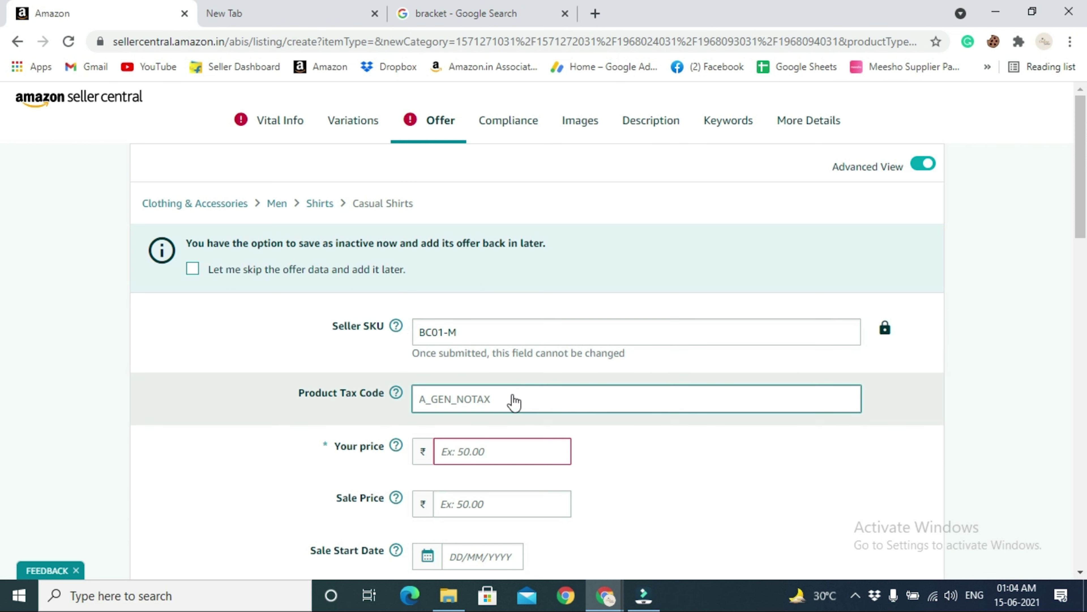
pyautogui.click(513, 401)
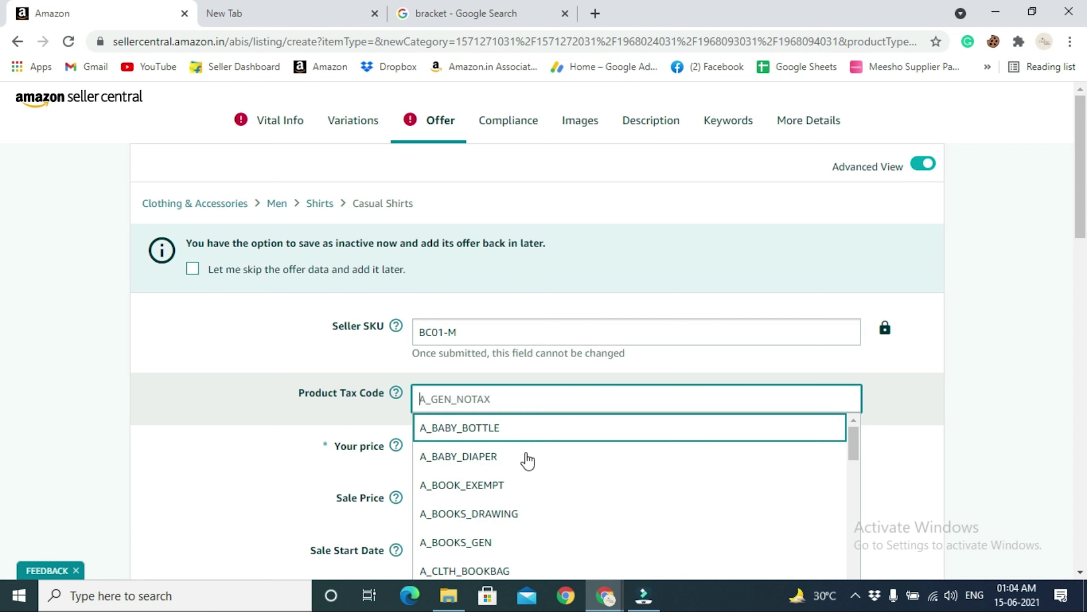
pyautogui.scroll(-10, 527, 462)
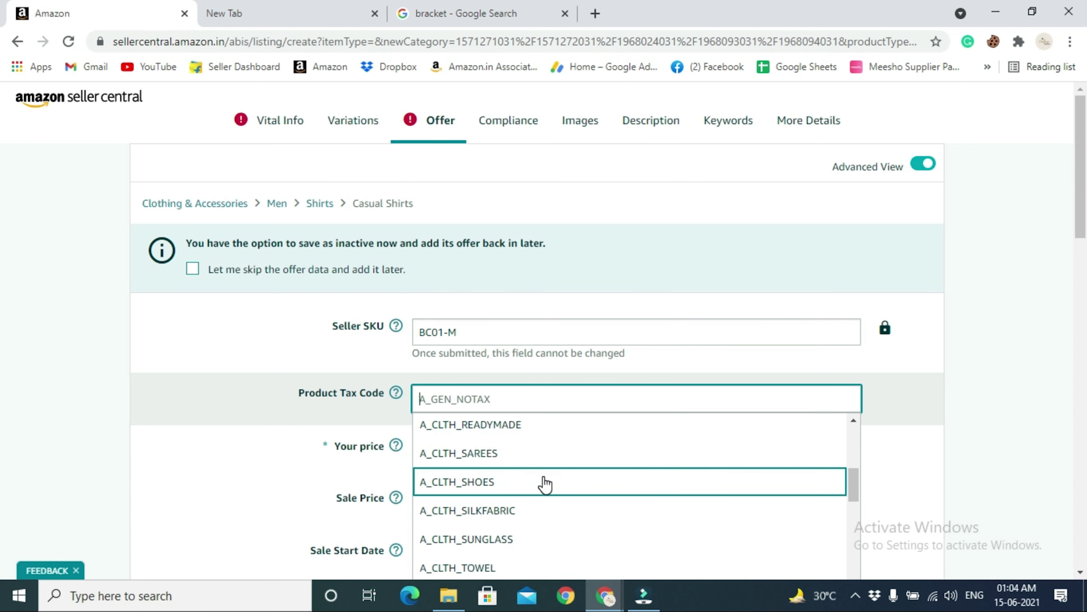
pyautogui.scroll(-2, 925, 437)
pyautogui.scroll(-3, 921, 435)
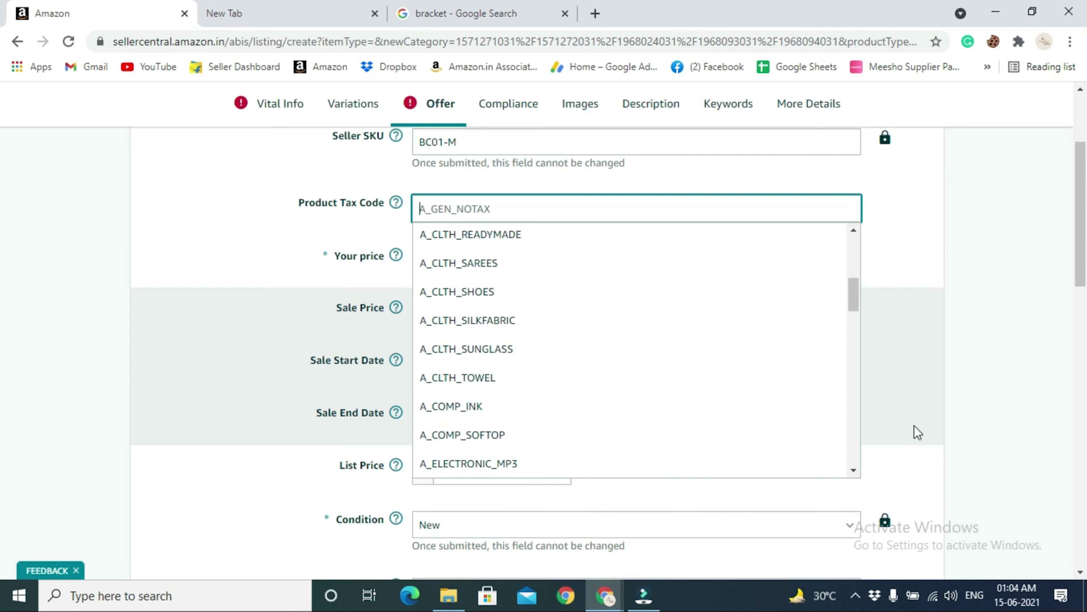
pyautogui.scroll(-5, 668, 398)
pyautogui.scroll(10, 604, 419)
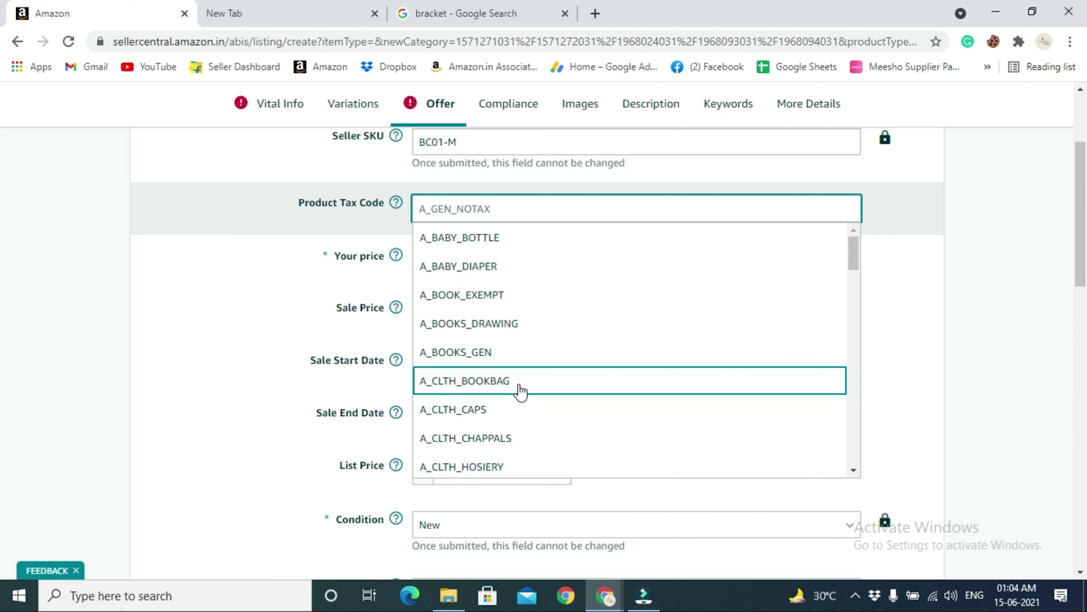
pyautogui.scroll(-2, 570, 387)
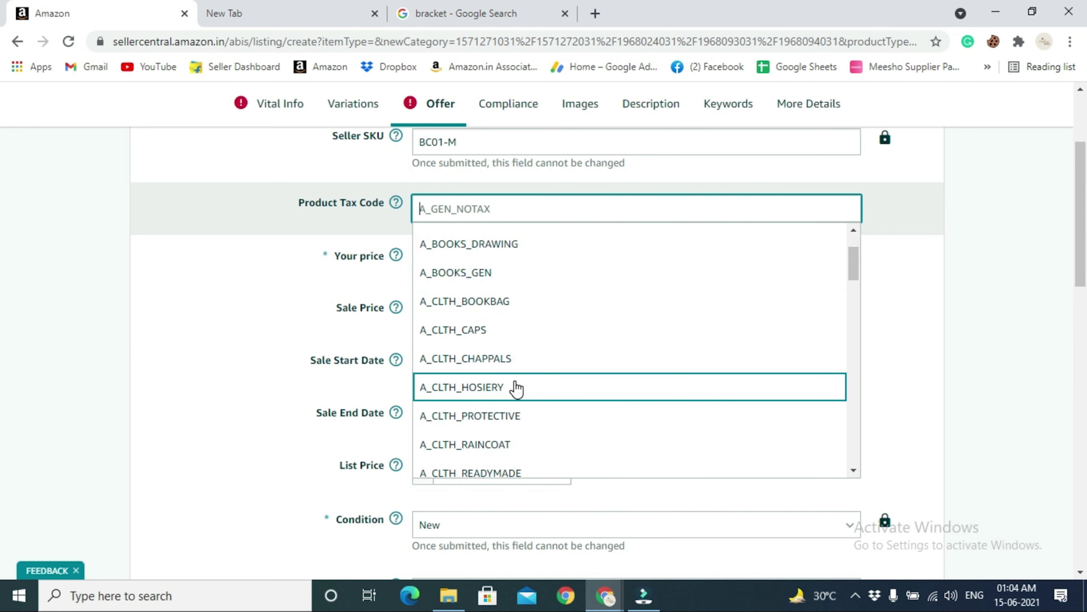
pyautogui.scroll(-2, 550, 423)
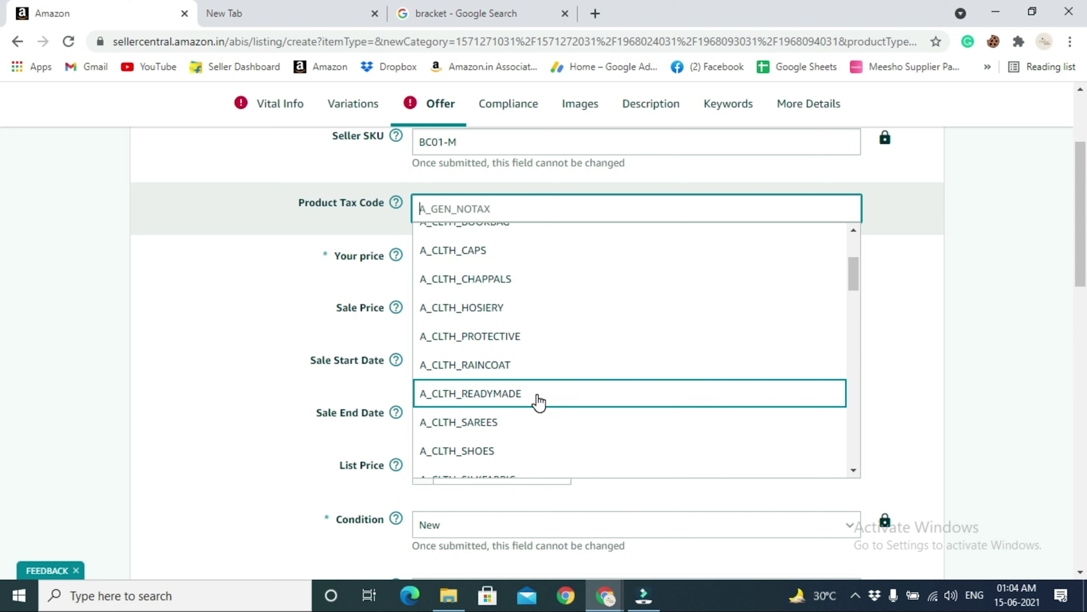
pyautogui.scroll(-2, 551, 451)
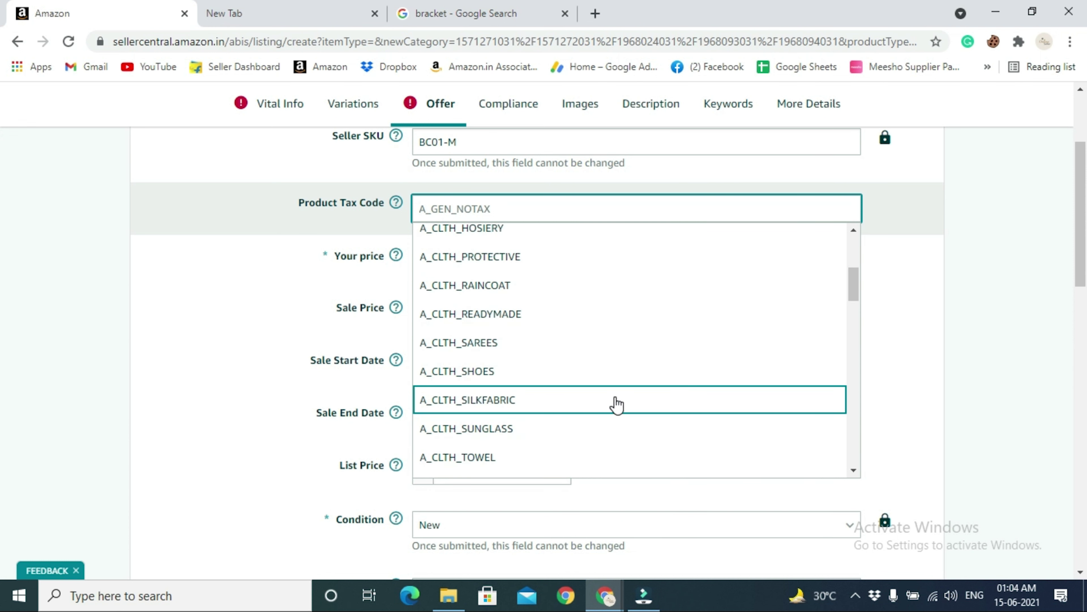
pyautogui.scroll(-3, 617, 405)
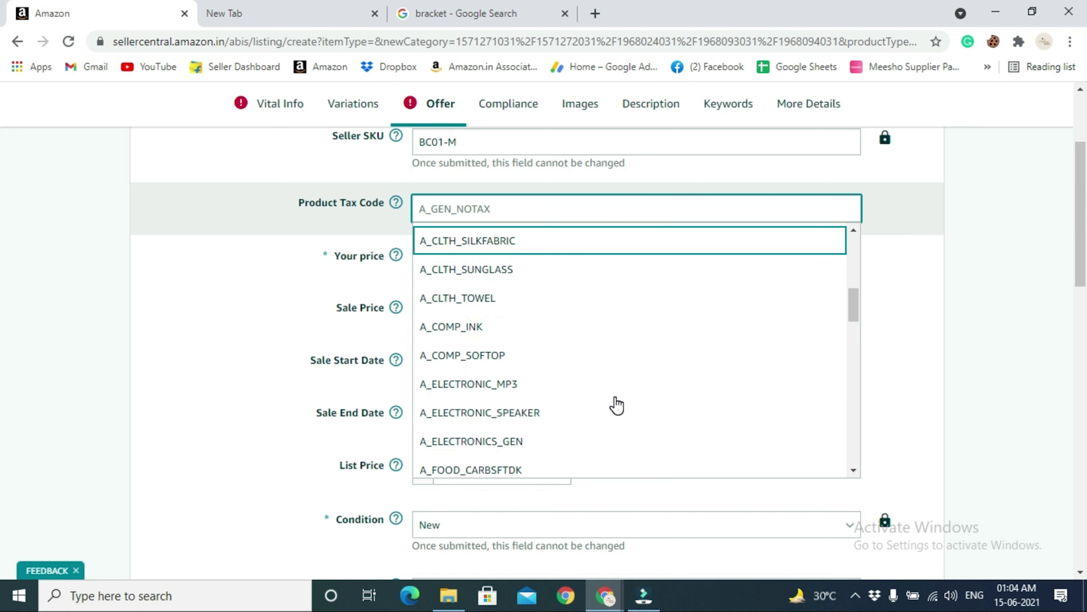
pyautogui.scroll(-3, 617, 405)
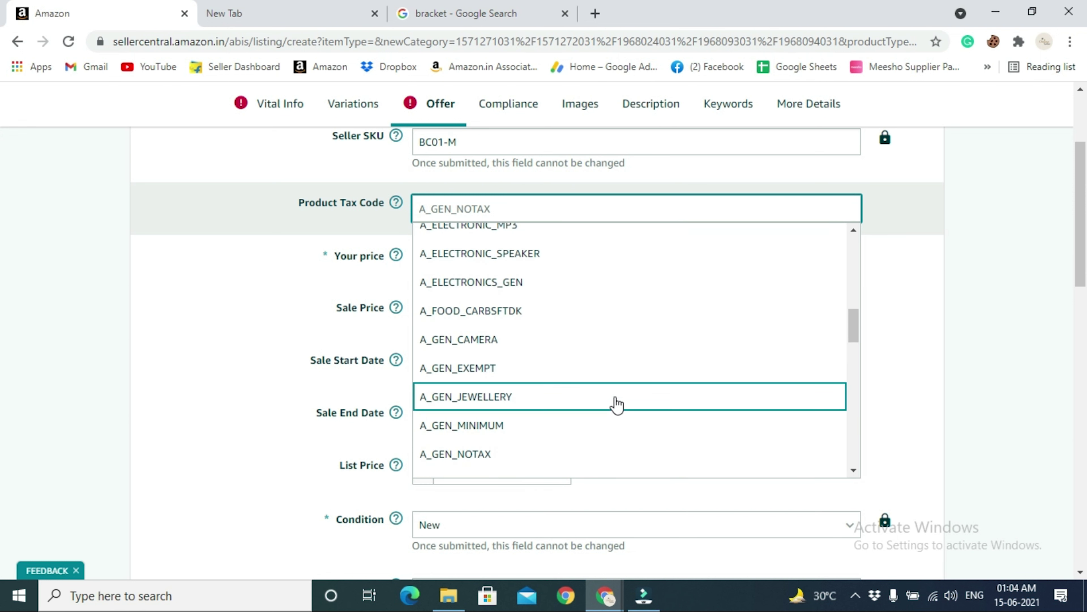
pyautogui.scroll(-3, 616, 405)
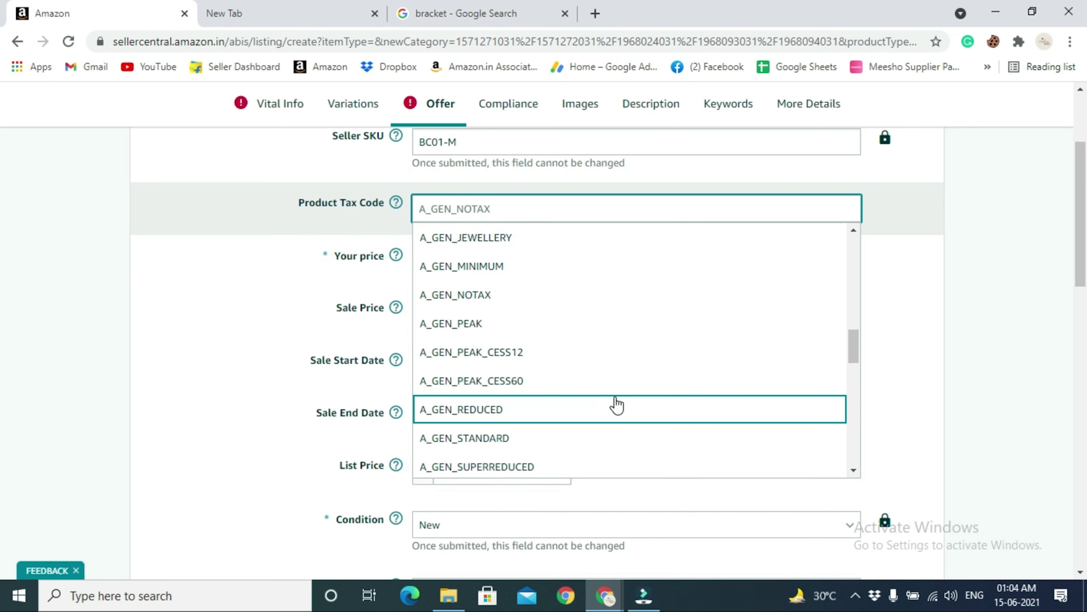
pyautogui.scroll(6, 617, 406)
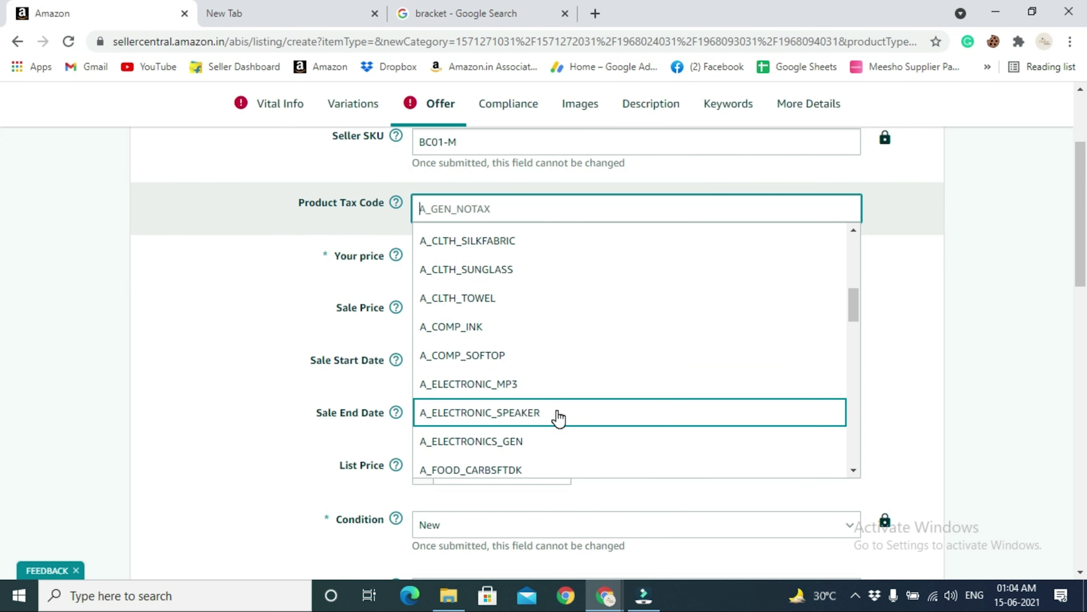
pyautogui.scroll(3, 557, 417)
pyautogui.scroll(5, 559, 417)
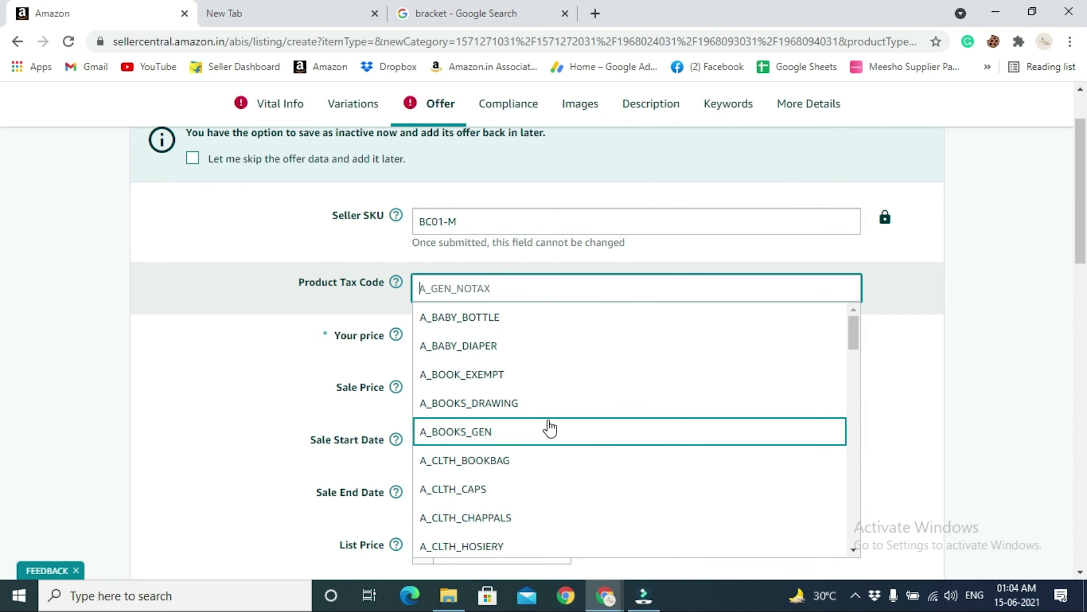
pyautogui.click(937, 391)
pyautogui.click(462, 338)
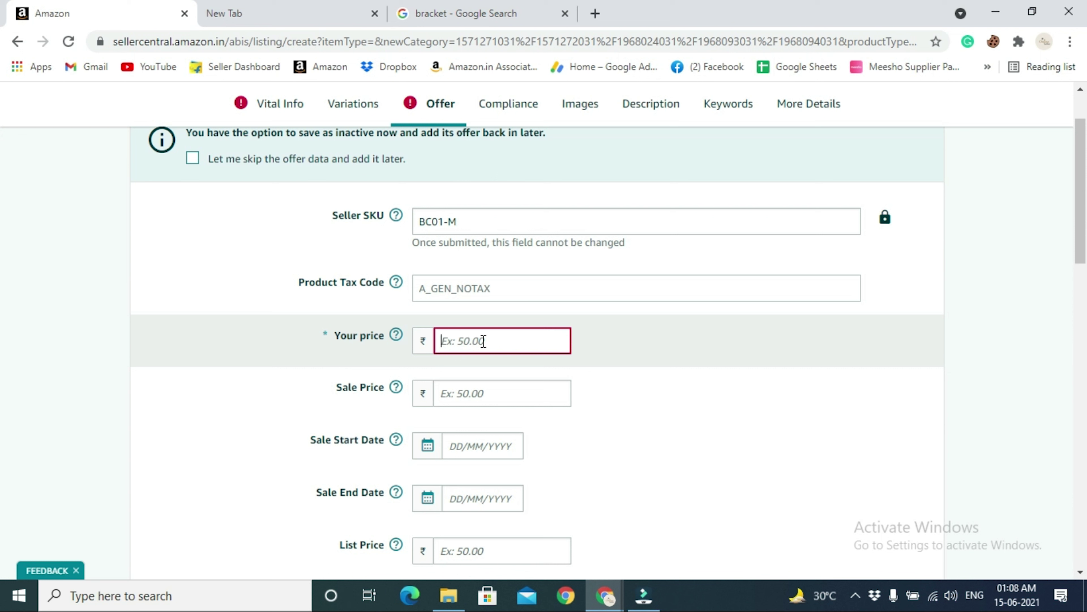
# Enter 749 as Your price.
pyautogui.write('749')
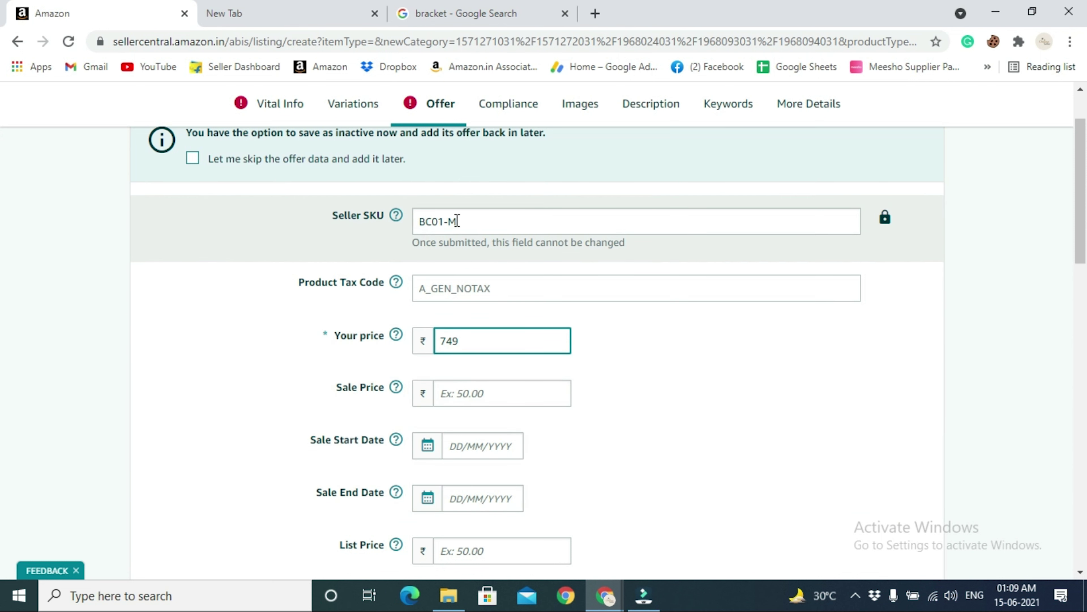
# Copy the seller SKU BC01-M.
pyautogui.moveTo(457, 221); pyautogui.dragTo(420, 221)
pyautogui.rightClick(428, 221)
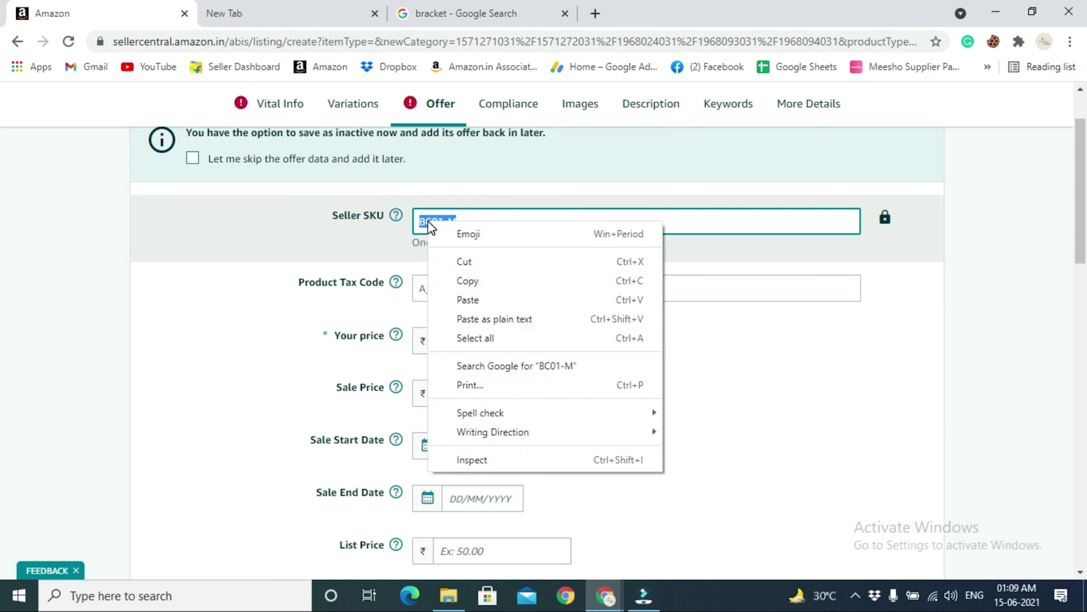
pyautogui.click(478, 280)
pyautogui.click(478, 288)
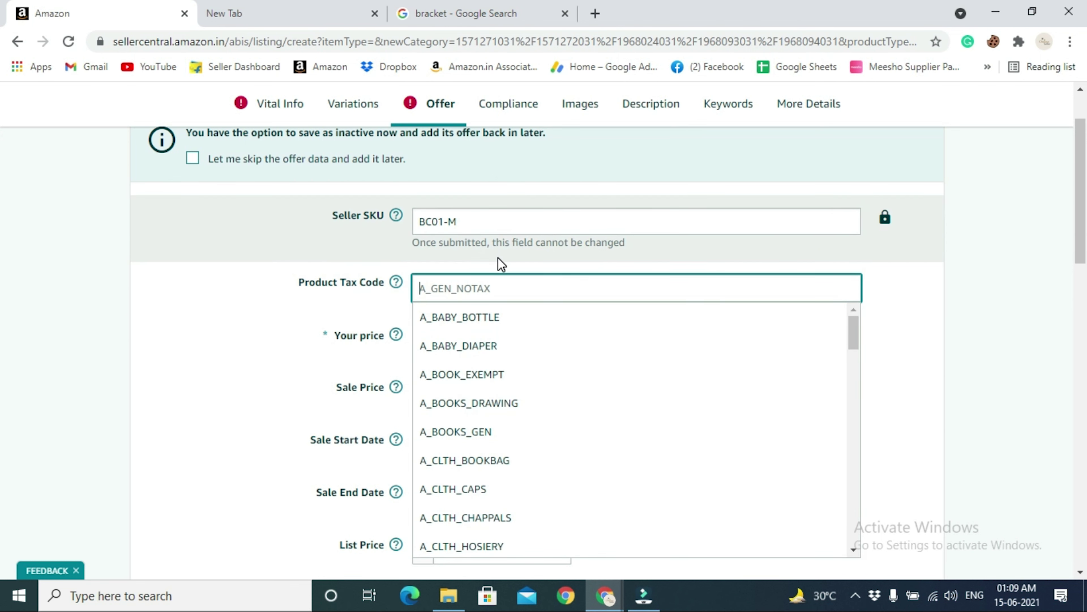
pyautogui.click(499, 259)
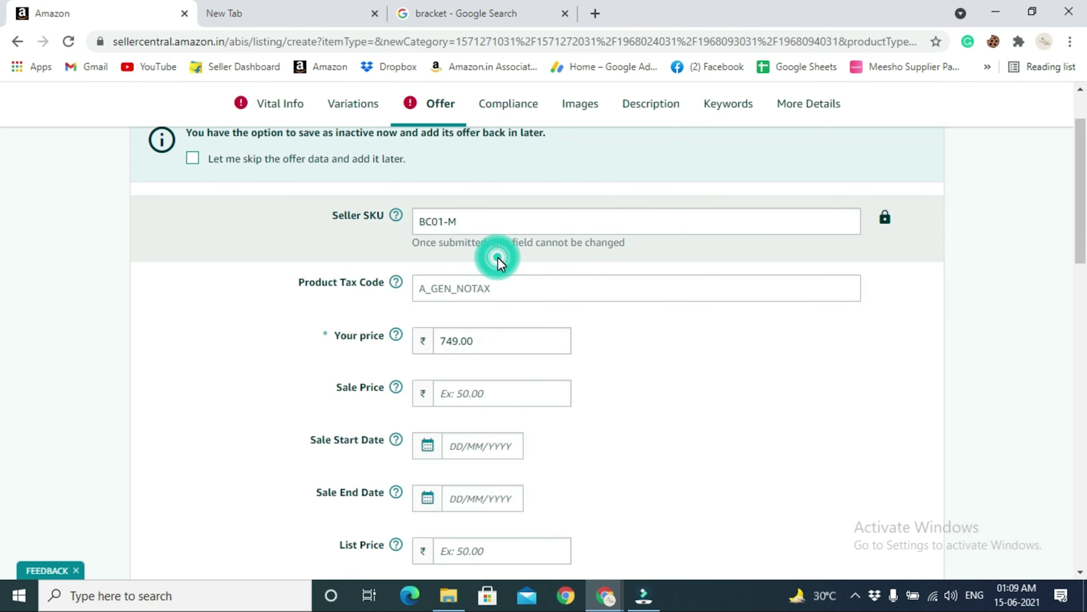
# Paste BC01-M as the Vital Info Manufacturer Part Number, then return to the Offer section.
pyautogui.click(294, 116)
pyautogui.scroll(-5, 474, 376)
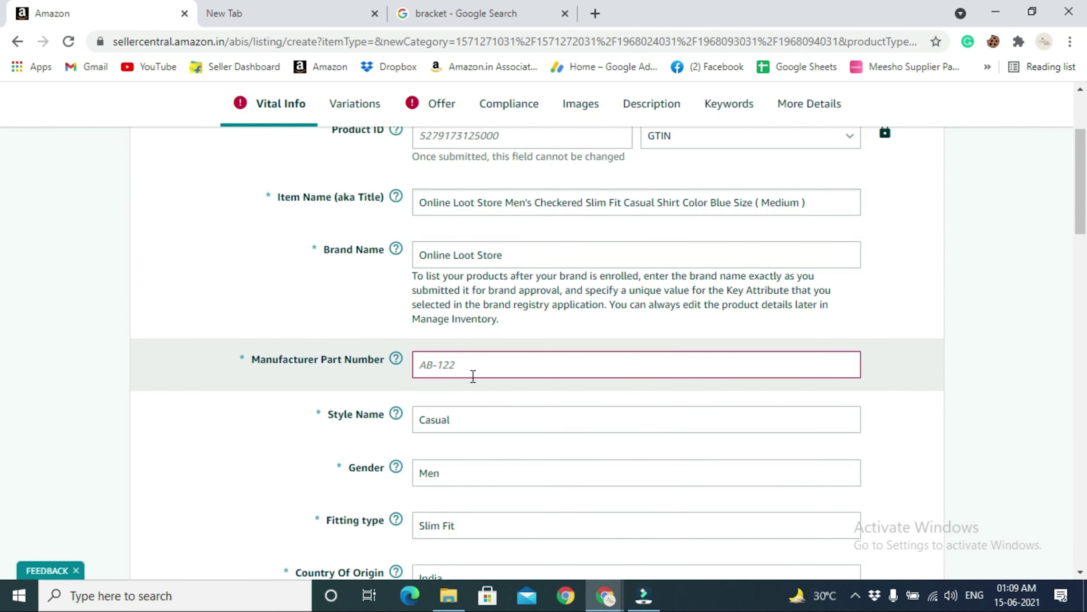
pyautogui.rightClick(455, 364)
pyautogui.click(527, 235)
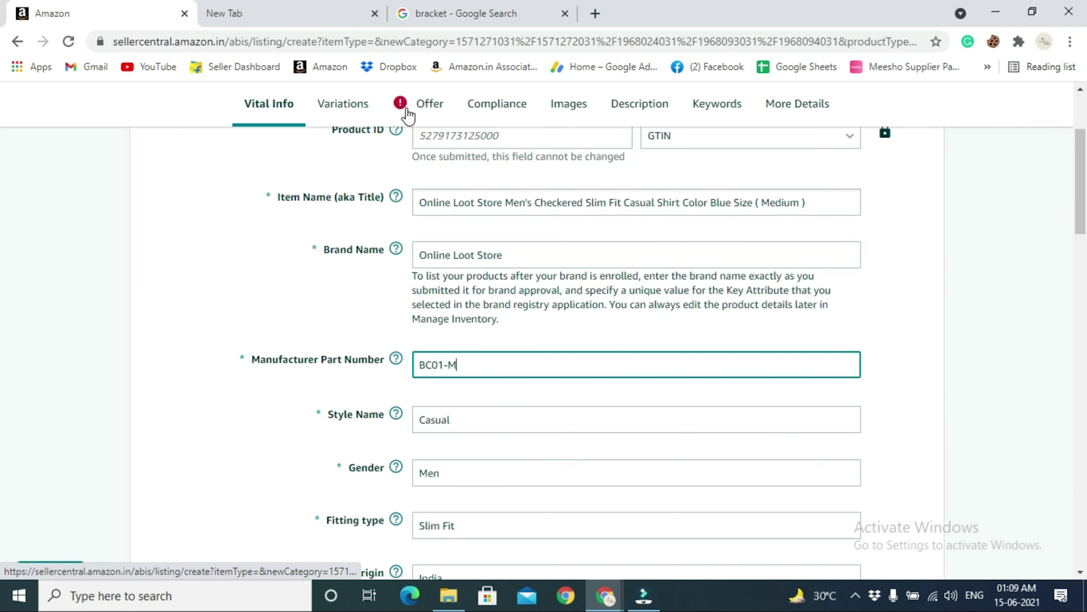
pyautogui.scroll(5, 412, 326)
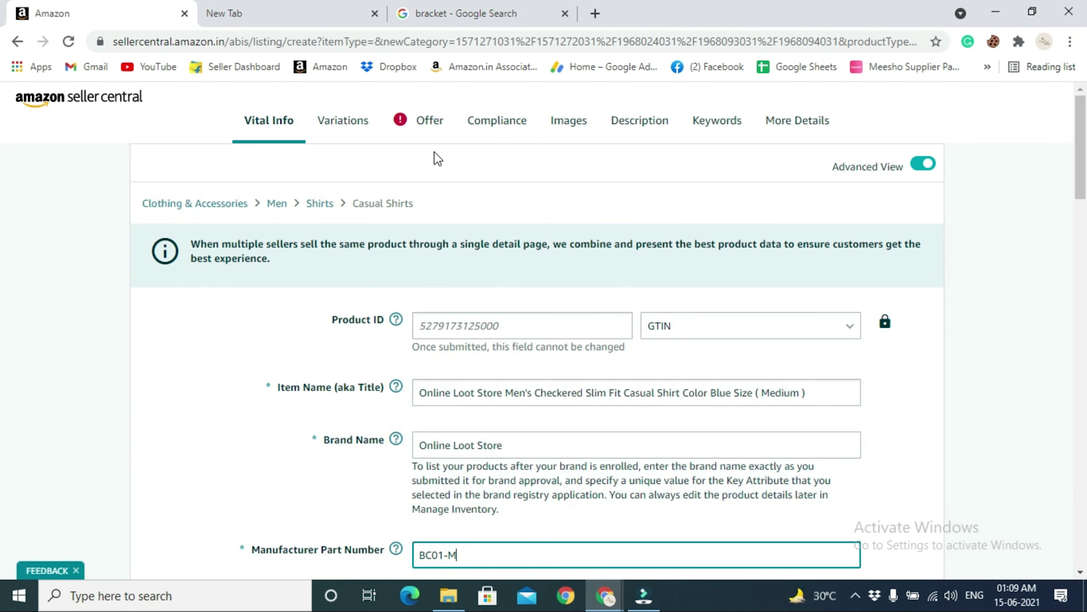
pyautogui.click(428, 125)
pyautogui.scroll(-2, 481, 313)
pyautogui.scroll(-2, 481, 313)
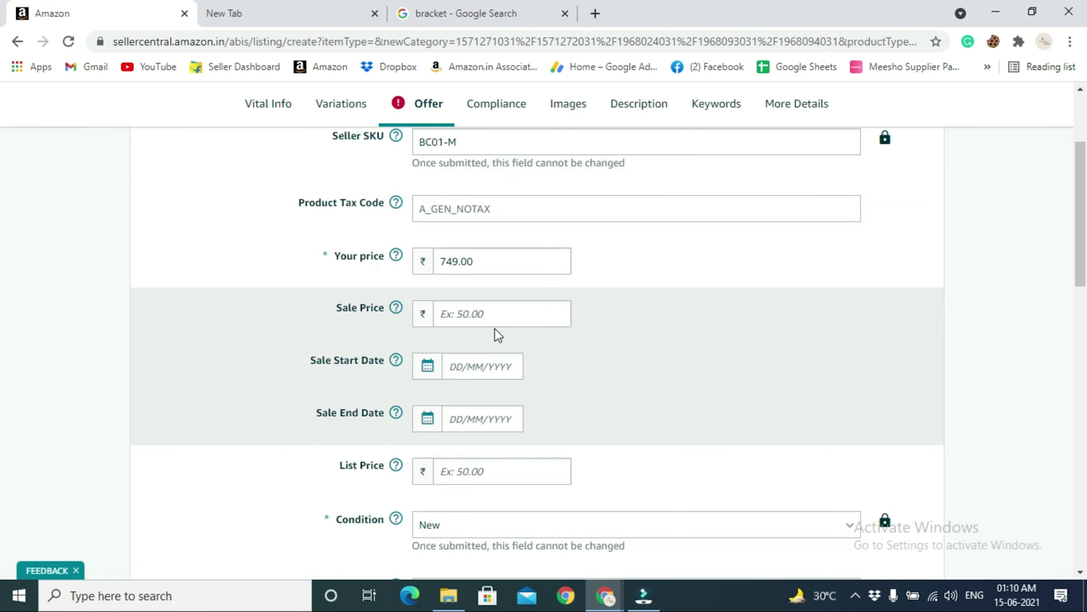
# Enter 699 as the Sale Price.
pyautogui.click(476, 312)
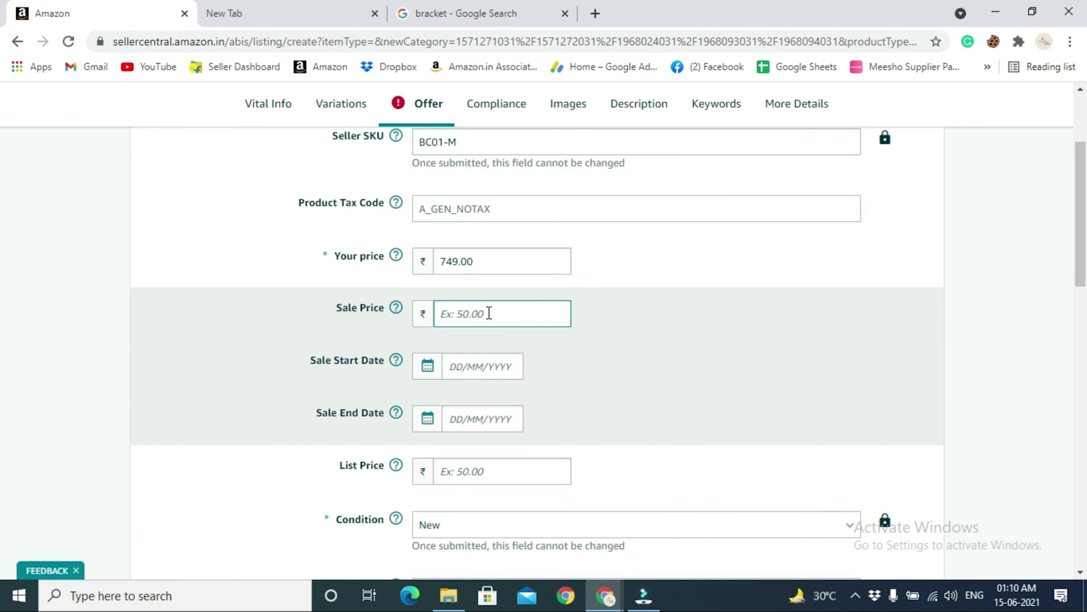
pyautogui.click(397, 317)
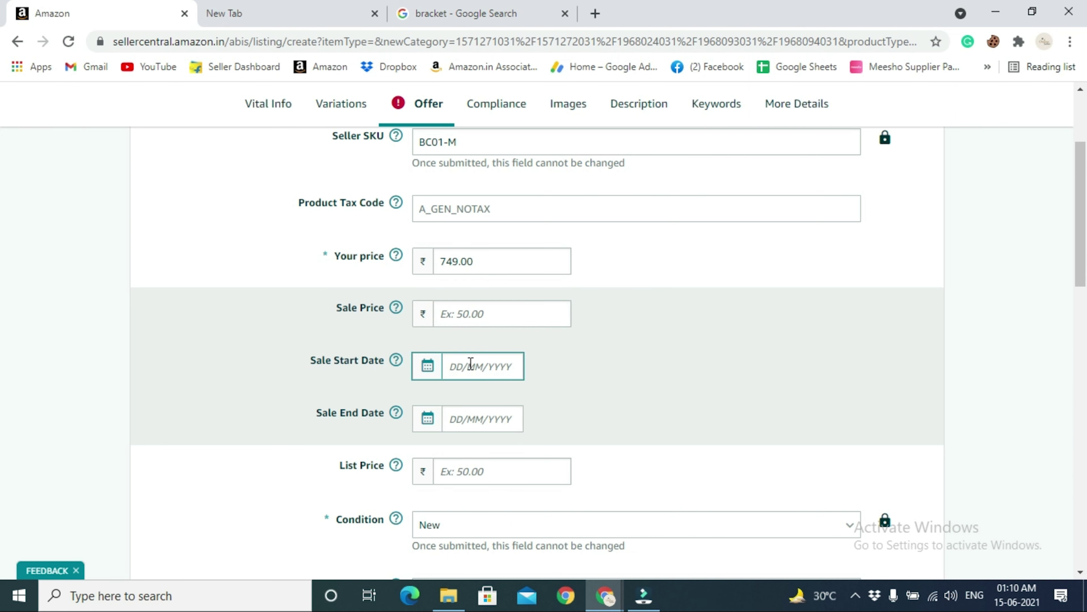
pyautogui.click(471, 312)
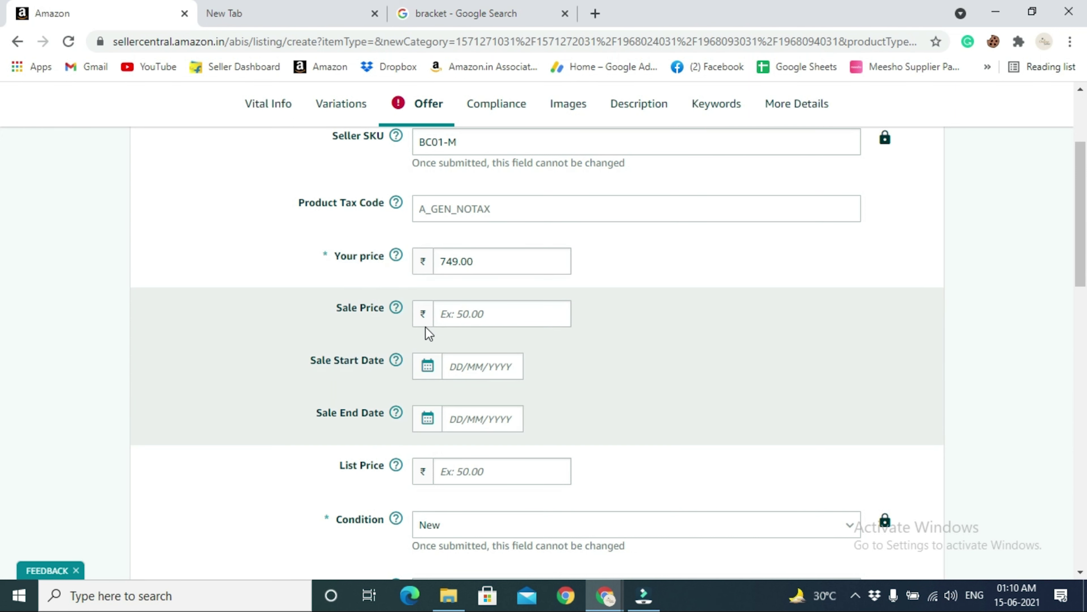
pyautogui.click(461, 312)
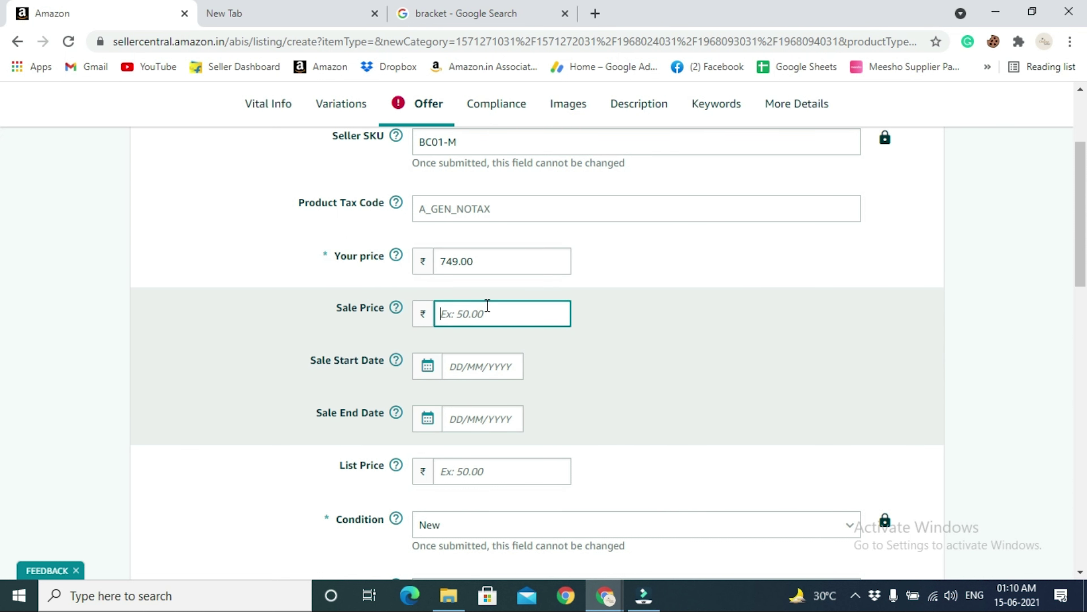
pyautogui.write('699')
# Set the sale to start 16 June 2021 and end 20 June 2021.
pyautogui.click(479, 366)
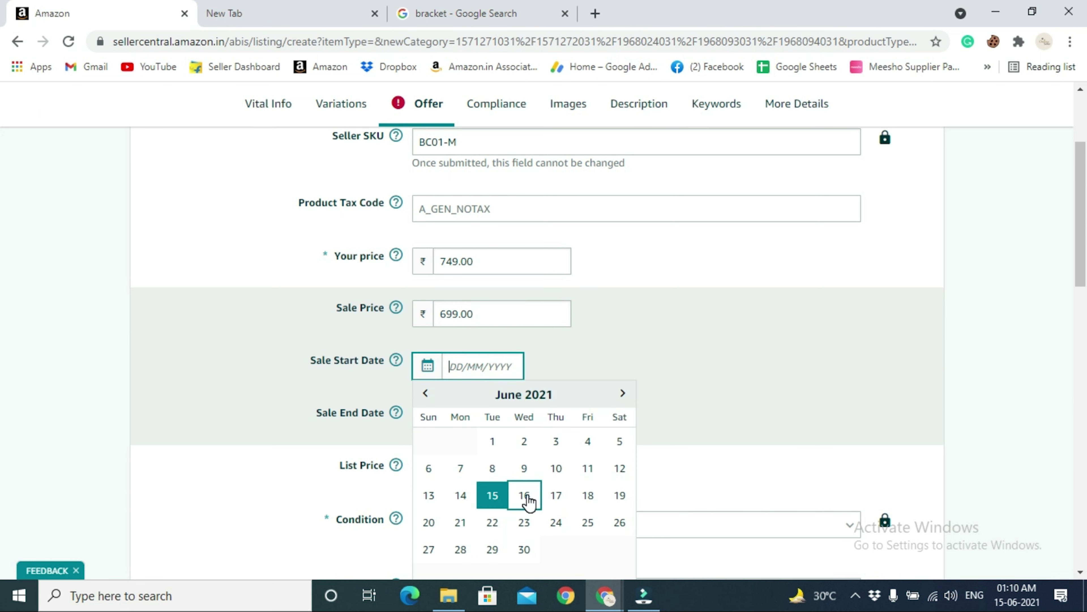
pyautogui.click(524, 496)
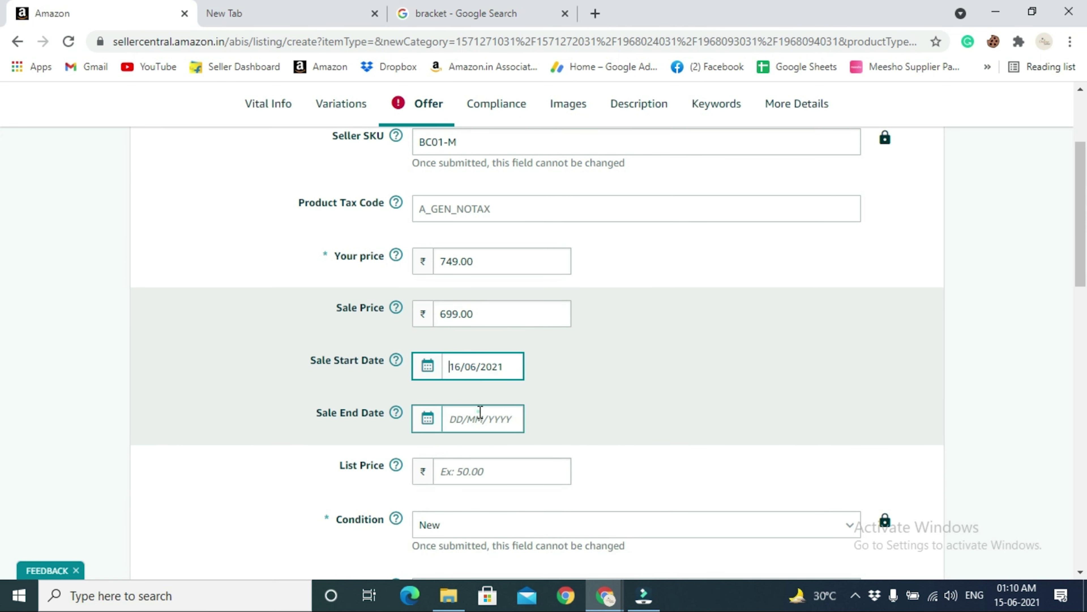
pyautogui.click(480, 412)
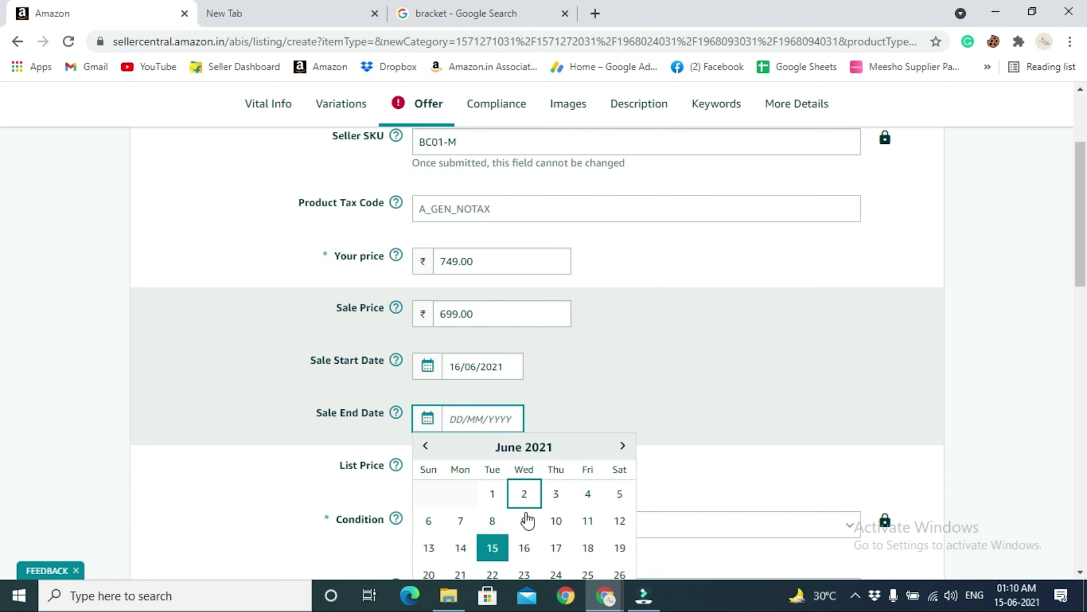
pyautogui.click(439, 574)
pyautogui.click(769, 399)
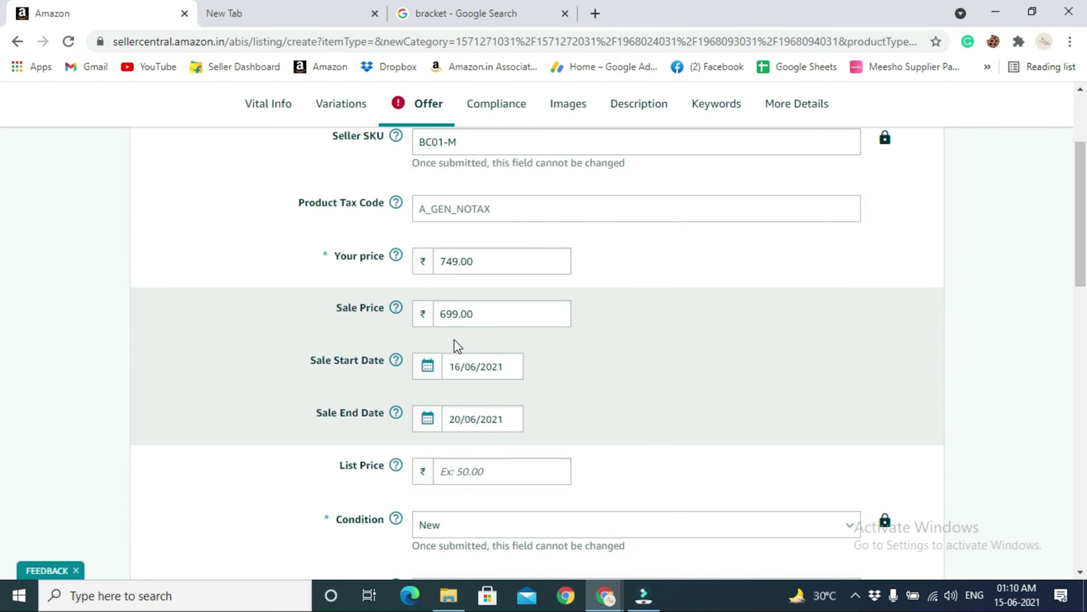
# Recheck the 699.00 sale price, leaving it unchanged.
pyautogui.click(440, 314)
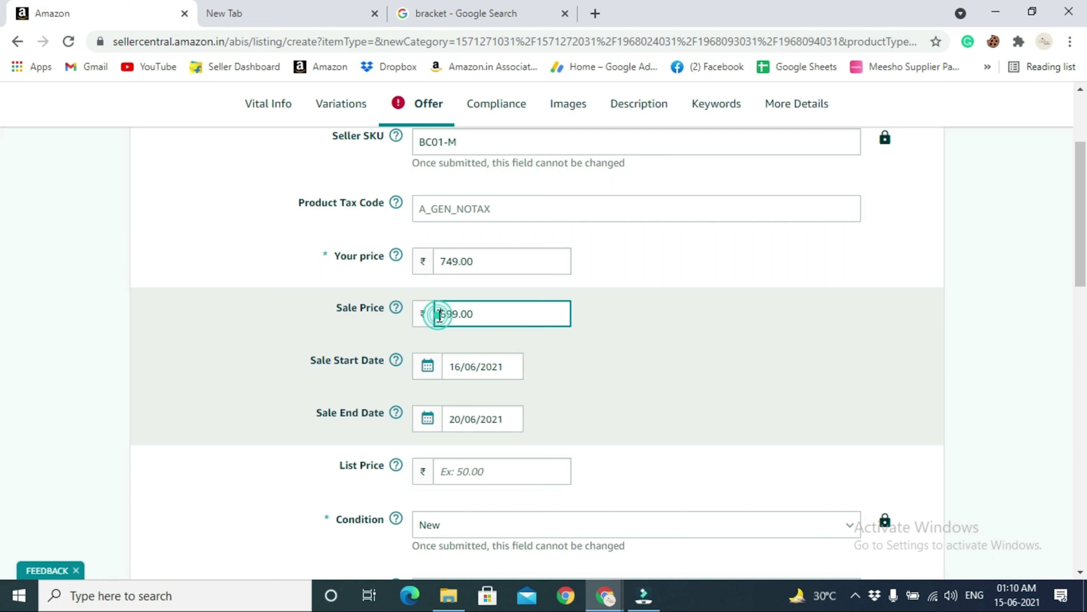
pyautogui.moveTo(482, 316); pyautogui.dragTo(440, 316)
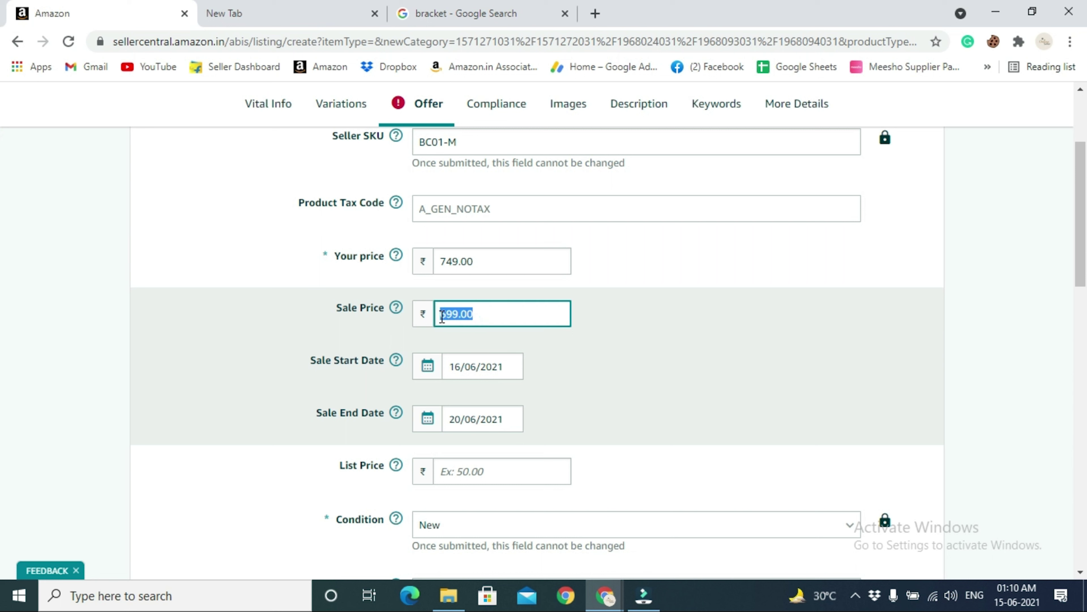
pyautogui.click(628, 341)
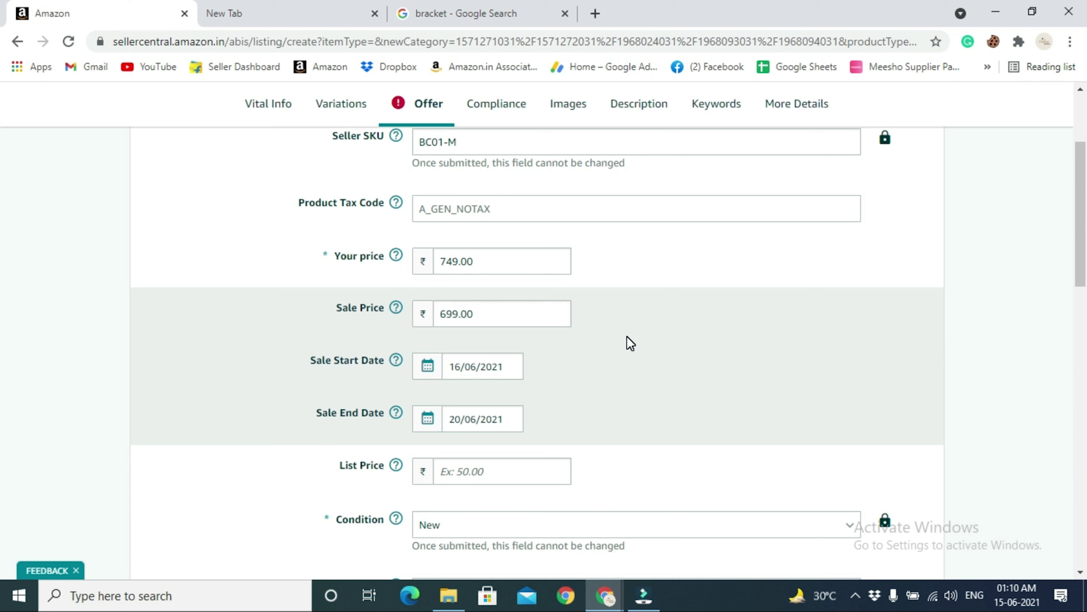
pyautogui.click(507, 319)
pyautogui.click(487, 375)
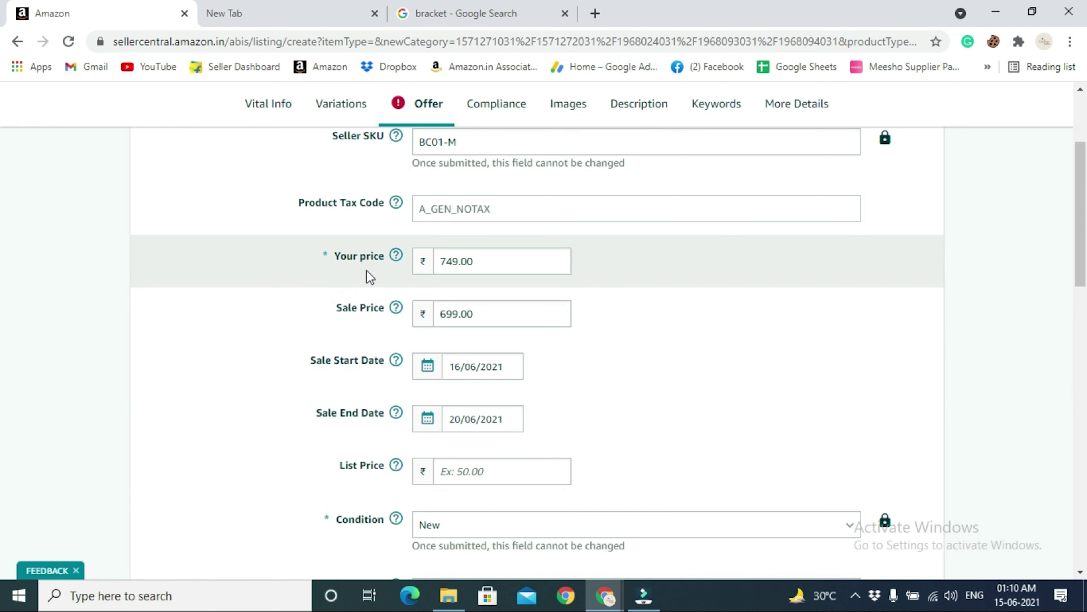
pyautogui.scroll(2, 363, 253)
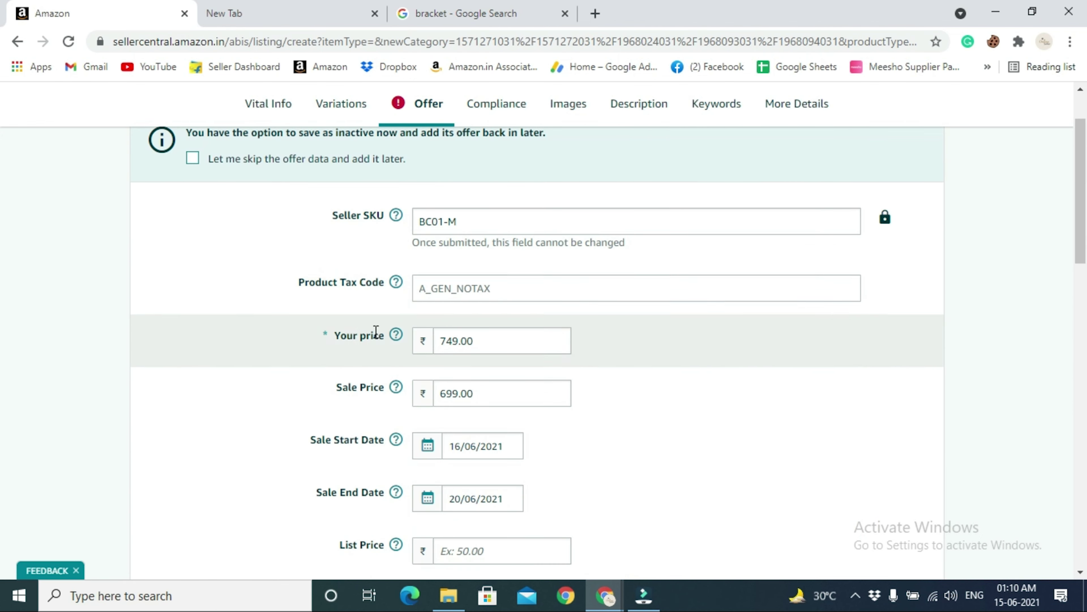
pyautogui.scroll(-2, 368, 330)
pyautogui.scroll(-2, 318, 420)
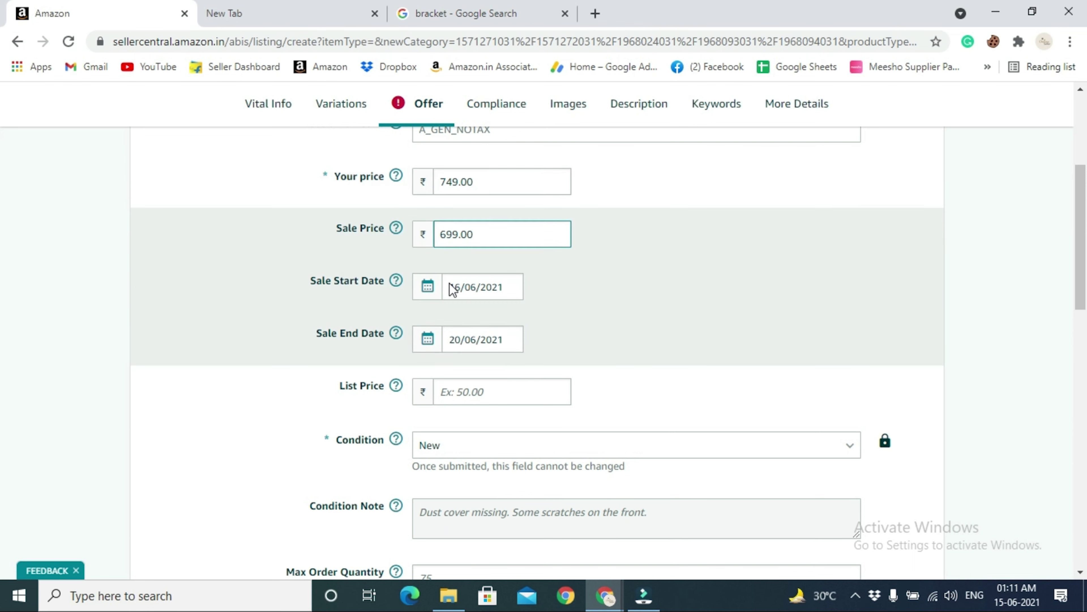
pyautogui.scroll(-2, 474, 392)
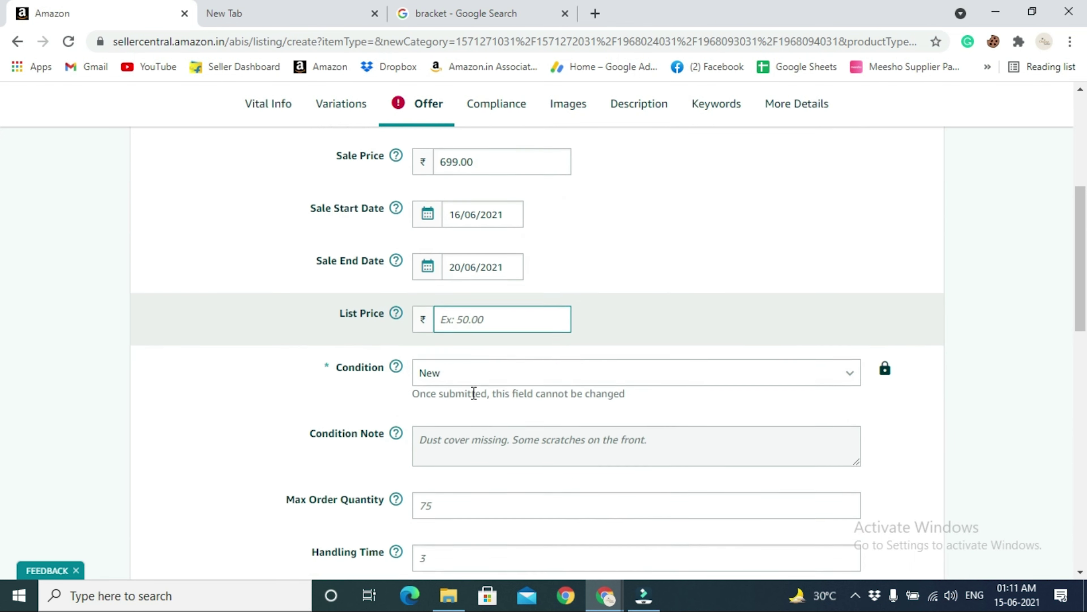
pyautogui.click(510, 374)
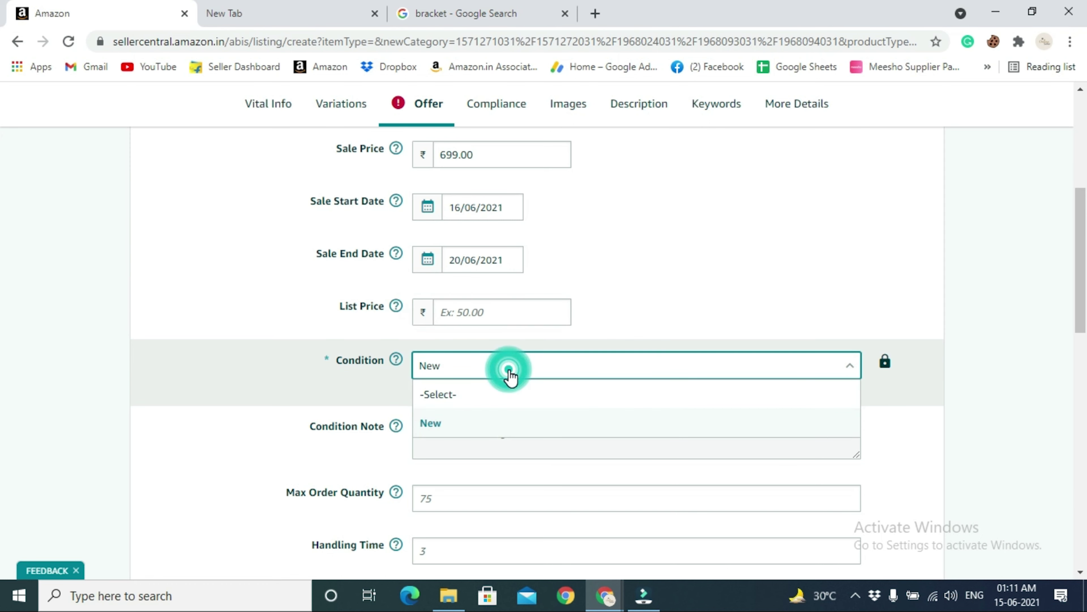
pyautogui.click(455, 426)
pyautogui.scroll(-2, 454, 424)
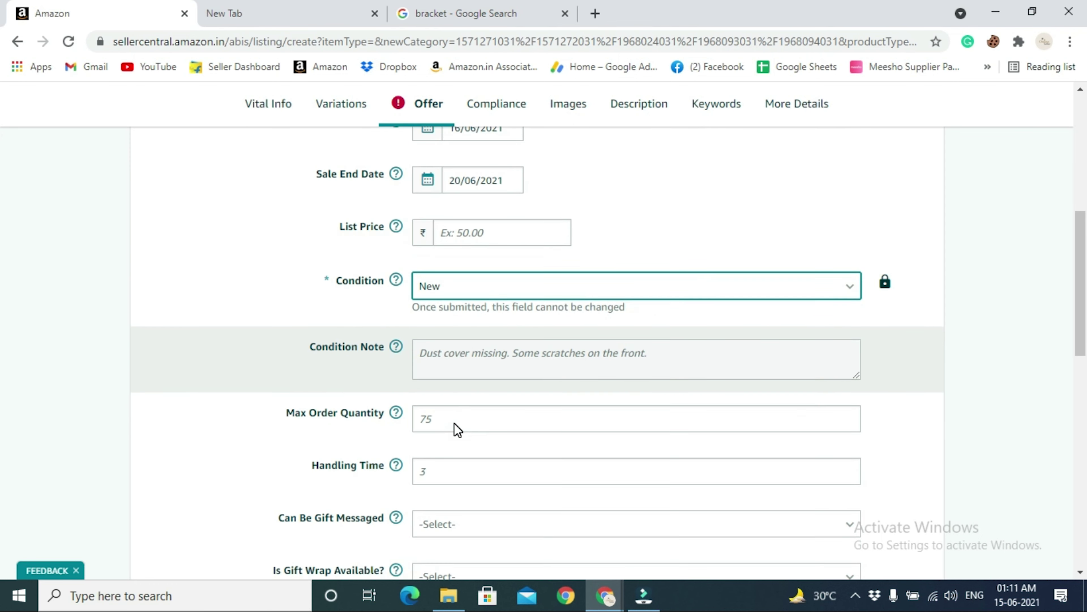
pyautogui.click(492, 359)
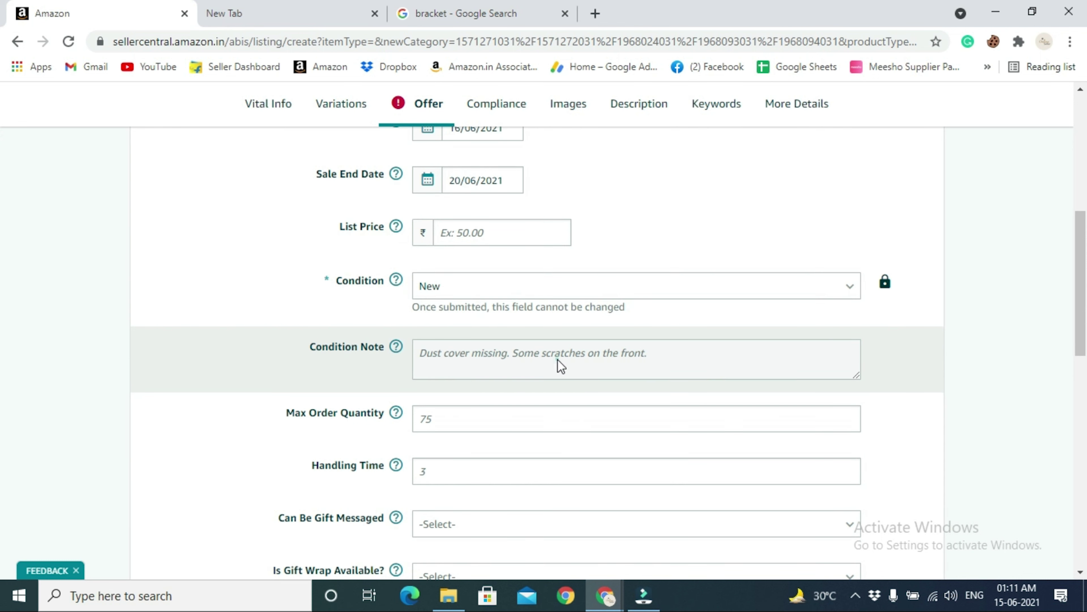
pyautogui.click(507, 354)
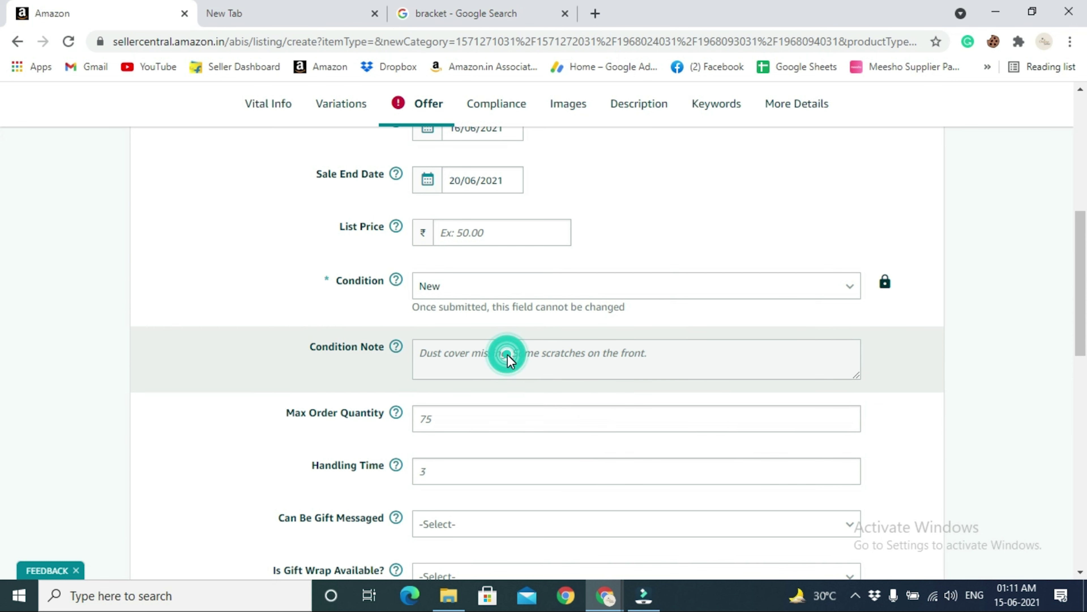
pyautogui.scroll(-2, 507, 355)
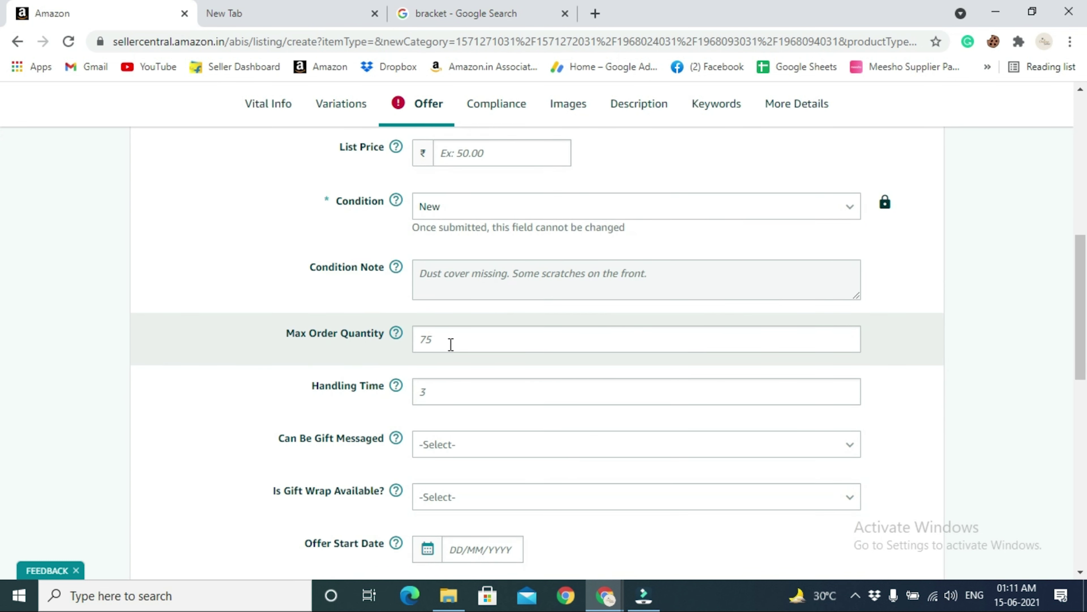
# Set Max Order Quantity to 5 and Handling Time to 1.
pyautogui.click(451, 344)
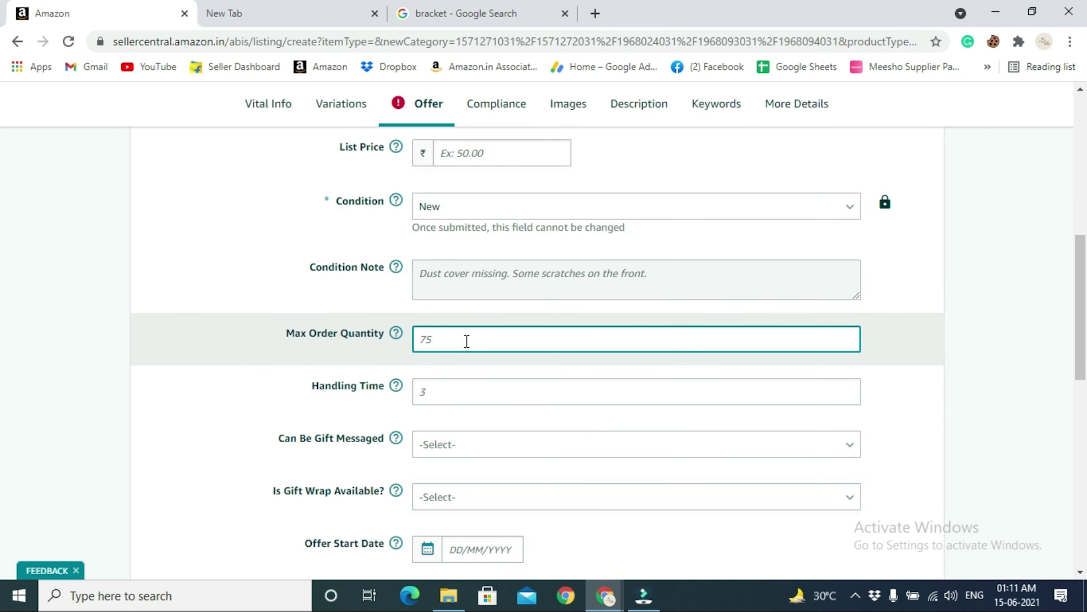
pyautogui.write('5')
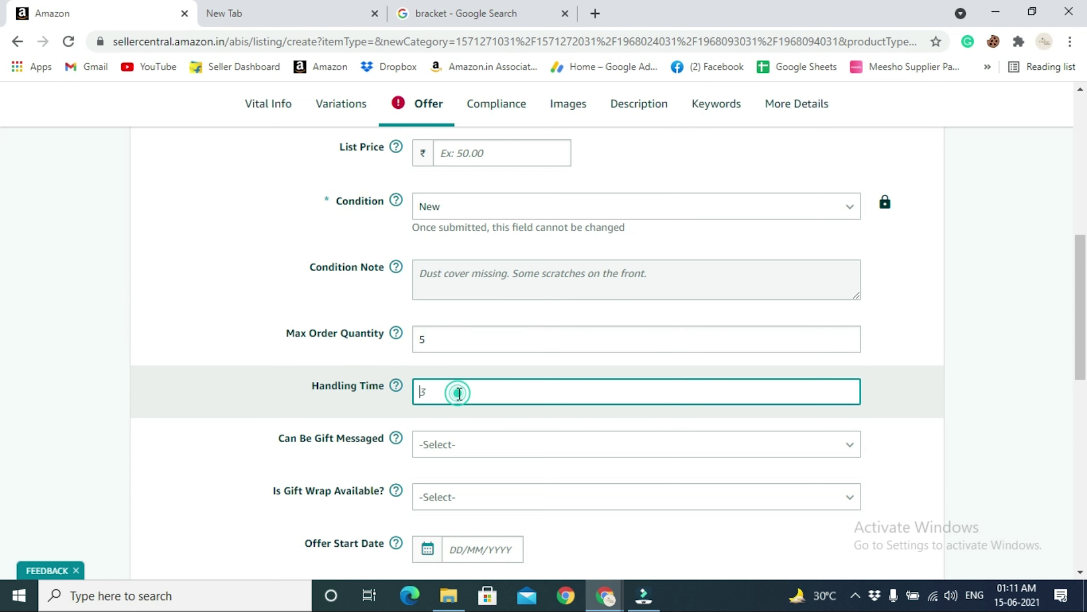
pyautogui.click(458, 392)
pyautogui.write('1')
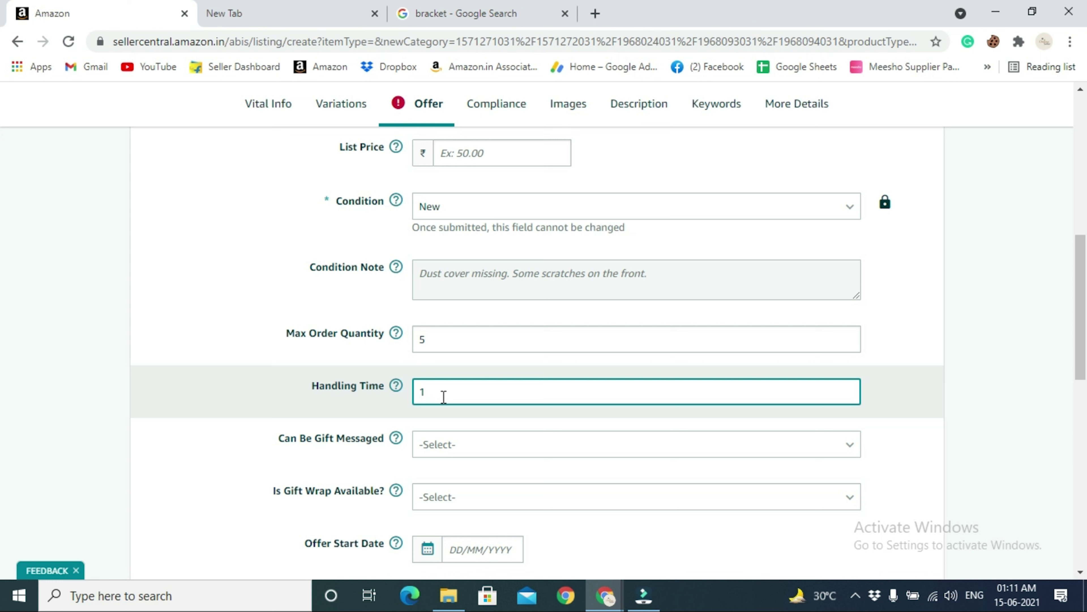
pyautogui.write('2')
pyautogui.press('BackSpace')
pyautogui.write('1')
# Check the Can Be Gift Messaged options, leaving gift messaging unset.
pyautogui.scroll(-3, 467, 396)
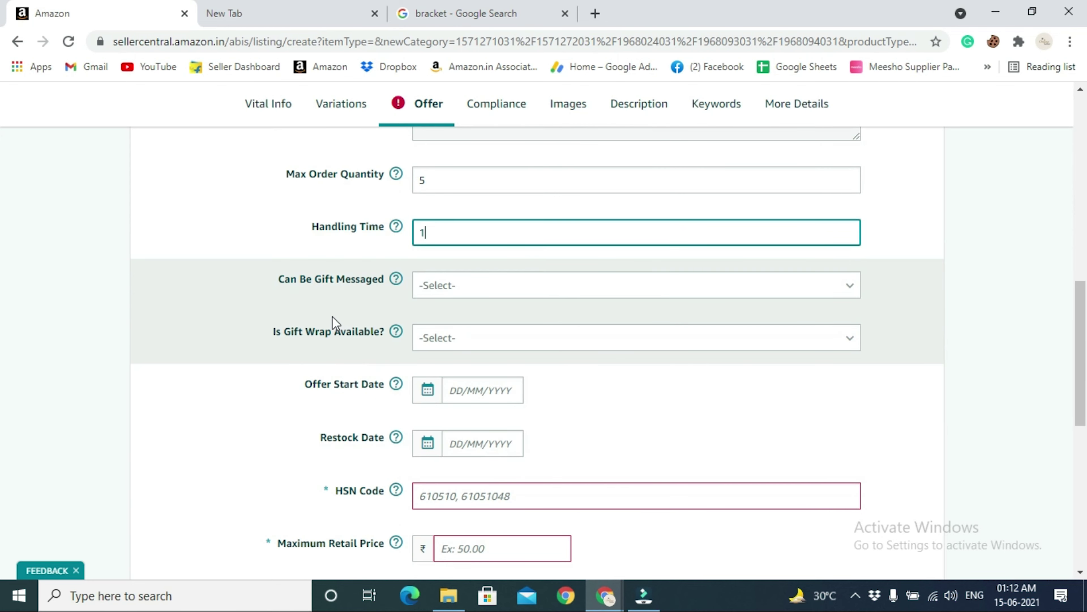
pyautogui.click(484, 292)
pyautogui.click(499, 292)
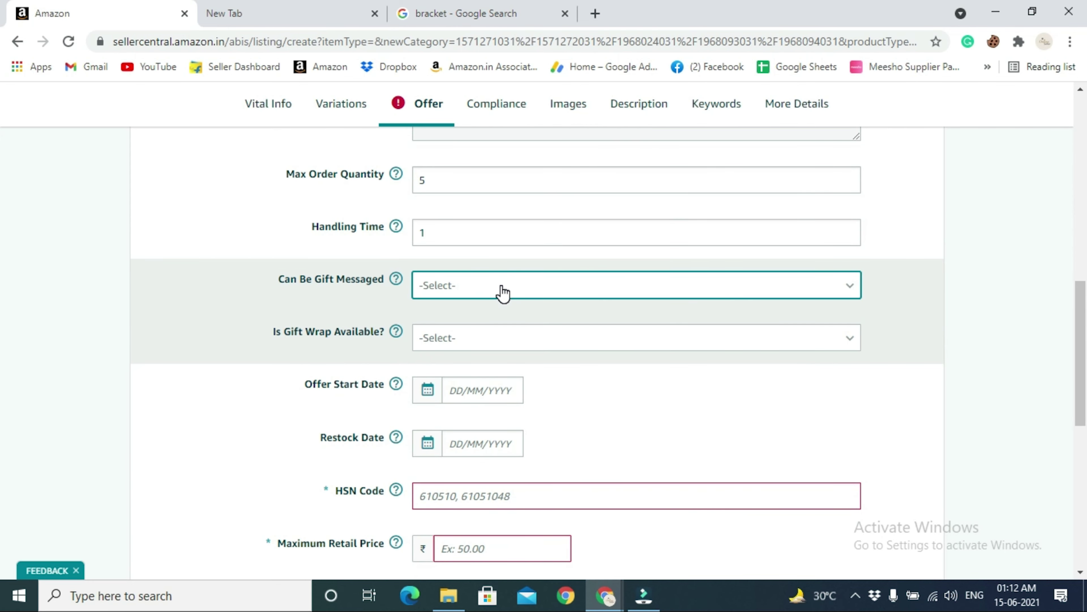
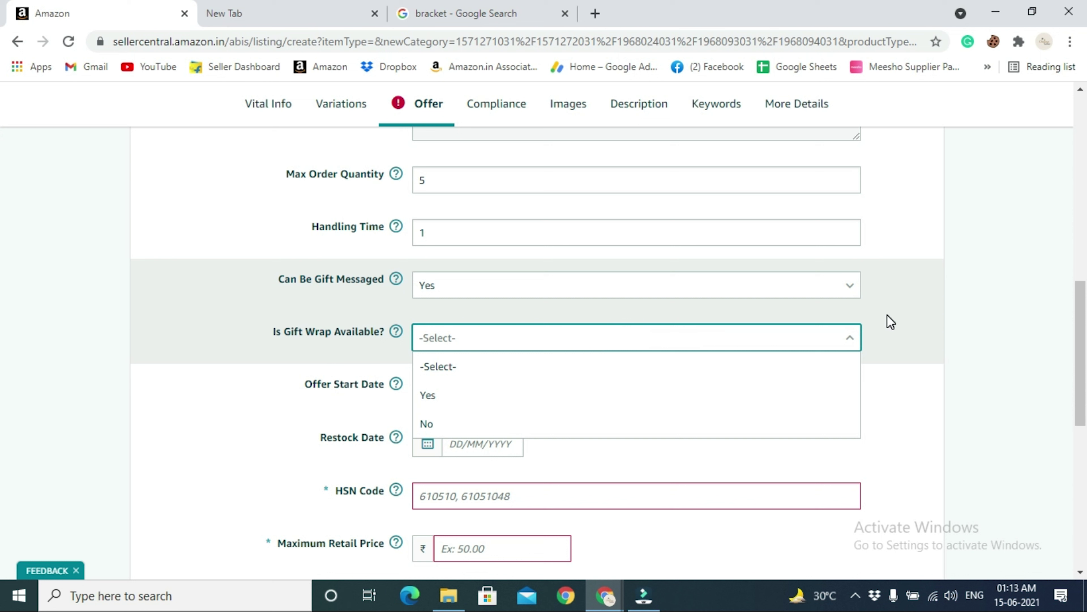
# Try Yes and then No for Is Gift Wrap Available?, then reset it to -Select-.
pyautogui.click(887, 316)
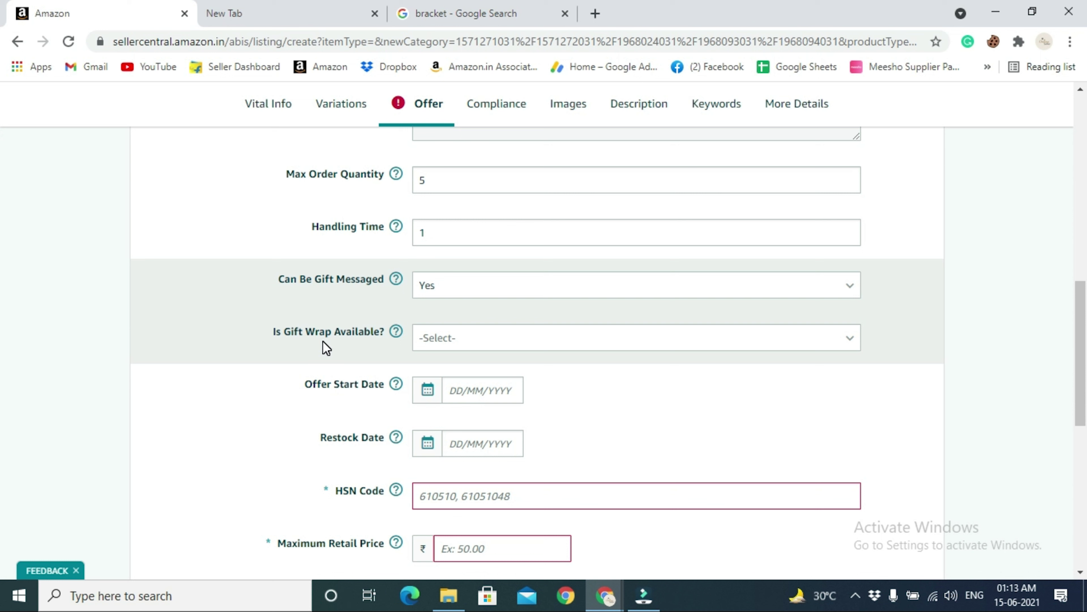
pyautogui.click(447, 343)
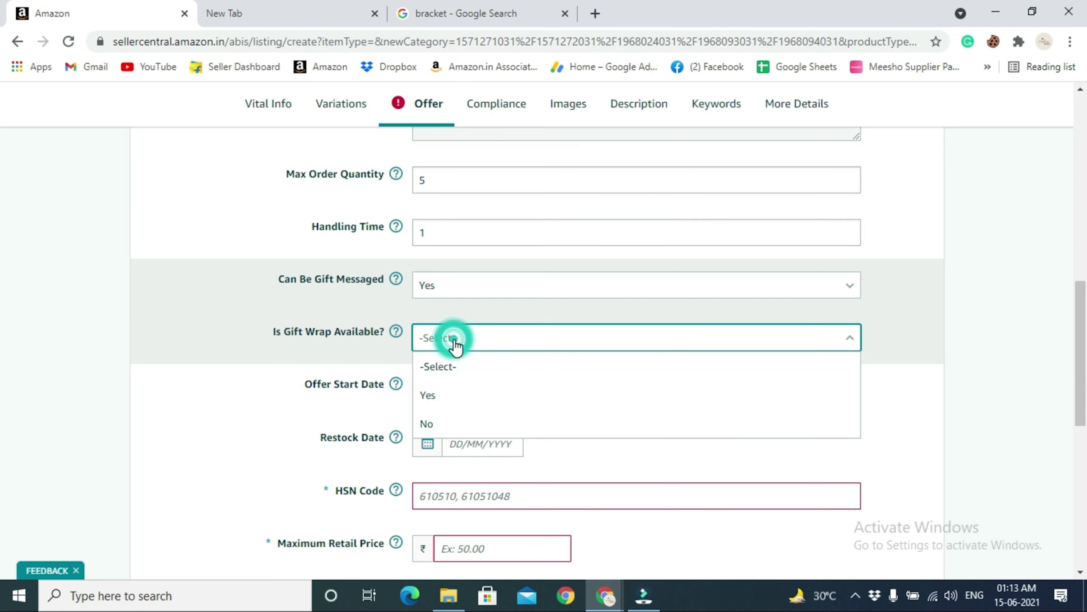
pyautogui.click(471, 402)
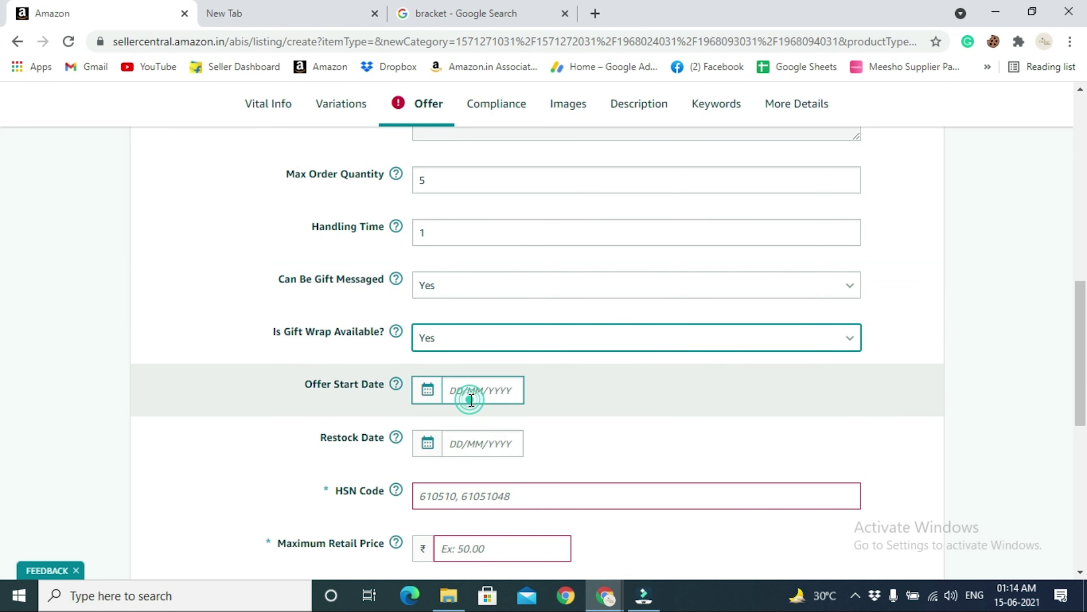
pyautogui.click(478, 344)
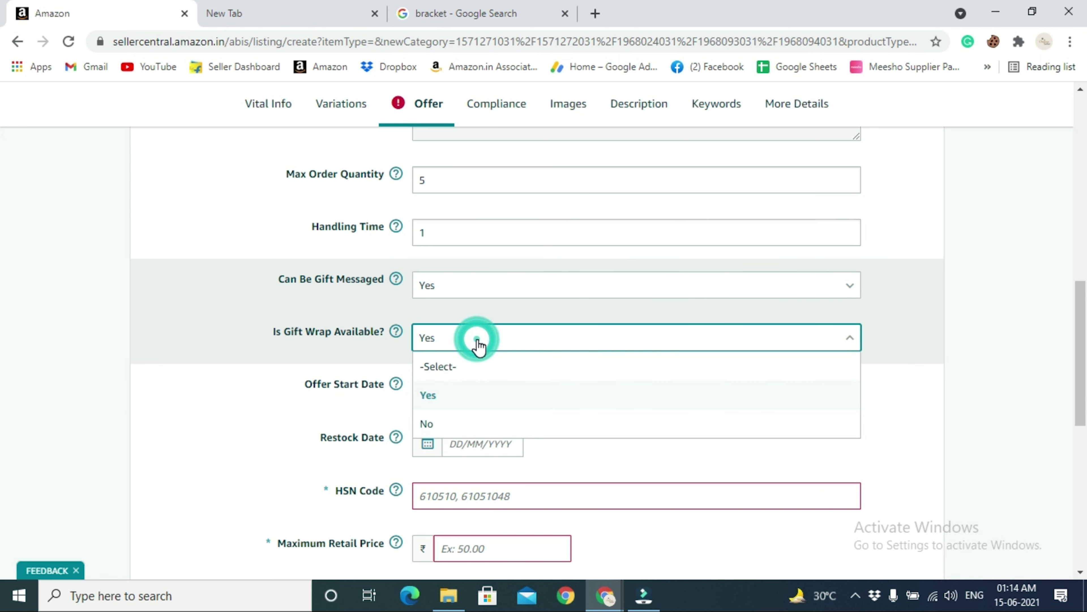
pyautogui.click(452, 424)
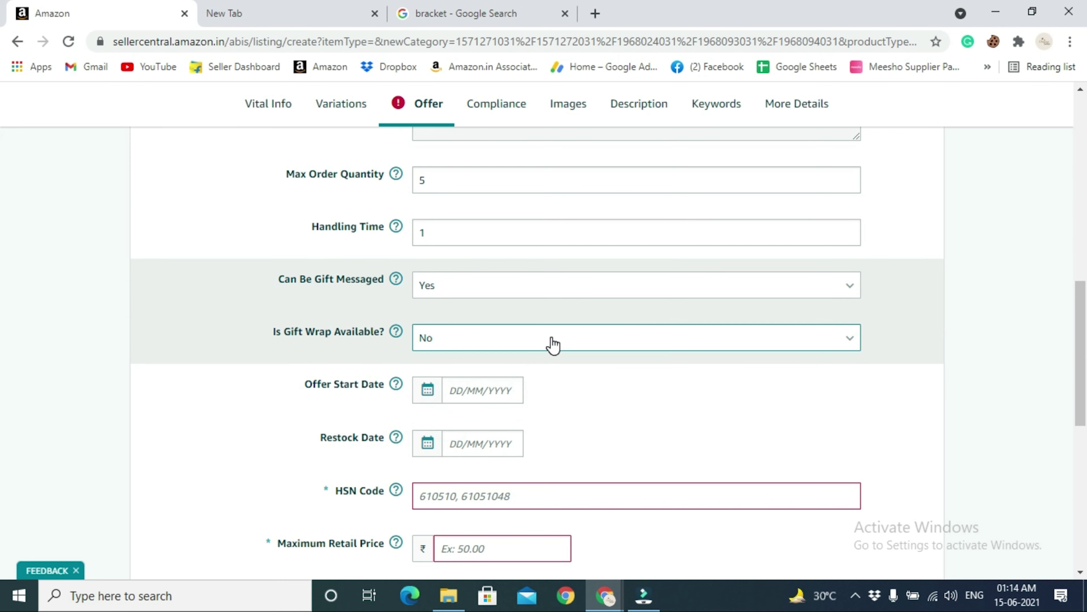
pyautogui.click(552, 338)
pyautogui.click(472, 362)
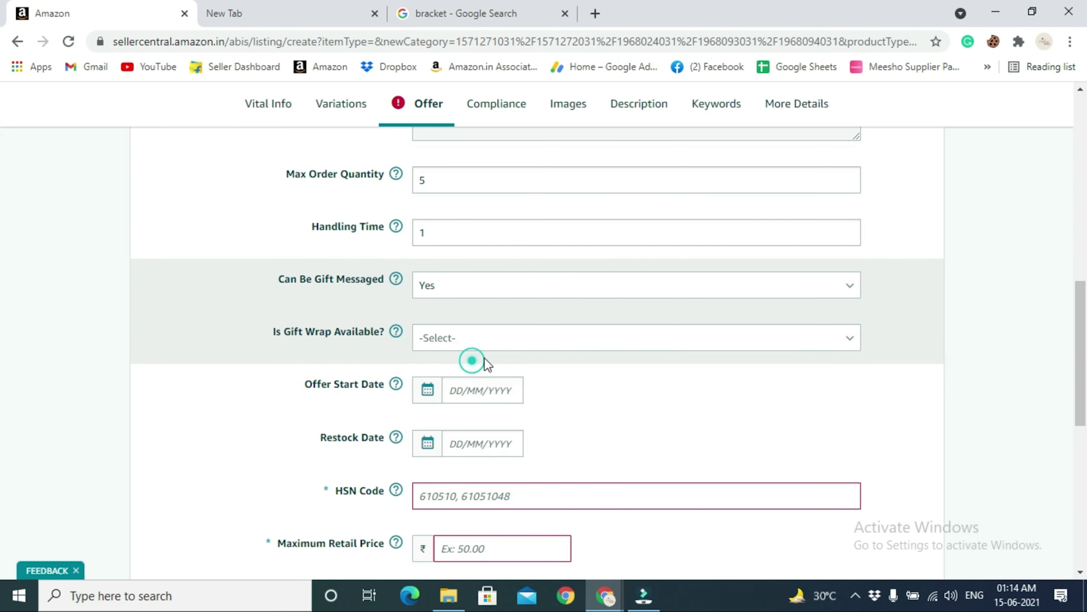
pyautogui.click(582, 343)
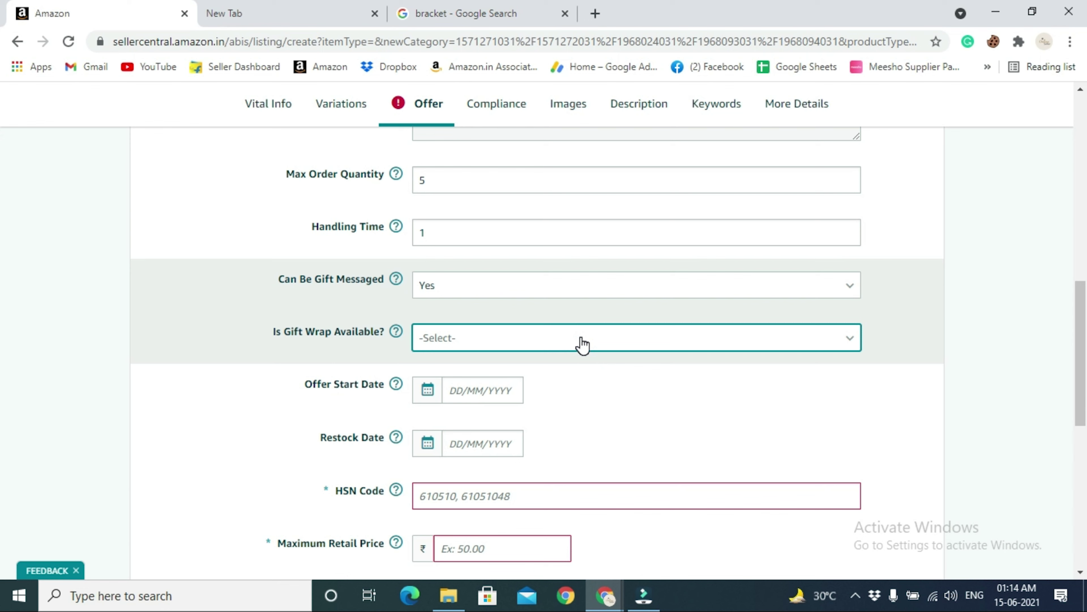
# Return both Is Gift Wrap Available? and Can Be Gift Messaged to -Select-.
pyautogui.click(579, 341)
pyautogui.click(488, 395)
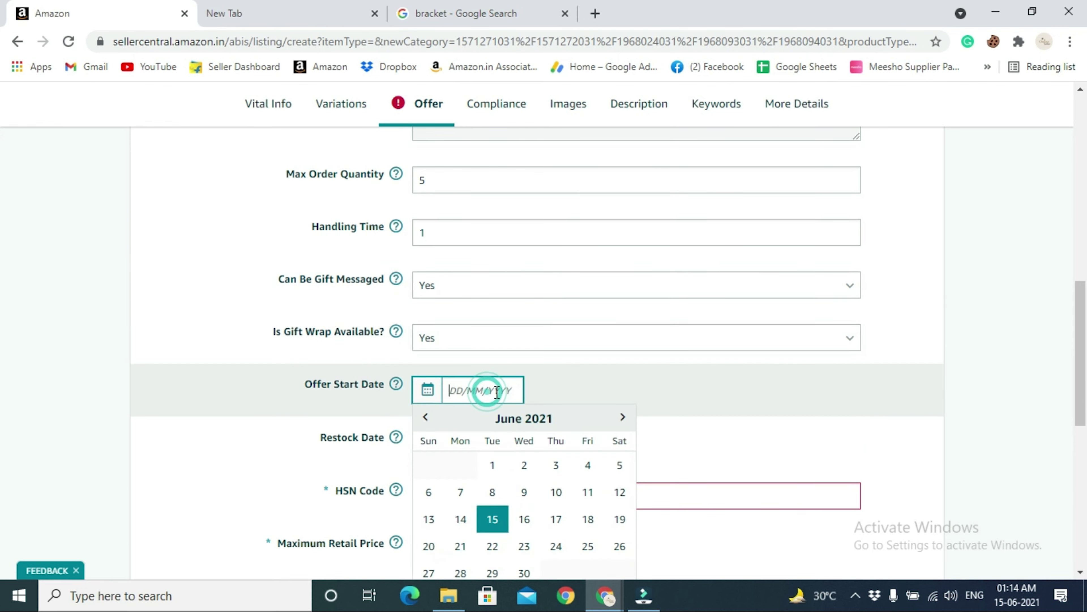
pyautogui.click(551, 347)
pyautogui.click(507, 367)
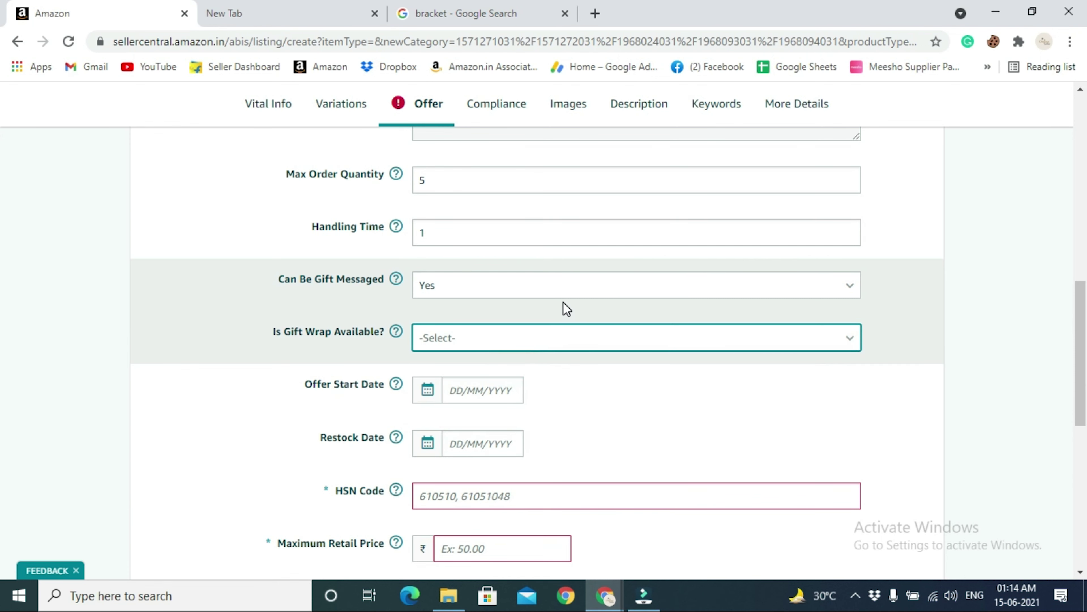
pyautogui.click(562, 301)
pyautogui.click(576, 312)
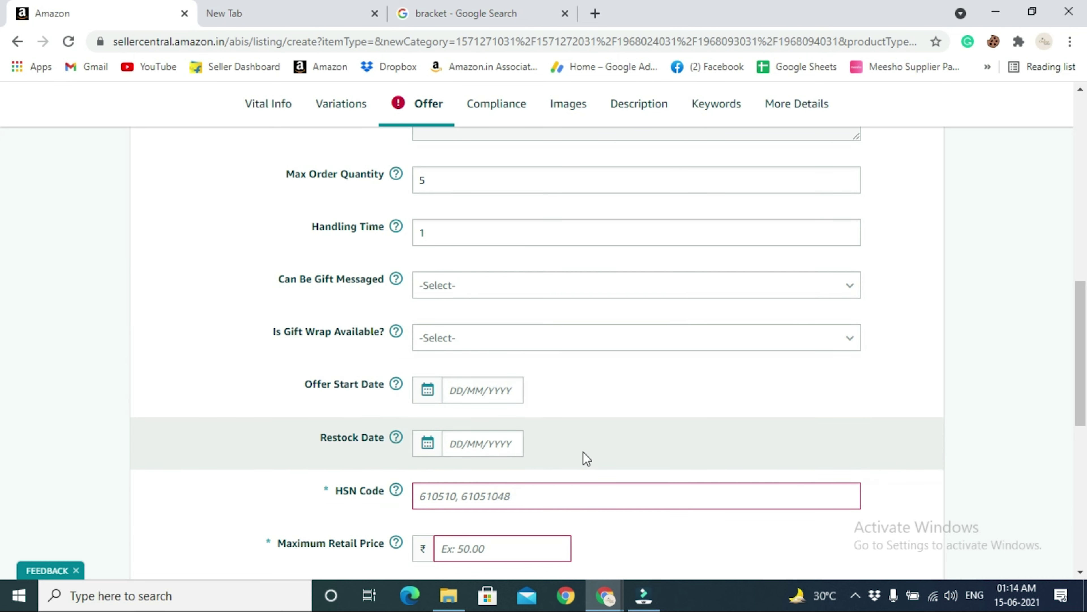
pyautogui.scroll(-3, 583, 452)
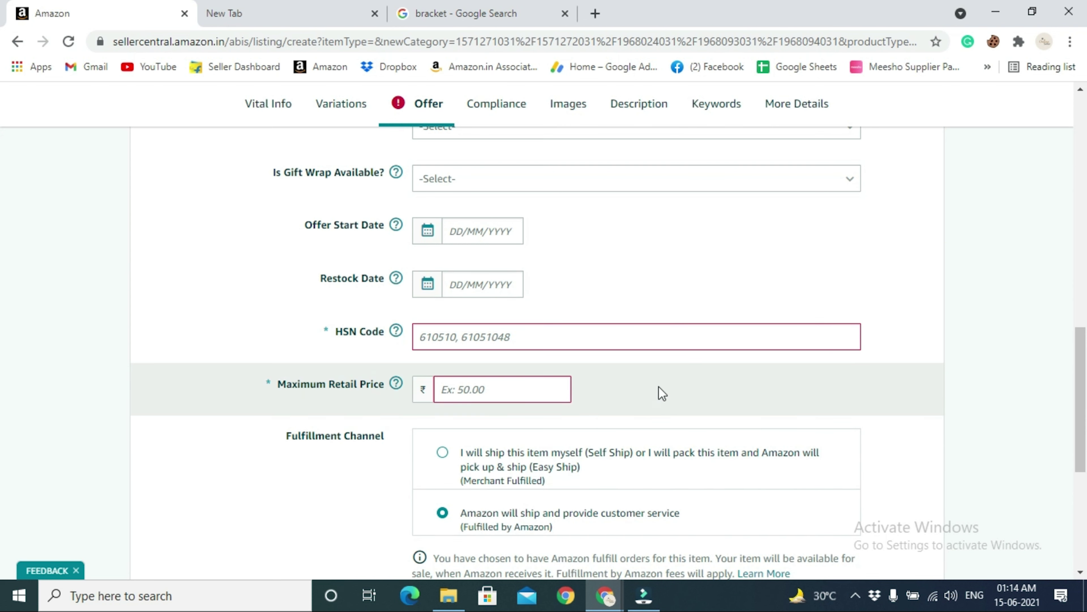
pyautogui.click(477, 282)
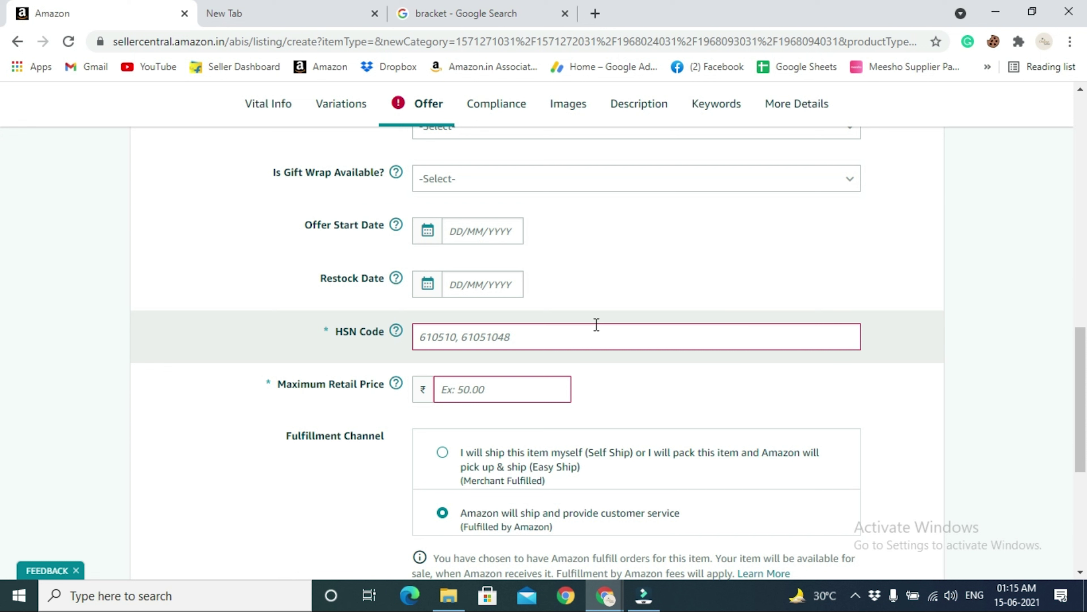
pyautogui.scroll(-2, 620, 385)
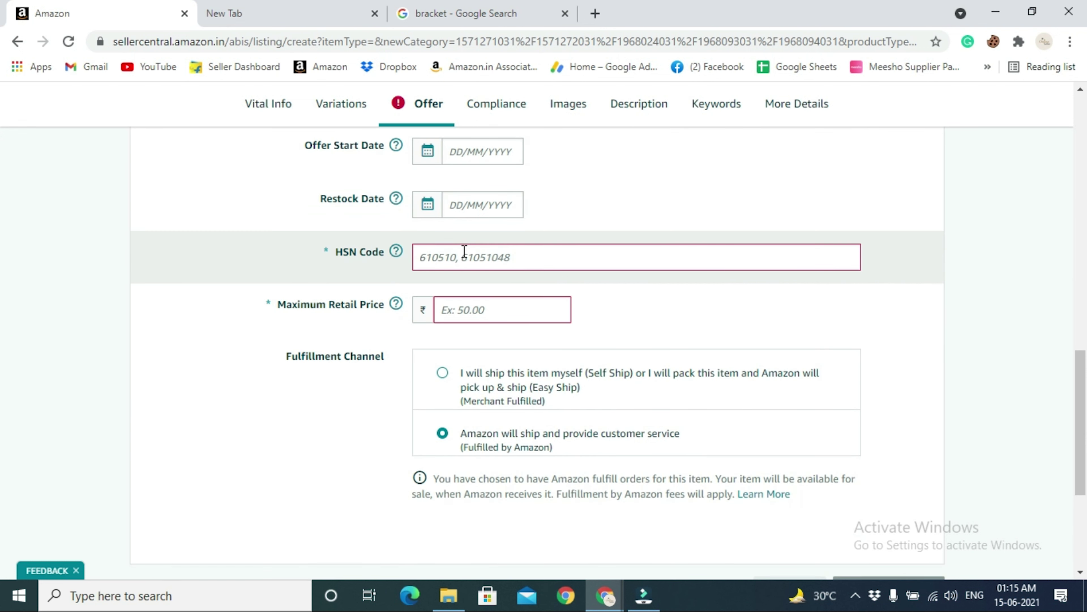
pyautogui.click(465, 252)
# Open a new browser tab and search Google for the shirts HSN code.
pyautogui.doubleClick(595, 14)
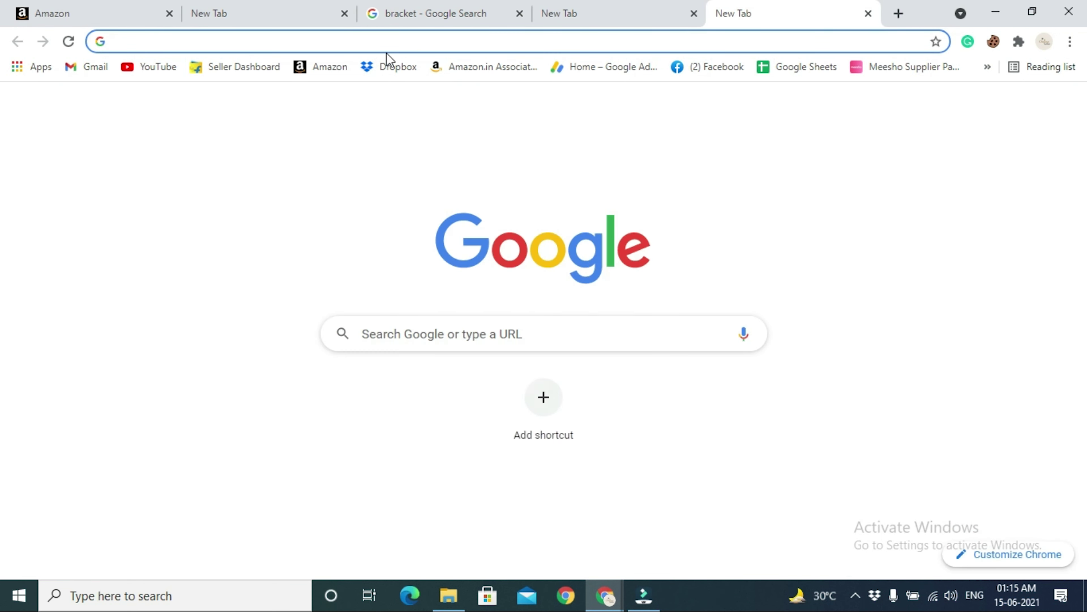
pyautogui.middleClick(698, 21)
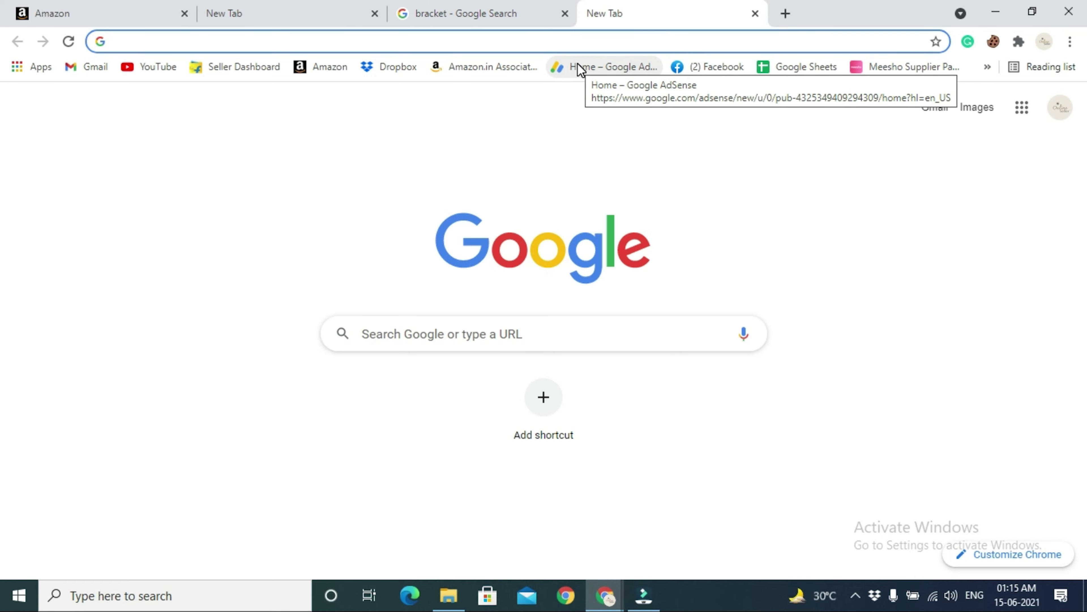
pyautogui.write('SHIRT HS')
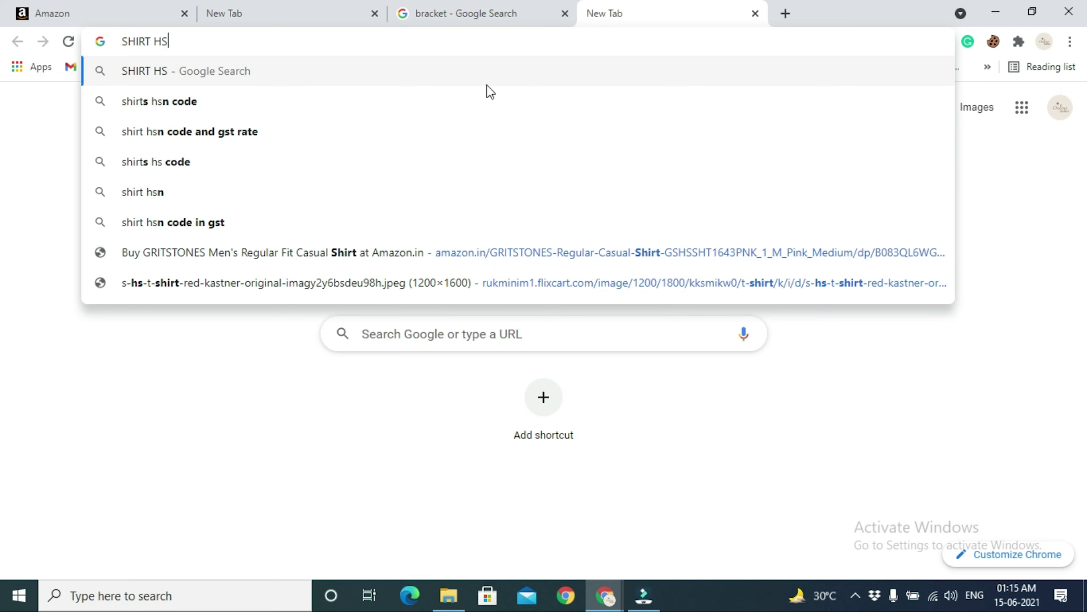
pyautogui.click(343, 101)
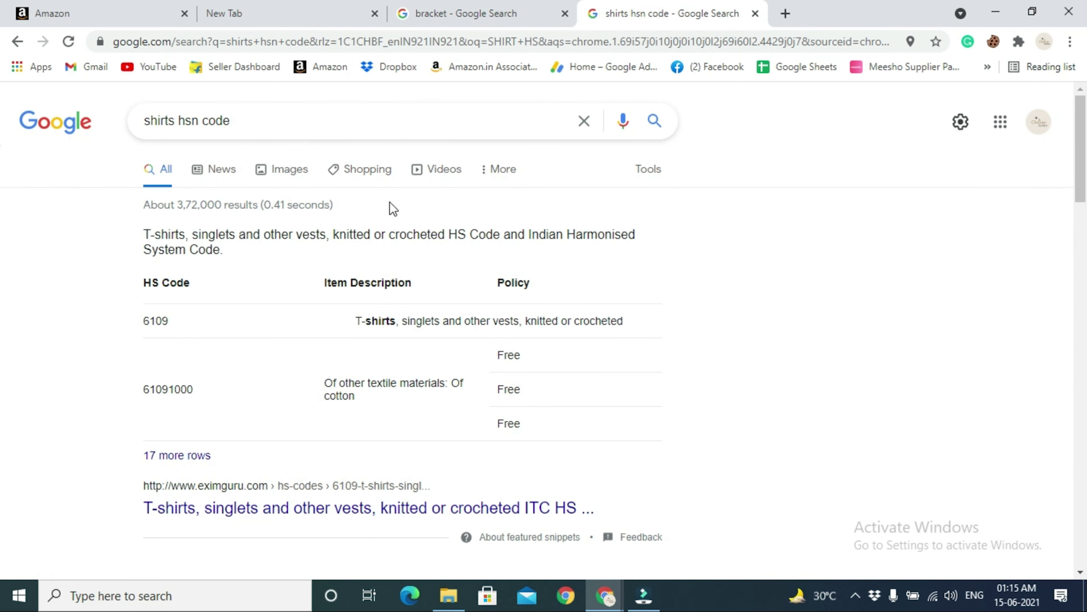
# Copy the code 6109 from the results and go back to the Seller Central form.
pyautogui.click(155, 317)
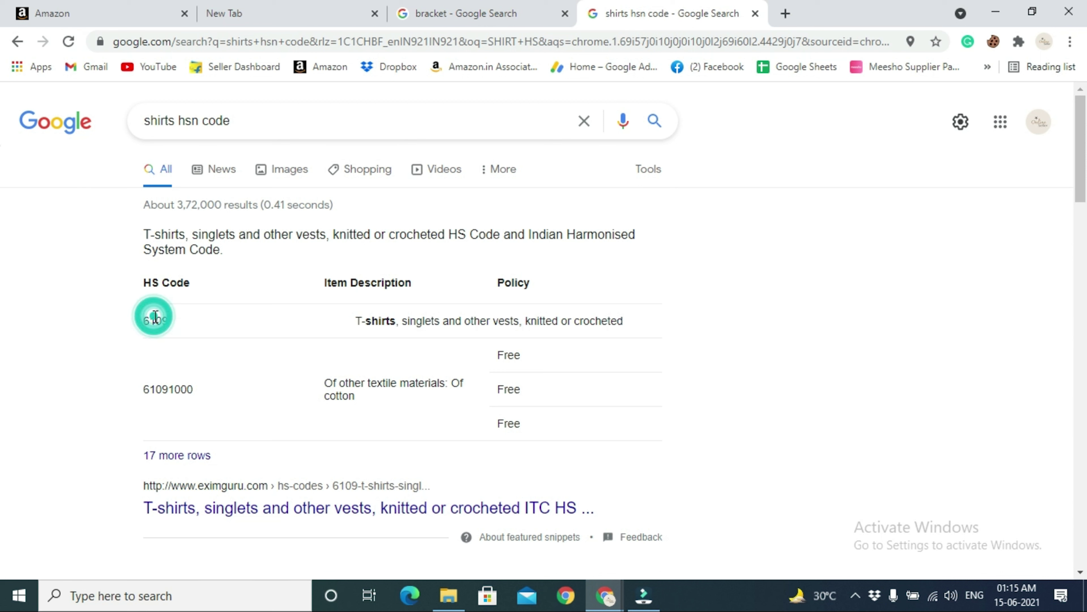
pyautogui.doubleClick(156, 317)
pyautogui.hotkey('ctrl', 'c')
pyautogui.rightClick(156, 318)
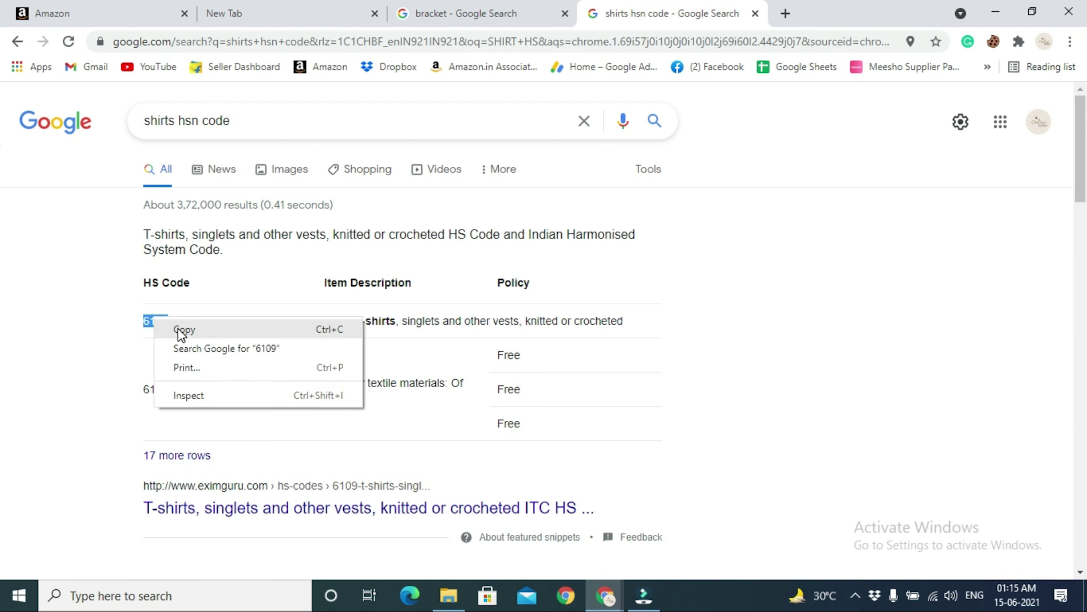
pyautogui.click(179, 328)
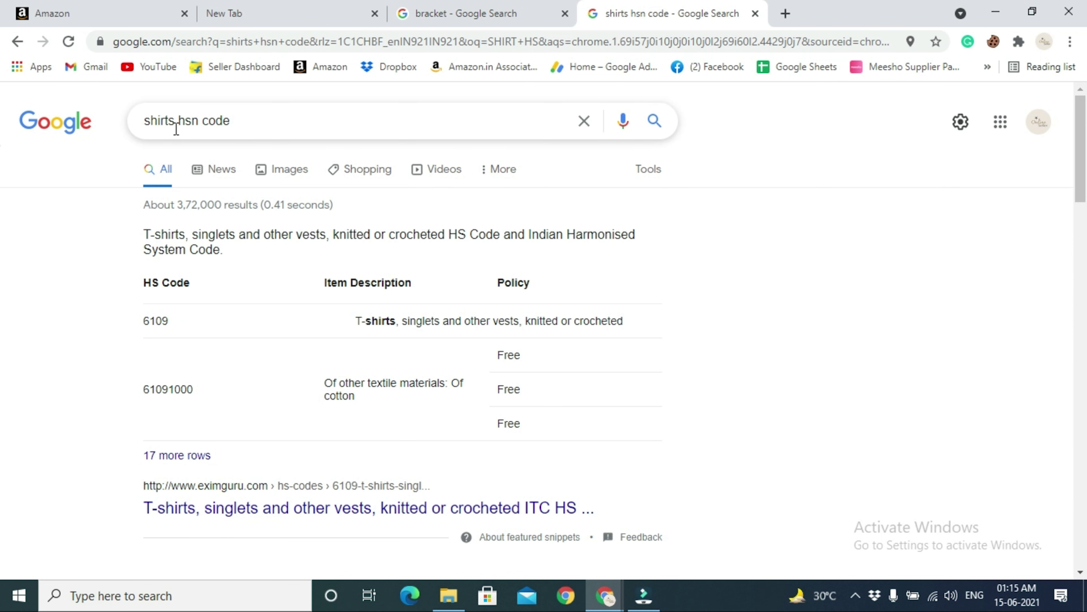
pyautogui.click(104, 17)
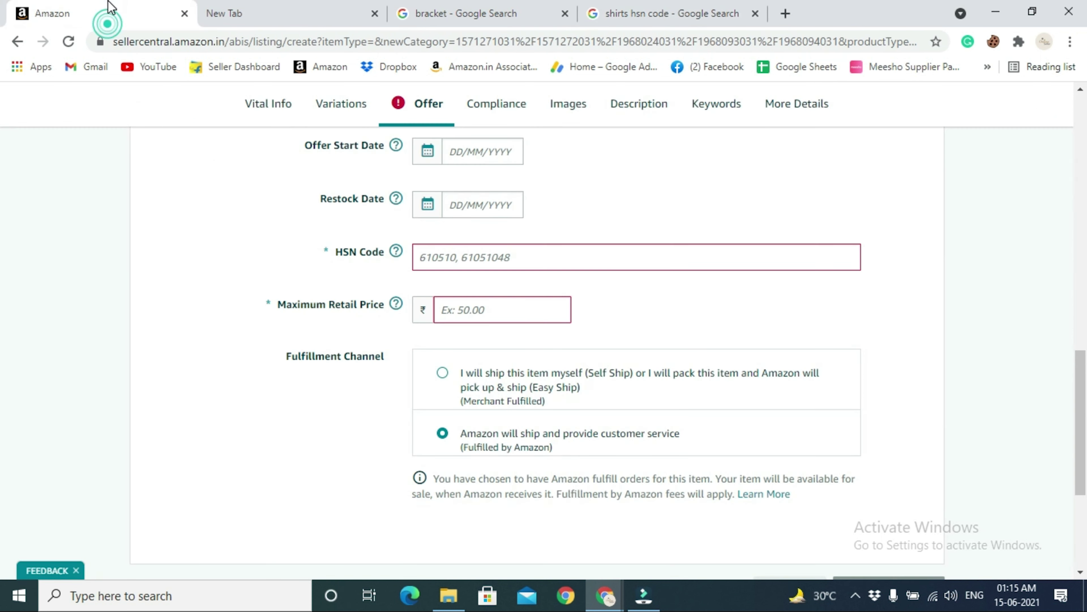
# Paste 6109 into HSN Code and enter 999 as the Maximum Retail Price.
pyautogui.rightClick(480, 266)
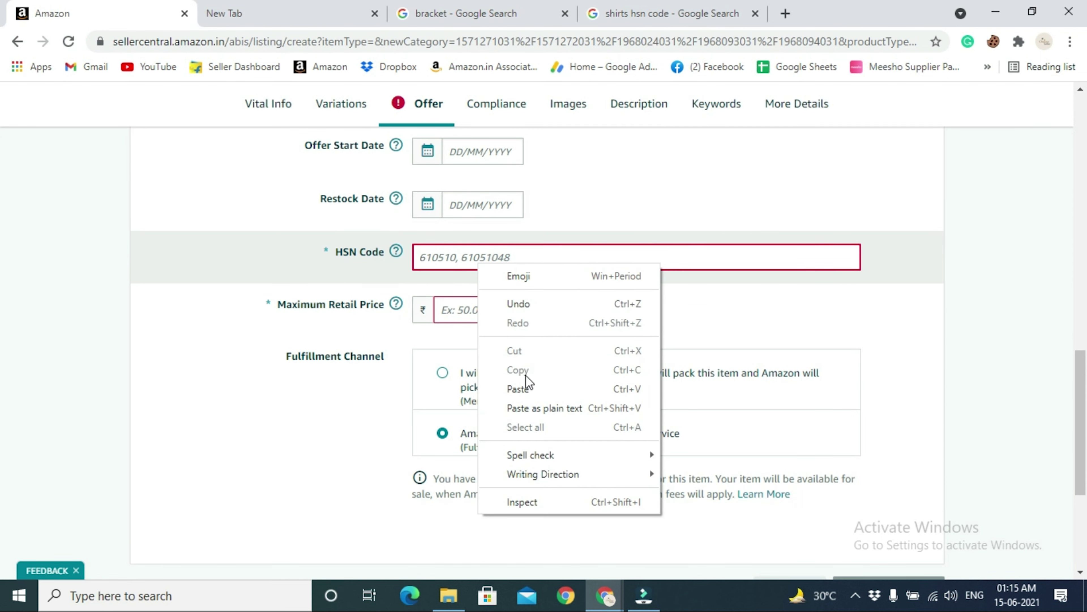
pyautogui.click(527, 388)
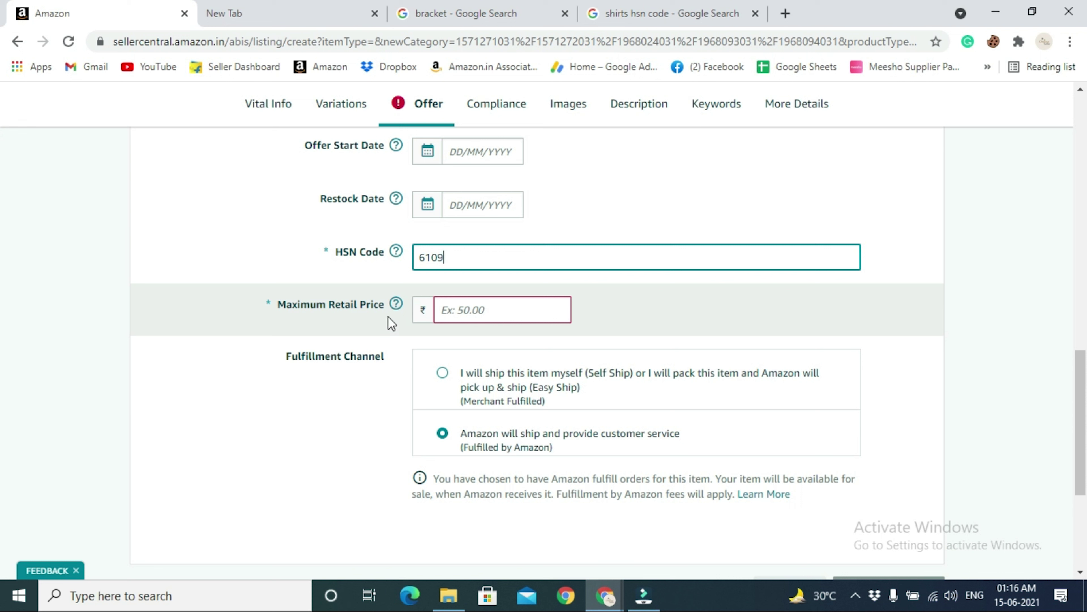
pyautogui.moveTo(394, 305)
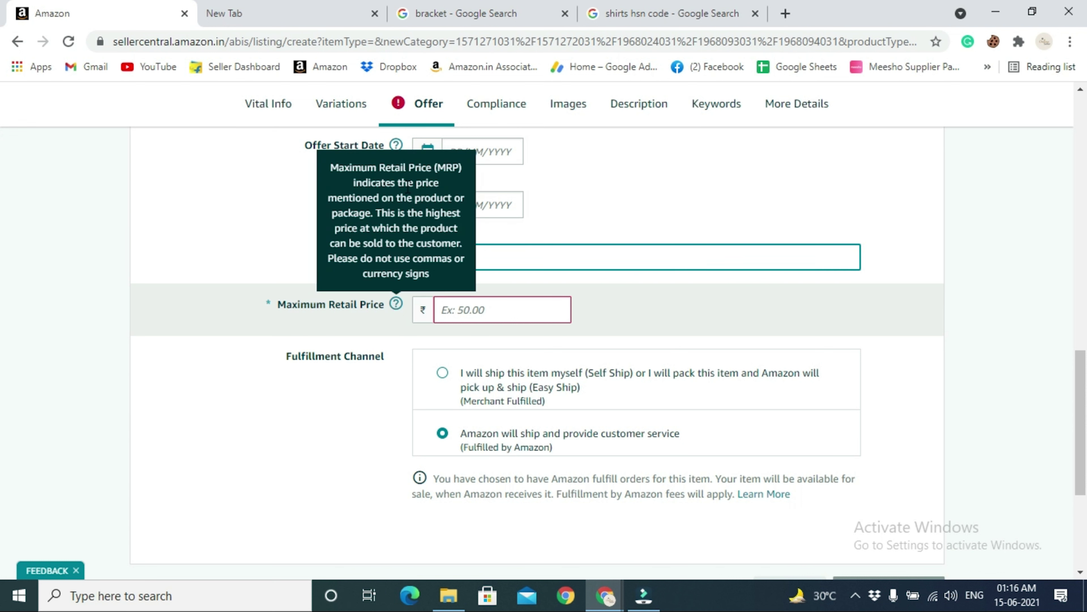
pyautogui.click(478, 309)
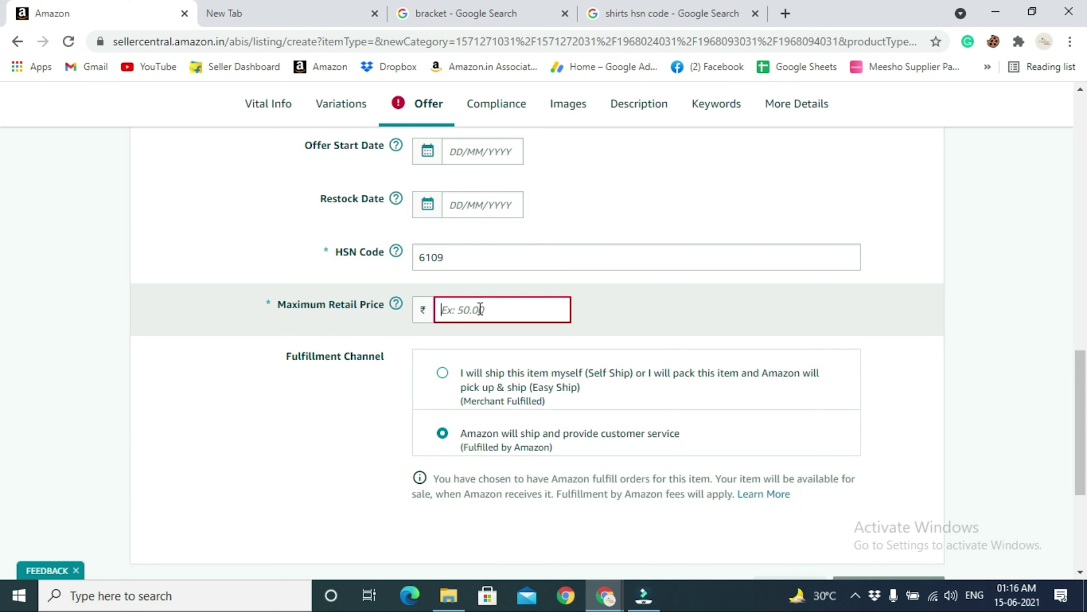
pyautogui.write('999')
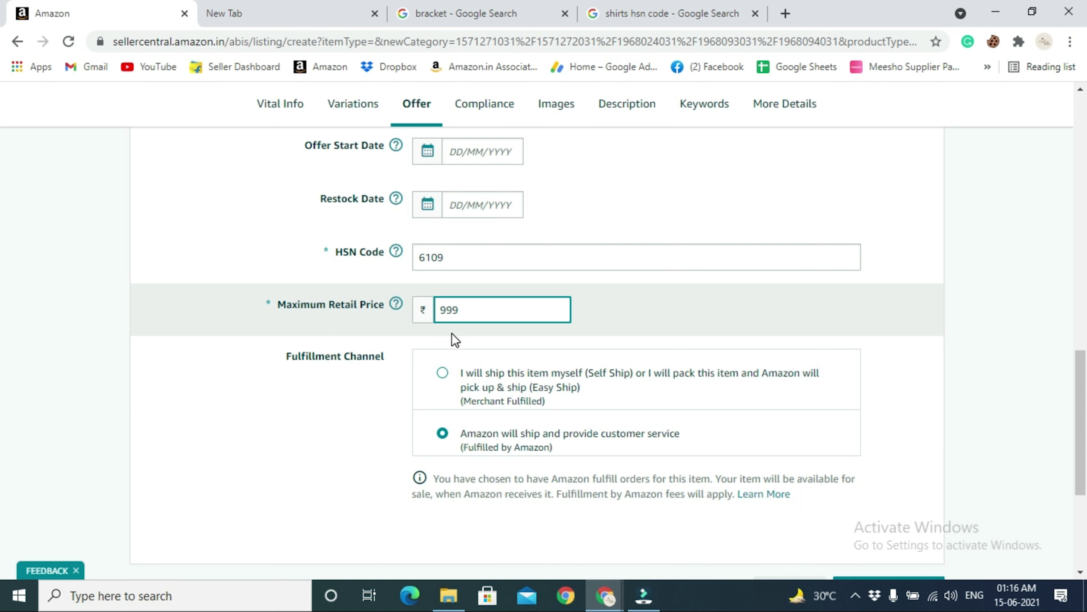
pyautogui.click(954, 287)
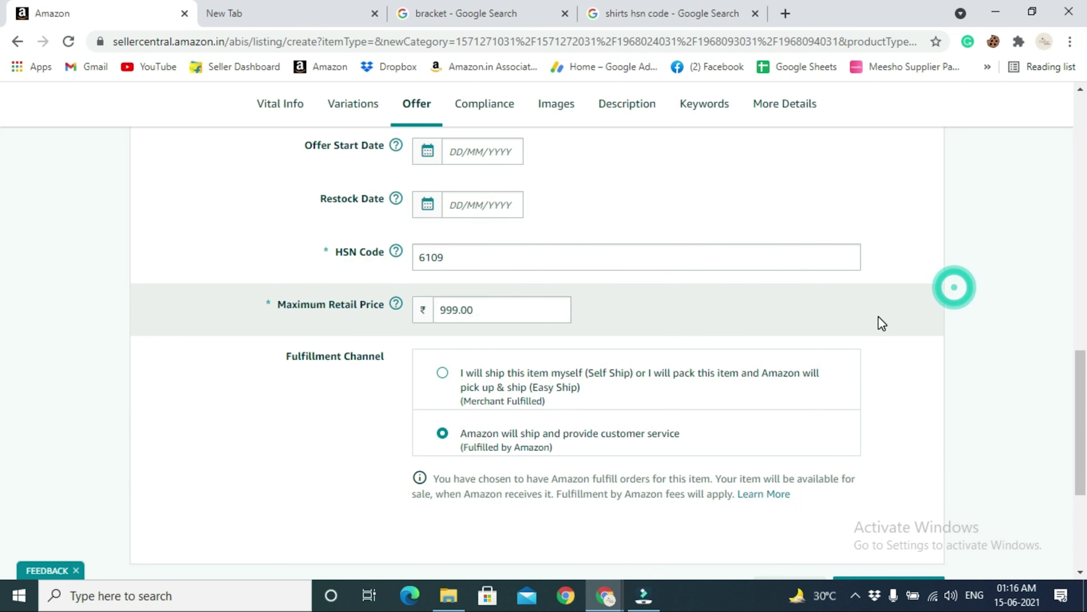
pyautogui.scroll(10, 879, 321)
pyautogui.scroll(1, 638, 335)
pyautogui.click(480, 312)
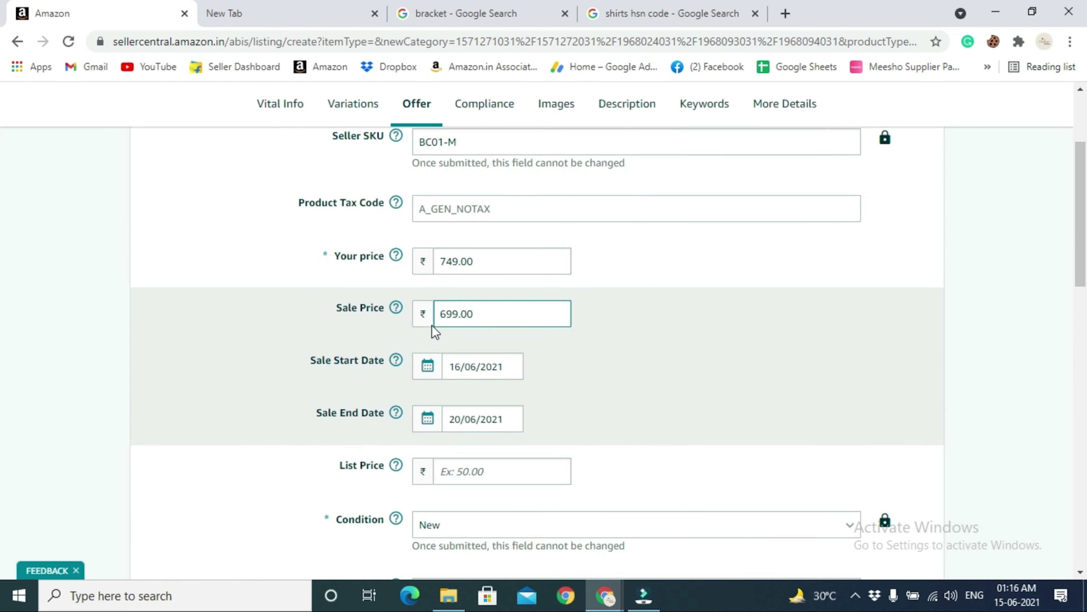
pyautogui.scroll(-8, 699, 352)
pyautogui.scroll(6, 699, 352)
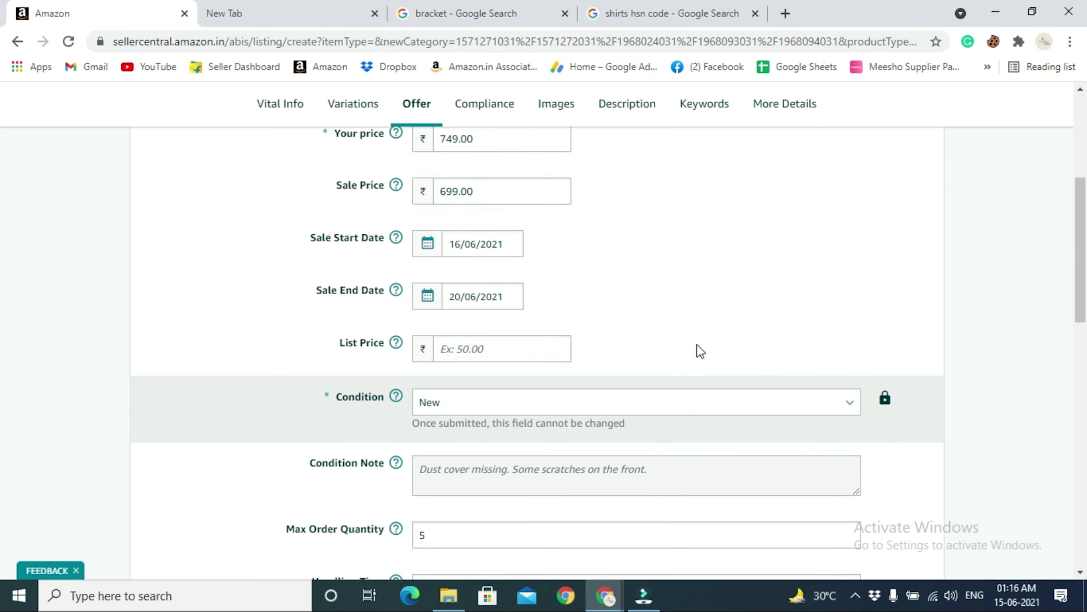
pyautogui.scroll(3, 700, 351)
pyautogui.click(437, 313)
pyautogui.moveTo(439, 314); pyautogui.dragTo(454, 317)
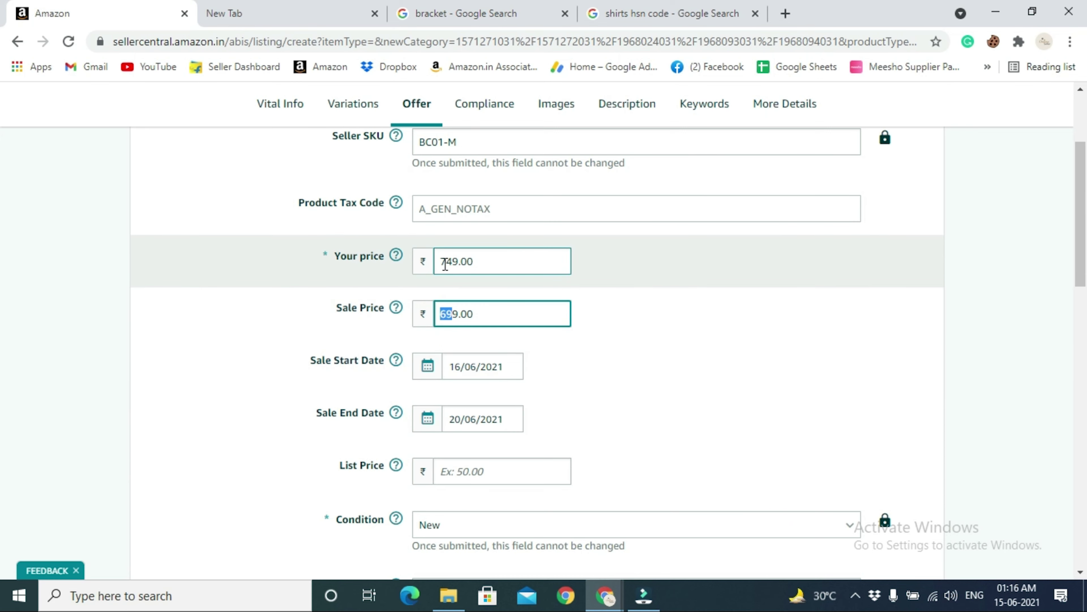
pyautogui.scroll(-15, 593, 336)
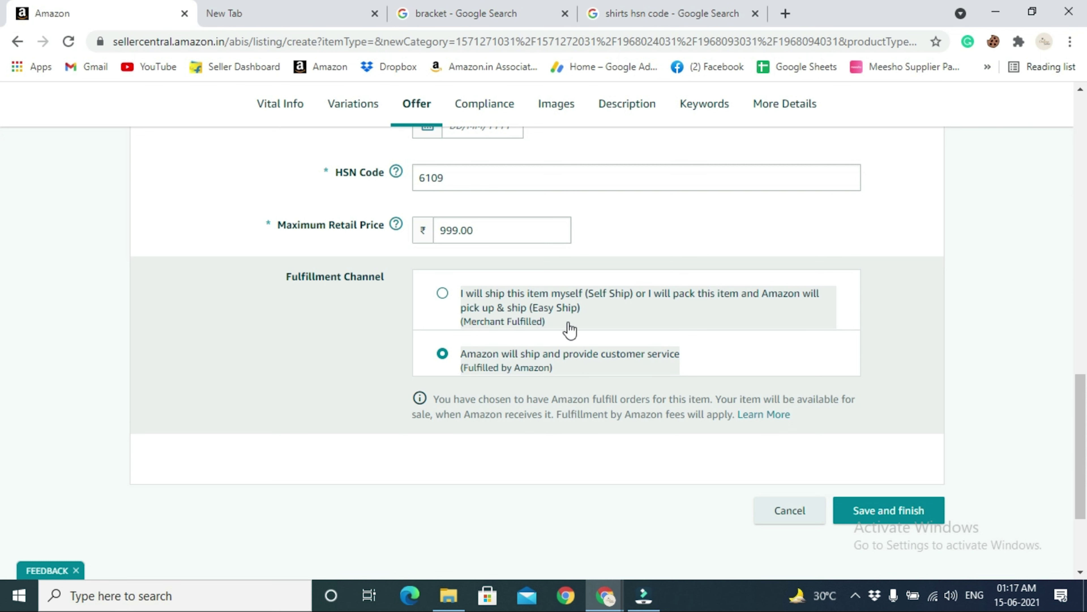
# Select 'I will ship this item myself' under Fulfillment Channel.
pyautogui.click(452, 303)
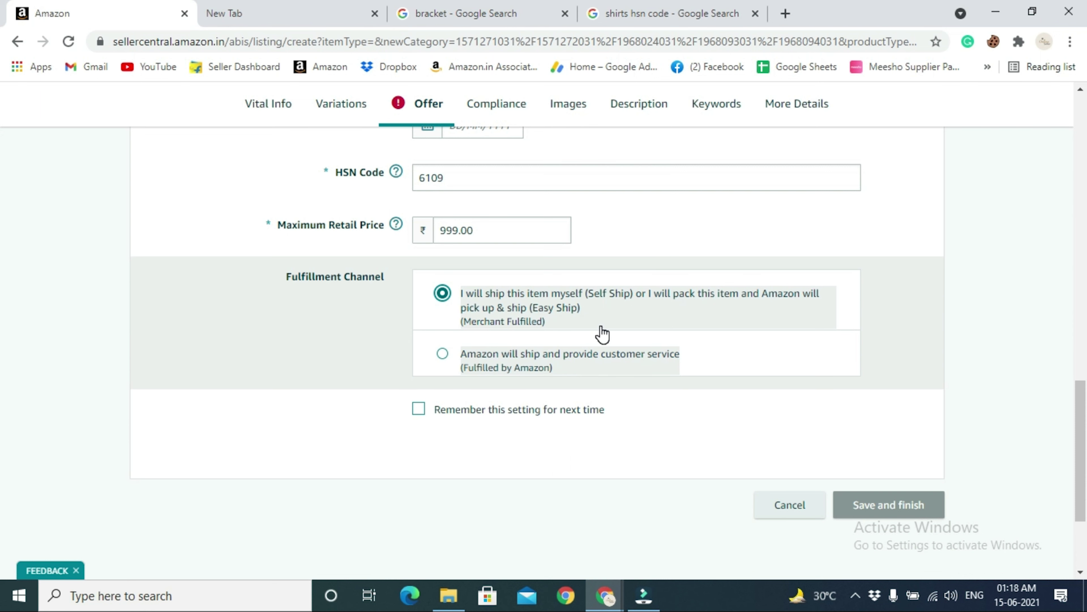
# Switch Fulfillment Channel between Fulfilled by Amazon and self-ship, which reveals the required Quantity field.
pyautogui.scroll(4, 612, 336)
pyautogui.scroll(-2, 578, 349)
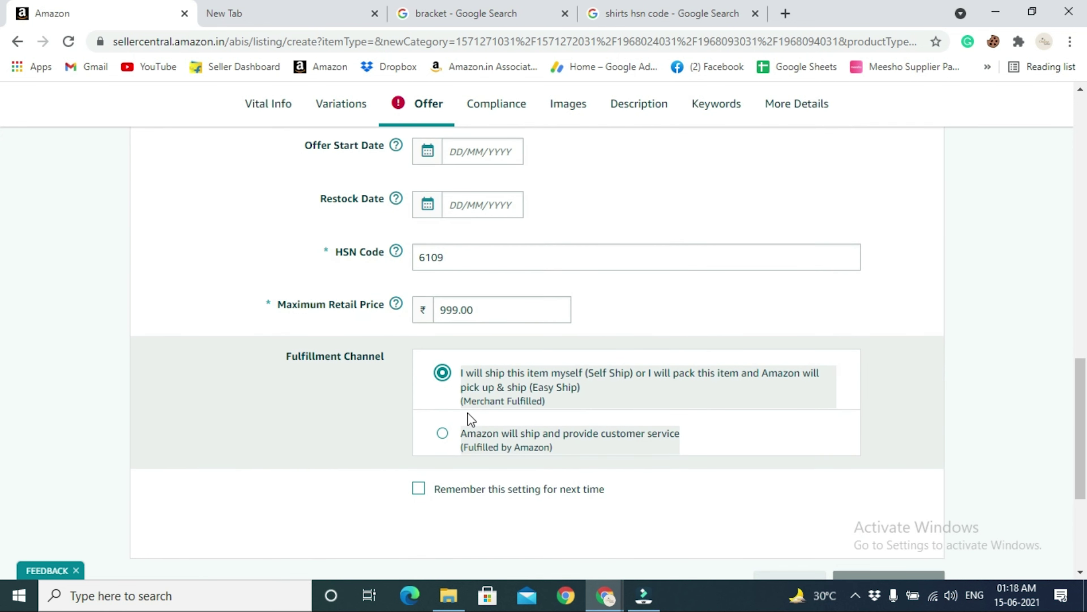
pyautogui.click(448, 433)
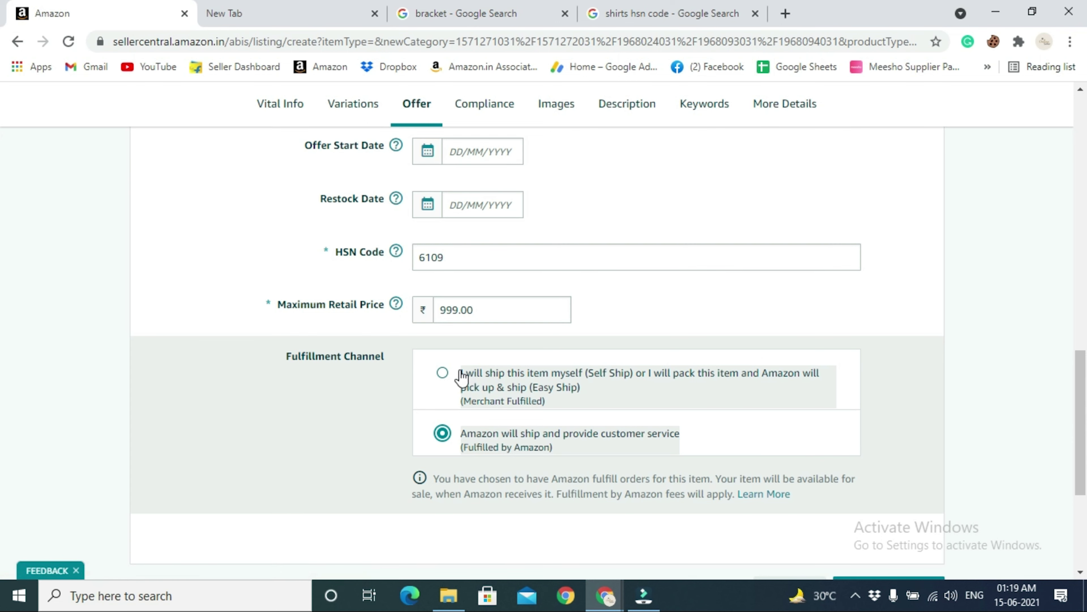
pyautogui.click(441, 373)
pyautogui.scroll(10, 508, 396)
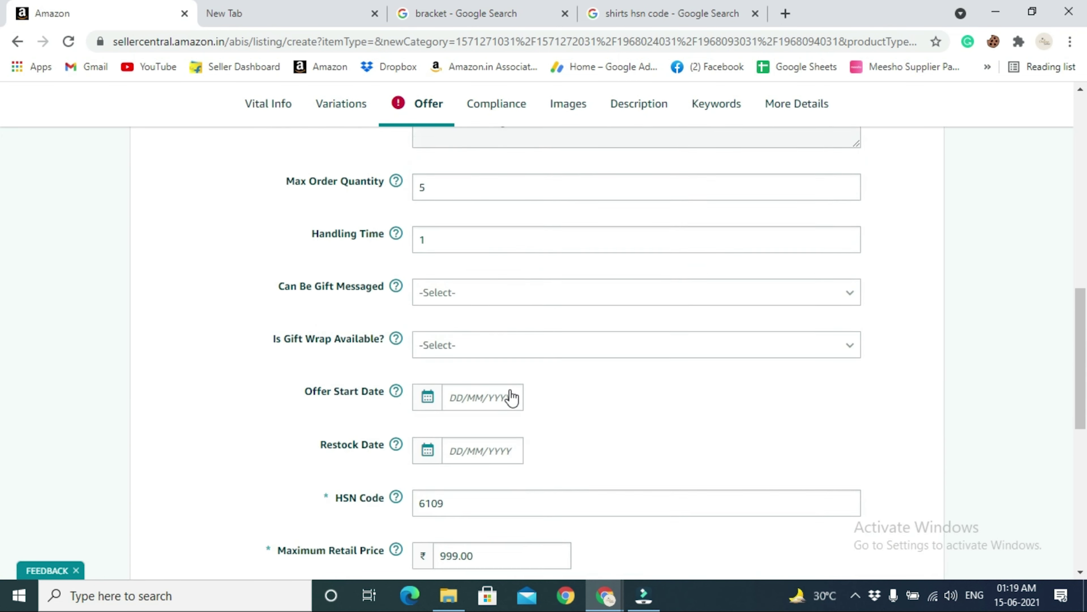
pyautogui.click(462, 397)
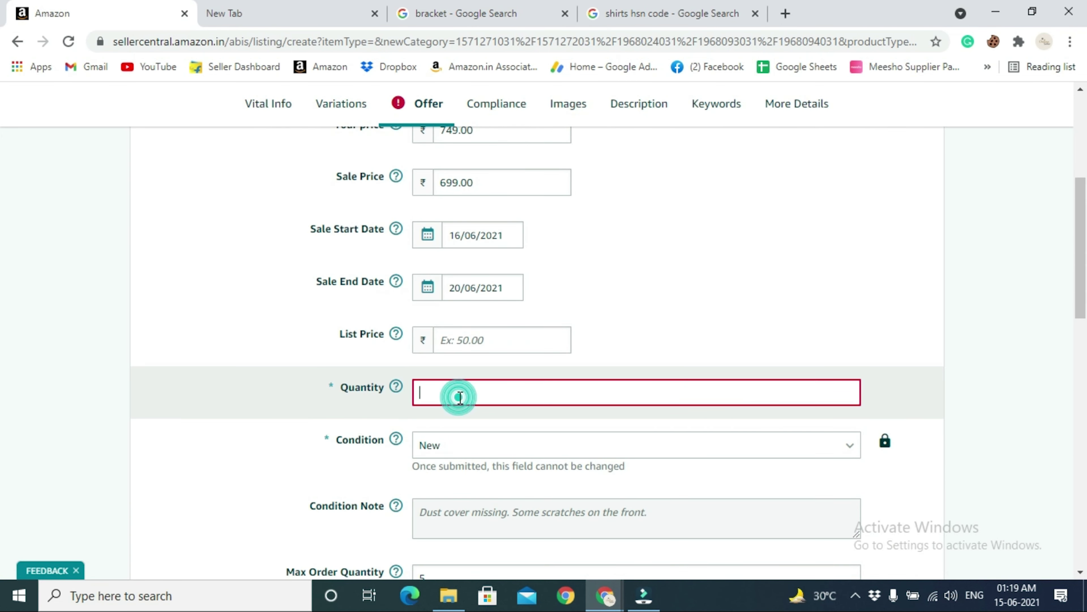
pyautogui.scroll(-3, 512, 393)
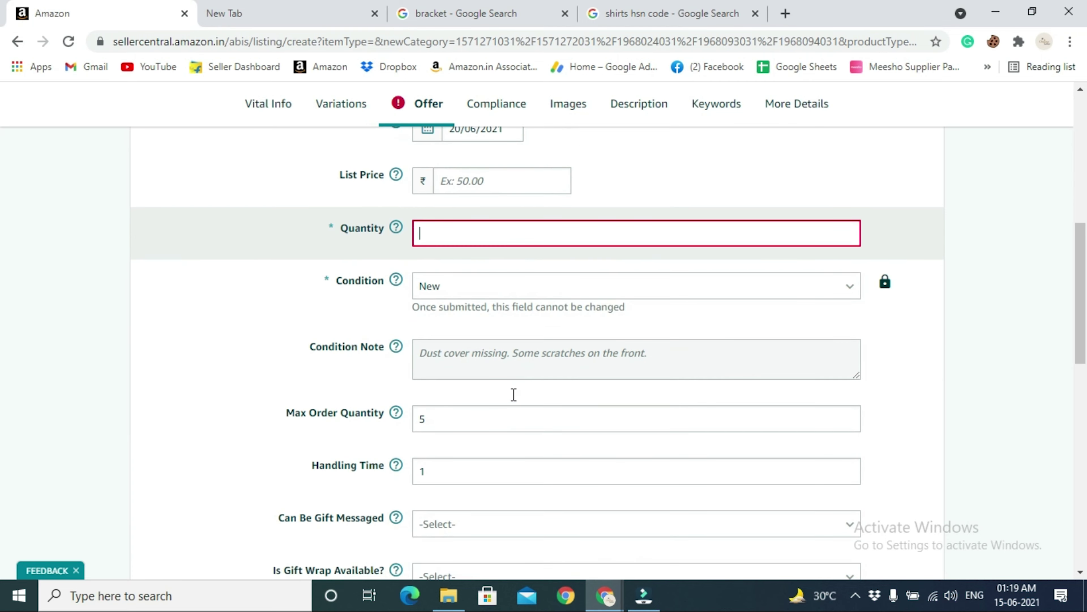
pyautogui.scroll(2, 513, 392)
pyautogui.scroll(-12, 446, 320)
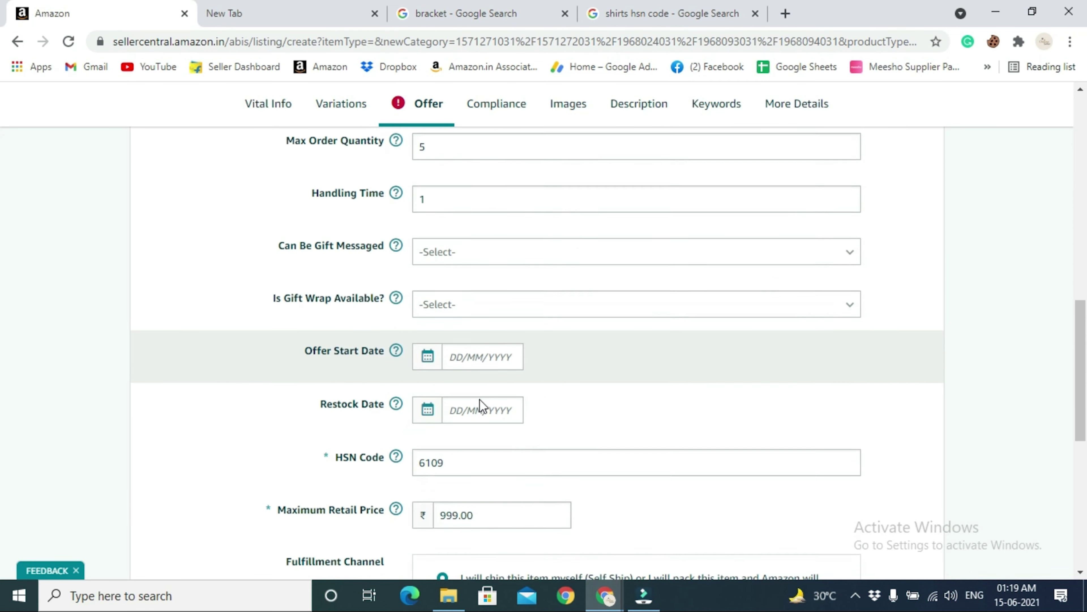
# Try Fulfilled by Amazon briefly, then settle on shipping the item yourself and select Quantity.
pyautogui.click(442, 274)
pyautogui.scroll(12, 448, 355)
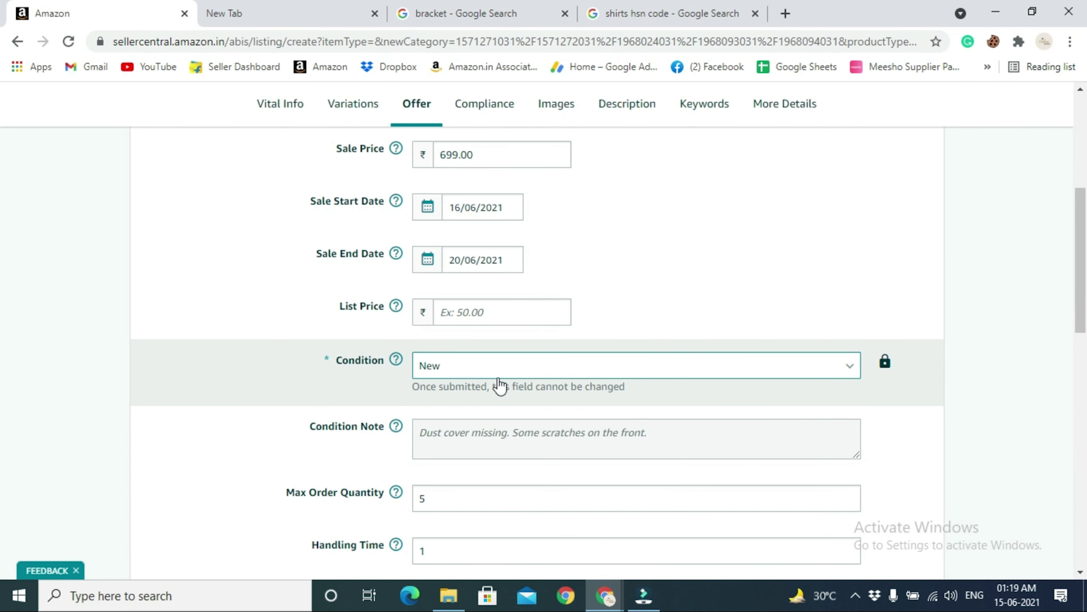
pyautogui.scroll(3, 511, 345)
pyautogui.scroll(4, 513, 342)
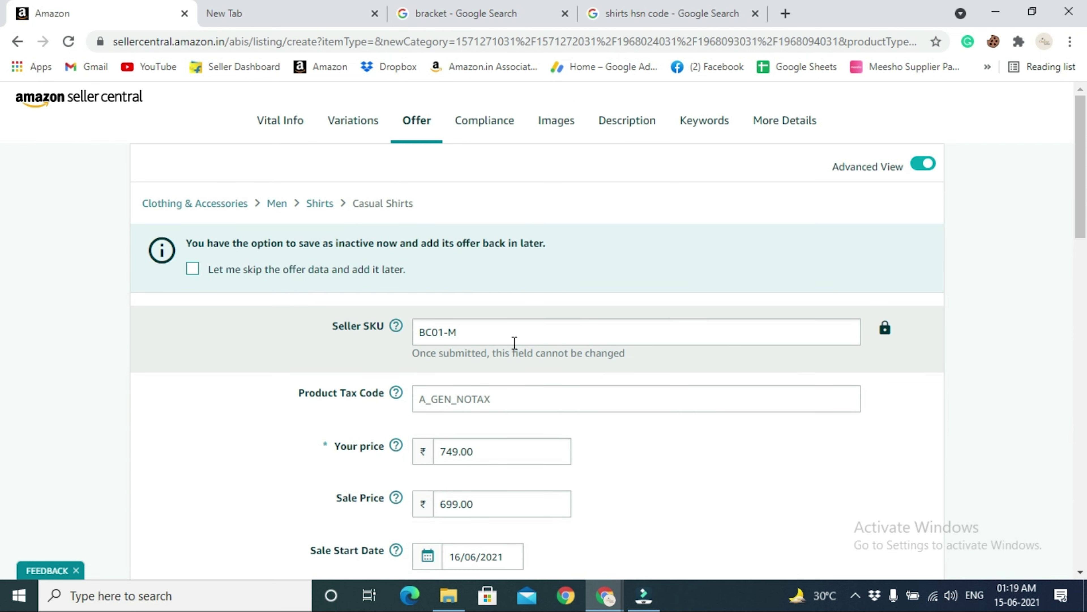
pyautogui.scroll(-6, 515, 343)
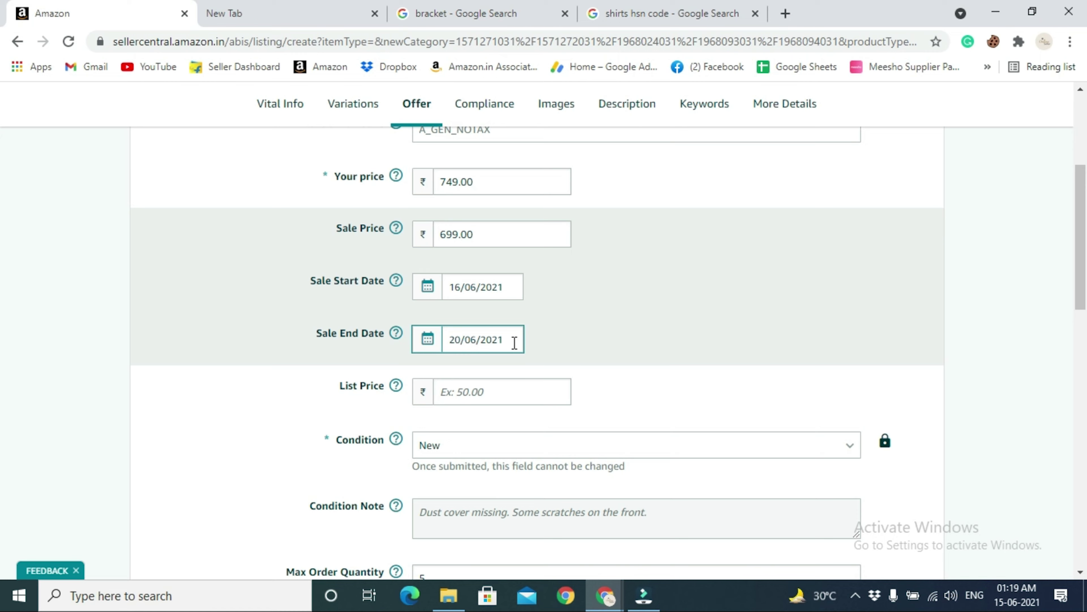
pyautogui.scroll(-18, 514, 343)
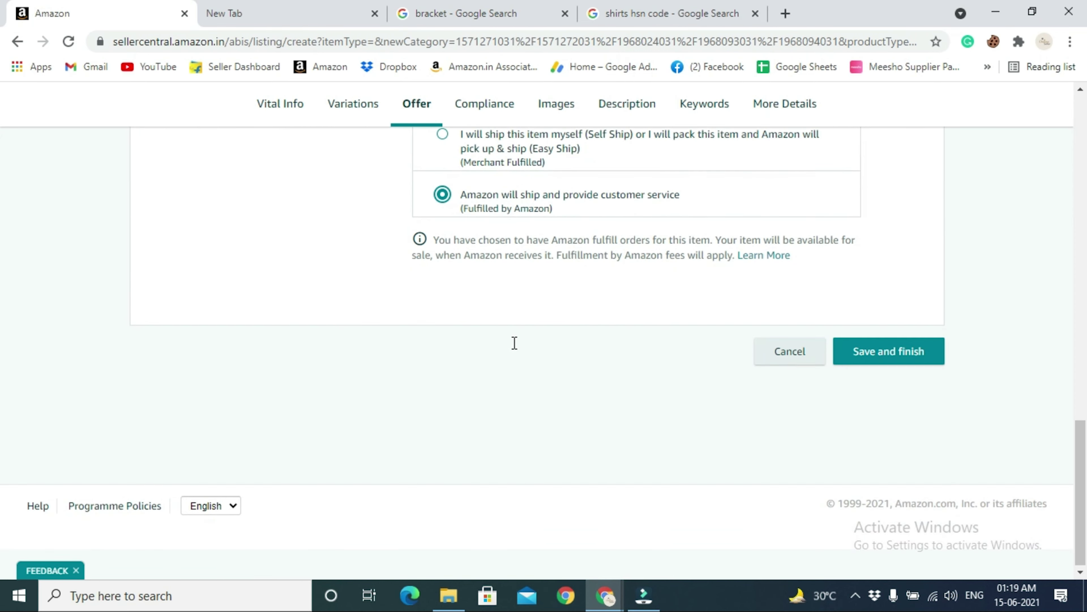
pyautogui.scroll(4, 514, 343)
pyautogui.click(452, 305)
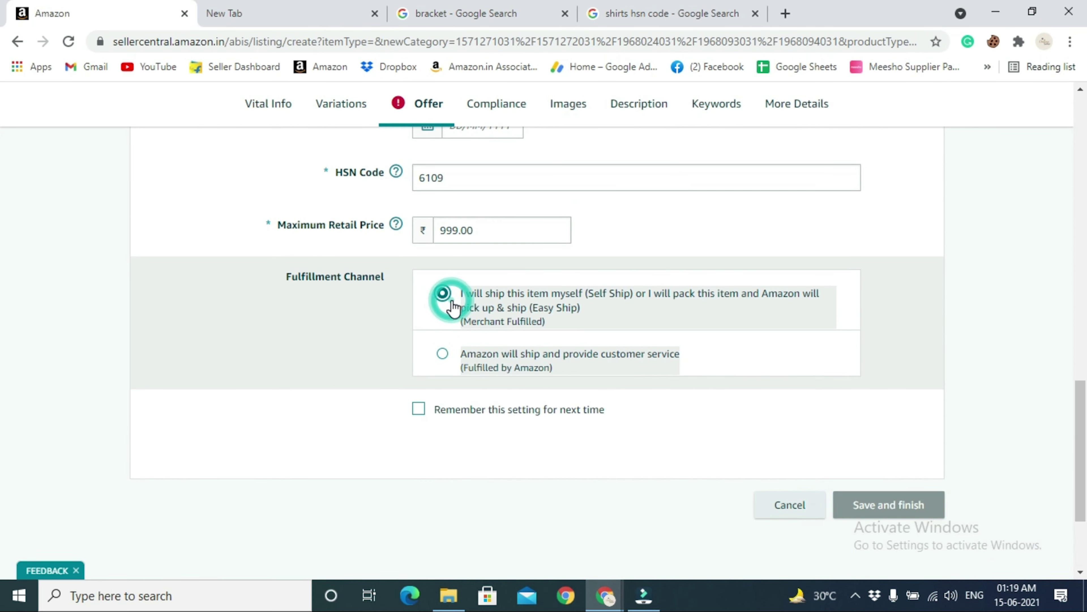
pyautogui.scroll(15, 469, 372)
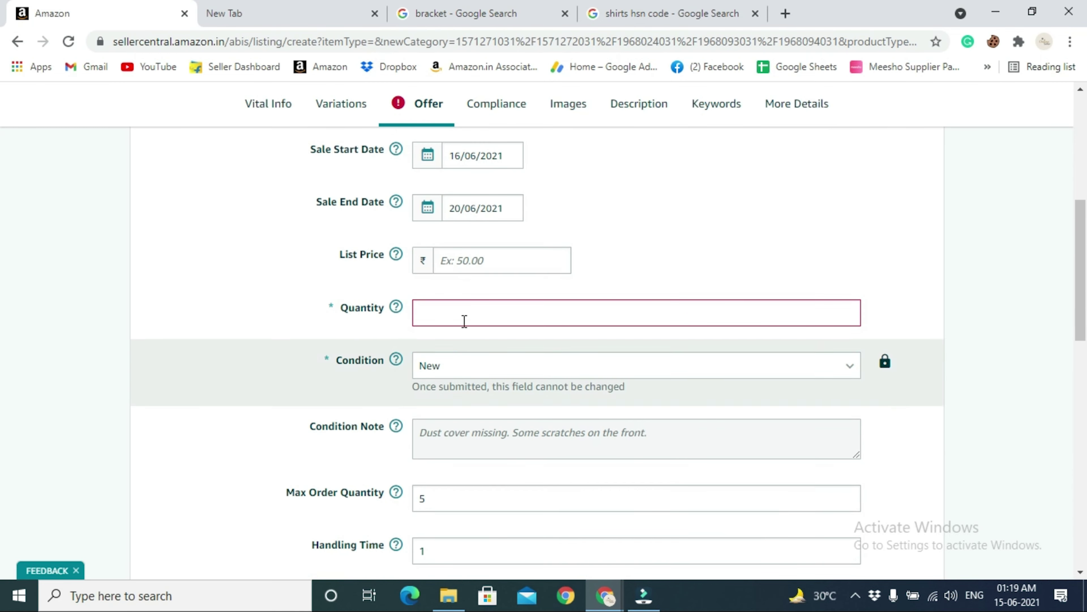
pyautogui.click(464, 311)
# Enter 10 in the Quantity field and scroll through the offer form to check it.
pyautogui.write('10')
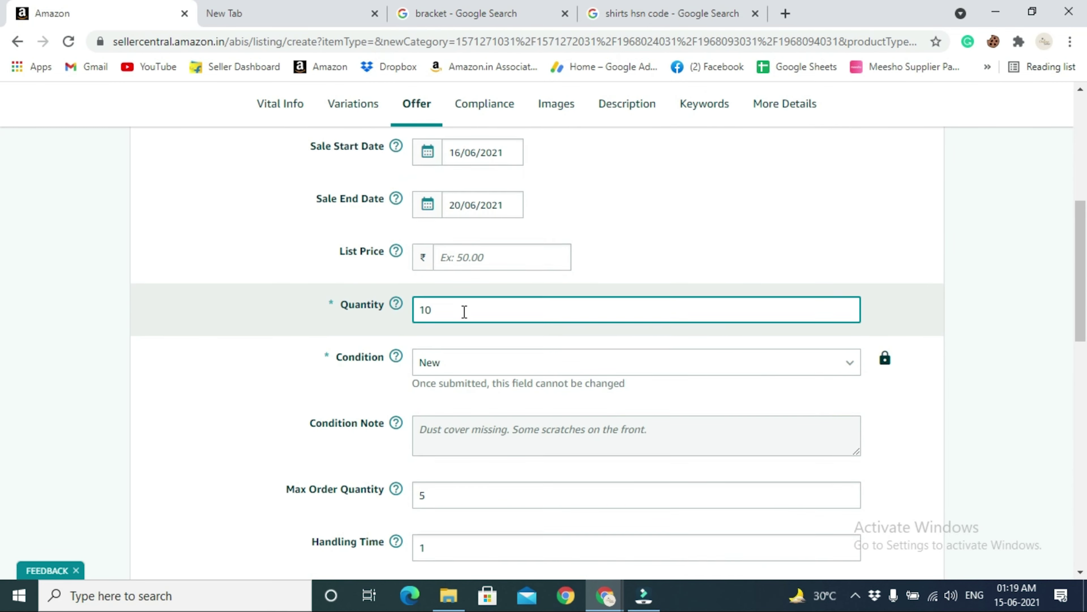
pyautogui.scroll(-15, 462, 309)
pyautogui.scroll(7, 464, 310)
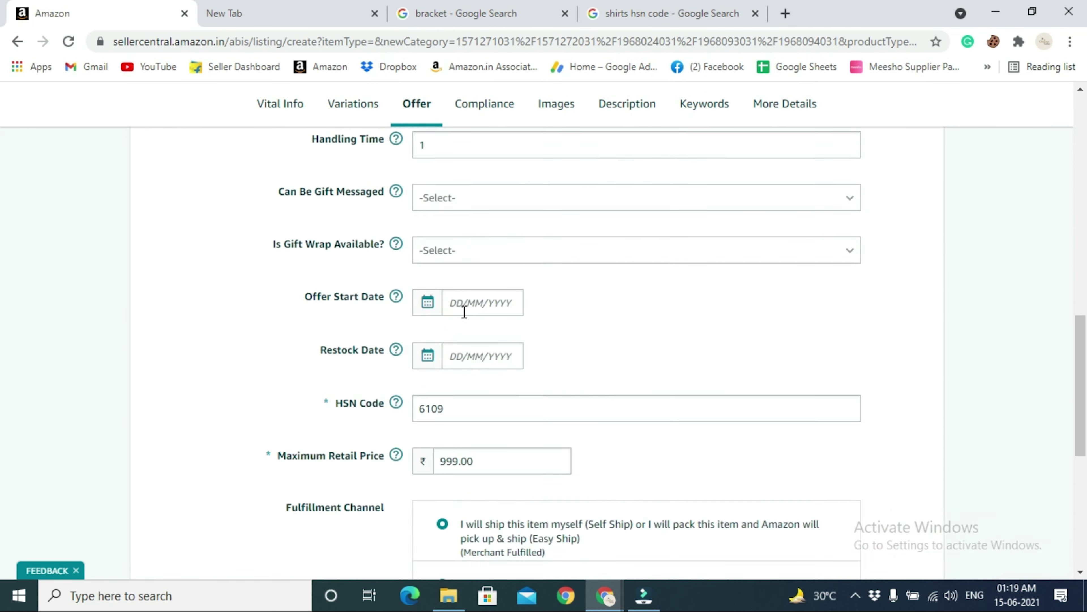
pyautogui.write('0')
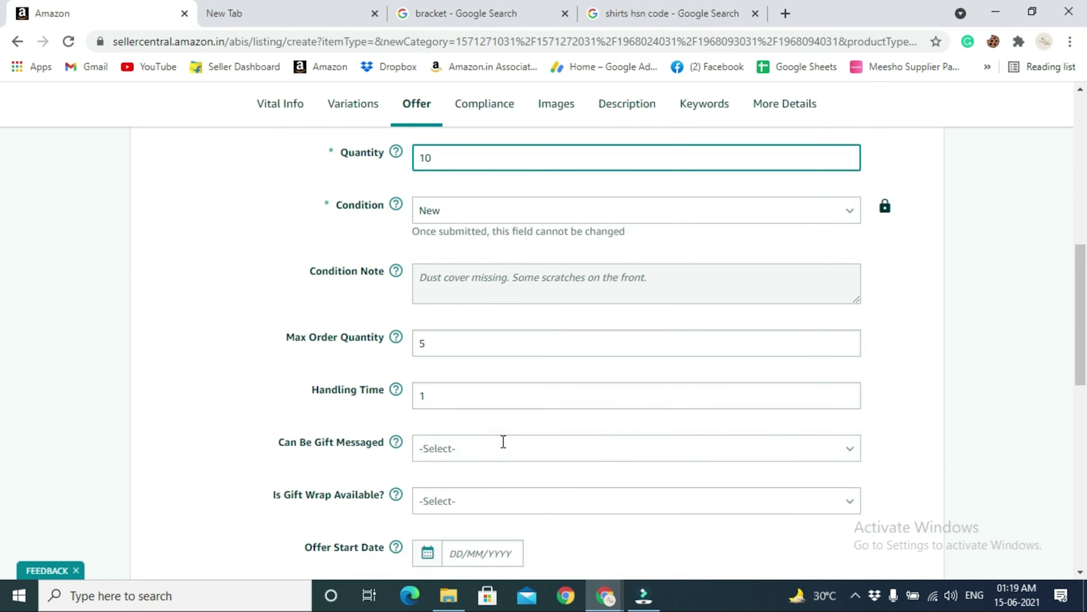
pyautogui.scroll(-9, 502, 317)
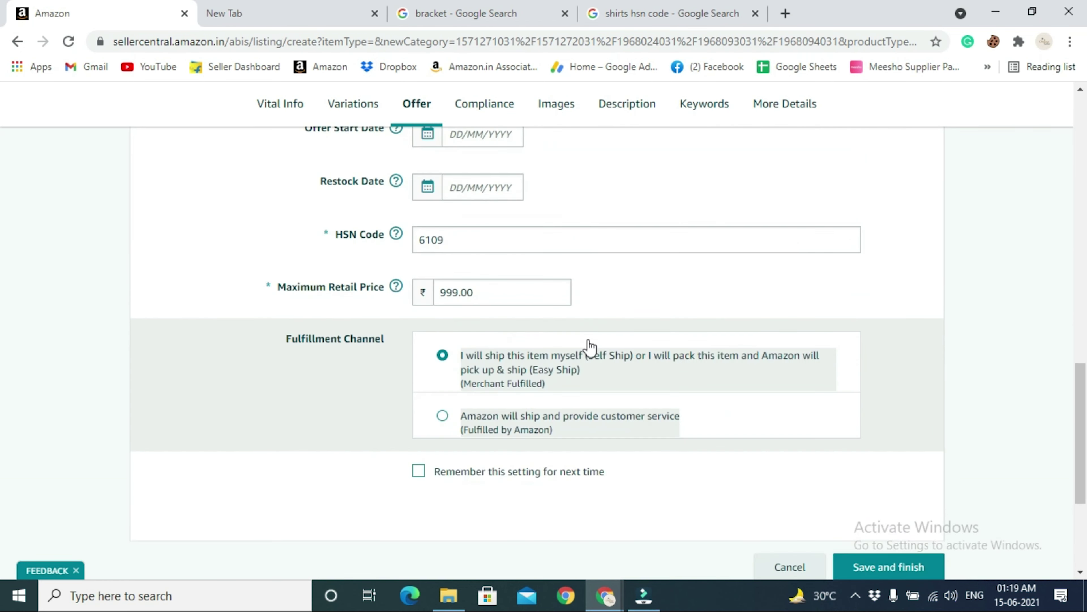
pyautogui.scroll(15, 672, 447)
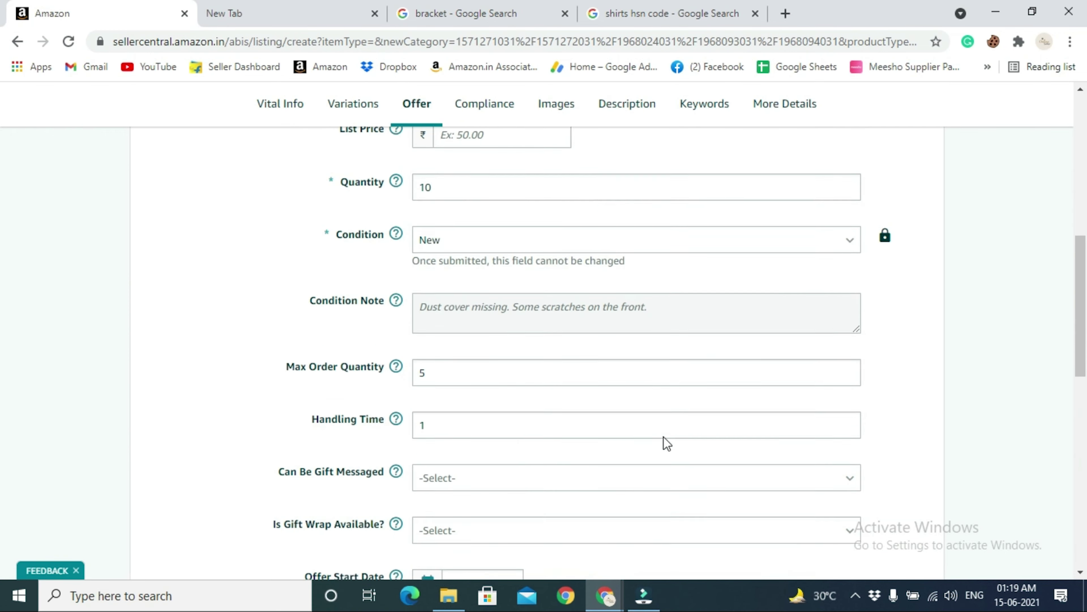
pyautogui.scroll(4, 662, 437)
pyautogui.scroll(-10, 660, 440)
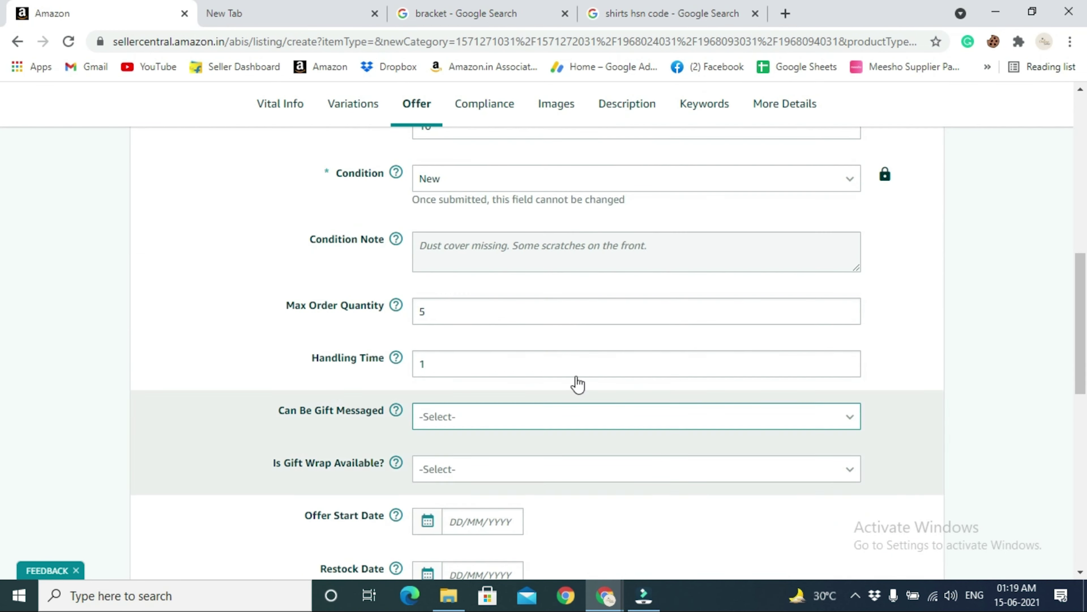
pyautogui.scroll(-8, 458, 339)
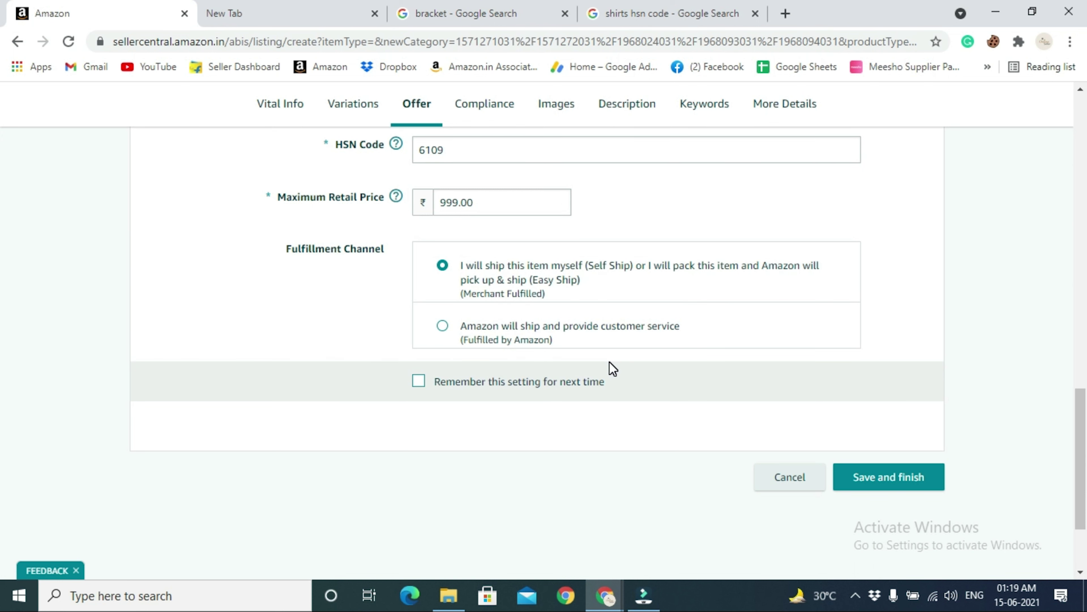
pyautogui.scroll(15, 609, 361)
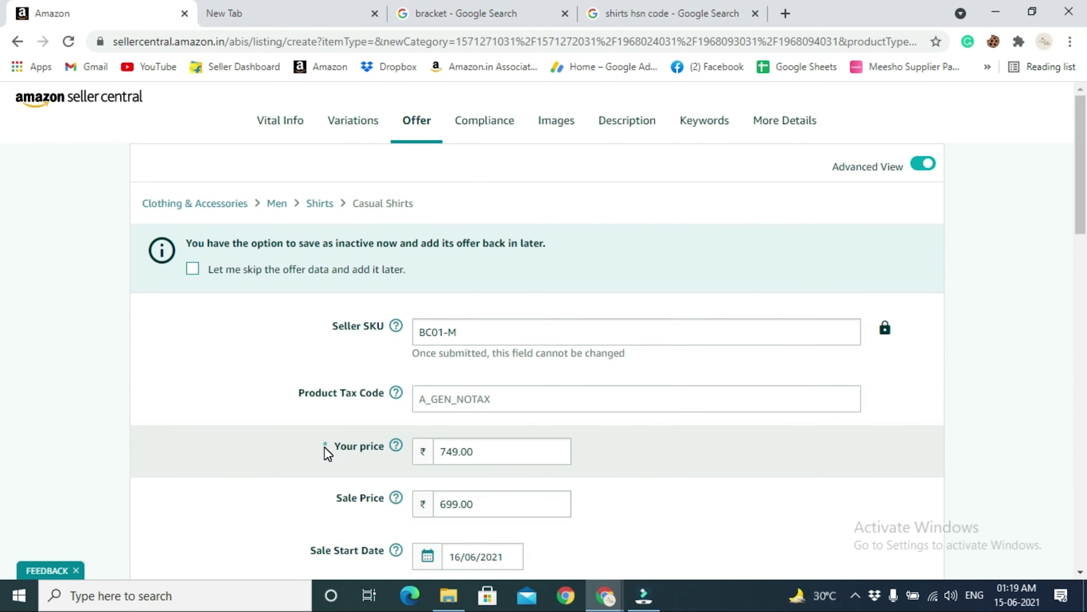
pyautogui.scroll(-7, 327, 449)
pyautogui.scroll(7, 330, 437)
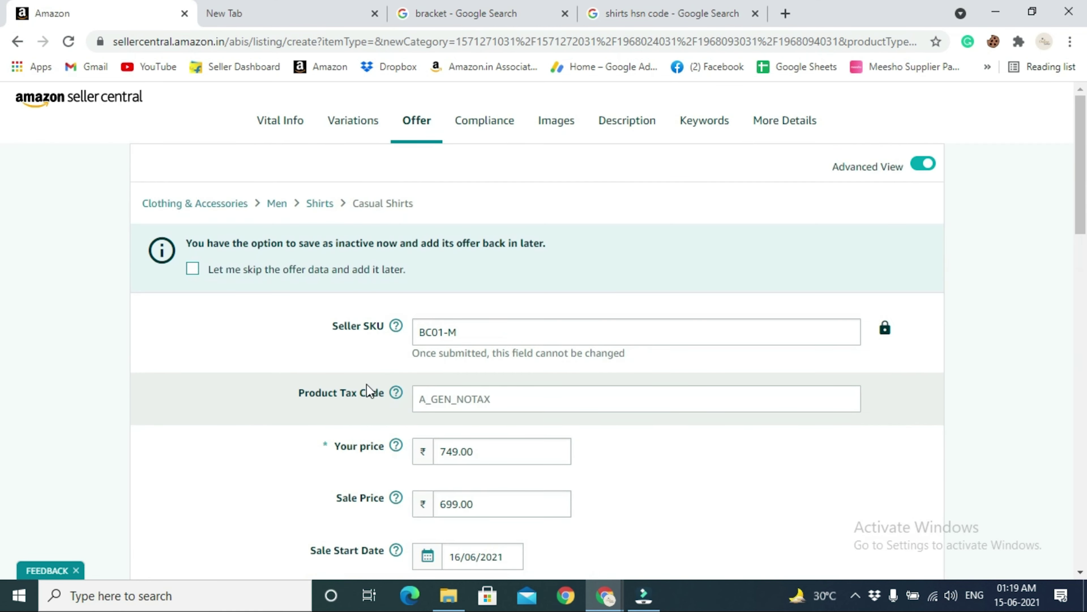
# Upload shirt image 1 from Downloads > Shirt as the main product image.
pyautogui.click(573, 126)
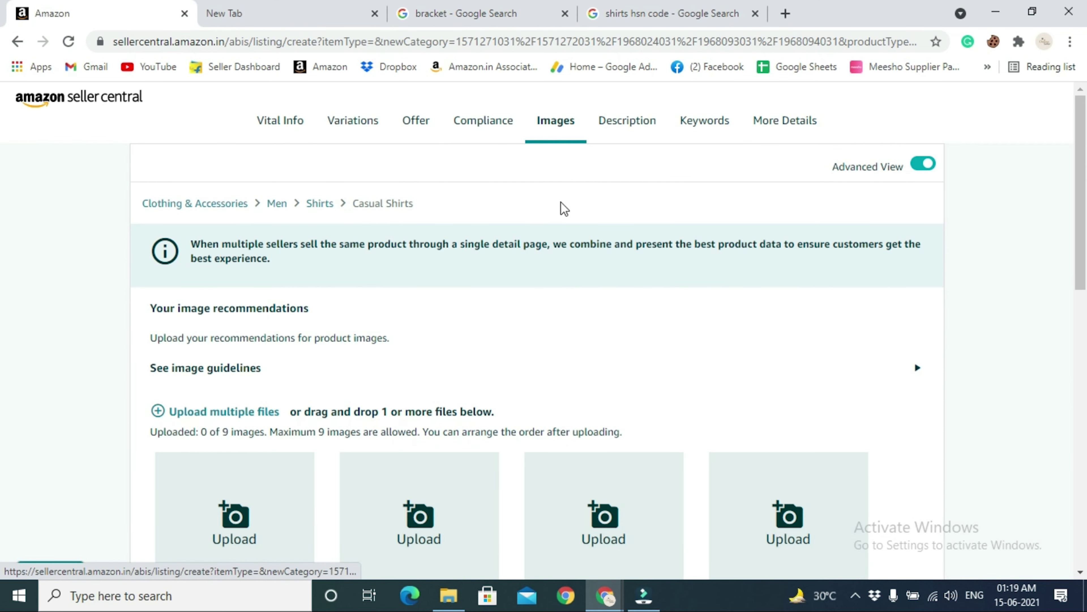
pyautogui.click(496, 125)
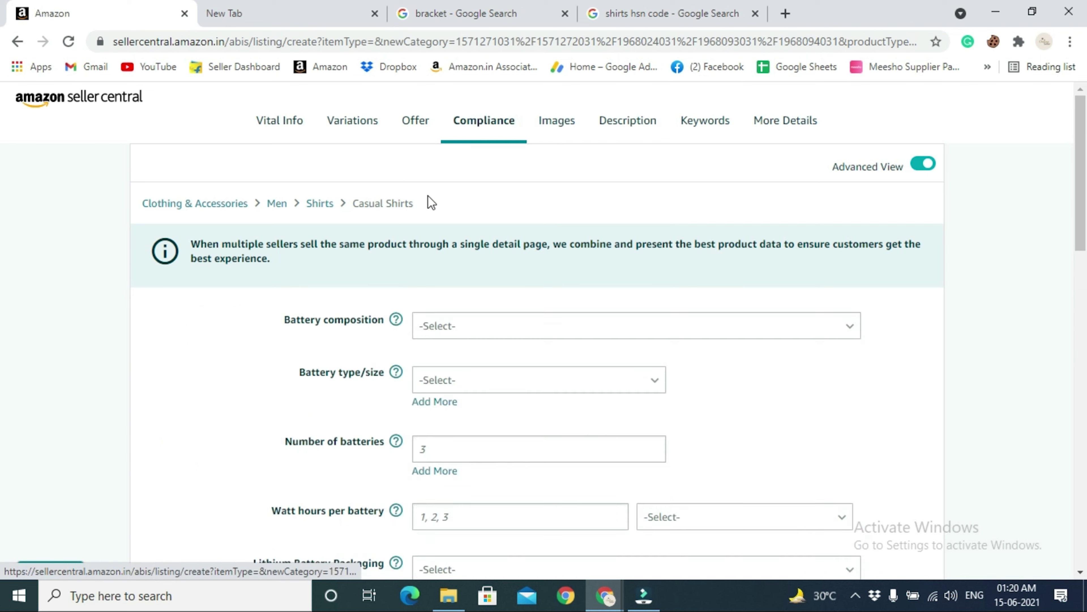
pyautogui.click(414, 121)
pyautogui.click(544, 125)
pyautogui.scroll(-4, 479, 362)
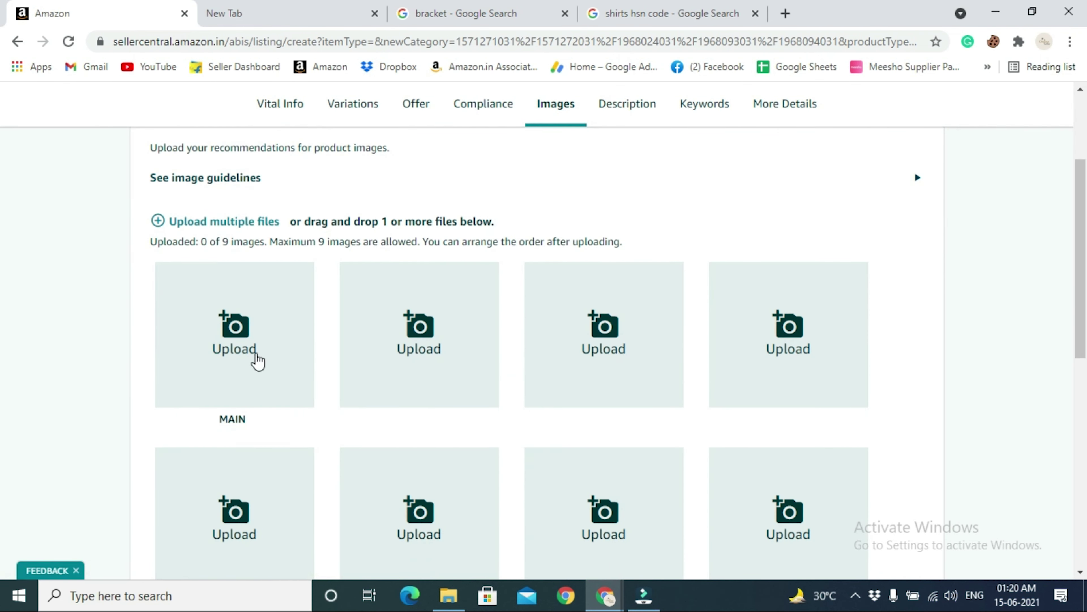
pyautogui.click(225, 350)
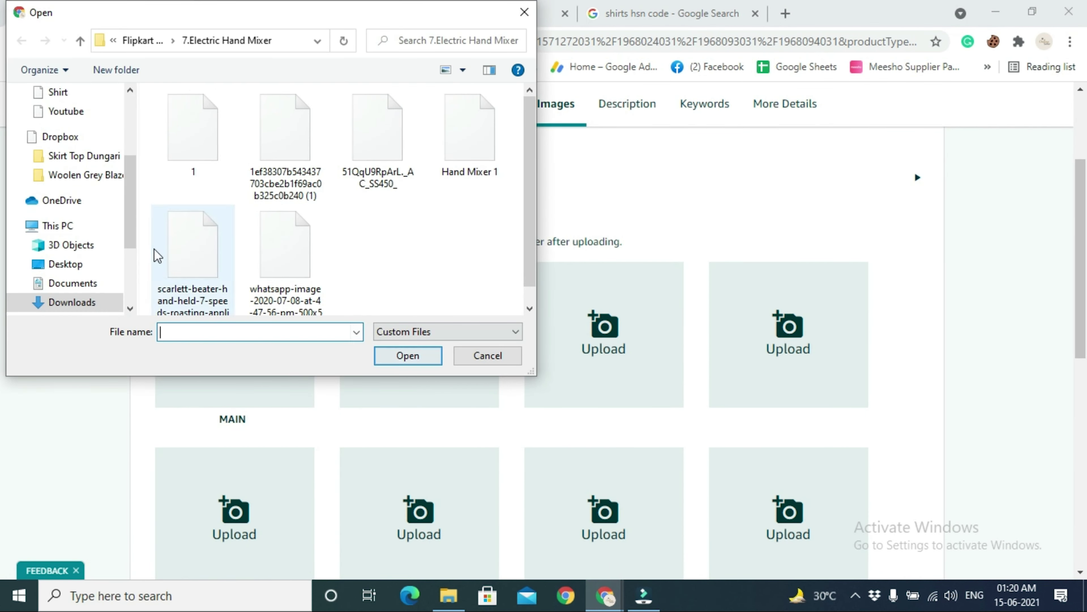
pyautogui.scroll(3, 83, 173)
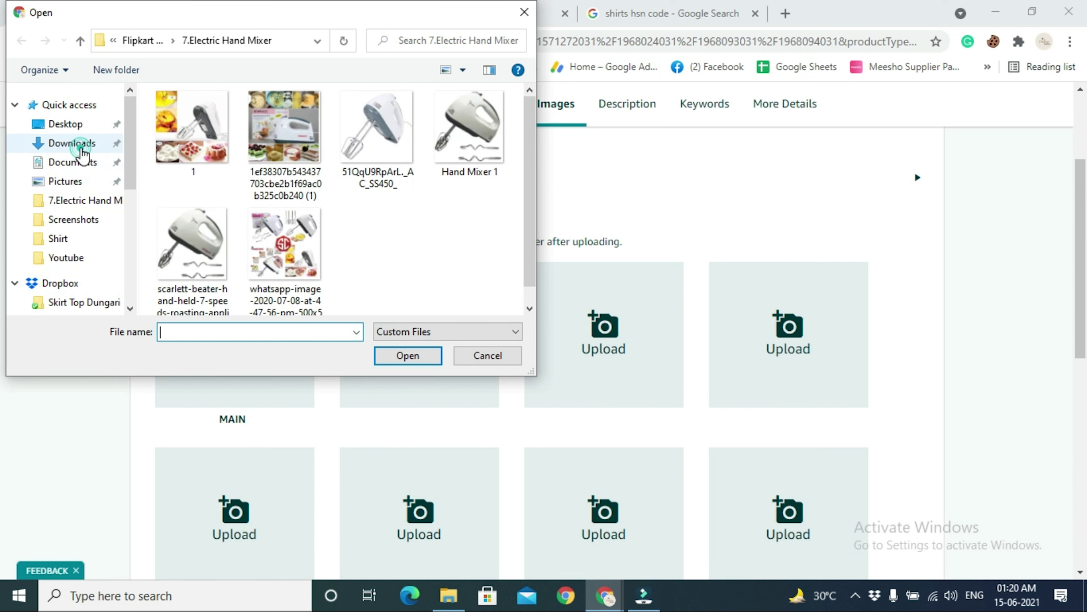
pyautogui.click(72, 142)
pyautogui.doubleClick(303, 120)
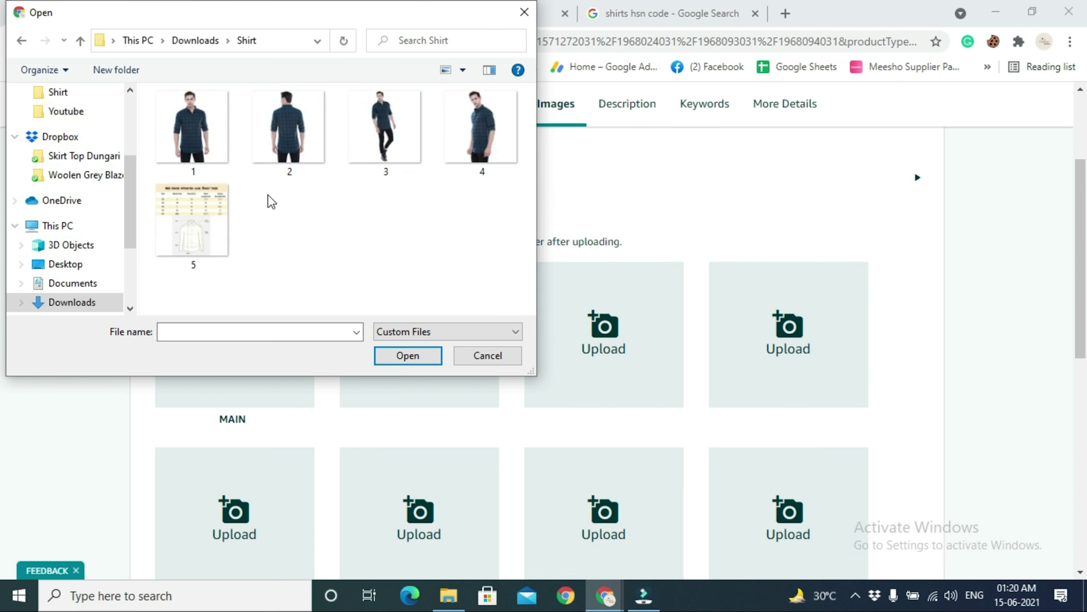
pyautogui.click(211, 150)
pyautogui.click(405, 360)
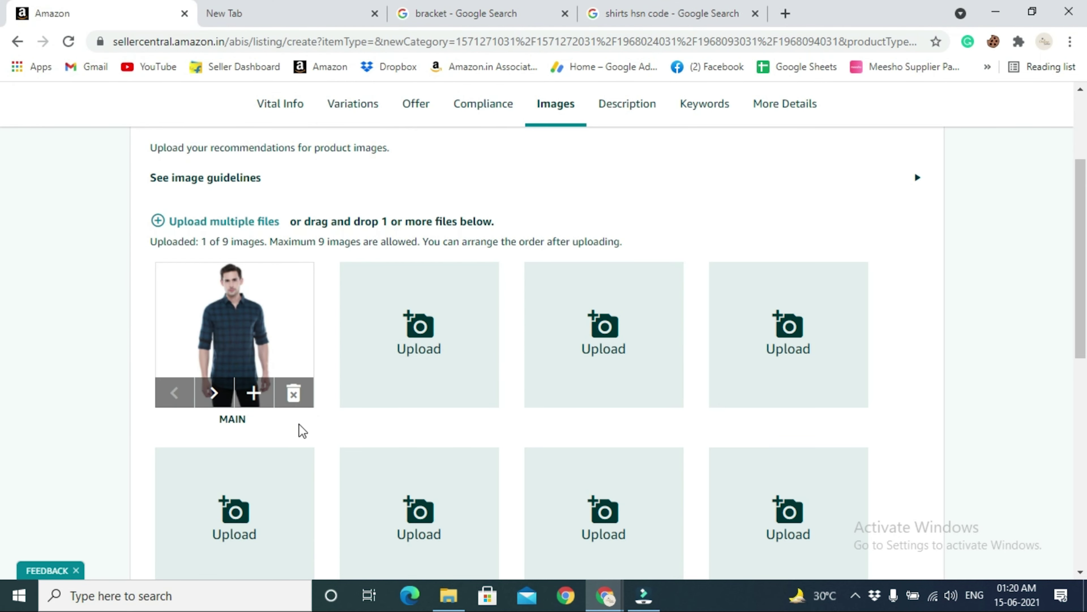
# Upload shirt images 2, 3 and 4 into the second, third and fourth image slots.
pyautogui.click(428, 343)
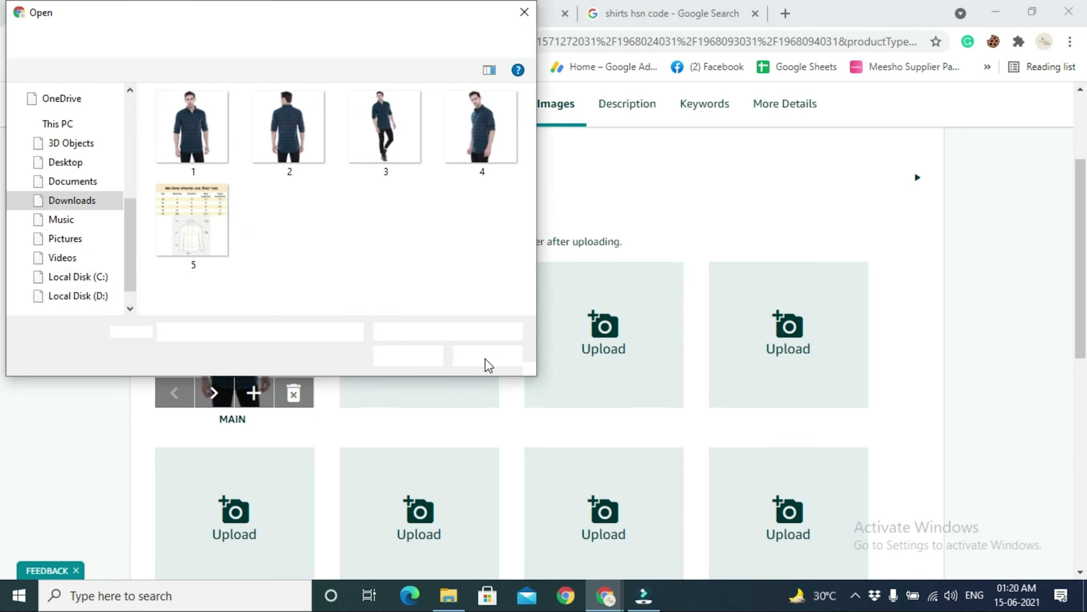
pyautogui.click(302, 131)
pyautogui.click(411, 358)
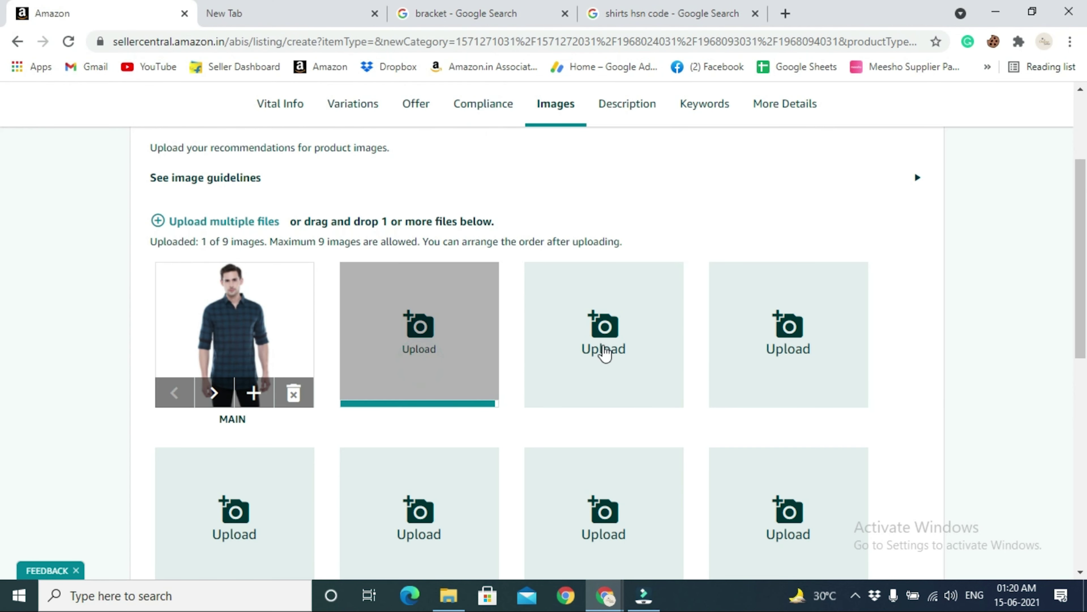
pyautogui.click(604, 334)
pyautogui.click(412, 146)
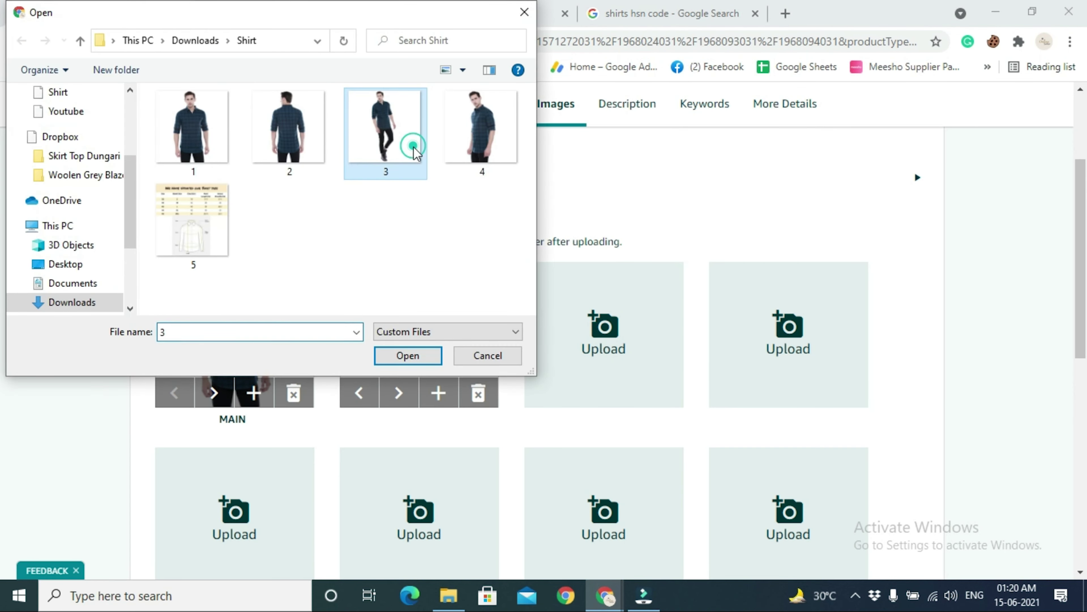
pyautogui.click(405, 356)
pyautogui.click(766, 341)
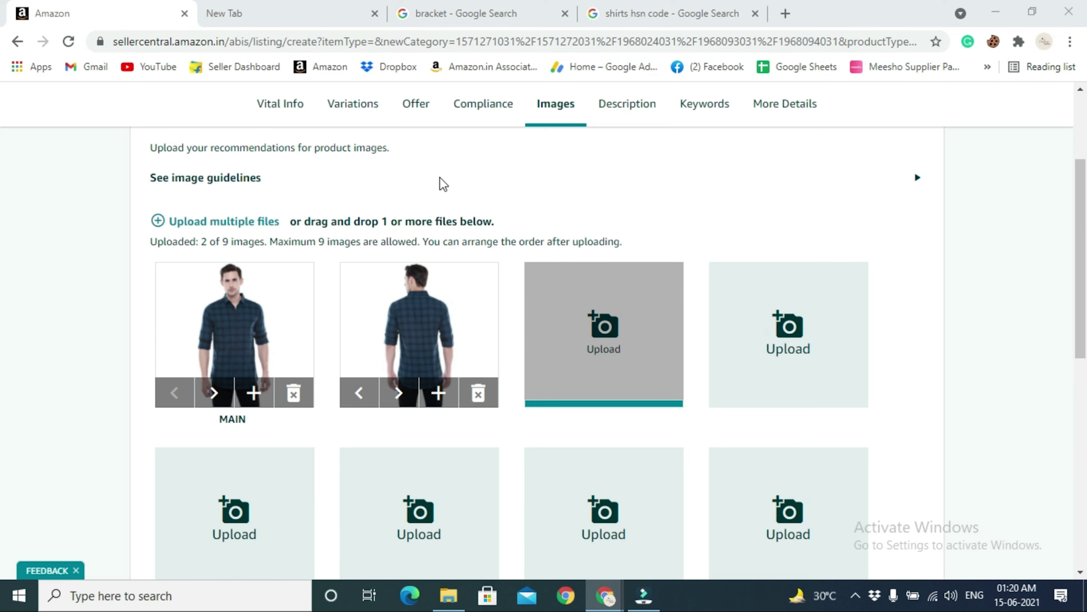
pyautogui.click(463, 147)
pyautogui.click(408, 356)
# Upload the size-chart file as the fifth image and check that all five appear.
pyautogui.click(216, 511)
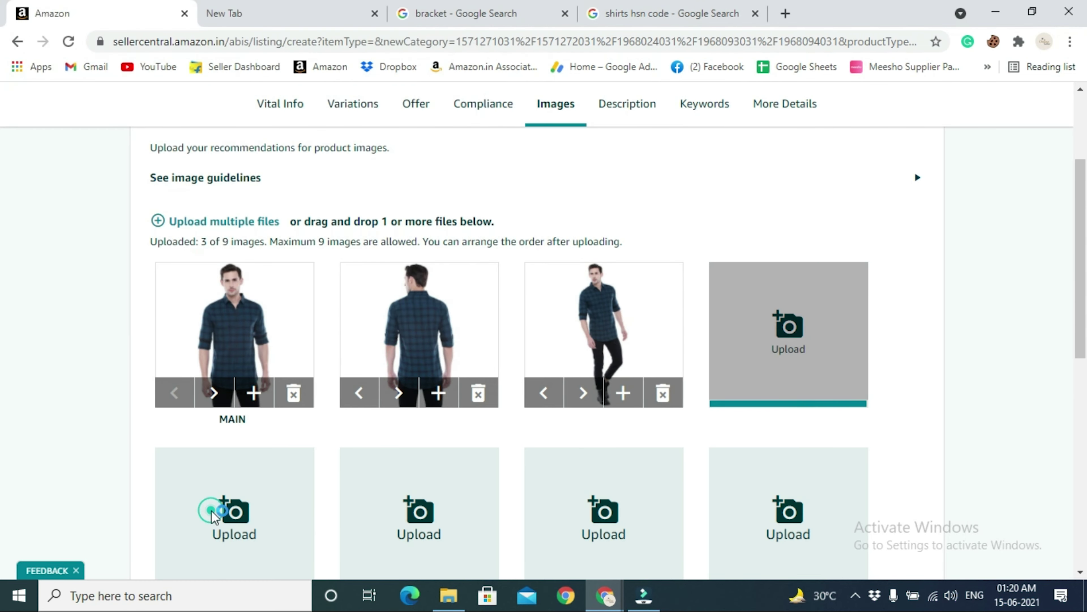
pyautogui.click(193, 129)
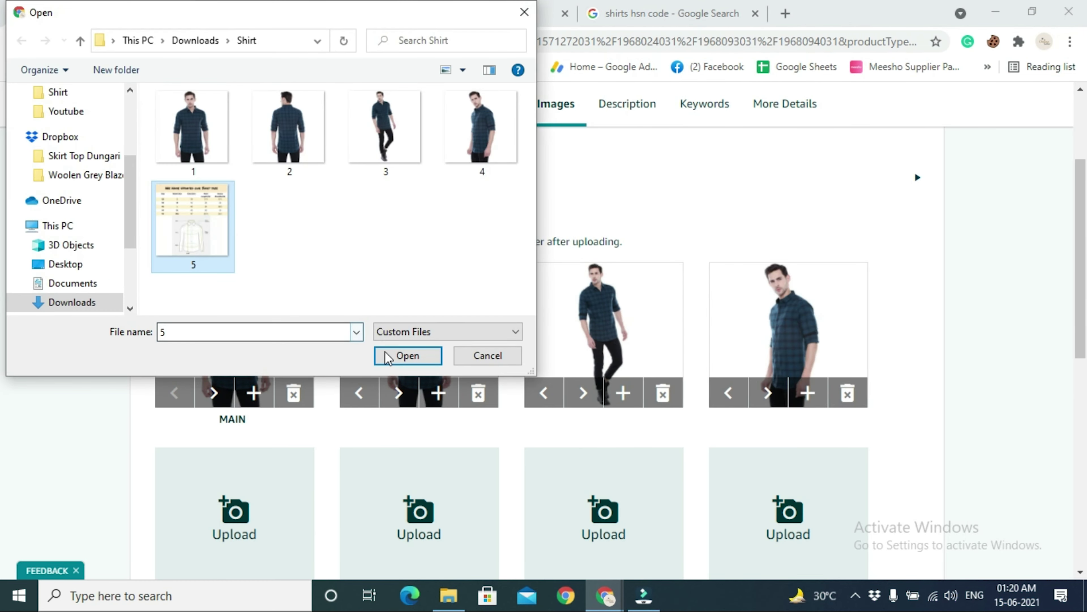
pyautogui.click(408, 355)
pyautogui.scroll(-2, 238, 499)
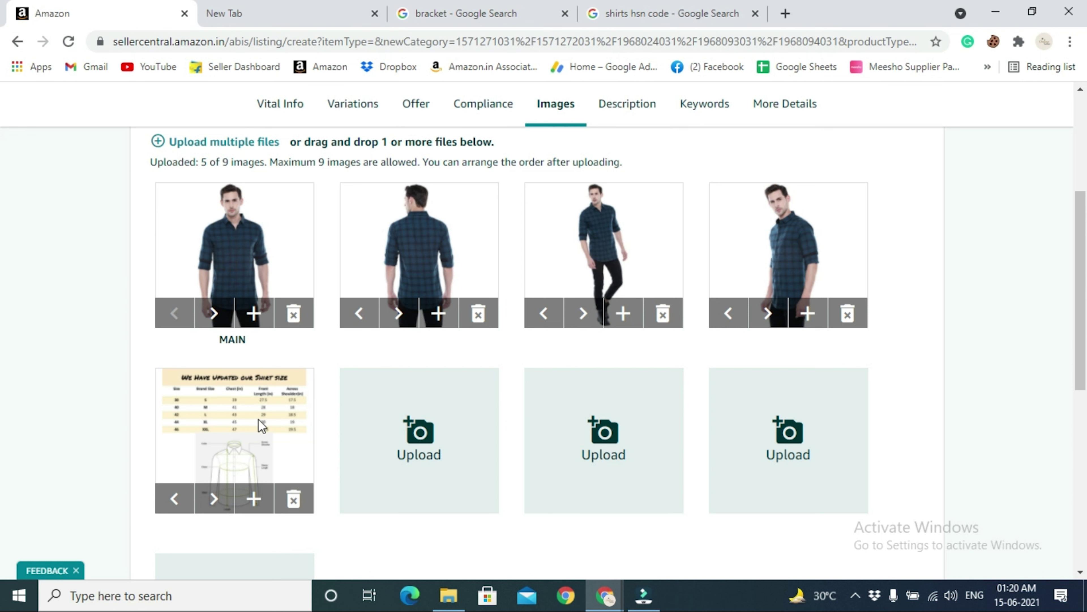
pyautogui.scroll(3, 256, 441)
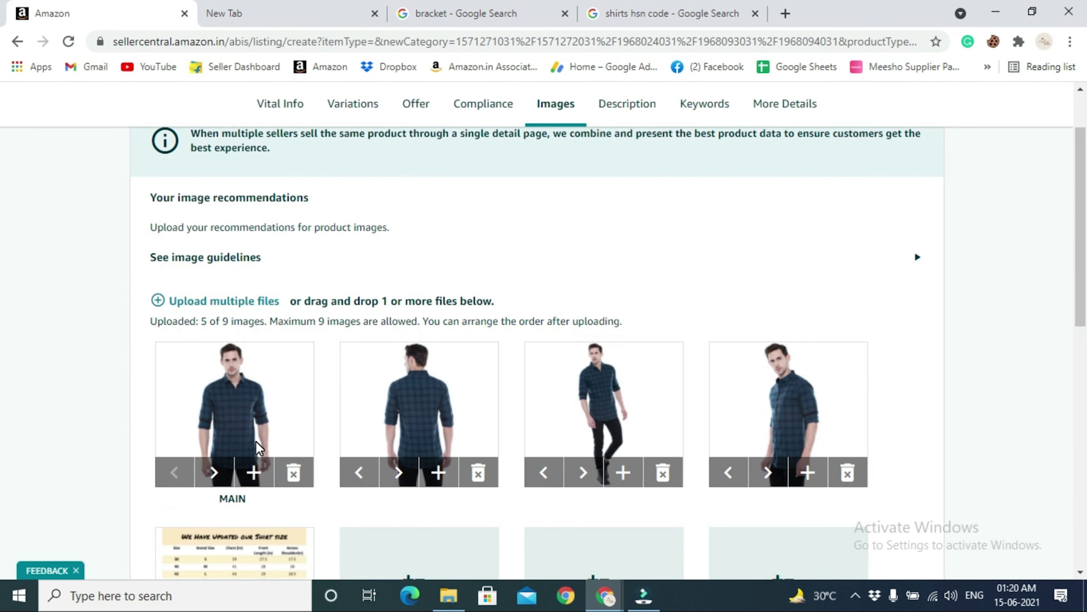
pyautogui.scroll(-3, 259, 437)
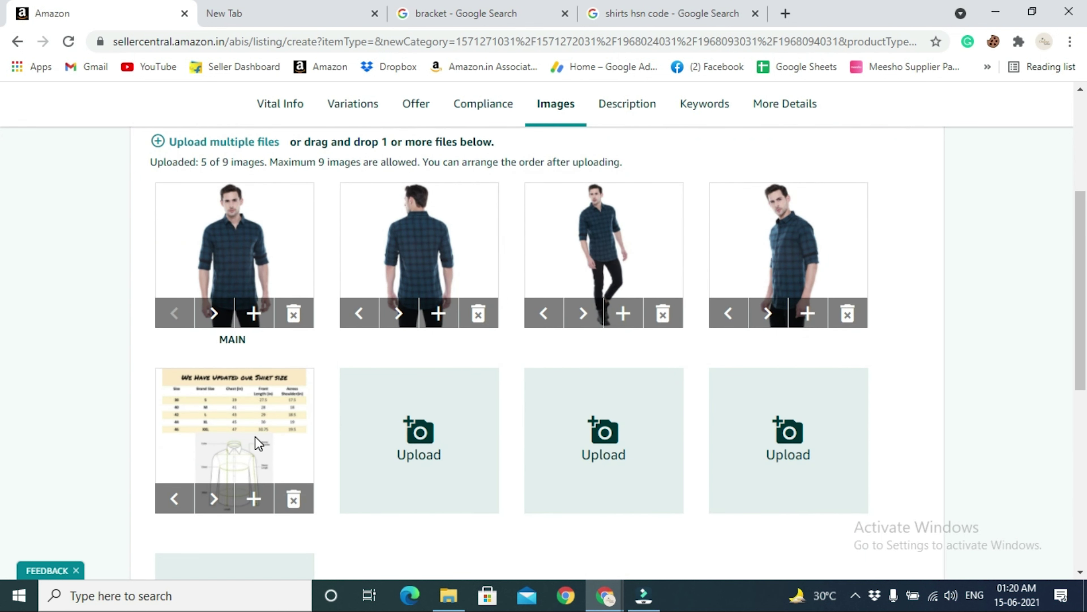
pyautogui.scroll(3, 257, 439)
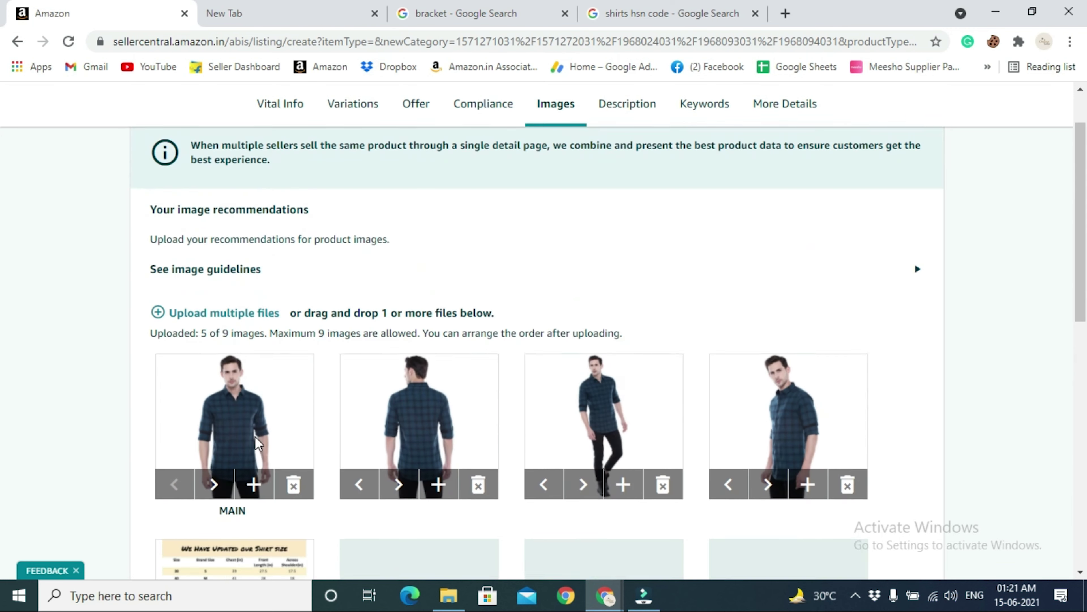
pyautogui.scroll(-5, 256, 439)
pyautogui.scroll(3, 343, 420)
pyautogui.scroll(5, 478, 305)
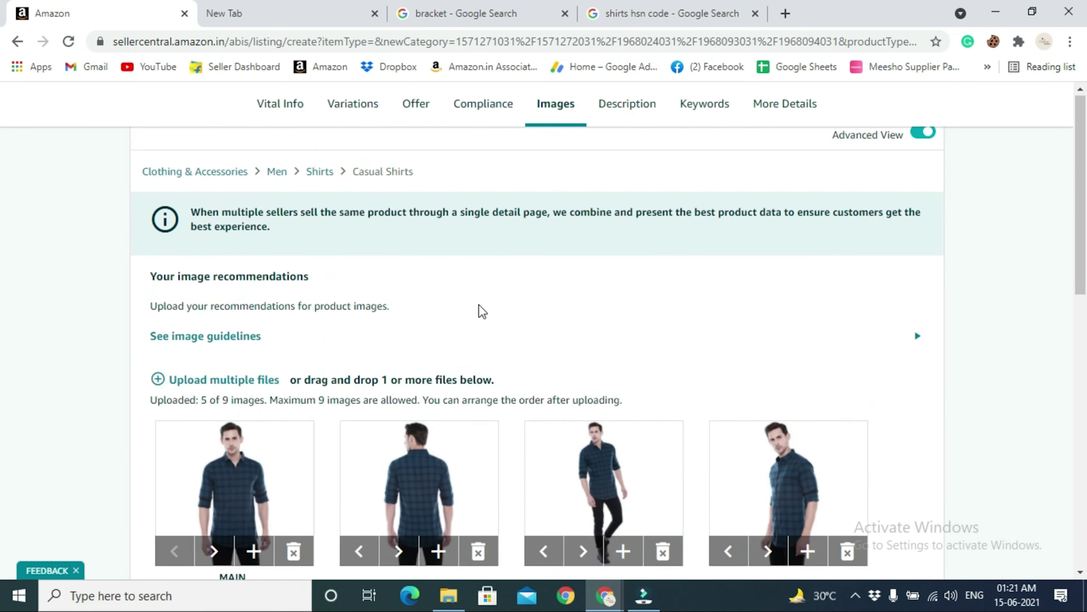
# Paste the prepared checkered-shirt text into the Product Description box on the Description tab.
pyautogui.click(642, 127)
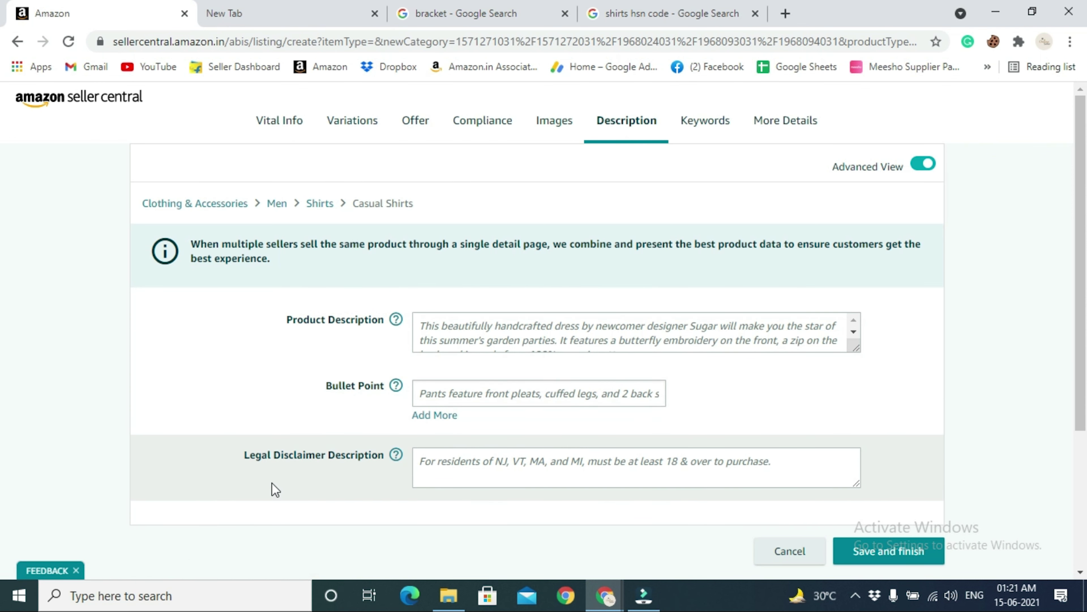
pyautogui.moveTo(417, 470)
pyautogui.click(459, 329)
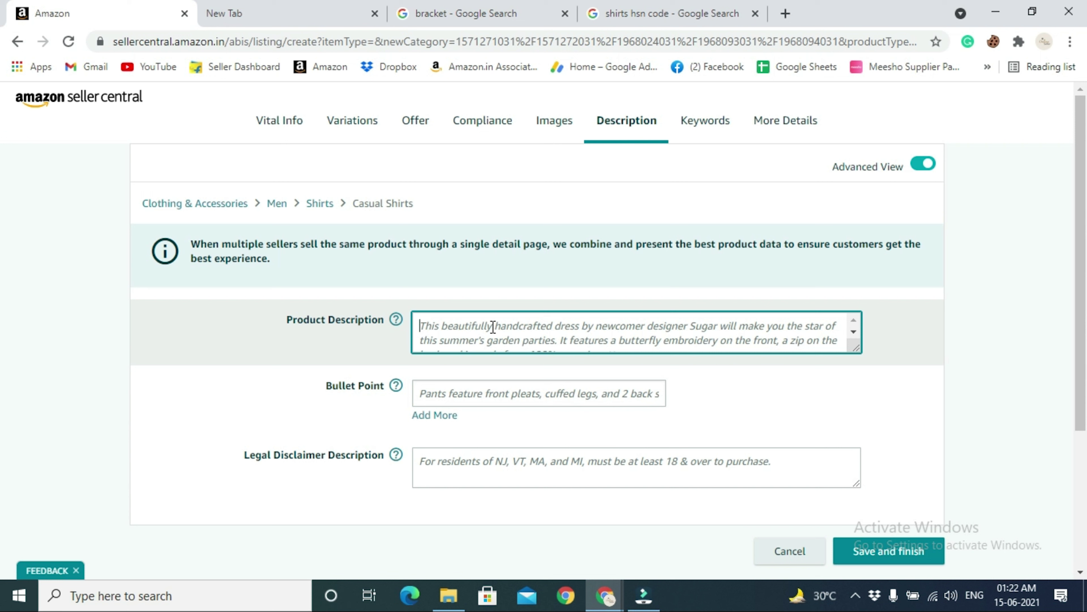
pyautogui.rightClick(430, 331)
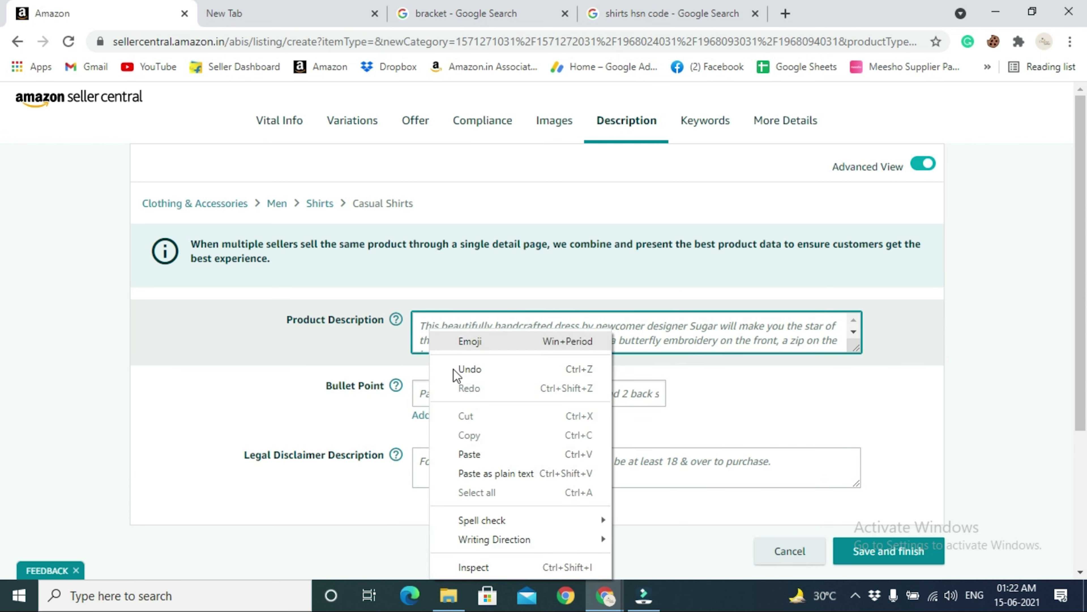
pyautogui.click(476, 453)
pyautogui.scroll(-5, 591, 330)
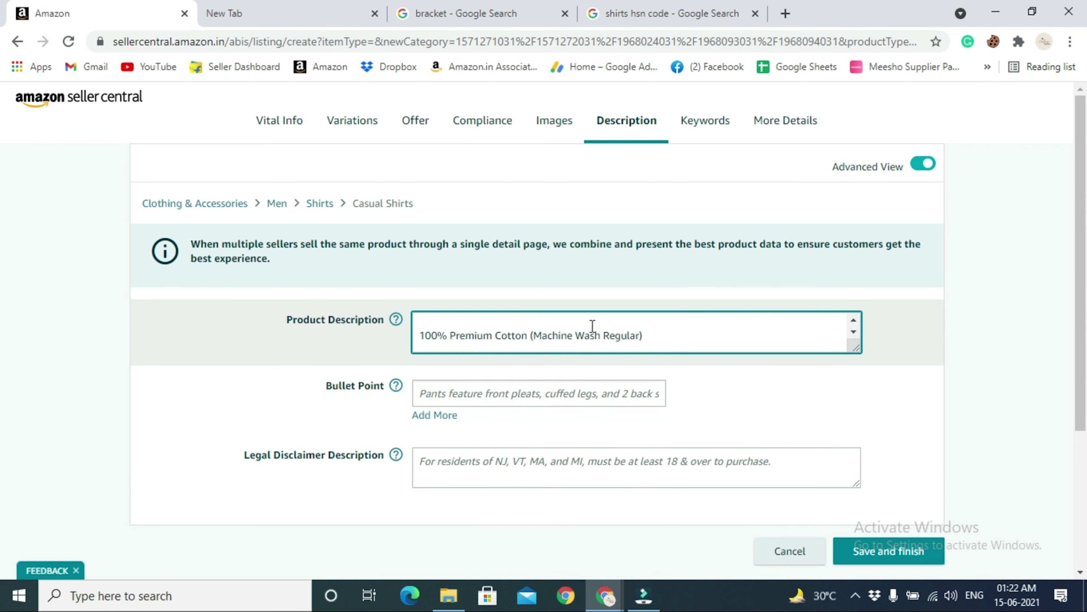
pyautogui.scroll(5, 592, 331)
pyautogui.scroll(-5, 592, 331)
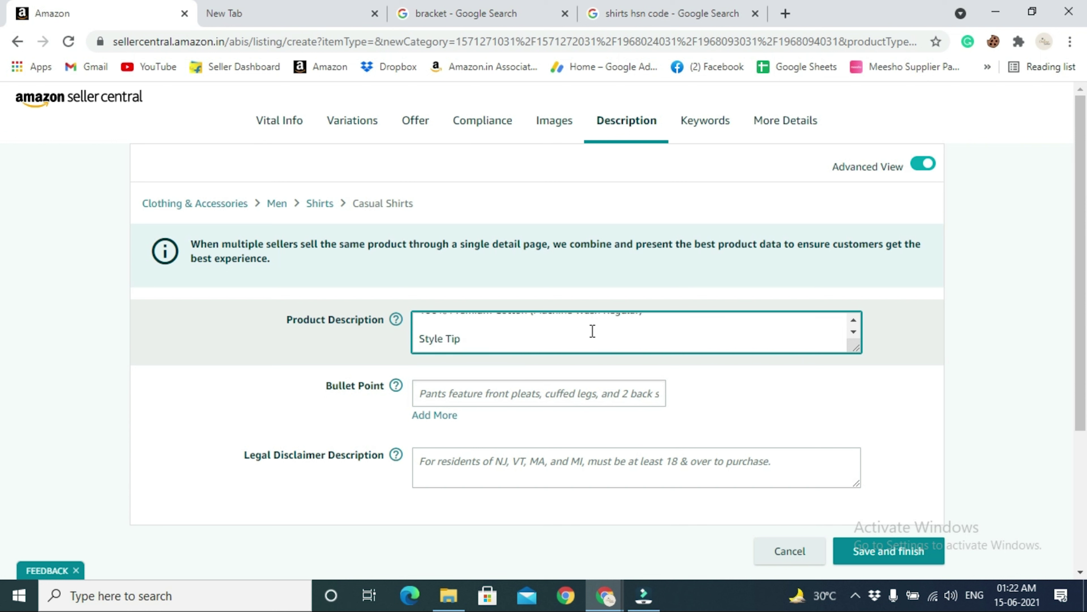
pyautogui.scroll(5, 592, 330)
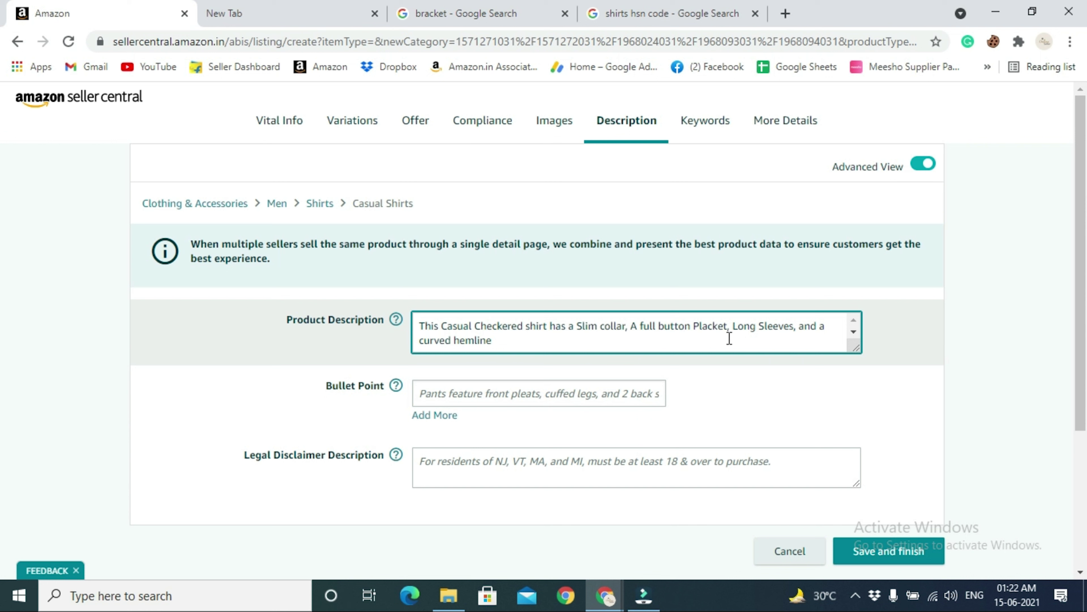
pyautogui.scroll(-1, 539, 336)
pyautogui.scroll(-3, 540, 336)
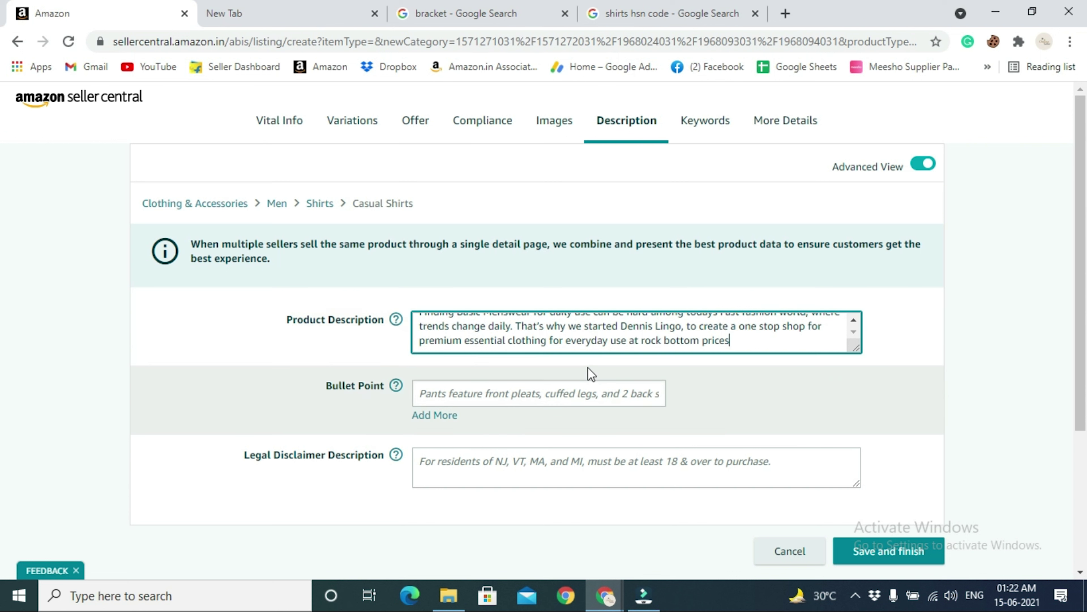
pyautogui.click(461, 397)
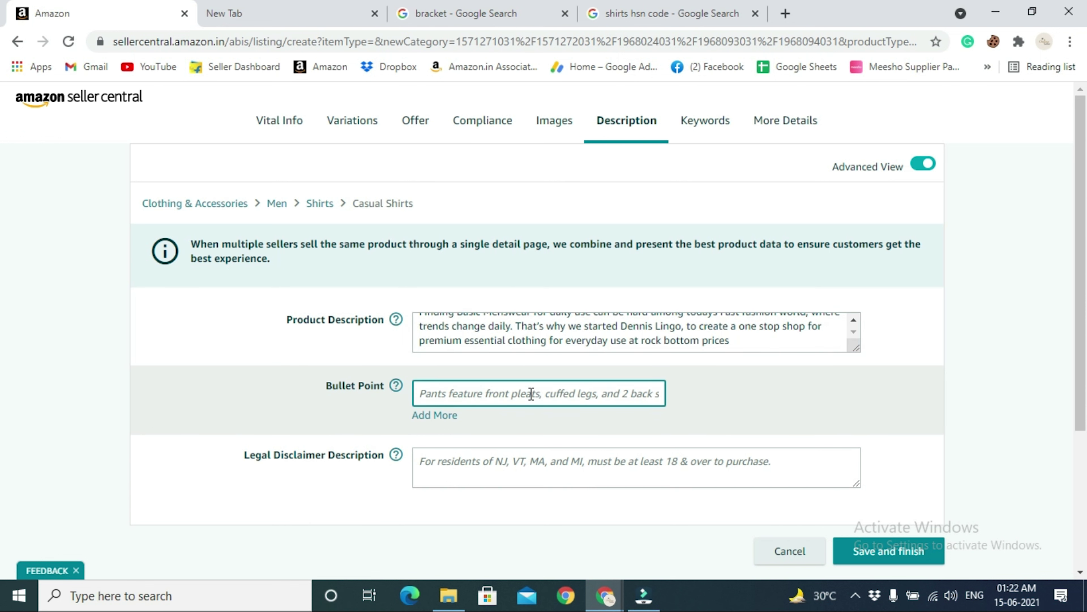
pyautogui.click(243, 9)
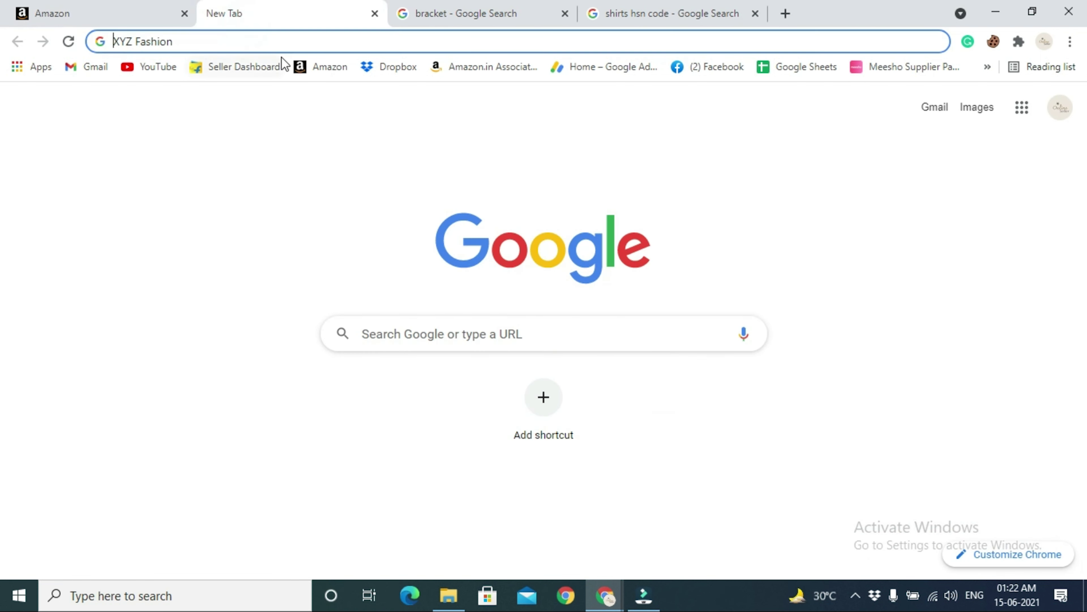
# Open the Milton Aqua bottle product page on Amazon.in from the 'AMA' address-bar suggestion.
pyautogui.click(195, 42)
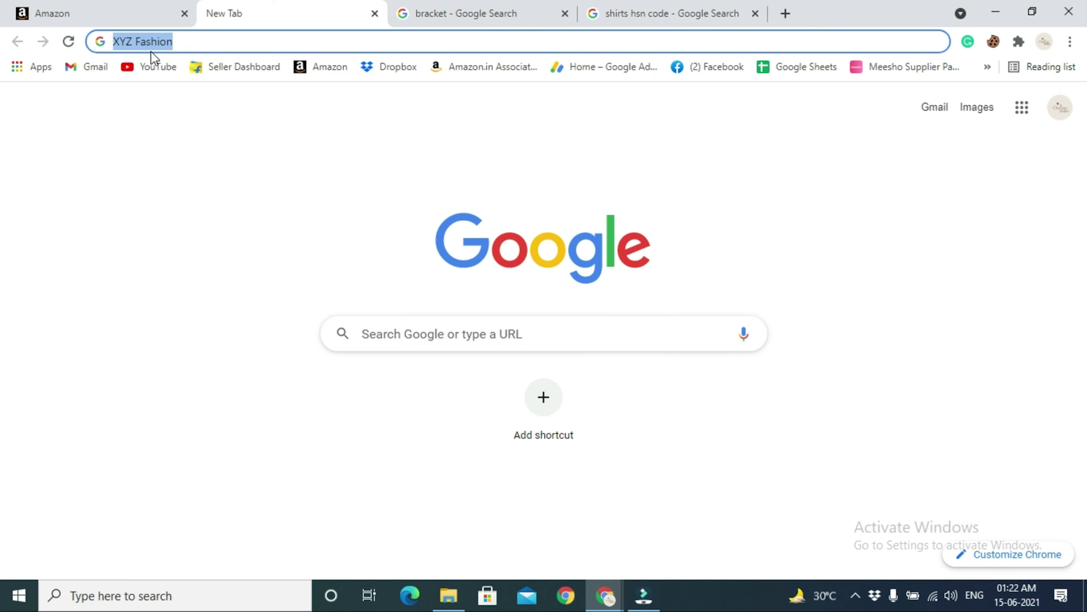
pyautogui.write('AMA')
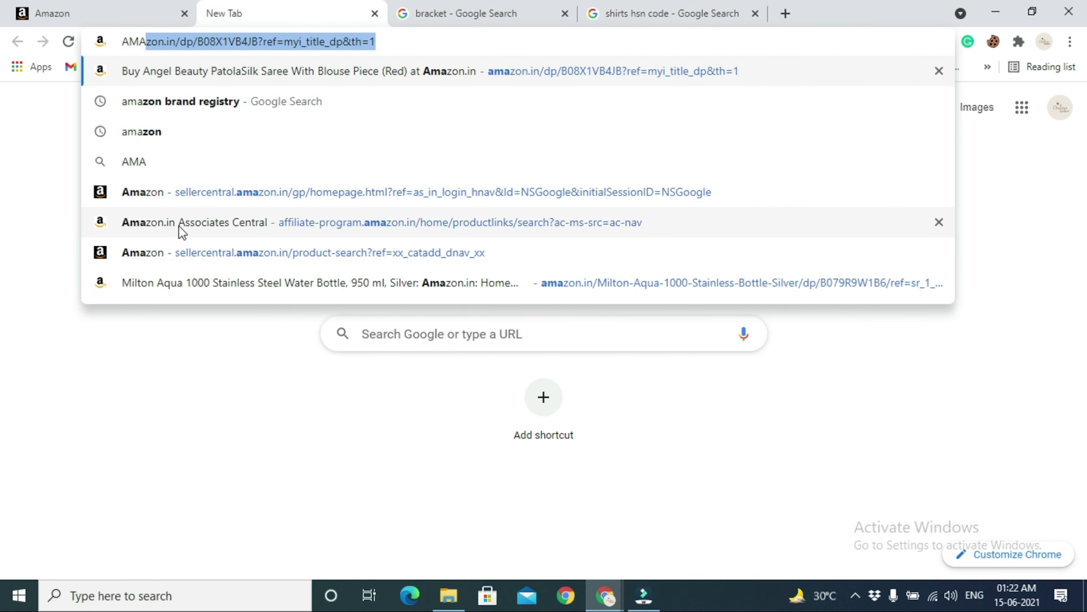
pyautogui.click(221, 285)
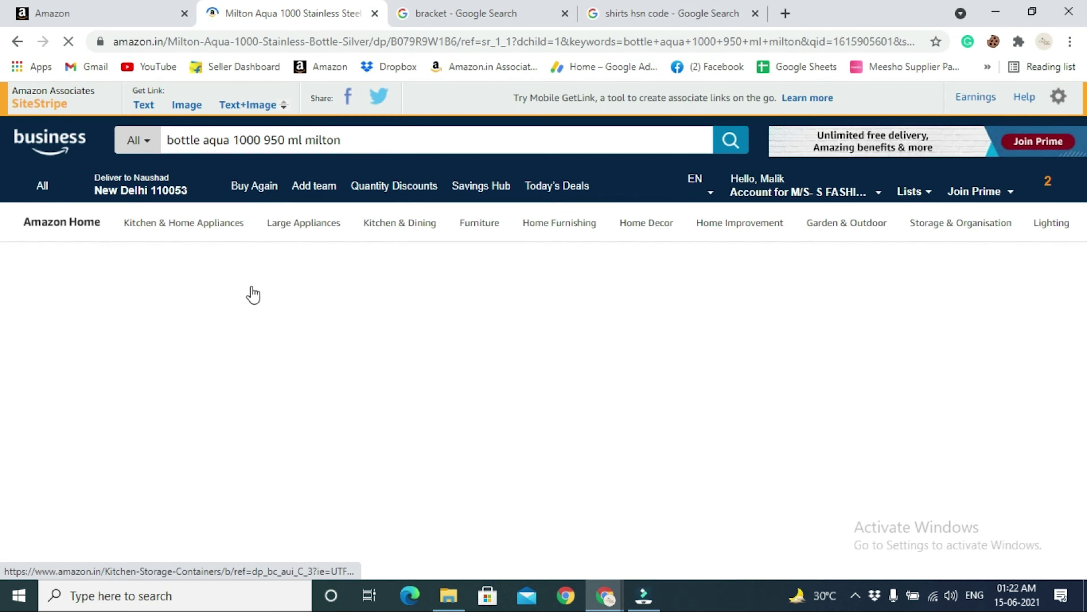
# Read the page's About this item bullets, then return to the Seller Central tab.
pyautogui.scroll(-3, 633, 364)
pyautogui.scroll(-9, 648, 369)
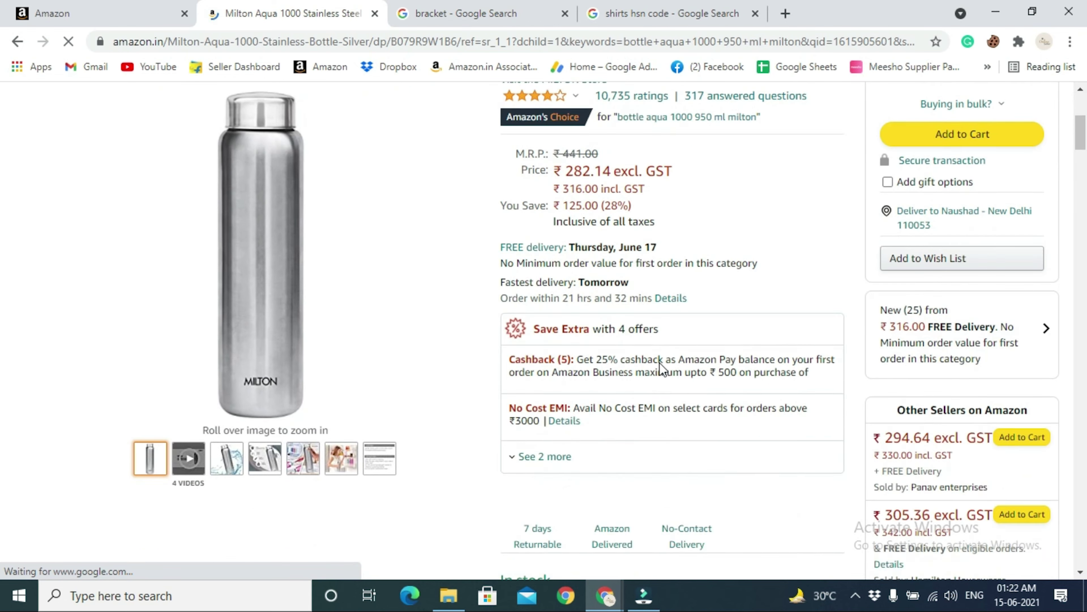
pyautogui.scroll(-2, 660, 363)
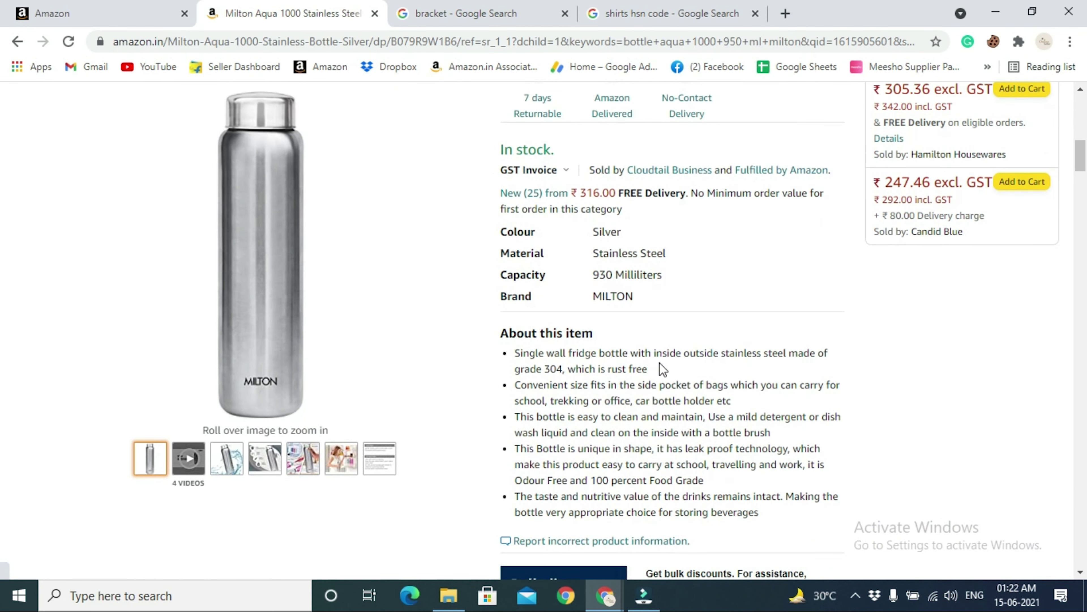
pyautogui.scroll(-2, 659, 362)
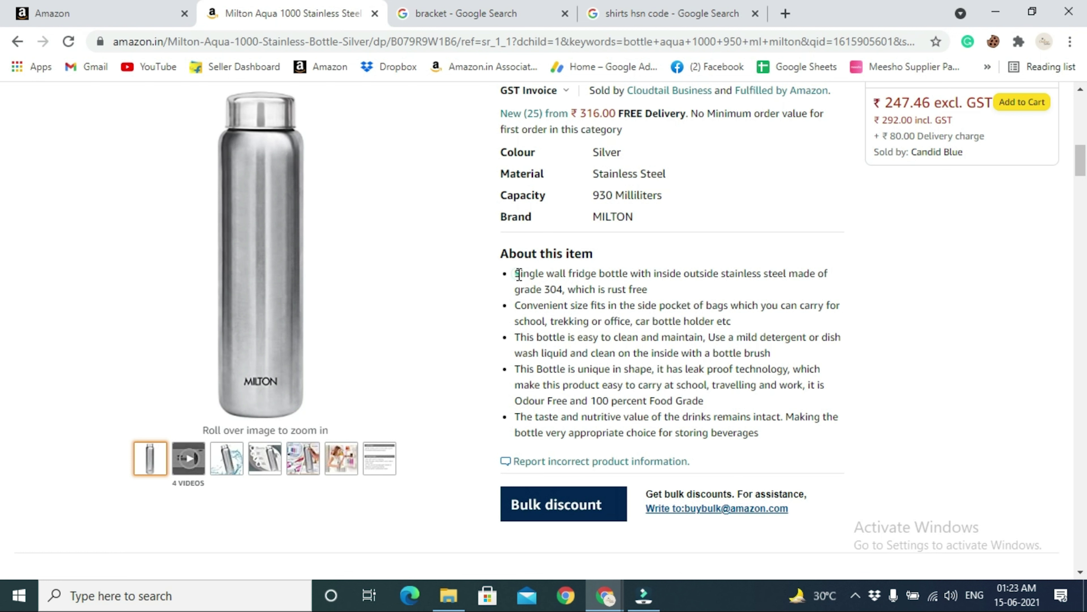
pyautogui.moveTo(519, 274); pyautogui.dragTo(675, 385)
pyautogui.scroll(3, 685, 378)
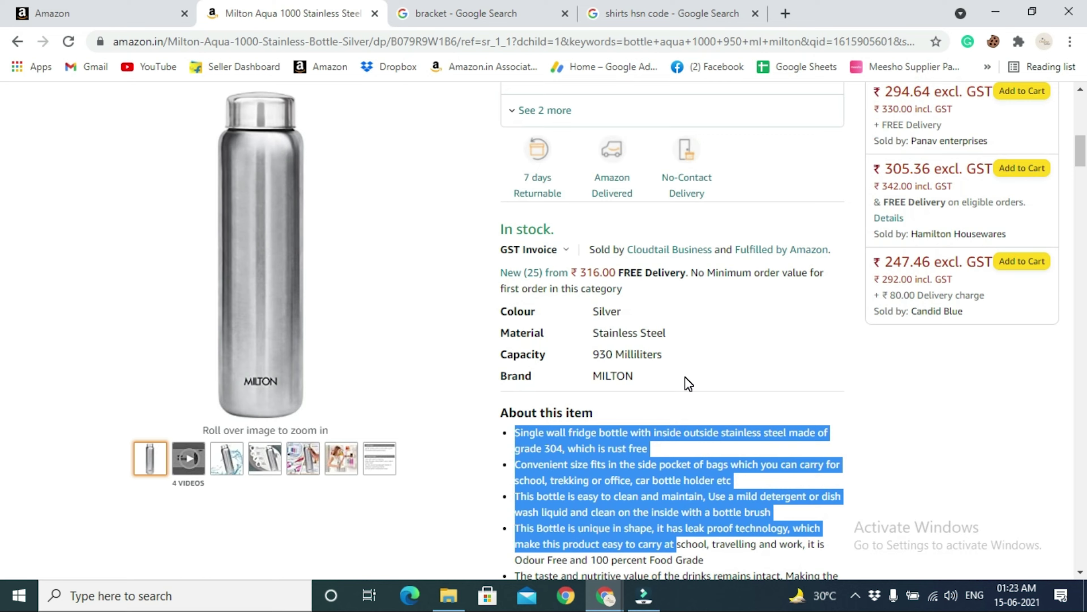
pyautogui.scroll(2, 684, 377)
pyautogui.scroll(-2, 685, 376)
pyautogui.scroll(-3, 670, 449)
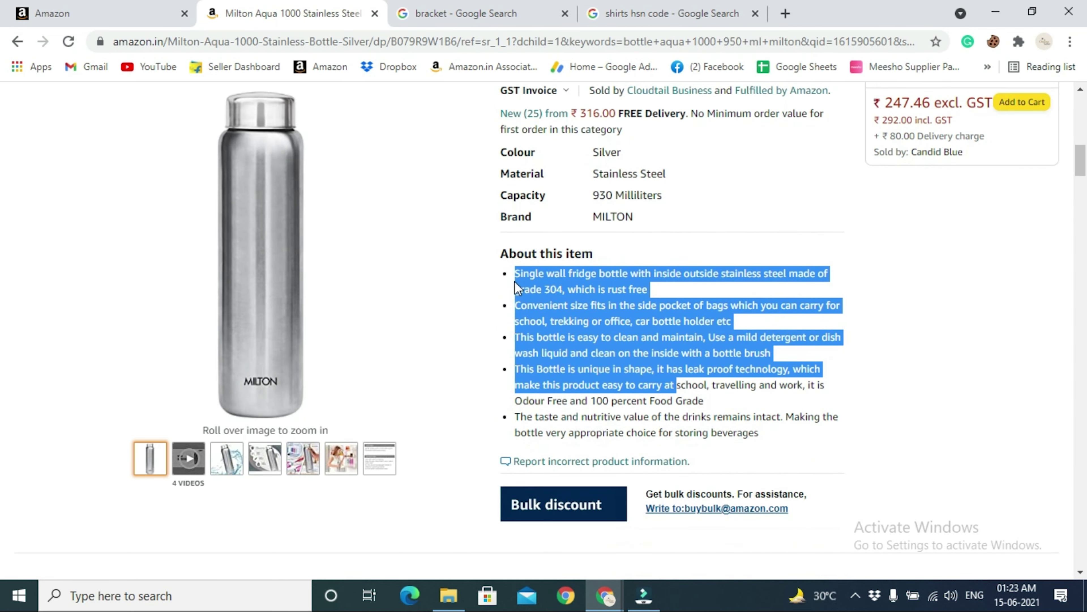
pyautogui.click(587, 319)
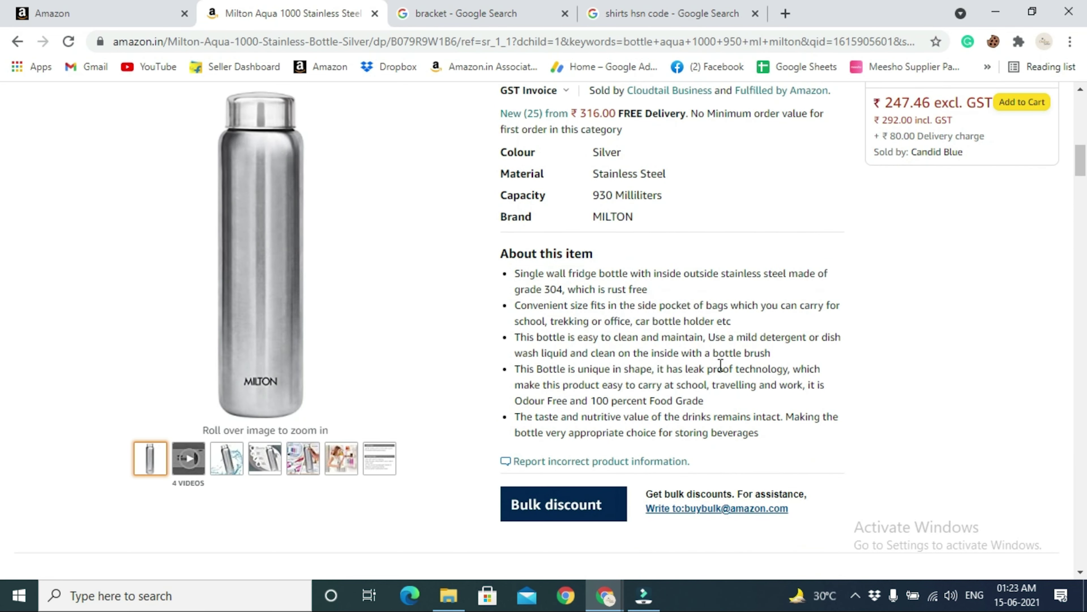
pyautogui.scroll(2, 720, 364)
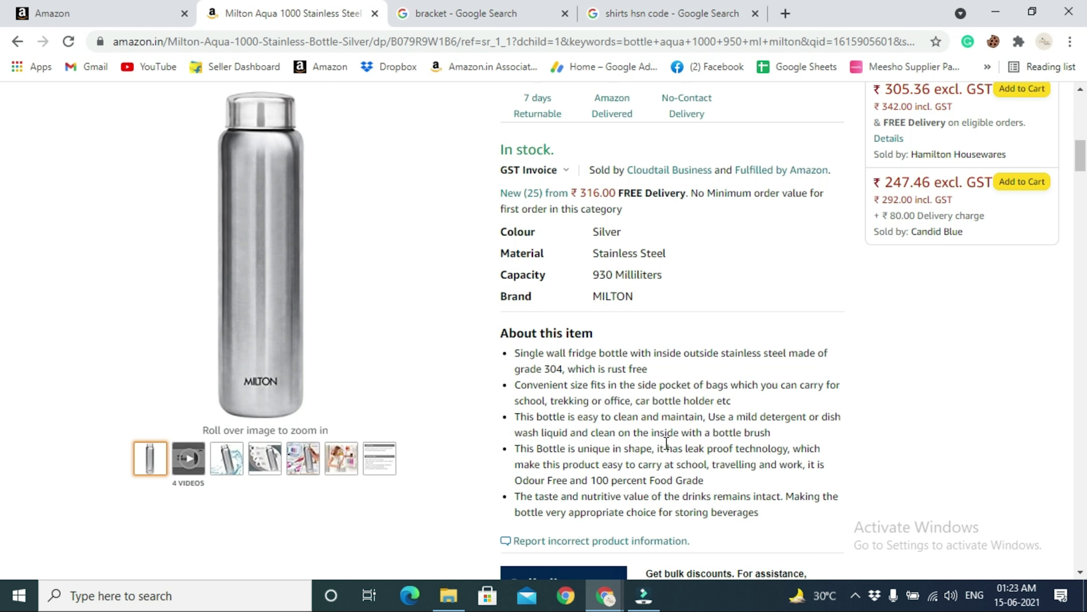
pyautogui.click(94, 14)
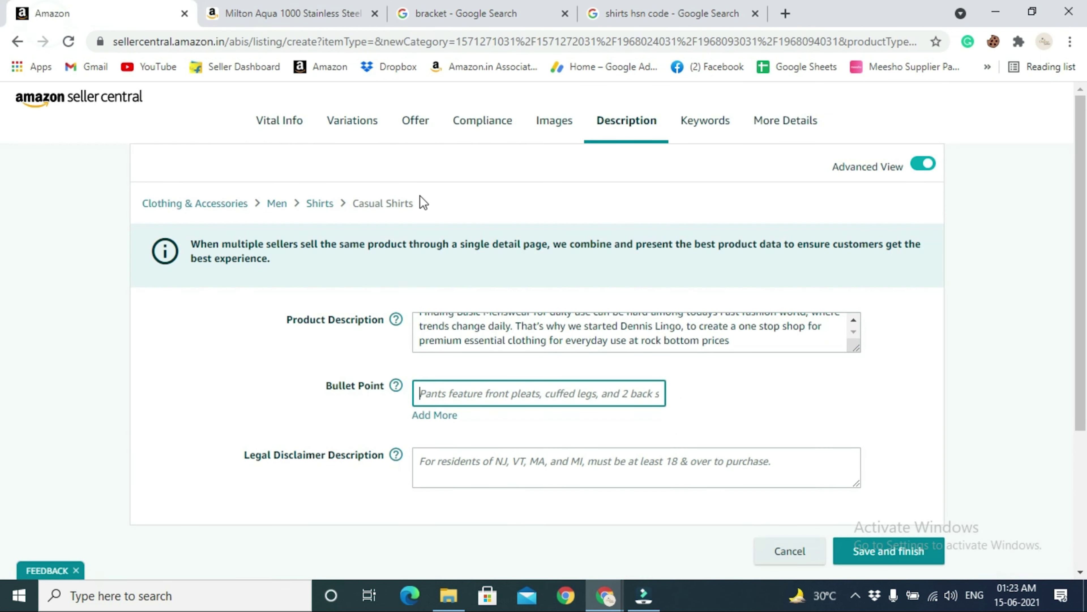
# Add four more Bullet Point fields, making five in total.
pyautogui.click(432, 416)
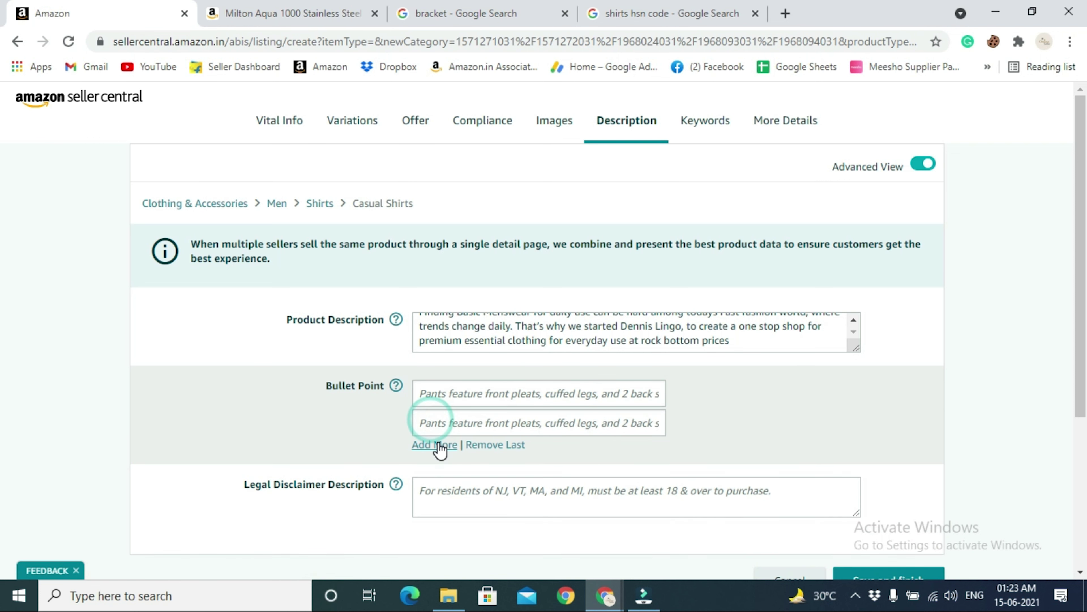
pyautogui.click(433, 444)
pyautogui.scroll(-2, 427, 403)
pyautogui.click(435, 364)
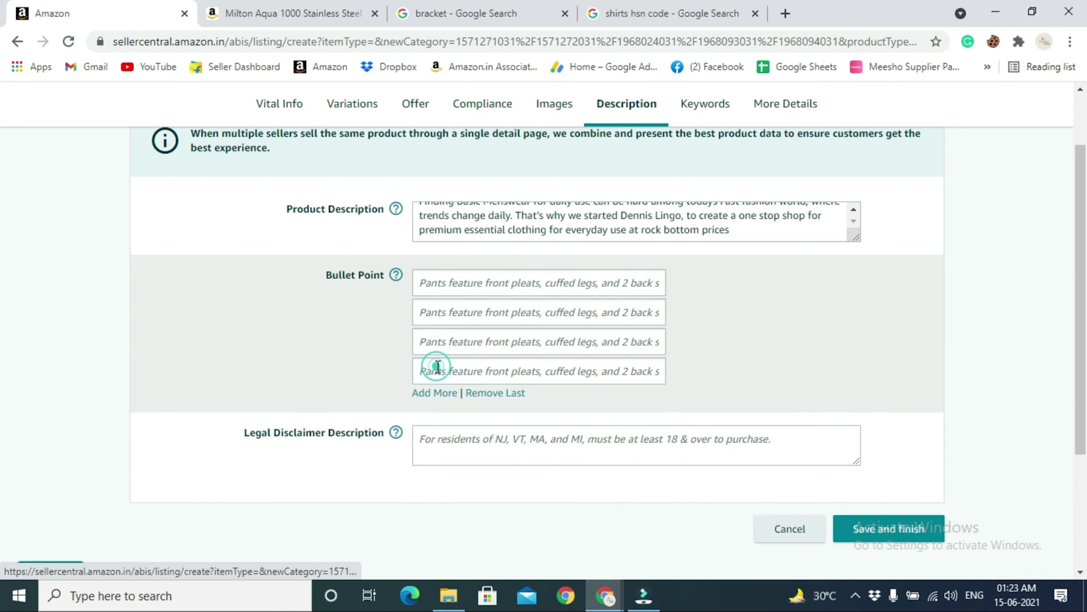
pyautogui.click(433, 392)
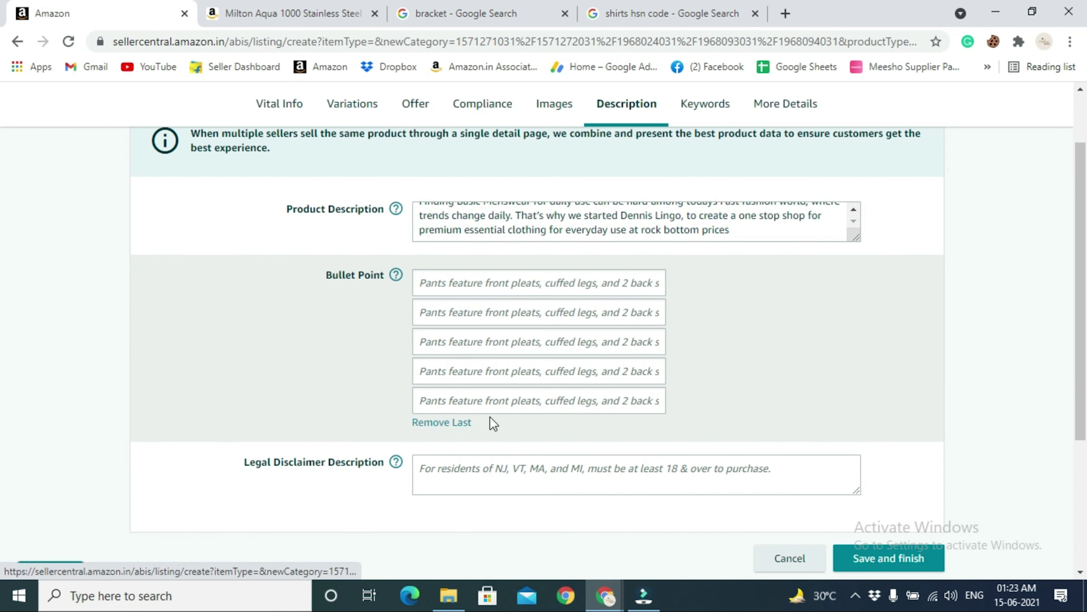
# Step through the five empty bullet fields from the fifth back up to the first.
pyautogui.click(525, 402)
pyautogui.click(519, 372)
pyautogui.click(516, 341)
pyautogui.click(530, 313)
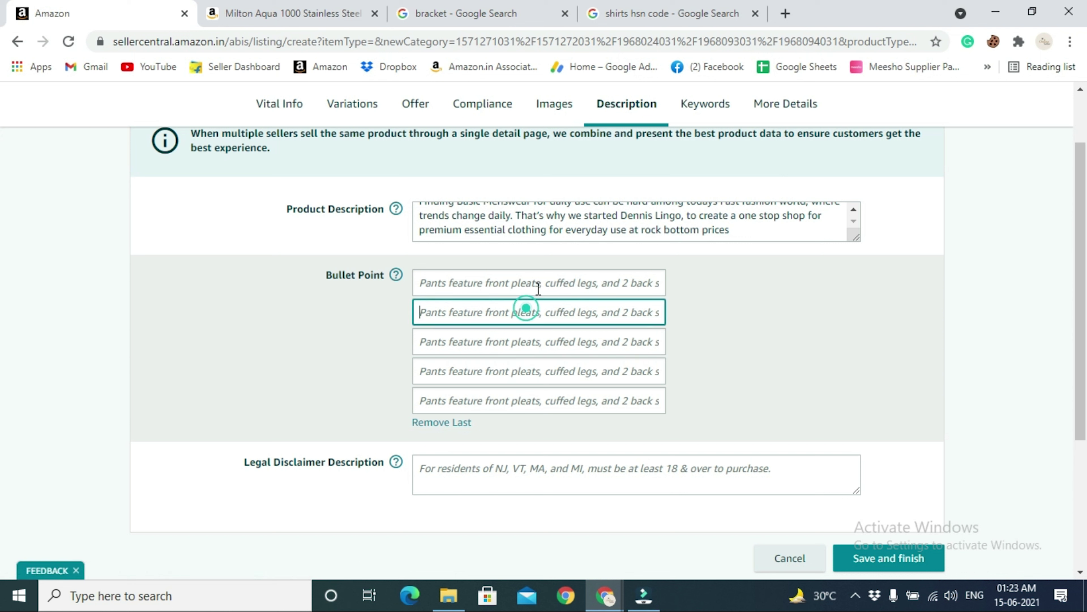
pyautogui.click(537, 282)
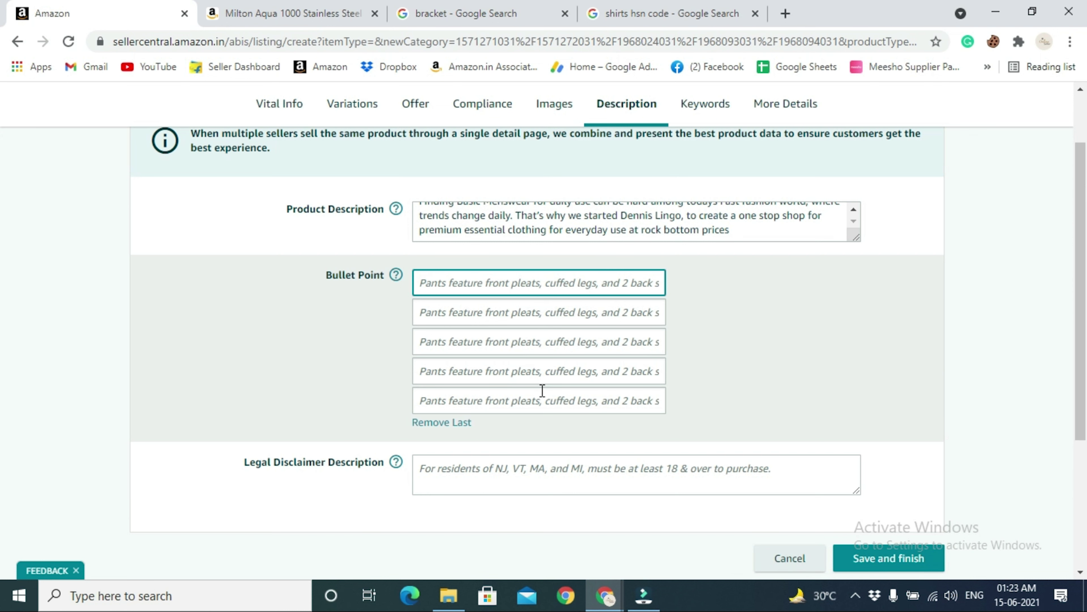
pyautogui.scroll(2, 546, 372)
pyautogui.scroll(-4, 541, 368)
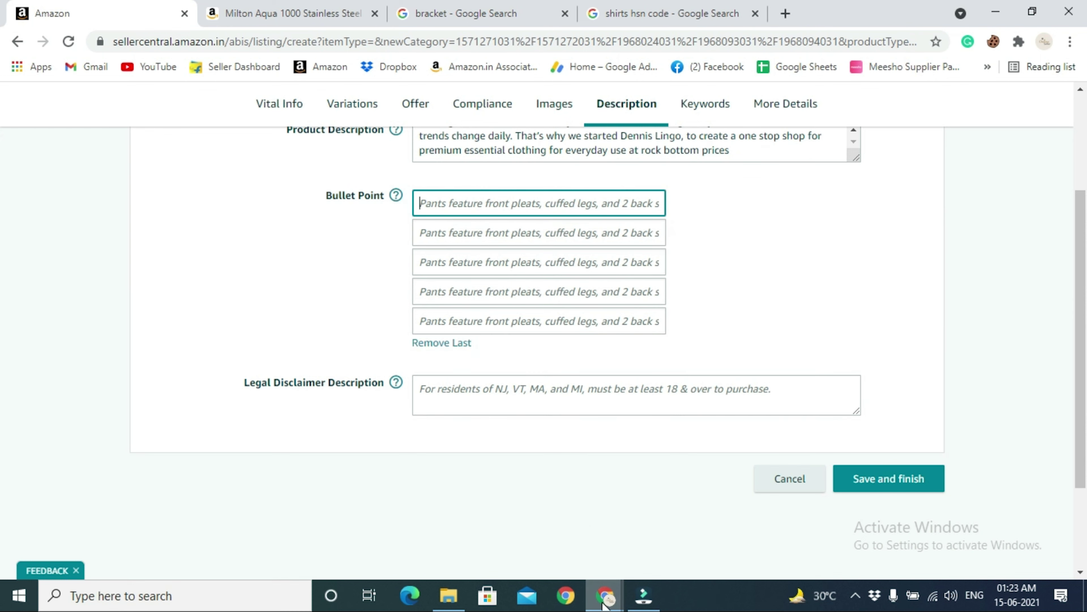
# Paste the care instructions, slim fit line and cotton fabric description into bullets one to three.
pyautogui.rightClick(428, 203)
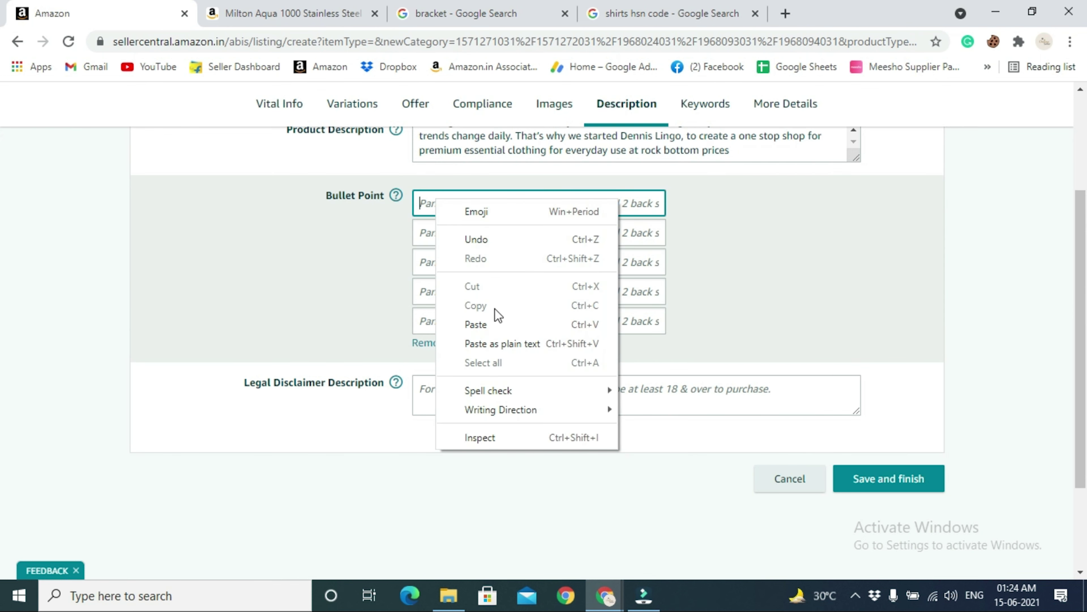
pyautogui.click(492, 322)
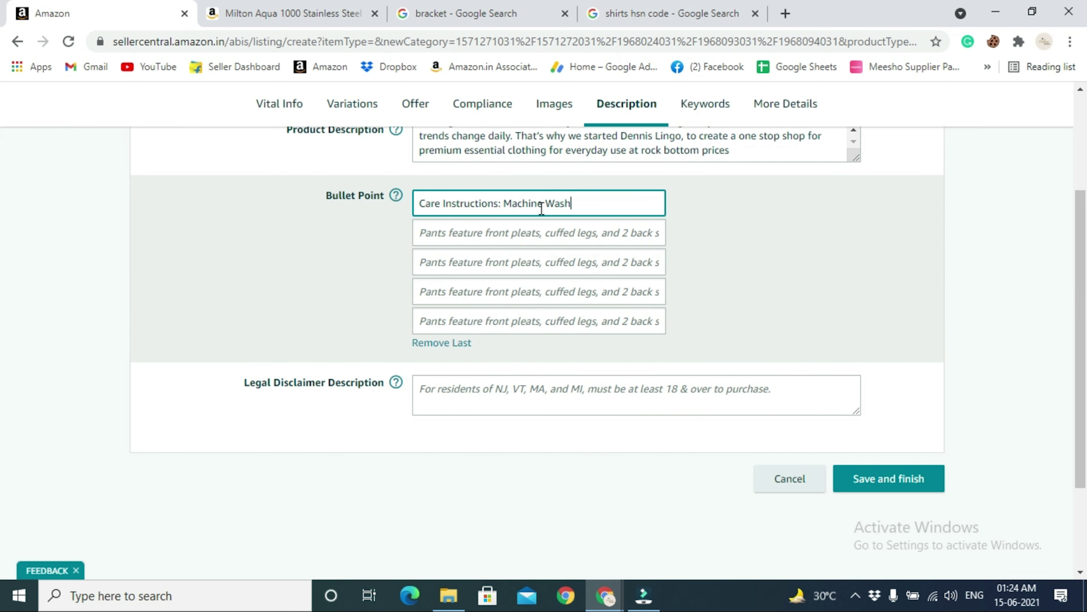
pyautogui.click(535, 231)
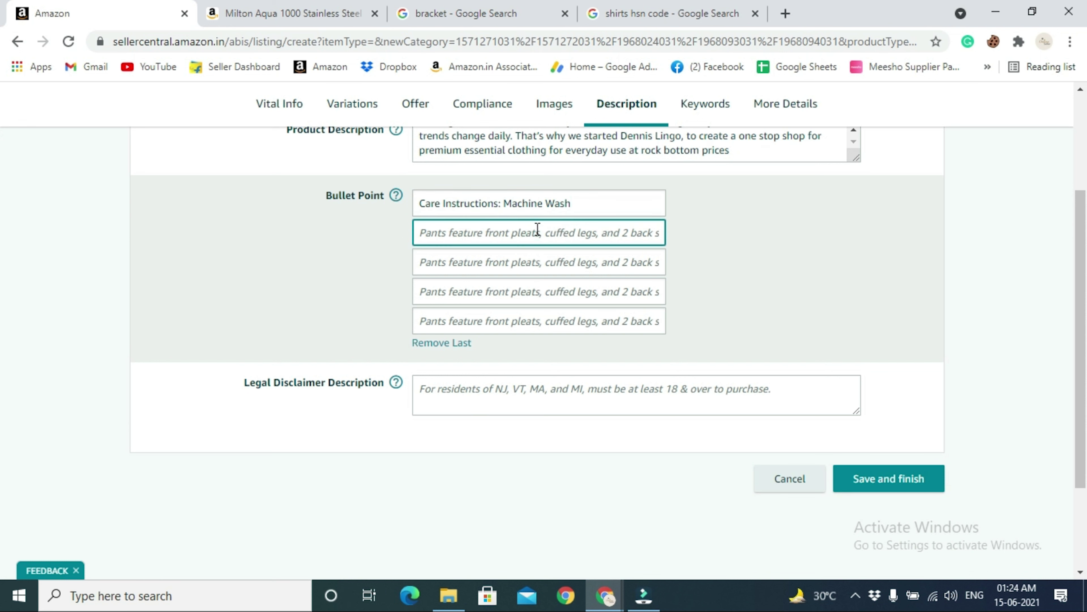
pyautogui.rightClick(520, 232)
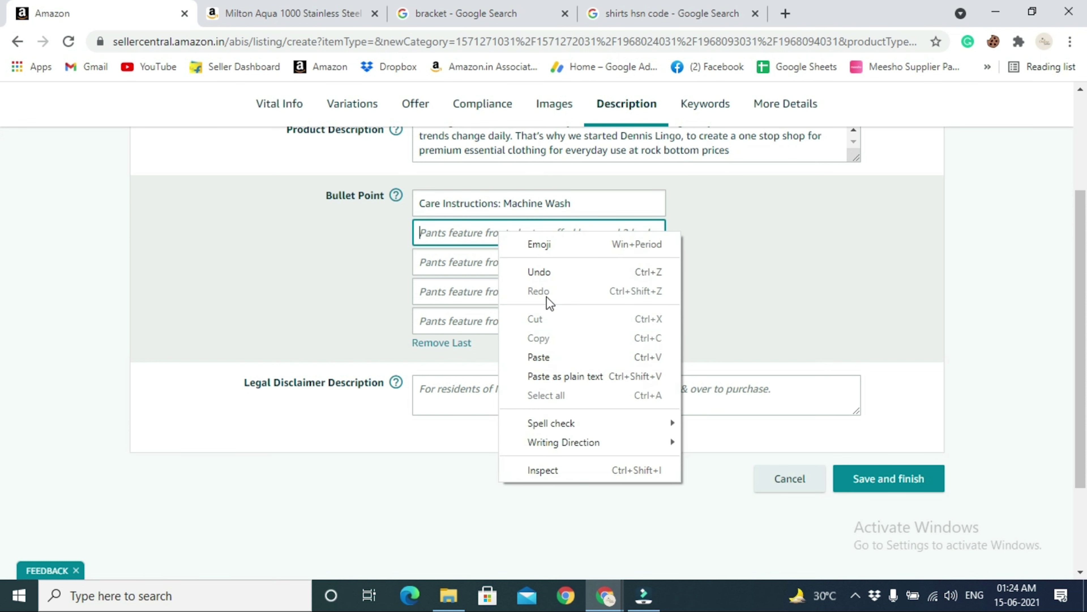
pyautogui.click(565, 358)
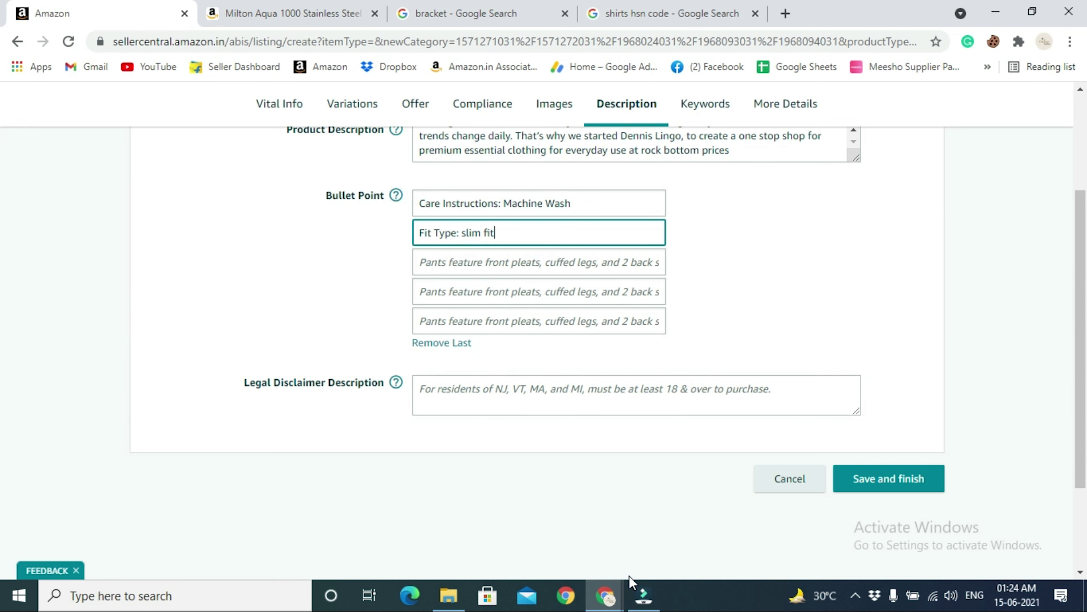
pyautogui.rightClick(468, 259)
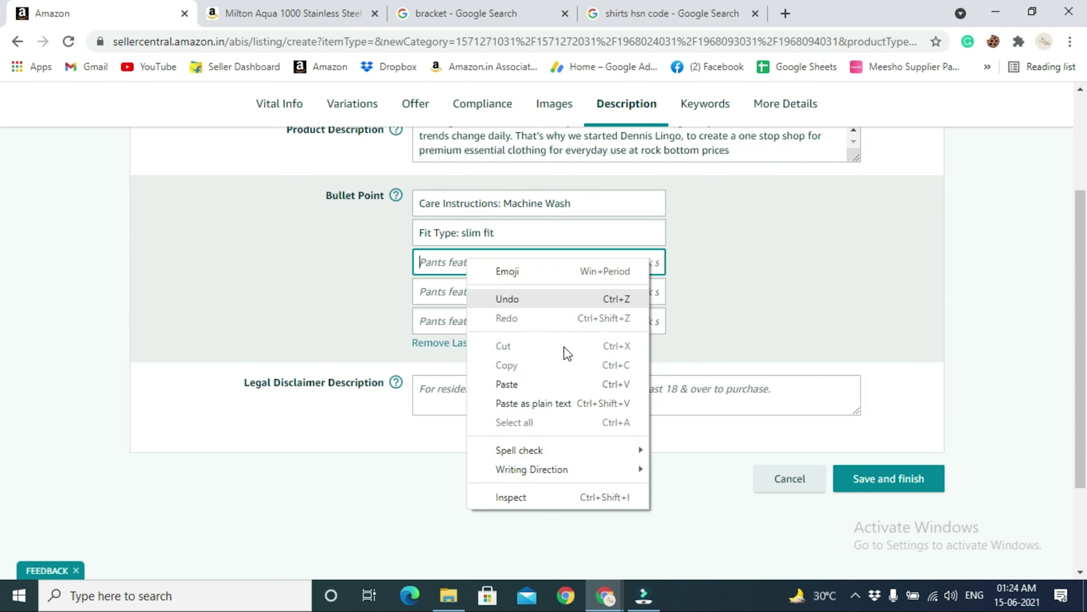
pyautogui.click(541, 383)
pyautogui.moveTo(568, 262); pyautogui.dragTo(429, 262)
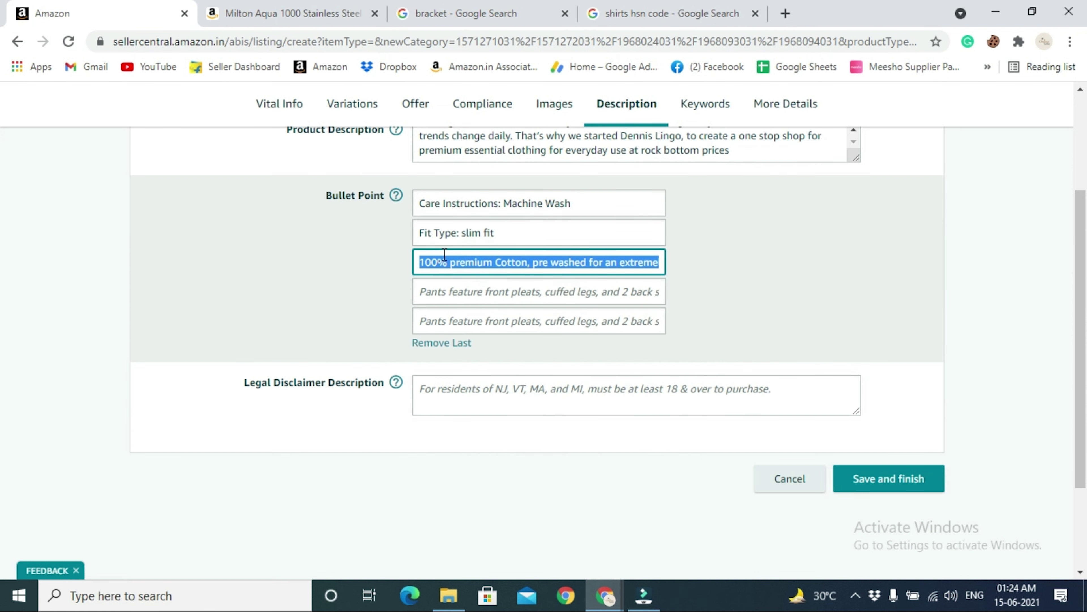
pyautogui.click(455, 262)
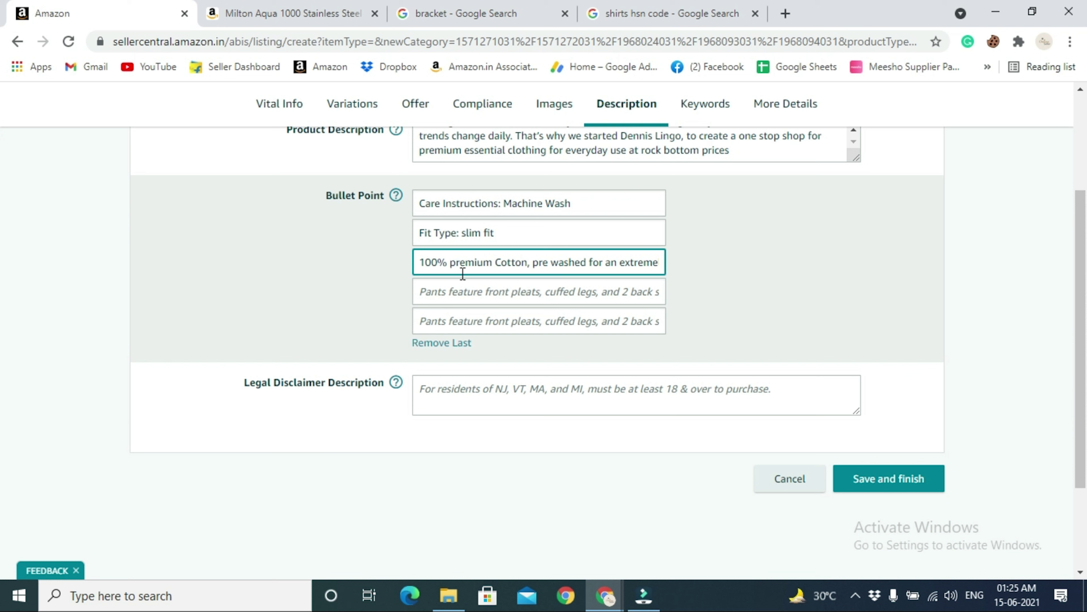
# Paste the slim fit size chart note and casual wear line into bullets four and five.
pyautogui.click(494, 286)
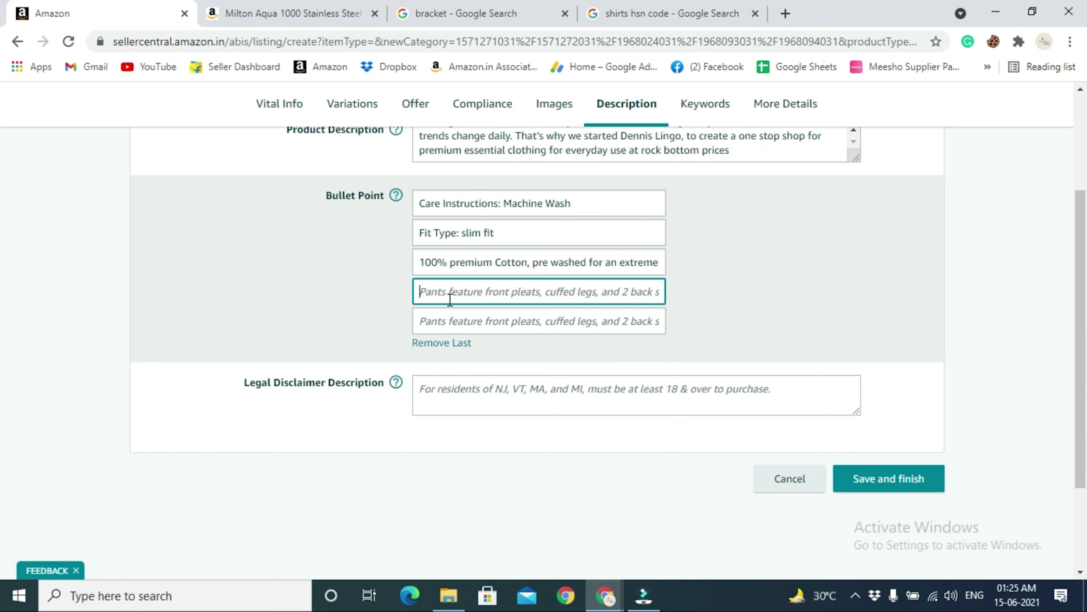
pyautogui.rightClick(457, 292)
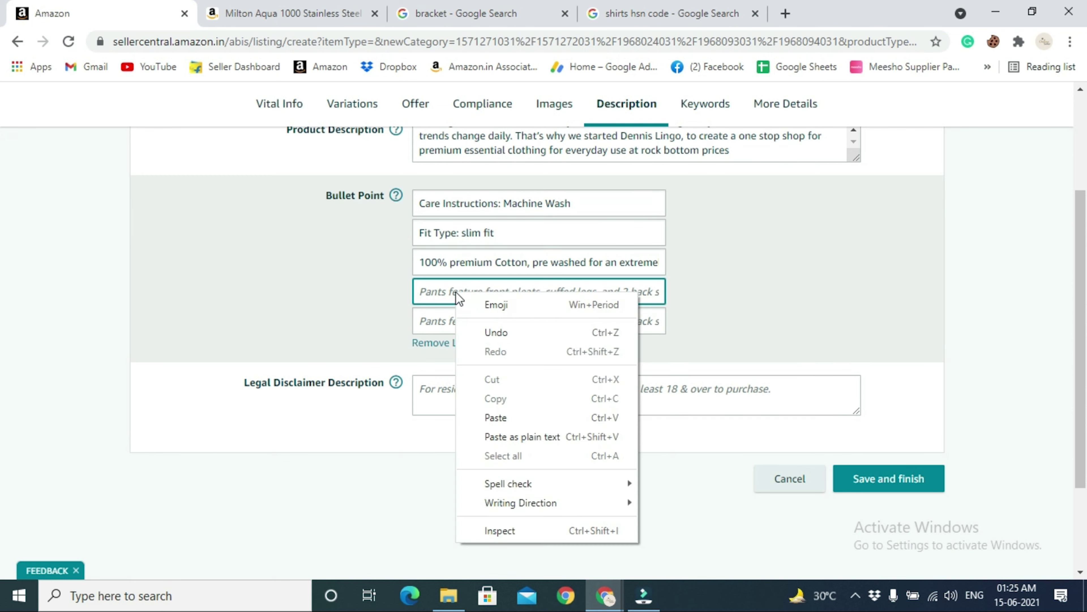
pyautogui.click(519, 412)
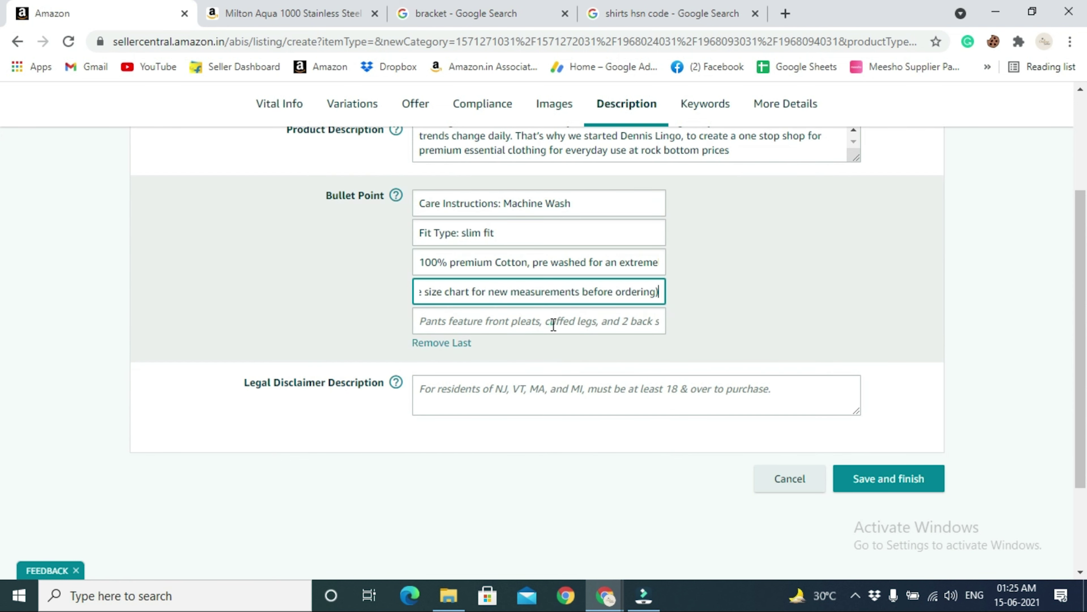
pyautogui.click(553, 322)
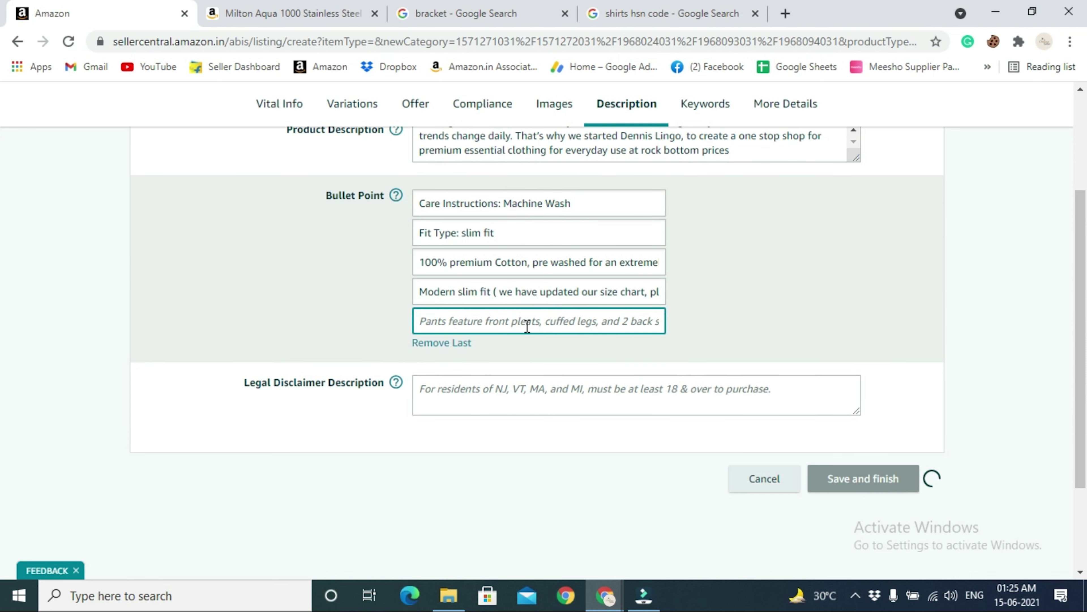
pyautogui.rightClick(468, 321)
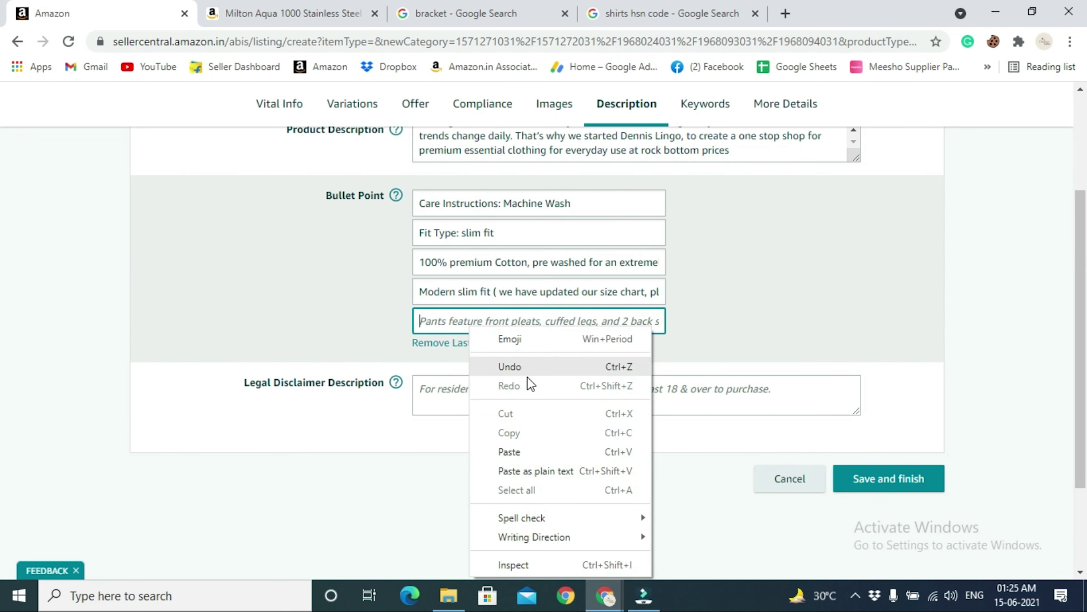
pyautogui.click(513, 452)
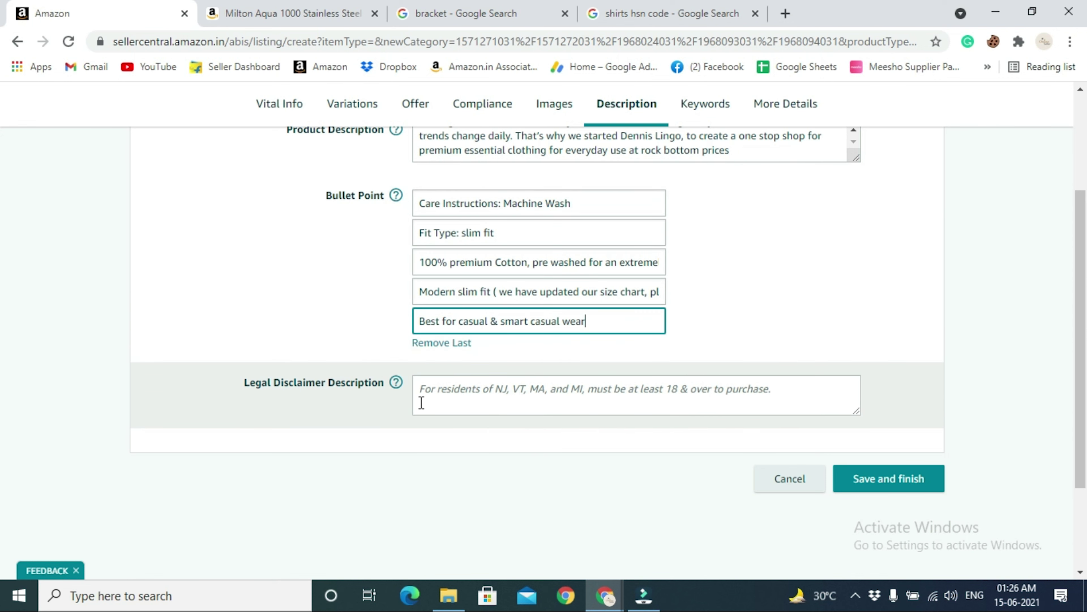
# Scroll back up and open the listing's Keywords section.
pyautogui.scroll(2, 509, 441)
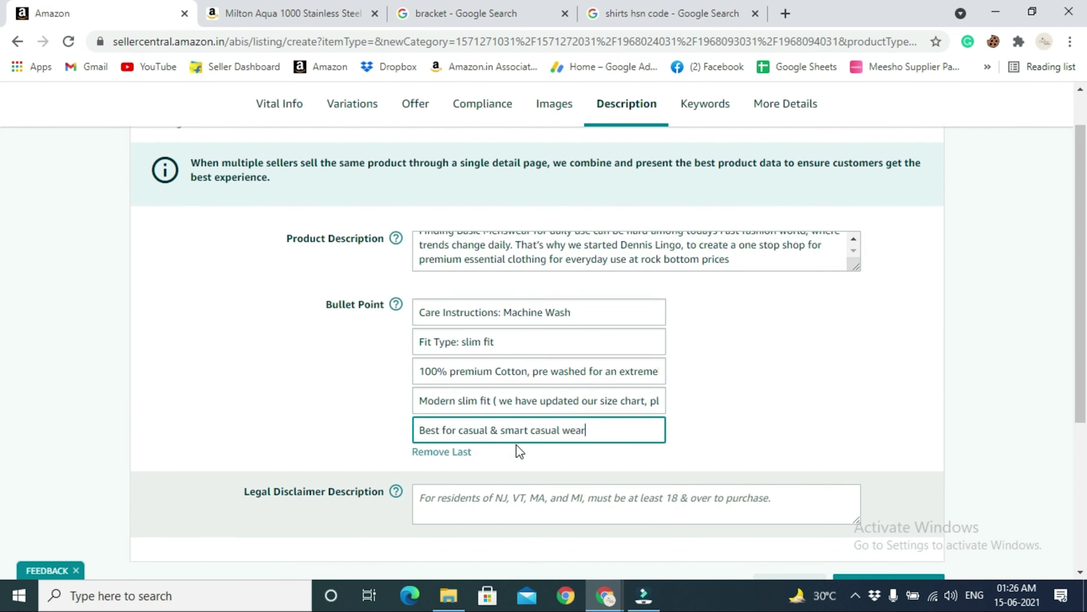
pyautogui.scroll(2, 516, 445)
pyautogui.click(707, 124)
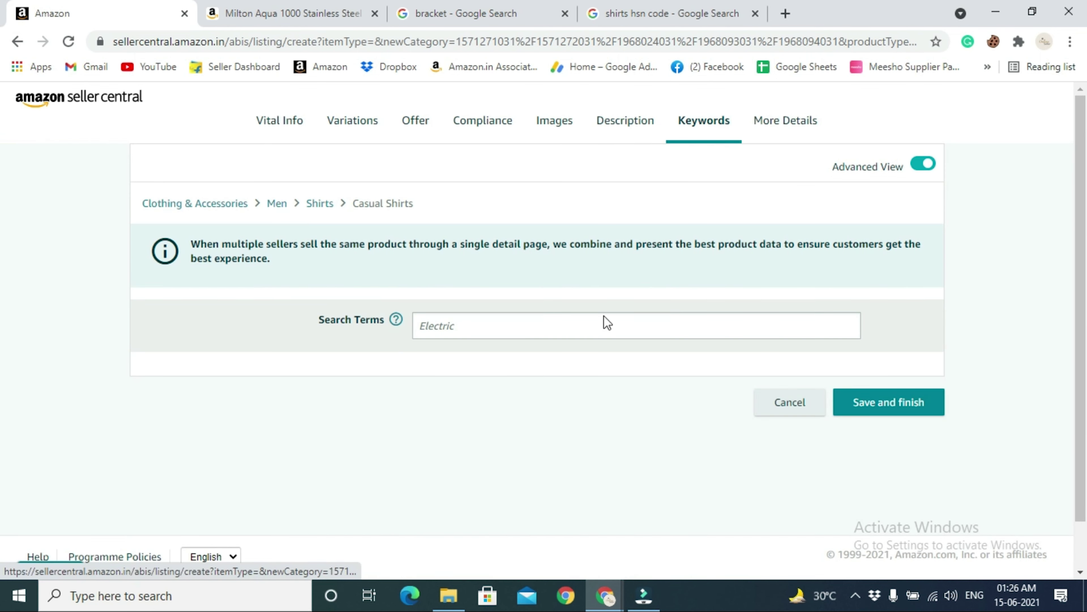
# Focus the empty Search Terms box, select the Milton Aqua page's query, then view the 'bracket' Google results.
pyautogui.click(484, 333)
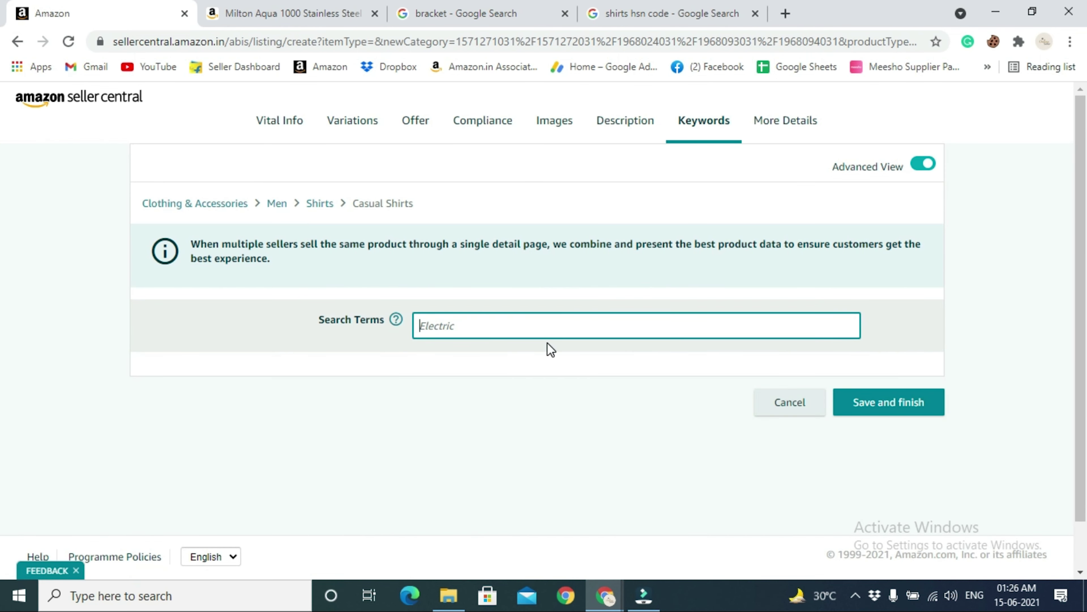
pyautogui.click(291, 12)
pyautogui.scroll(5, 626, 246)
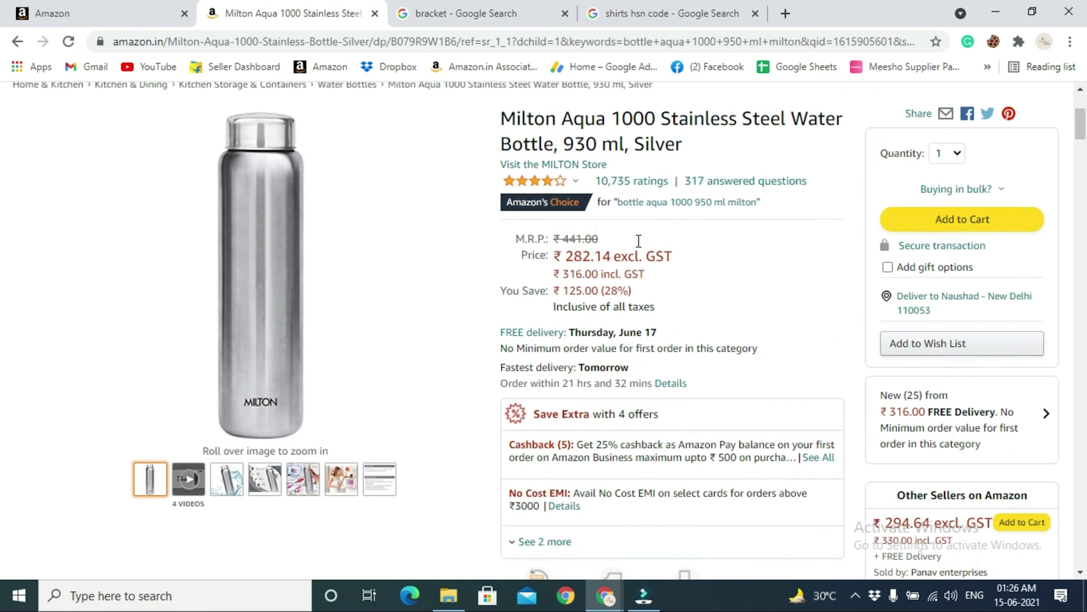
pyautogui.scroll(5, 638, 240)
pyautogui.moveTo(167, 140); pyautogui.dragTo(306, 144)
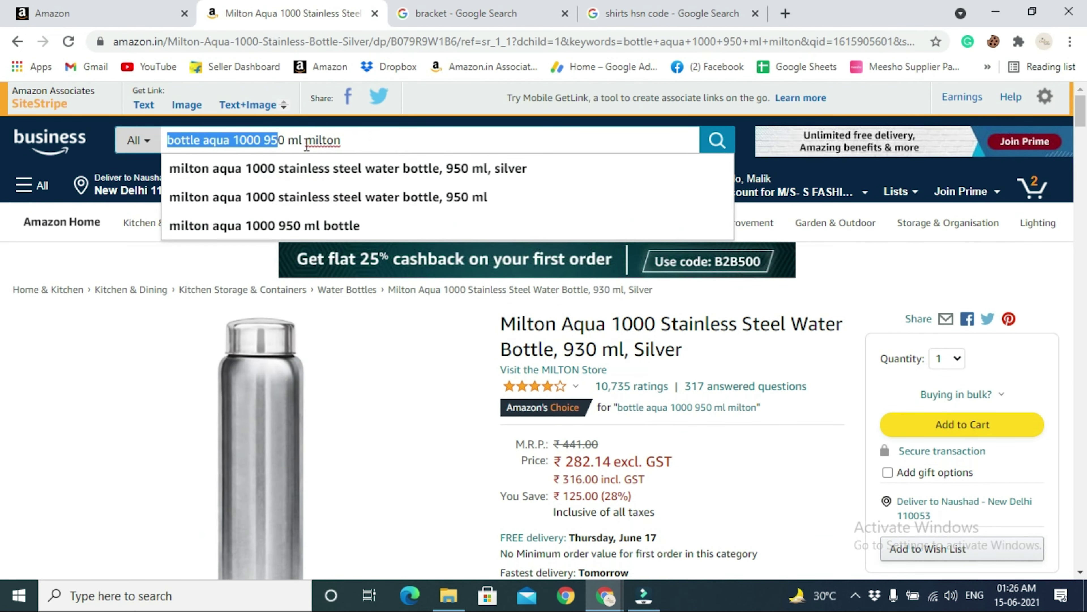
pyautogui.moveTo(377, 141); pyautogui.dragTo(172, 147)
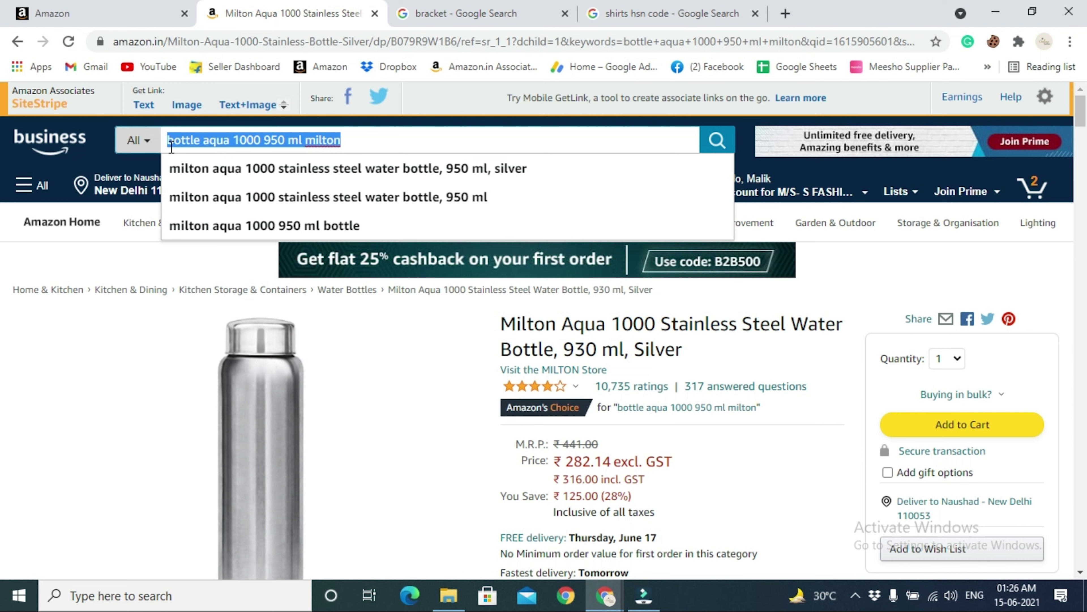
pyautogui.click(450, 14)
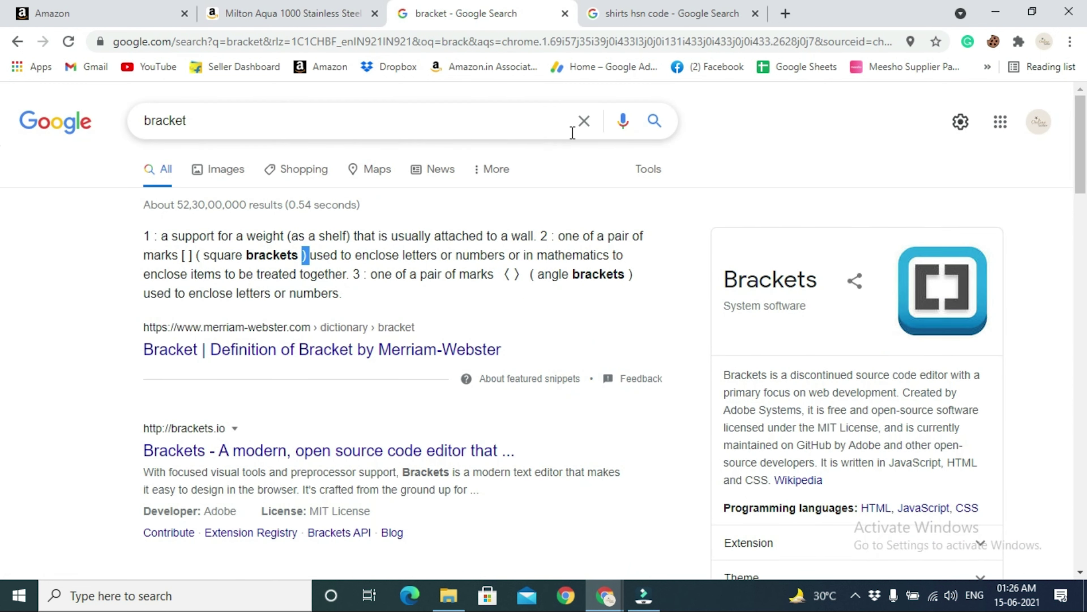
# Search Google for 'best shirt keywords for amazon' and scroll through the results.
pyautogui.click(579, 125)
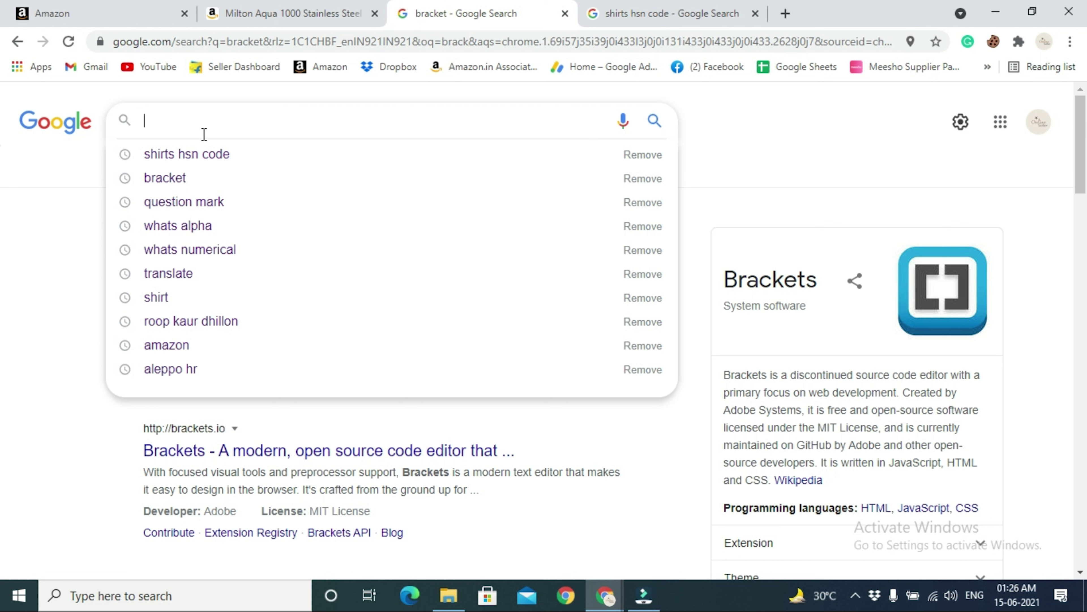
pyautogui.write('be')
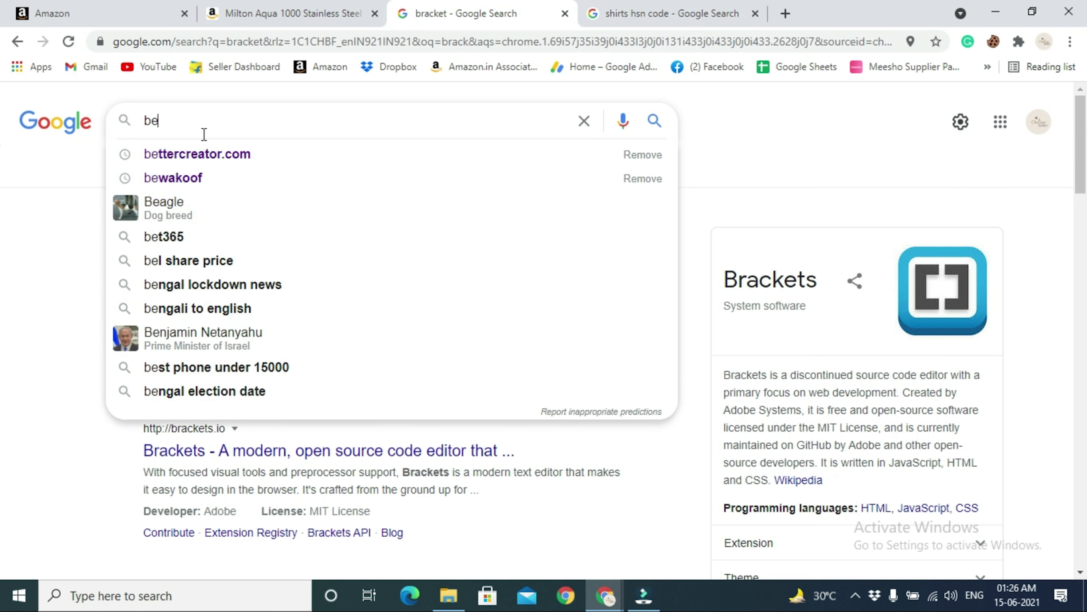
pyautogui.press('BackSpace')
pyautogui.press('BackSpace')
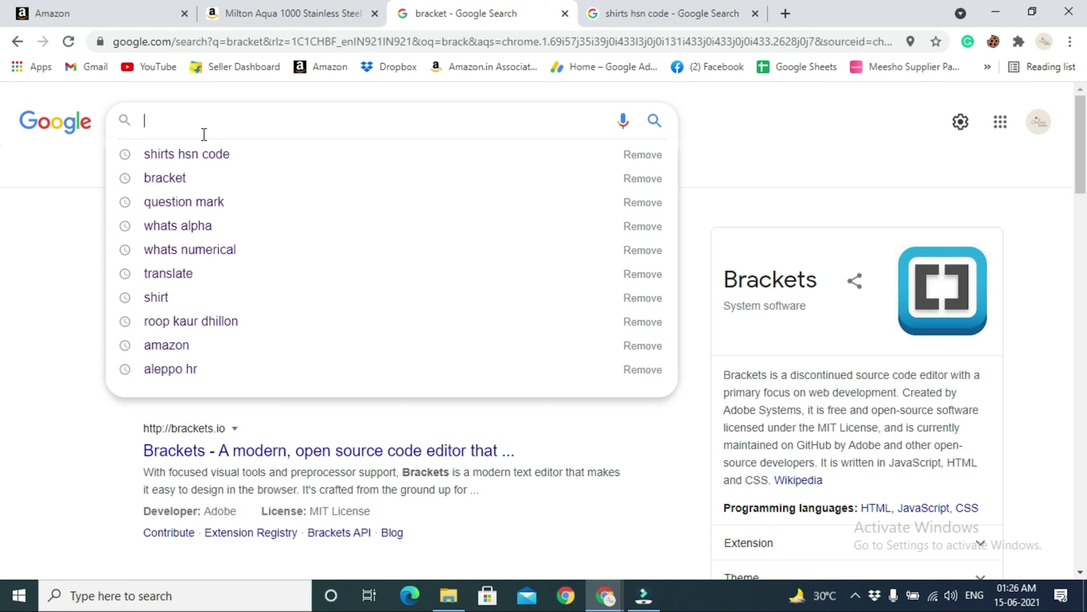
pyautogui.write('be')
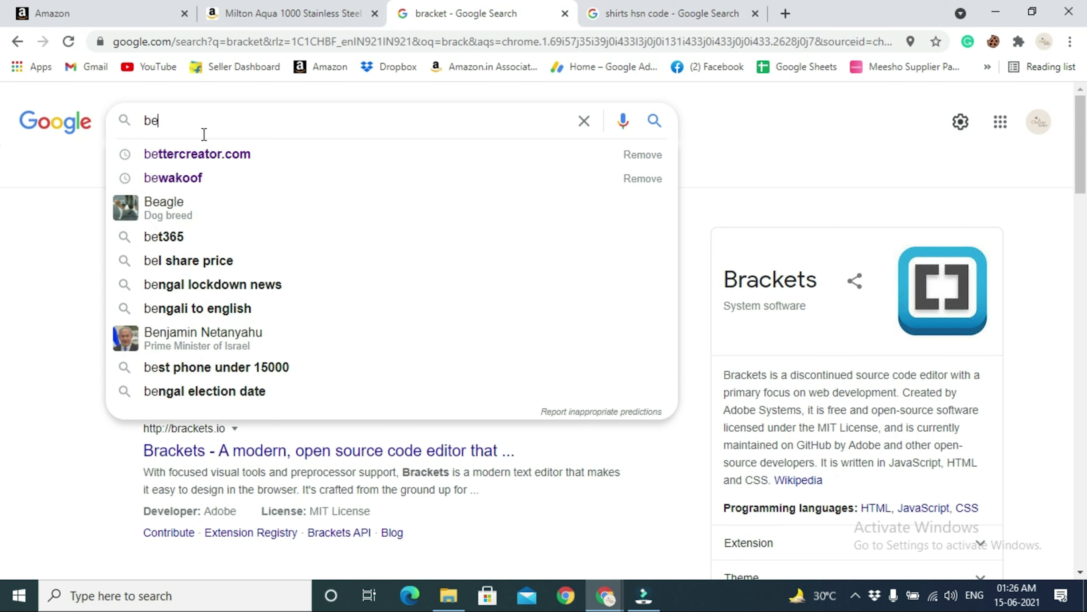
pyautogui.write('st shirt ')
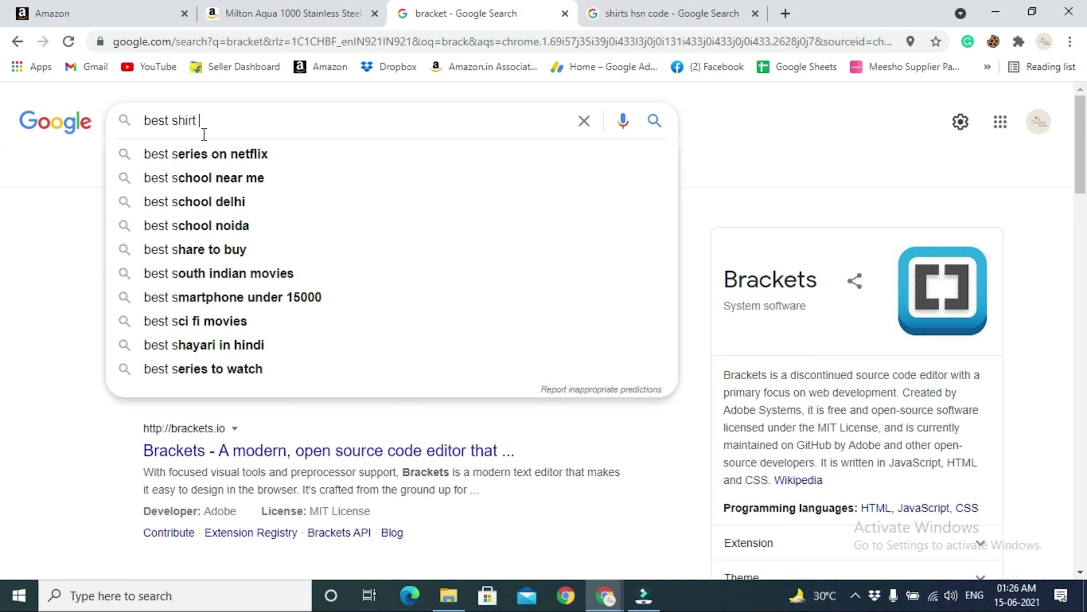
pyautogui.write('keywor')
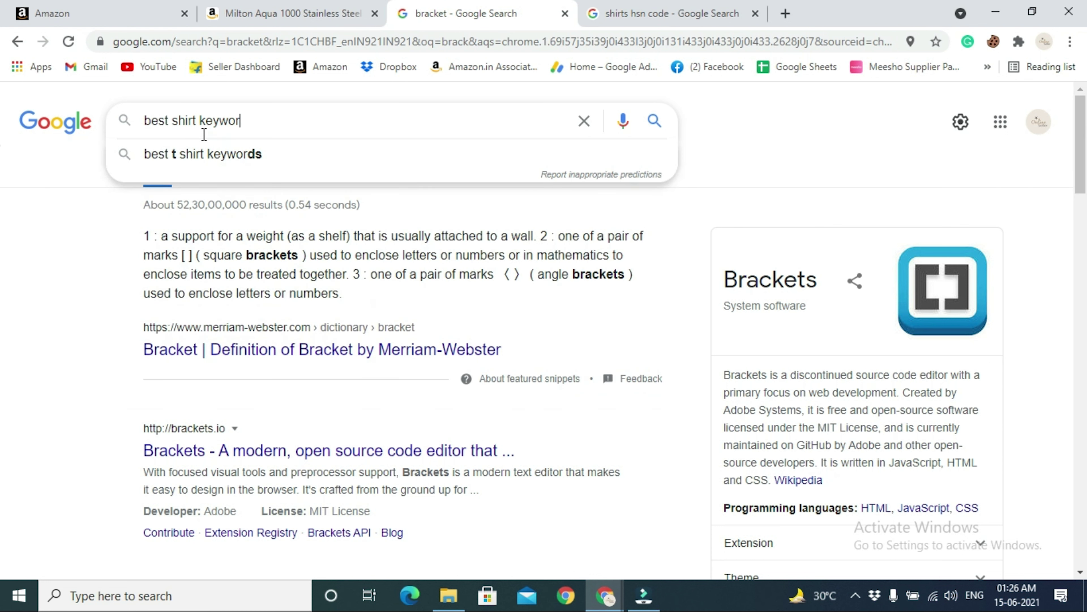
pyautogui.write('ds for amaz')
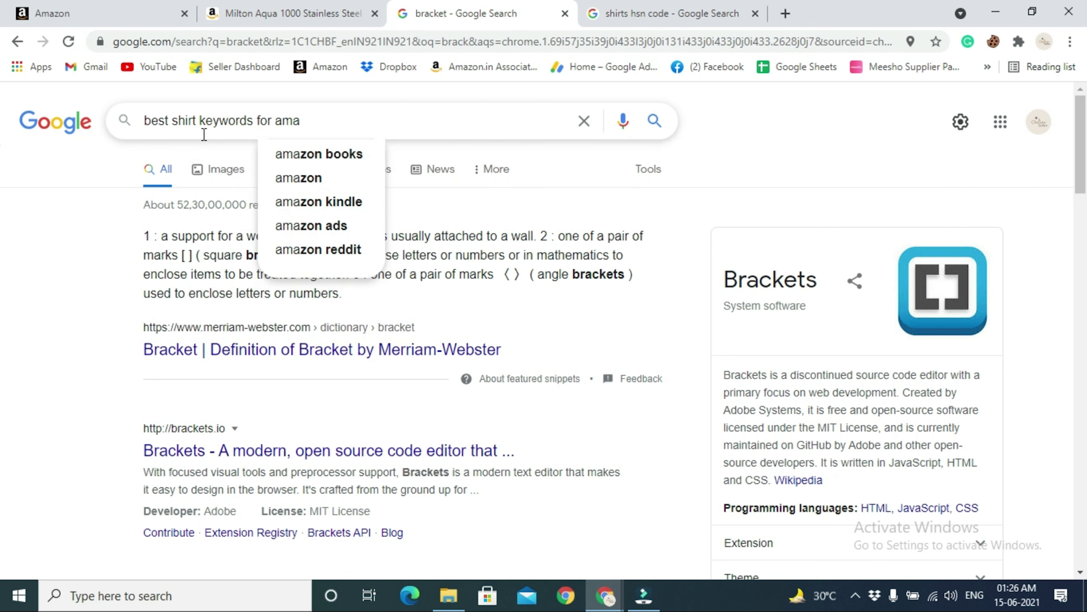
pyautogui.click(325, 179)
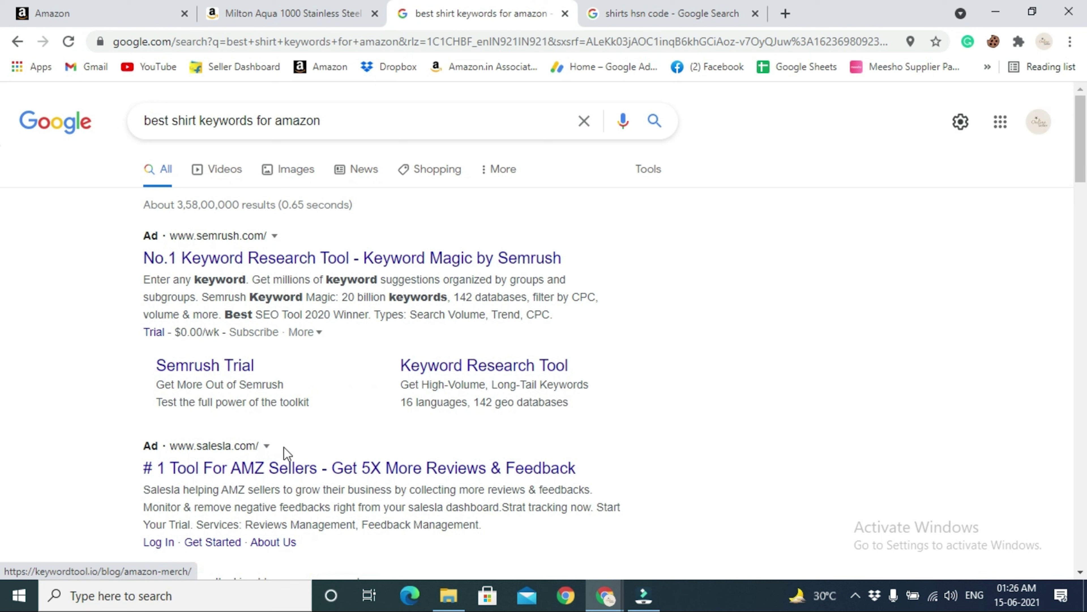
pyautogui.scroll(-3, 250, 451)
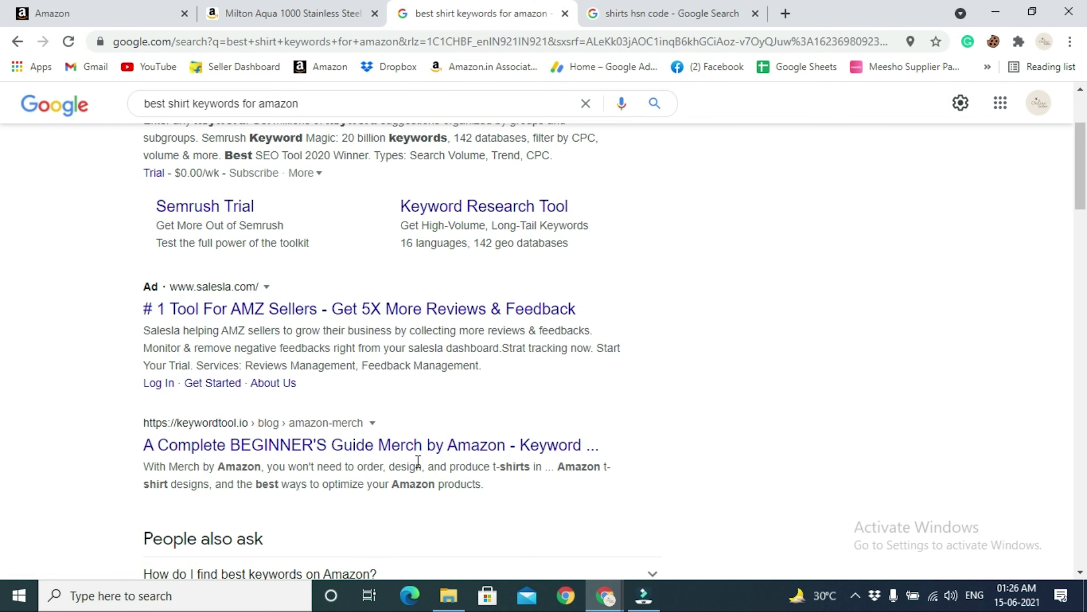
pyautogui.scroll(3, 418, 461)
pyautogui.scroll(-9, 417, 462)
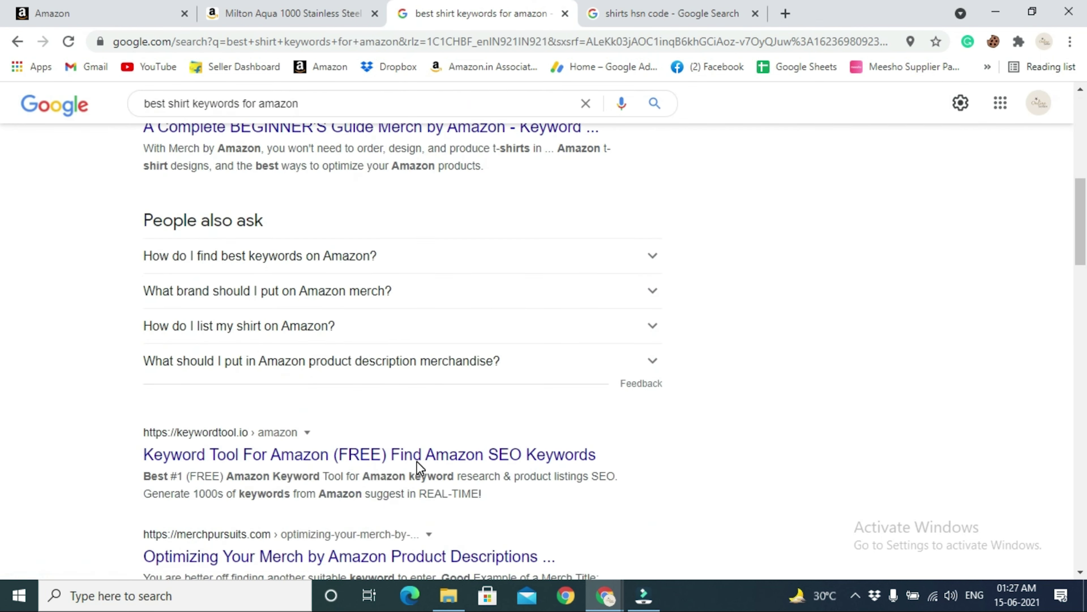
pyautogui.scroll(8, 418, 467)
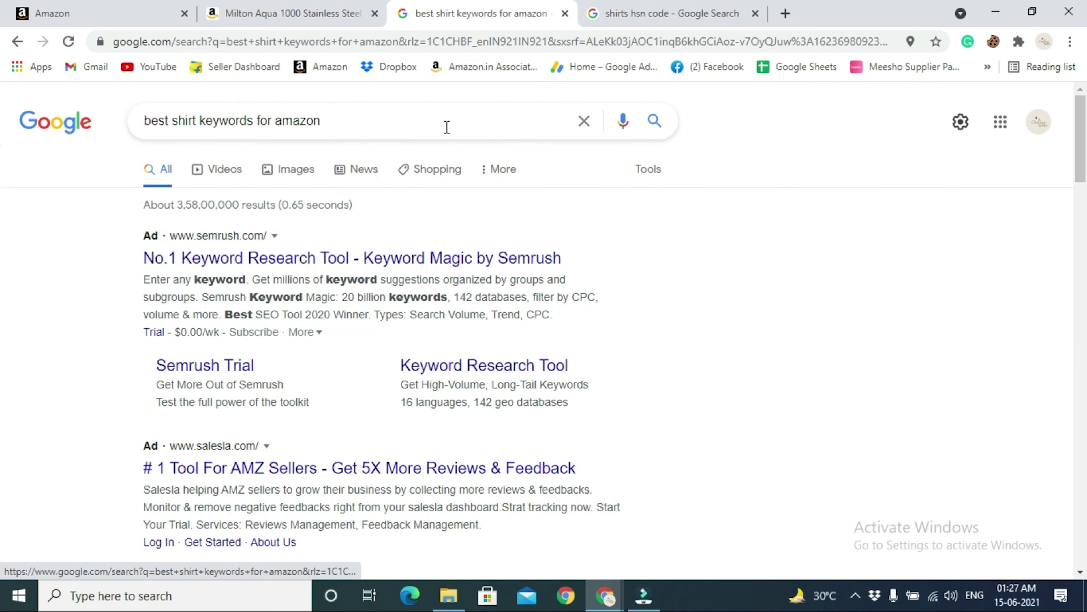
# Look over the open result tabs, then start typing 'Sh' into Amazon's search box.
pyautogui.click(286, 13)
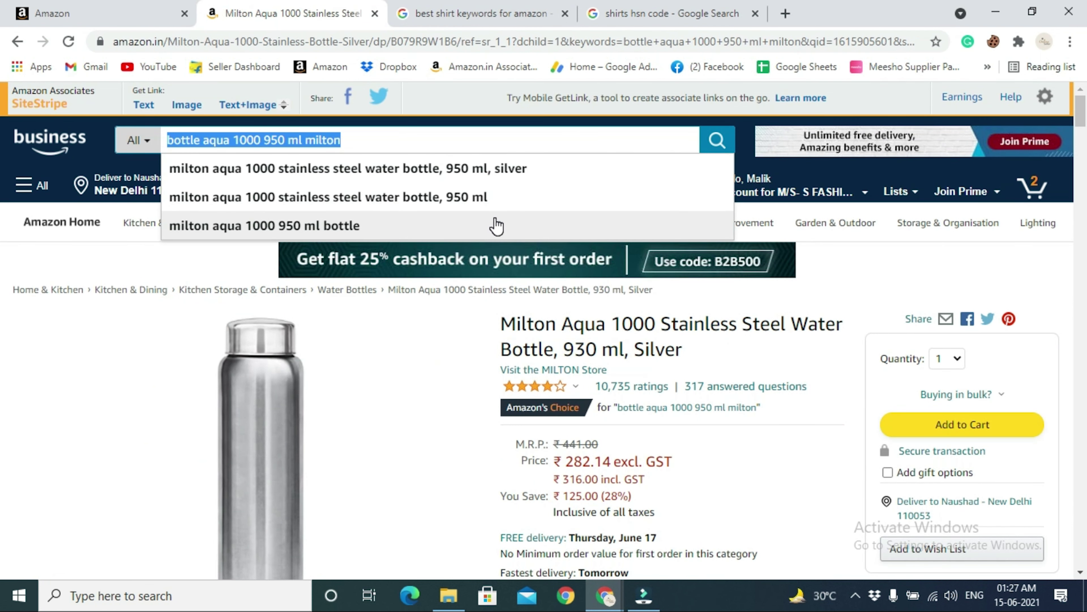
pyautogui.click(465, 18)
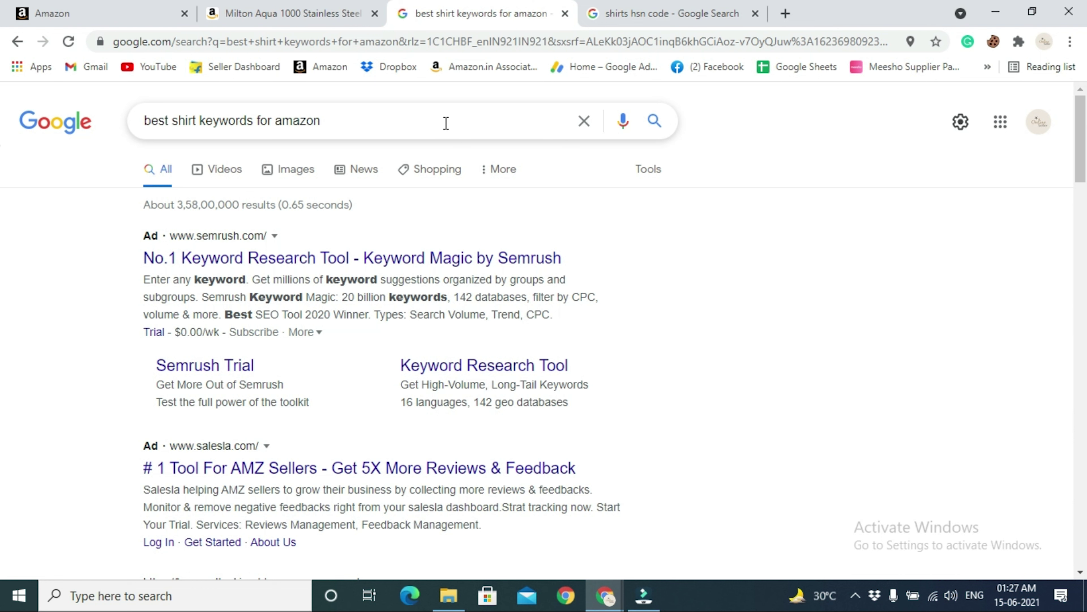
pyautogui.click(670, 17)
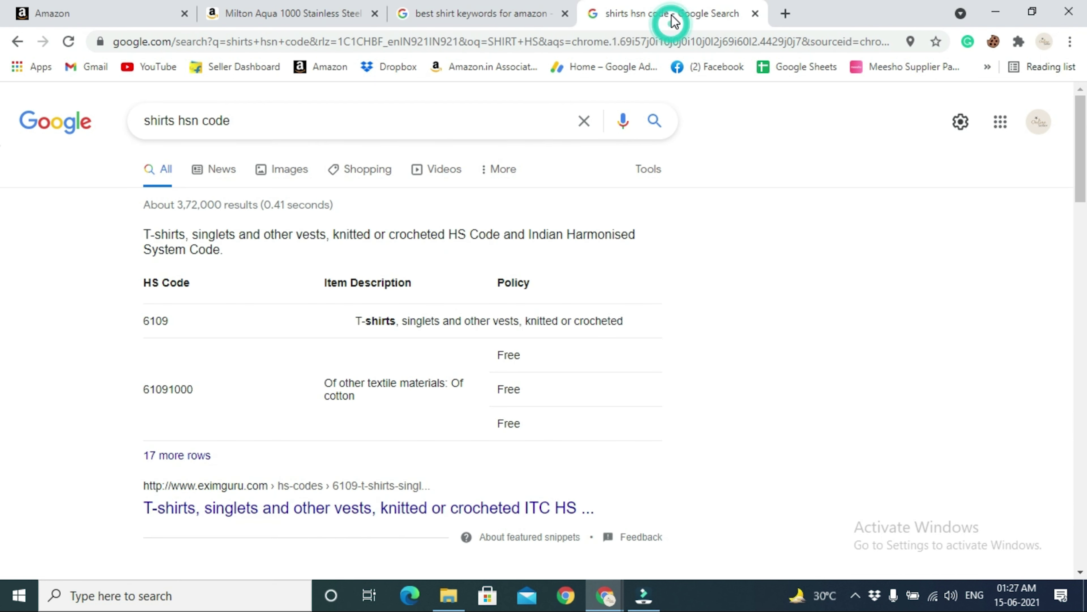
pyautogui.click(501, 23)
pyautogui.click(339, 19)
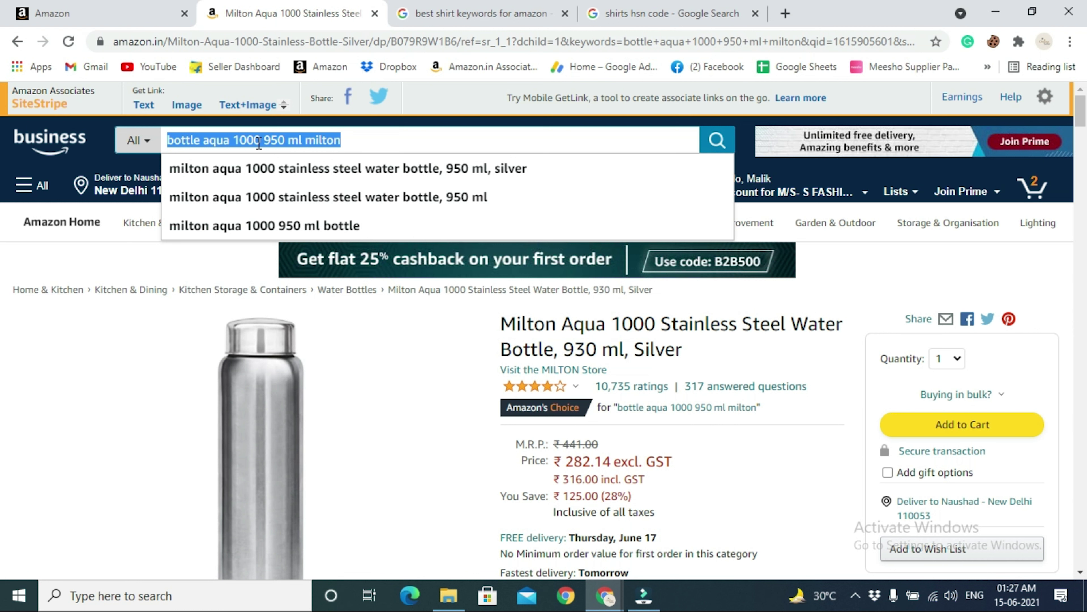
pyautogui.write('Shirt')
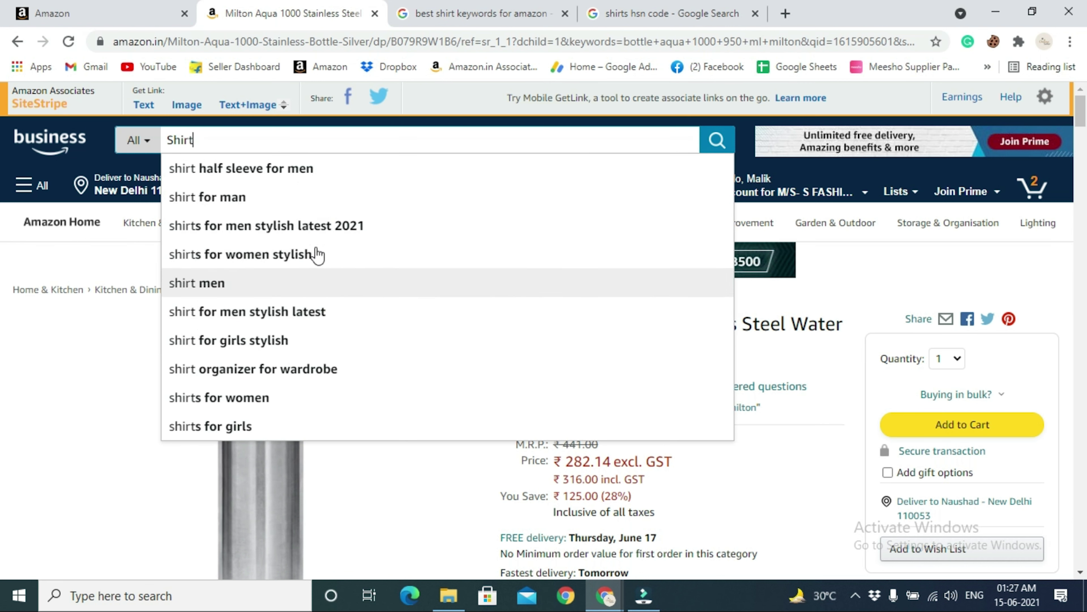
# Clear Google's query, type 'shirt', and remove 'shirts hsn code' and 'shirt' from search history.
pyautogui.click(479, 13)
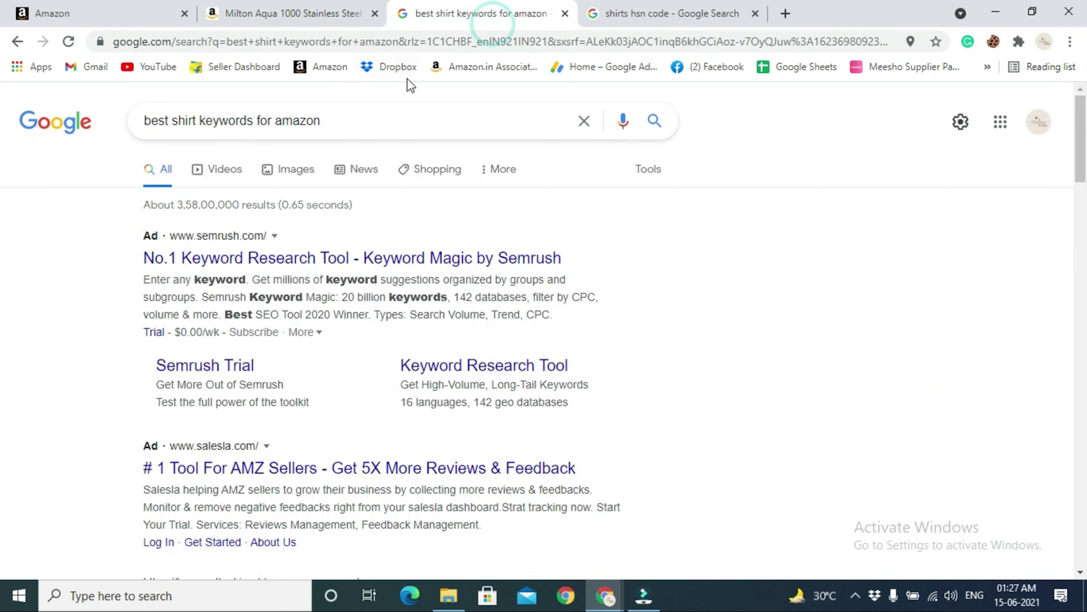
pyautogui.moveTo(377, 130); pyautogui.dragTo(172, 131)
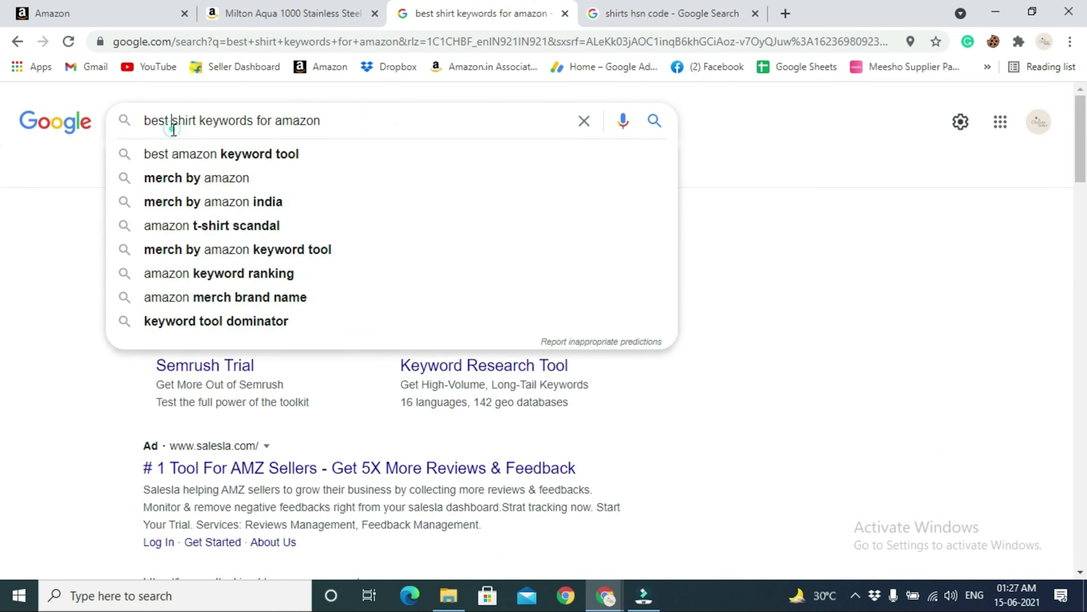
pyautogui.click(584, 123)
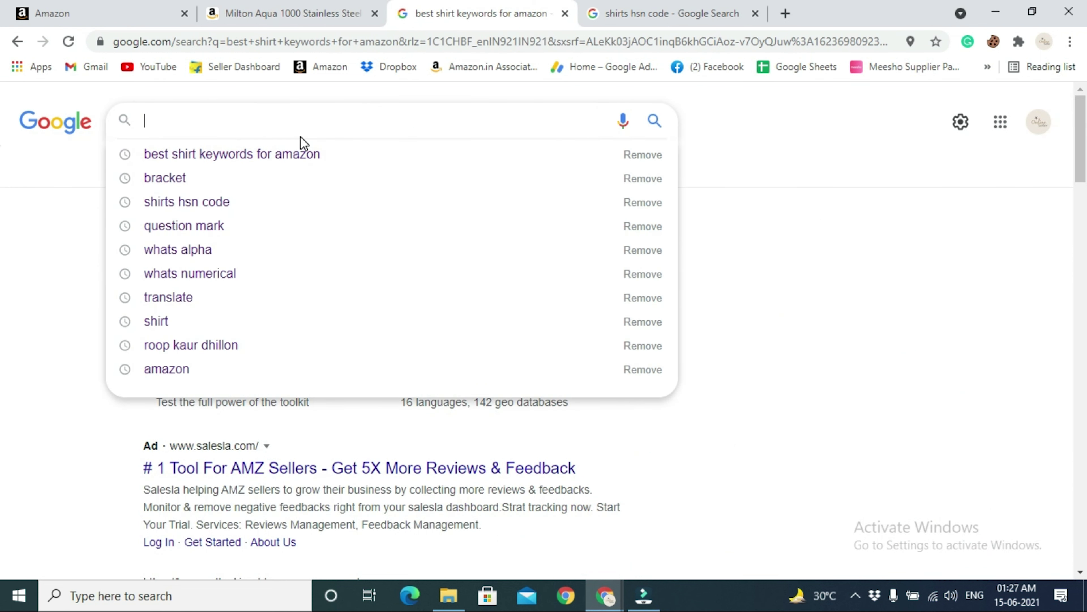
pyautogui.write('shirt')
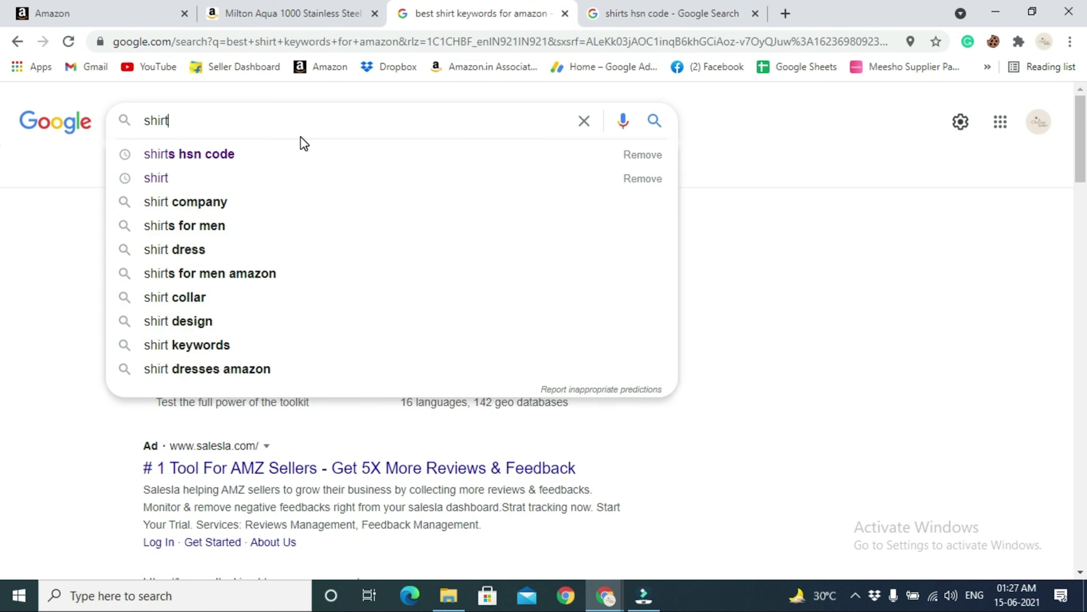
pyautogui.click(640, 155)
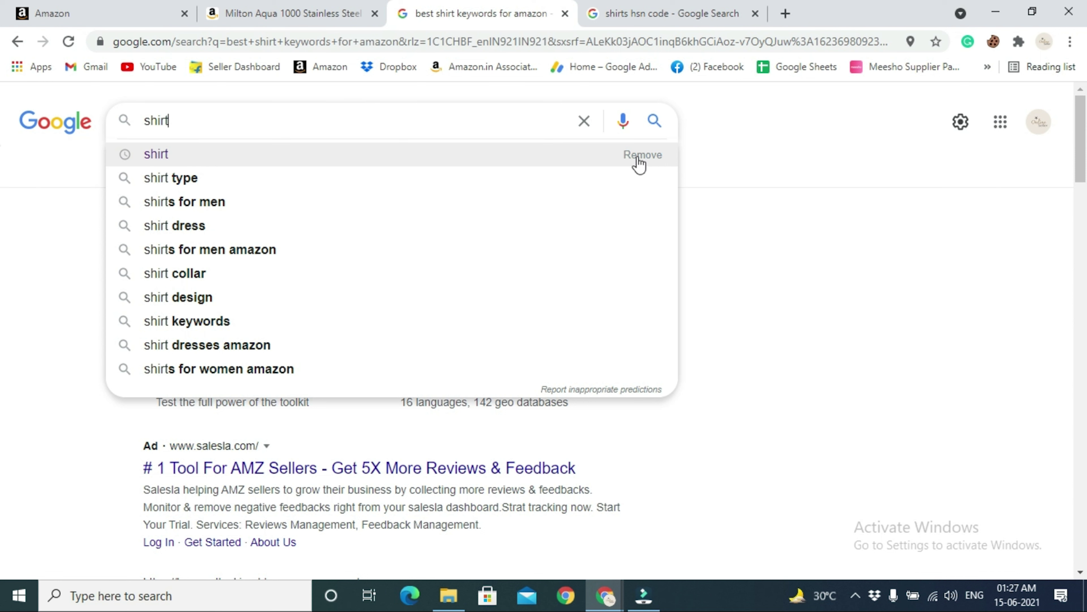
pyautogui.click(643, 158)
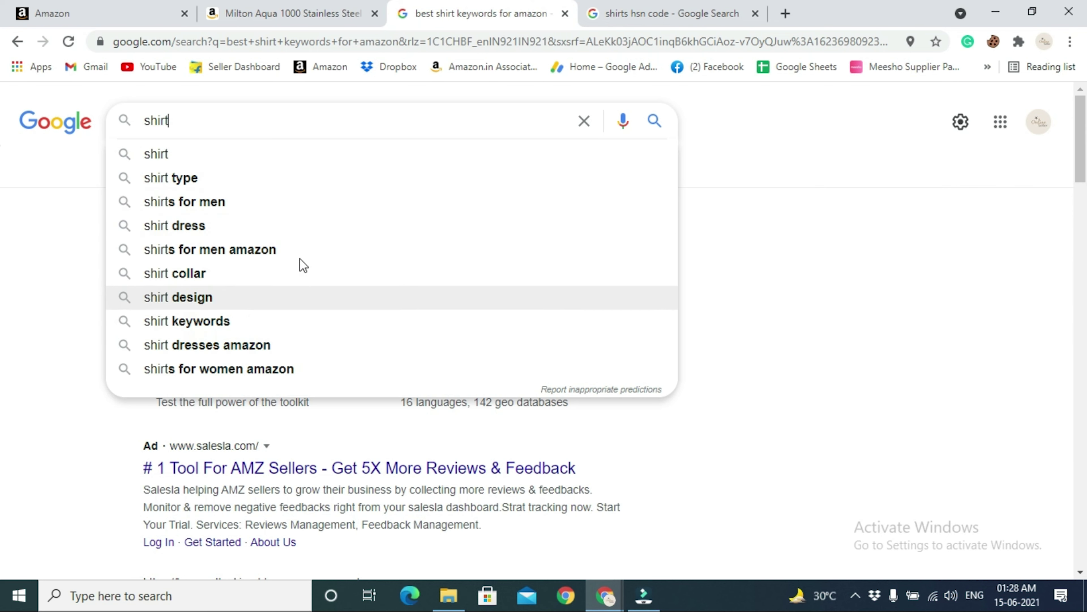
pyautogui.click(287, 18)
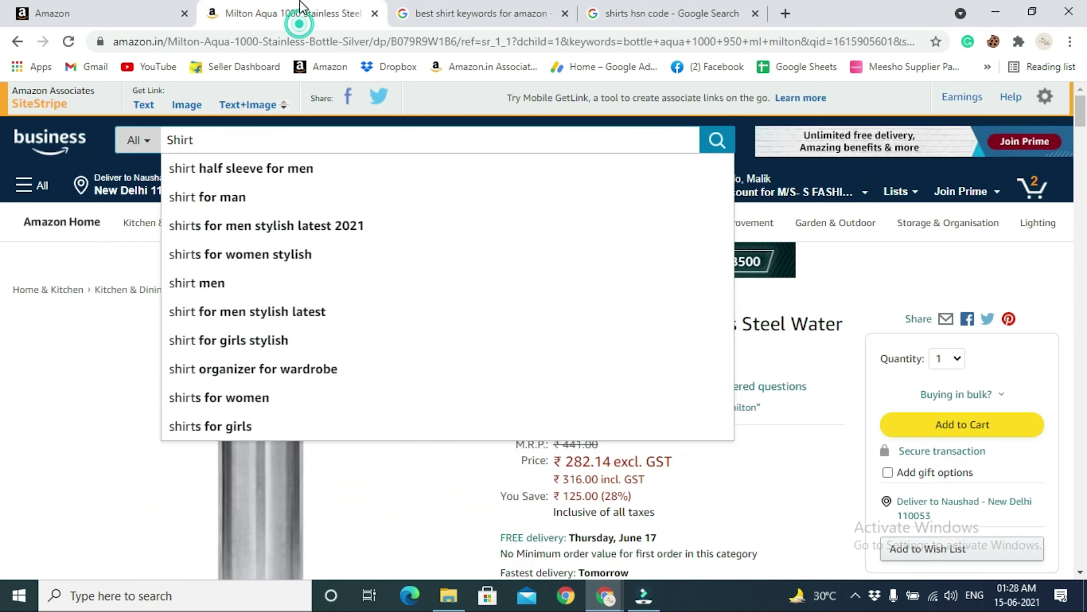
# Search Amazon.in for the 'shirt for man' suggestion and copy that query text.
pyautogui.click(242, 142)
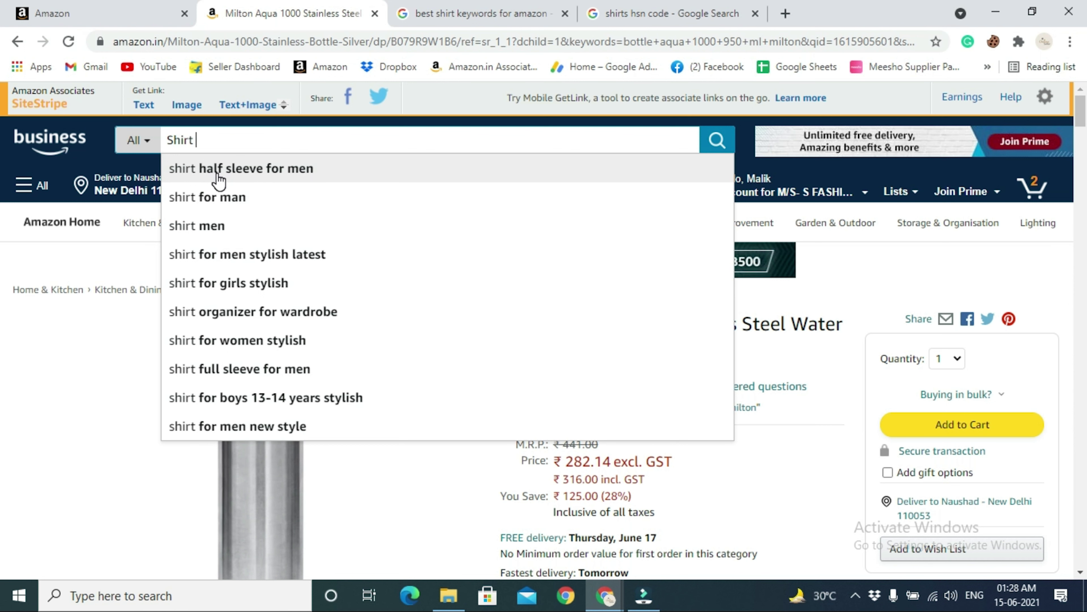
pyautogui.click(278, 207)
pyautogui.tripleClick(189, 142)
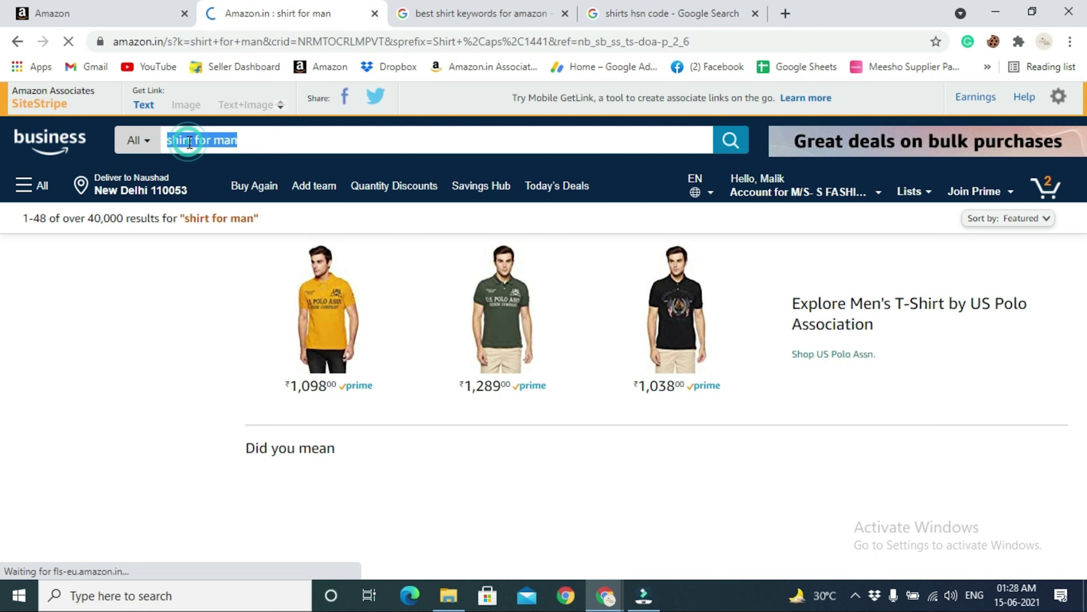
pyautogui.rightClick(190, 142)
pyautogui.click(240, 200)
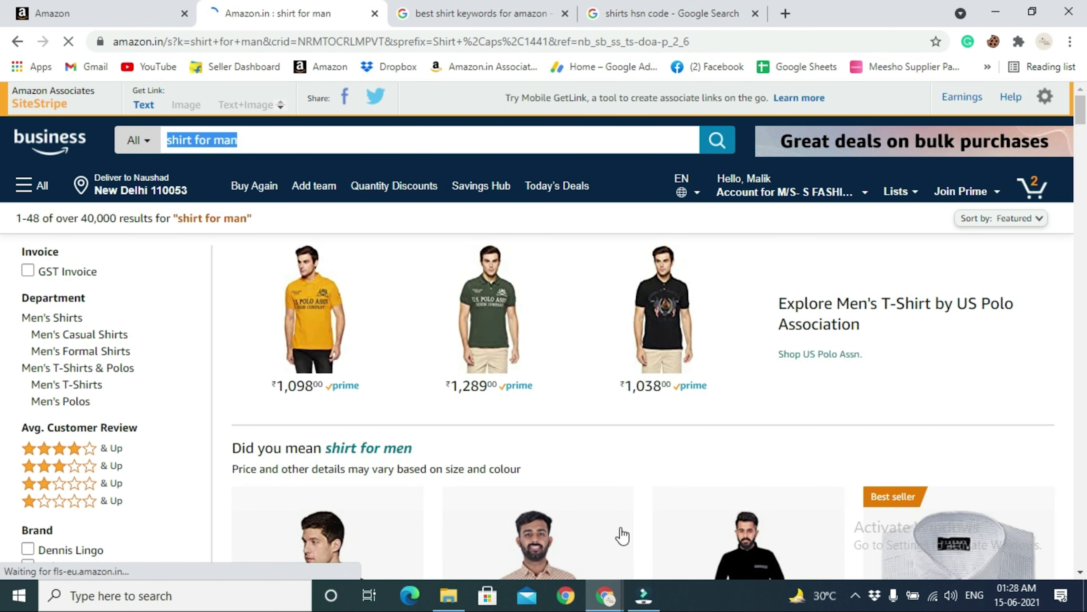
pyautogui.click(22, 13)
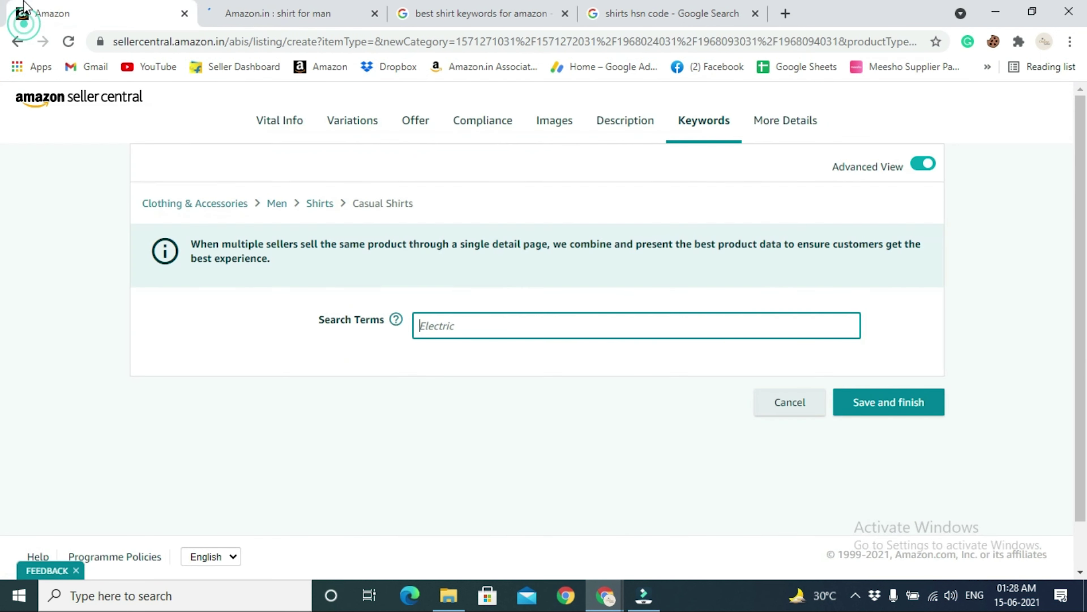
# Paste 'shirt for man' into Search Terms, then show Amazon.in suggestions extending that phrase.
pyautogui.rightClick(468, 329)
pyautogui.click(524, 221)
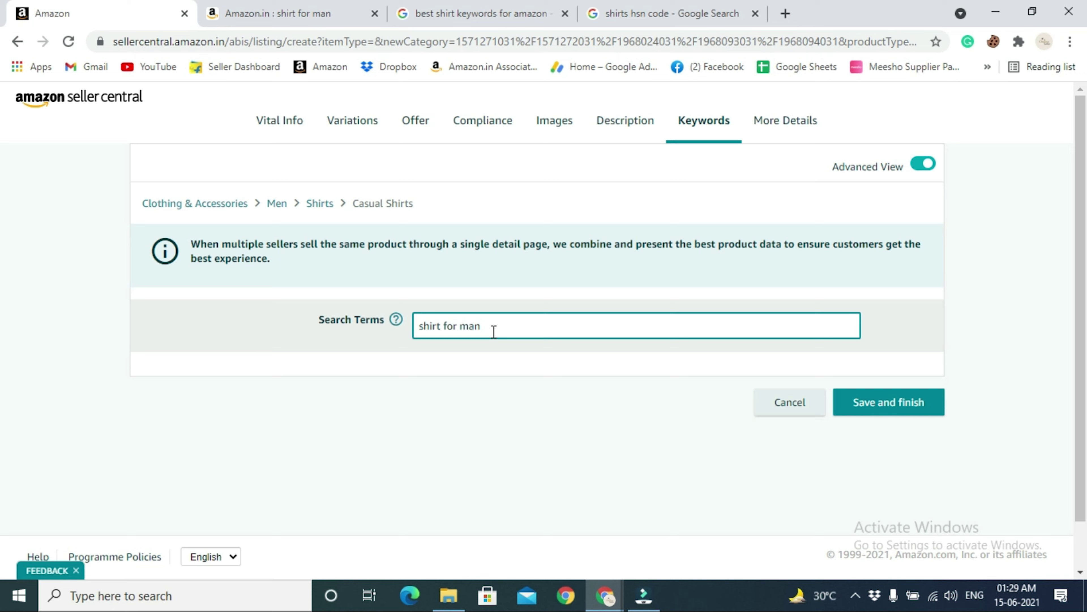
pyautogui.click(299, 15)
pyautogui.click(278, 134)
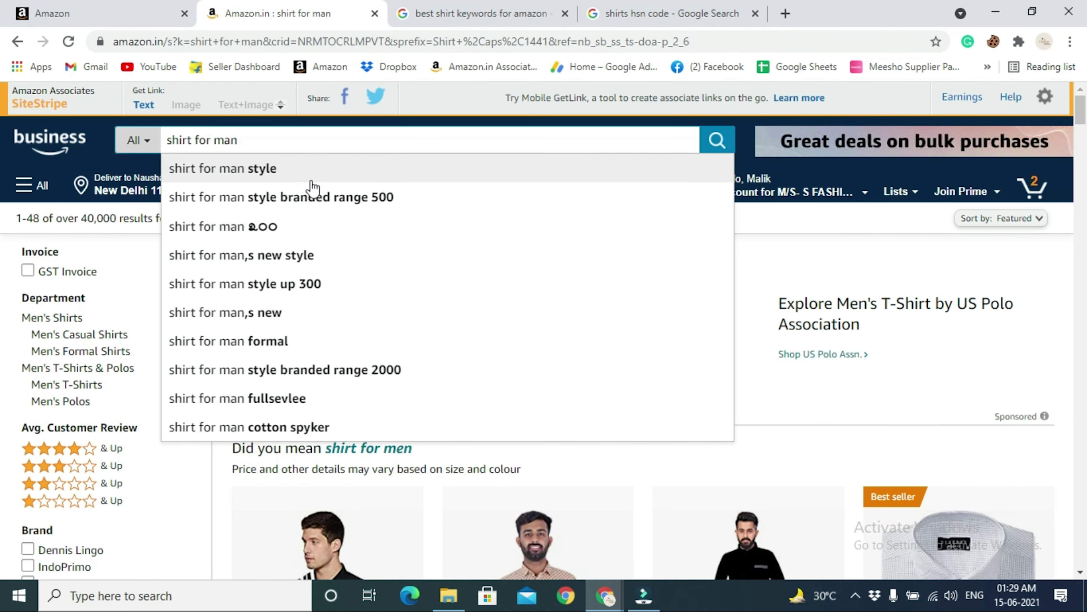
# Search 'shirt for man style branded range 500' and append 'style branded range 500' to Search Terms.
pyautogui.click(325, 208)
pyautogui.moveTo(380, 139); pyautogui.dragTo(250, 140)
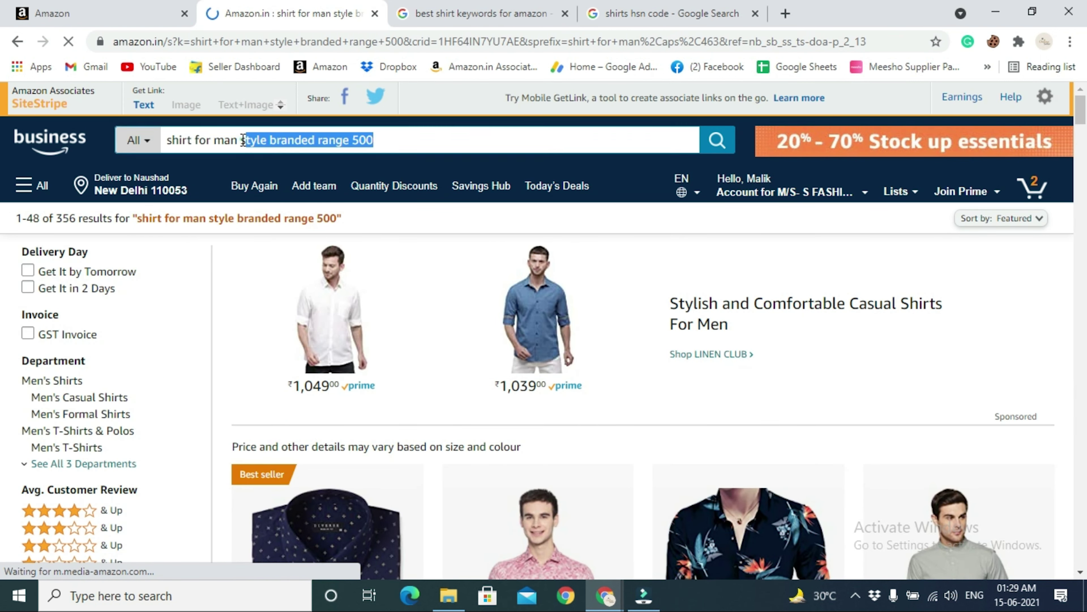
pyautogui.click(247, 141)
pyautogui.tripleClick(247, 141)
pyautogui.click(246, 140)
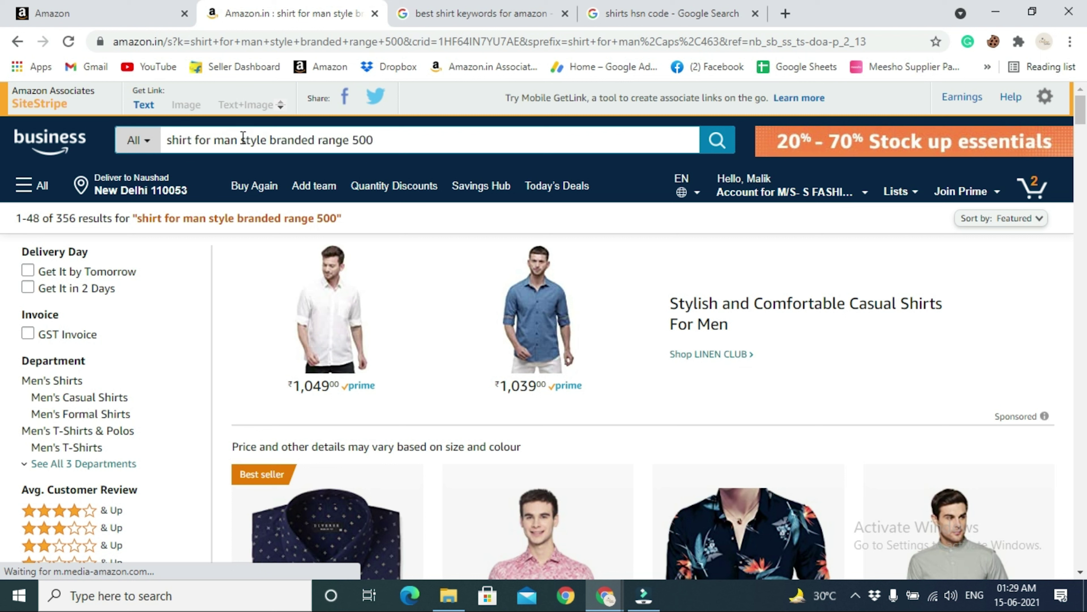
pyautogui.moveTo(243, 139); pyautogui.dragTo(359, 136)
pyautogui.rightClick(368, 137)
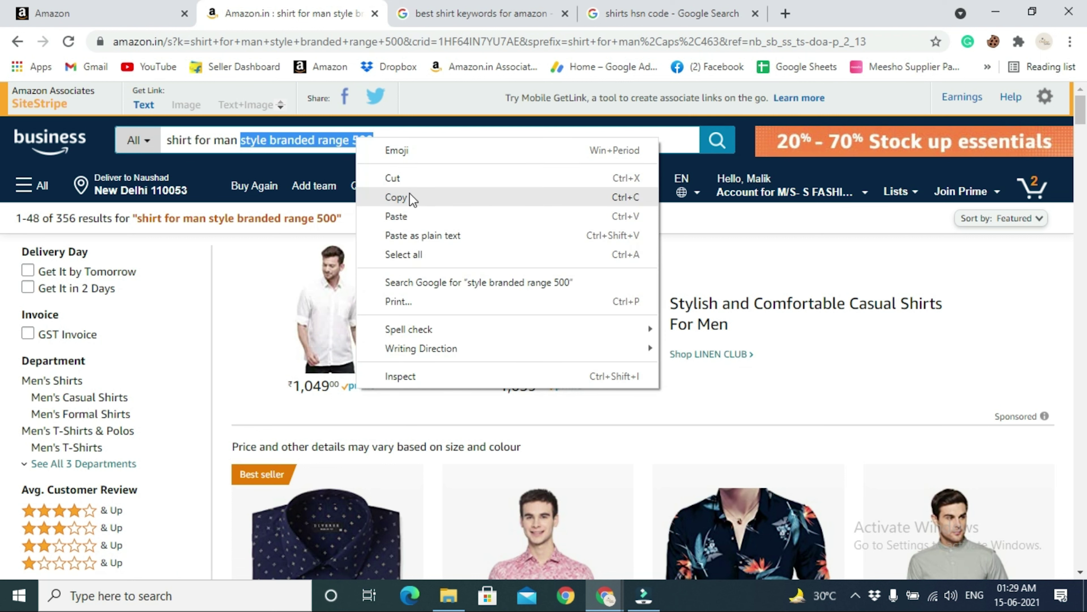
pyautogui.click(411, 198)
pyautogui.hotkey('ctrl', 'shift', 'Tab')
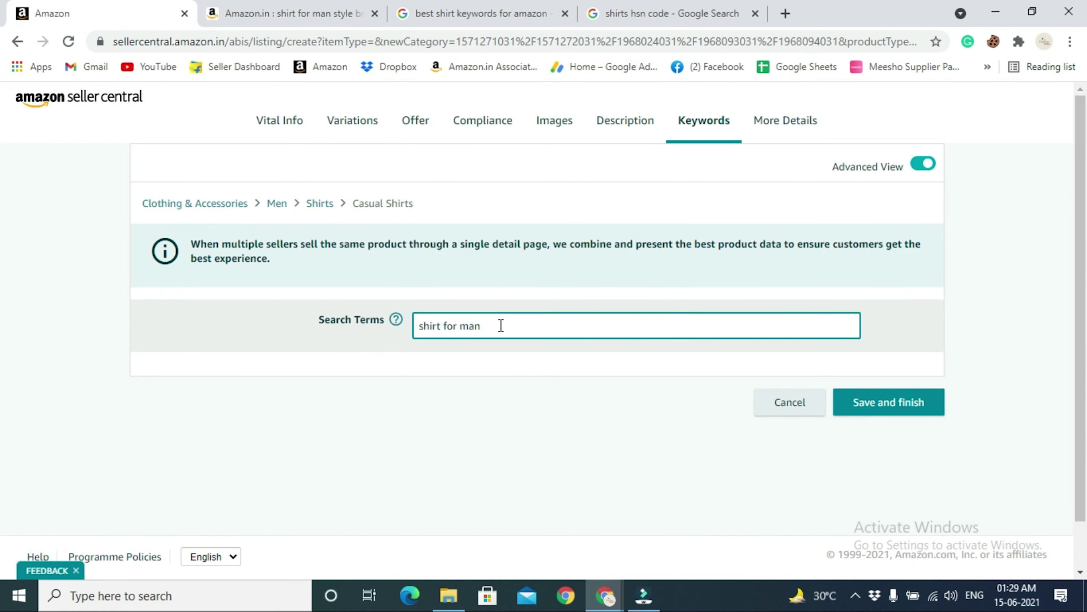
pyautogui.rightClick(500, 325)
pyautogui.click(545, 450)
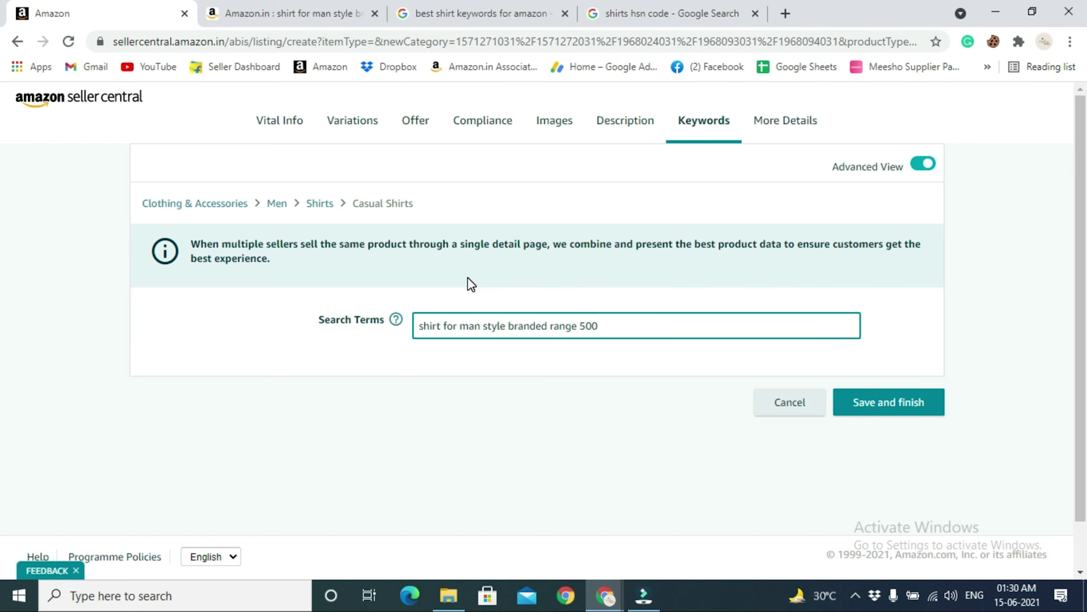
# Replace the Amazon.in query and search for 'shirt for men stylish latest'.
pyautogui.click(304, 19)
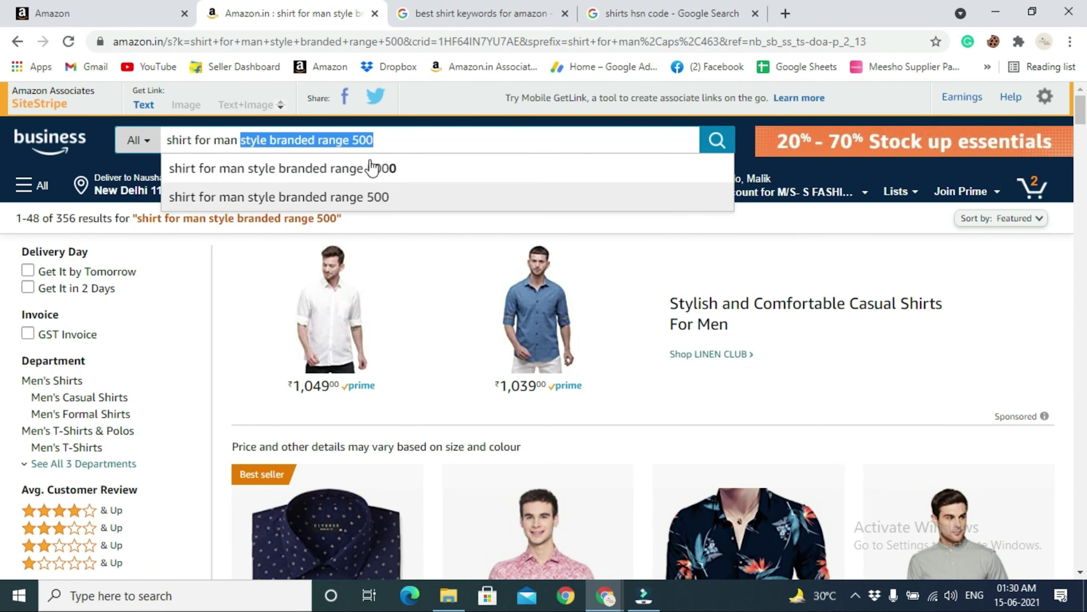
pyautogui.doubleClick(401, 138)
pyautogui.moveTo(345, 143); pyautogui.dragTo(321, 140)
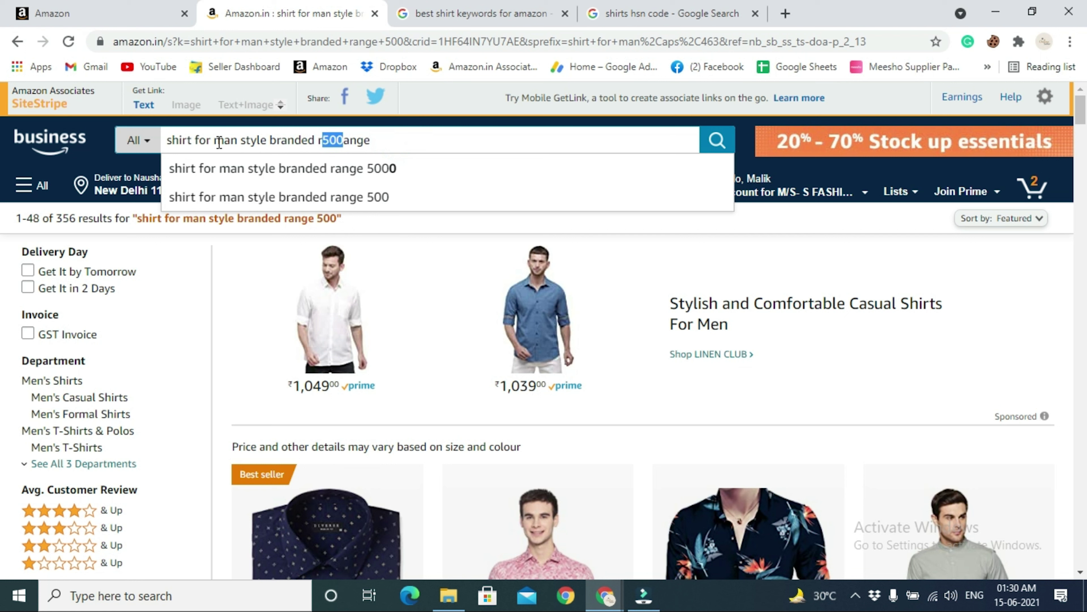
pyautogui.moveTo(191, 140); pyautogui.dragTo(418, 144)
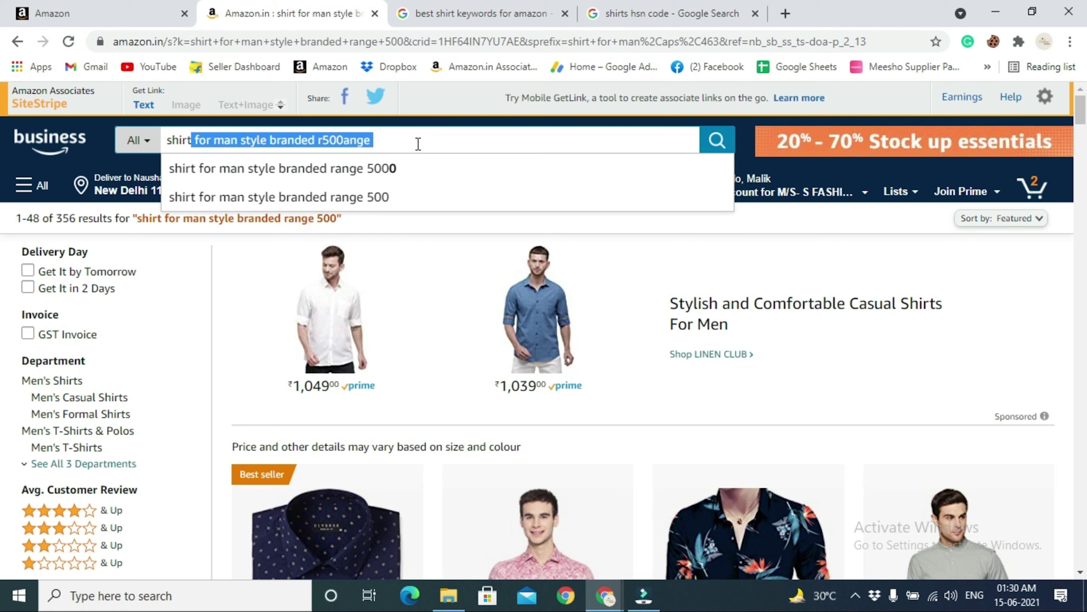
pyautogui.press('BackSpace')
pyautogui.press('BackSpace')
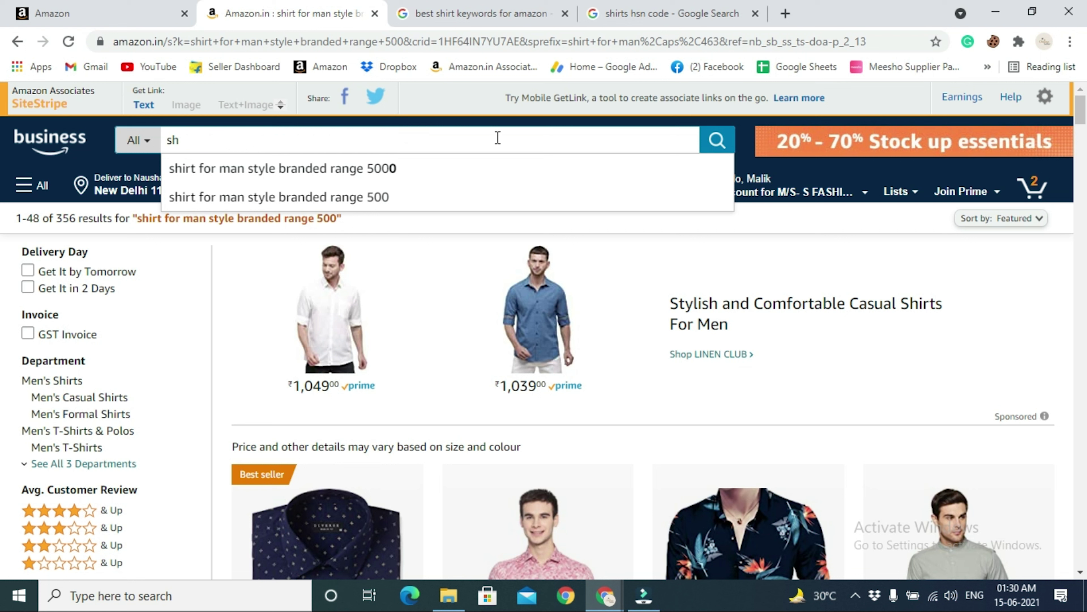
pyautogui.press('BackSpace')
pyautogui.press('BackSpace')
pyautogui.write('s')
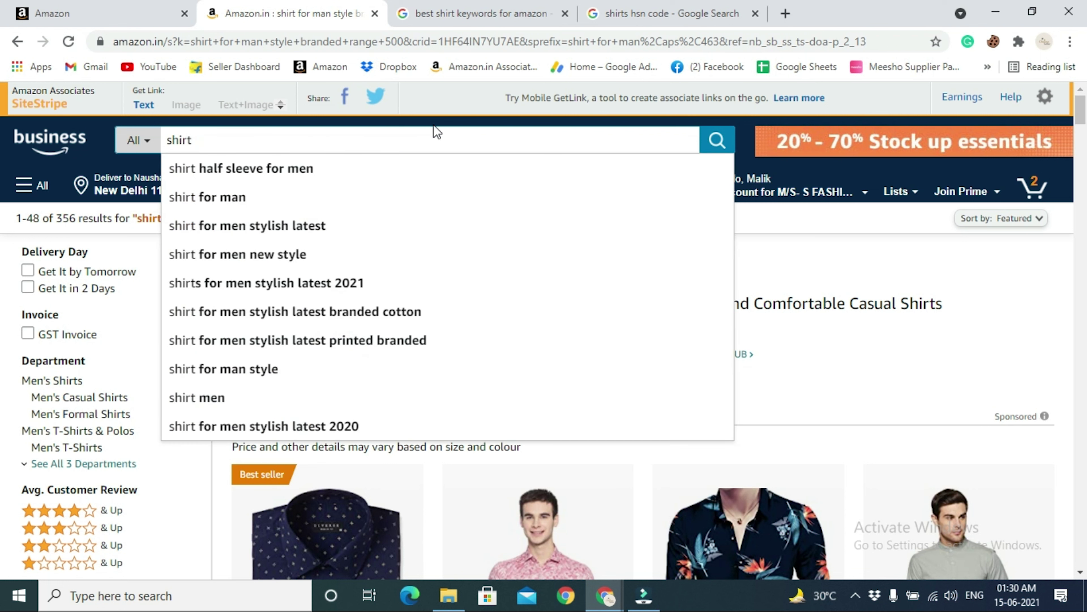
pyautogui.click(324, 227)
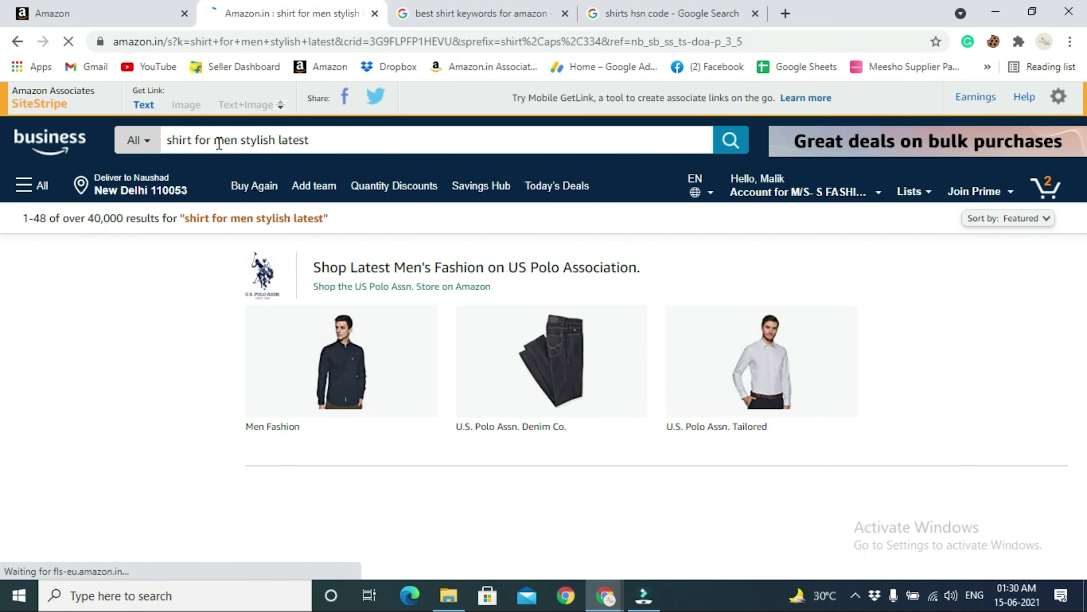
# Copy the 'shirt for men stylish latest' query for use in Seller Central.
pyautogui.moveTo(218, 142); pyautogui.dragTo(309, 142)
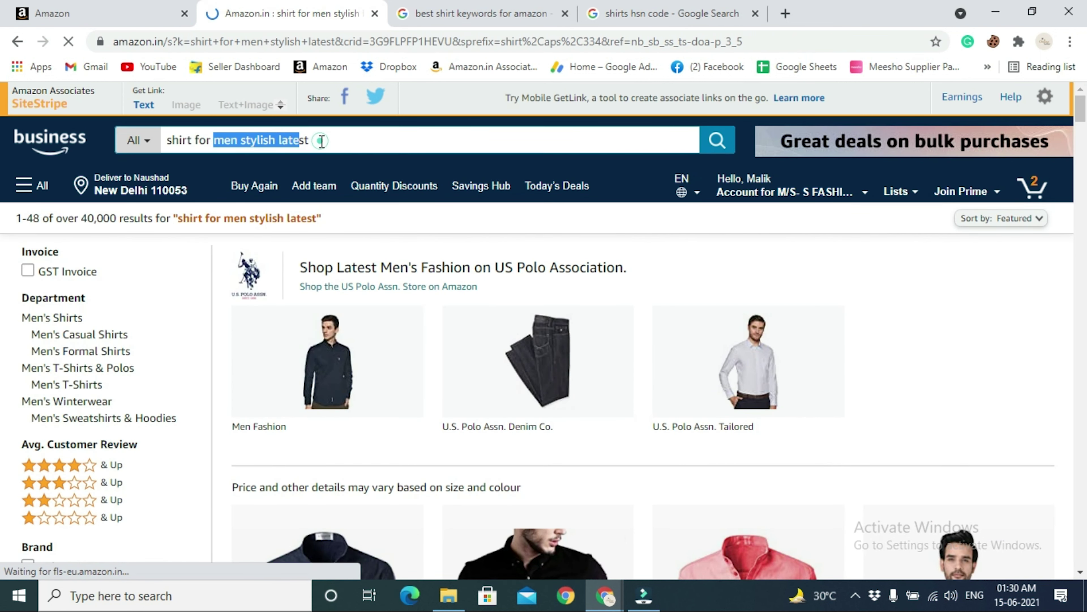
pyautogui.tripleClick(321, 141)
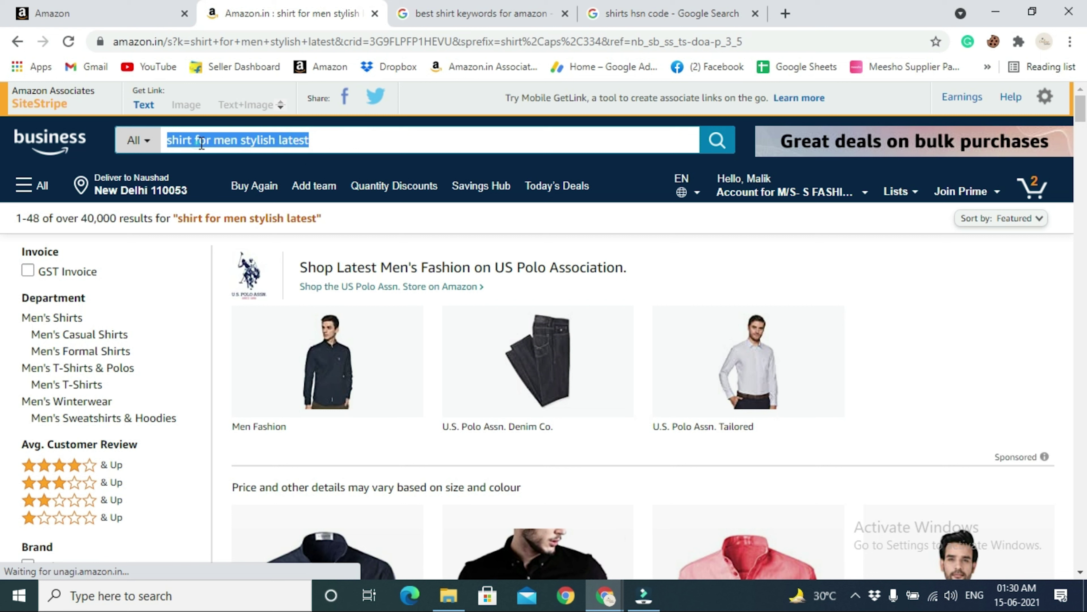
pyautogui.click(229, 143)
pyautogui.rightClick(230, 142)
pyautogui.click(274, 278)
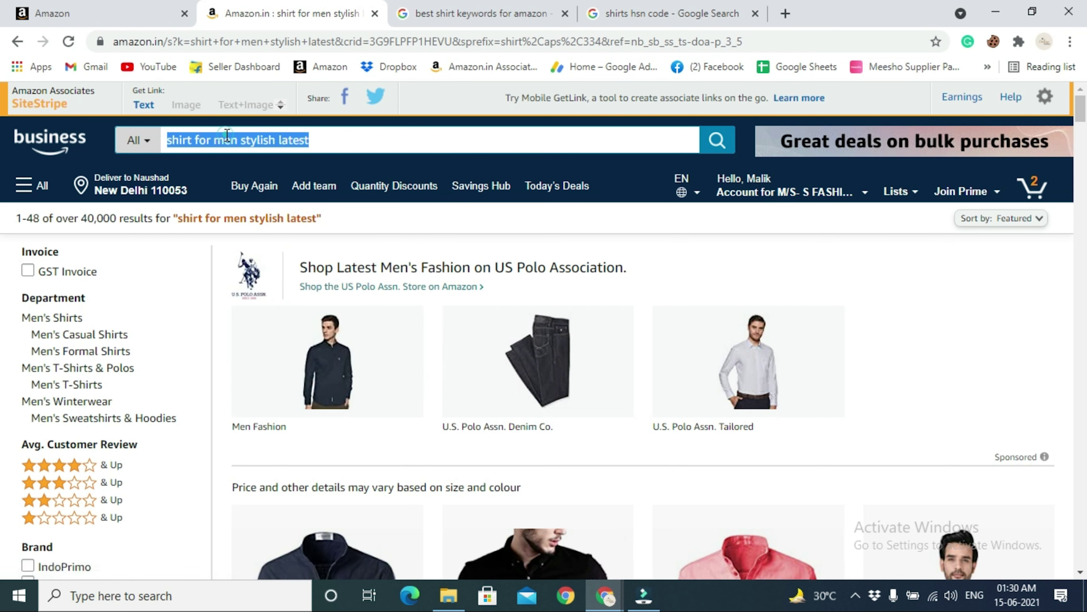
pyautogui.rightClick(244, 150)
pyautogui.click(284, 193)
pyautogui.click(53, 13)
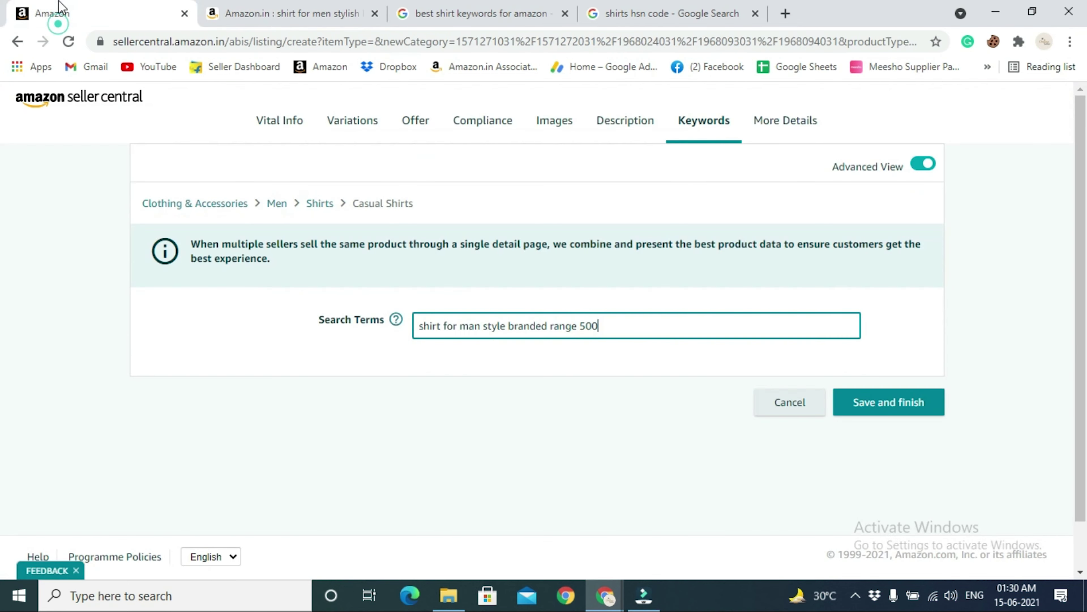
# Paste 'shirt for men stylish latest' as plain text after the existing search terms.
pyautogui.rightClick(622, 333)
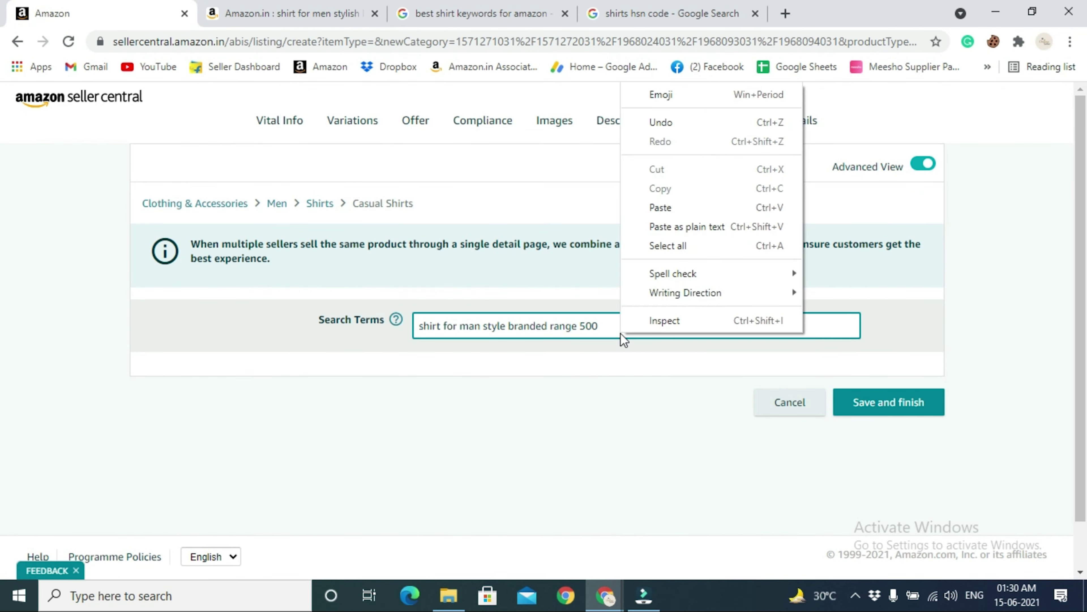
pyautogui.click(663, 226)
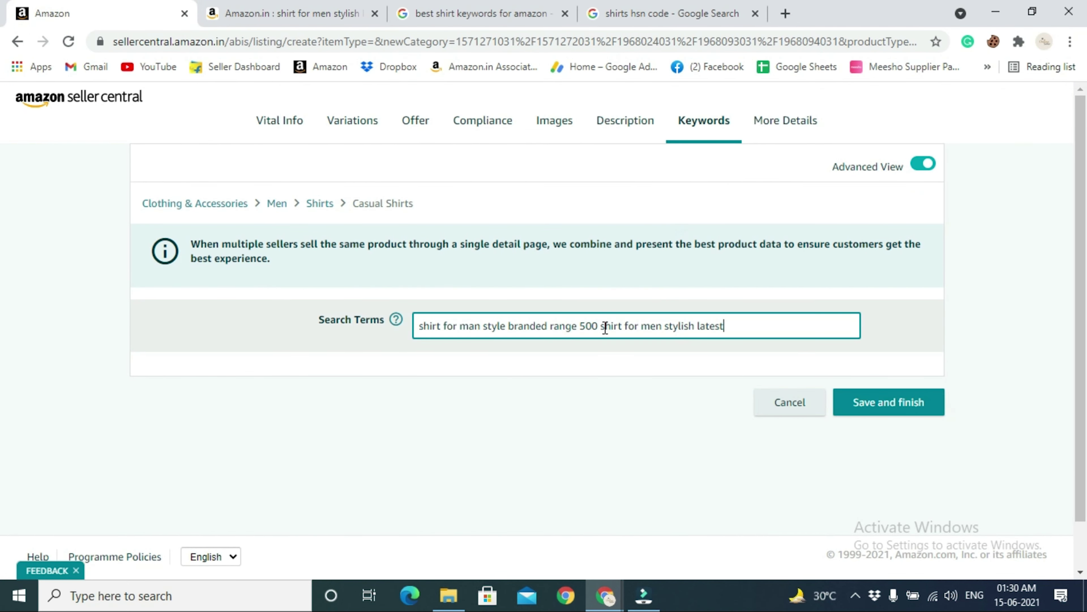
pyautogui.doubleClick(626, 327)
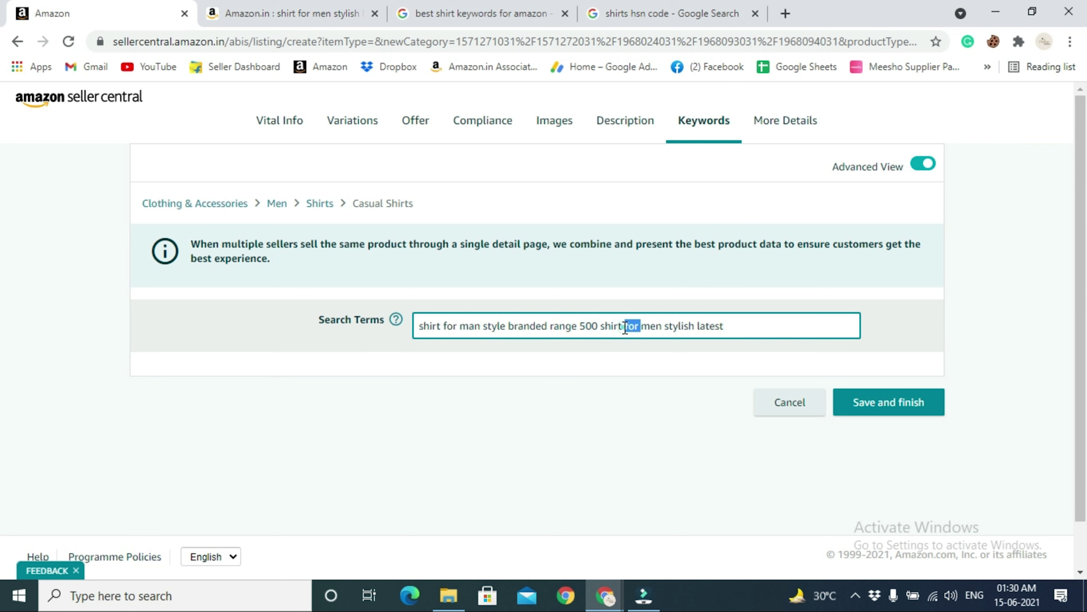
pyautogui.click(672, 326)
pyautogui.click(711, 326)
# Edit the pasted words to 'shirts men stylish latest' by adding 's' and removing 'for'.
pyautogui.click(623, 327)
pyautogui.write('s')
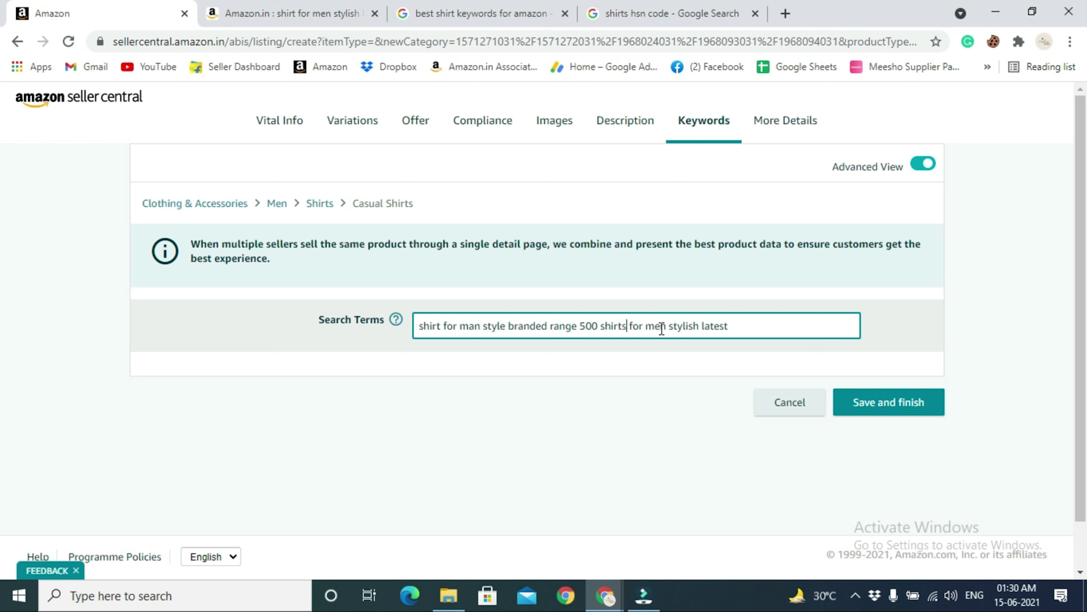
pyautogui.click(641, 325)
pyautogui.click(629, 326)
pyautogui.press('BackSpace')
pyautogui.press('BackSpace')
pyautogui.press('BackSpace')
pyautogui.press('BackSpace')
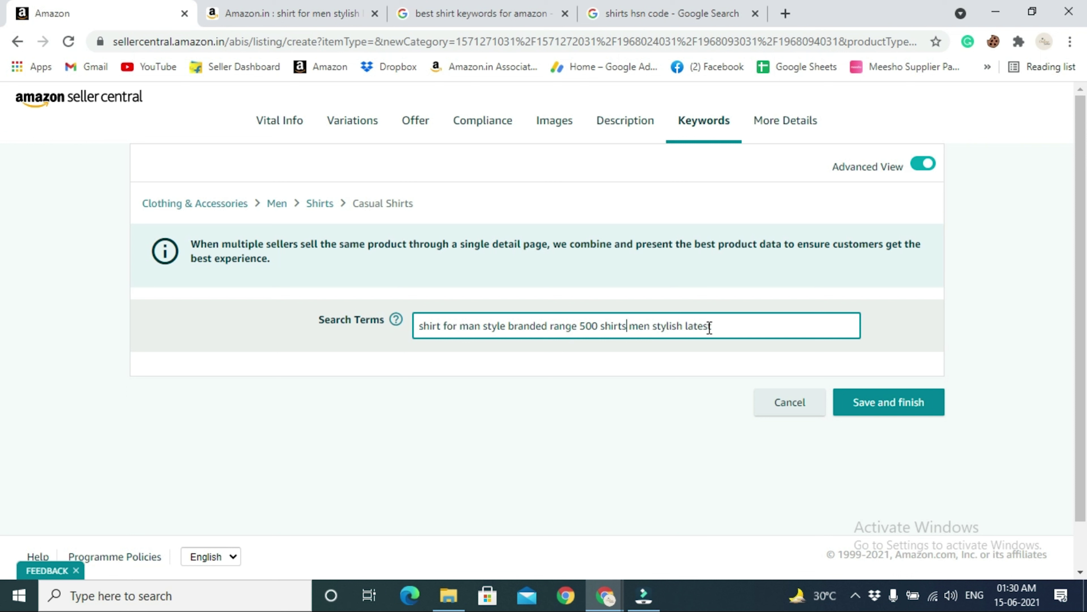
pyautogui.click(667, 377)
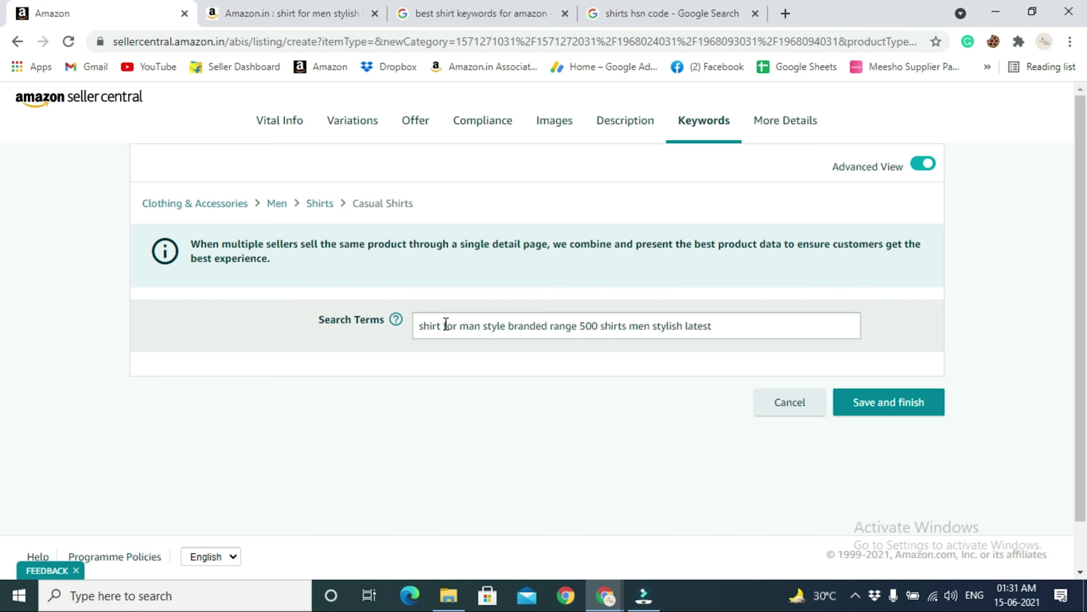
pyautogui.click(307, 11)
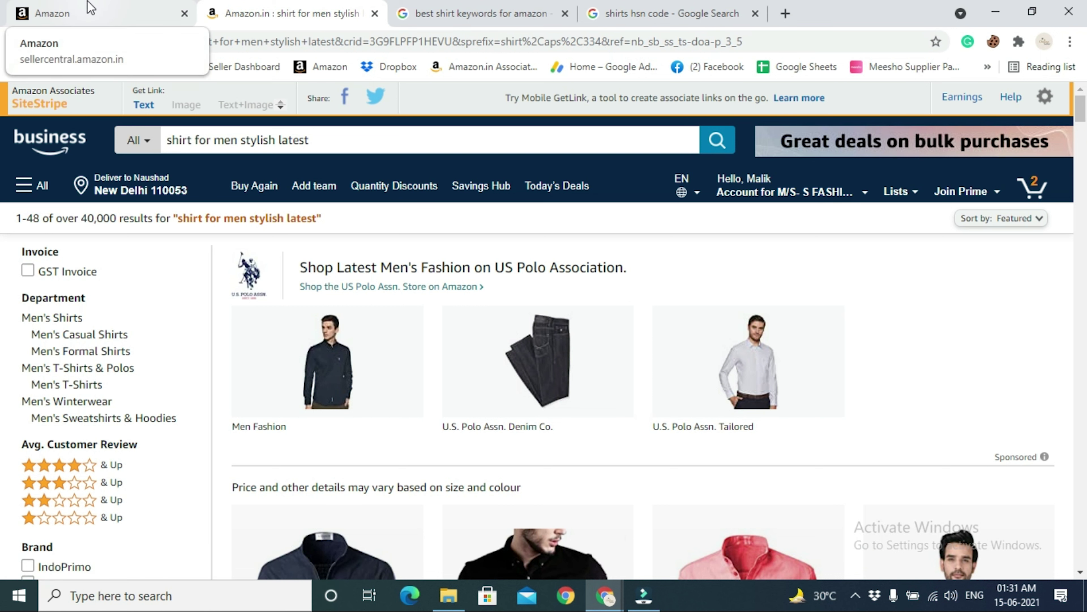
pyautogui.click(90, 9)
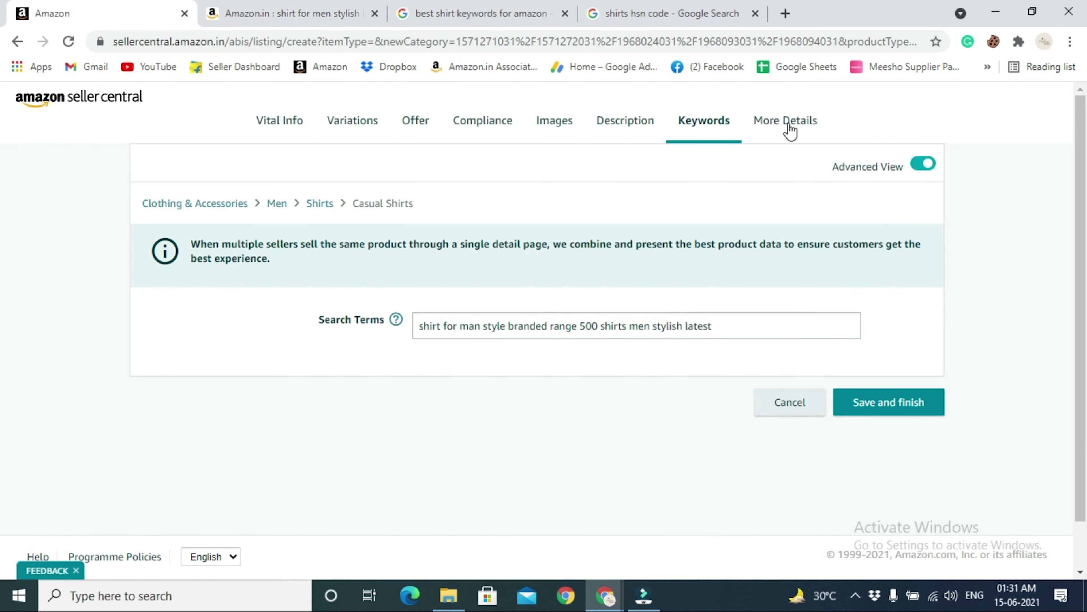
# Scroll through More Details, noting empty fields such as Closure Type and Manufacturer.
pyautogui.click(795, 117)
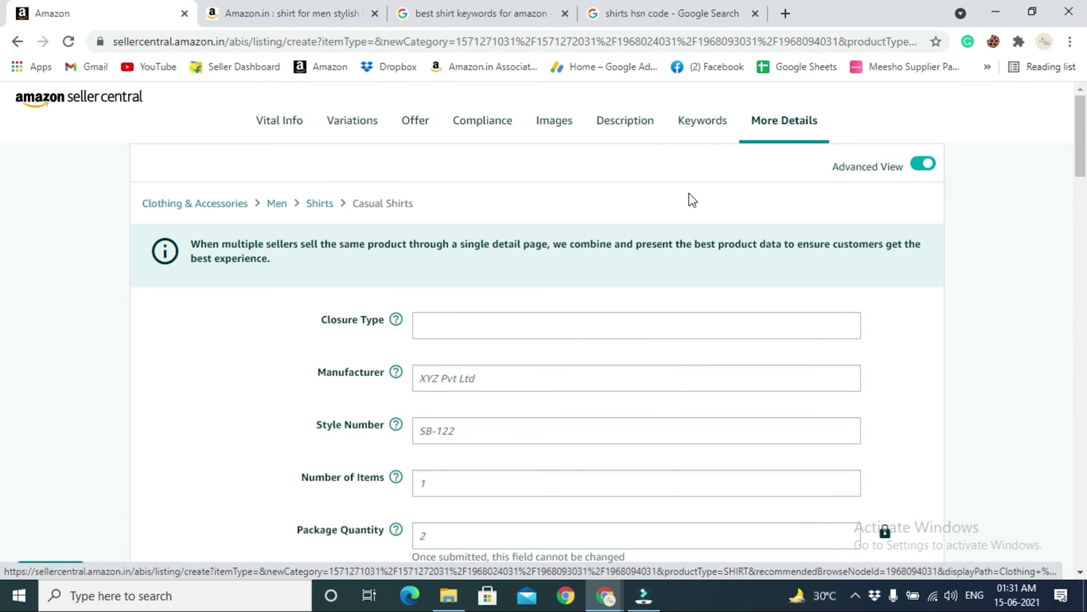
pyautogui.scroll(-10, 590, 342)
pyautogui.scroll(-18, 591, 344)
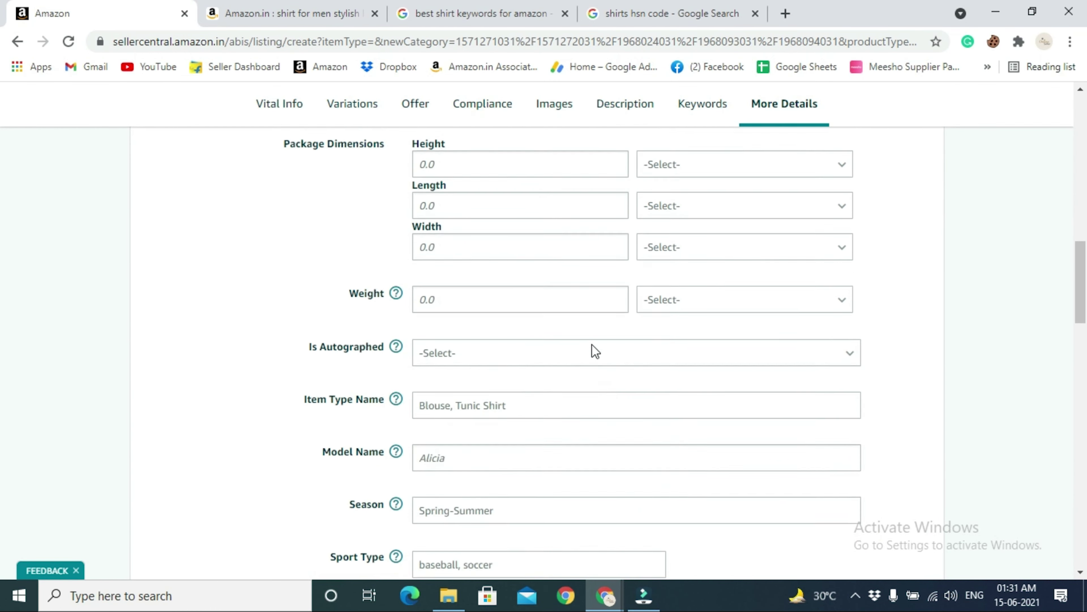
pyautogui.scroll(-20, 591, 345)
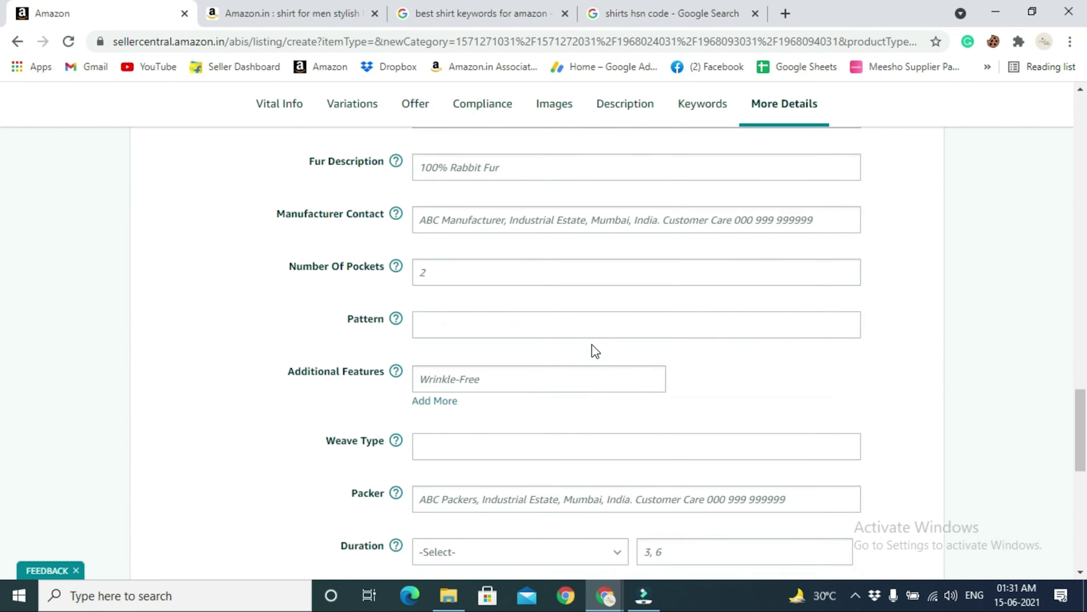
pyautogui.scroll(4, 591, 344)
pyautogui.scroll(20, 592, 344)
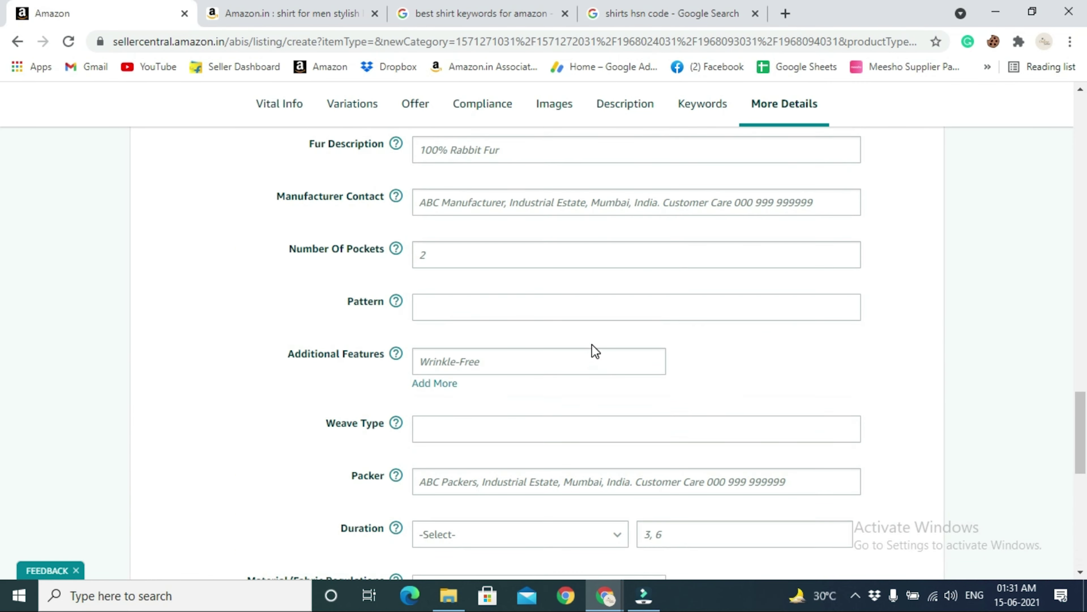
pyautogui.scroll(8, 591, 344)
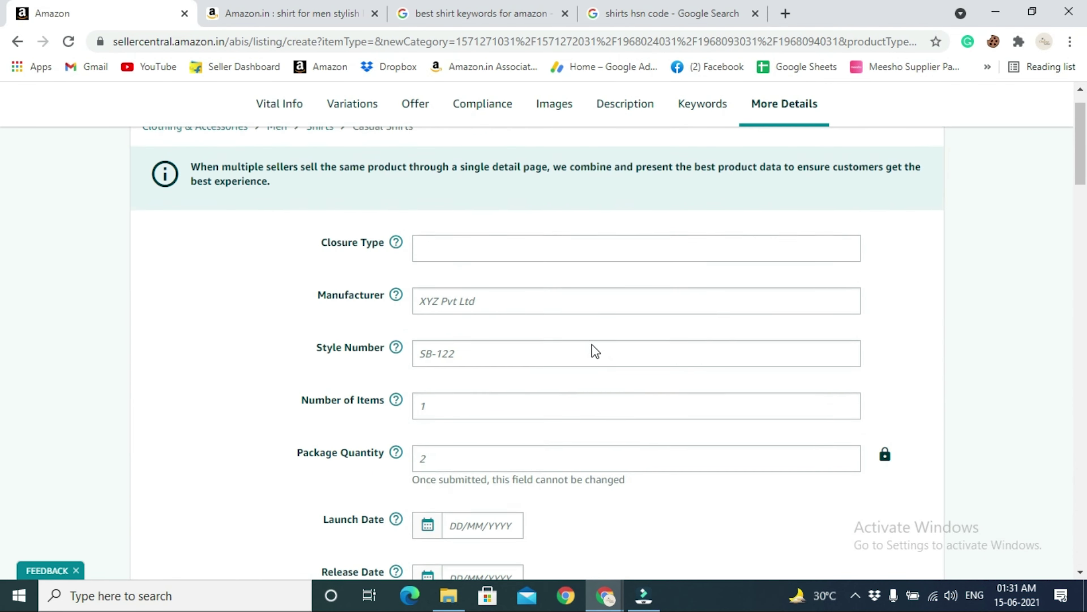
# Revisit the Keywords, Description and Images sections of the shirt listing.
pyautogui.click(708, 121)
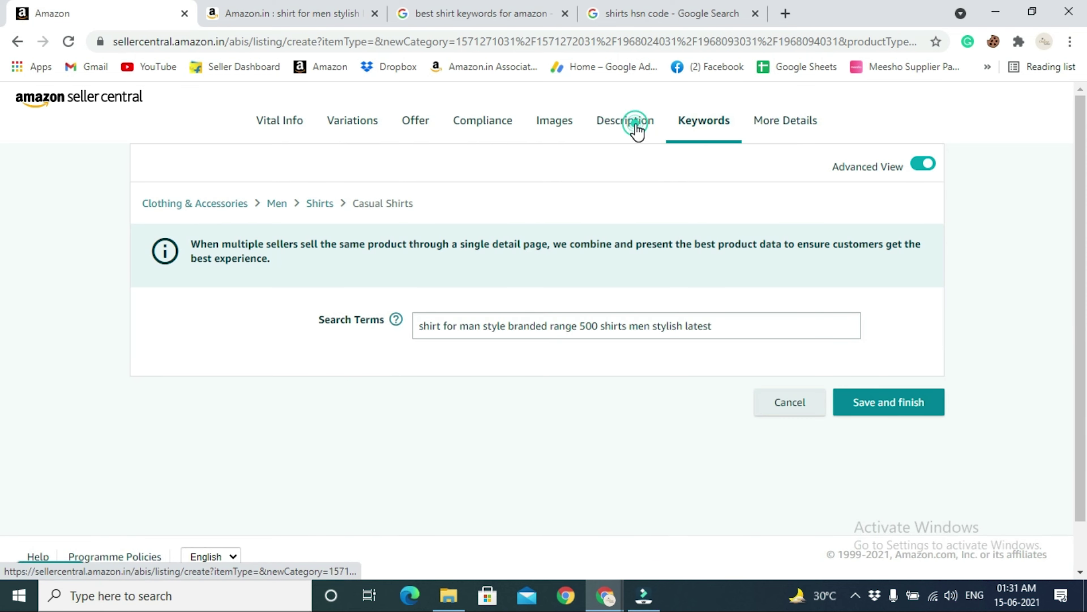
pyautogui.click(636, 127)
pyautogui.click(698, 131)
pyautogui.click(632, 141)
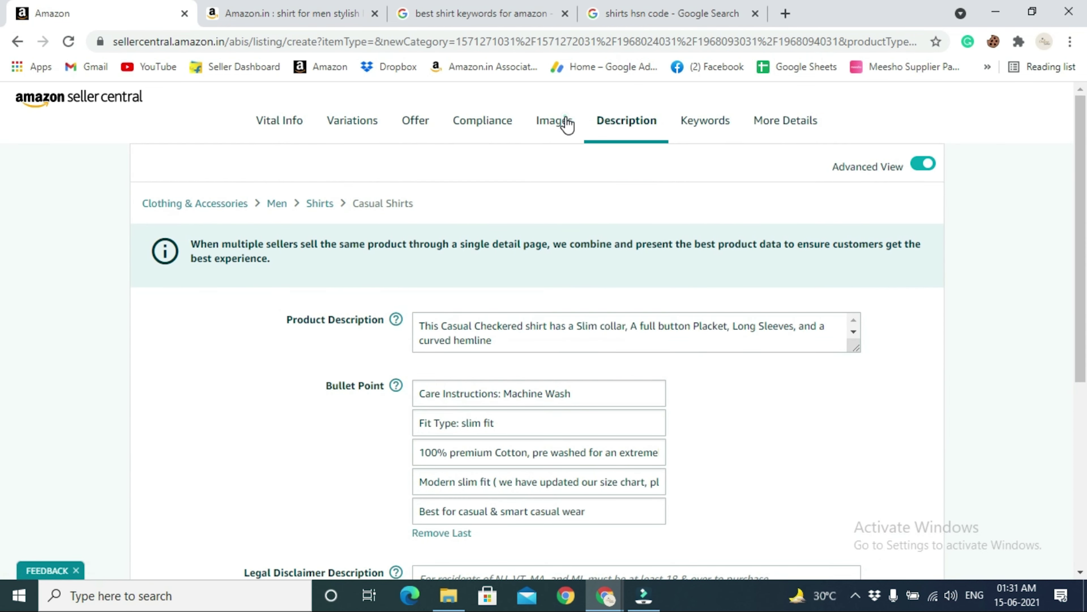
pyautogui.click(567, 124)
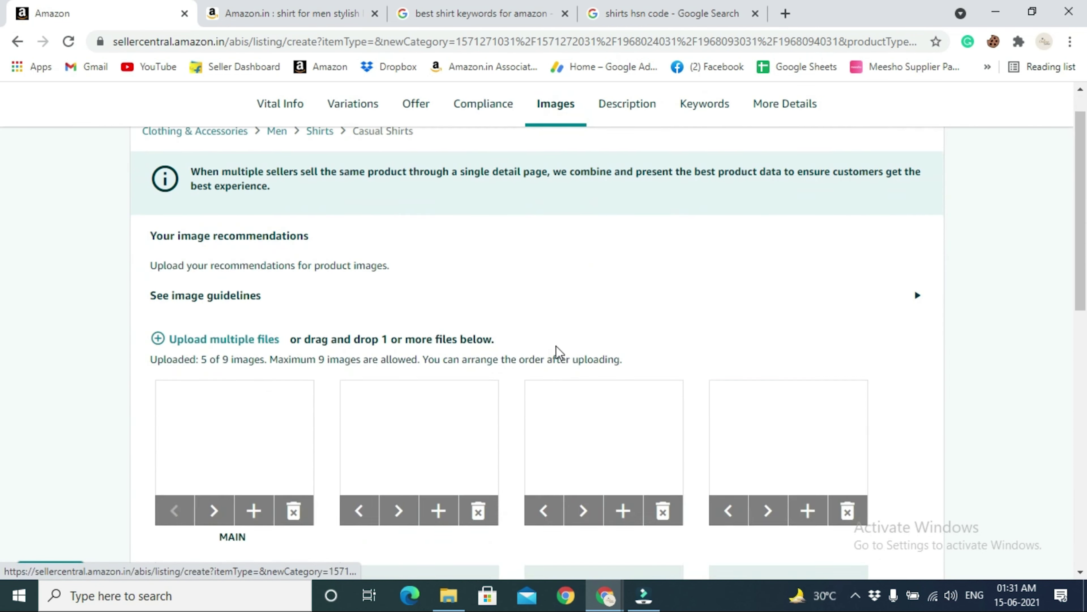
pyautogui.scroll(-4, 553, 364)
pyautogui.scroll(4, 475, 377)
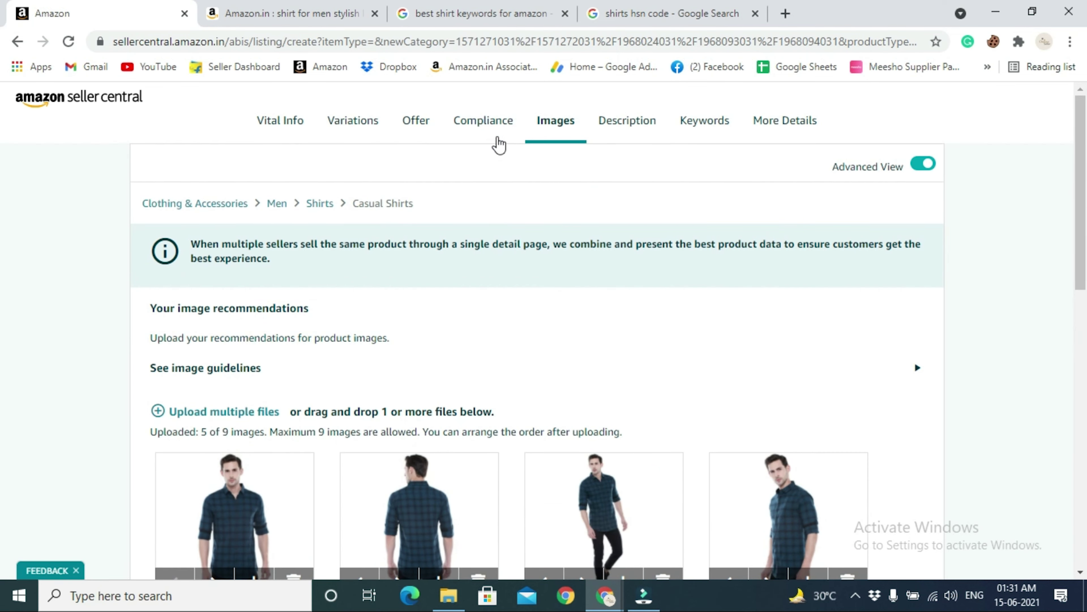
# Look through the Compliance, Offer, Variations and Vital Info sections.
pyautogui.click(443, 138)
pyautogui.scroll(-4, 497, 371)
pyautogui.scroll(-4, 495, 368)
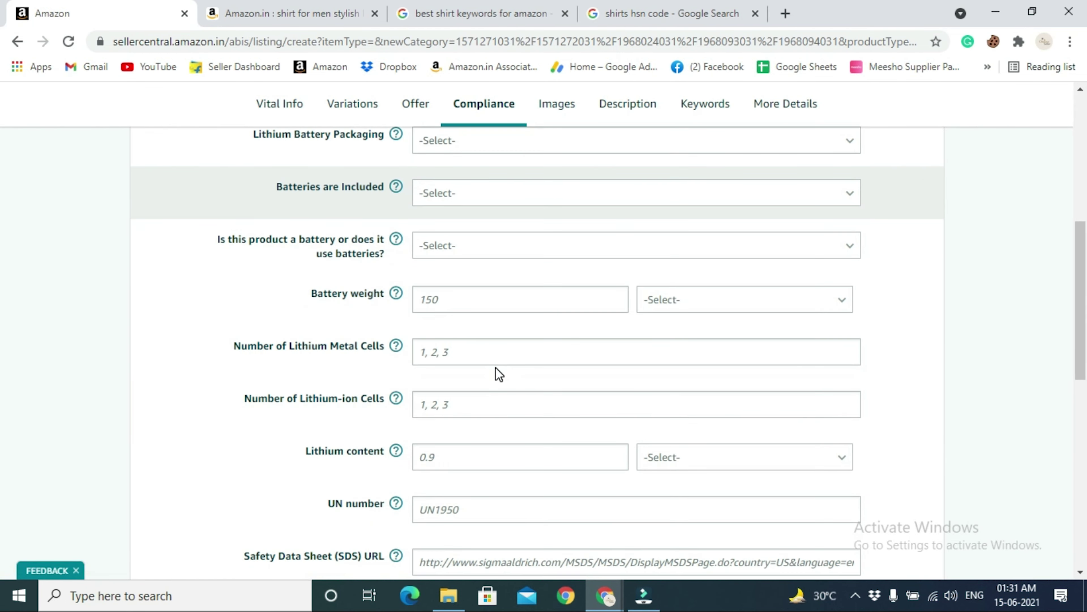
pyautogui.scroll(8, 496, 371)
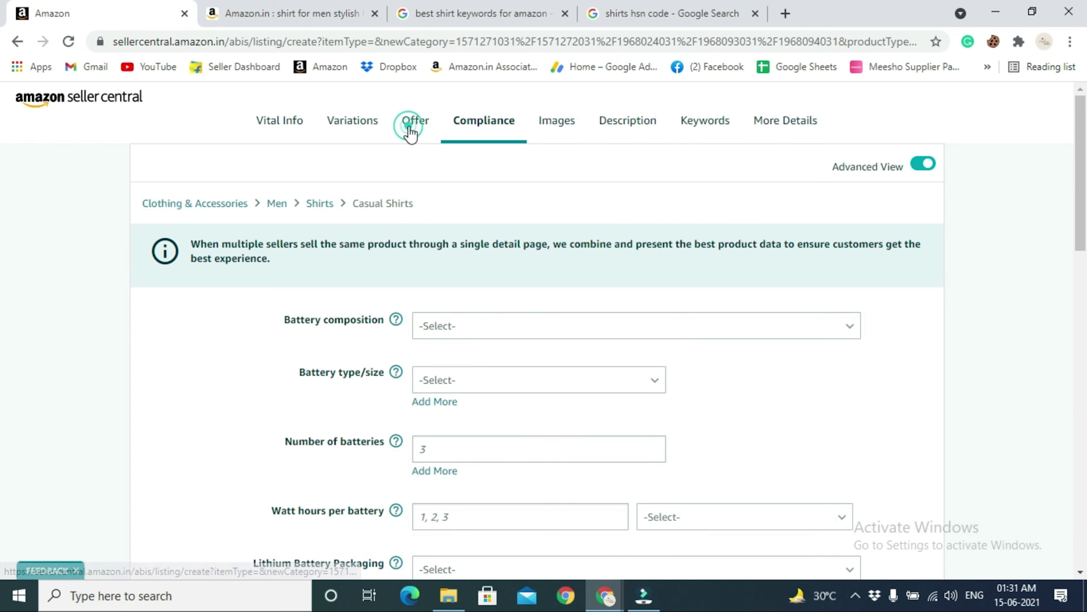
pyautogui.click(413, 122)
pyautogui.scroll(-3, 499, 396)
pyautogui.scroll(5, 488, 364)
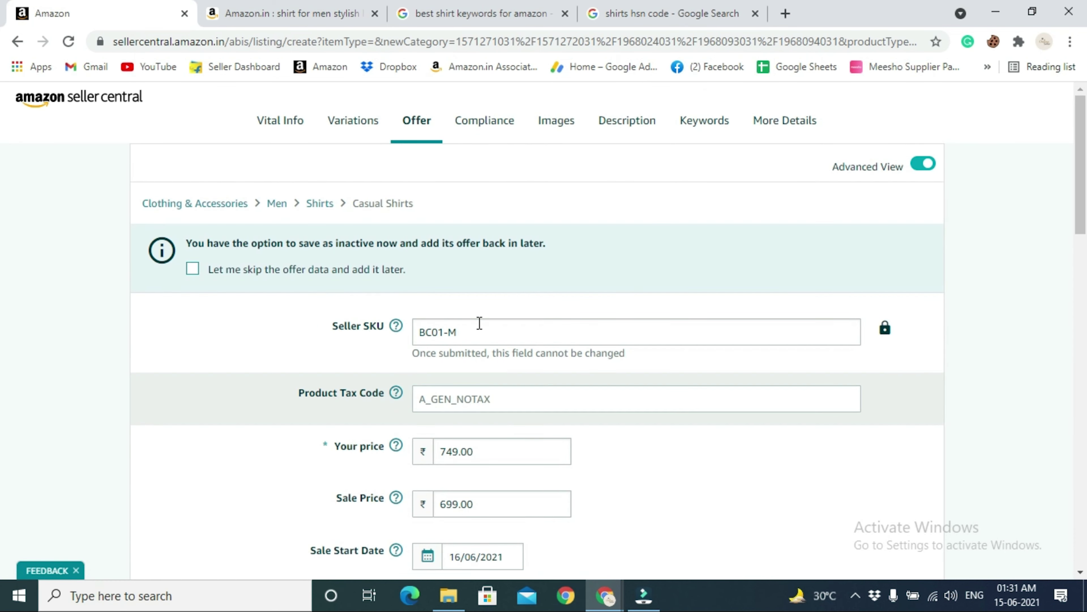
pyautogui.click(364, 121)
pyautogui.click(280, 122)
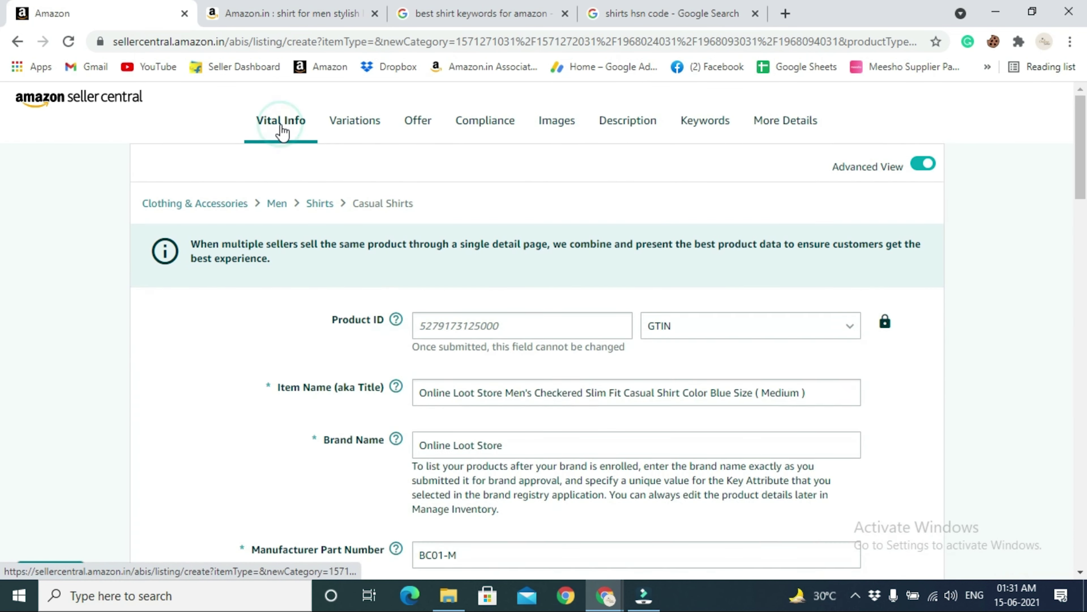
pyautogui.scroll(-10, 524, 425)
pyautogui.scroll(-15, 565, 422)
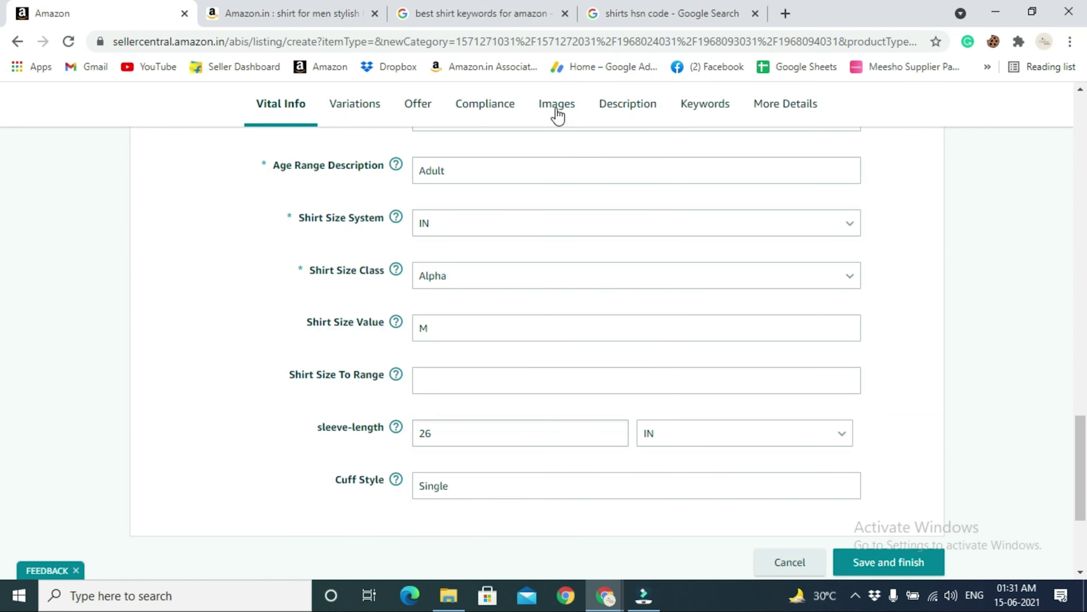
# Return to Offer to check price 749.00 and sale price 699.00.
pyautogui.click(410, 110)
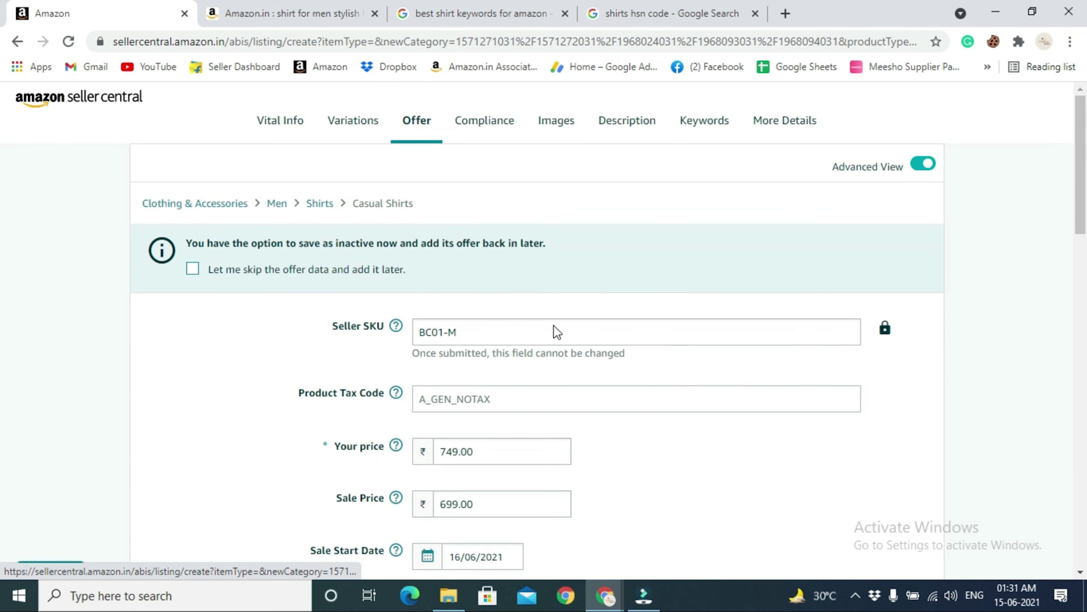
pyautogui.scroll(-15, 826, 413)
pyautogui.scroll(-1, 857, 455)
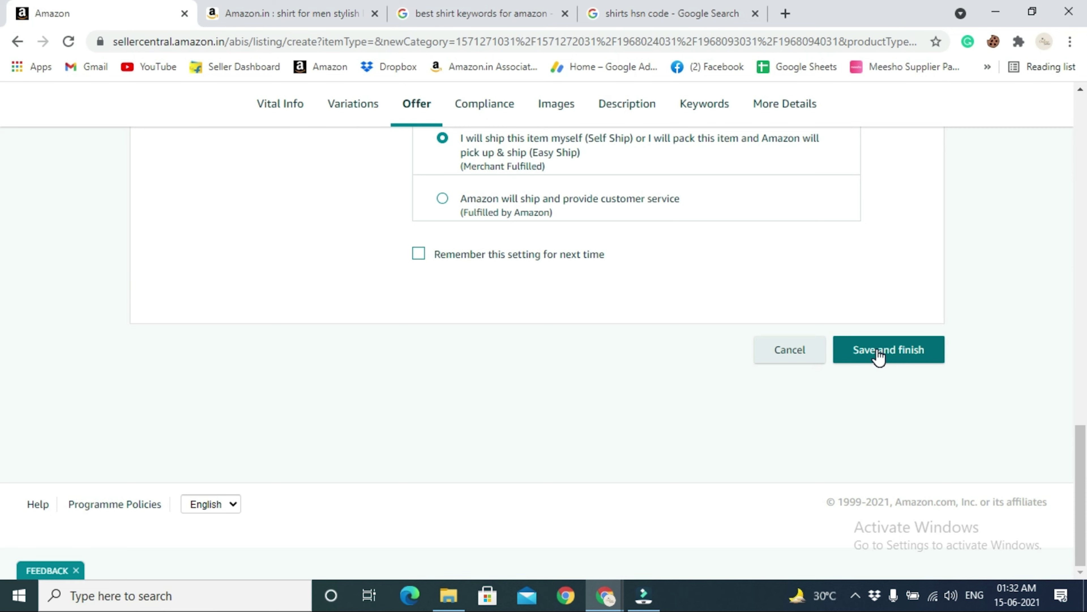
pyautogui.scroll(20, 606, 388)
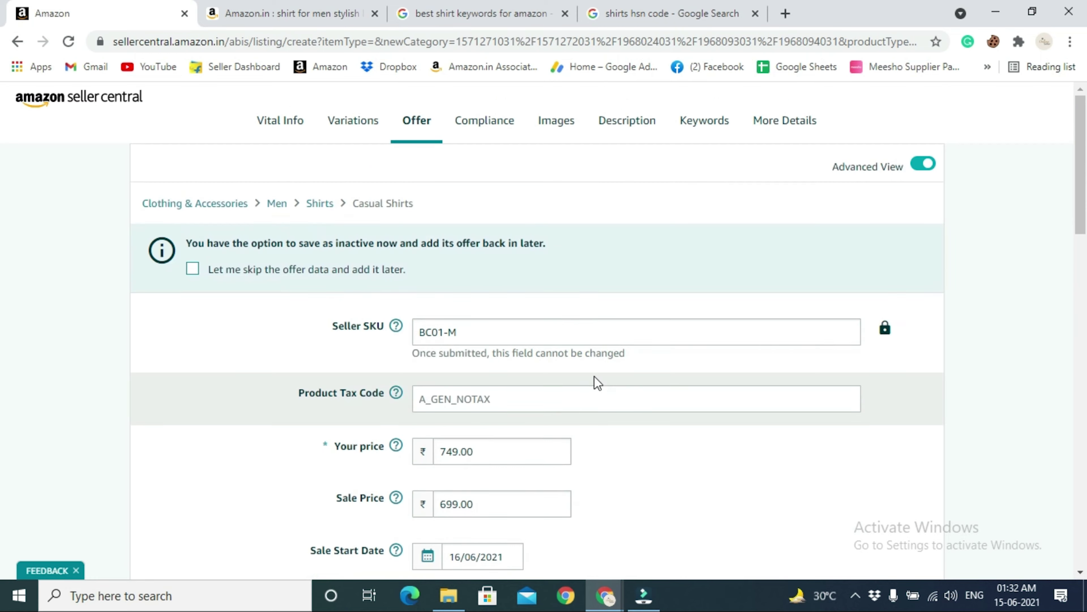
# Open the Vital Info section and clear the existing Shirt Size Value entry.
pyautogui.click(280, 120)
pyautogui.scroll(-6, 488, 368)
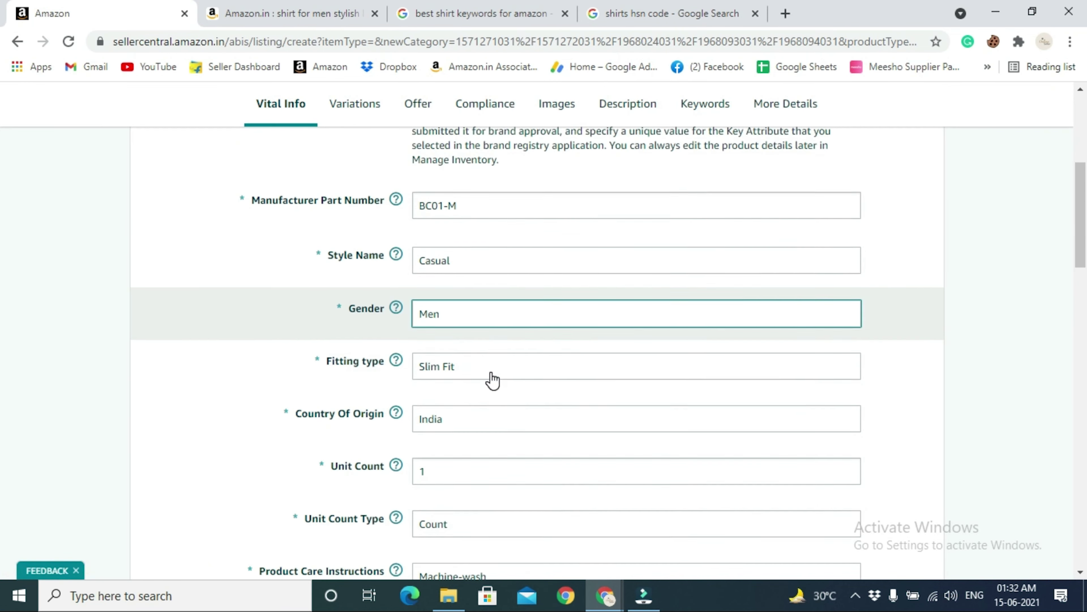
pyautogui.scroll(-20, 492, 380)
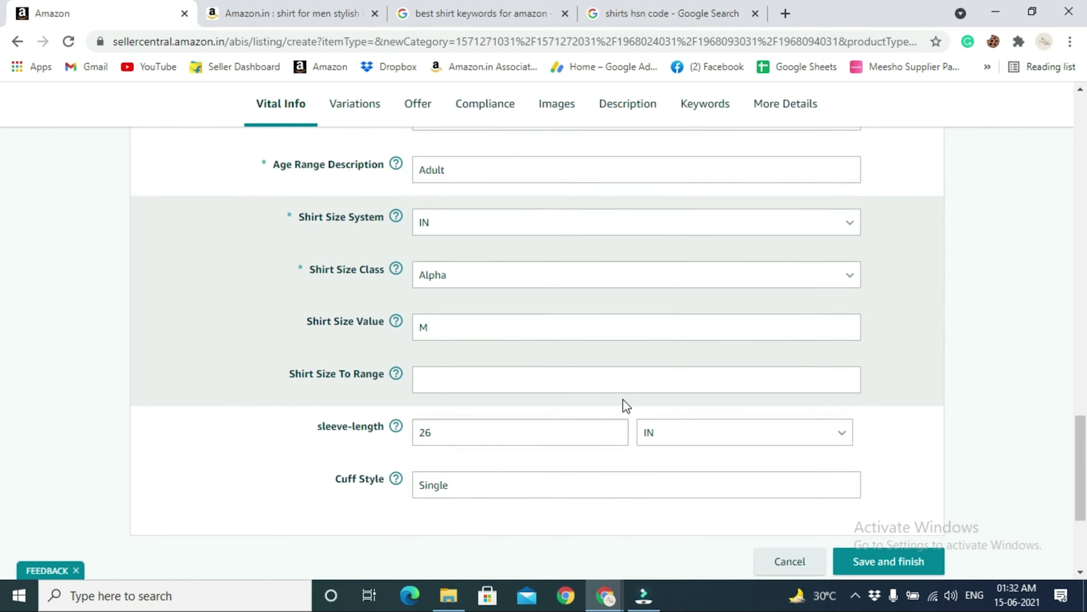
pyautogui.scroll(-3, 626, 405)
pyautogui.scroll(3, 623, 406)
pyautogui.click(481, 332)
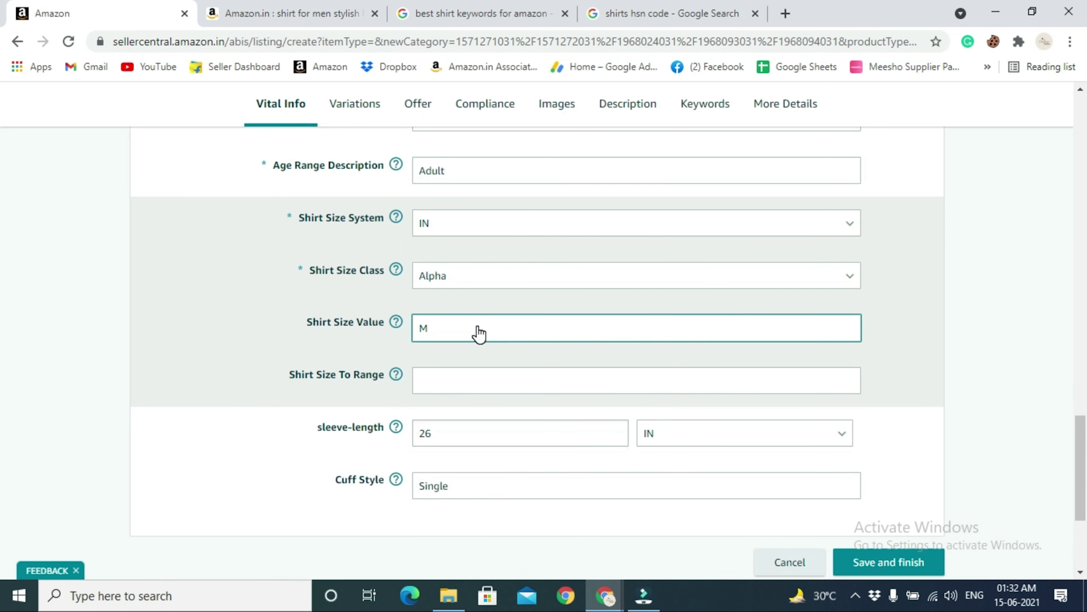
pyautogui.click(479, 332)
pyautogui.press('BackSpace')
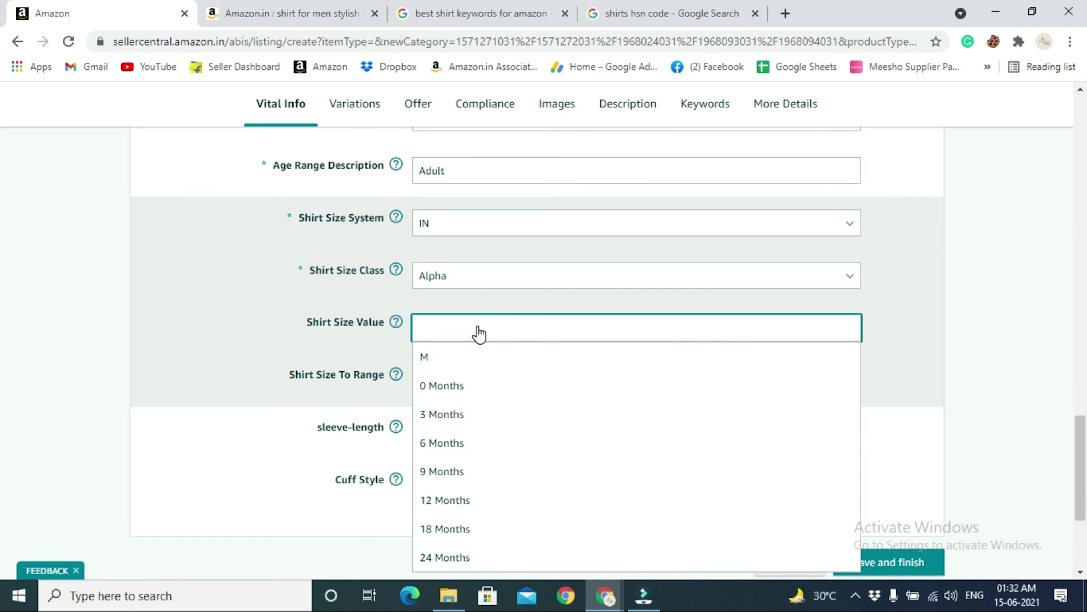
pyautogui.click(1006, 339)
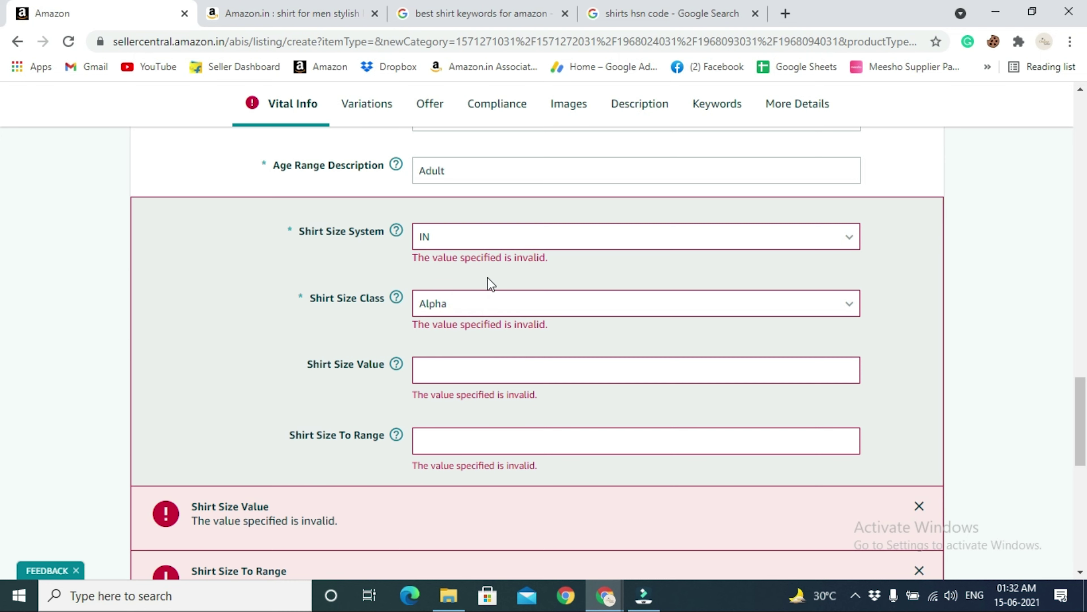
# Set Shirt Size Value to M and leave the field so it validates.
pyautogui.scroll(-2, 512, 375)
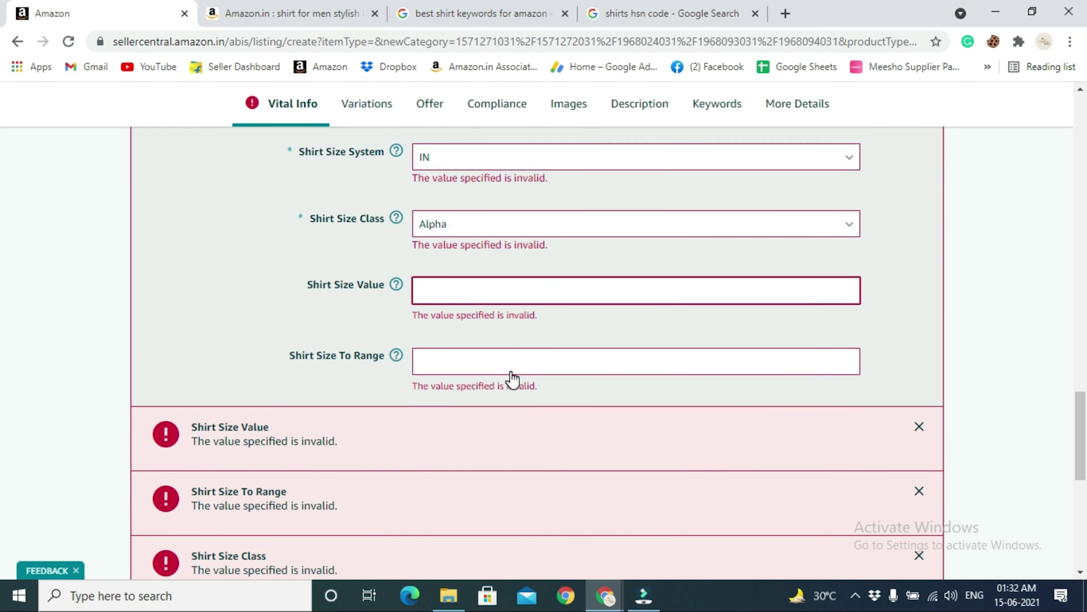
pyautogui.scroll(2, 512, 377)
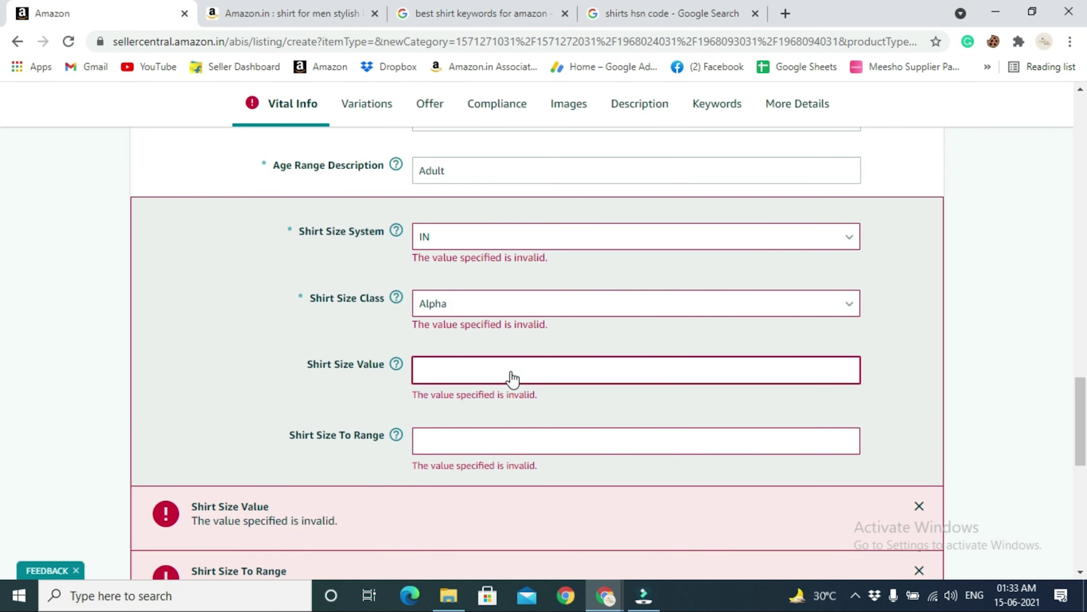
pyautogui.click(449, 372)
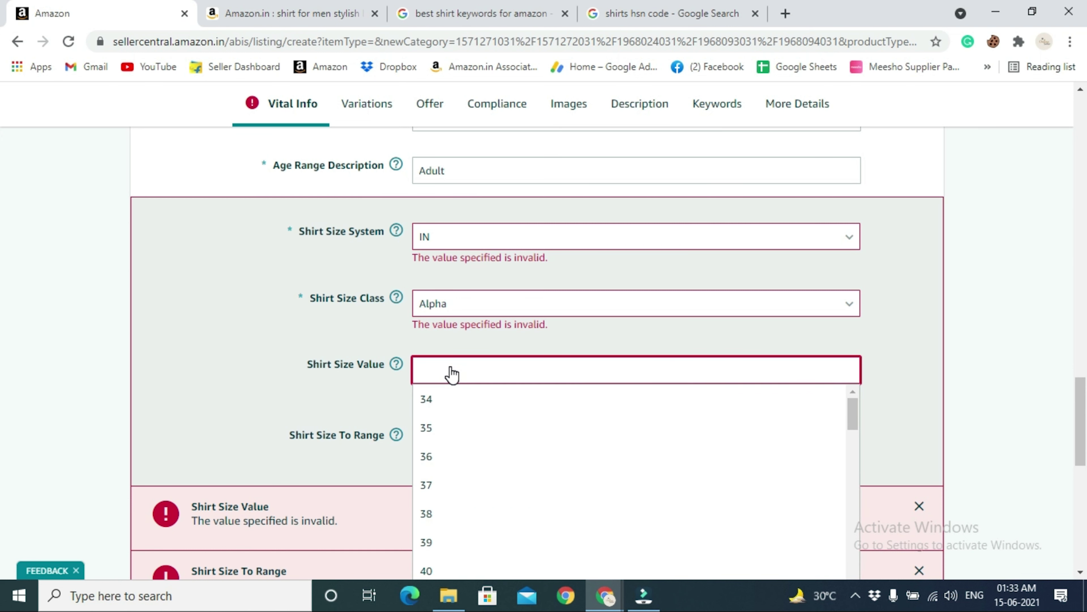
pyautogui.write('M')
pyautogui.click(576, 405)
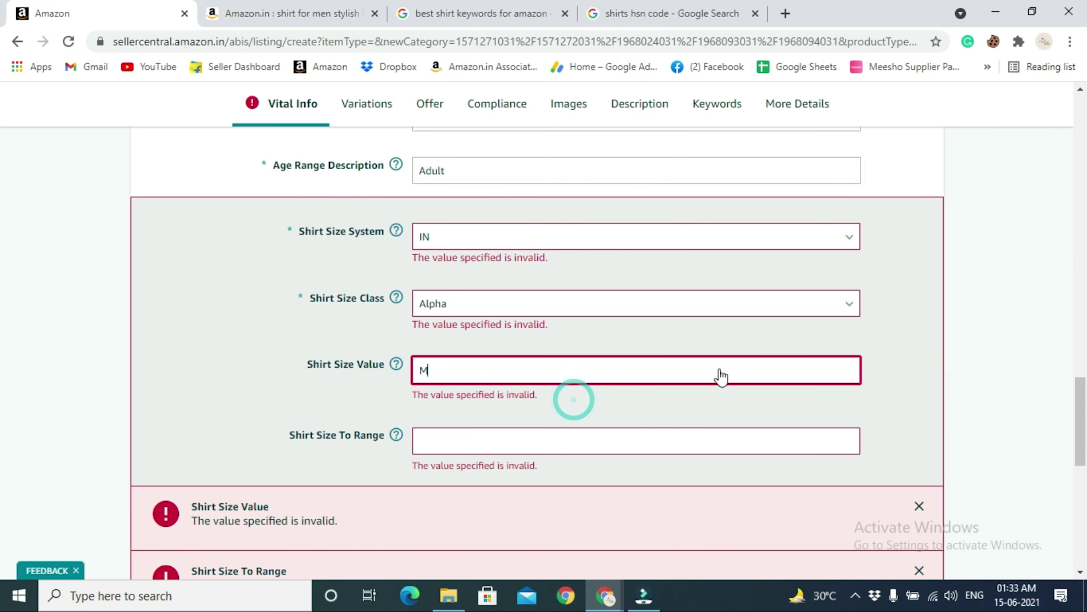
pyautogui.click(992, 349)
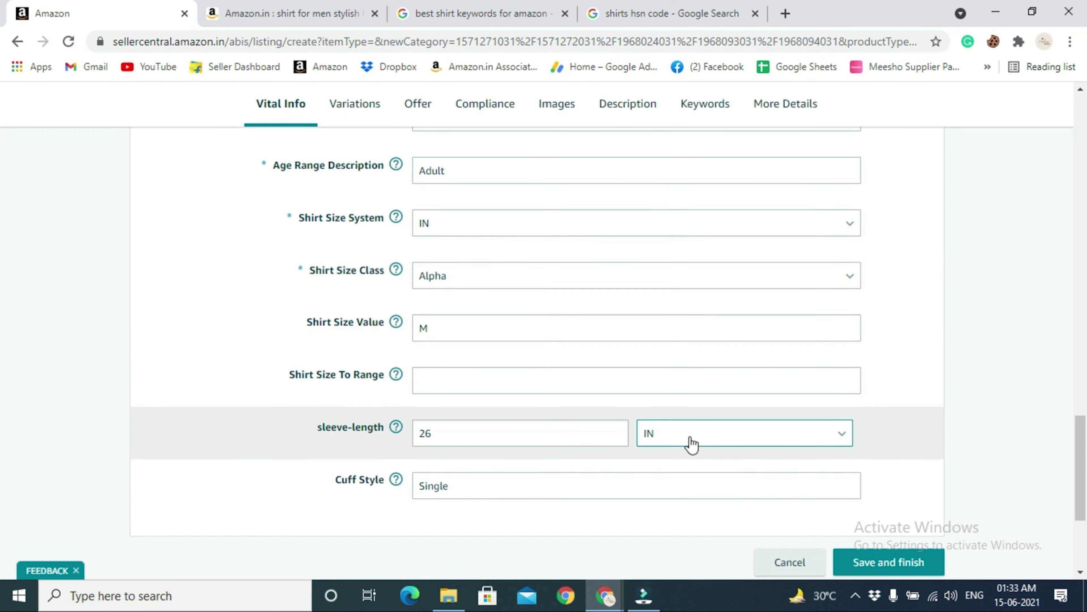
pyautogui.scroll(10, 675, 441)
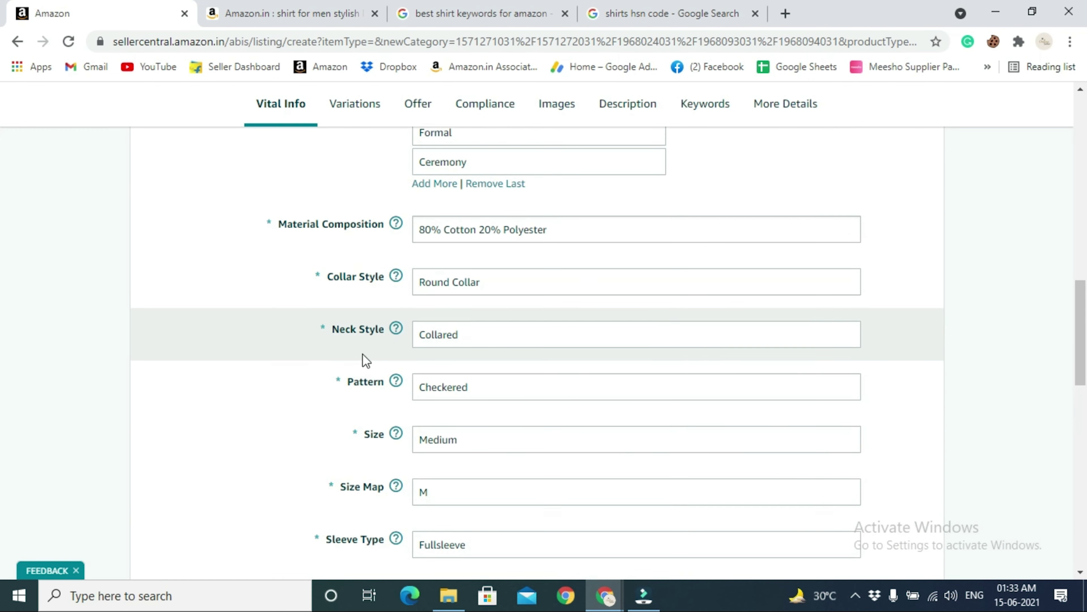
pyautogui.scroll(10, 342, 321)
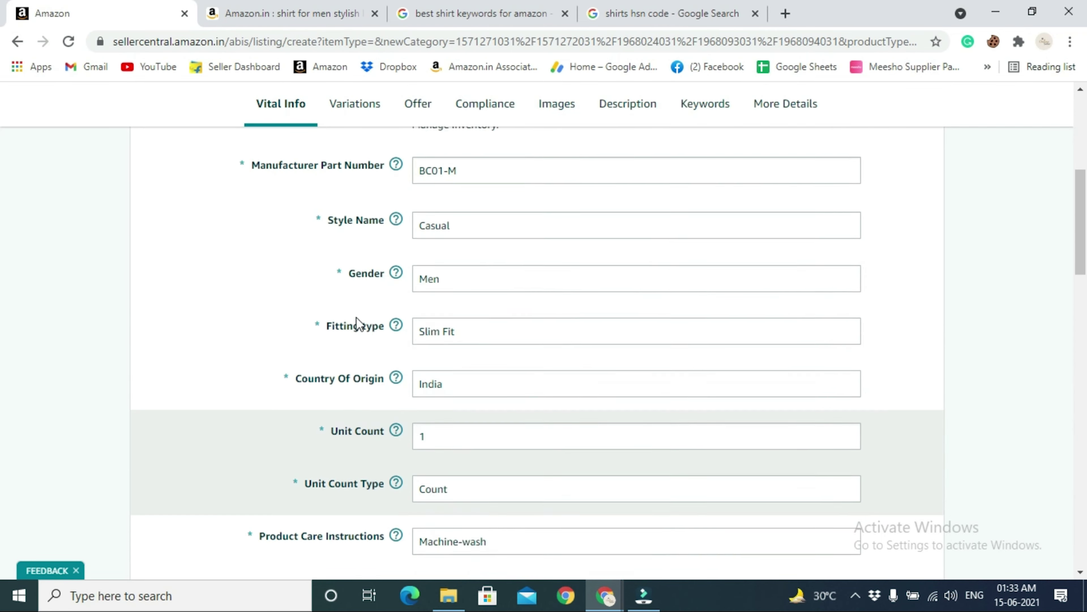
pyautogui.scroll(9, 488, 352)
pyautogui.scroll(-15, 488, 345)
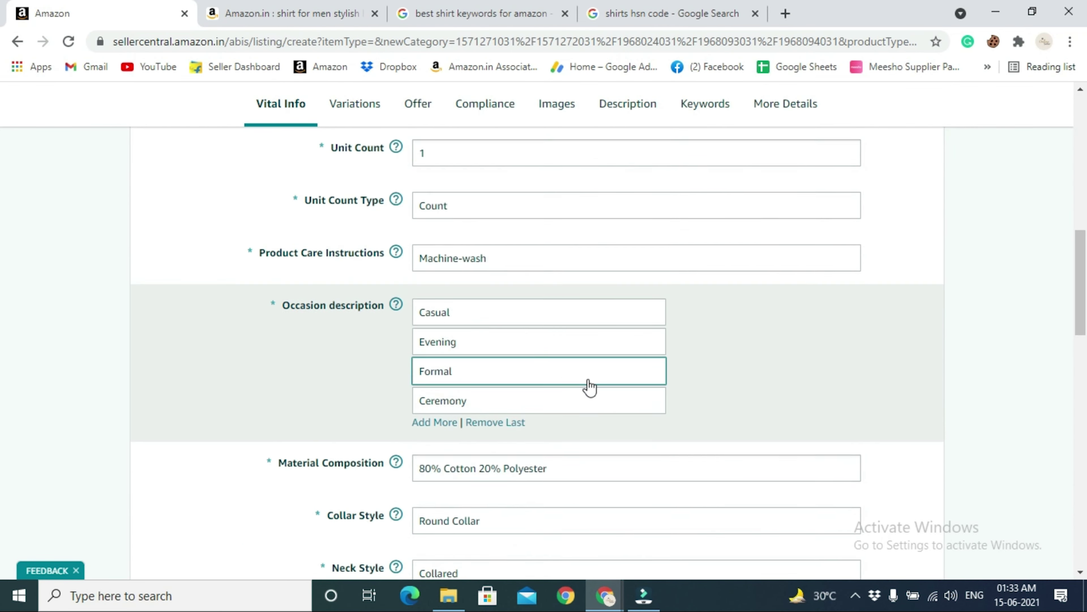
pyautogui.scroll(-15, 621, 403)
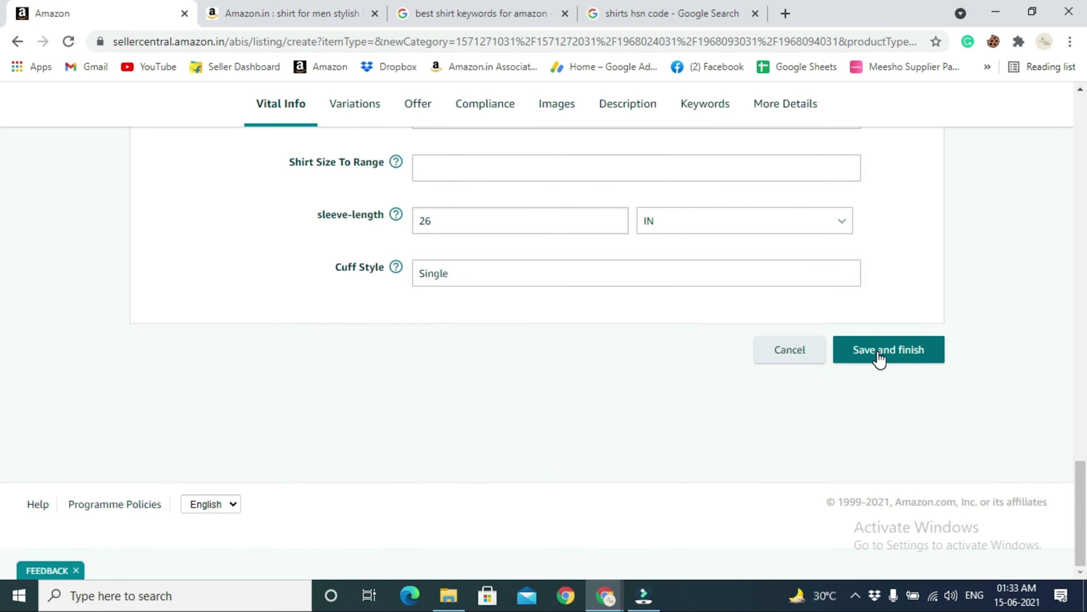
# Save and finish the checkered shirt listing, then read the 'Your updates have been submitted' message.
pyautogui.click(879, 357)
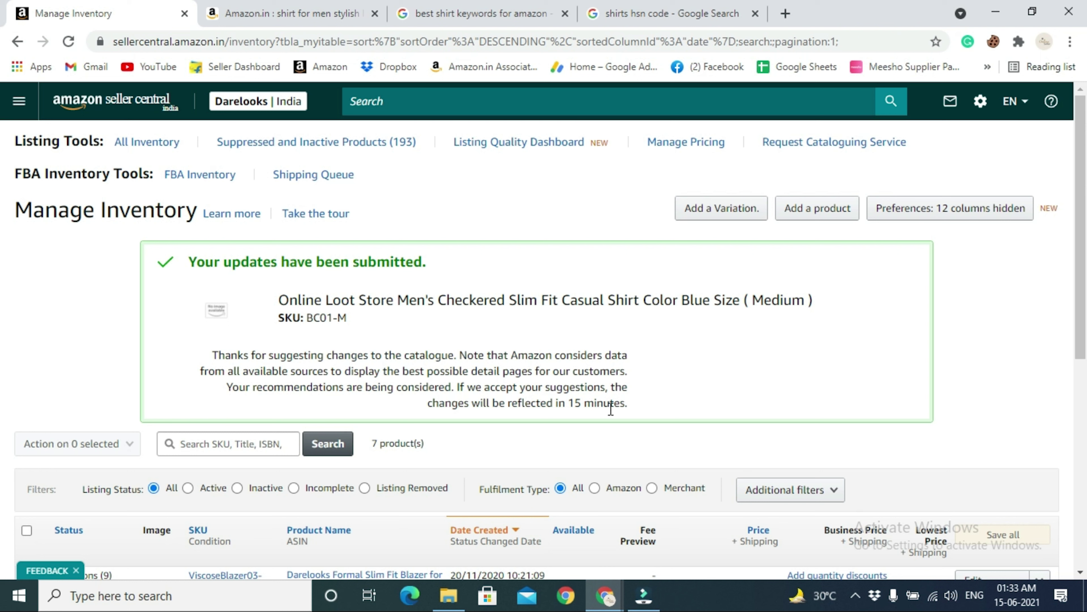
pyautogui.moveTo(223, 355); pyautogui.dragTo(310, 371)
pyautogui.doubleClick(363, 371)
pyautogui.click(456, 383)
pyautogui.moveTo(211, 356); pyautogui.dragTo(478, 361)
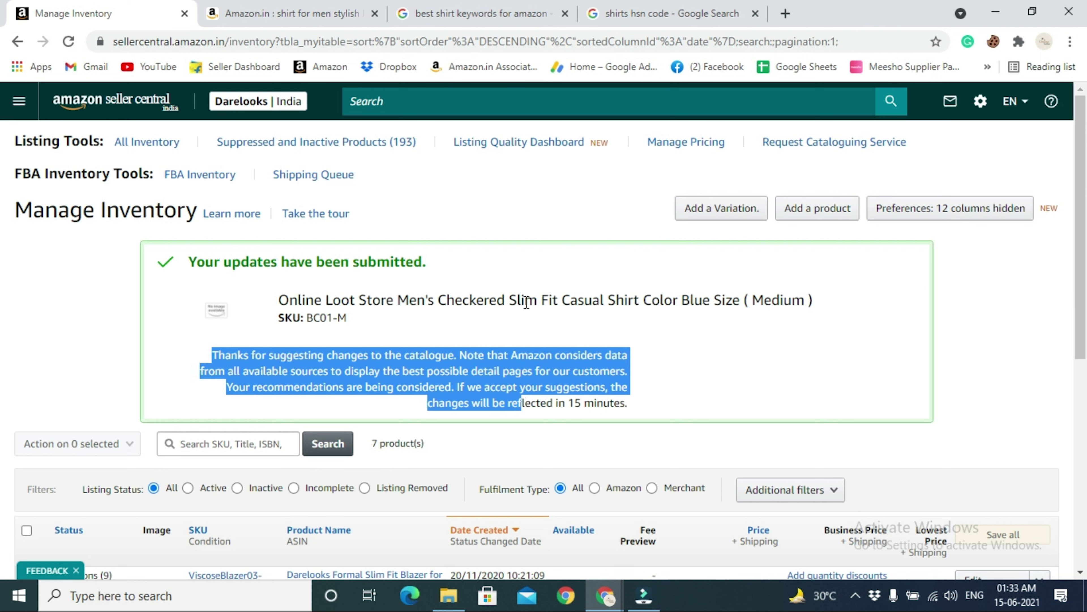
pyautogui.moveTo(398, 296); pyautogui.dragTo(463, 300)
pyautogui.click(504, 300)
pyautogui.doubleClick(456, 300)
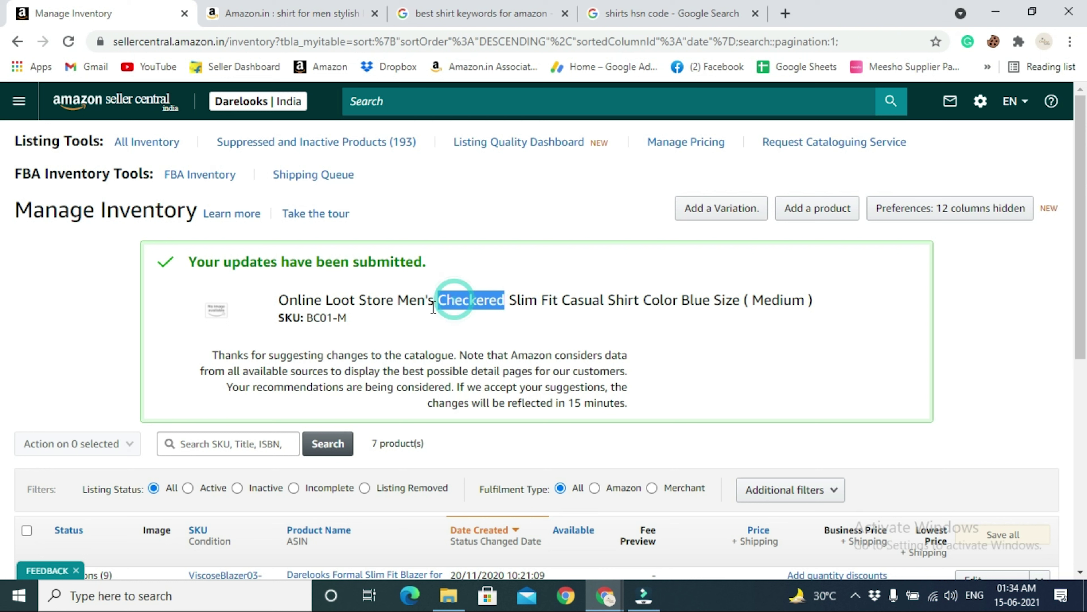
pyautogui.click(399, 305)
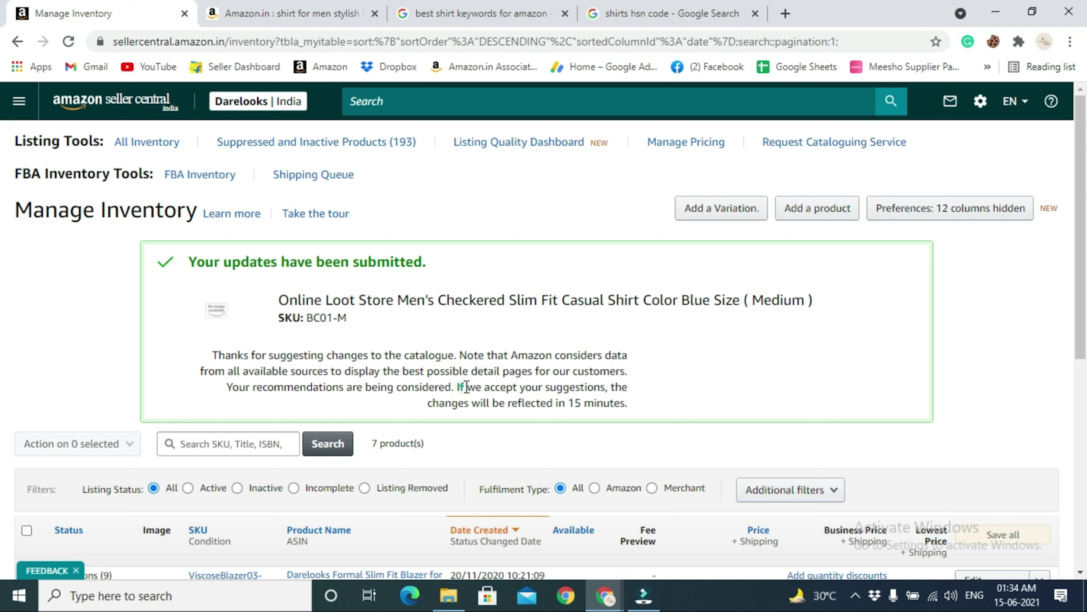
pyautogui.moveTo(467, 387); pyautogui.dragTo(562, 387)
# Reload Manage Inventory so BC01-M shows in the first row as Incomplete.
pyautogui.scroll(-3, 474, 405)
pyautogui.scroll(3, 474, 405)
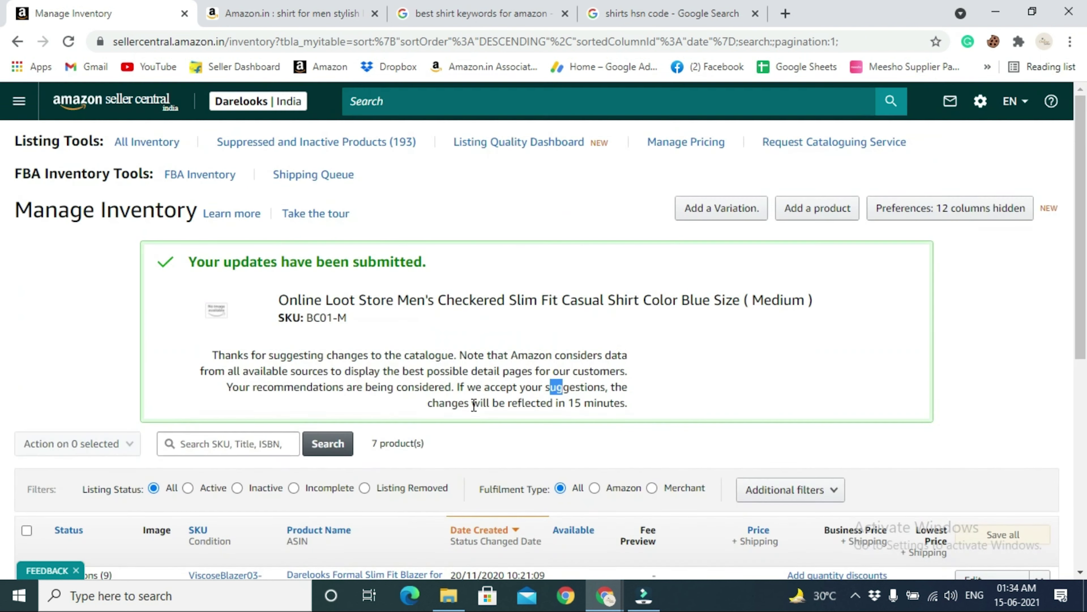
pyautogui.click(69, 42)
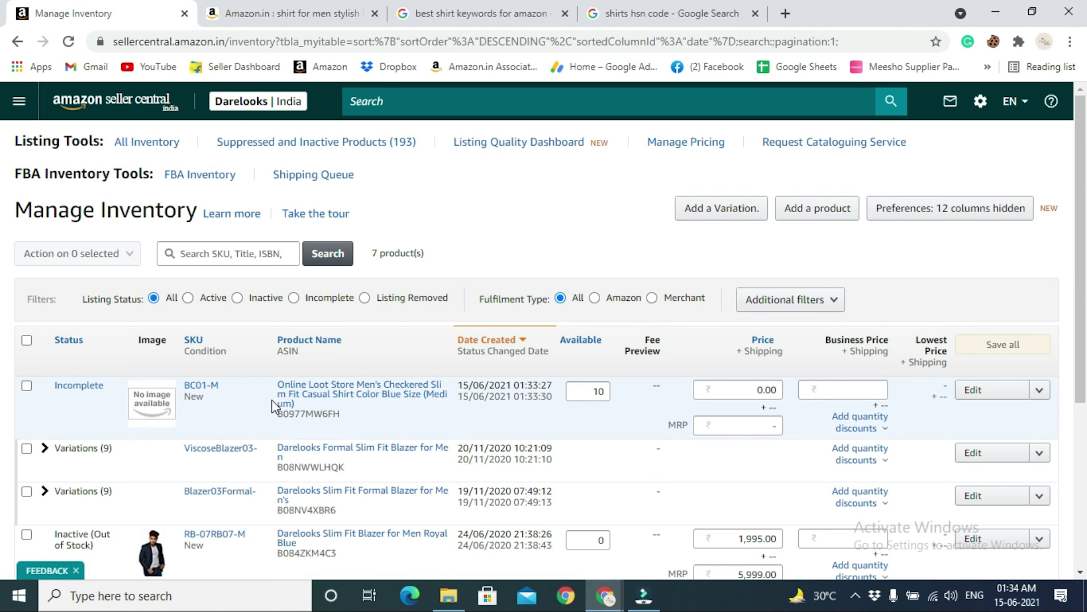
pyautogui.scroll(-5, 280, 420)
pyautogui.scroll(5, 279, 420)
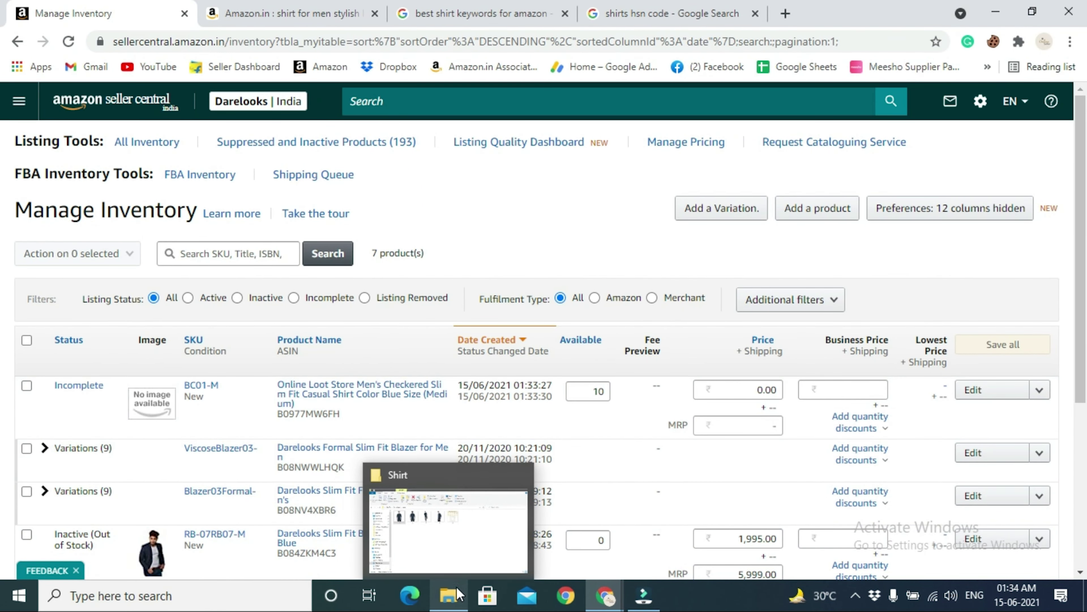
# Preview shirt photo 1 from the Shirt folder in Photos, then return to Seller Central.
pyautogui.click(448, 596)
pyautogui.doubleClick(222, 207)
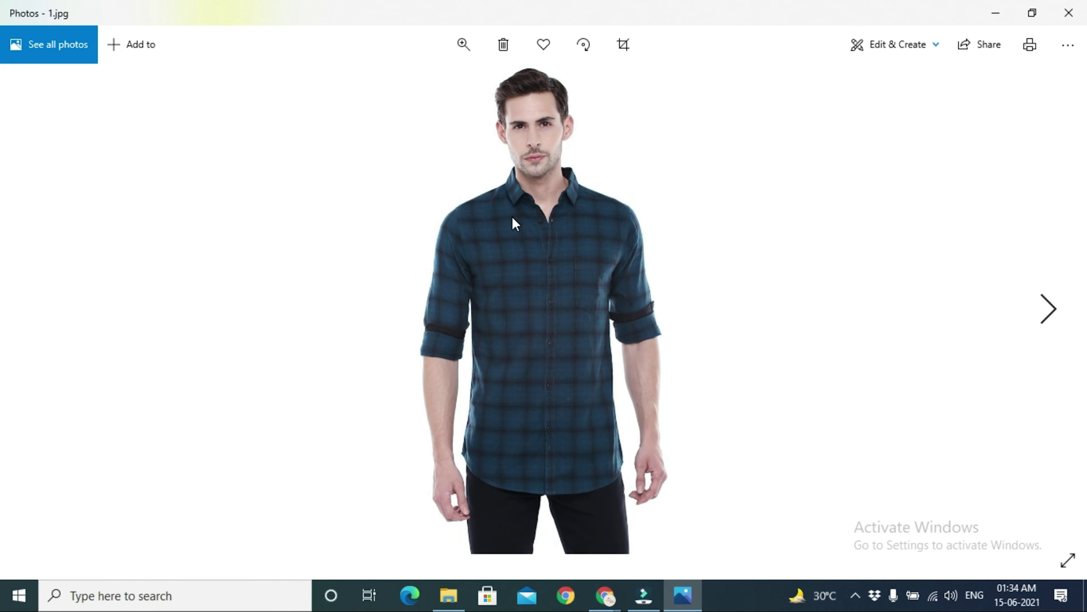
pyautogui.click(1069, 13)
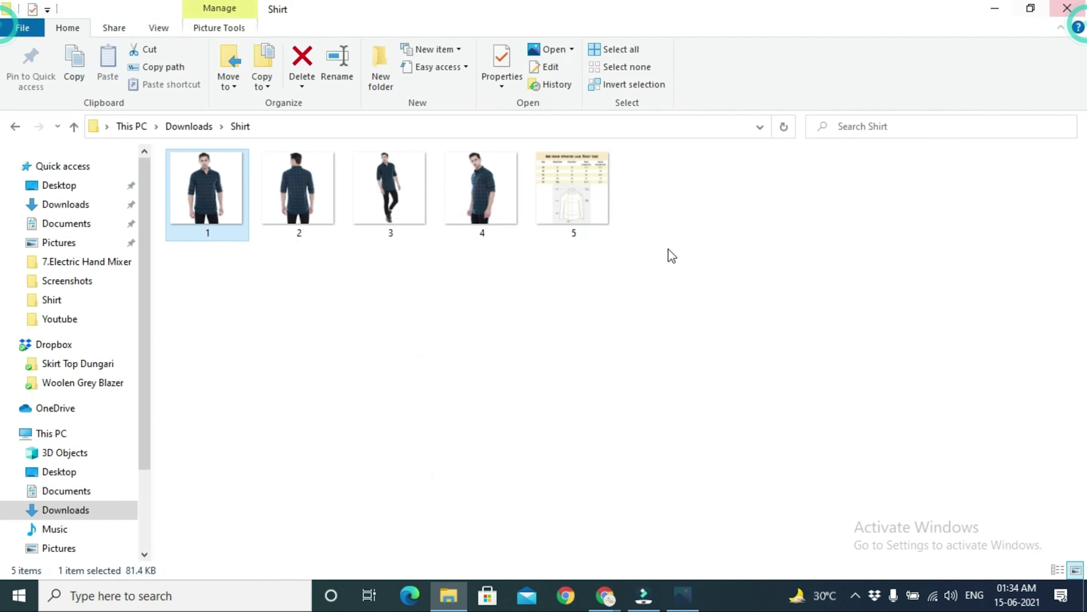
pyautogui.moveTo(612, 583)
pyautogui.click(617, 521)
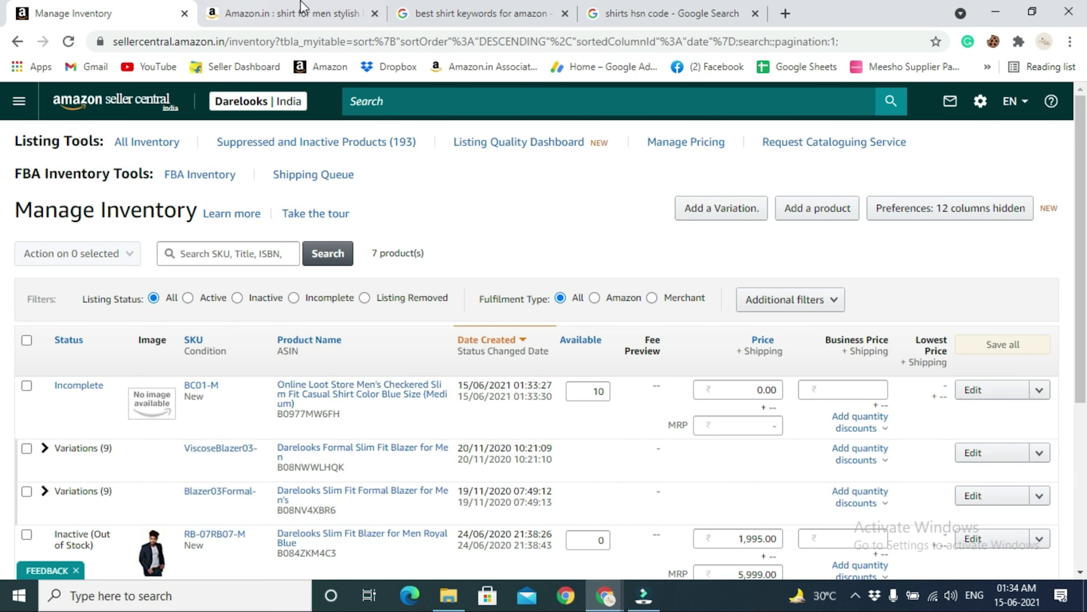
# Close the three extra Chrome tabs and open the shirt's Amazon.in product page.
pyautogui.click(374, 13)
pyautogui.click(374, 13)
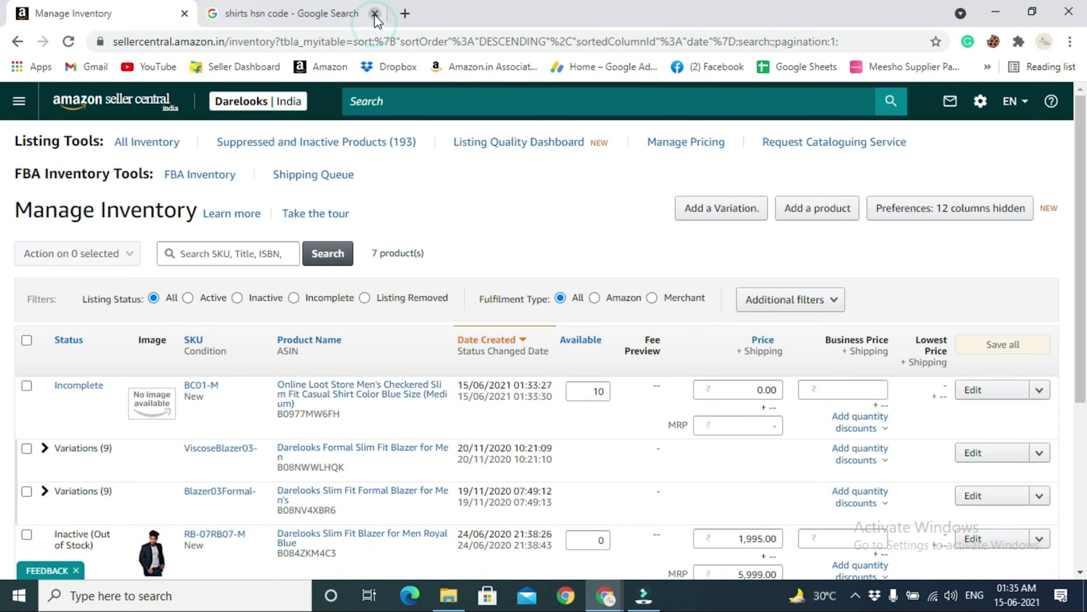
pyautogui.click(374, 13)
pyautogui.click(325, 394)
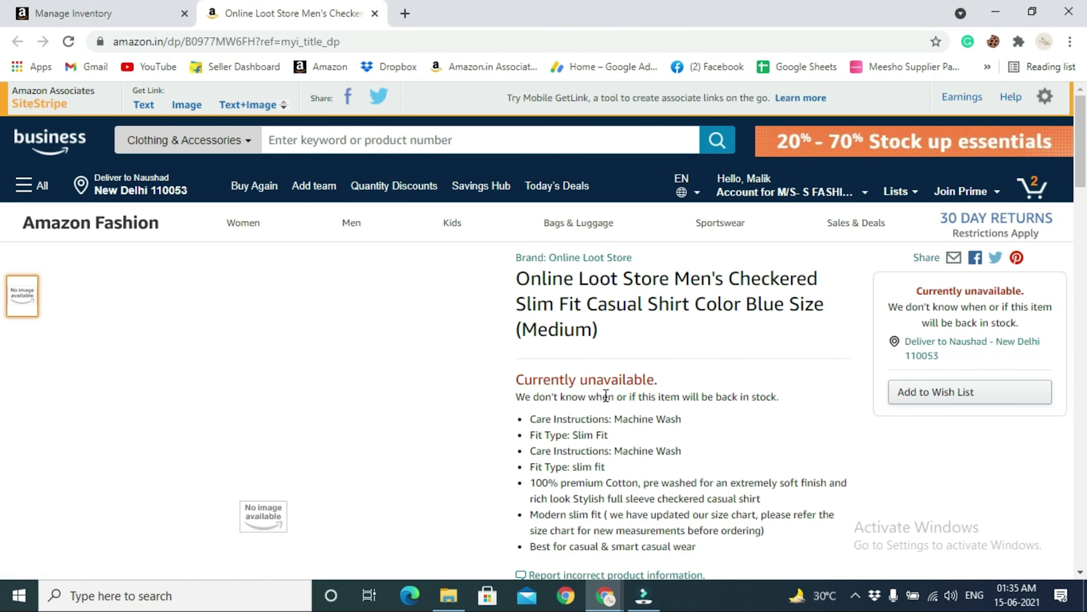
# Review the product page's bullet points, description and date first available.
pyautogui.scroll(-6, 605, 396)
pyautogui.scroll(3, 604, 396)
pyautogui.scroll(4, 604, 395)
pyautogui.scroll(-2, 565, 348)
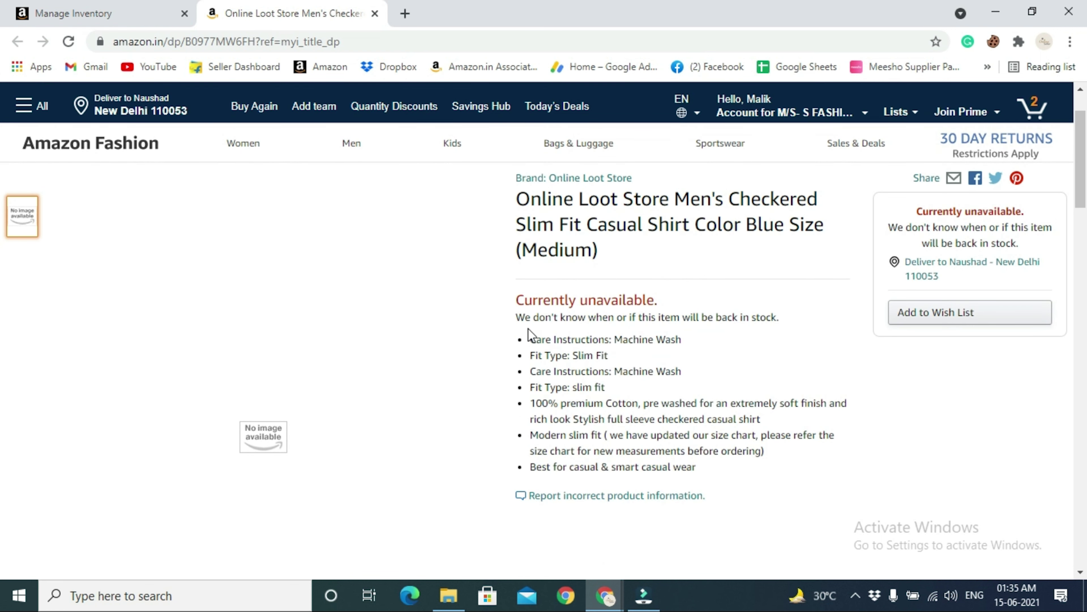
pyautogui.moveTo(530, 338); pyautogui.dragTo(642, 450)
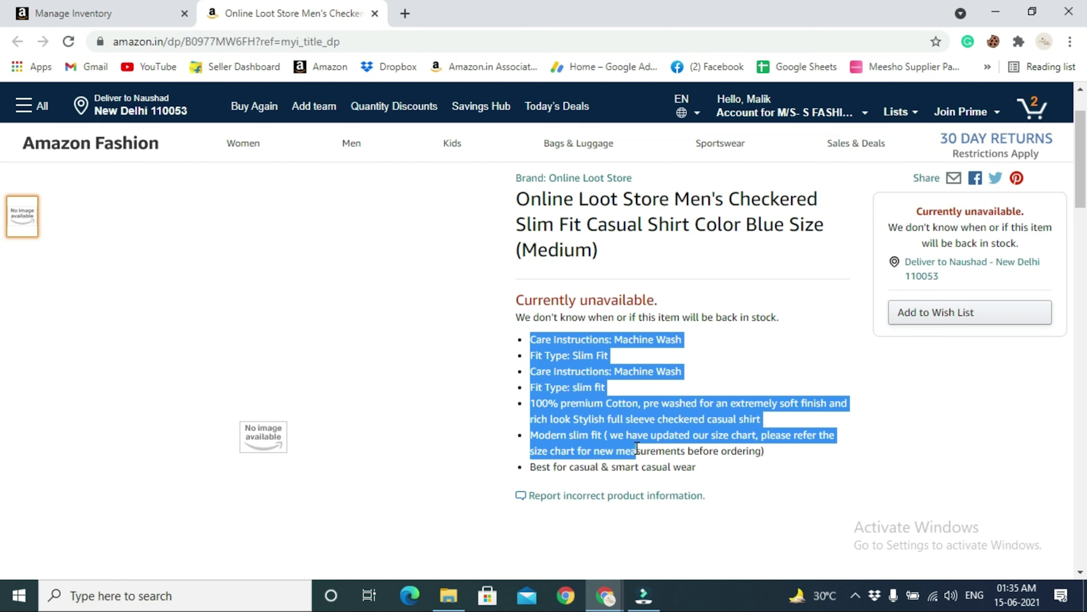
pyautogui.click(638, 449)
pyautogui.scroll(-2, 637, 447)
pyautogui.scroll(-10, 637, 448)
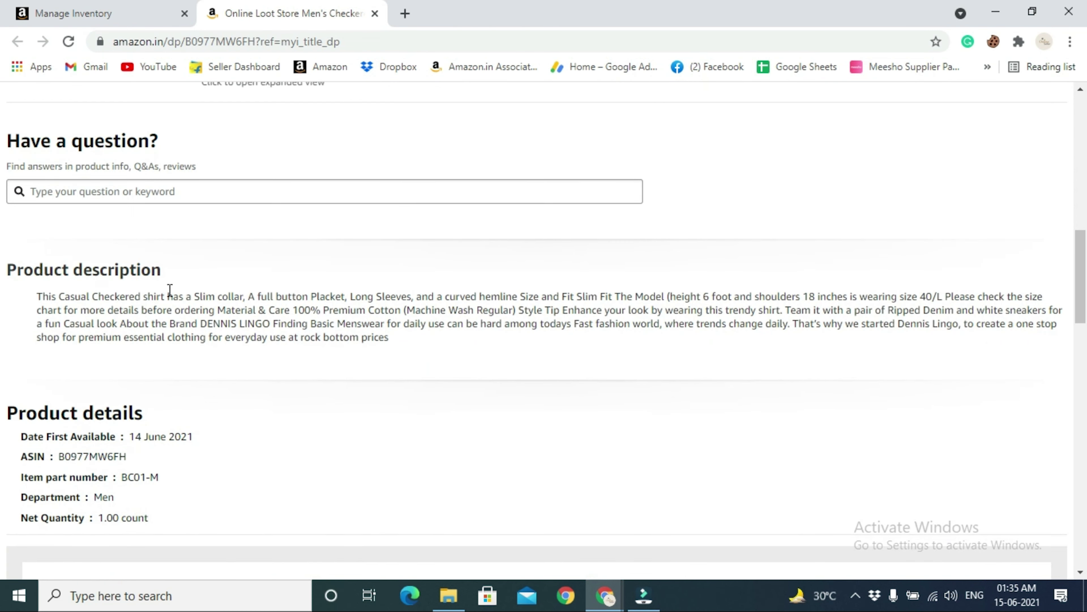
pyautogui.moveTo(41, 296); pyautogui.dragTo(400, 352)
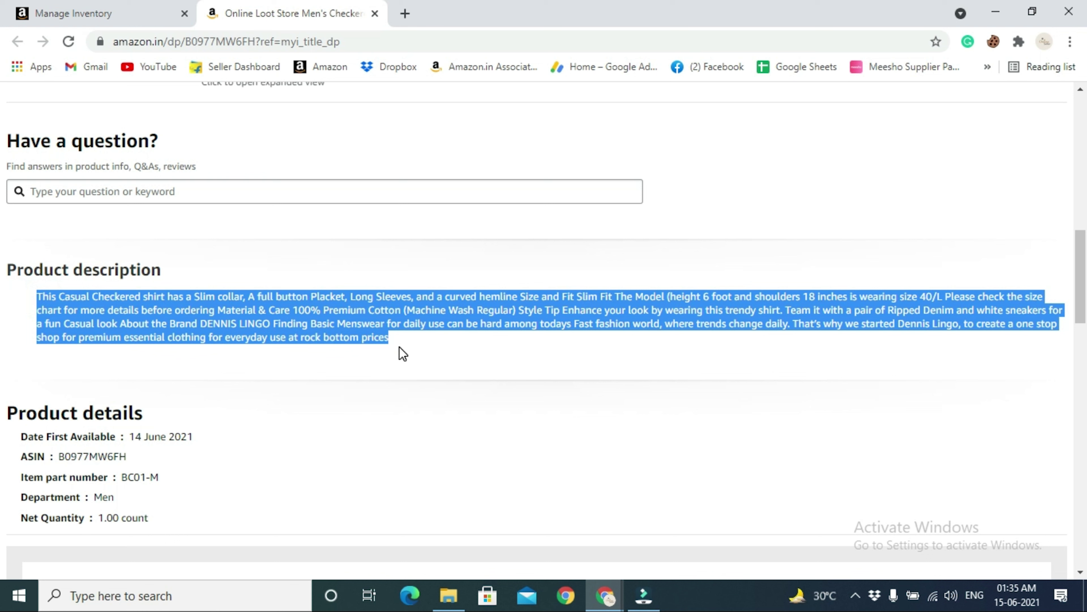
pyautogui.click(406, 349)
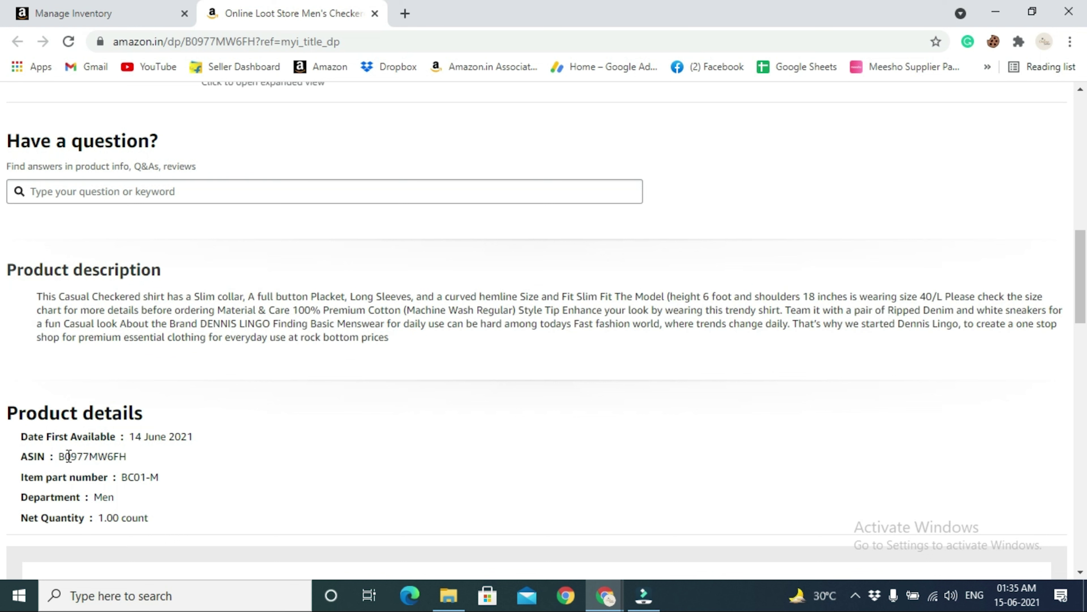
pyautogui.moveTo(136, 436); pyautogui.dragTo(186, 437)
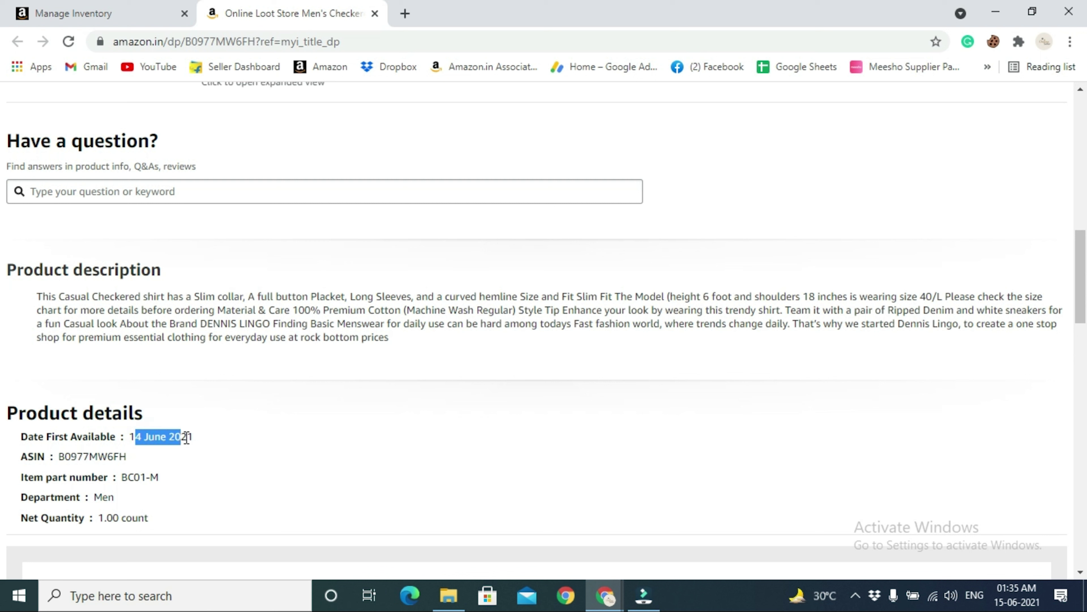
pyautogui.click(80, 457)
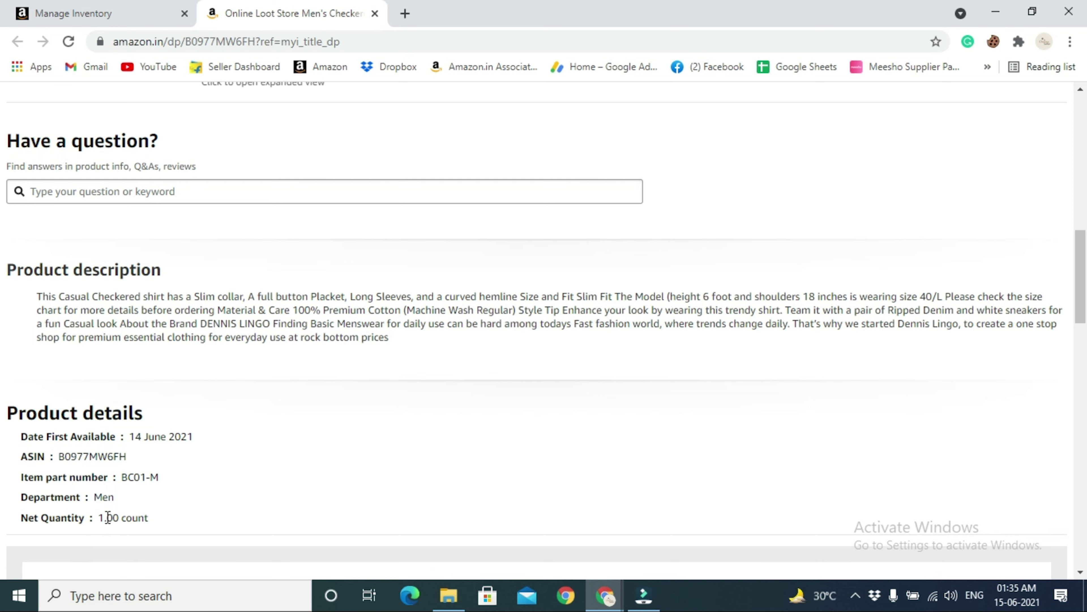
# Check the product image viewer, reload the page for images, and close the viewer.
pyautogui.click(141, 515)
pyautogui.scroll(15, 266, 480)
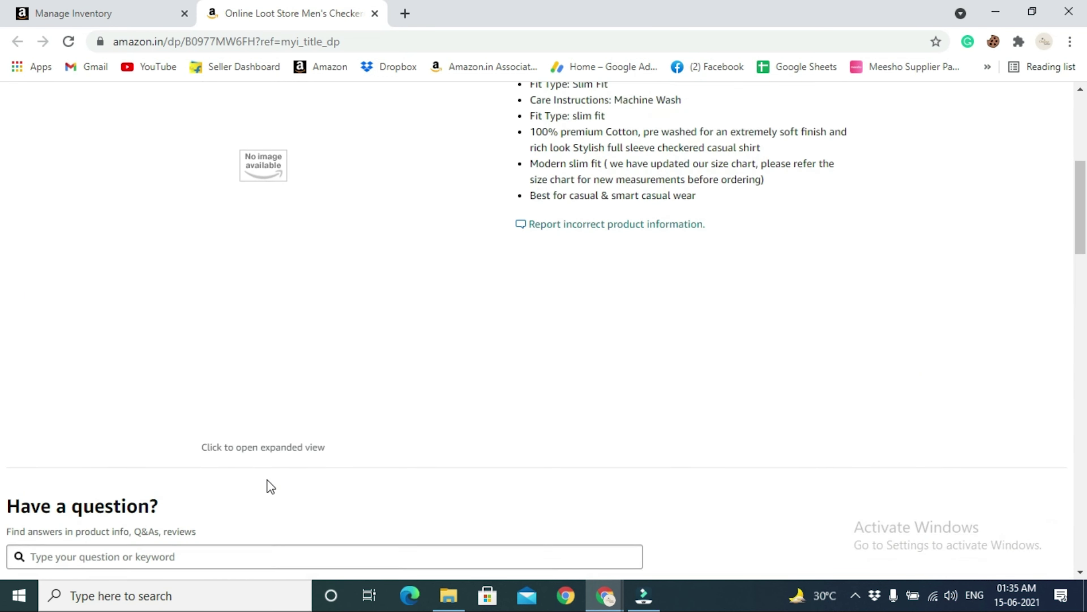
pyautogui.click(253, 505)
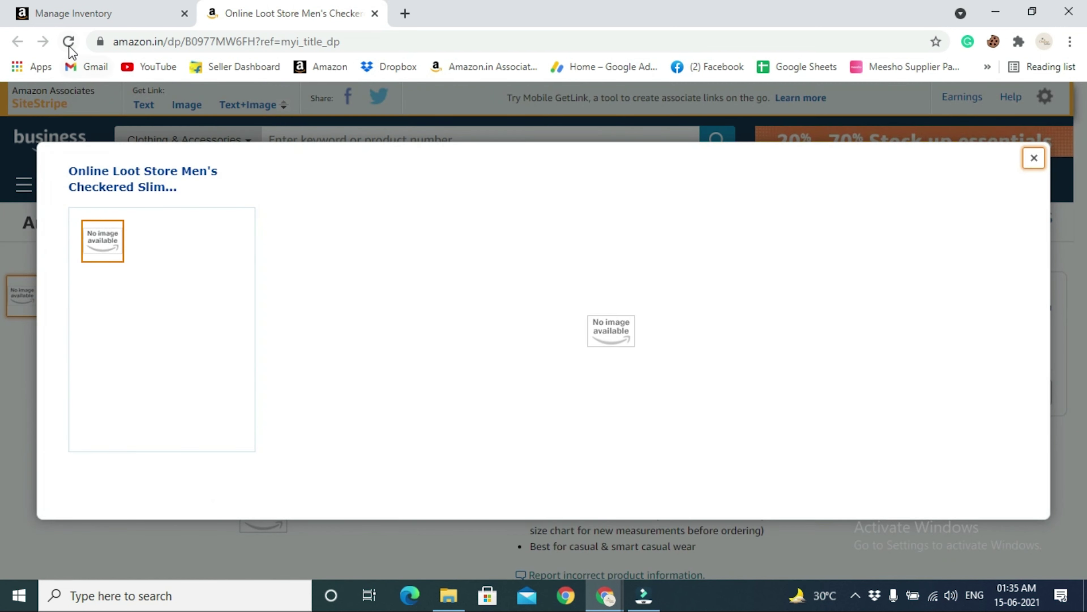
pyautogui.click(69, 43)
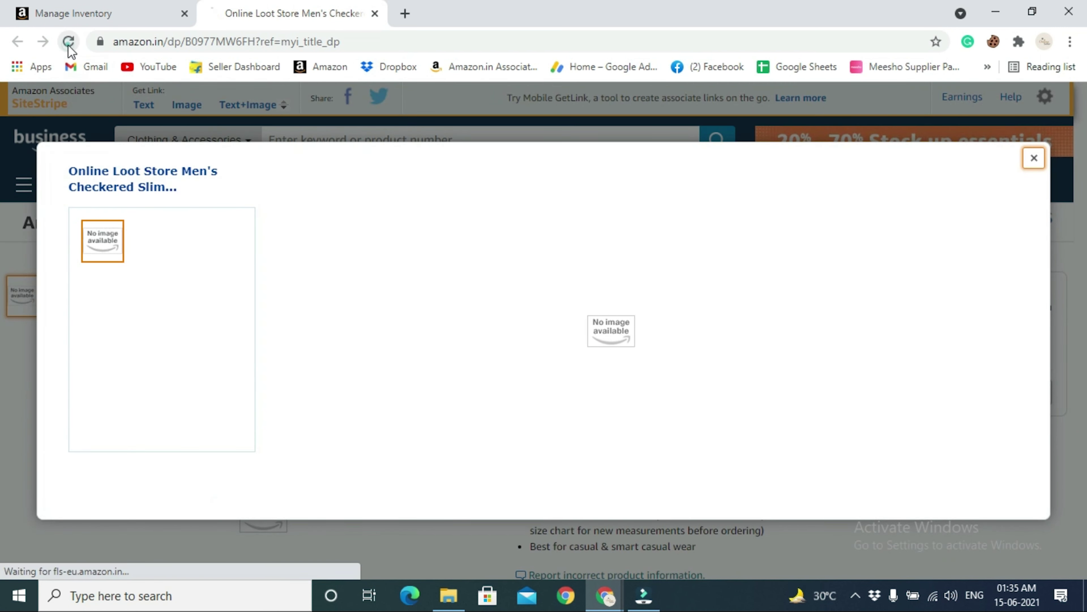
pyautogui.click(1034, 158)
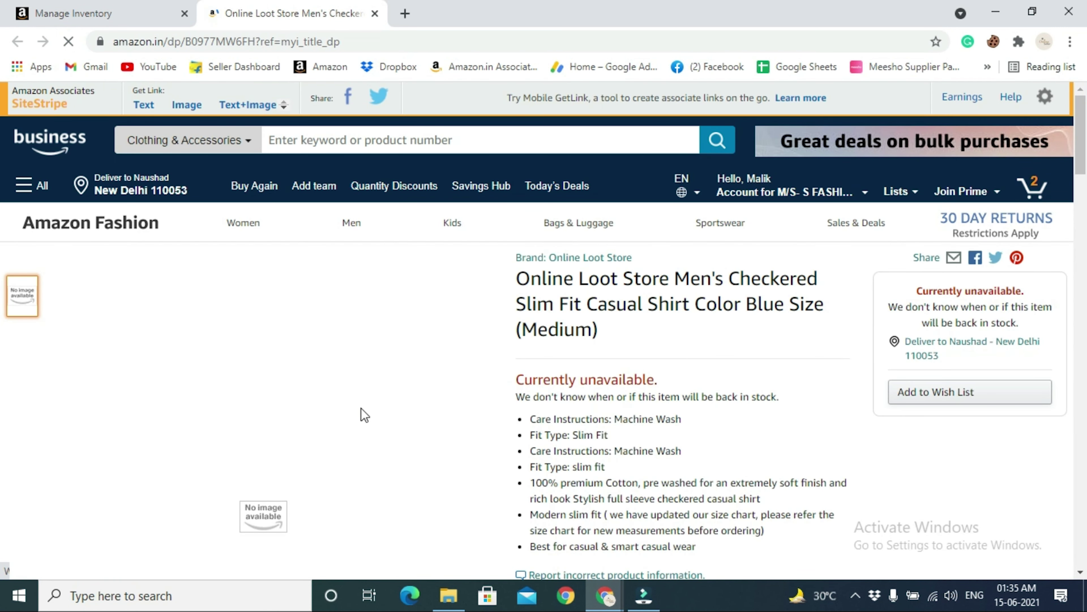
# Close the product tab, open the listing's image page, and bring up the MAIN slot's file picker.
pyautogui.click(375, 14)
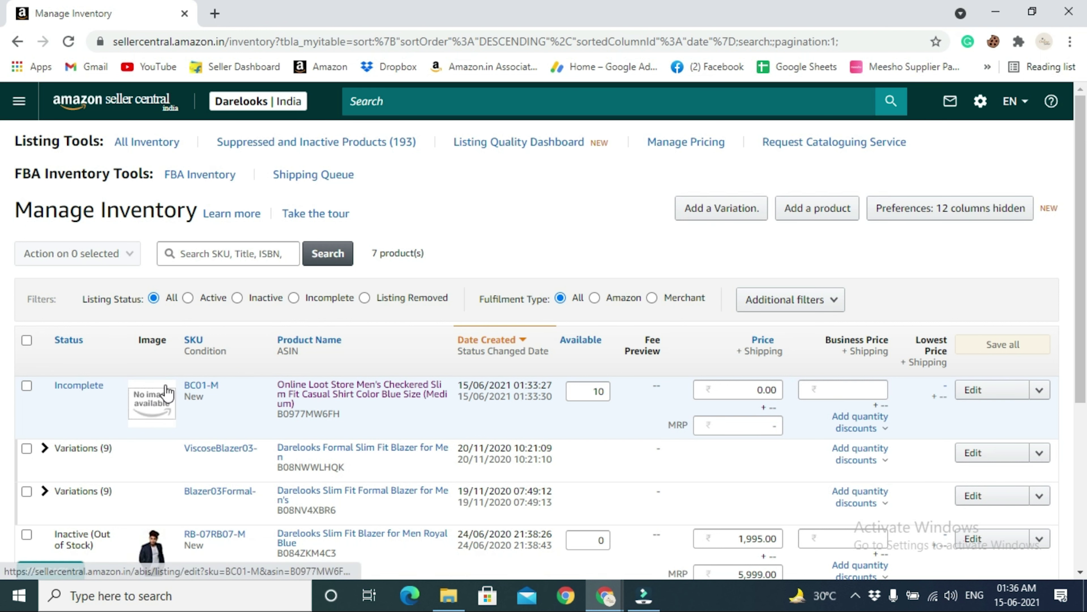
pyautogui.click(162, 401)
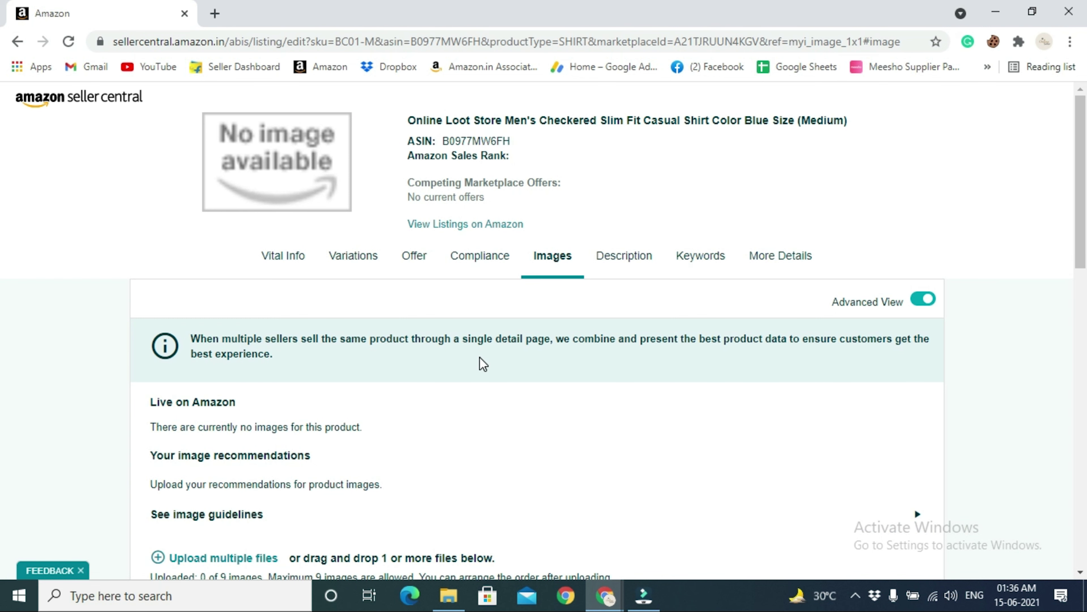
pyautogui.scroll(-4, 483, 365)
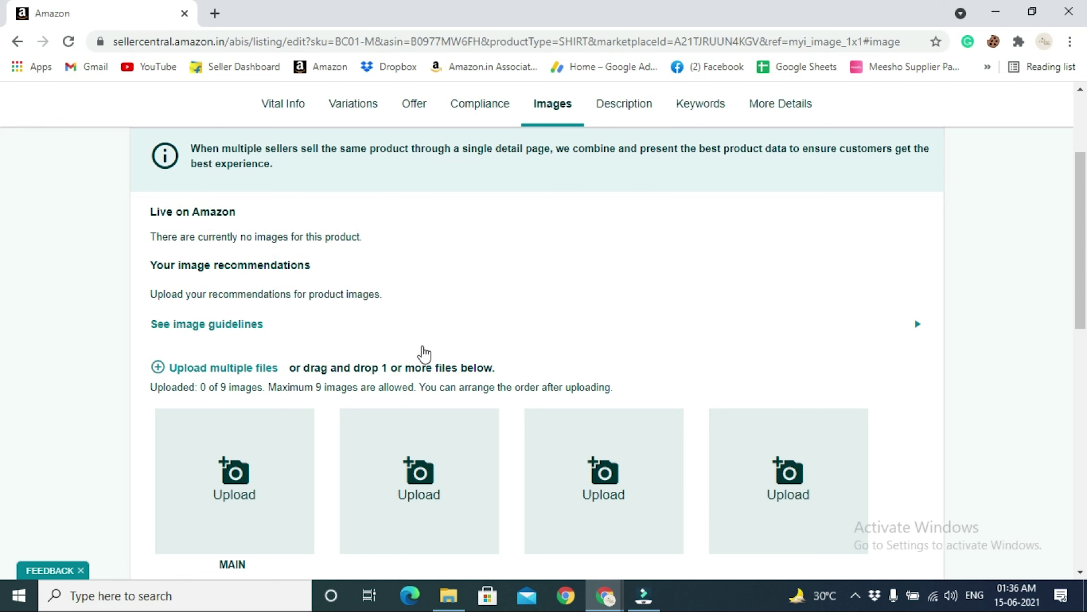
pyautogui.scroll(-11, 422, 354)
pyautogui.scroll(14, 466, 397)
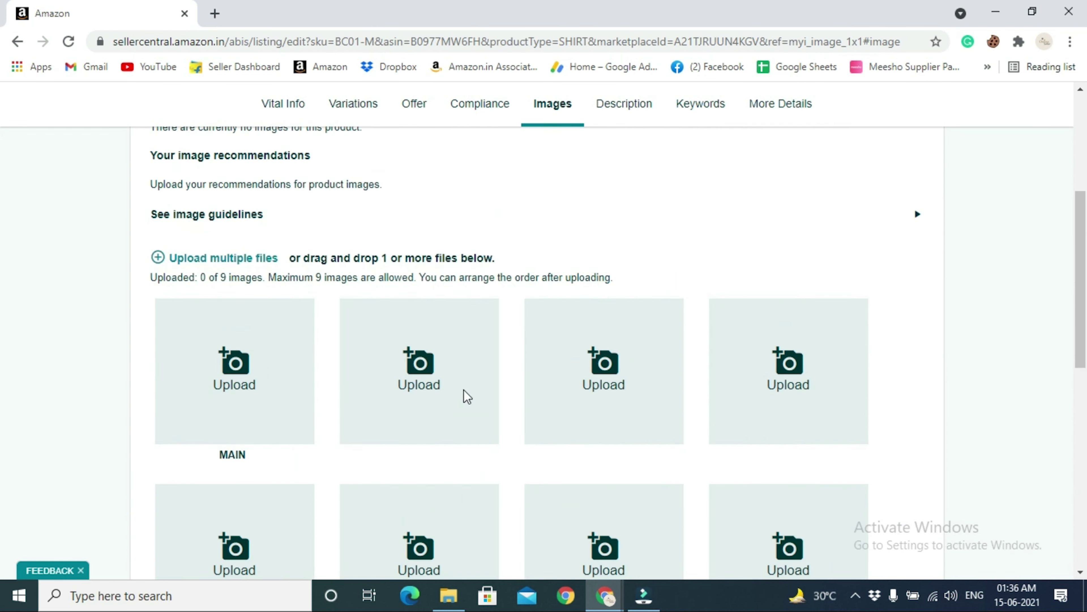
pyautogui.scroll(-12, 463, 389)
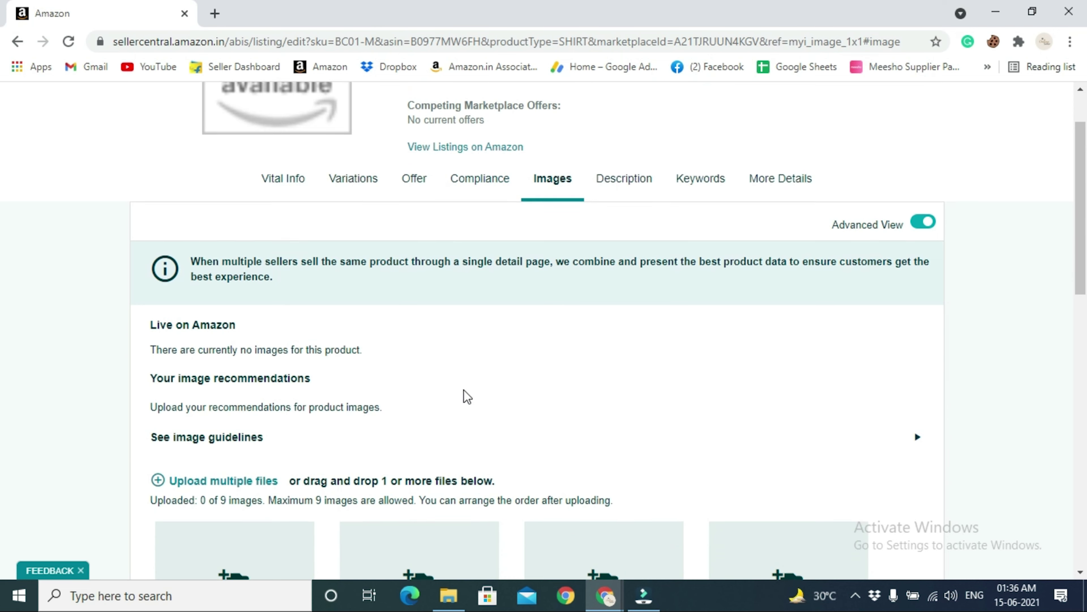
pyautogui.scroll(5, 463, 390)
pyautogui.scroll(2, 464, 389)
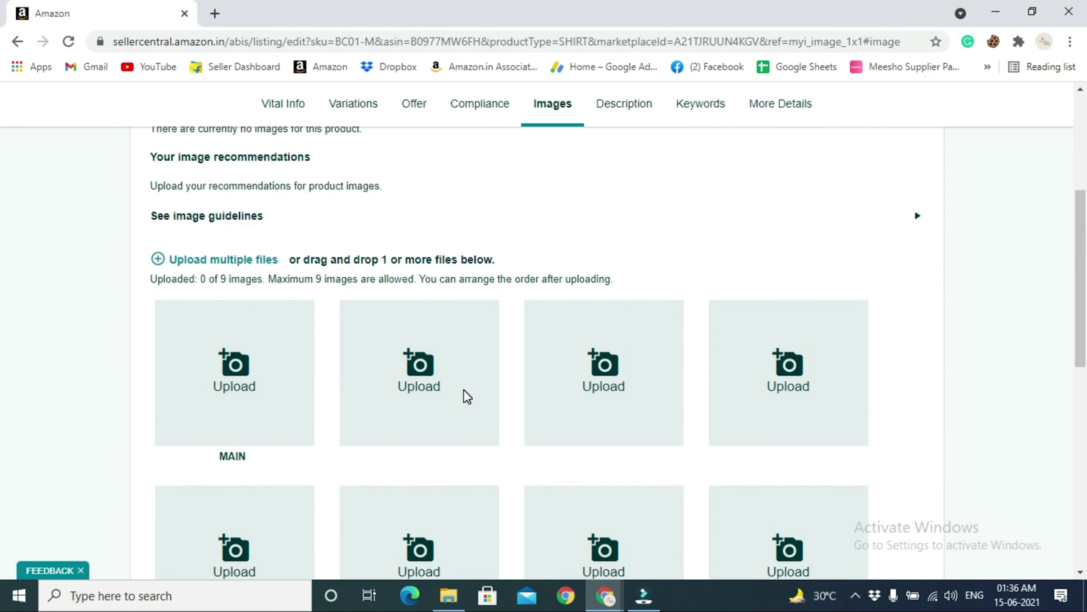
pyautogui.scroll(-4, 466, 396)
pyautogui.click(306, 282)
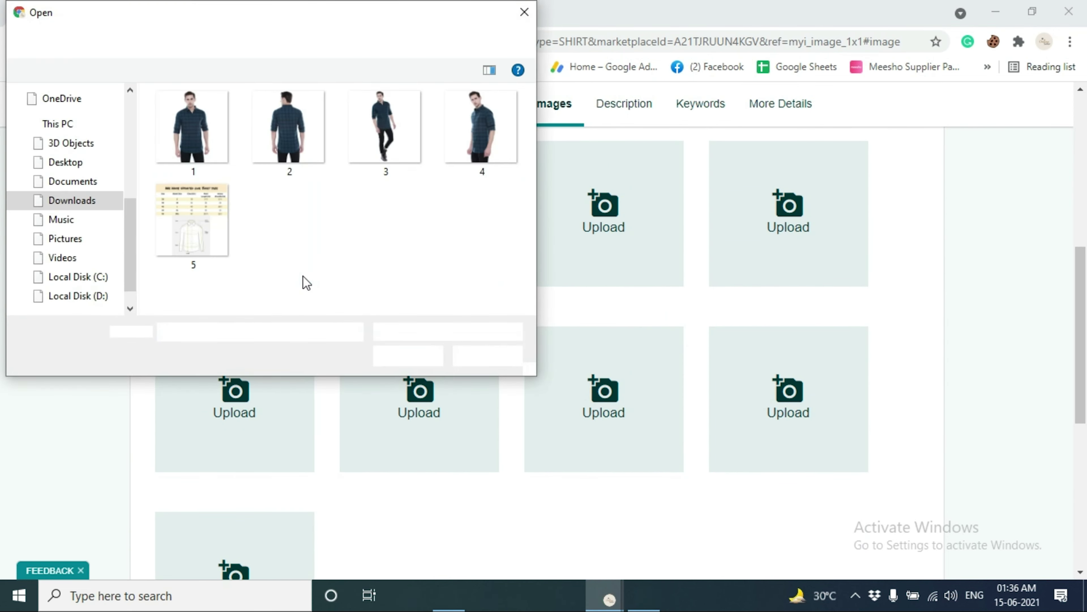
# Upload shirt photos 1 and 2 into the MAIN and second image slots.
pyautogui.click(199, 132)
pyautogui.click(403, 349)
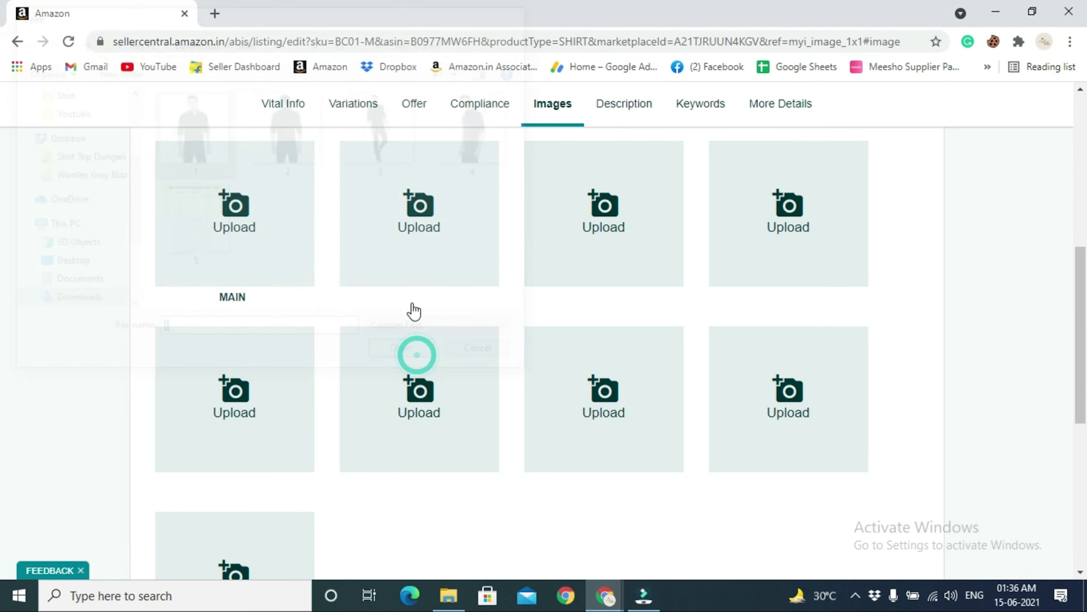
pyautogui.click(403, 245)
pyautogui.click(308, 146)
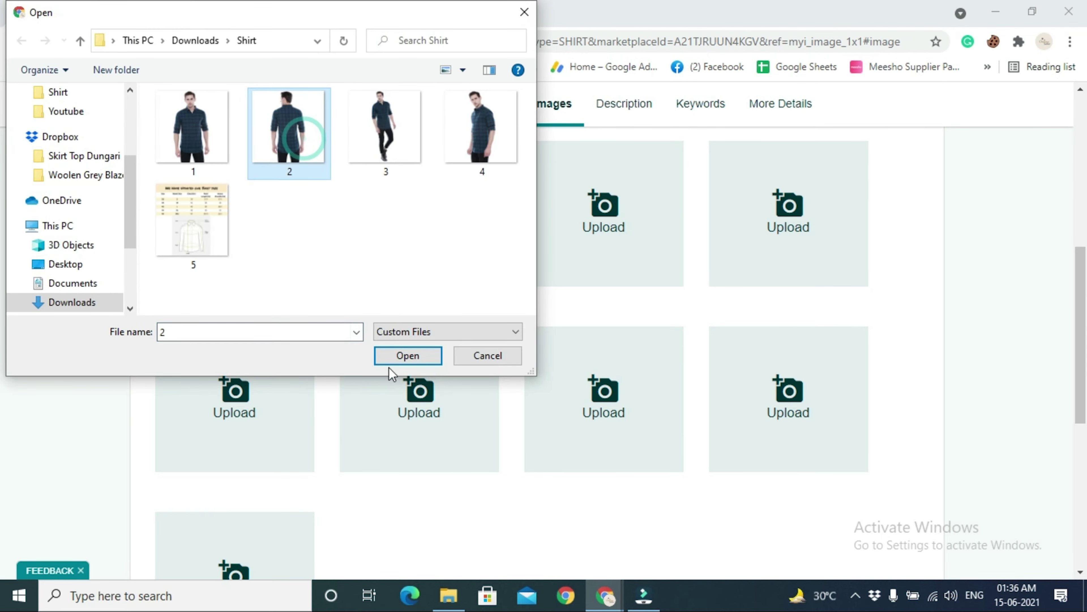
pyautogui.click(405, 356)
# Upload shirt photos 3 and 4 into the third and fourth image slots.
pyautogui.click(532, 280)
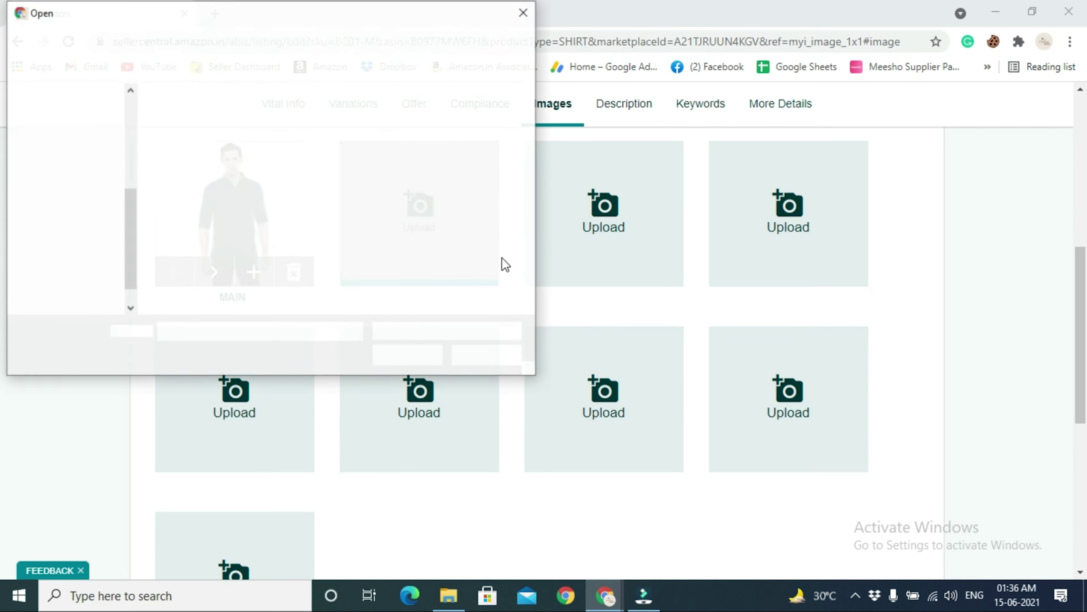
pyautogui.click(385, 128)
pyautogui.click(428, 359)
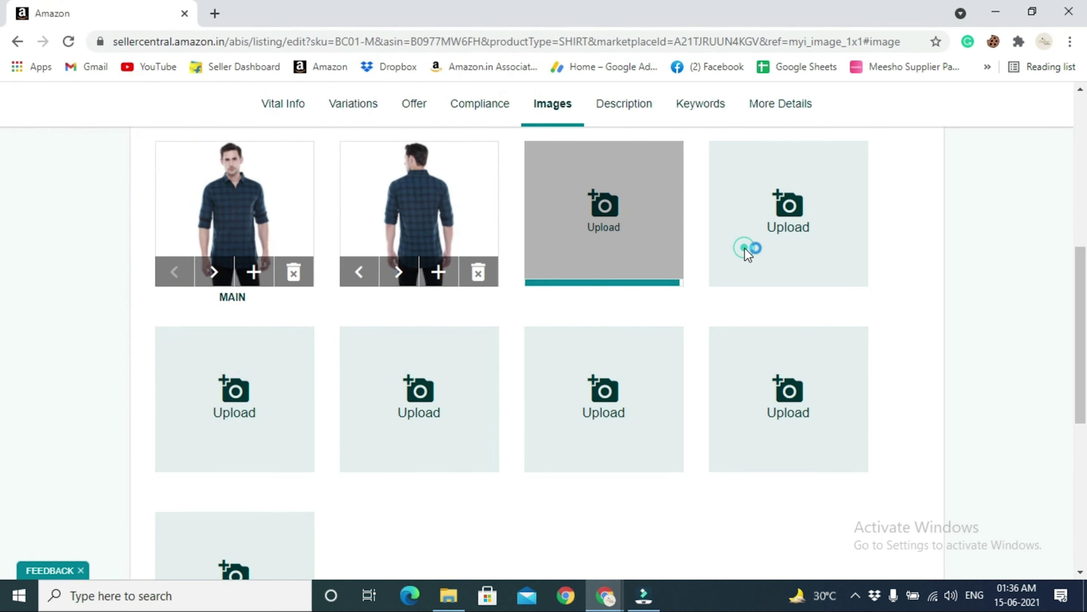
pyautogui.click(749, 246)
pyautogui.click(476, 150)
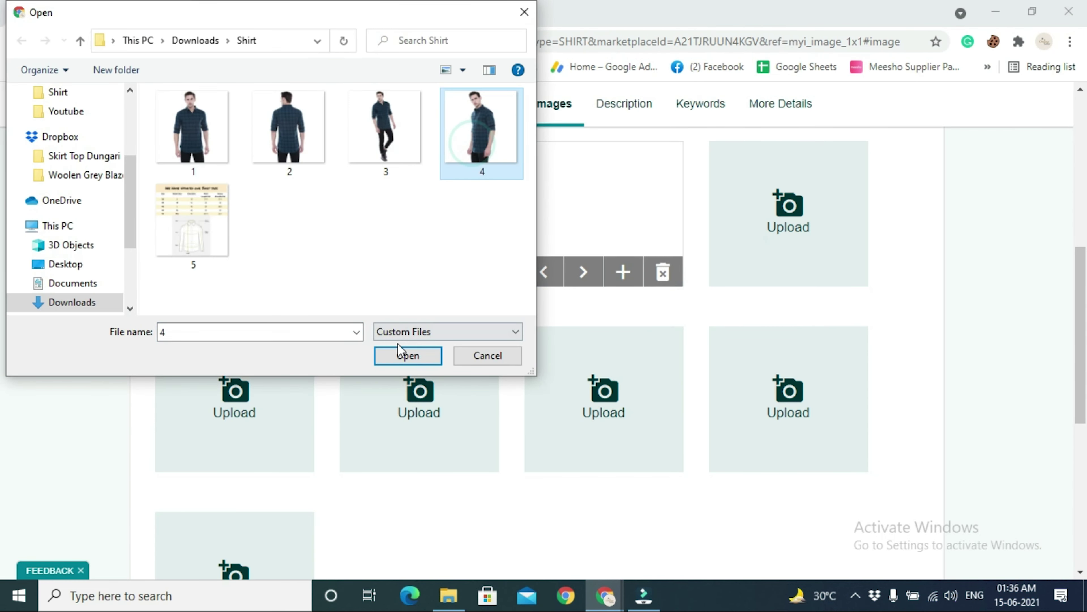
pyautogui.click(407, 356)
# Upload the size-chart image 5 into the fifth slot, then save and dismiss the notice.
pyautogui.click(282, 402)
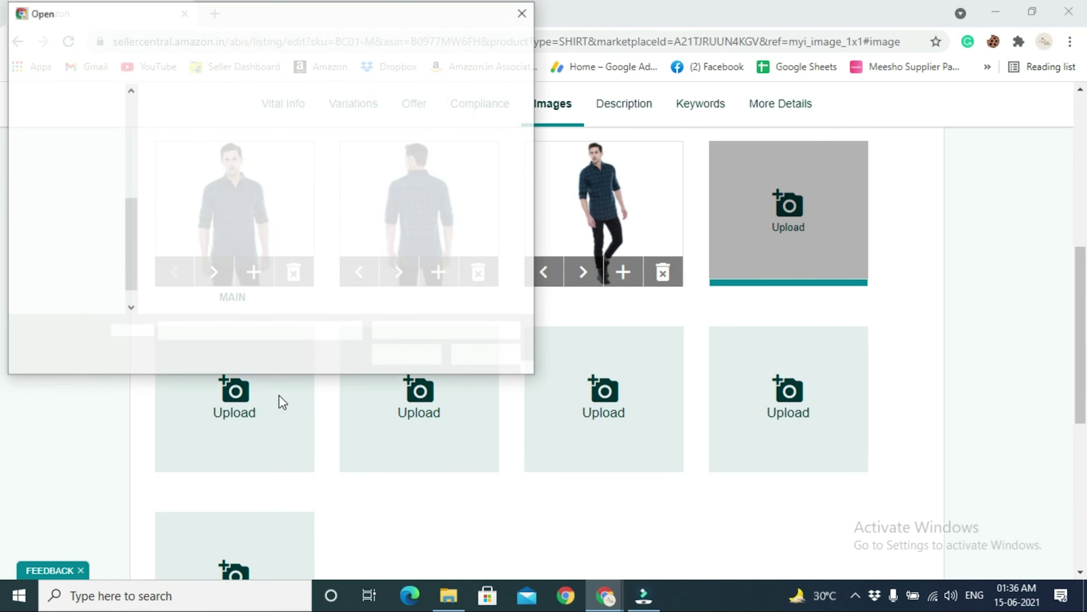
pyautogui.click(204, 241)
pyautogui.click(424, 359)
pyautogui.scroll(7, 361, 379)
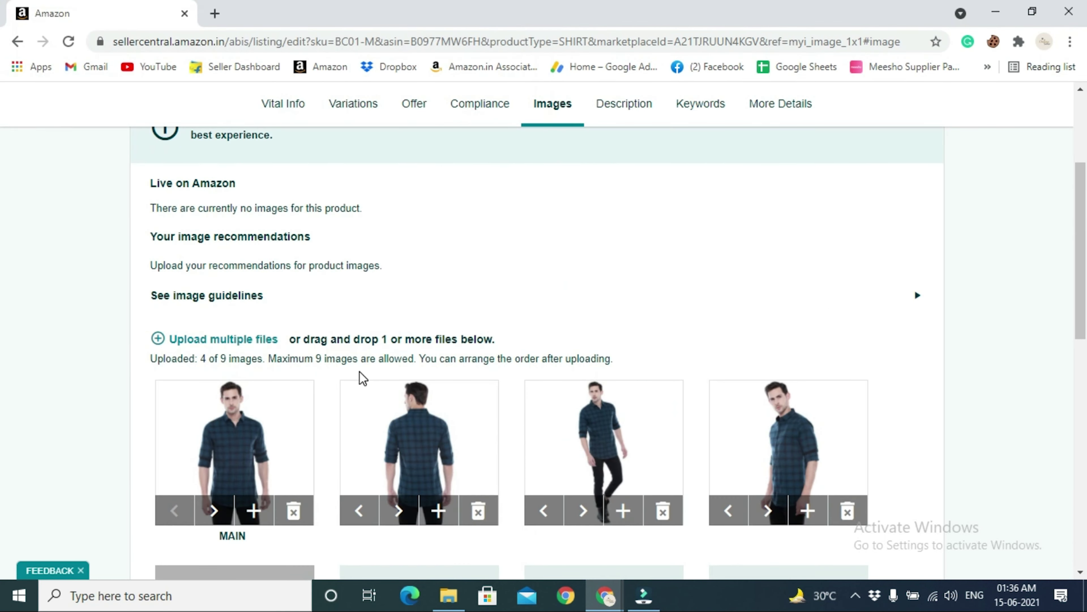
pyautogui.scroll(-8, 361, 379)
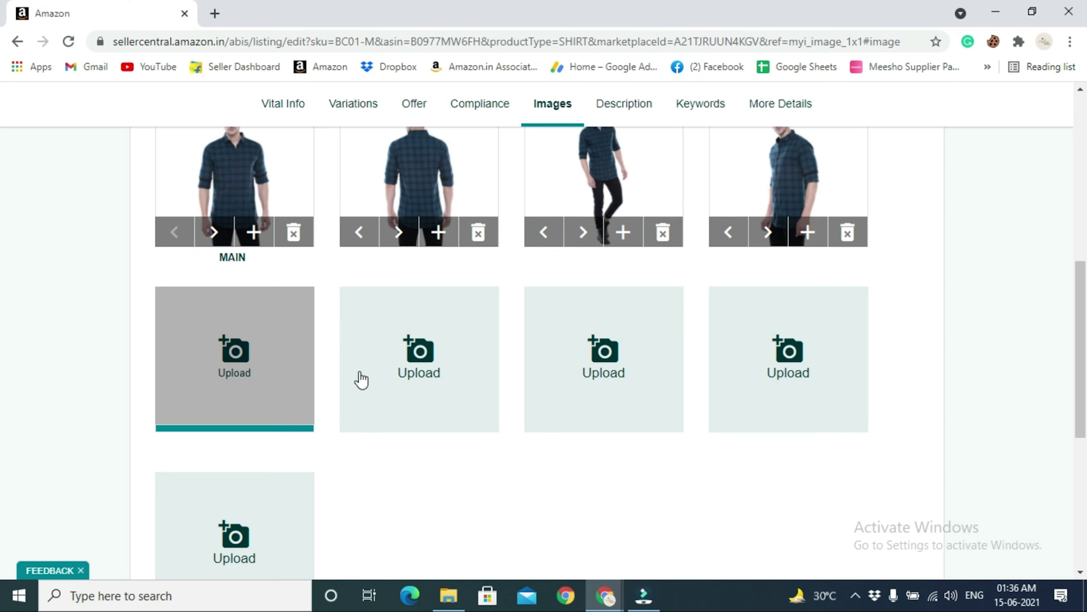
pyautogui.scroll(6, 359, 371)
pyautogui.scroll(-6, 359, 372)
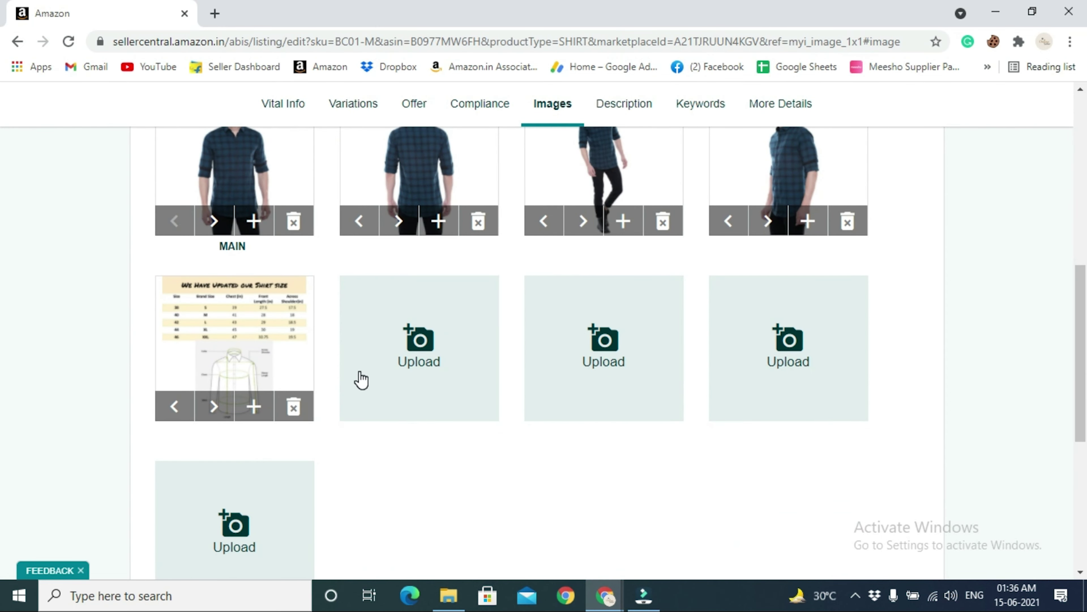
pyautogui.scroll(-8, 359, 376)
pyautogui.click(869, 356)
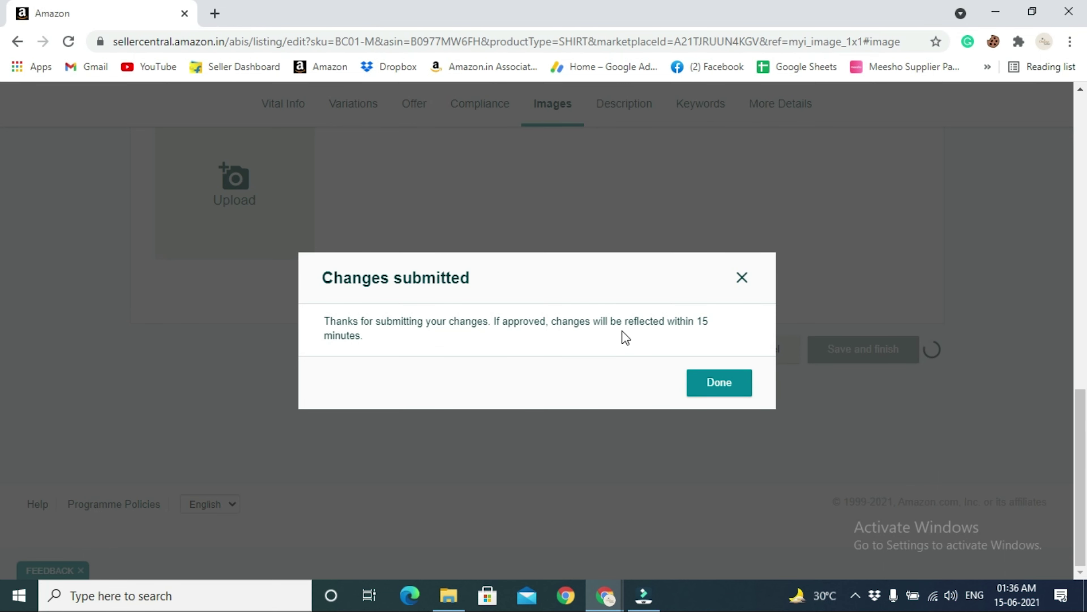
pyautogui.click(718, 382)
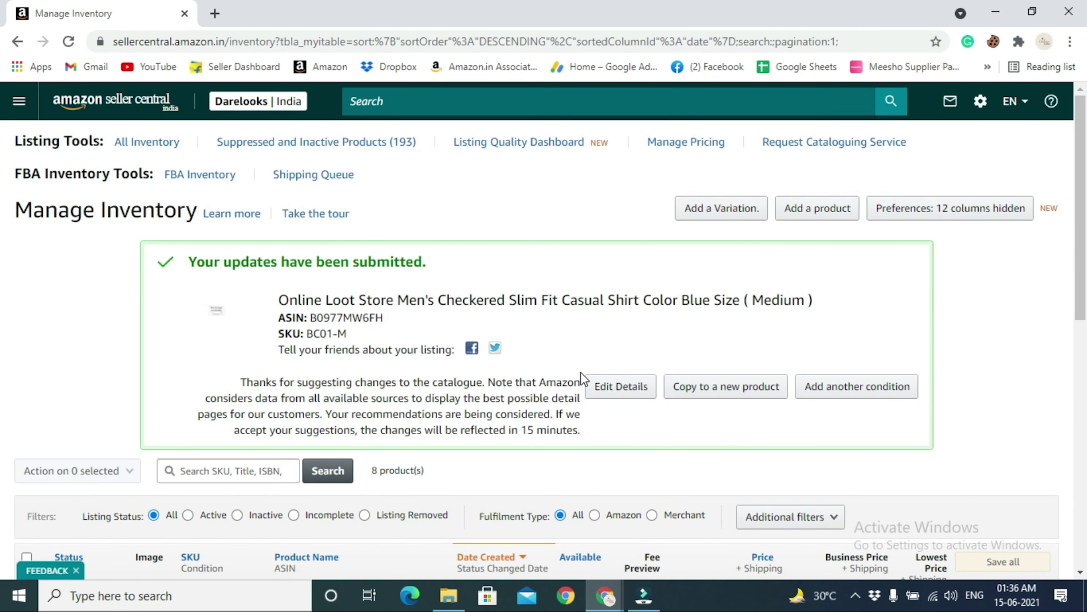
# Go to Manage Inventory from the home menu and briefly view the shirt's product page.
pyautogui.click(89, 107)
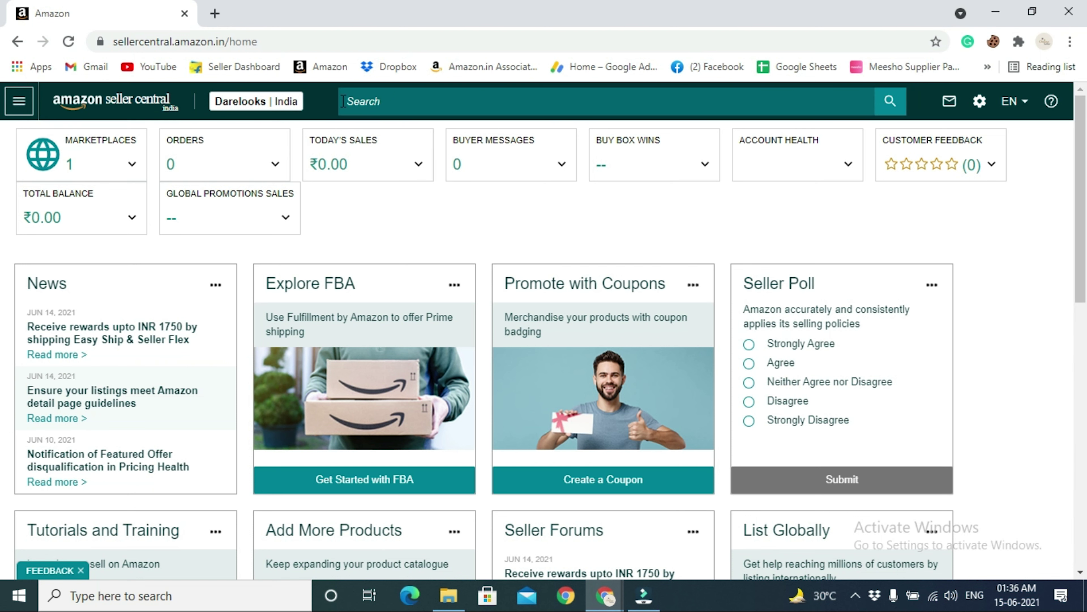
pyautogui.click(22, 110)
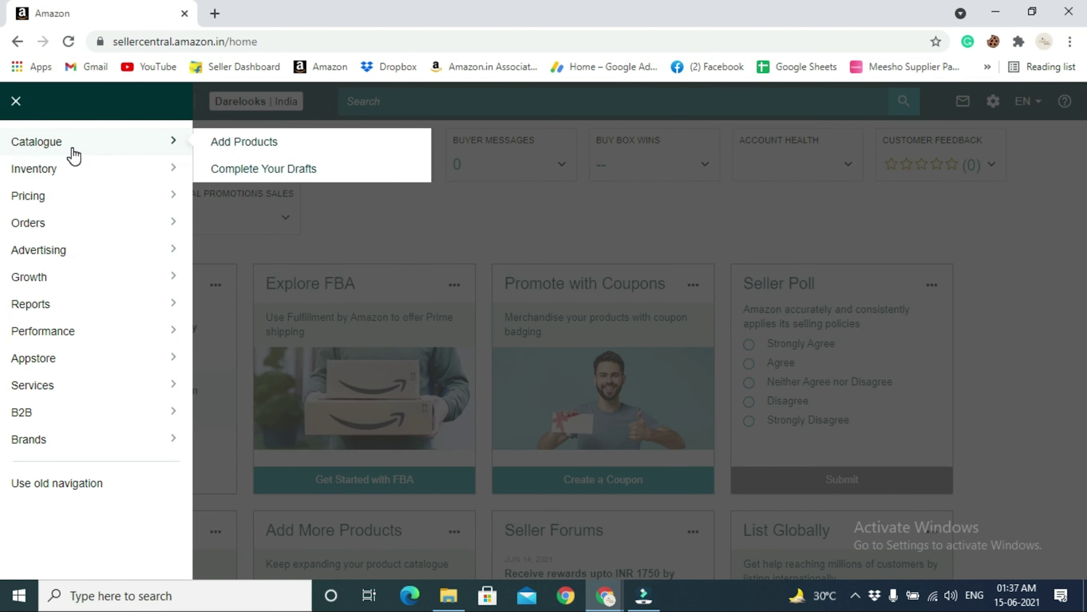
pyautogui.moveTo(105, 179)
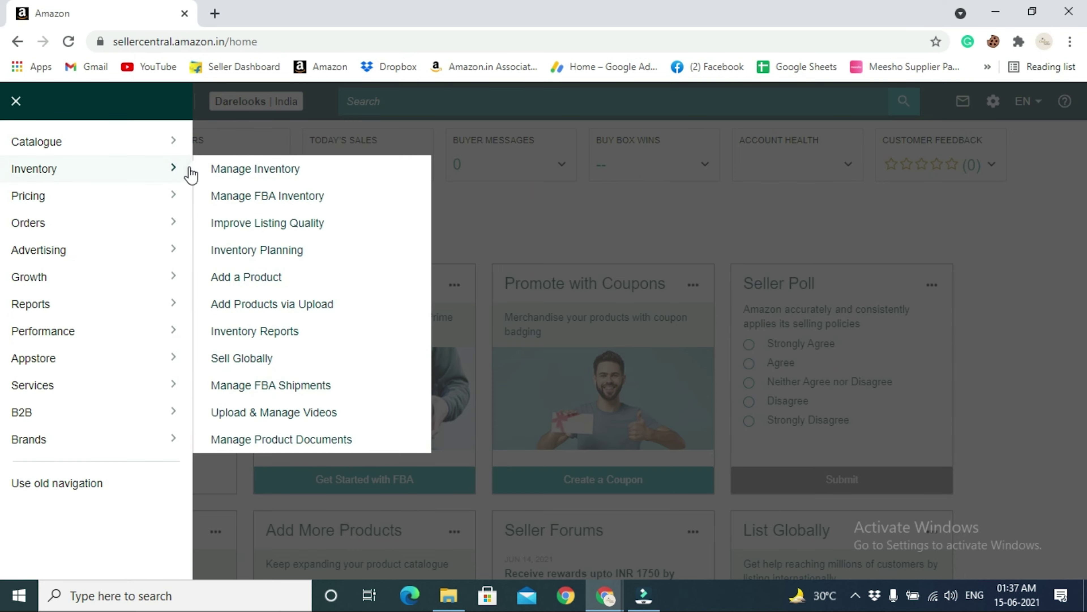
pyautogui.click(231, 169)
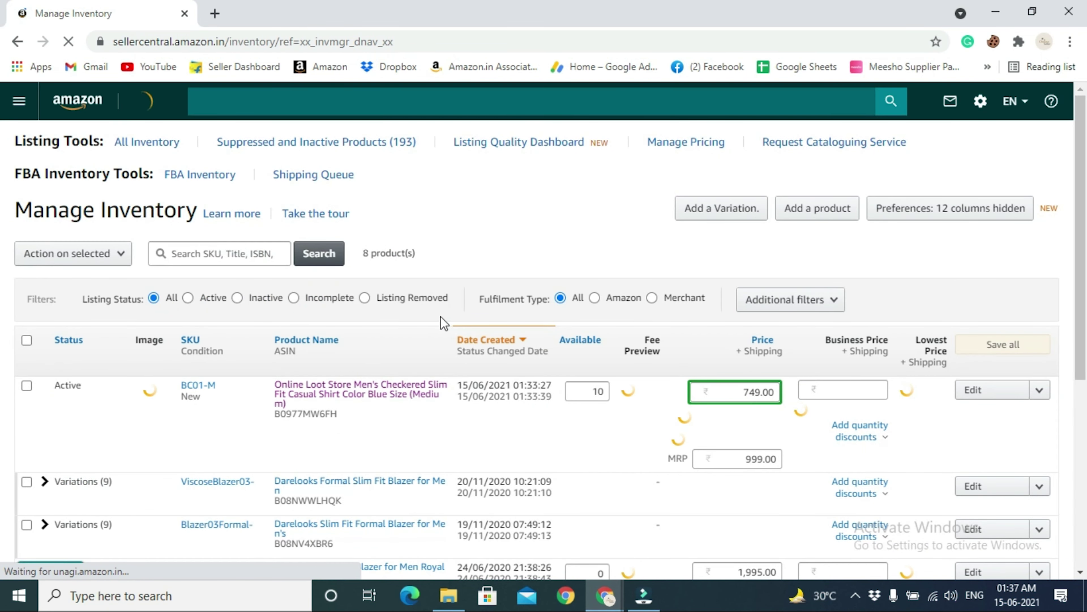
pyautogui.click(406, 395)
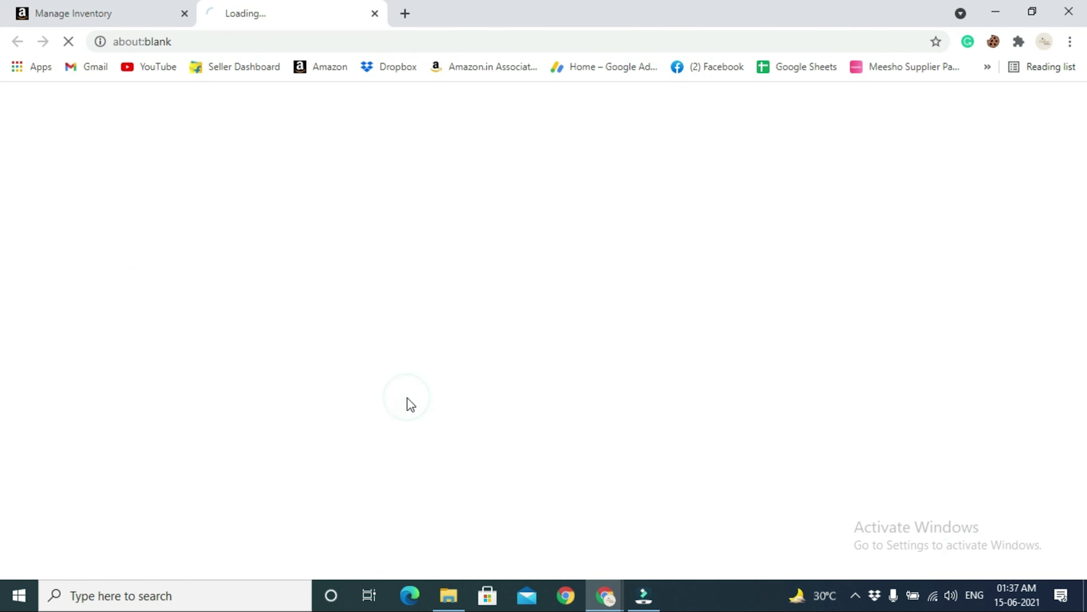
pyautogui.click(374, 13)
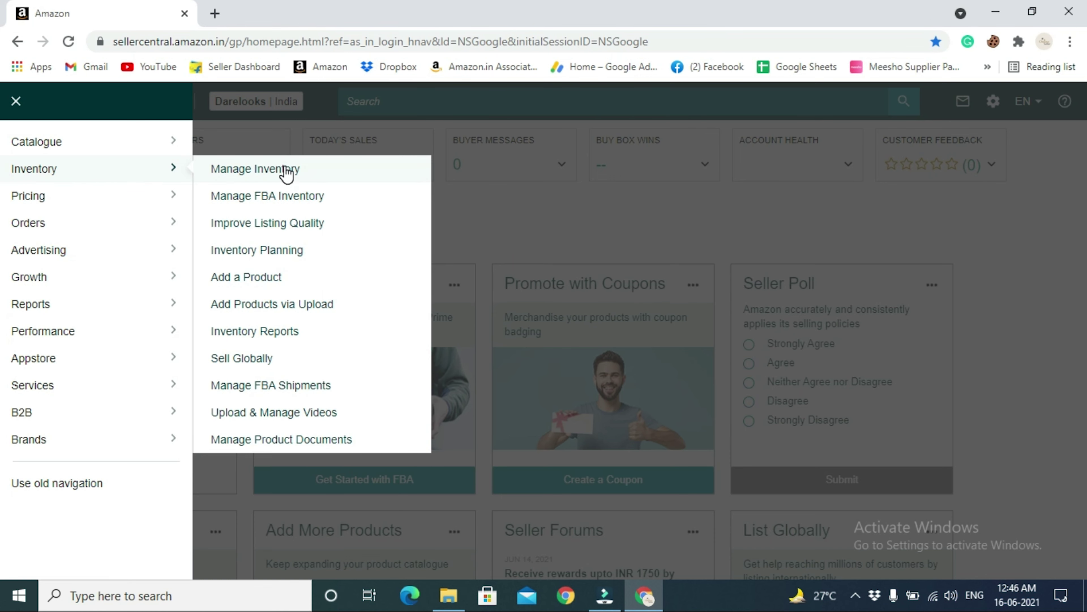
# Confirm BC01-M is Active in Manage Inventory and open its live Amazon.in page with photos.
pyautogui.click(287, 171)
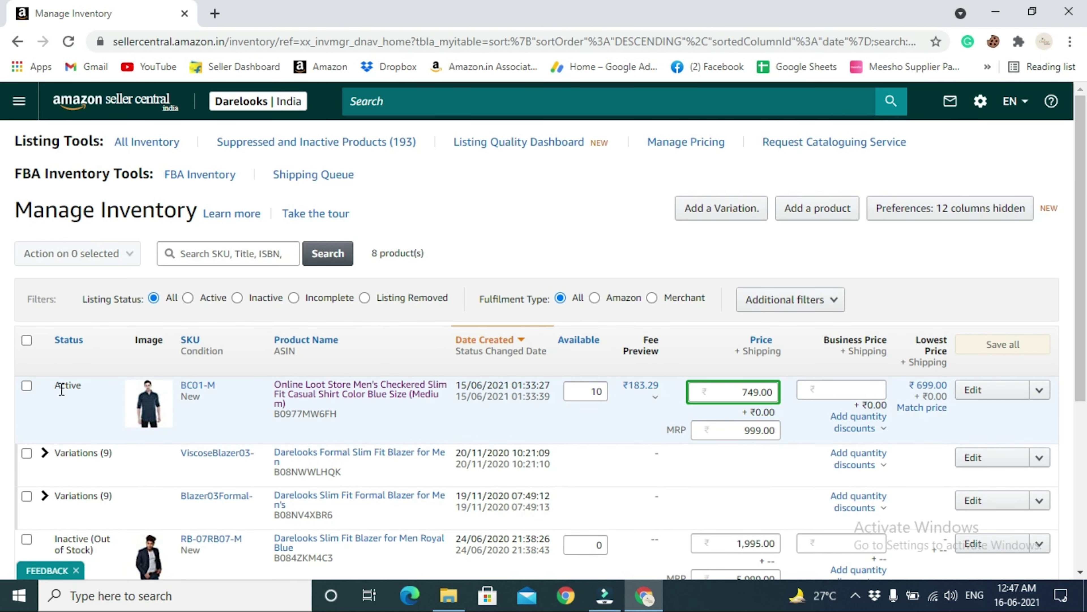
pyautogui.moveTo(58, 387); pyautogui.dragTo(81, 386)
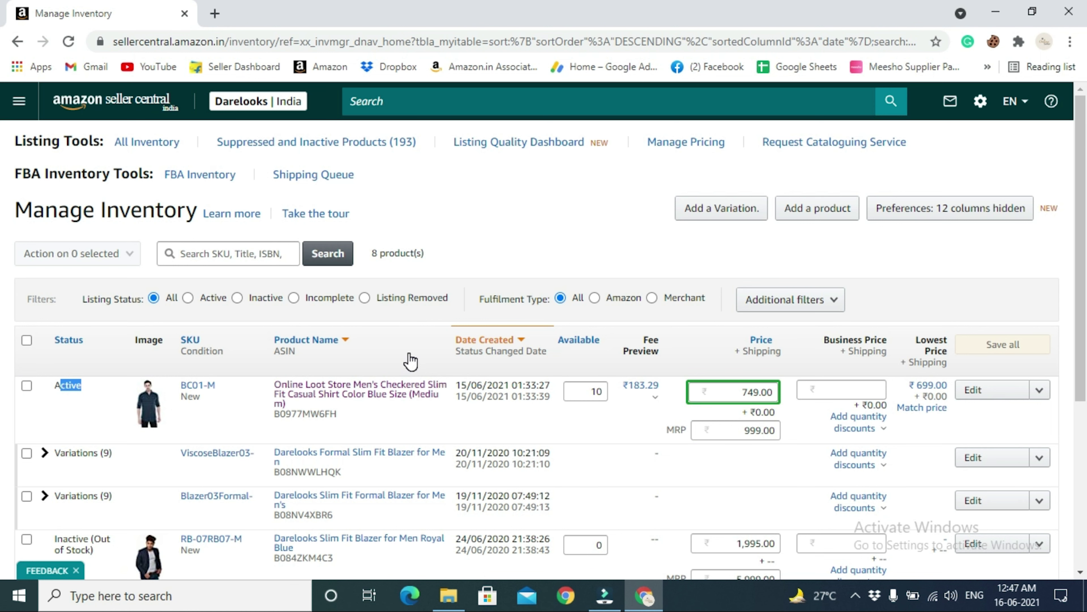
pyautogui.click(319, 388)
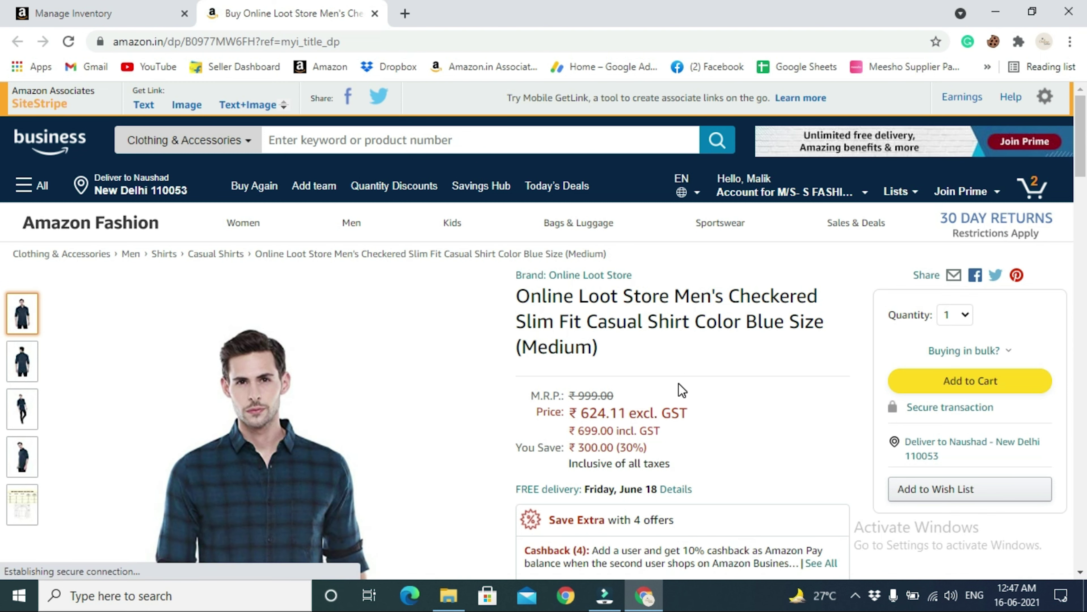
pyautogui.scroll(-5, 654, 355)
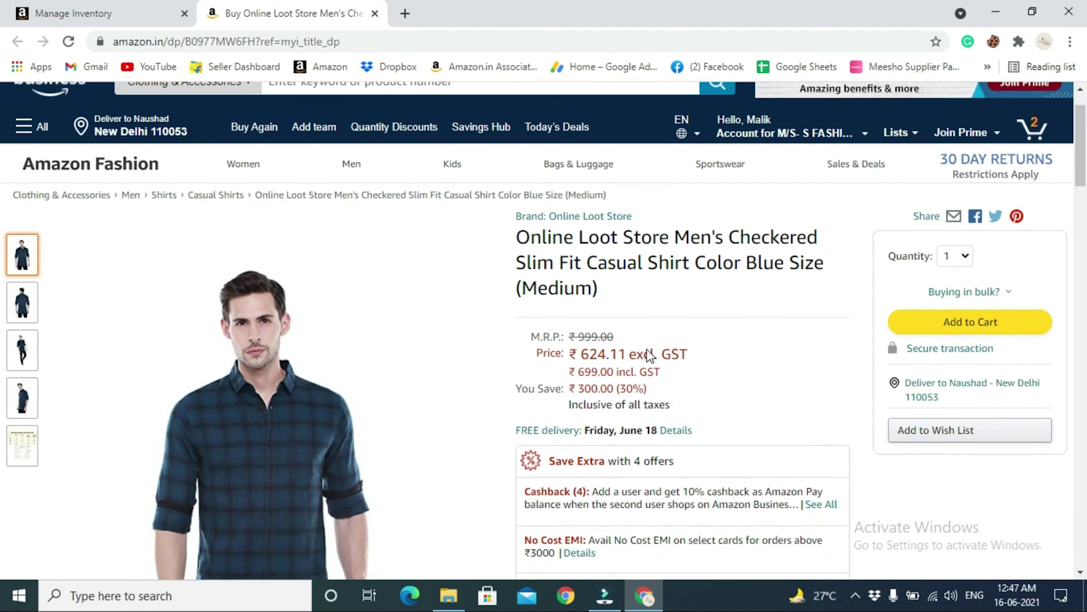
pyautogui.scroll(5, 656, 348)
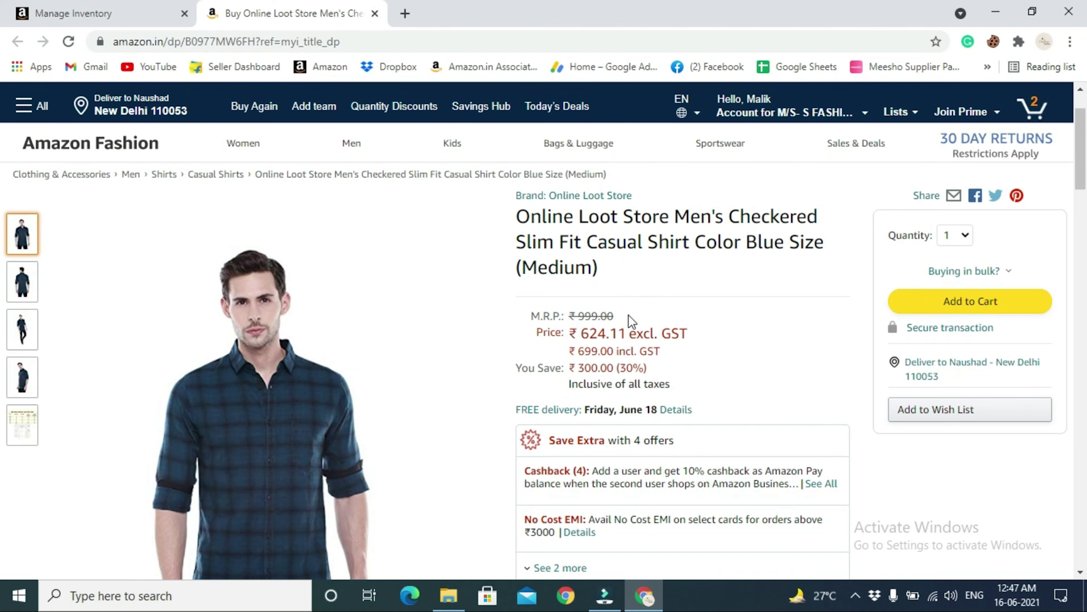
pyautogui.scroll(-2, 659, 330)
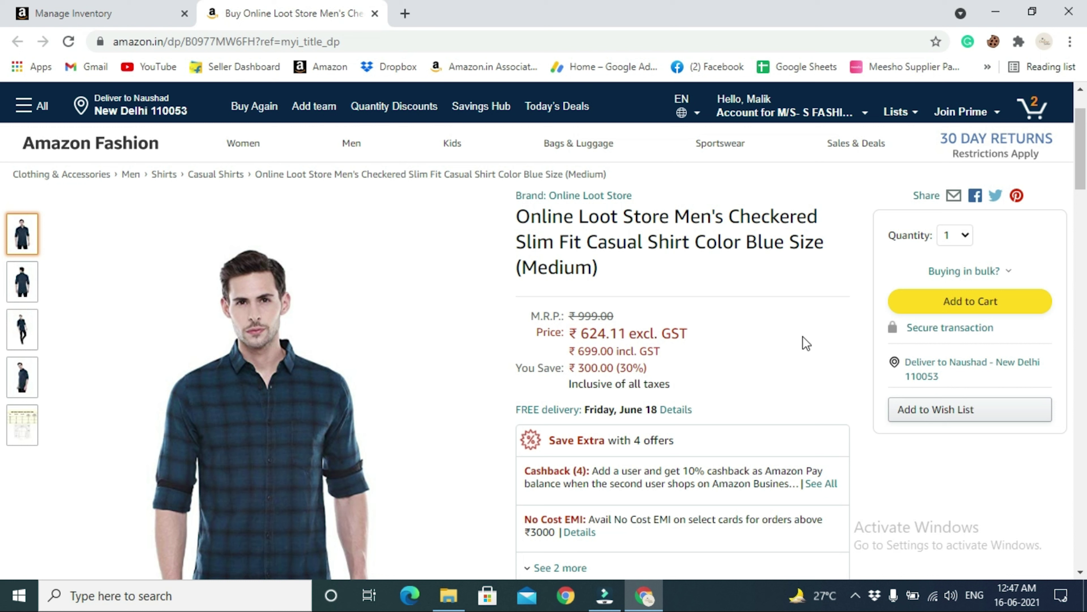
# Close the current browser and reopen Seller Central home in the Shoaib Chrome profile.
pyautogui.click(1082, 6)
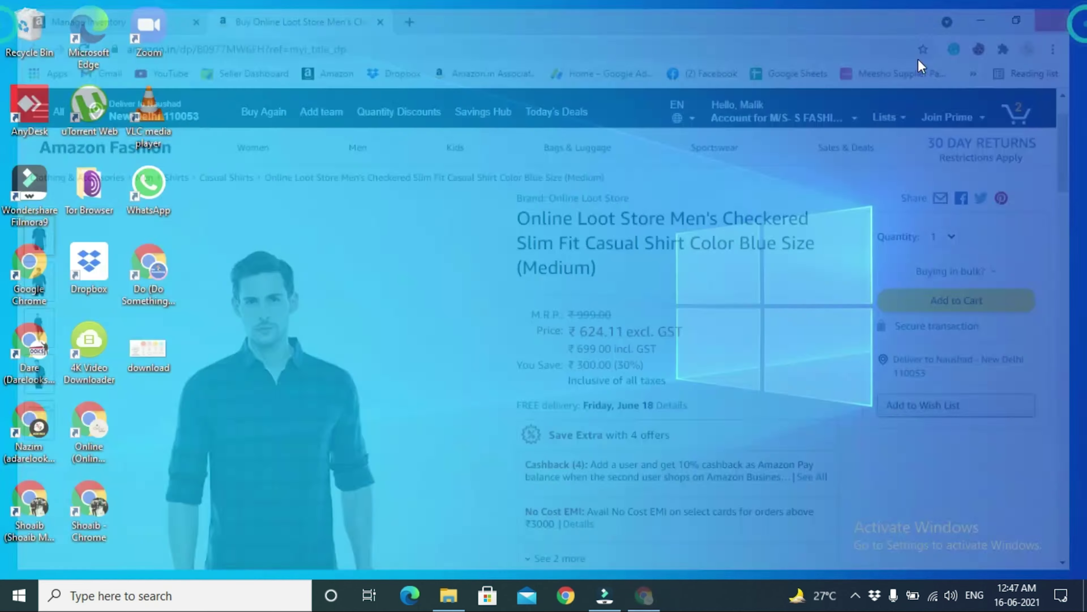
pyautogui.doubleClick(90, 501)
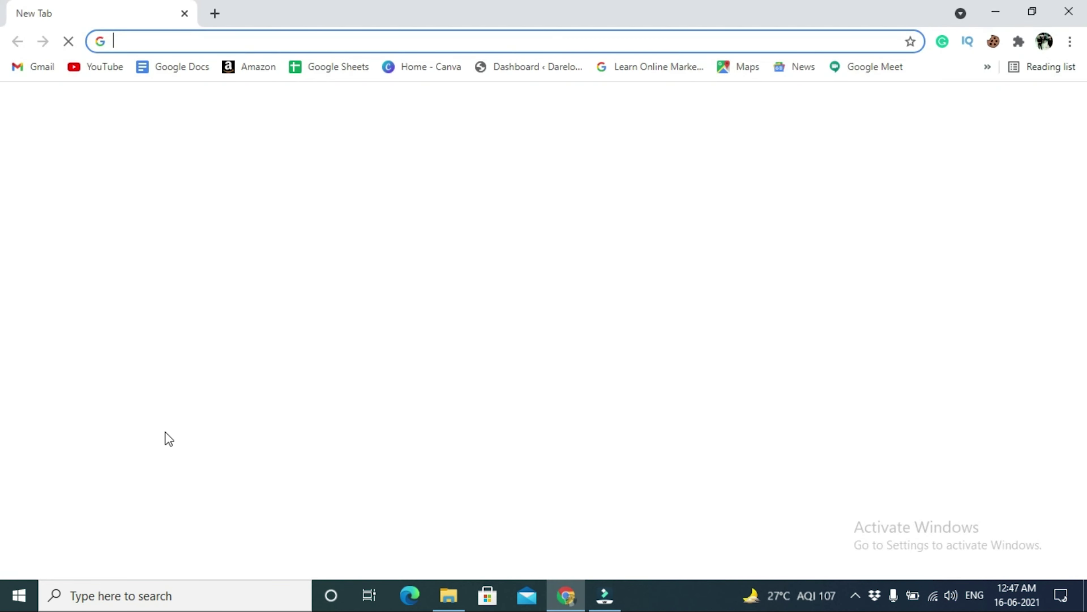
pyautogui.click(257, 57)
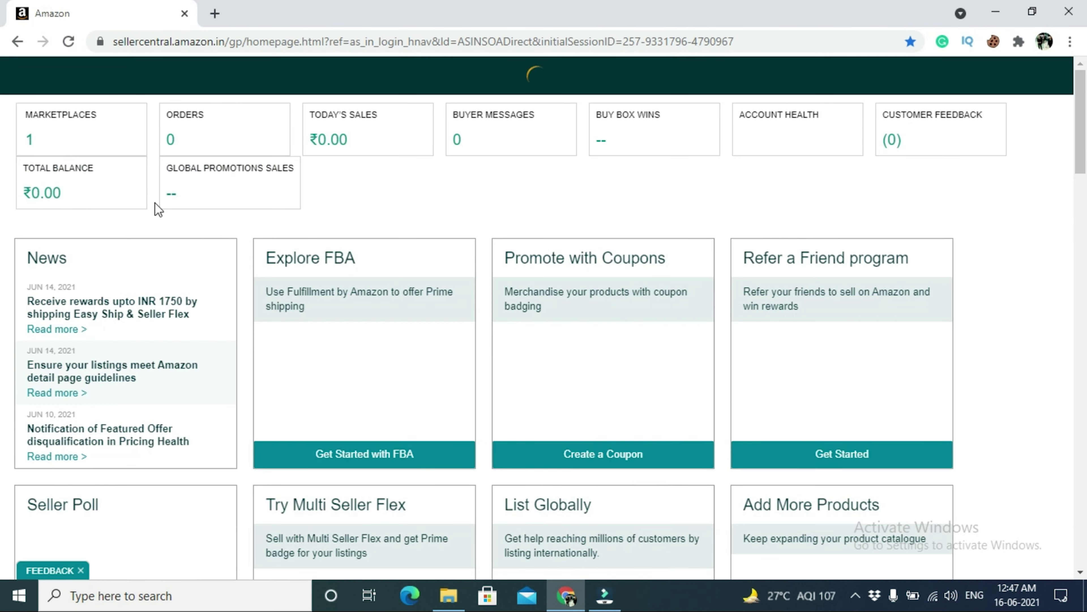
# Open the checkered shirt's ₹699.00 product page from Manage Inventory, then minimise the browser.
pyautogui.click(15, 76)
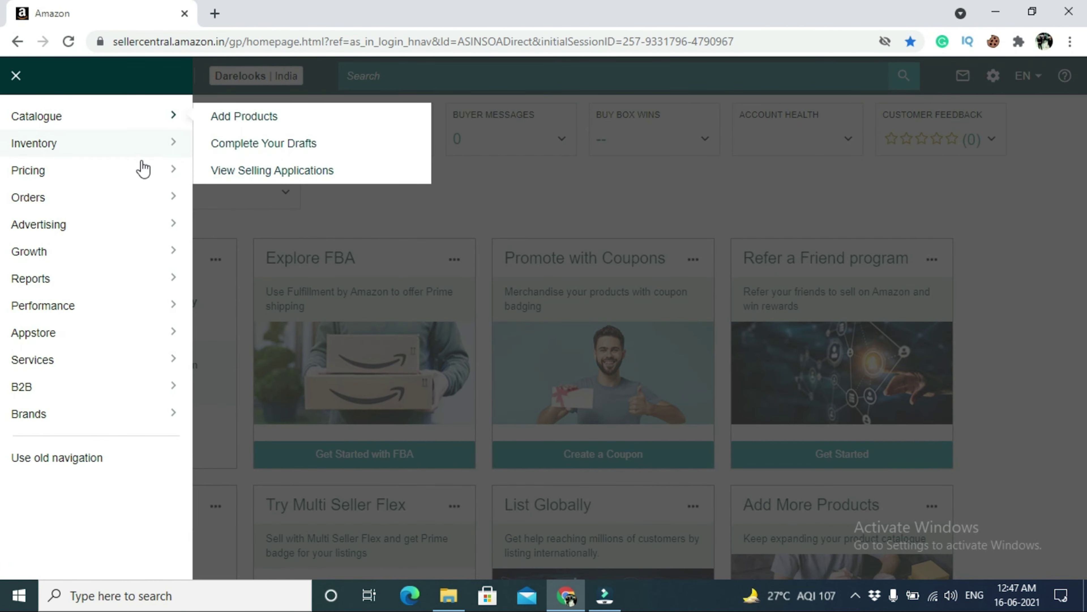
pyautogui.moveTo(96, 150)
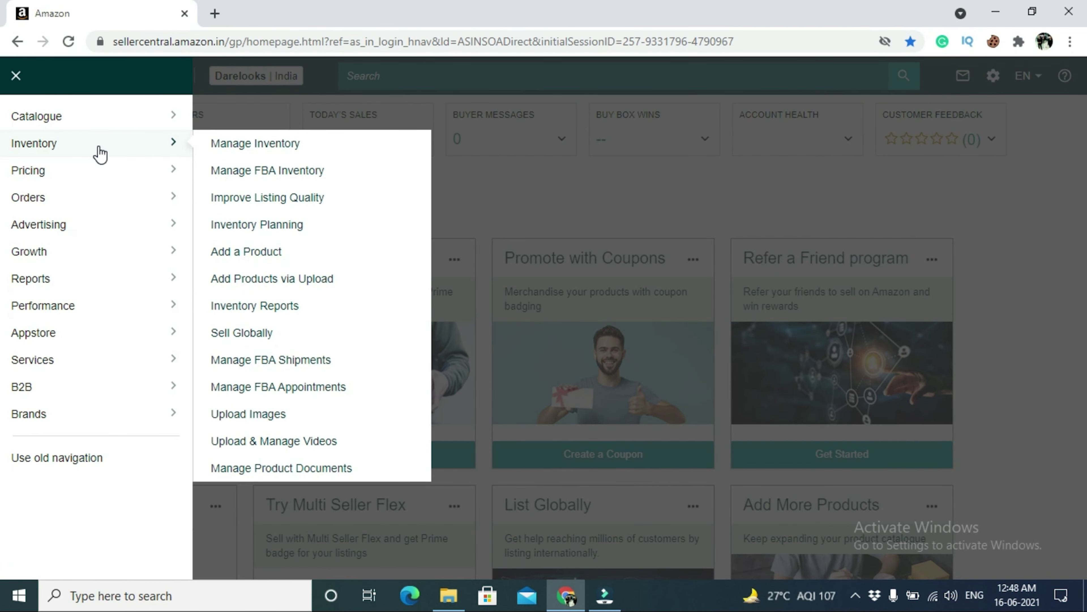
pyautogui.click(256, 145)
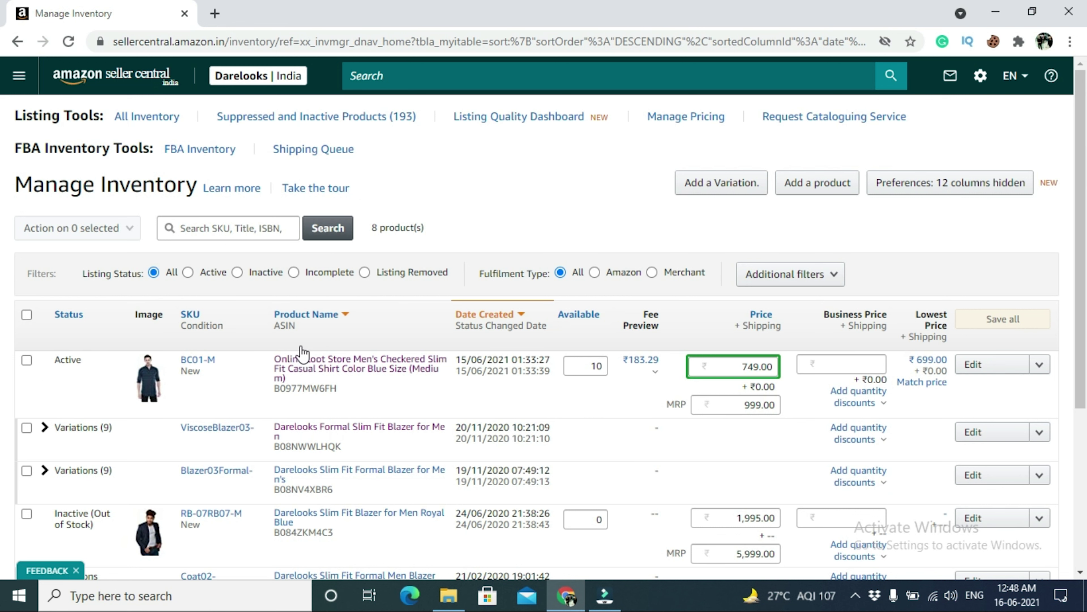
pyautogui.click(383, 368)
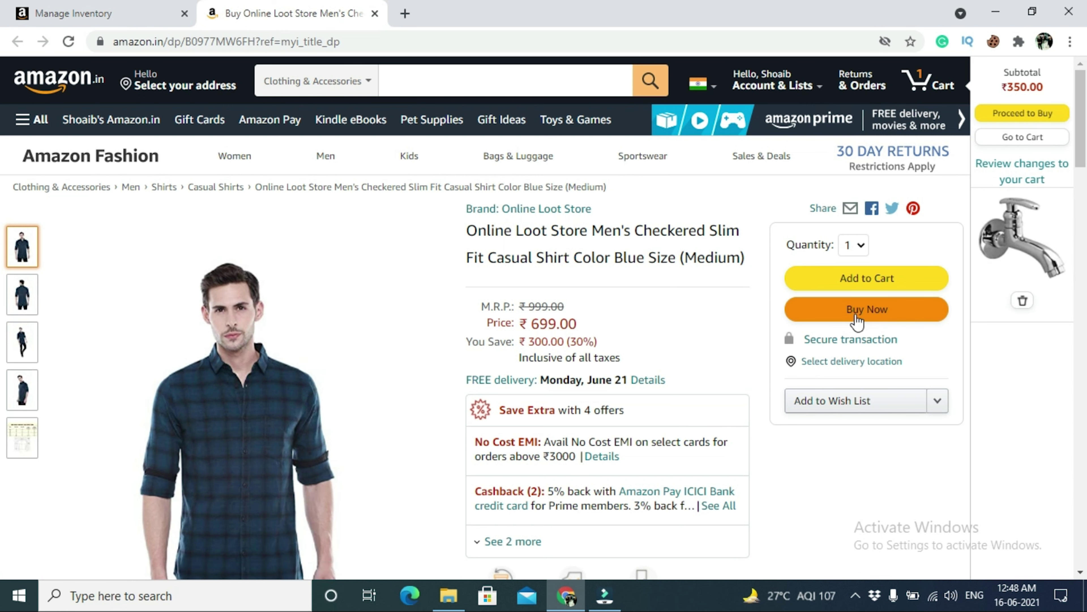
pyautogui.moveTo(417, 407)
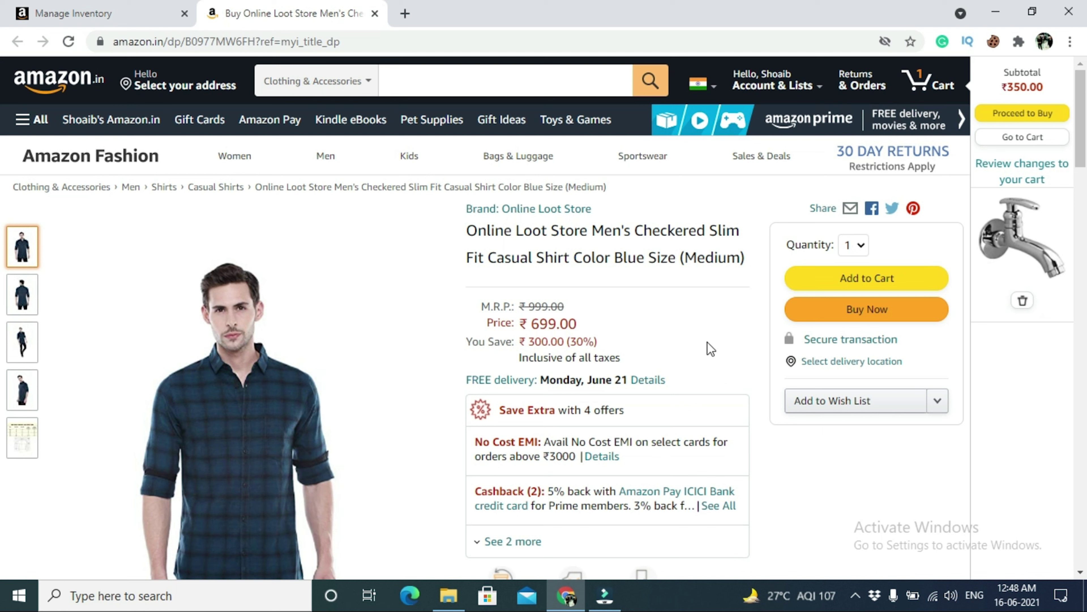
pyautogui.click(1086, 596)
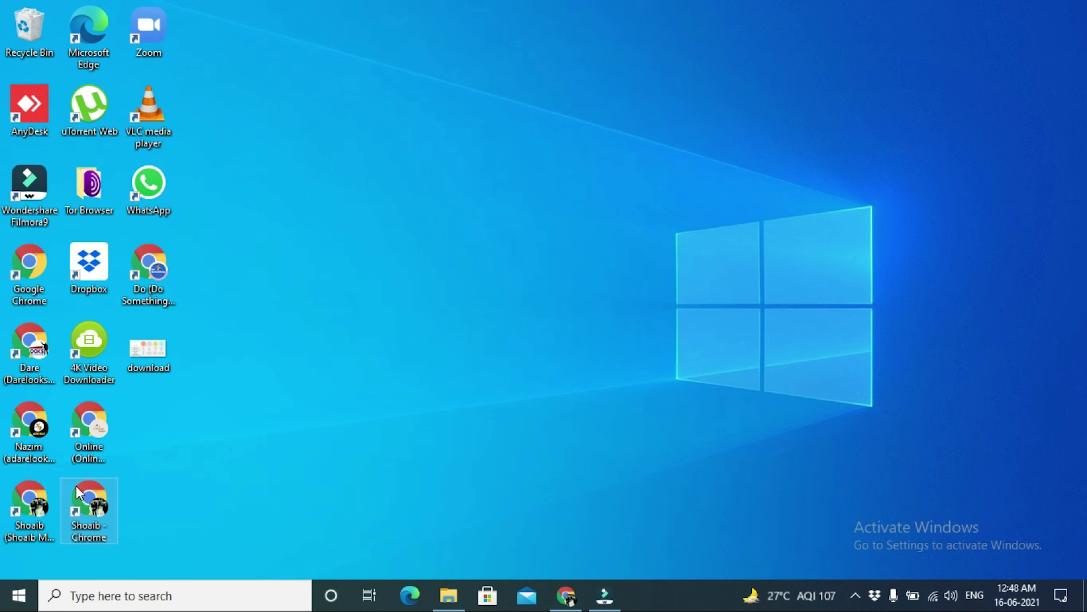
# Launch the Online Seller Chrome profile maximised and go to Manage Inventory.
pyautogui.doubleClick(97, 431)
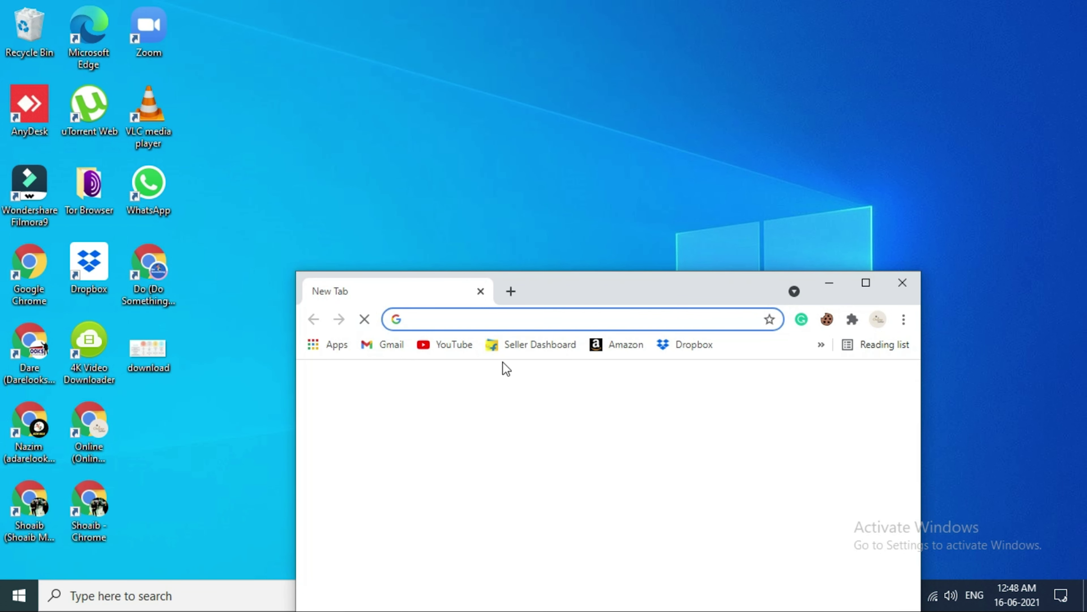
pyautogui.click(619, 344)
pyautogui.click(873, 283)
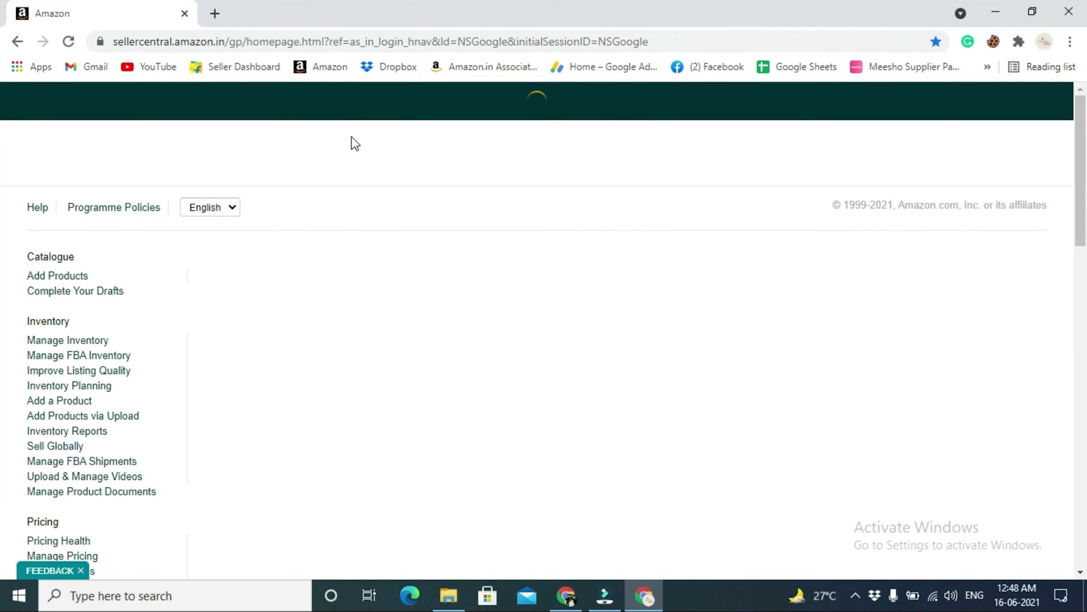
pyautogui.click(17, 100)
pyautogui.moveTo(53, 171)
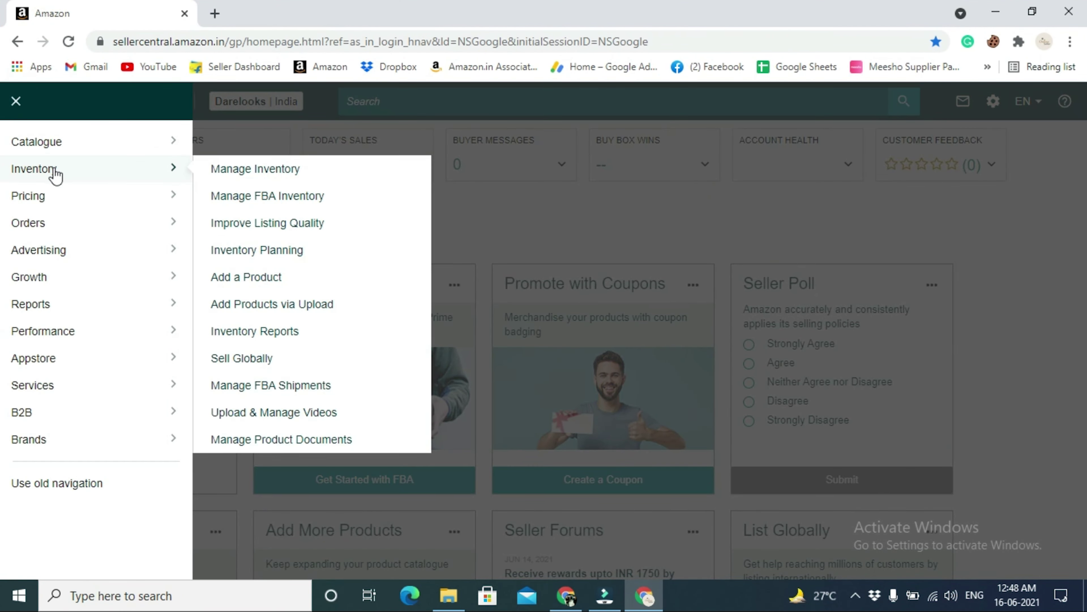
pyautogui.click(227, 170)
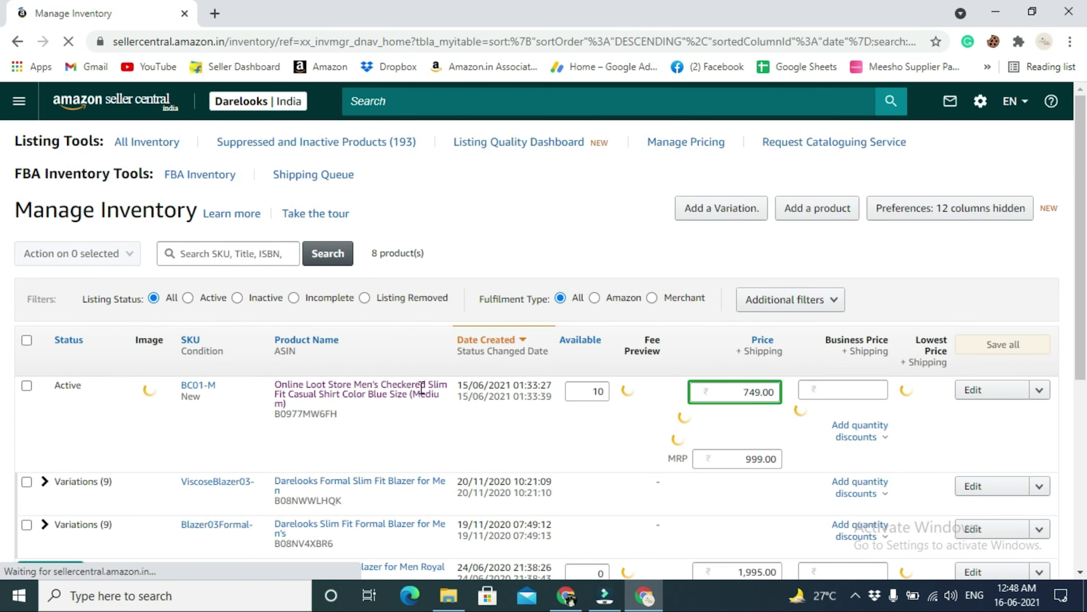
# Check the shirt's product page price and ₹699.00 sale price, then edit the BC01-M listing.
pyautogui.click(393, 389)
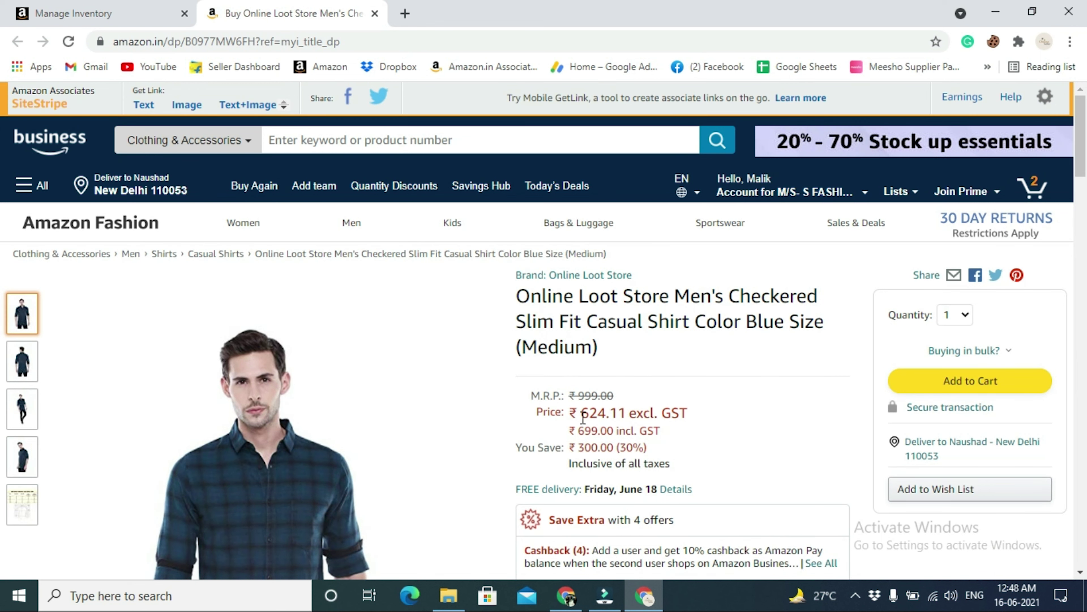
pyautogui.moveTo(583, 417); pyautogui.dragTo(605, 414)
pyautogui.hotkey('ctrl', 'Tab')
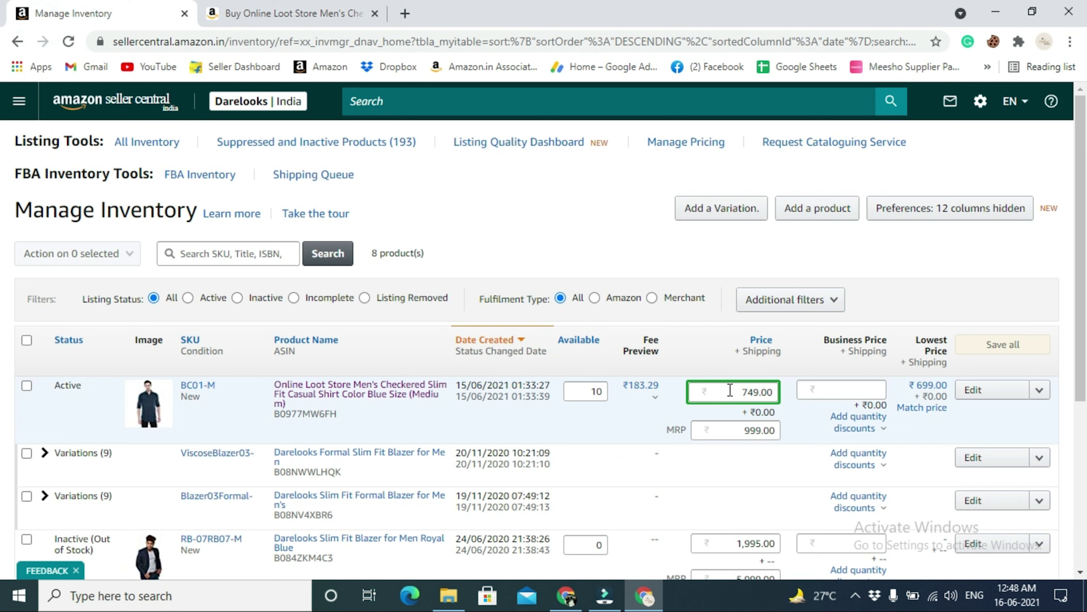
pyautogui.click(747, 397)
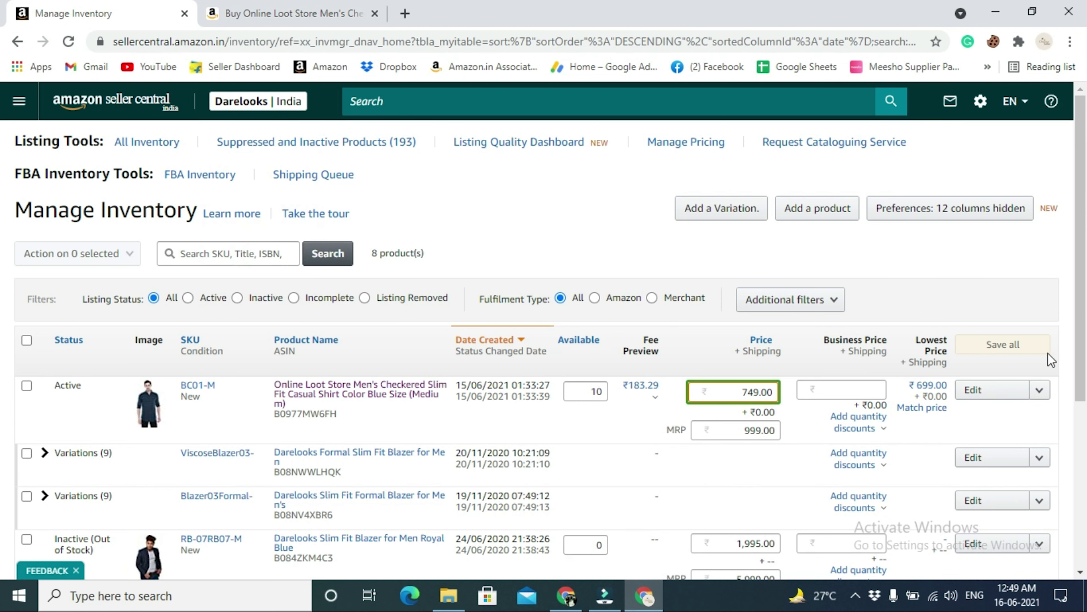
pyautogui.click(973, 389)
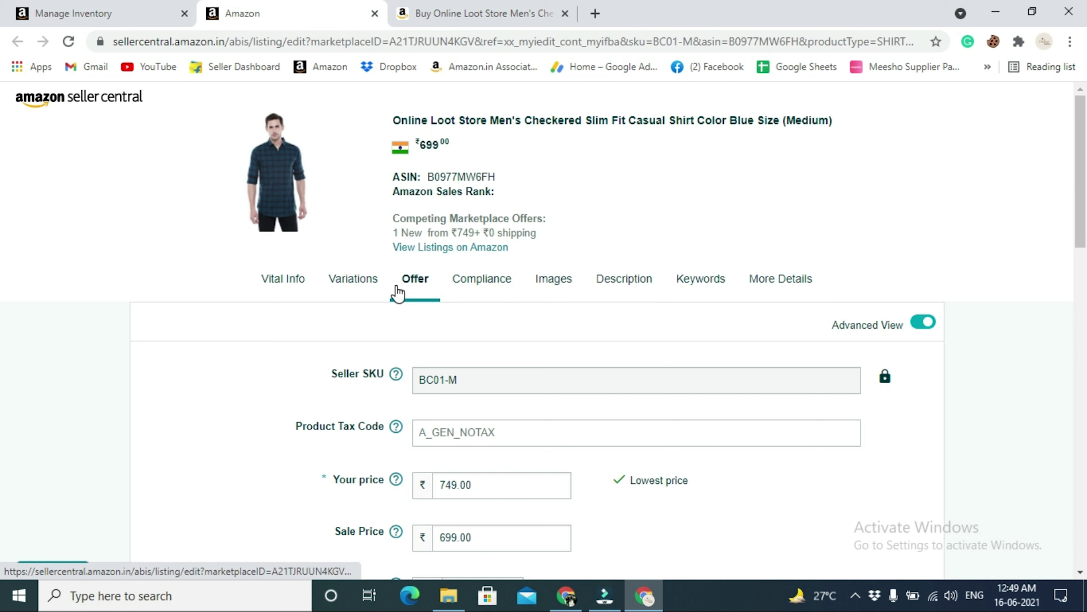
# Review the offer's ₹699.00 sale price and sale dates 16/6/2021 to 20/6/2021.
pyautogui.scroll(-4, 485, 364)
pyautogui.click(446, 351)
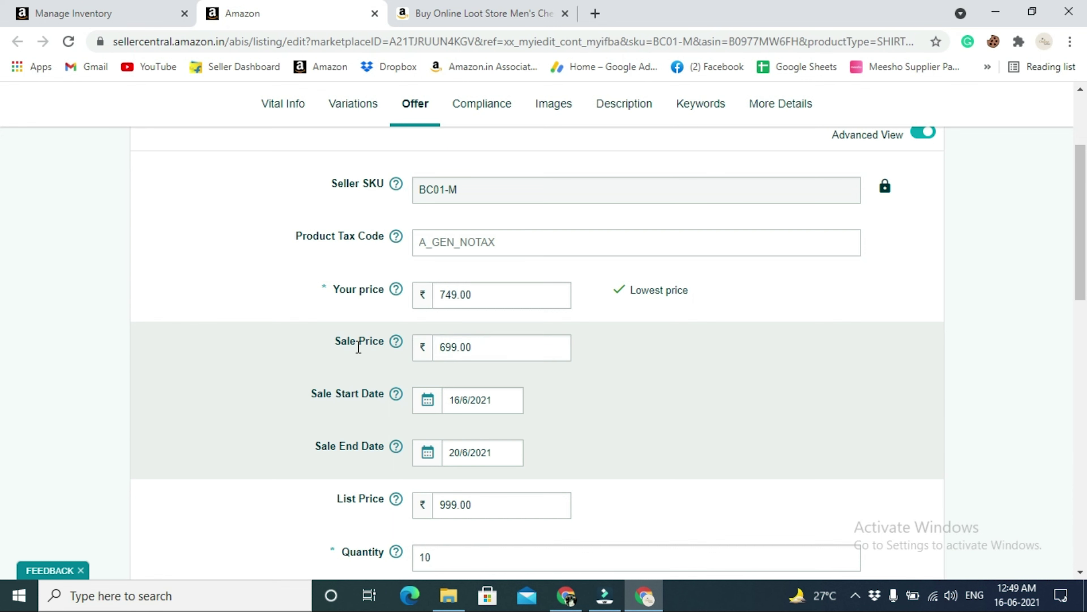
pyautogui.scroll(-2, 344, 345)
pyautogui.click(464, 310)
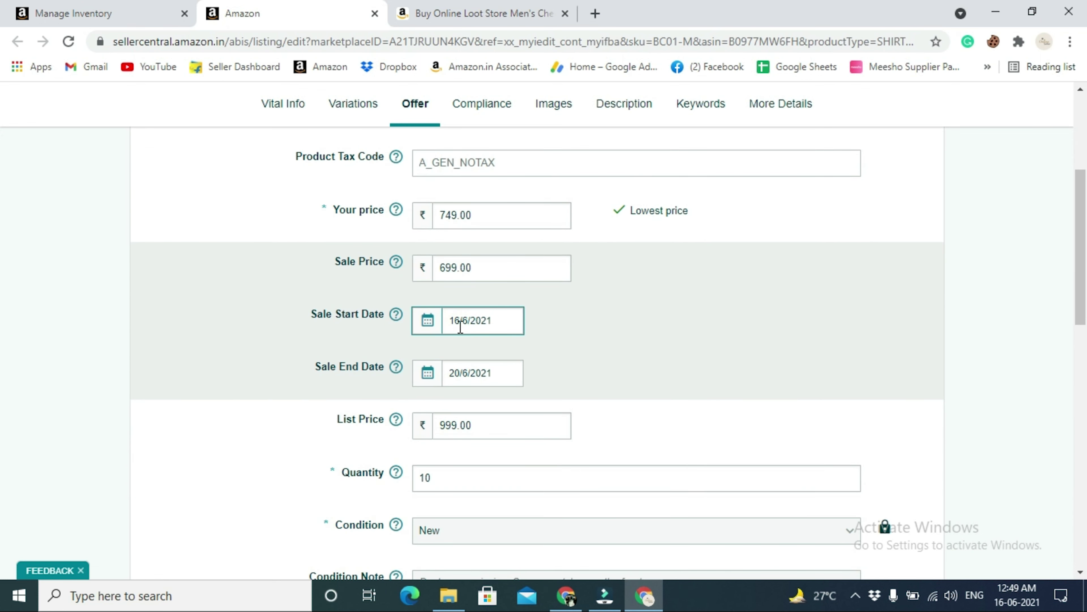
pyautogui.click(457, 374)
pyautogui.click(464, 324)
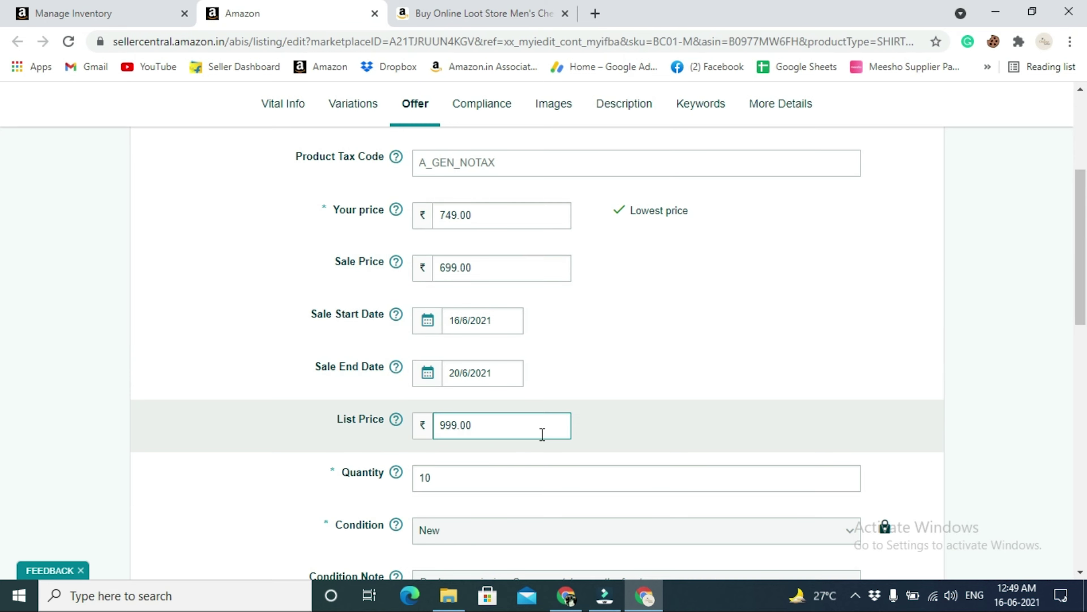
# Compare the excl.-GST and ₹699 incl.-GST prices on the product page, then return to the offer.
pyautogui.click(95, 7)
pyautogui.click(461, 13)
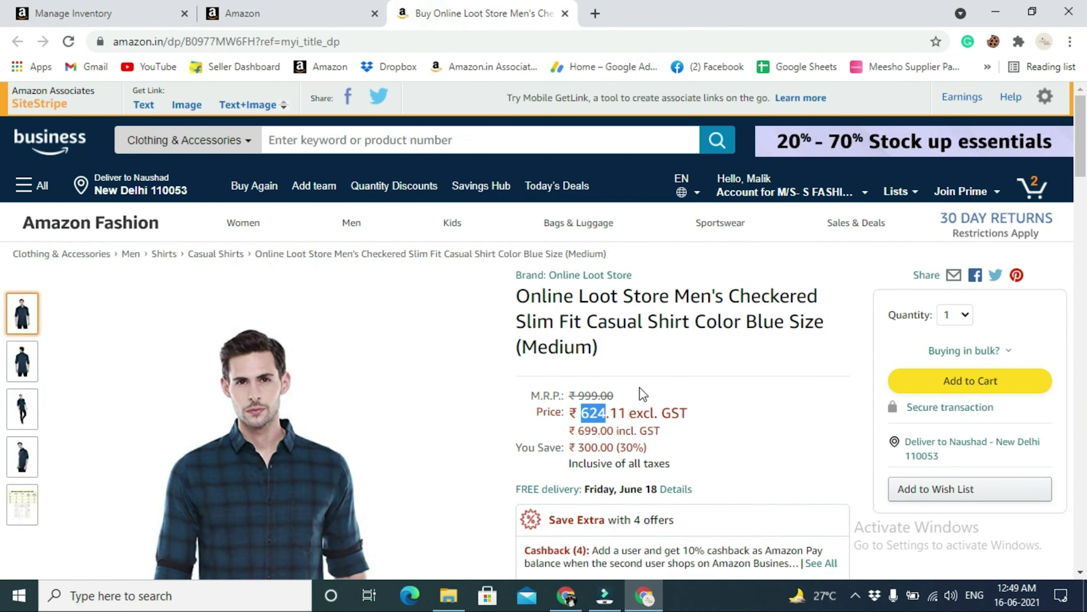
pyautogui.click(735, 409)
pyautogui.moveTo(584, 409); pyautogui.dragTo(601, 411)
pyautogui.doubleClick(586, 433)
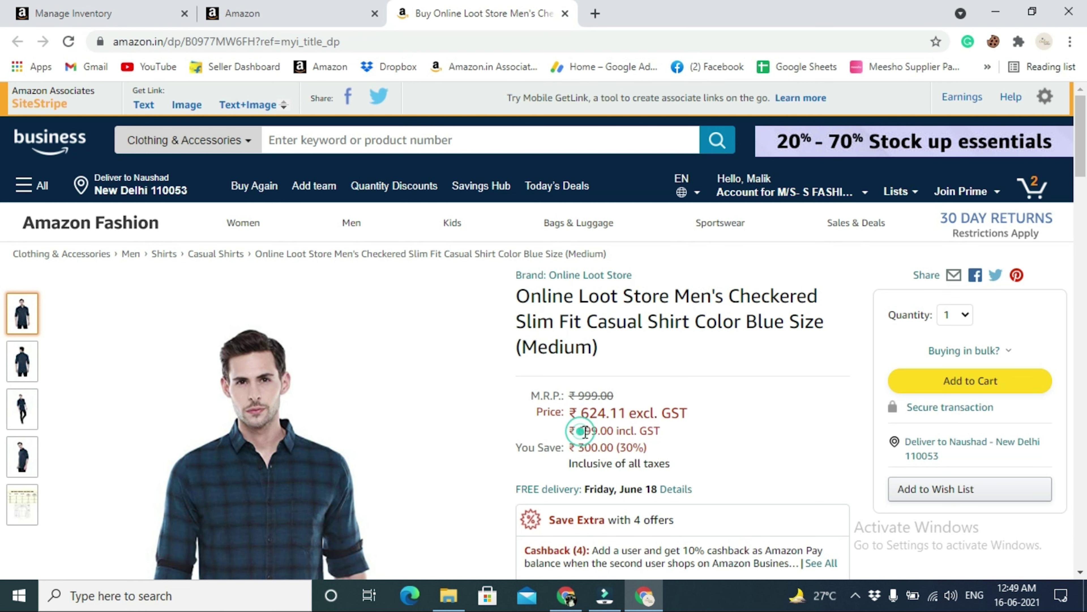
pyautogui.click(324, 17)
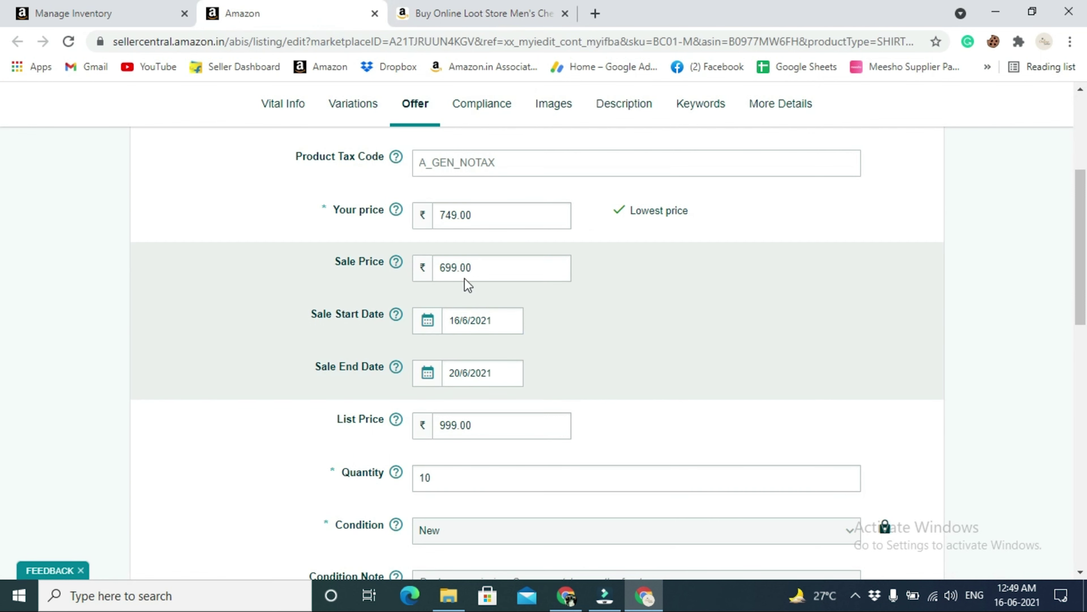
# Delete the sale start date and sale end date values.
pyautogui.click(461, 266)
pyautogui.click(505, 325)
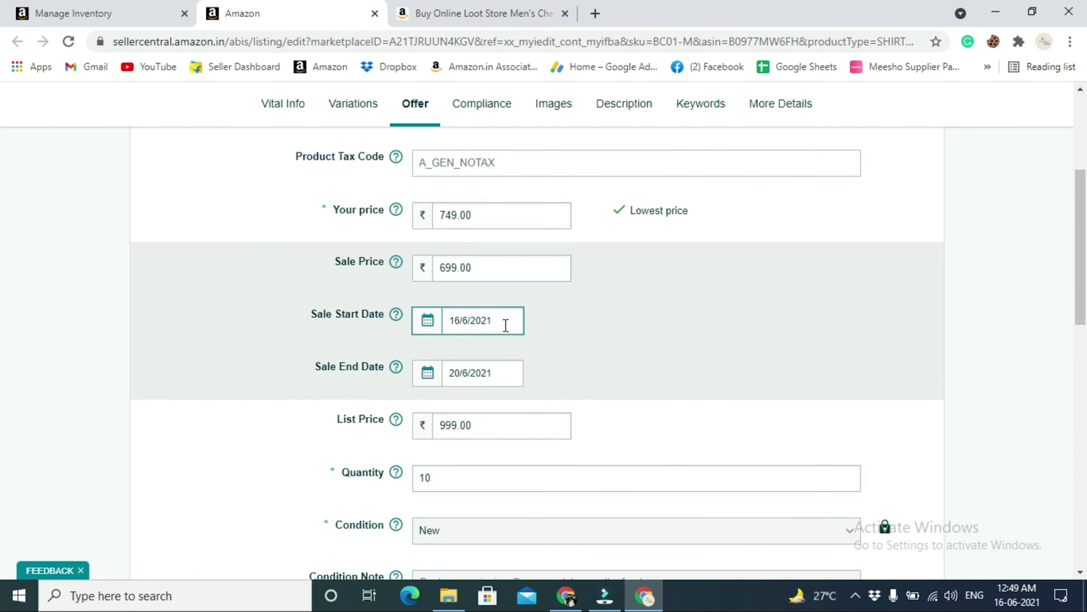
pyautogui.click(473, 312)
pyautogui.click(493, 319)
pyautogui.tripleClick(506, 319)
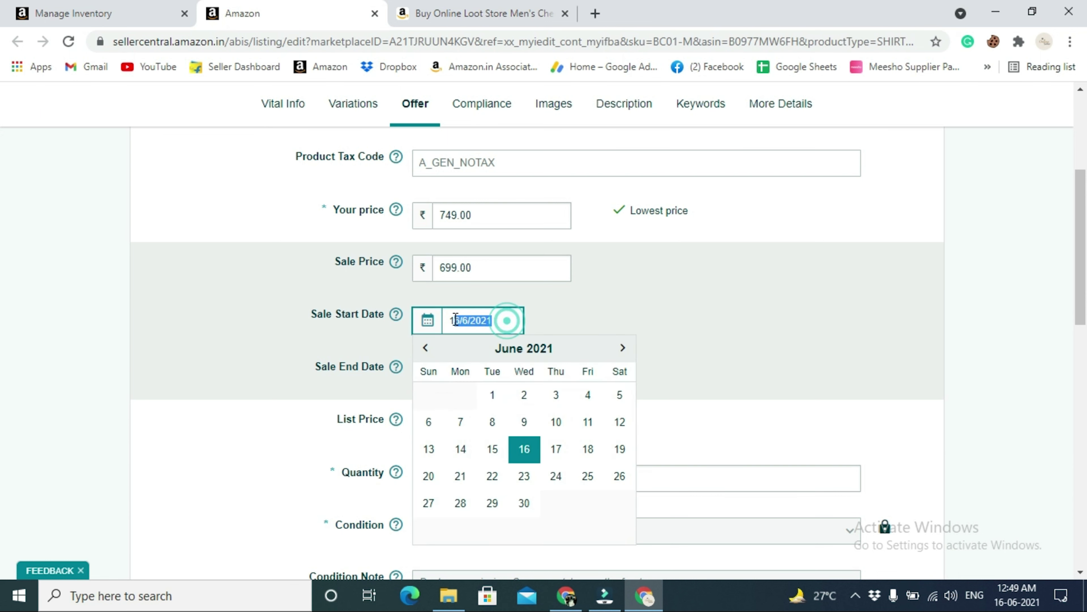
pyautogui.press('BackSpace')
pyautogui.click(636, 331)
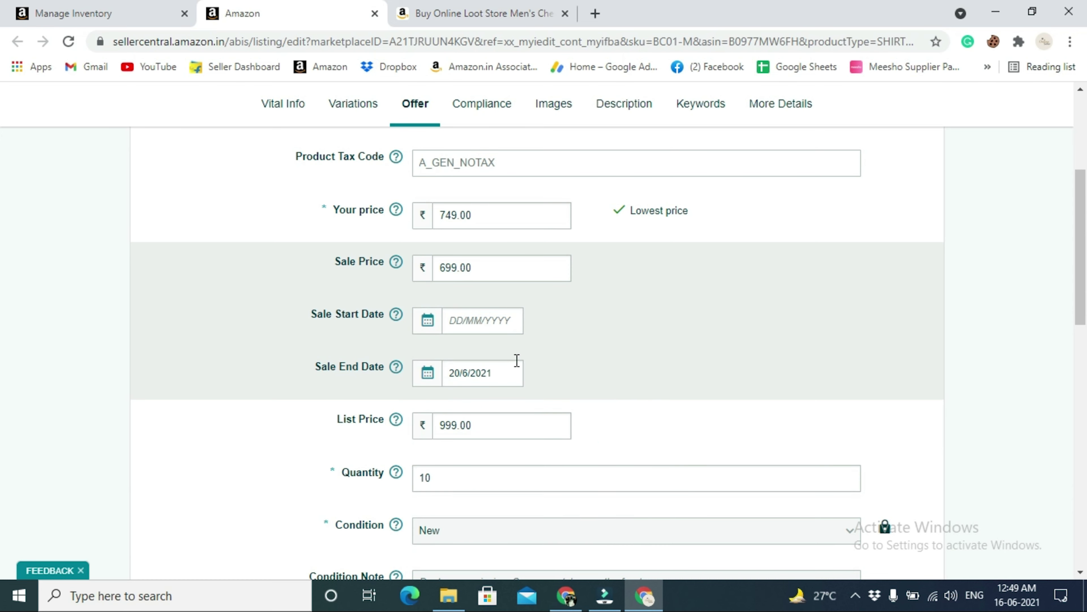
pyautogui.tripleClick(505, 372)
pyautogui.press('BackSpace')
pyautogui.click(662, 364)
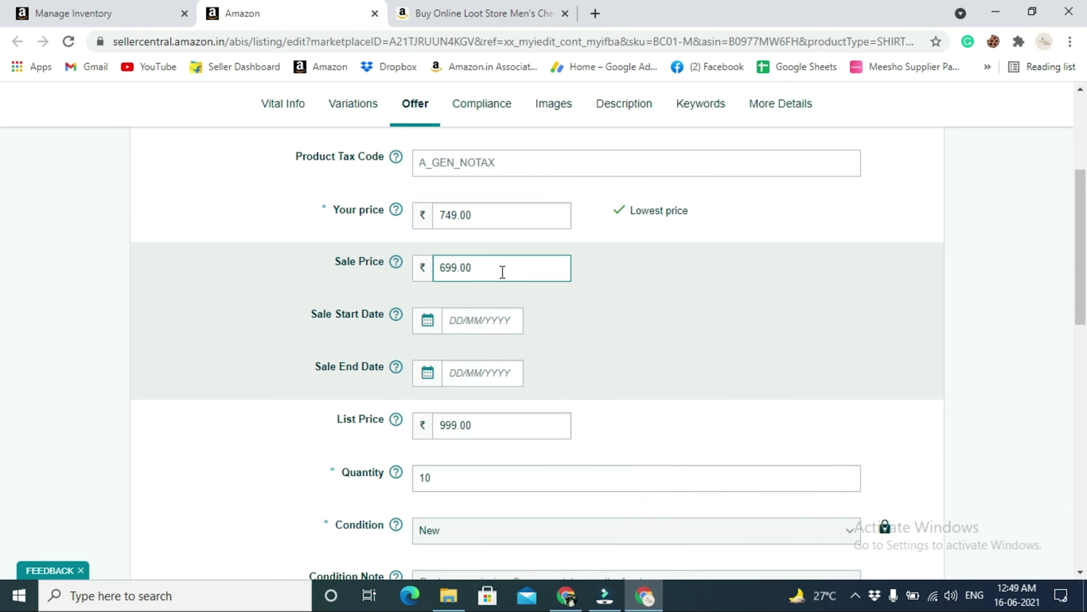
# Delete the sale price value and save and finish the offer.
pyautogui.tripleClick(492, 271)
pyautogui.press('BackSpace')
pyautogui.scroll(-1, 707, 355)
pyautogui.scroll(-10, 708, 354)
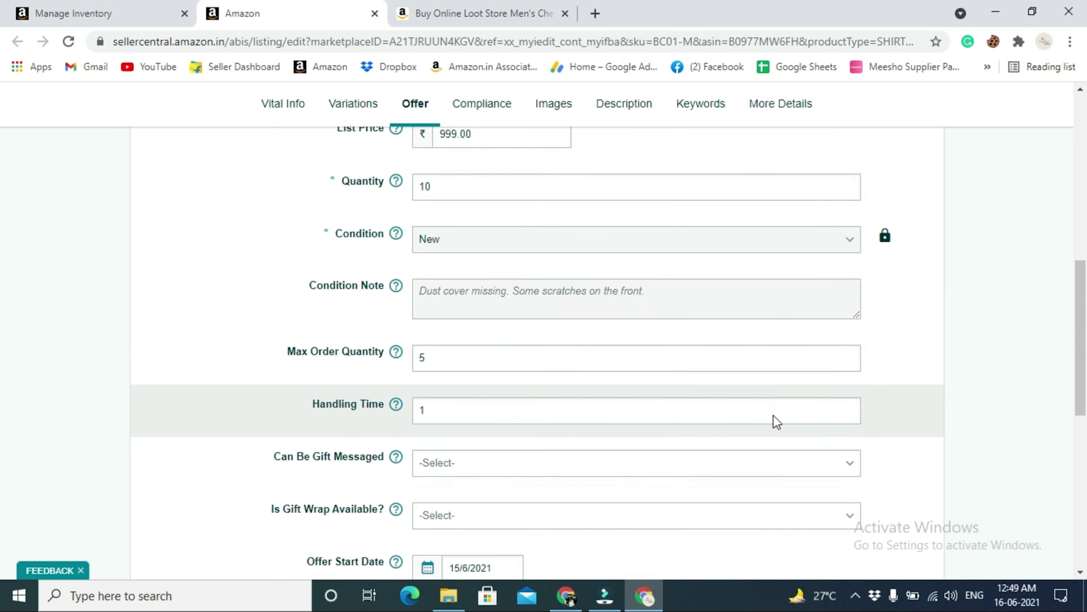
pyautogui.click(884, 410)
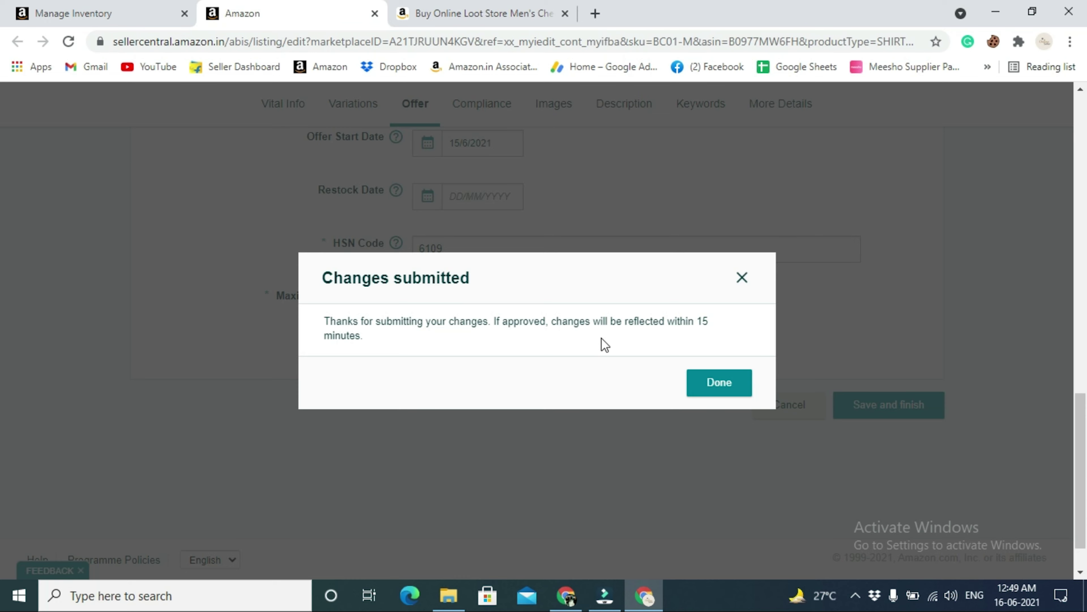
# Dismiss the submission confirmation and reload the shirt's product page to recheck its price.
pyautogui.click(720, 382)
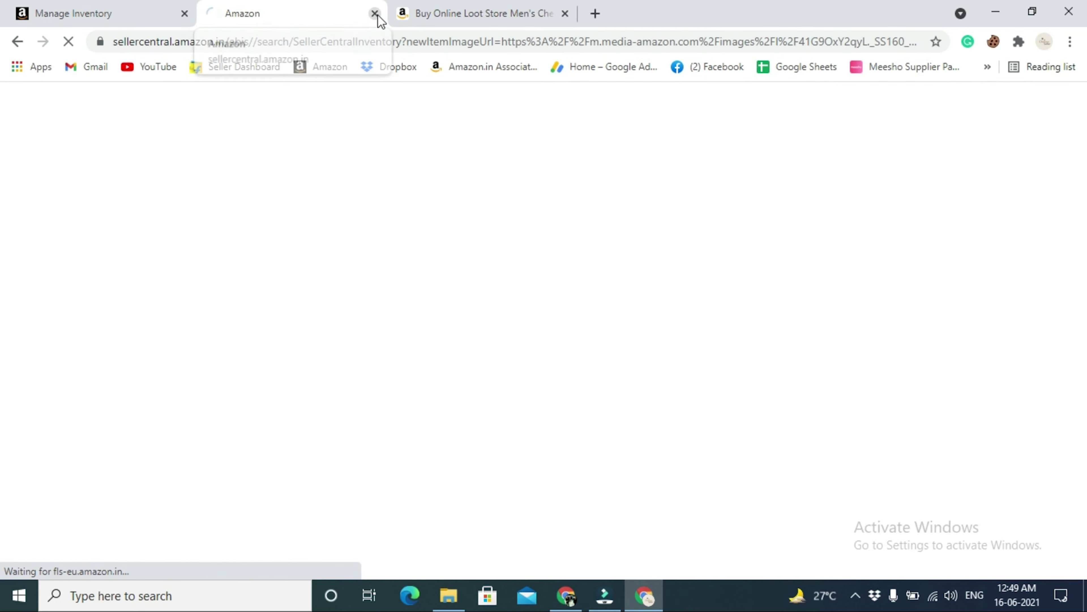
pyautogui.click(374, 14)
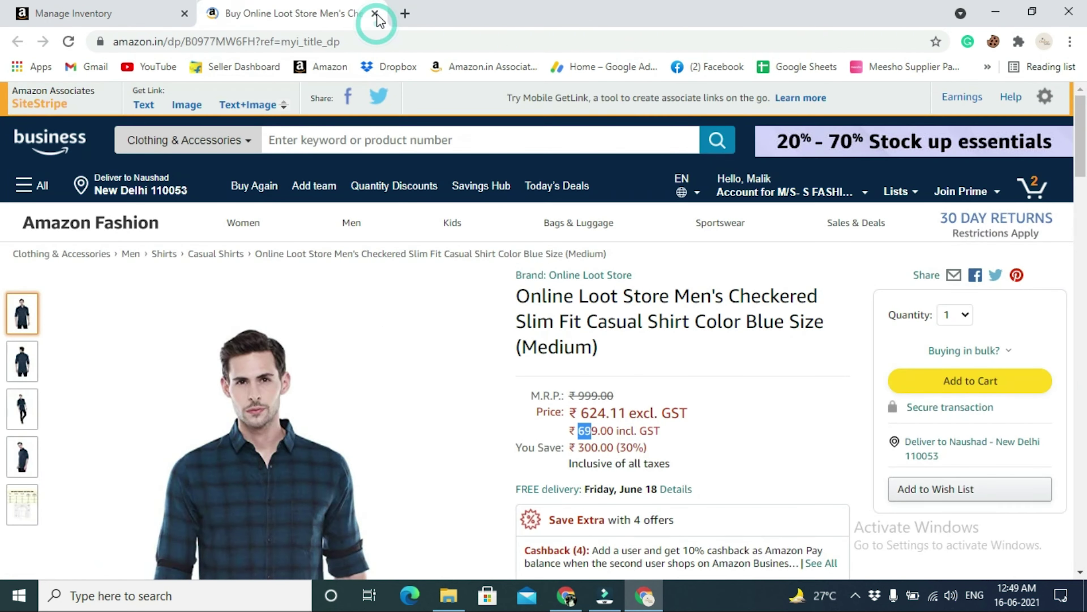
pyautogui.click(736, 400)
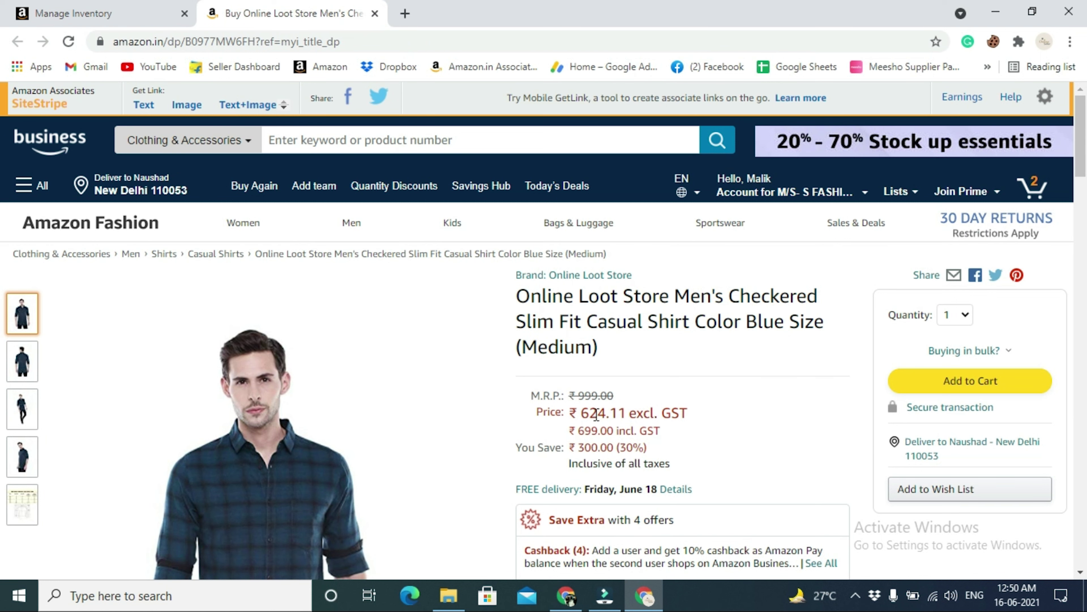
pyautogui.click(69, 41)
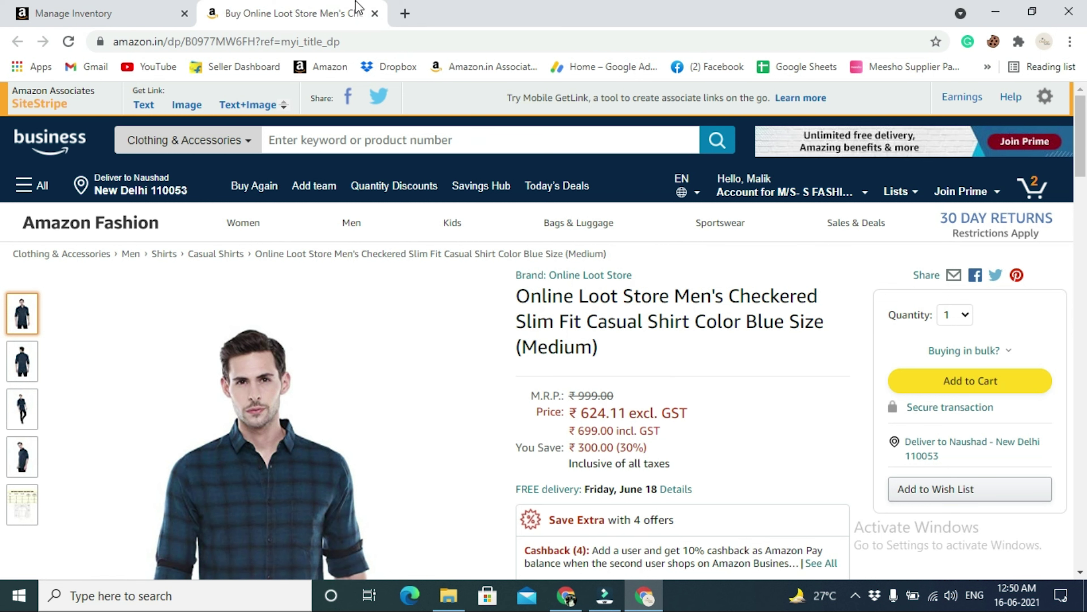
# Close the product tab, reload Manage Inventory showing ₹749.00, and close the browser window.
pyautogui.click(375, 13)
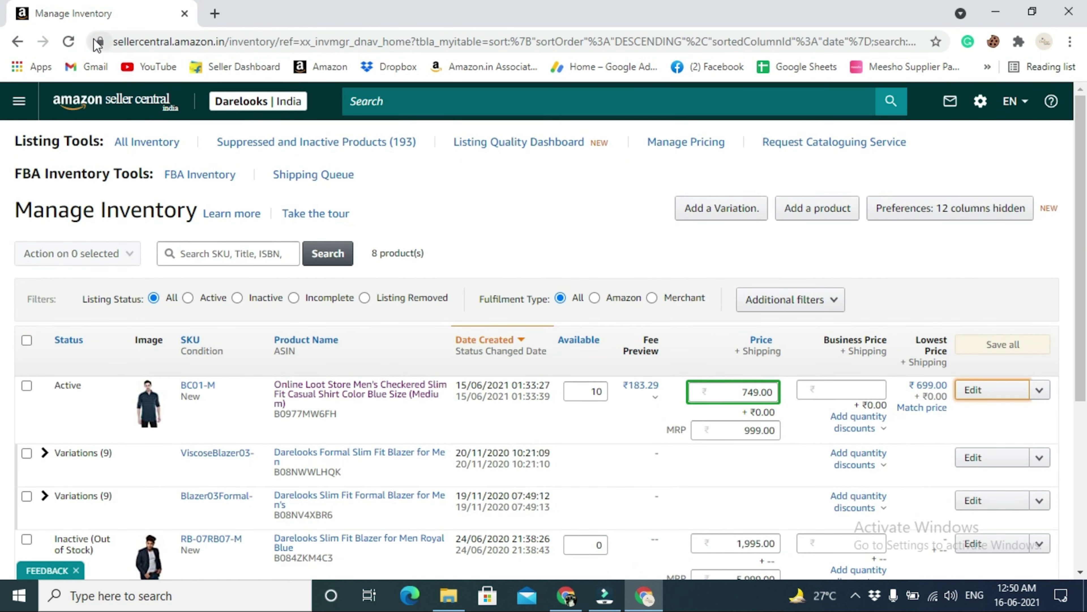
pyautogui.click(69, 41)
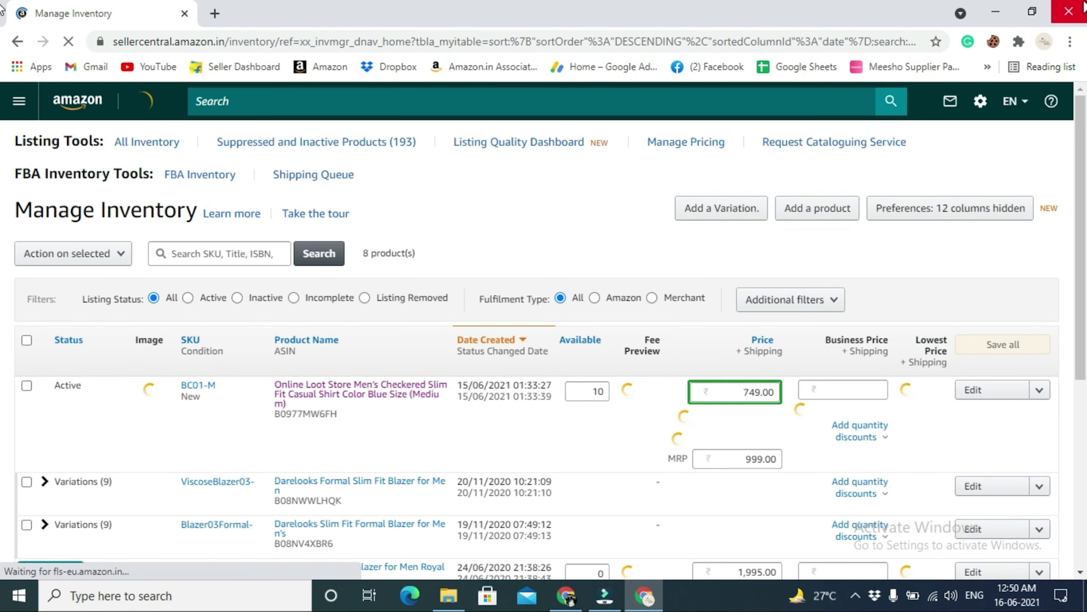
pyautogui.click(1069, 12)
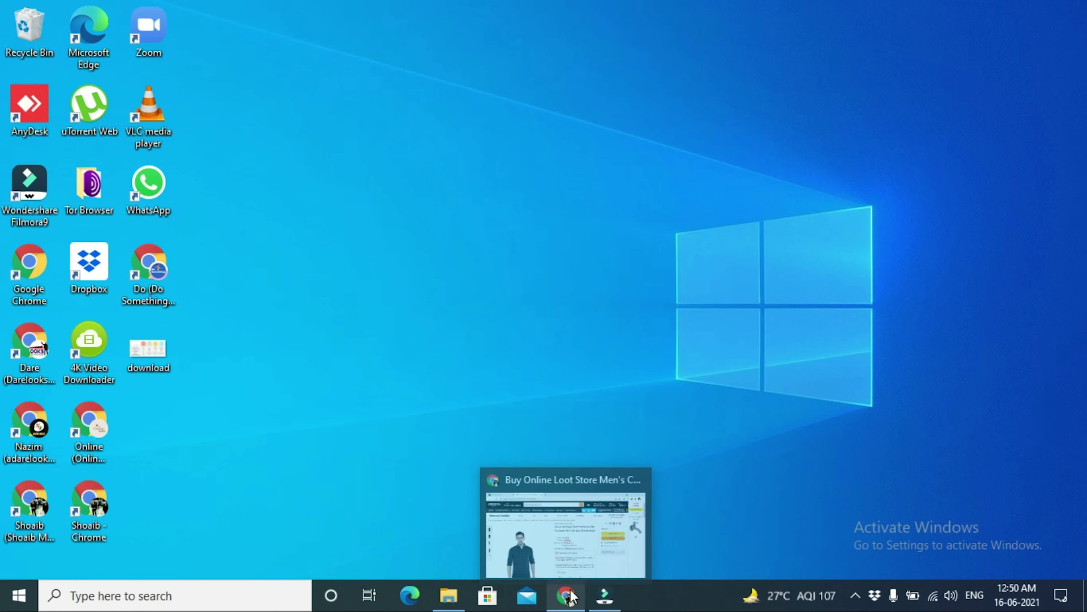
# Restore the browser, reload the product page, close it, and reload Manage Inventory.
pyautogui.click(566, 594)
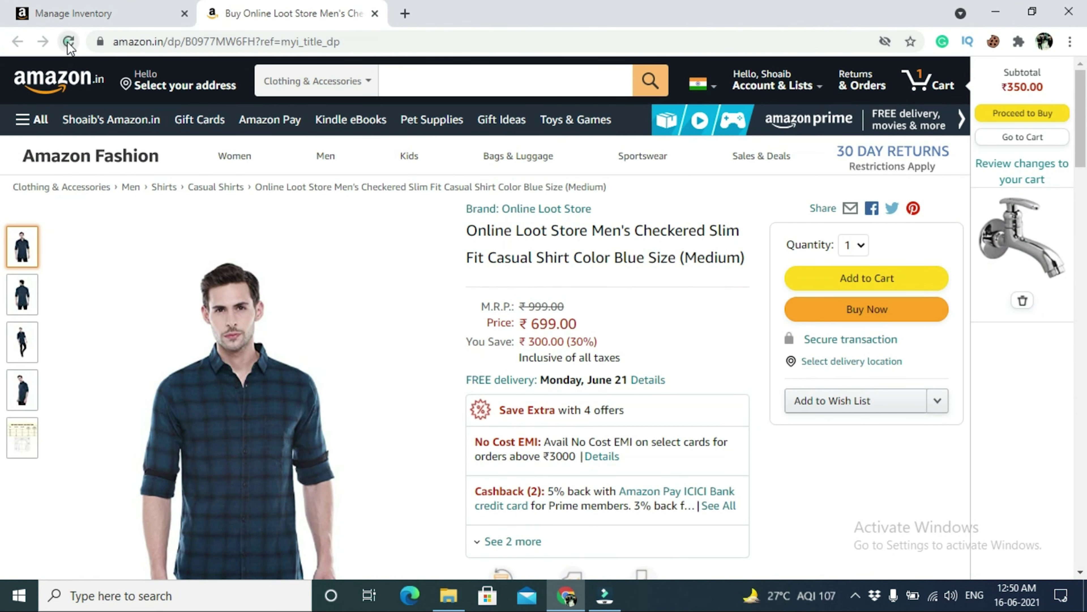
pyautogui.click(68, 42)
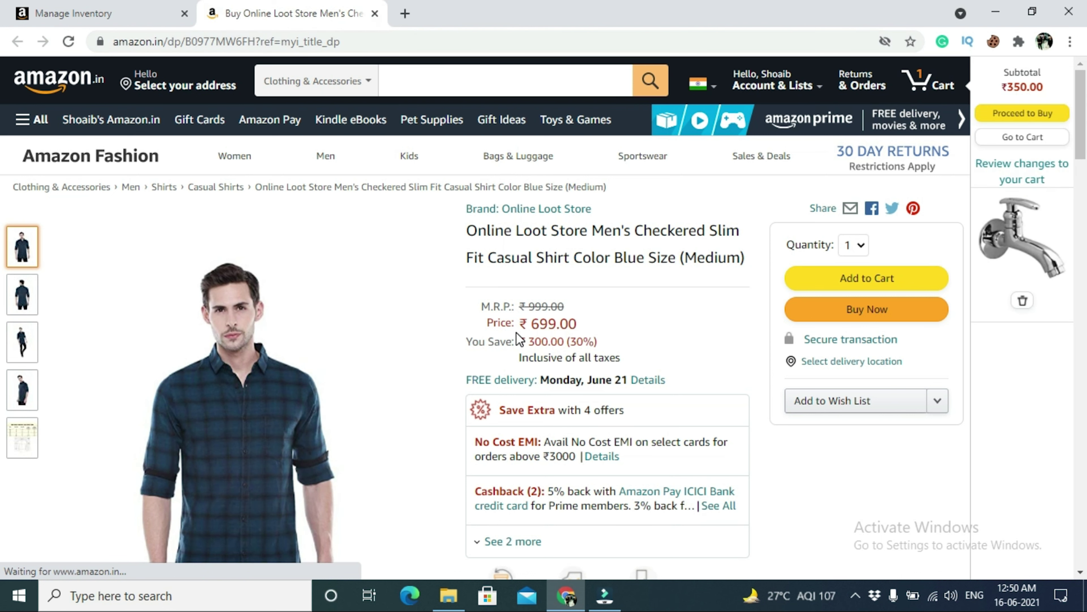
pyautogui.click(375, 14)
pyautogui.click(72, 42)
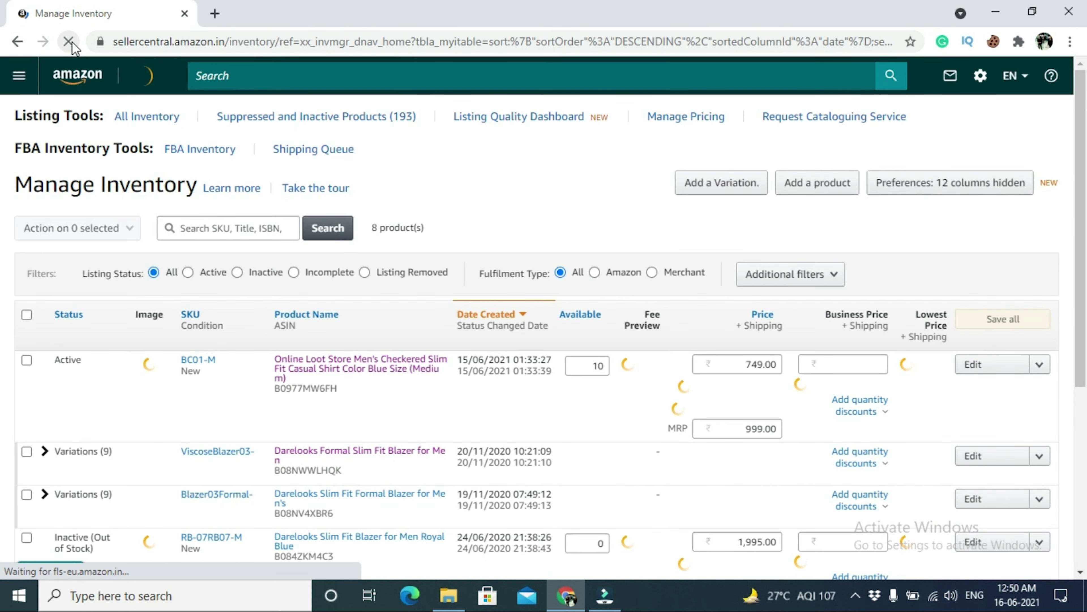
# Open the shirt's product page and scroll through its ₹699.00 price, bullets and details.
pyautogui.click(351, 361)
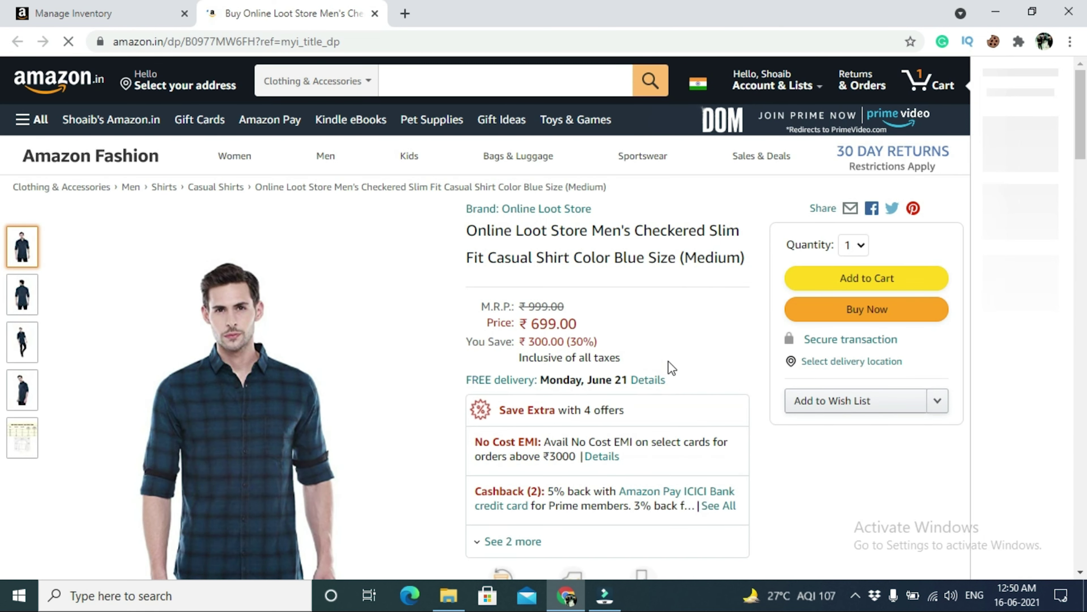
pyautogui.scroll(-8, 606, 317)
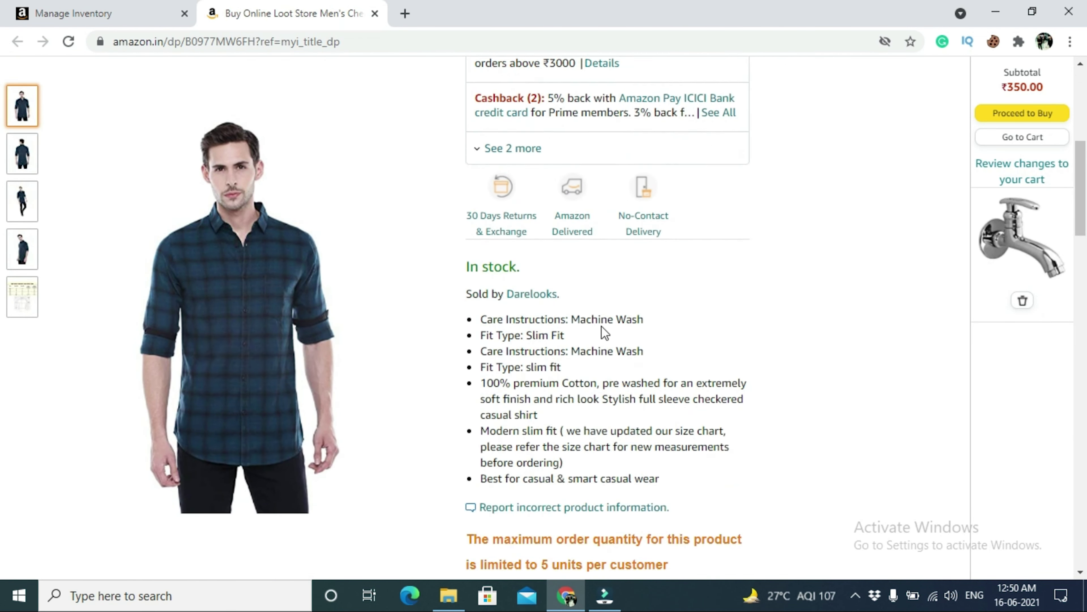
pyautogui.scroll(-2, 602, 326)
pyautogui.scroll(-10, 597, 339)
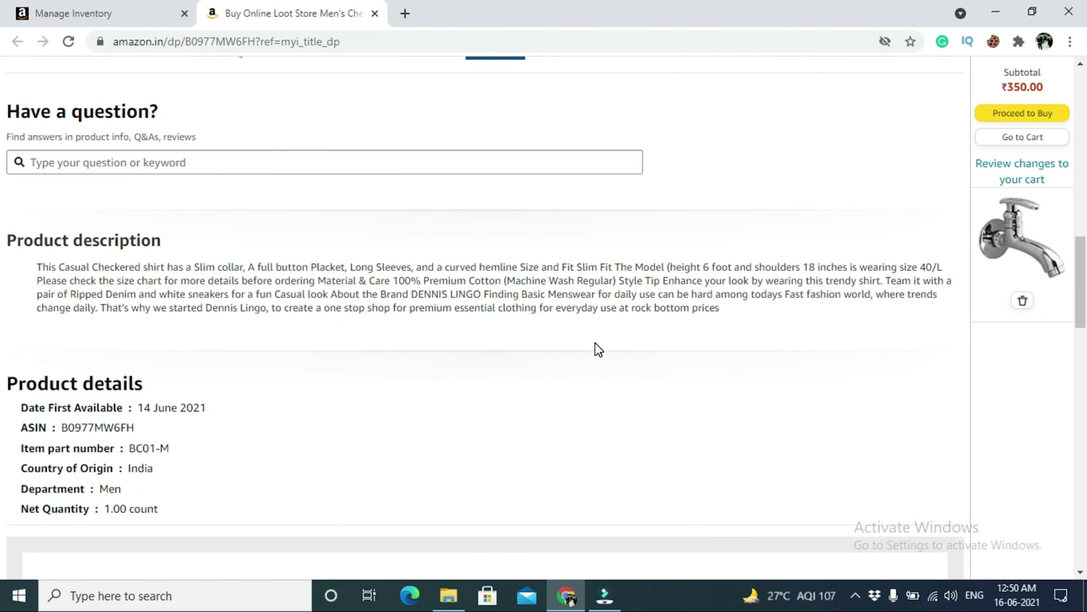
pyautogui.scroll(20, 594, 343)
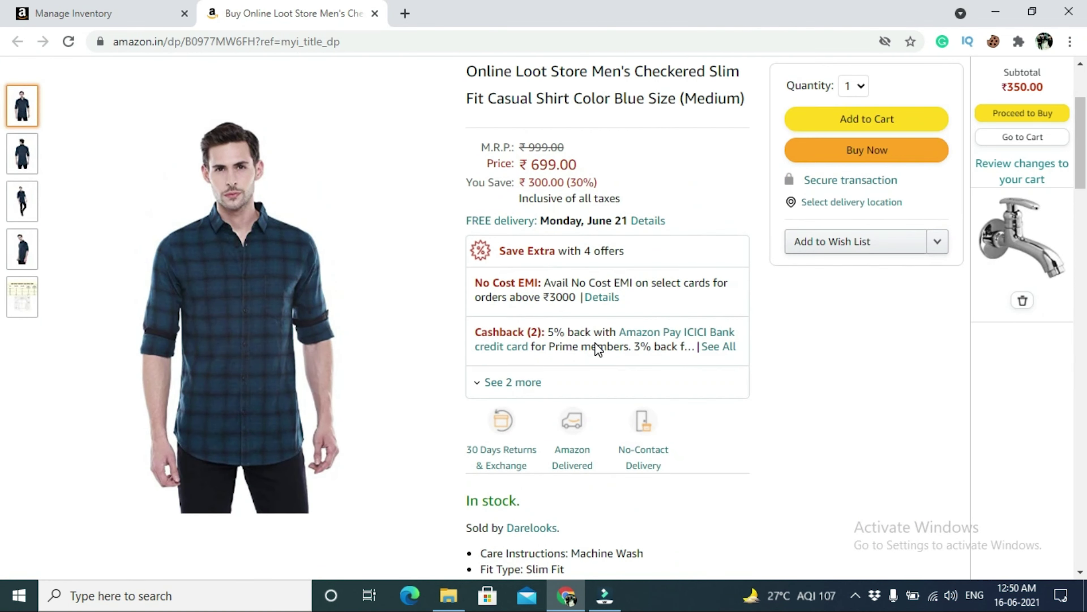
pyautogui.scroll(-4, 595, 341)
pyautogui.scroll(4, 596, 342)
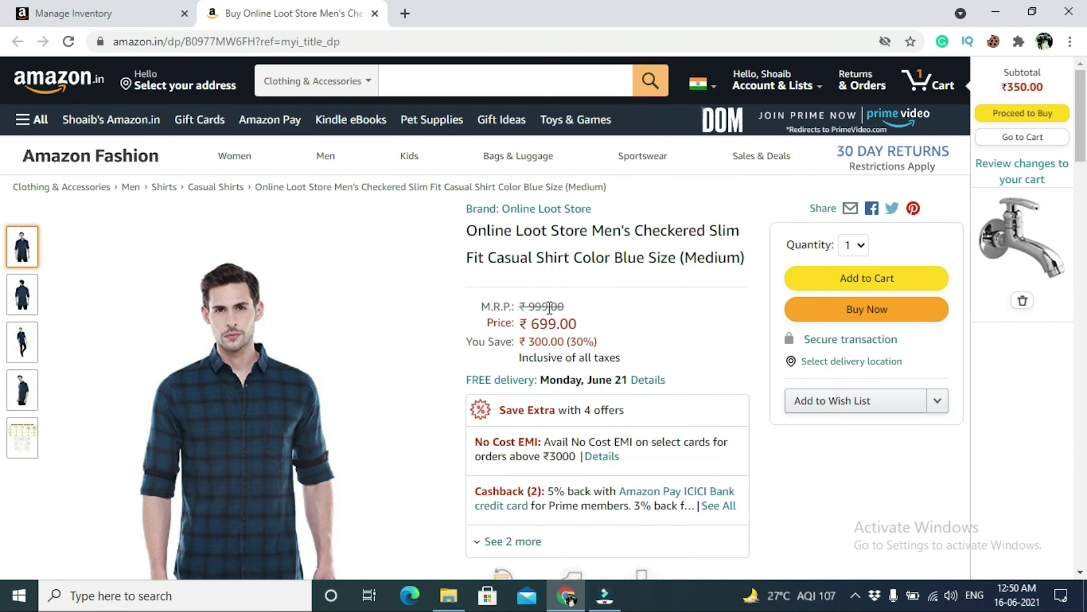
# Reload Manage Inventory, check BC01-M's empty sale price and date fields, then close the editor.
pyautogui.click(374, 14)
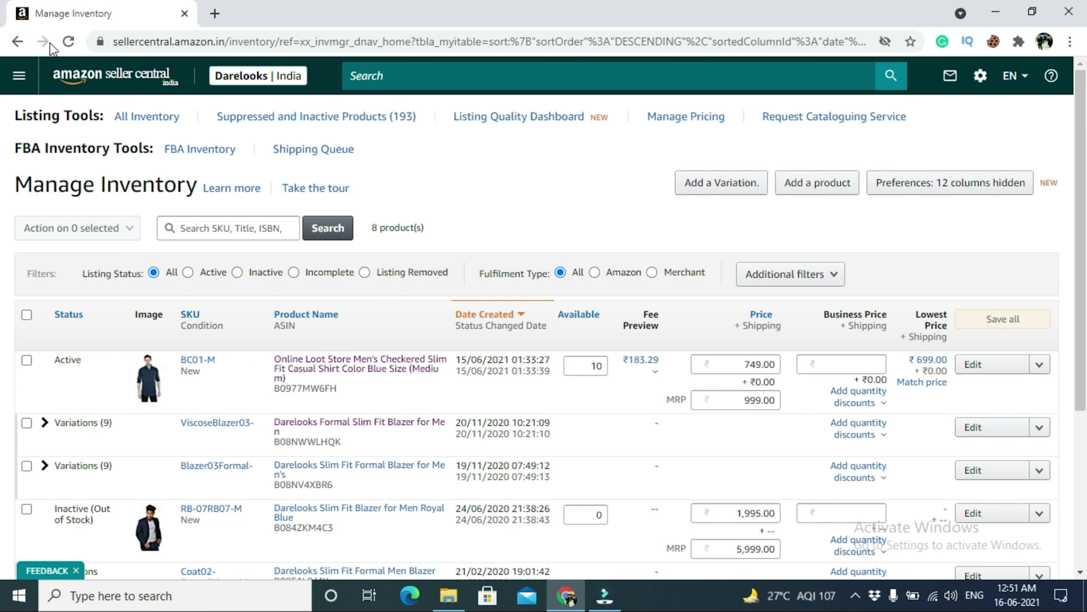
pyautogui.click(66, 43)
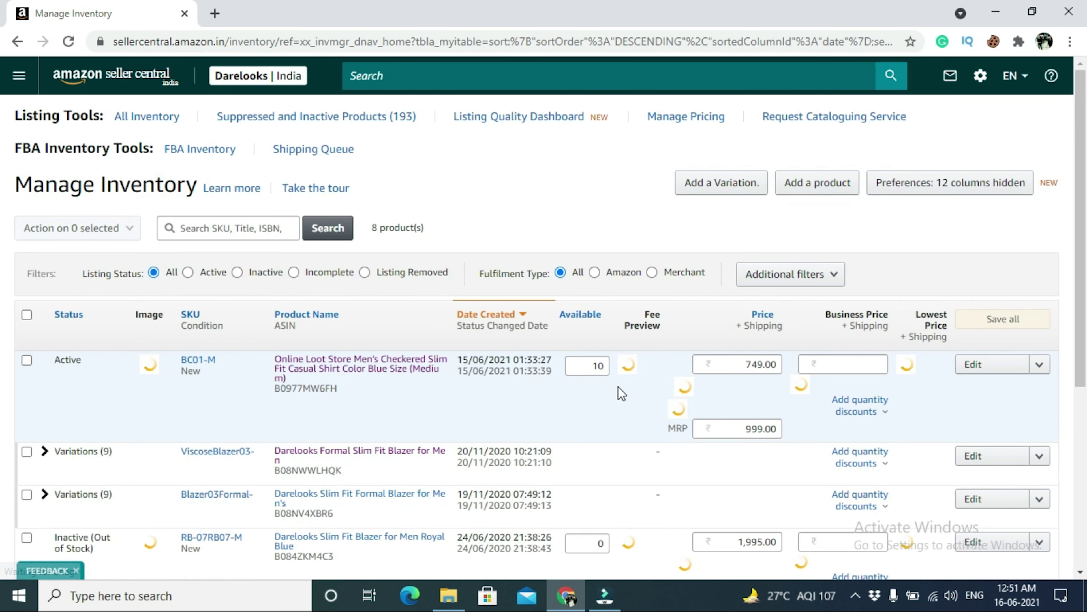
pyautogui.click(991, 372)
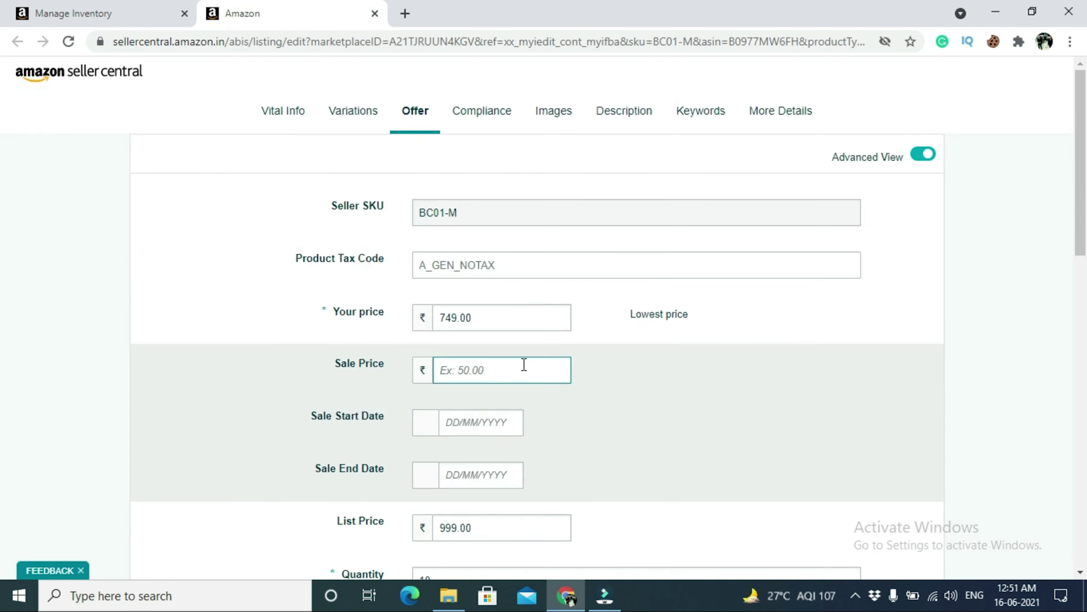
pyautogui.scroll(-5, 522, 422)
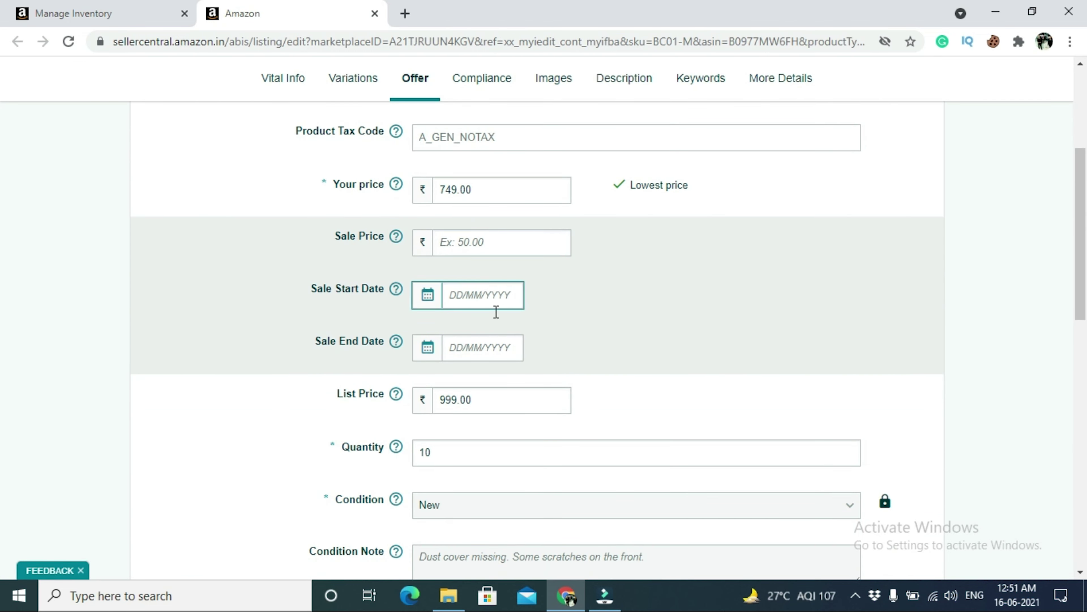
pyautogui.scroll(5, 395, 100)
pyautogui.click(375, 13)
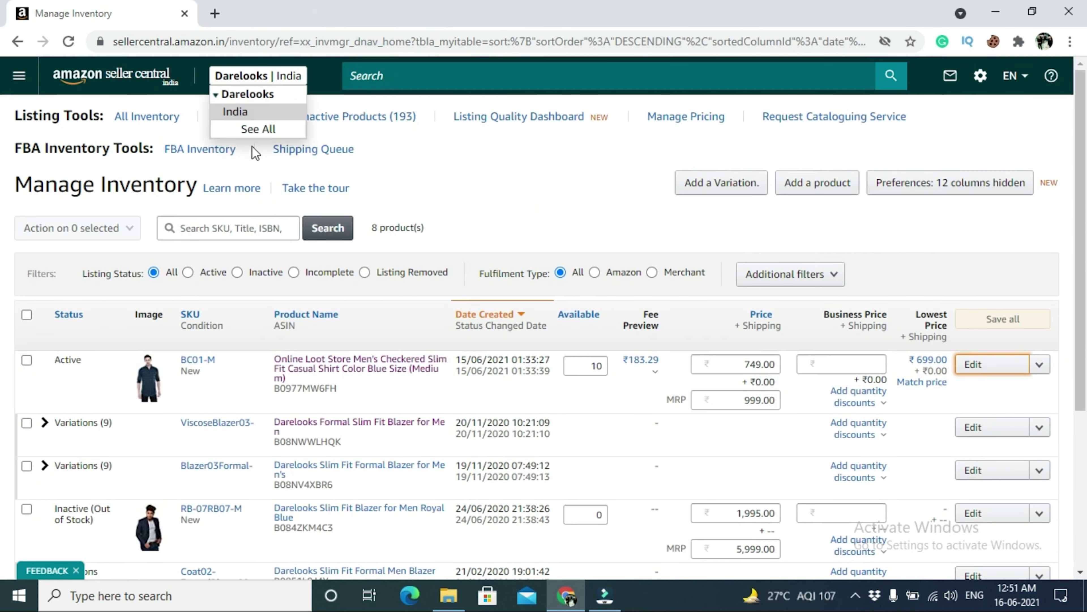
pyautogui.click(69, 42)
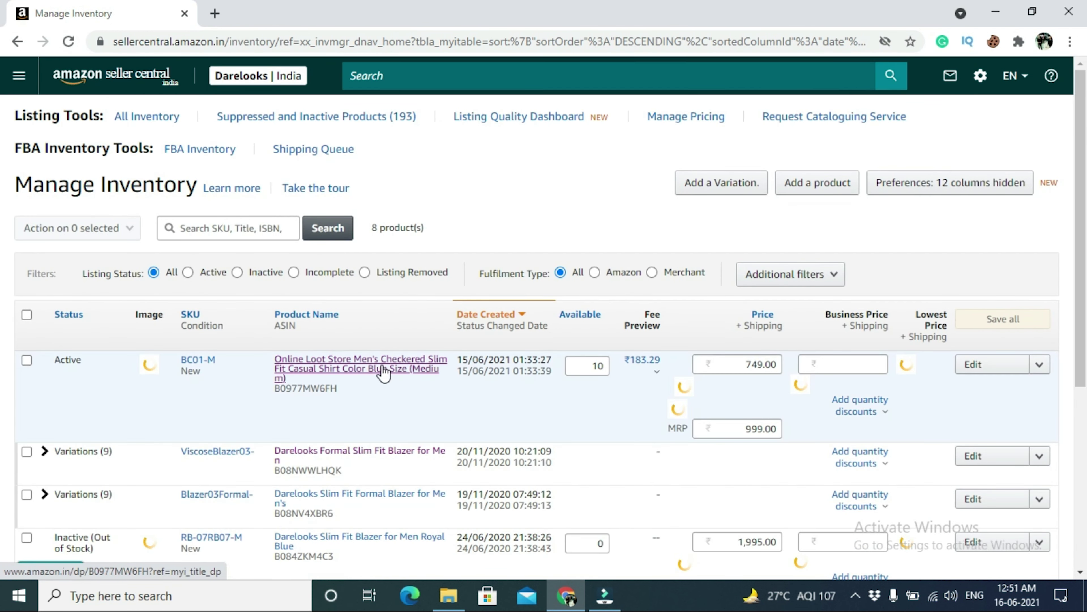
pyautogui.click(373, 366)
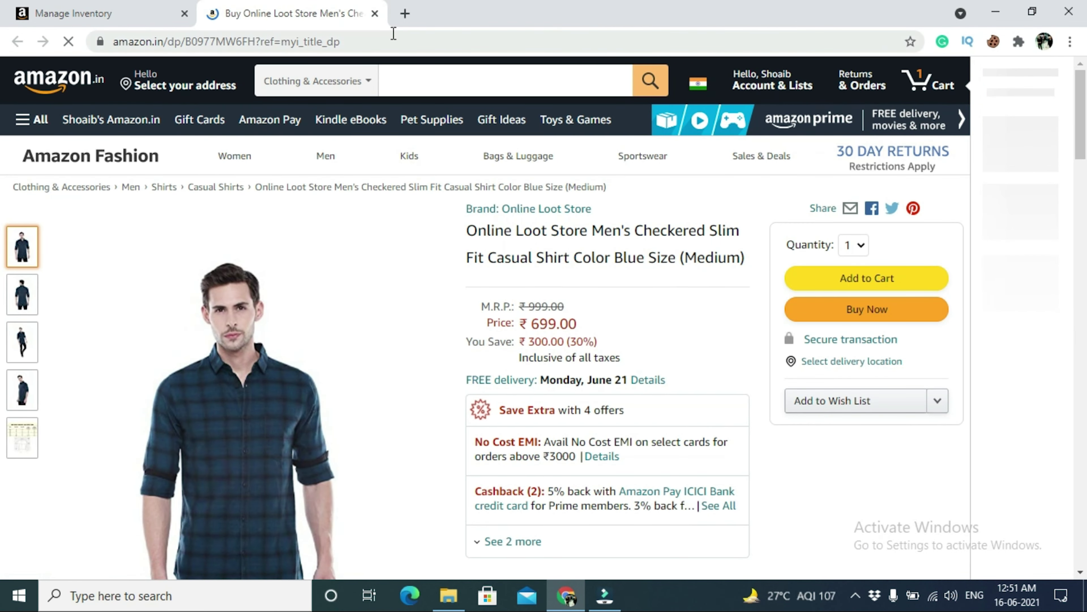
pyautogui.click(373, 14)
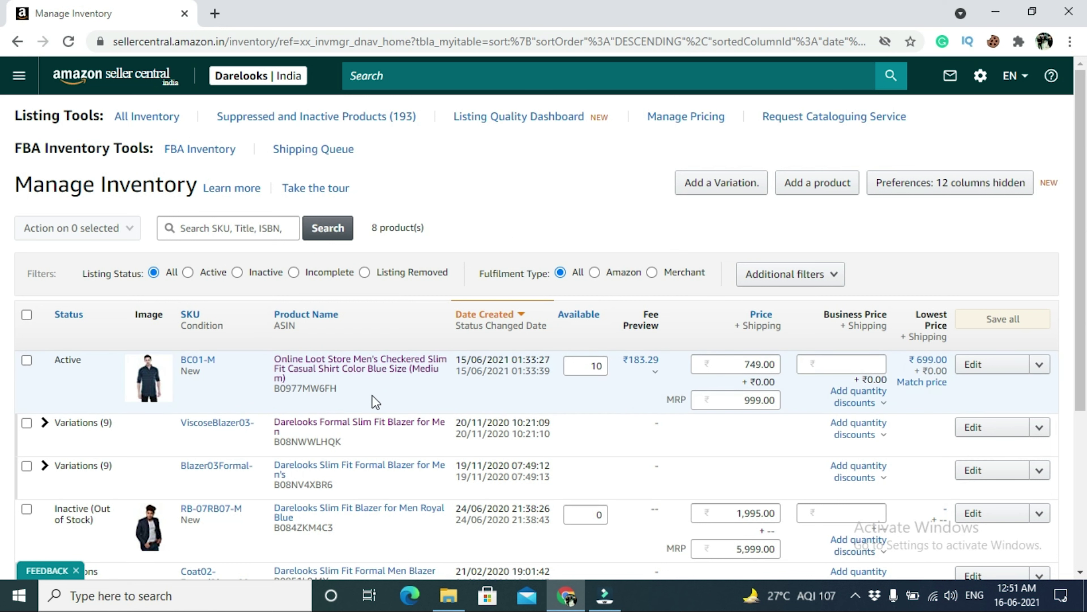
pyautogui.scroll(-3, 297, 459)
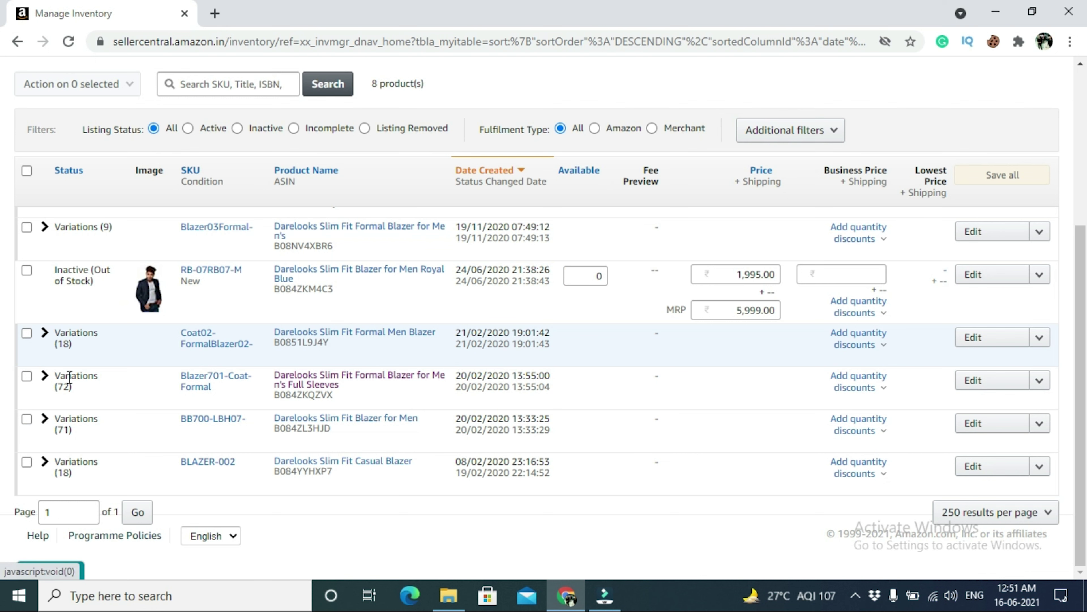
pyautogui.click(44, 376)
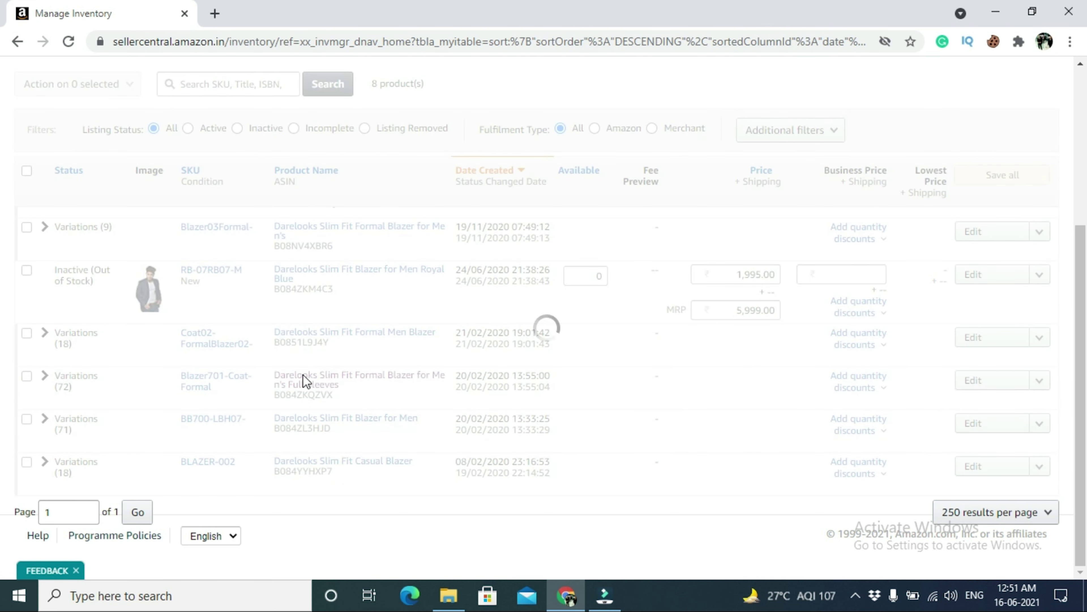
pyautogui.scroll(-3, 340, 369)
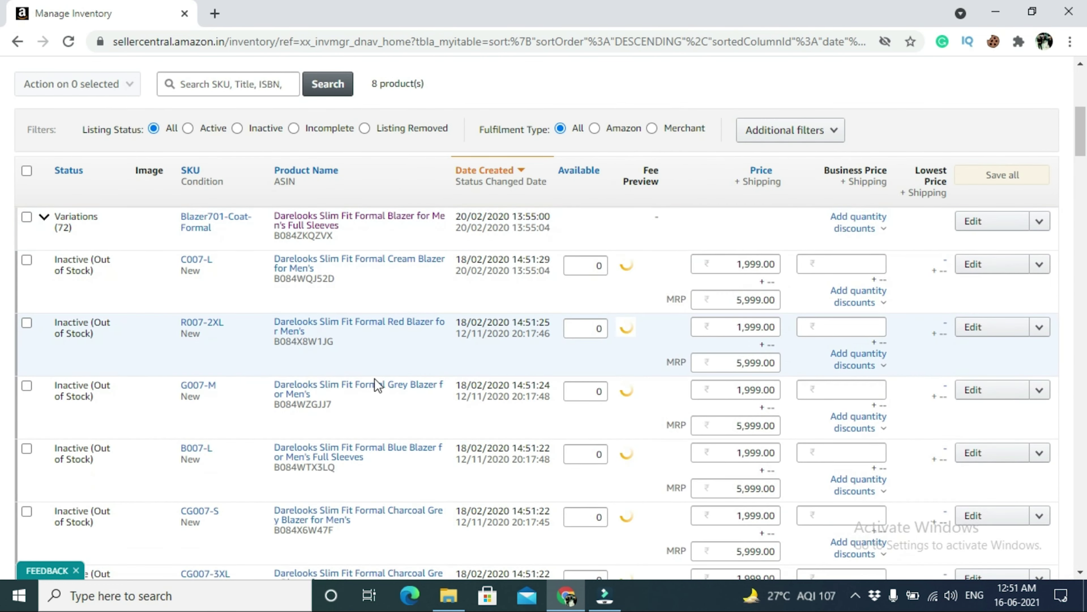
pyautogui.scroll(-8, 589, 398)
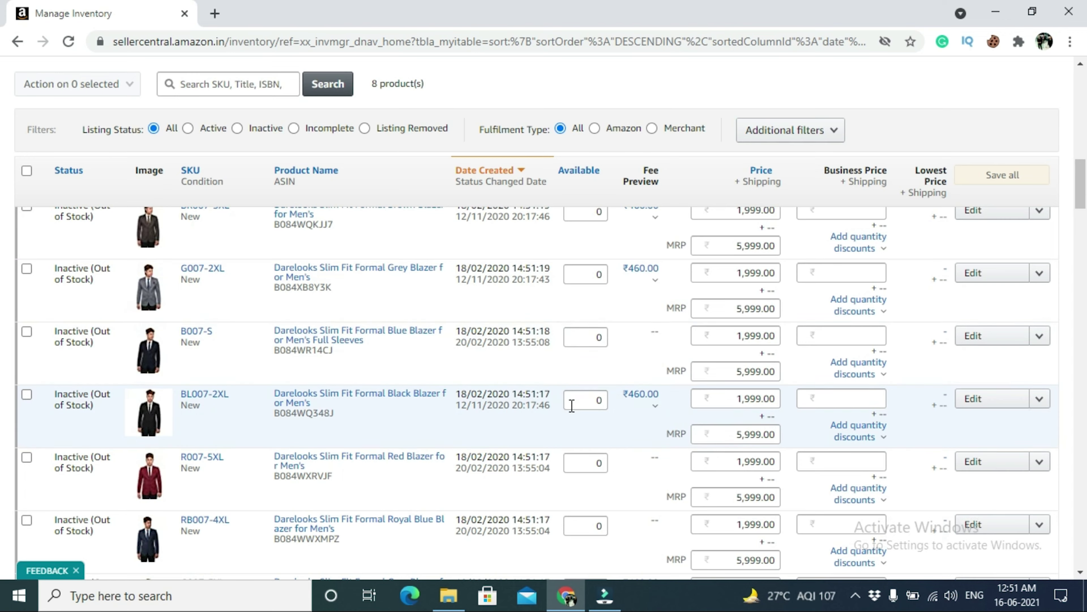
pyautogui.scroll(-8, 556, 398)
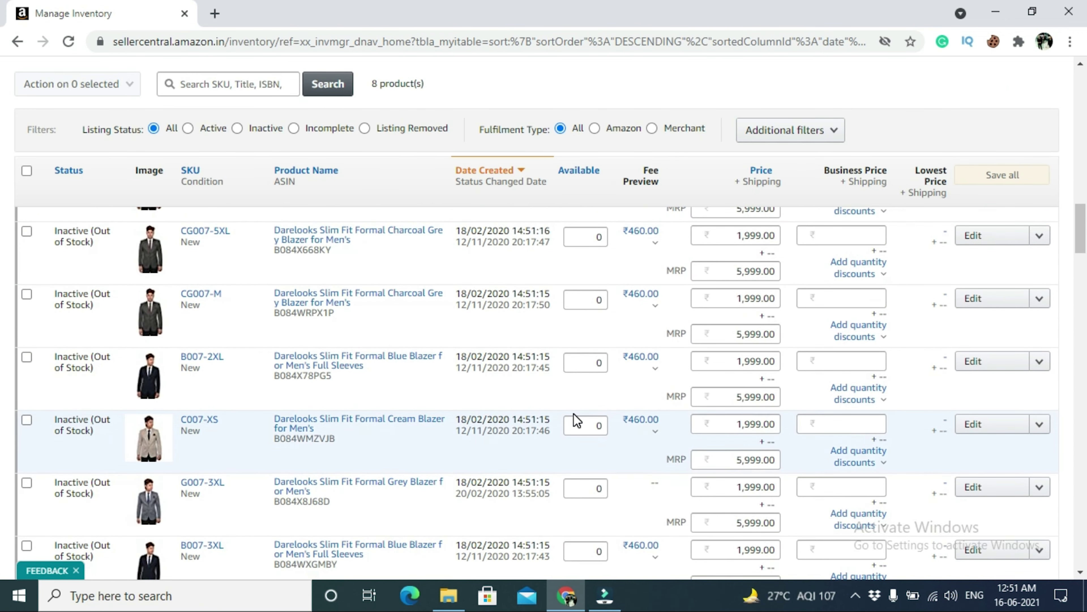
pyautogui.scroll(7, 578, 377)
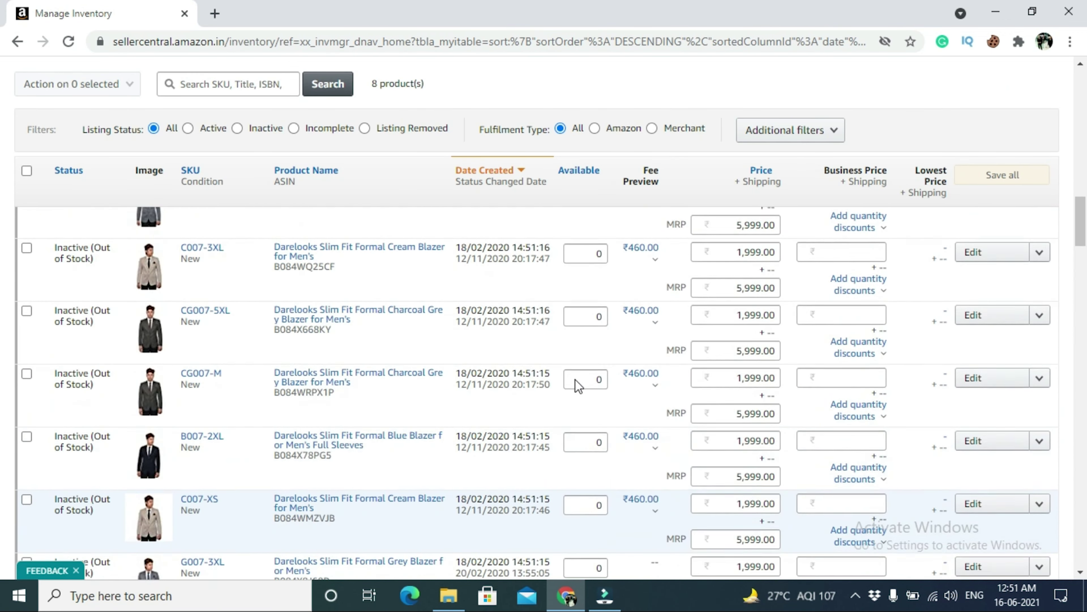
pyautogui.scroll(10, 575, 379)
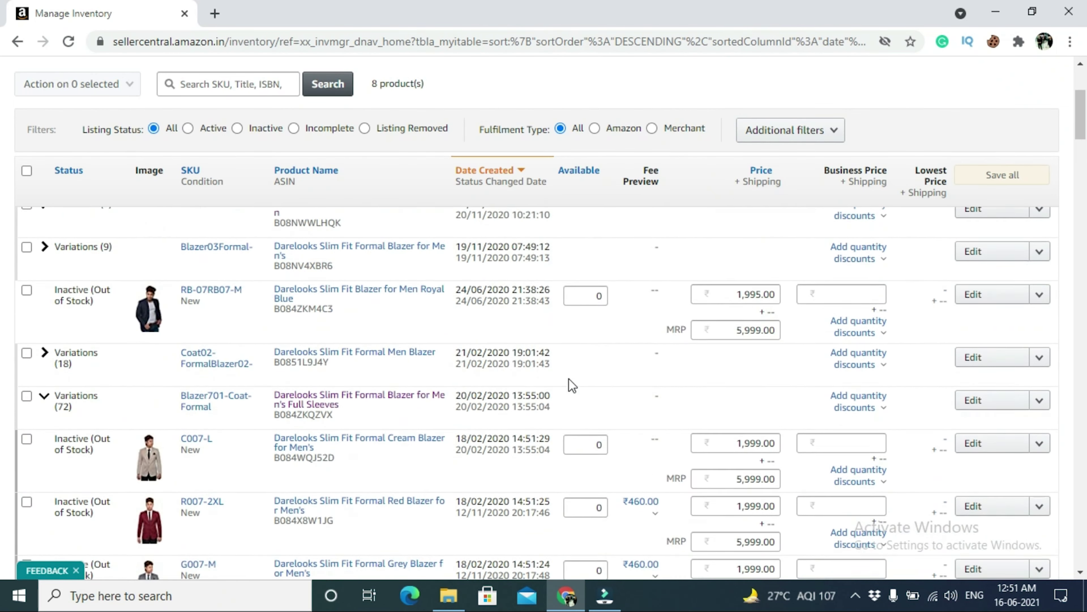
pyautogui.click(45, 454)
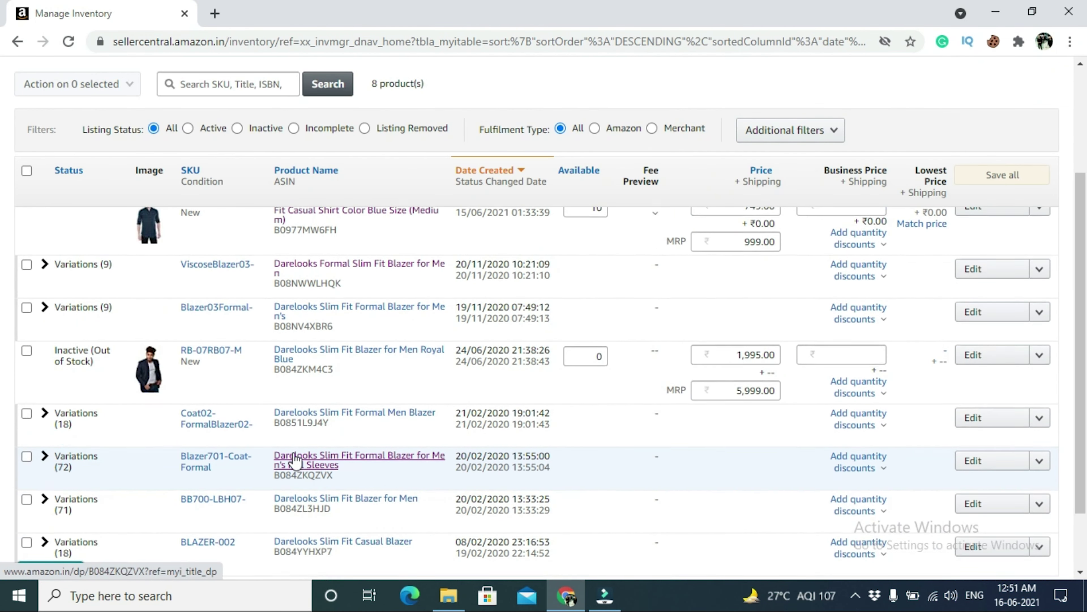
pyautogui.scroll(5, 265, 428)
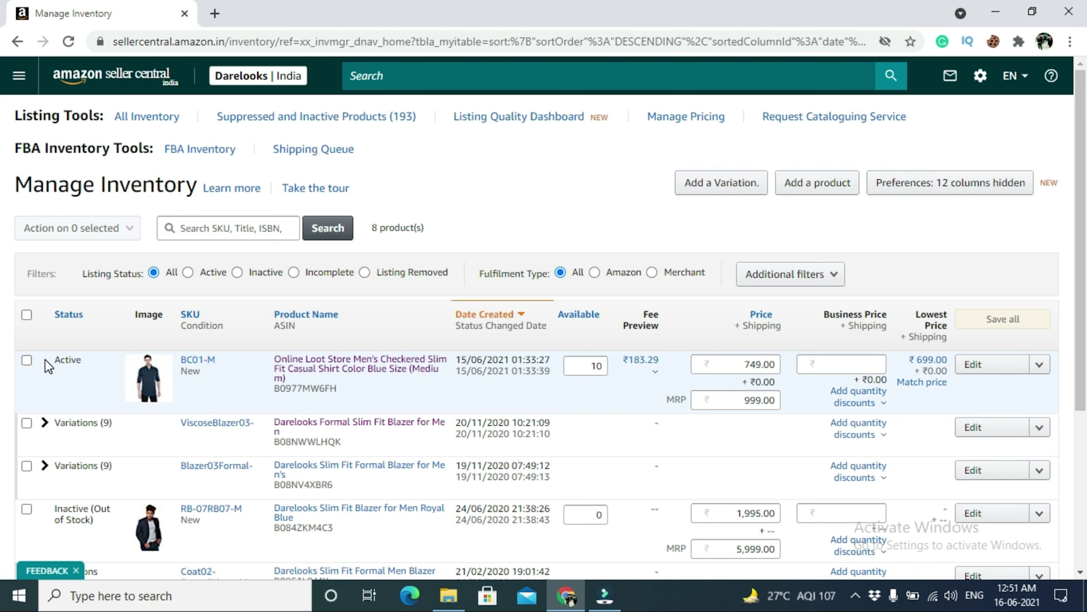
pyautogui.scroll(-5, 119, 354)
pyautogui.scroll(3, 132, 415)
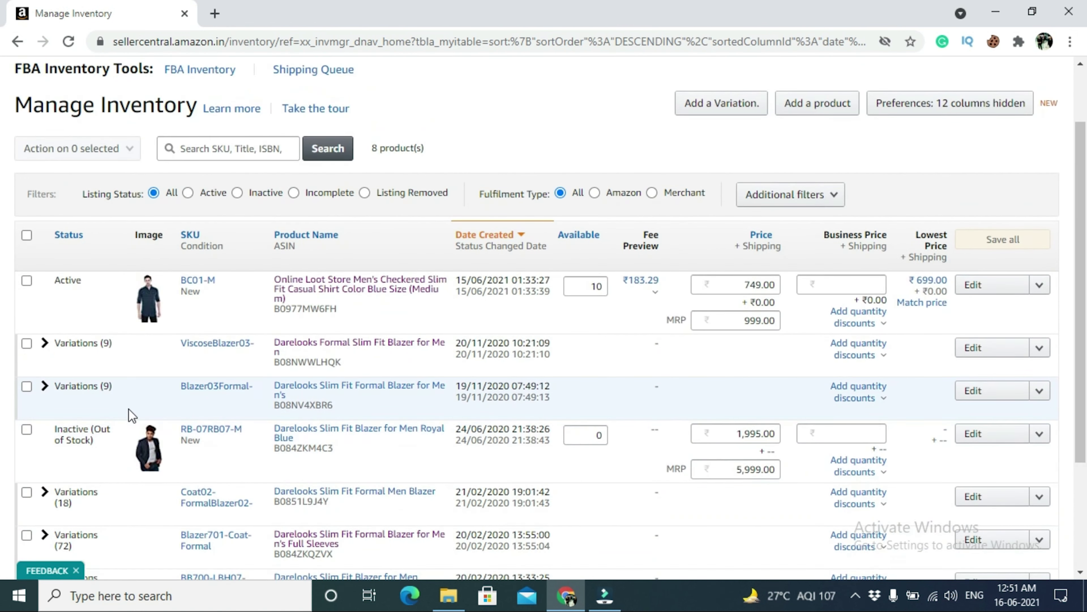
pyautogui.scroll(2, 128, 428)
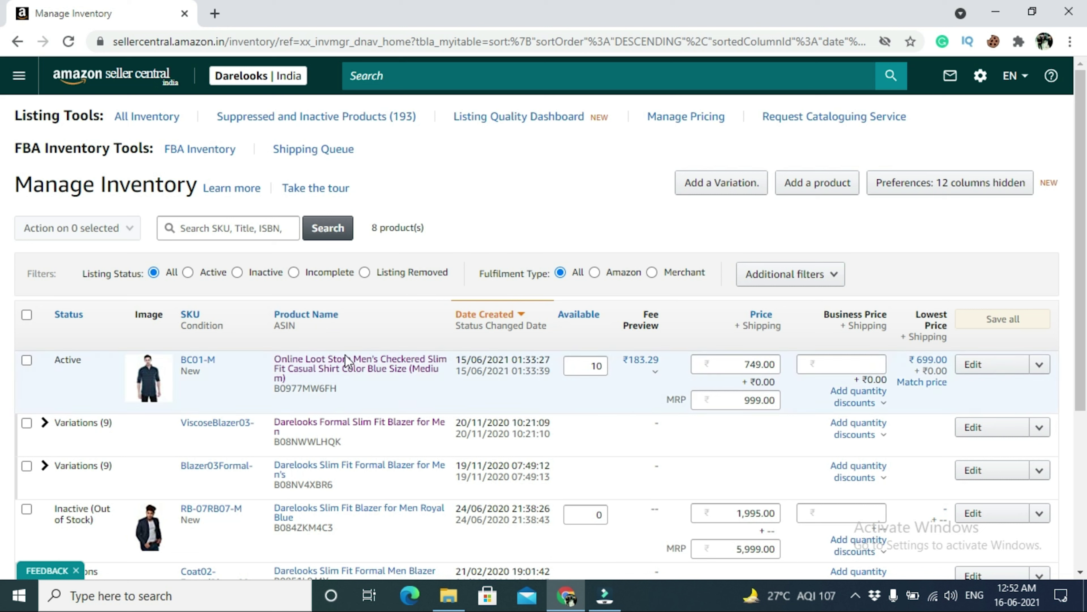
# Reload the shirt's Amazon.in page confirming ₹699.00, close it, and edit BC01-M again.
pyautogui.click(367, 372)
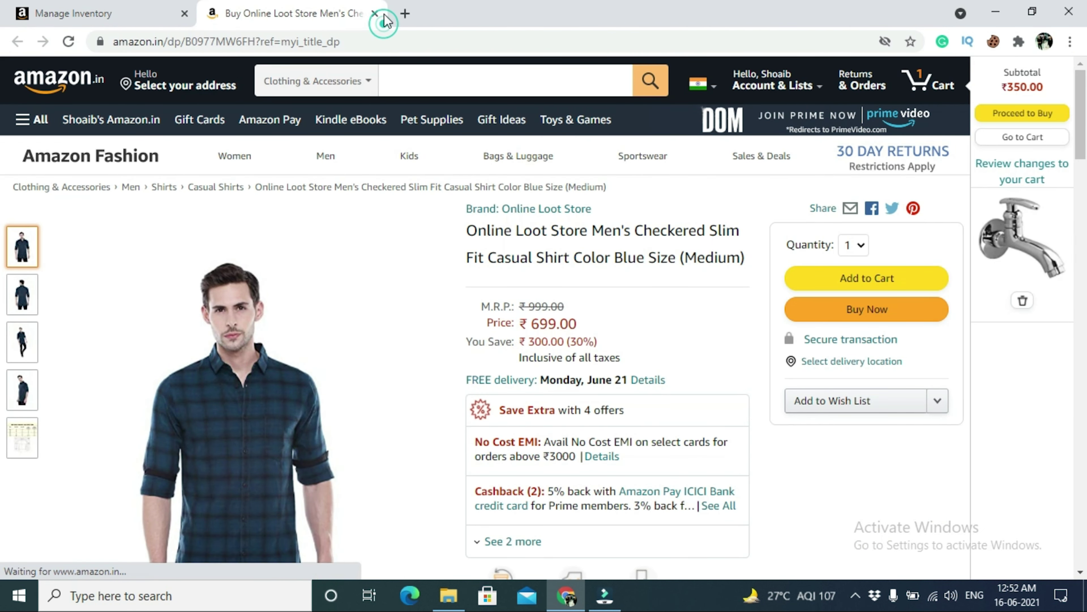
pyautogui.click(68, 42)
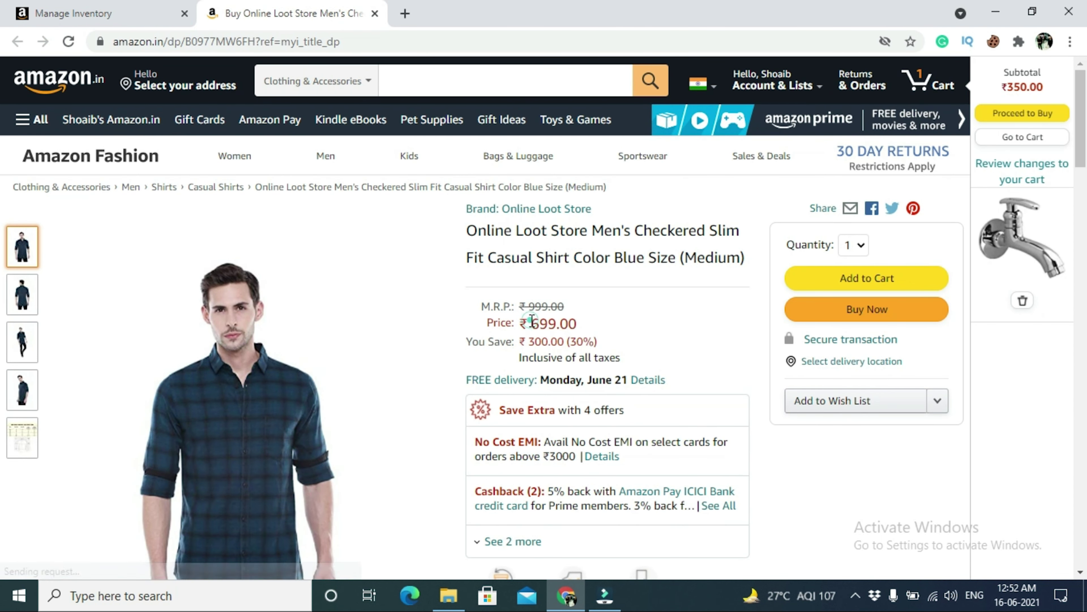
pyautogui.moveTo(531, 321); pyautogui.dragTo(579, 335)
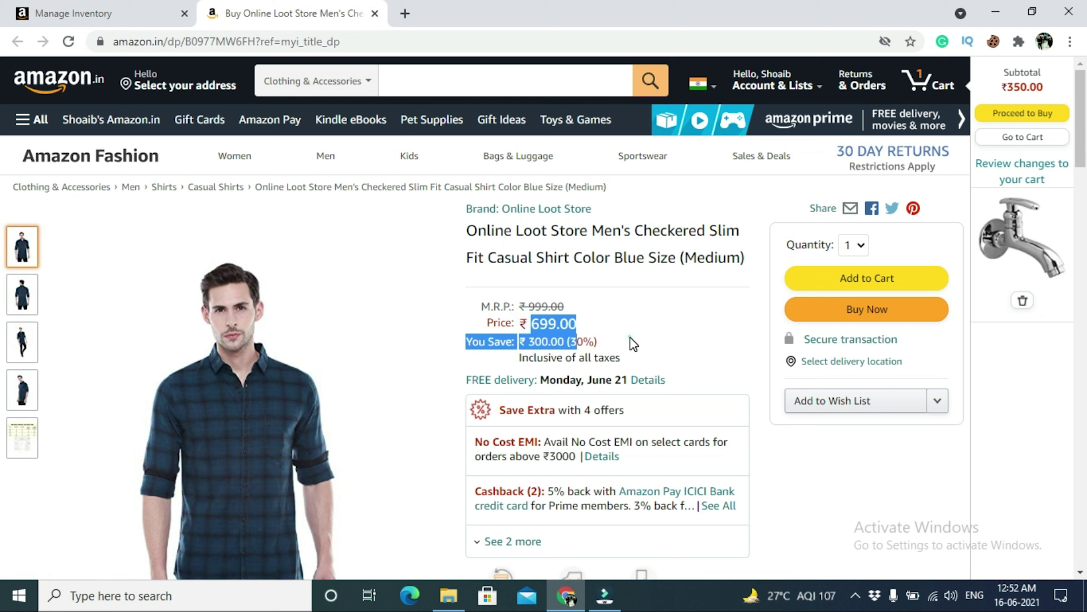
pyautogui.click(540, 327)
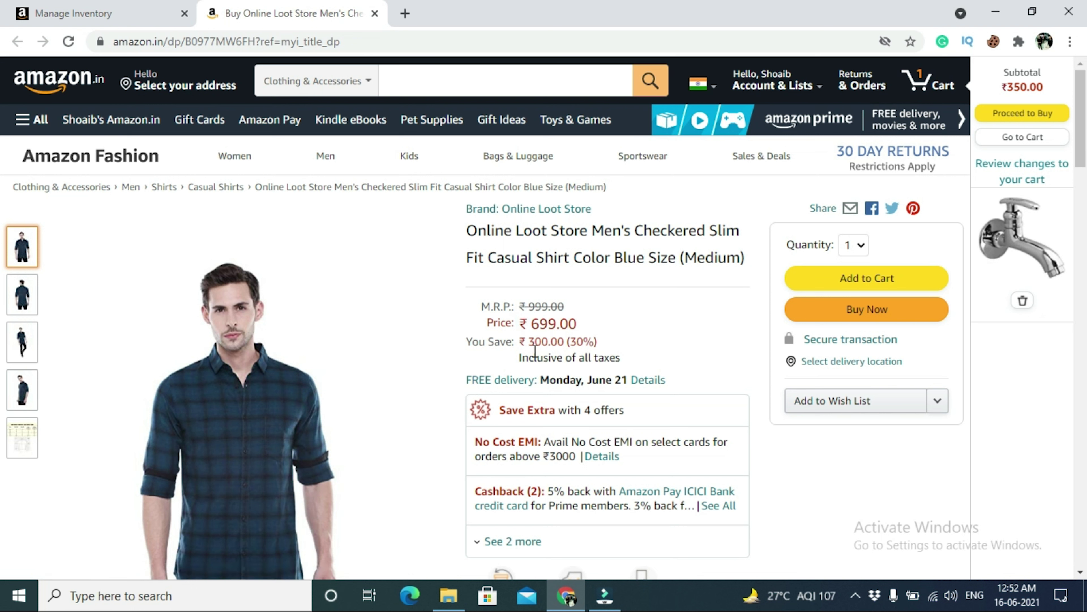
pyautogui.click(375, 14)
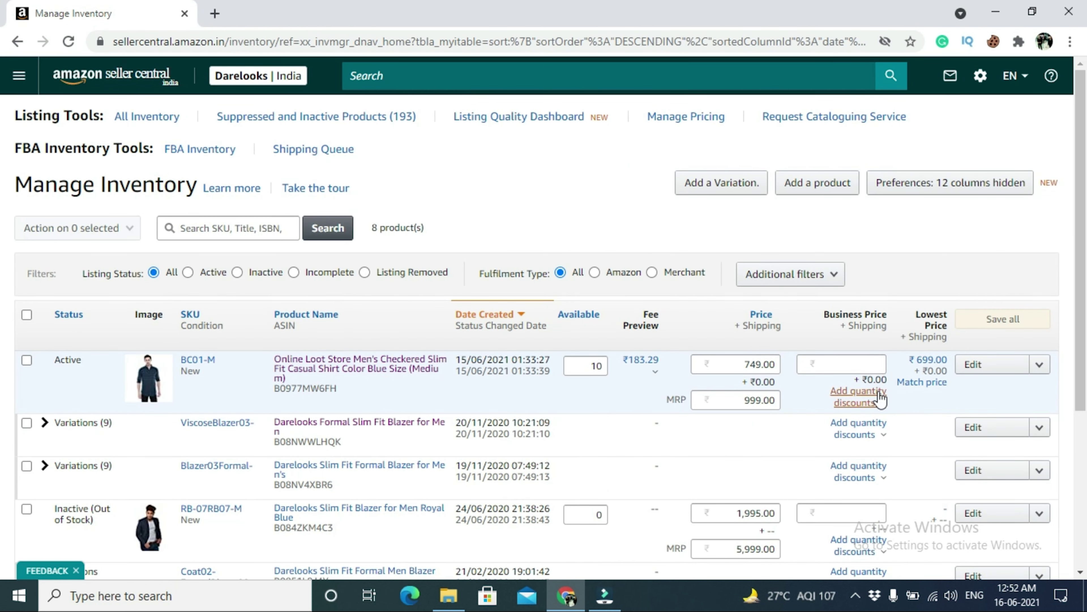
pyautogui.click(985, 365)
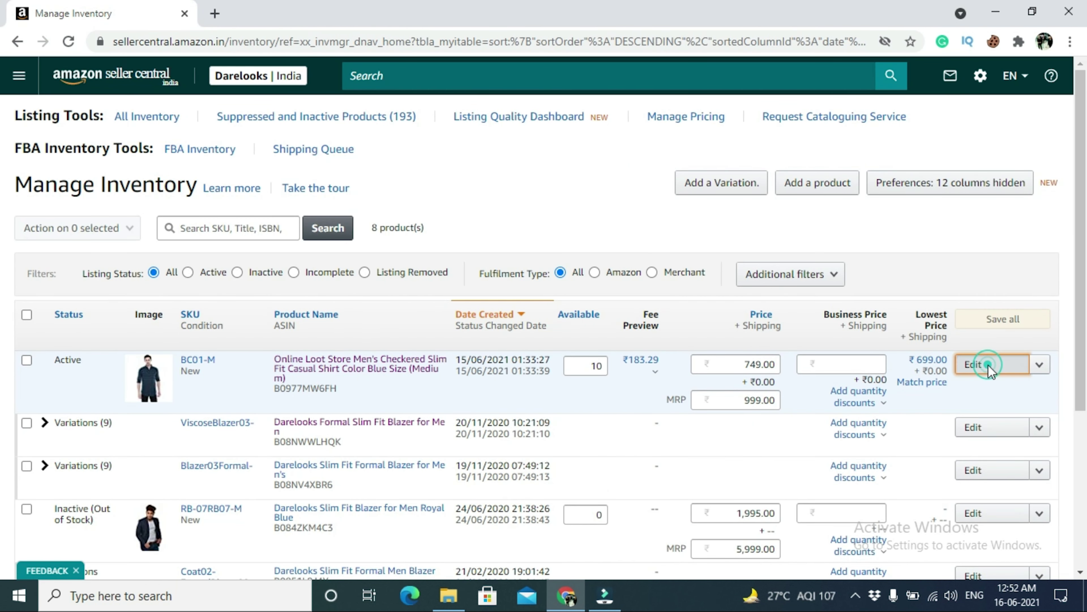